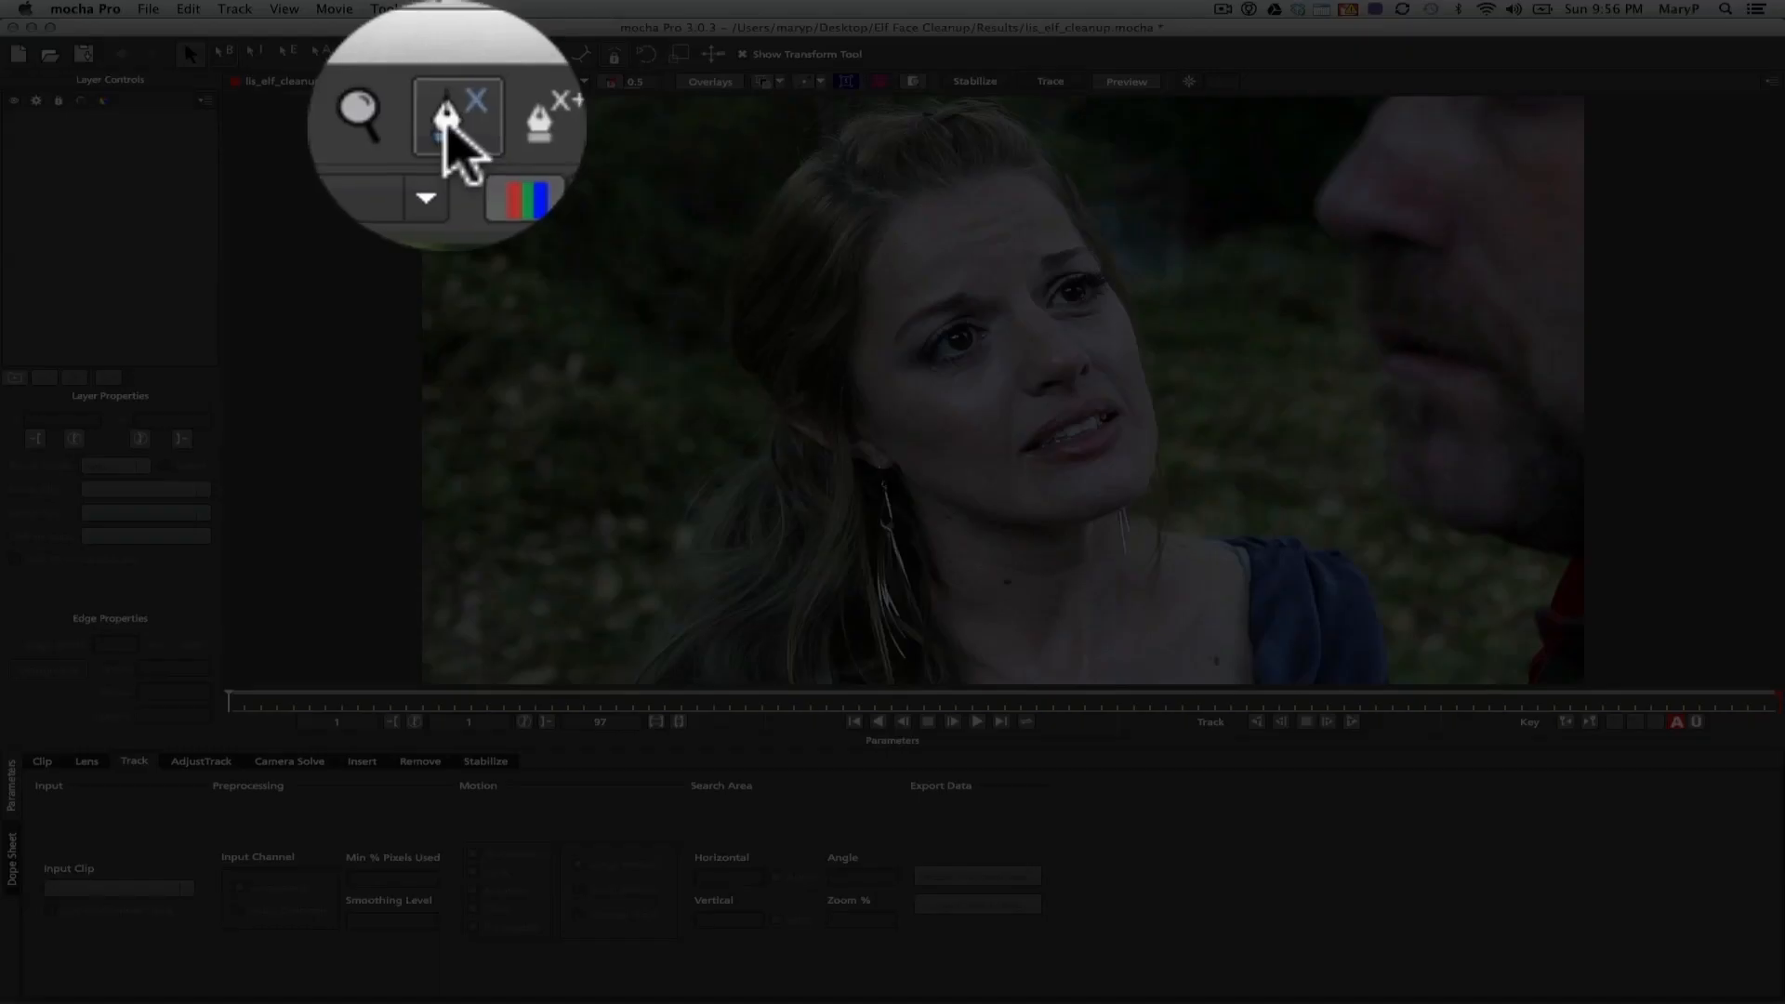
Draw a closed X-Spline around the area of skin containing the moles on the woman's neck
left_click(418, 56)
left_click_drag(973, 578, 849, 351)
left_click(991, 488)
key("x")
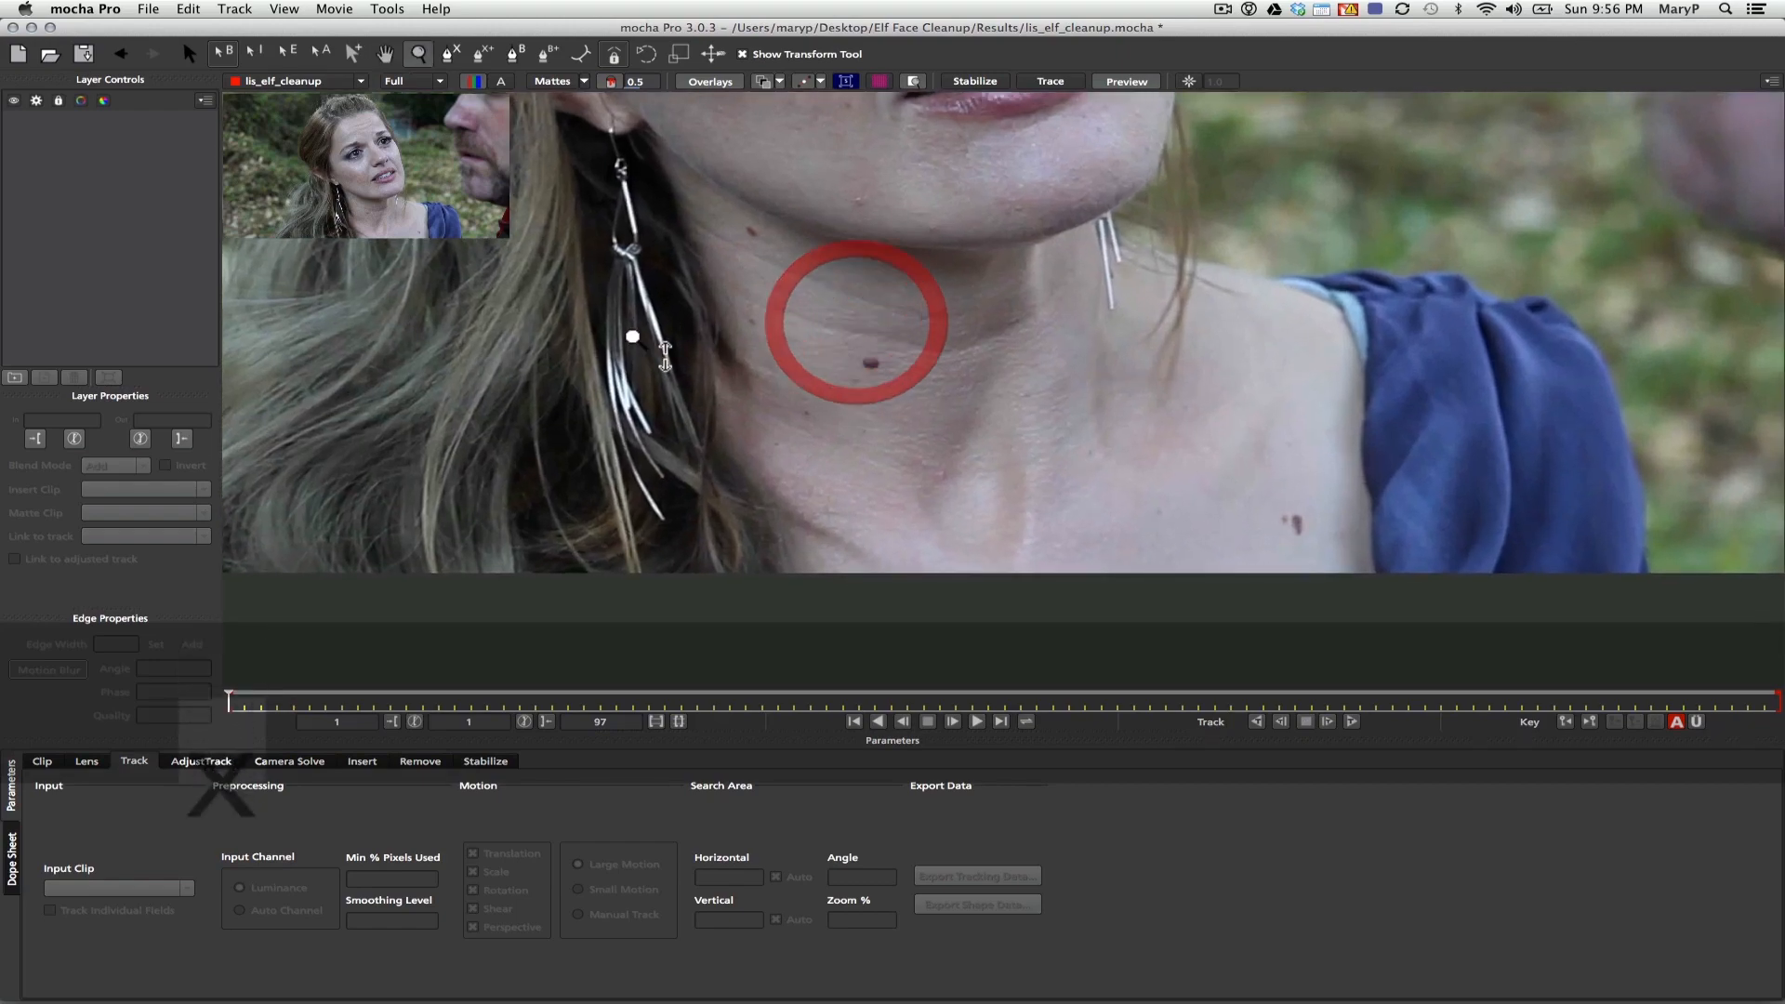
left_click(450, 53)
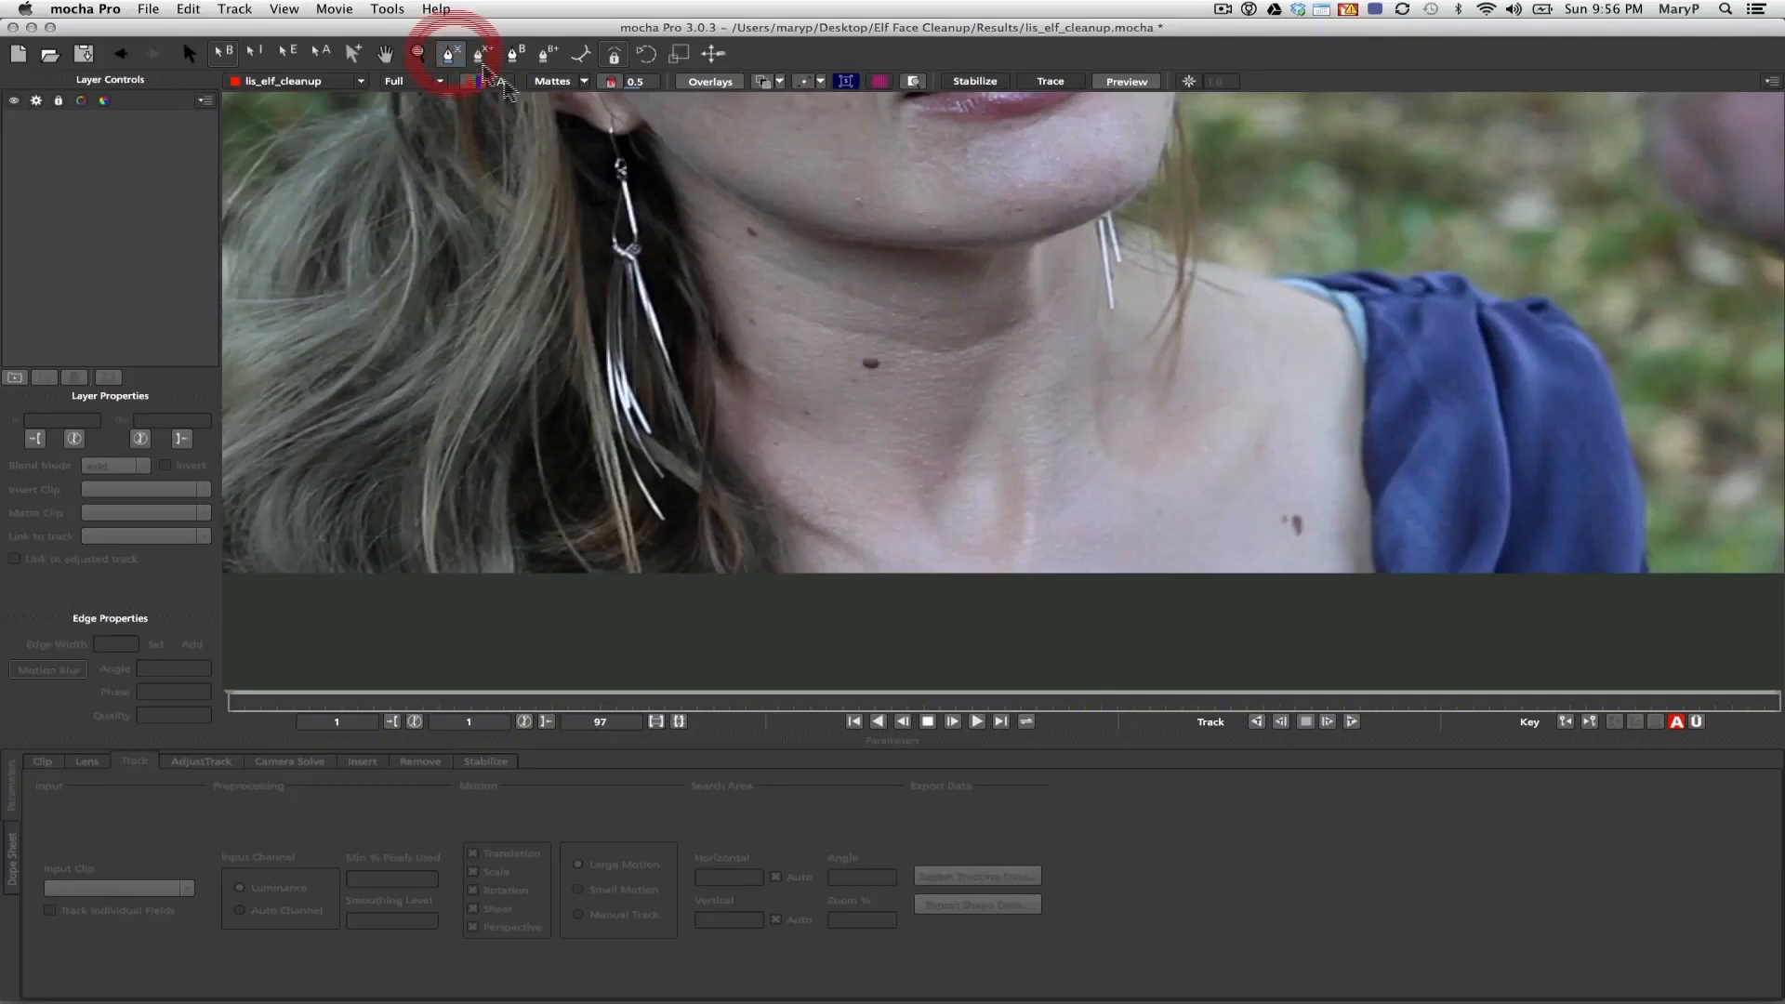
left_click(821, 257)
right_click(904, 449)
Rename the neck layer "neck moles track" and track it forward through the clip to frame 97
double_click(149, 121)
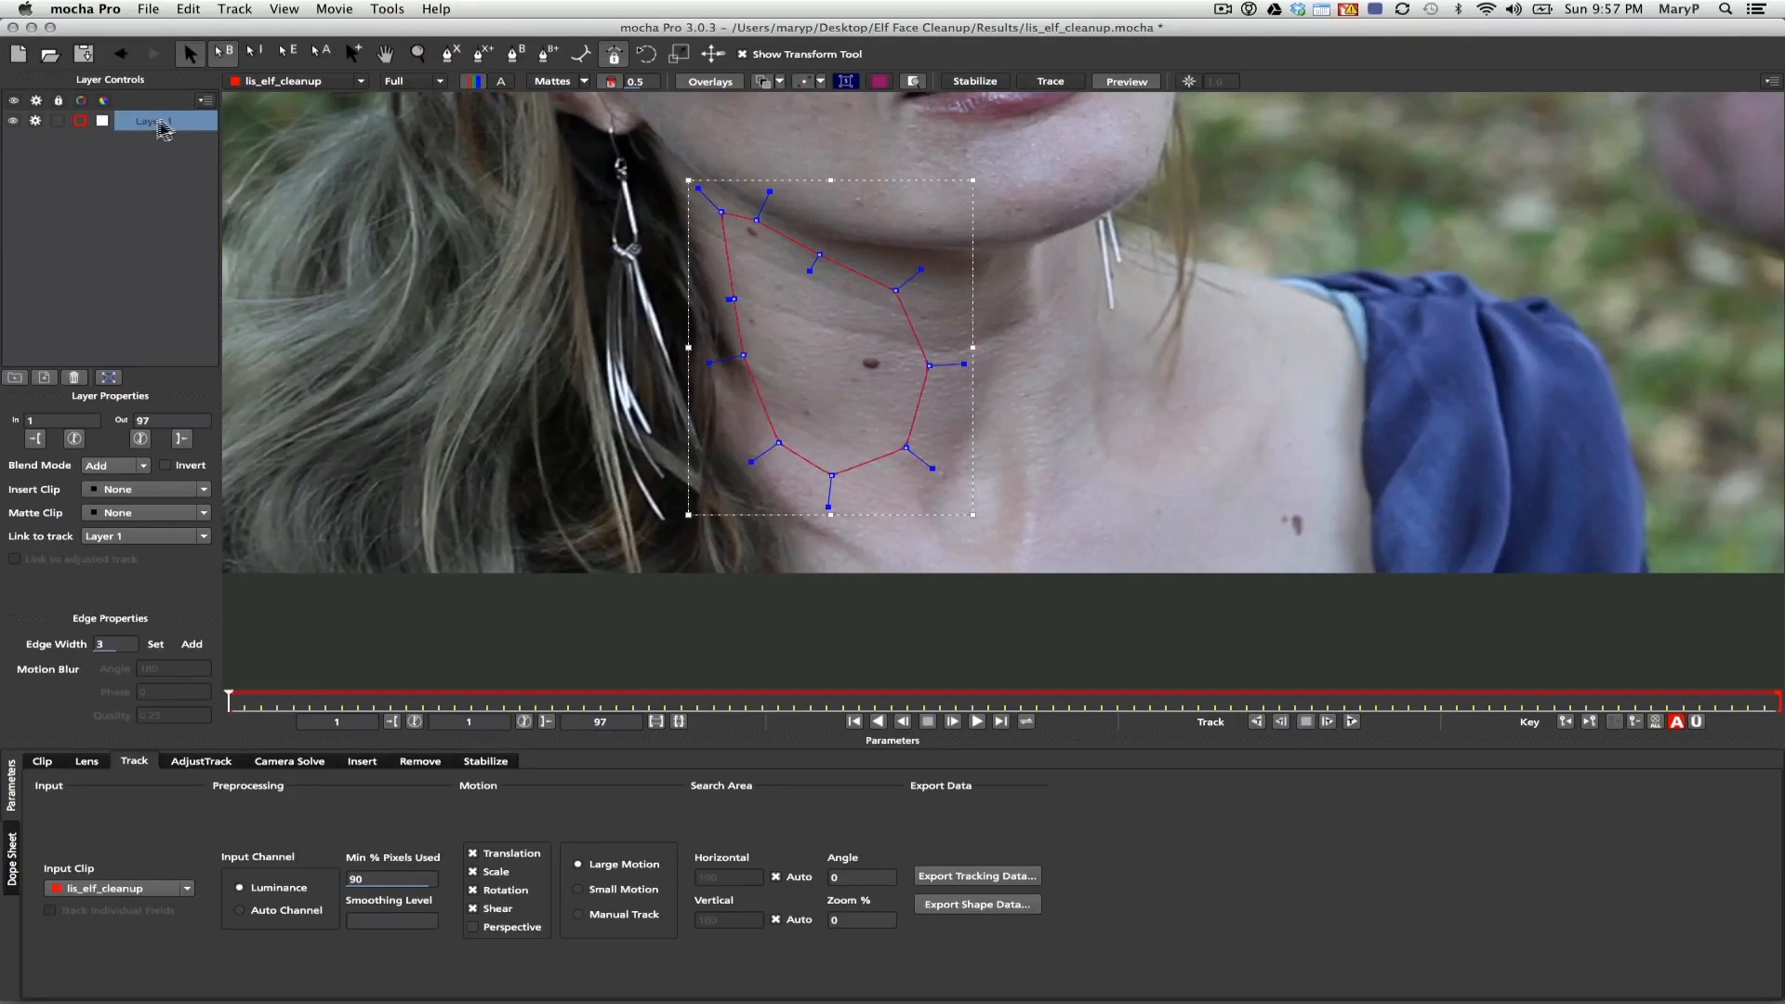
type("neck moles track")
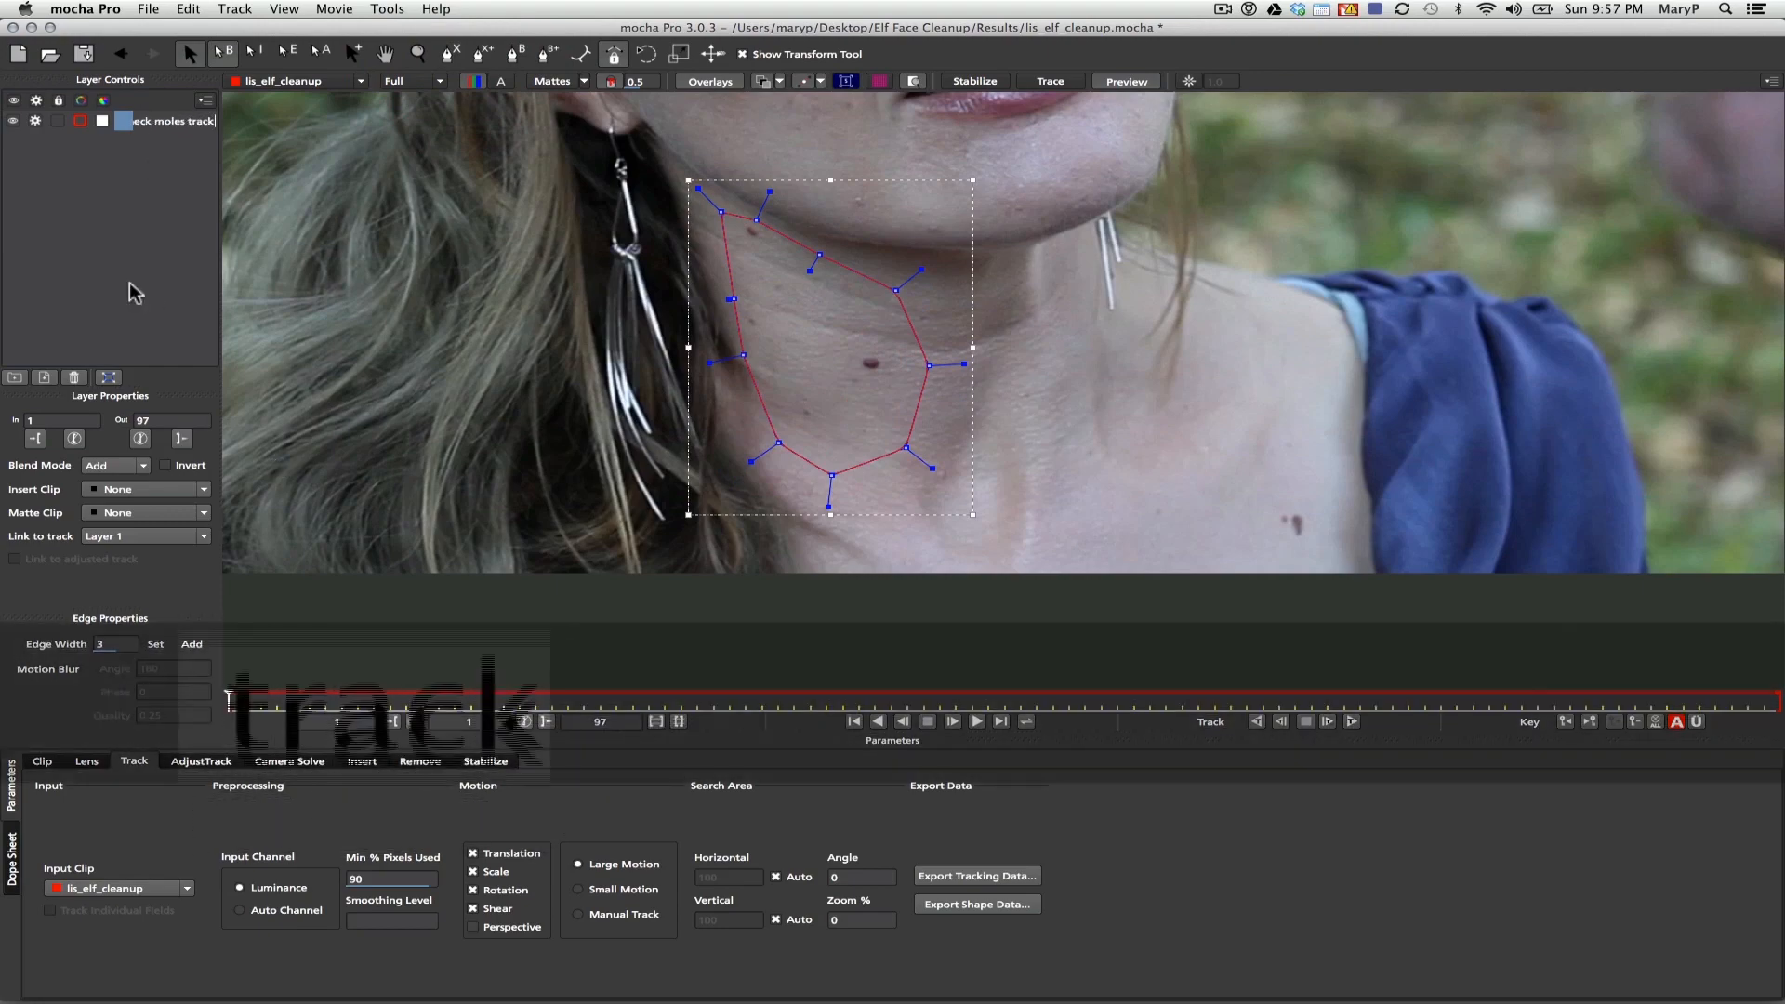
key("Return")
left_click(1352, 722)
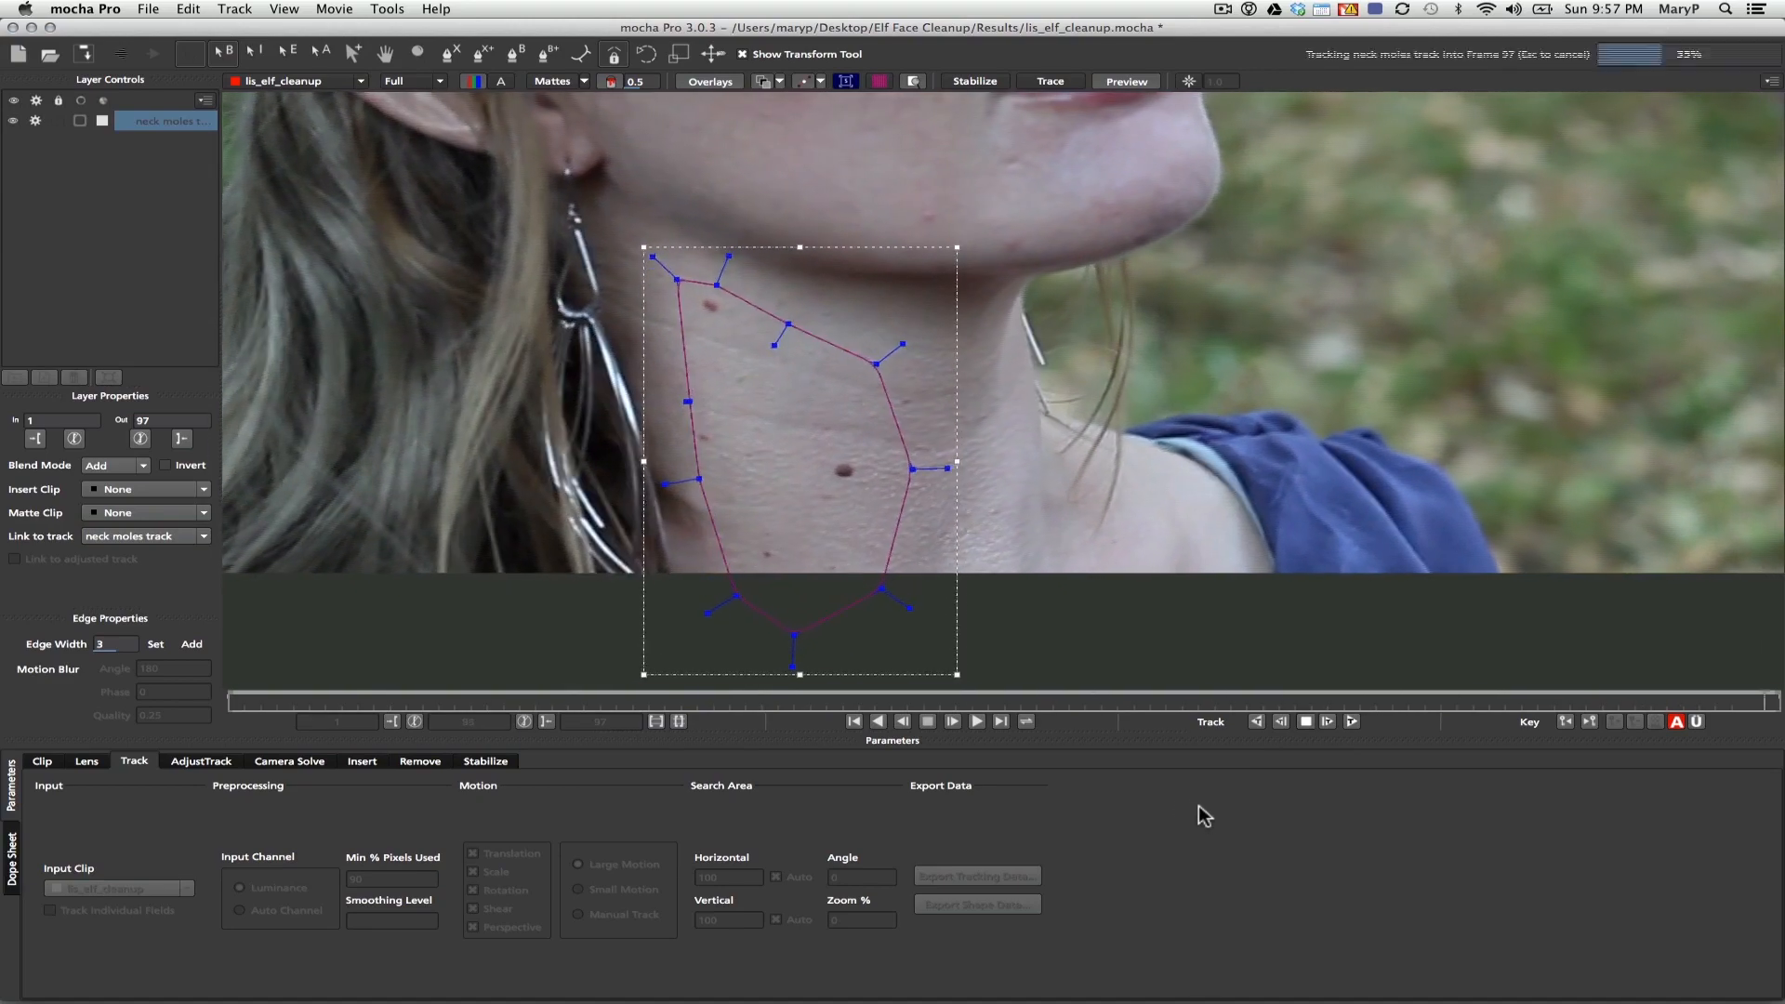
Move the two middle points on the neck spline's left edge outward at frame 97, and return to frame 1
left_click(670, 389)
left_click(685, 470)
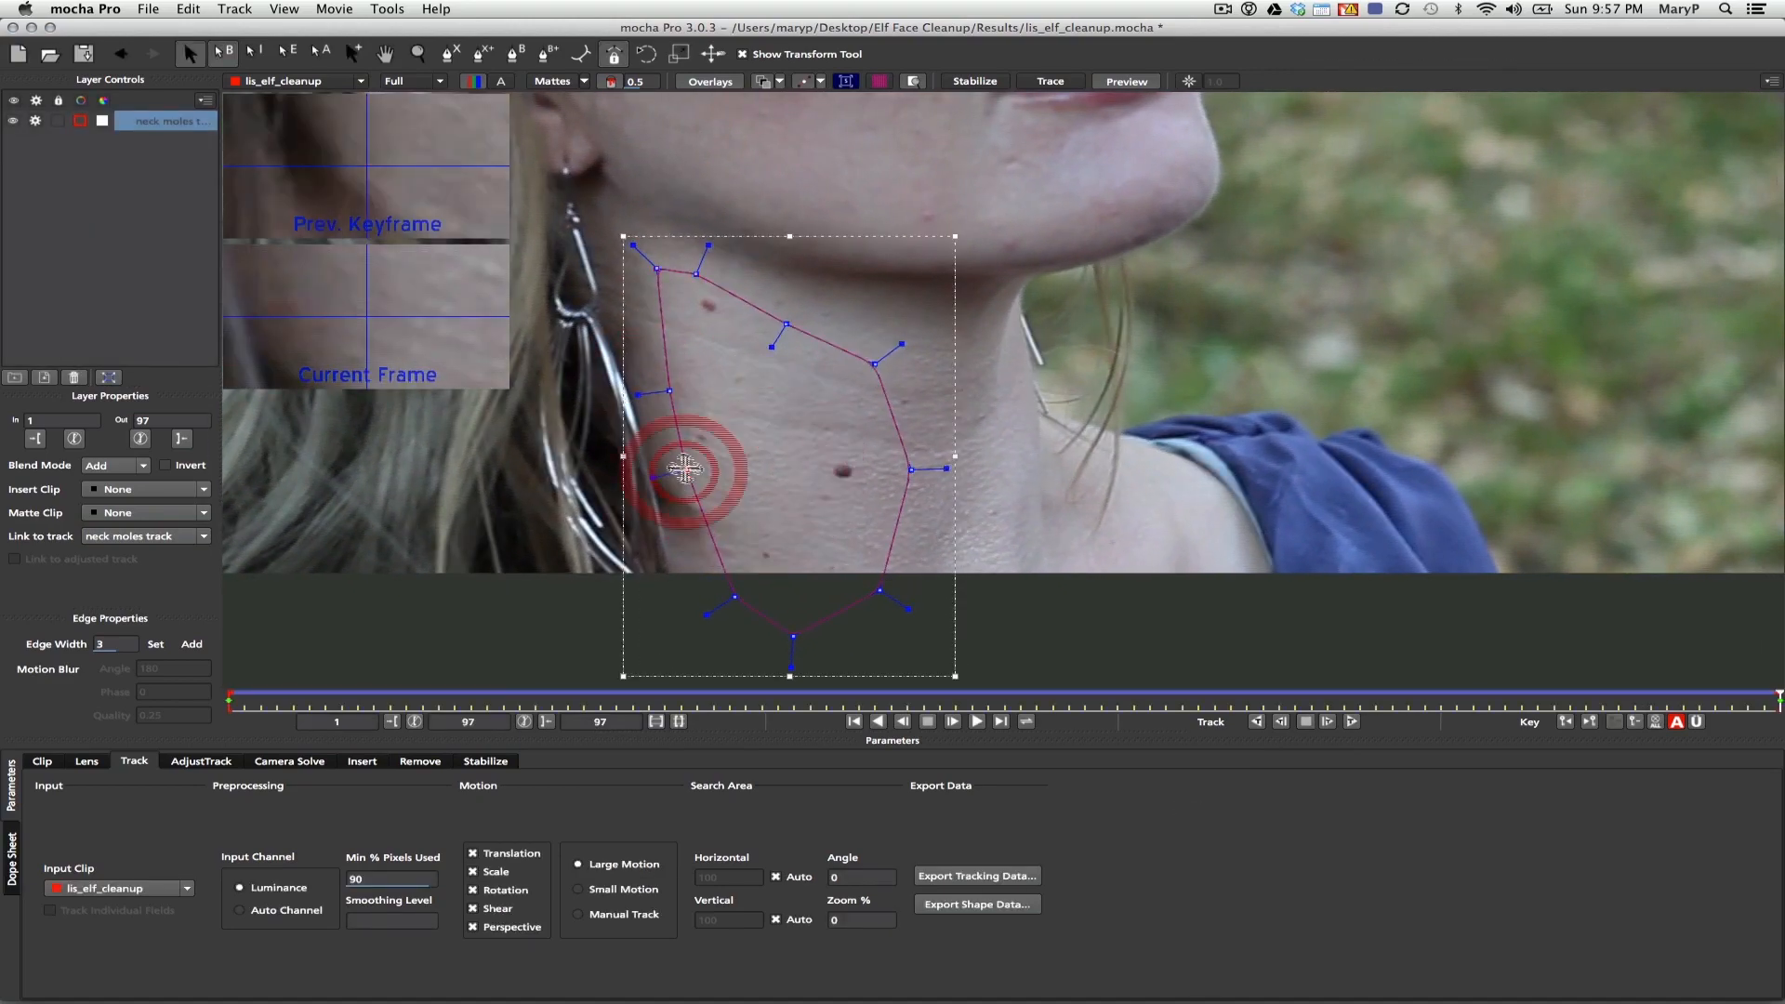
left_click_drag(1776, 699, 233, 557)
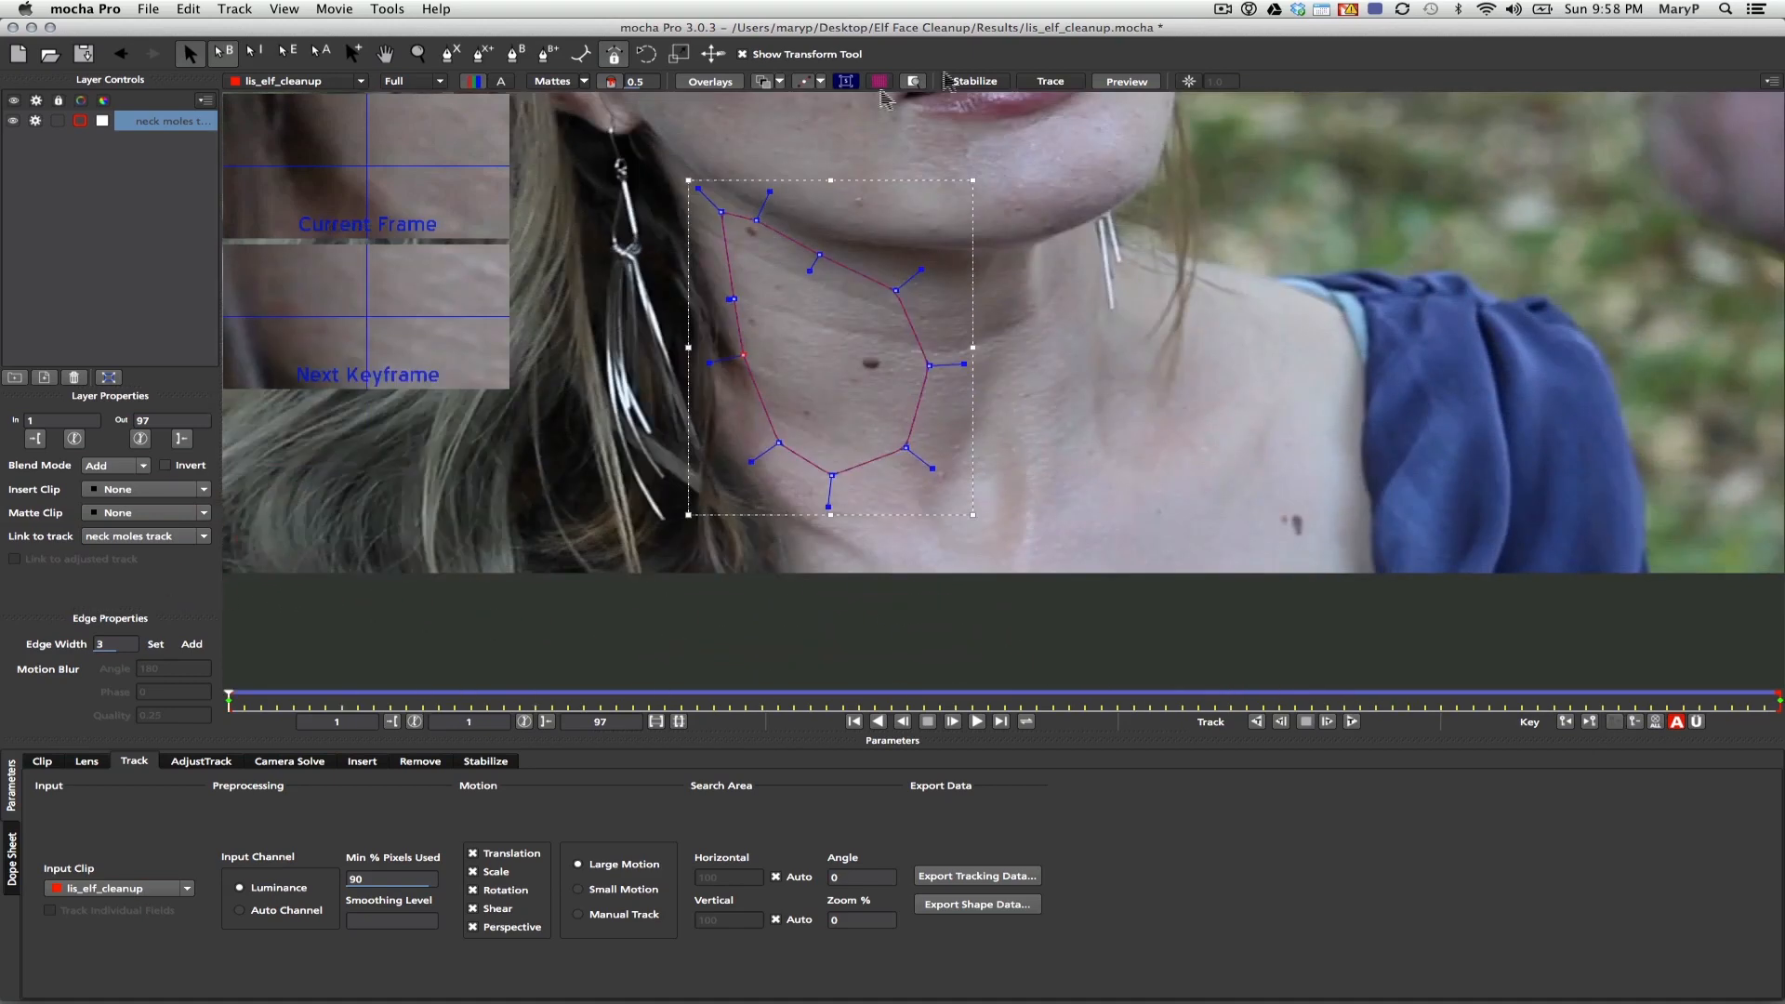
Draw an X-Spline around the mole on her chest and track it forward with Perspective motion included
key("z")
left_click(1246, 488)
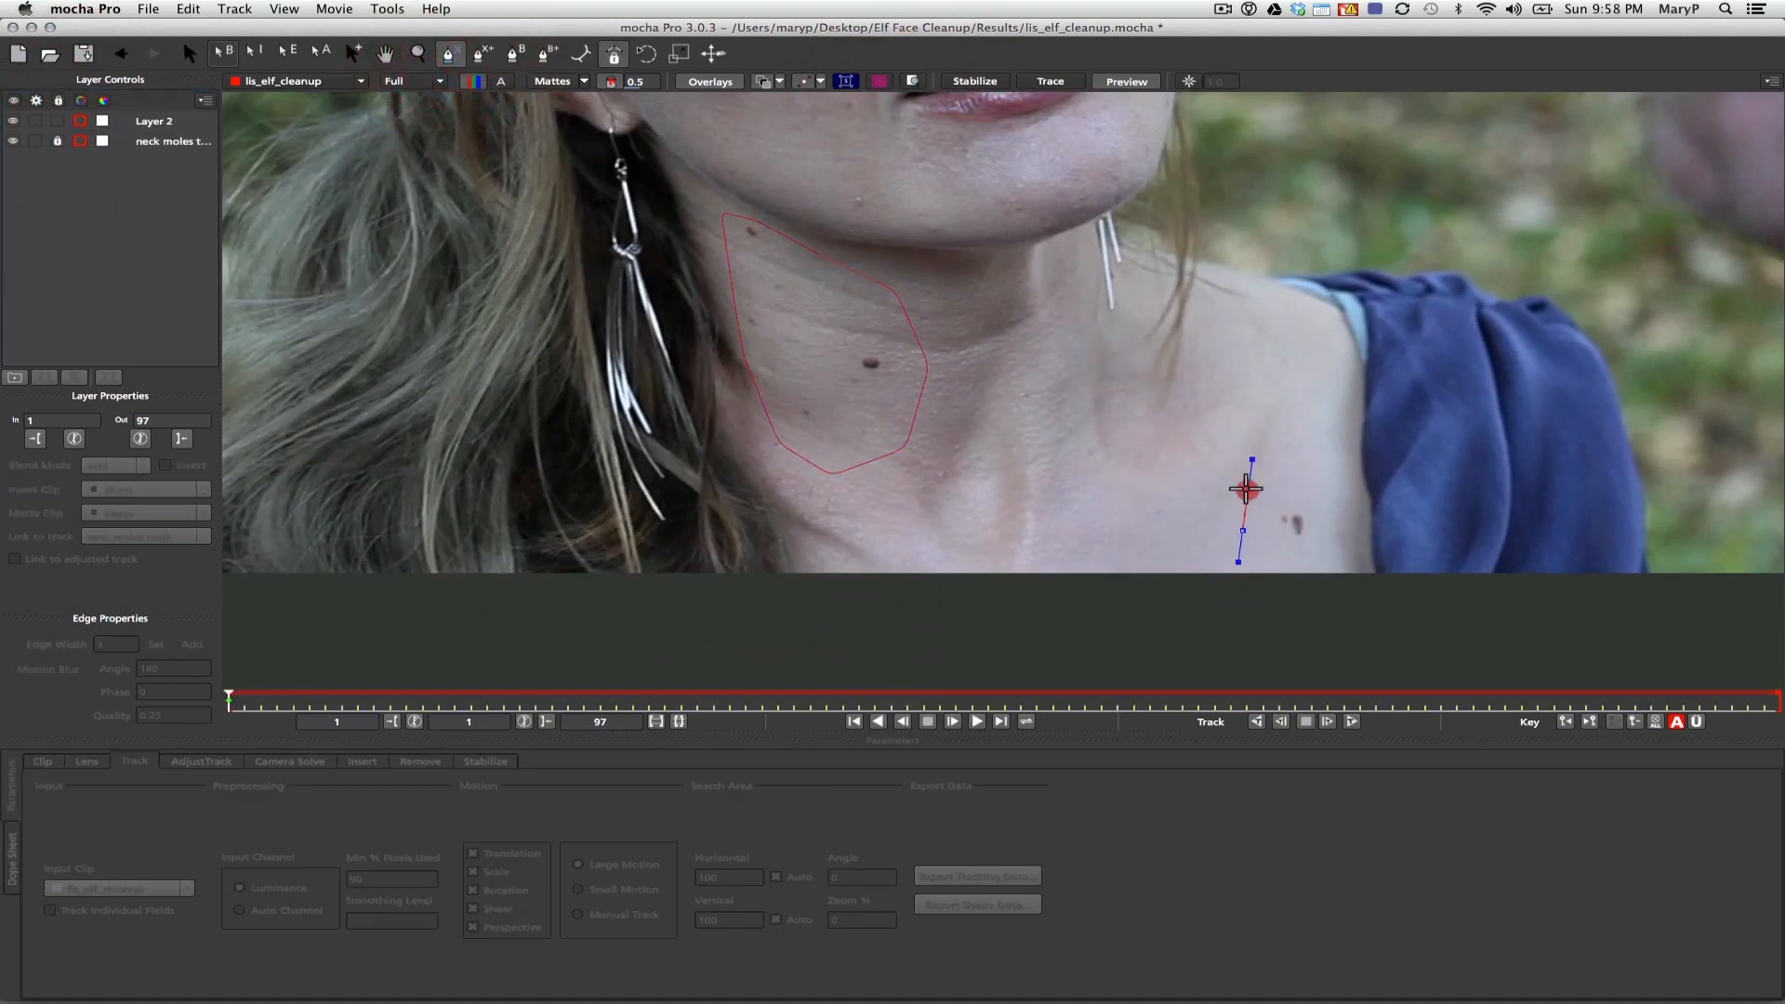
right_click(1244, 534)
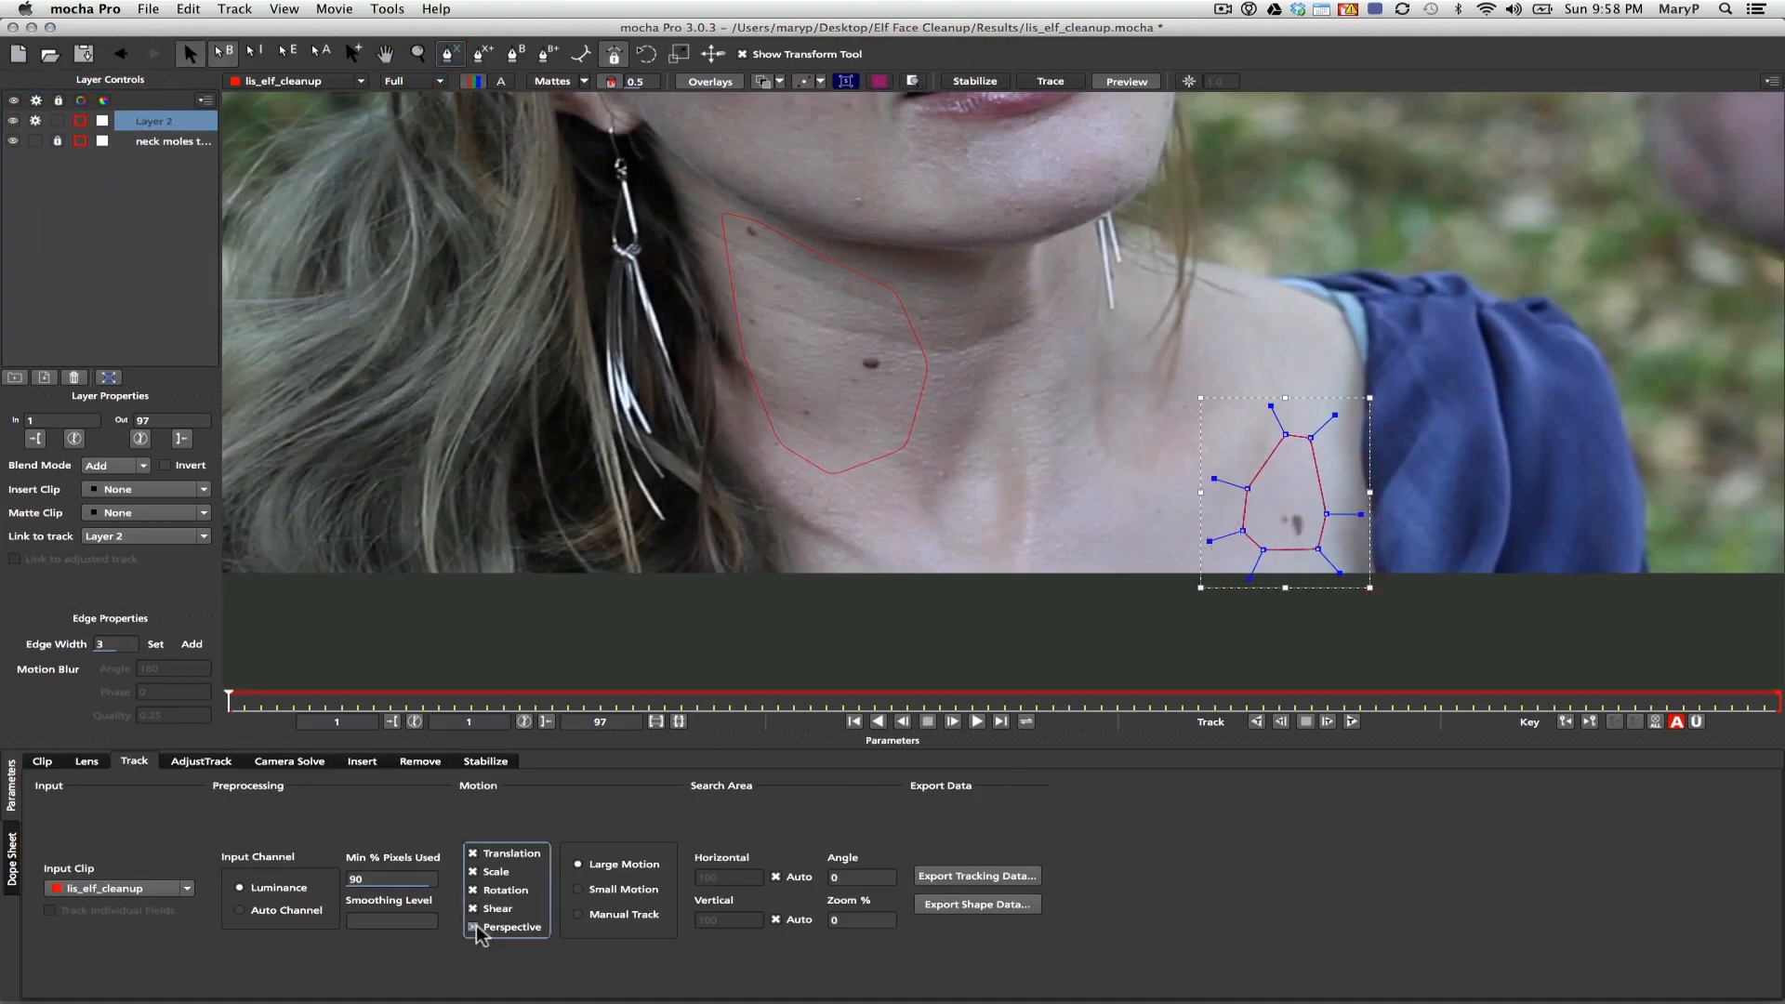
left_click(1352, 722)
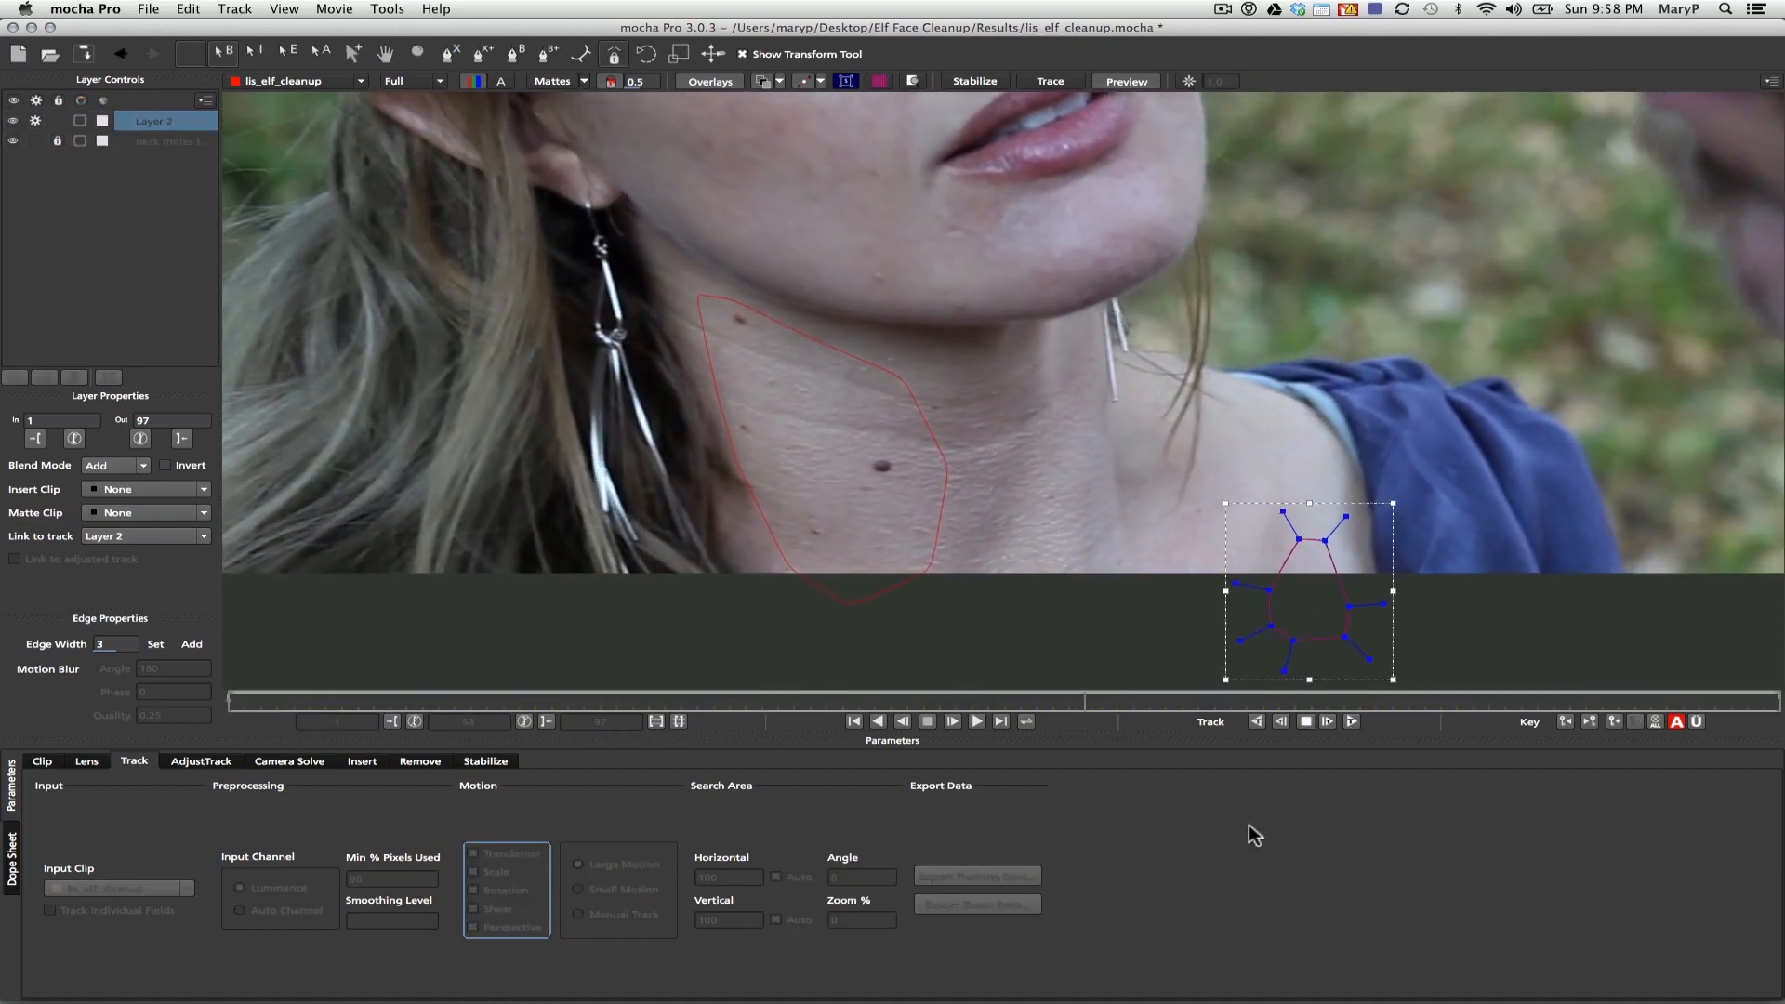
Set the chest mole layer's out point to frame 39
left_click(1178, 699)
left_click_drag(1178, 699, 843, 702)
left_click(182, 440)
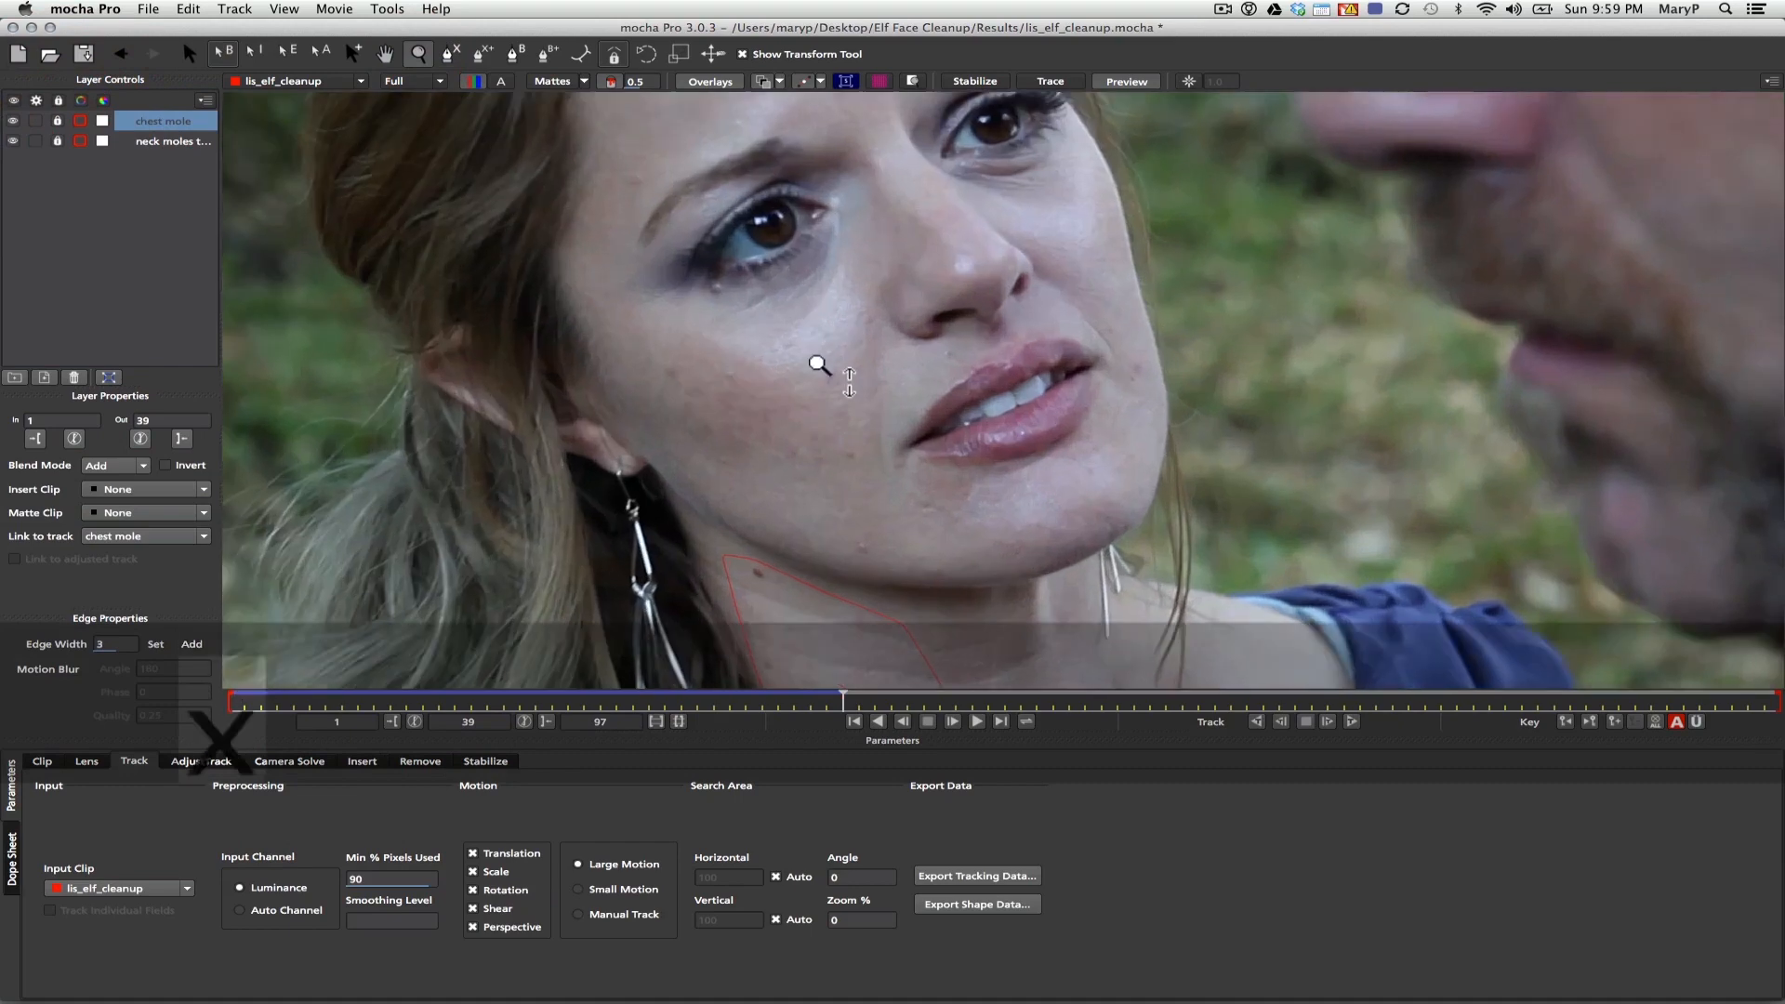
Draw an X-Spline around the blemished skin running from the left cheek down to the chin at frame 1
left_click(795, 358)
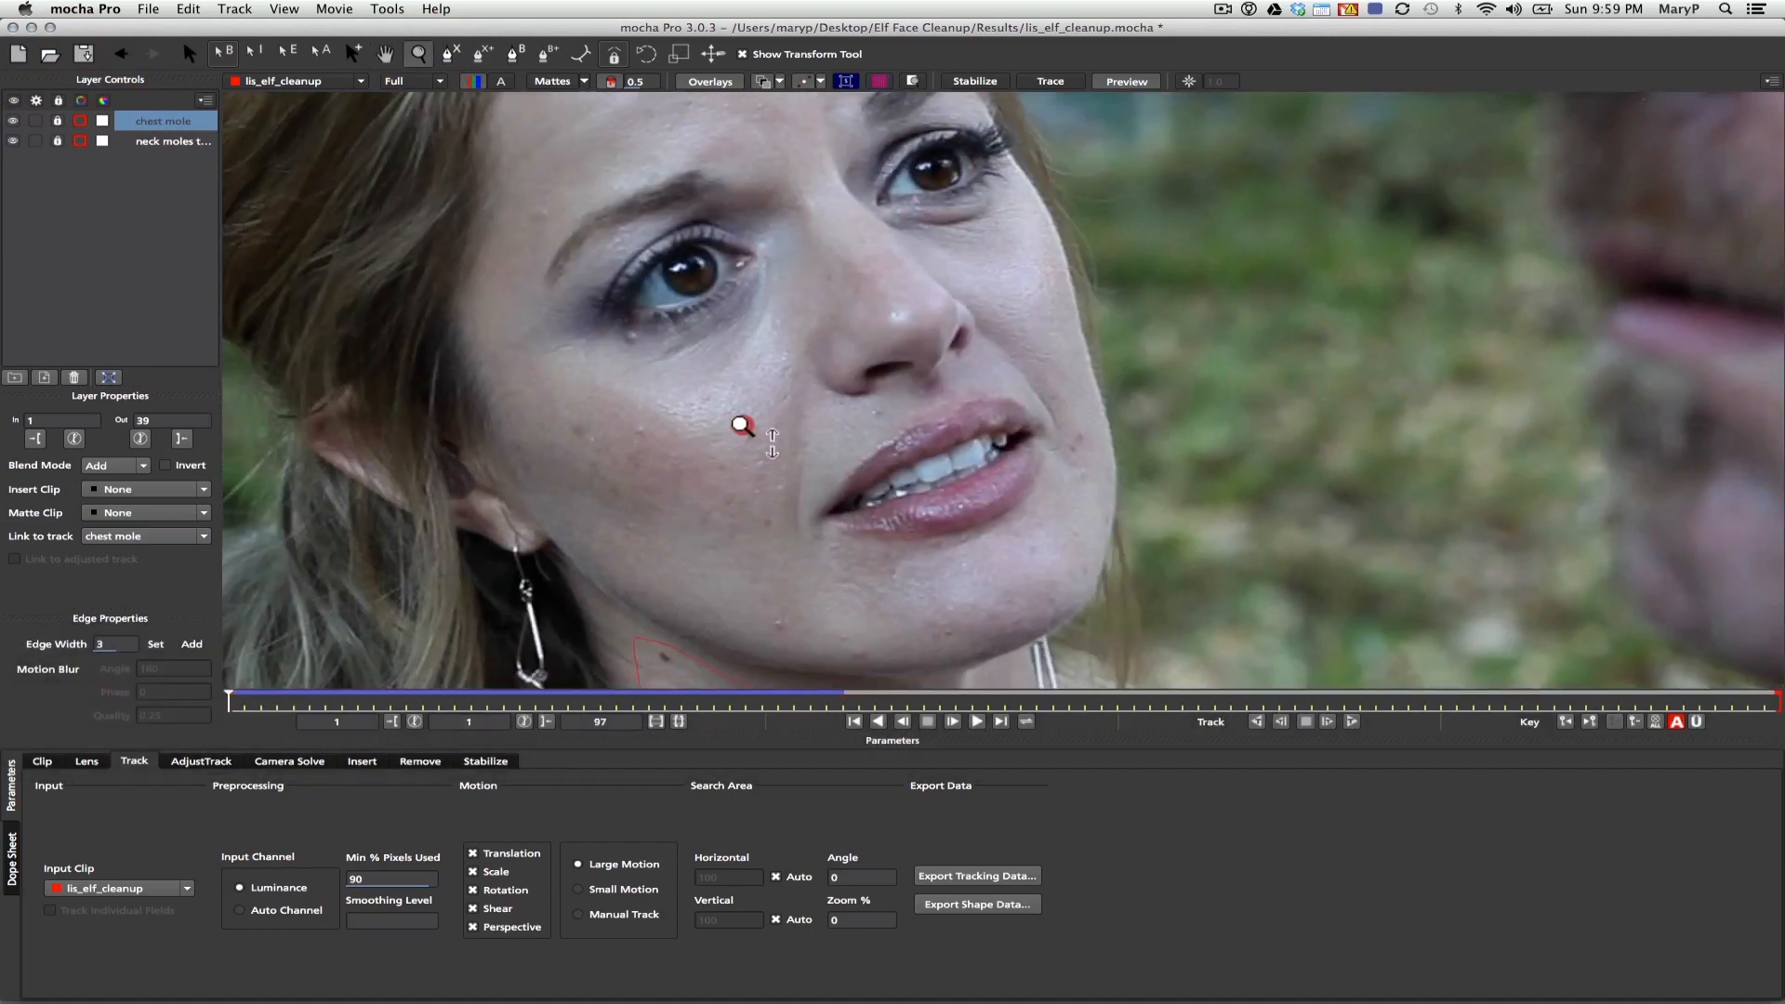
left_click(672, 537, "alt")
left_click(454, 58)
left_click(722, 557)
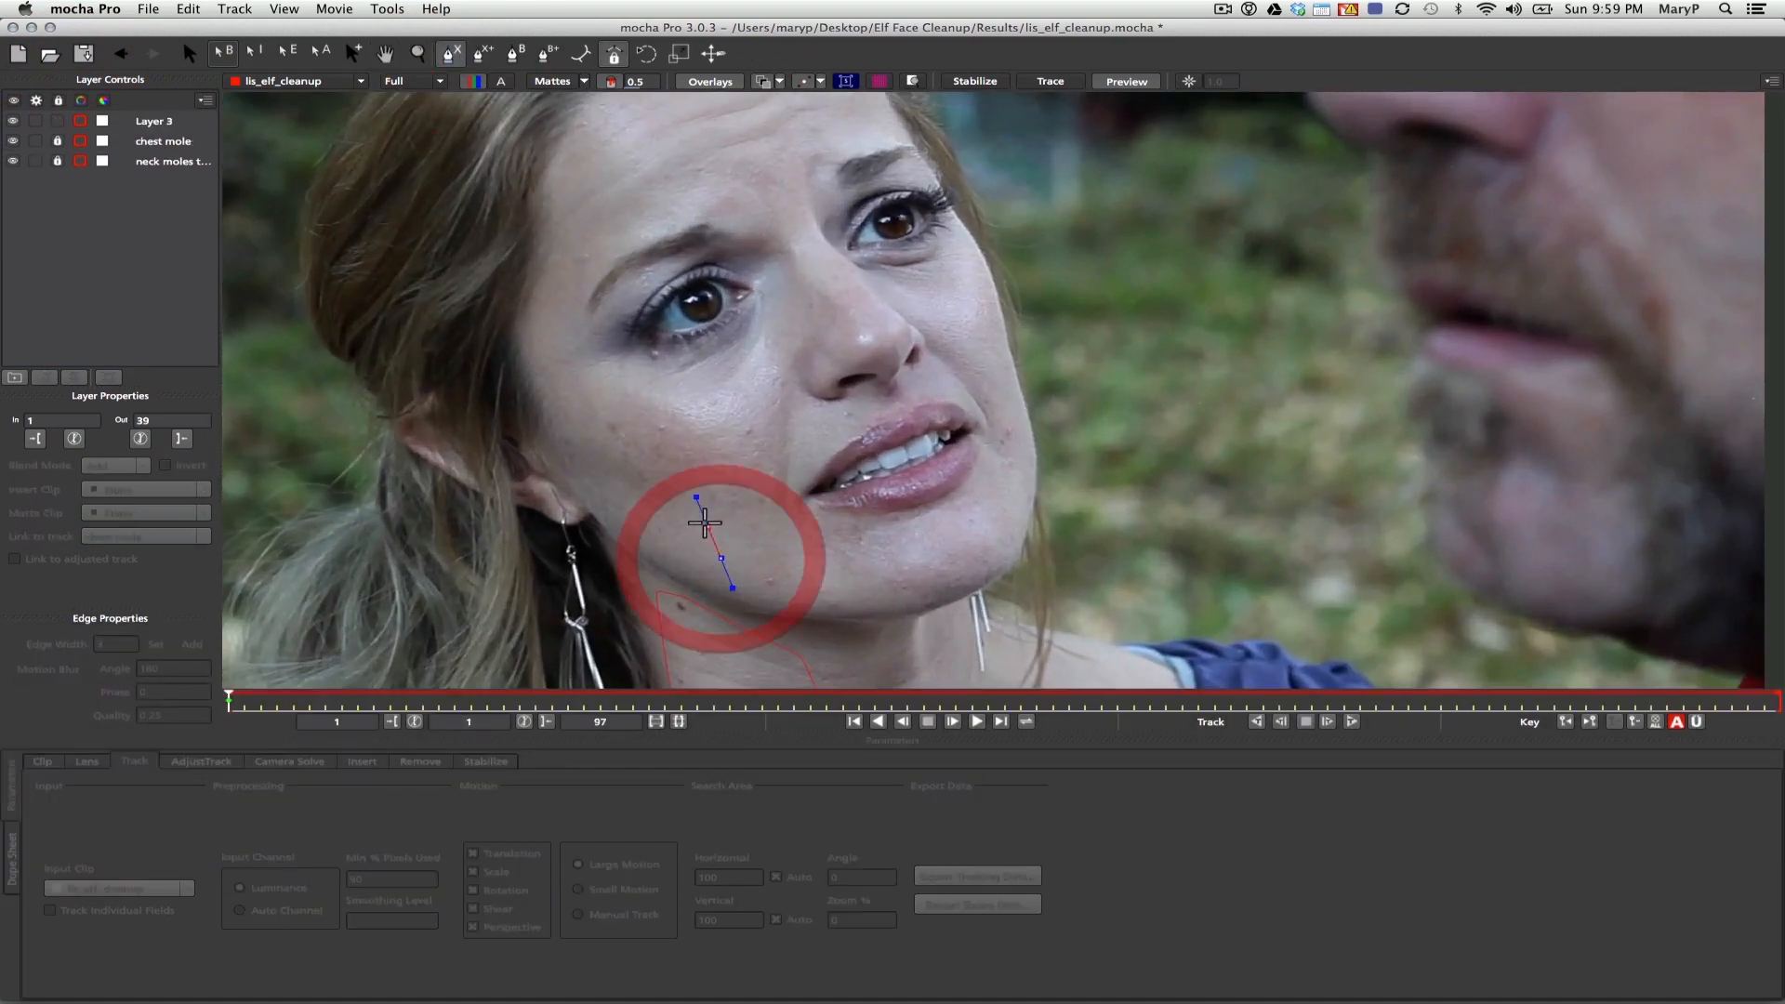
left_click(732, 587)
right_click(731, 588)
left_click_drag(722, 558, 711, 557)
Rename the cheek and chin layer "chin cleanup"
double_click(155, 121)
type("chin cleanup")
key("Return")
Draw an oval X-Spline around the blemish beside the right corner of her mouth and name its layer "right chin cleanup"
left_click(452, 56)
left_click(992, 395)
left_click(1016, 401)
left_click(1031, 426)
left_click(1028, 476)
left_click(1003, 496)
left_click(993, 468)
left_click(991, 439)
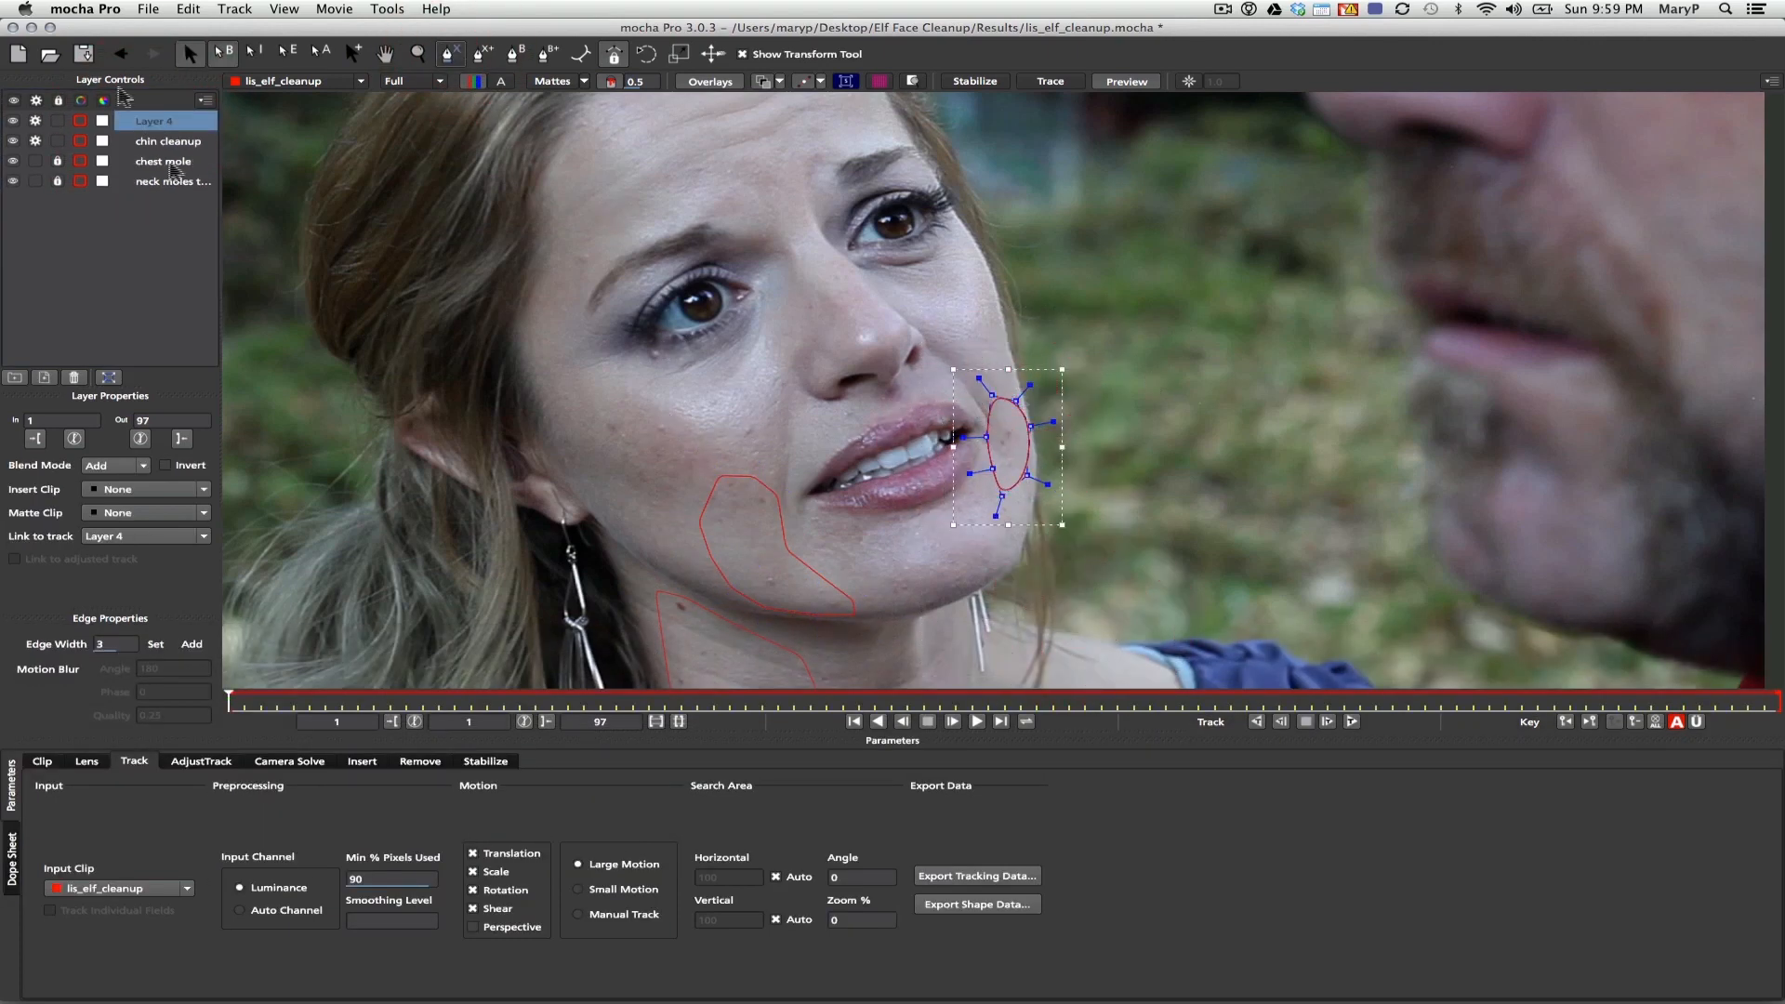
type("right chin cleanup")
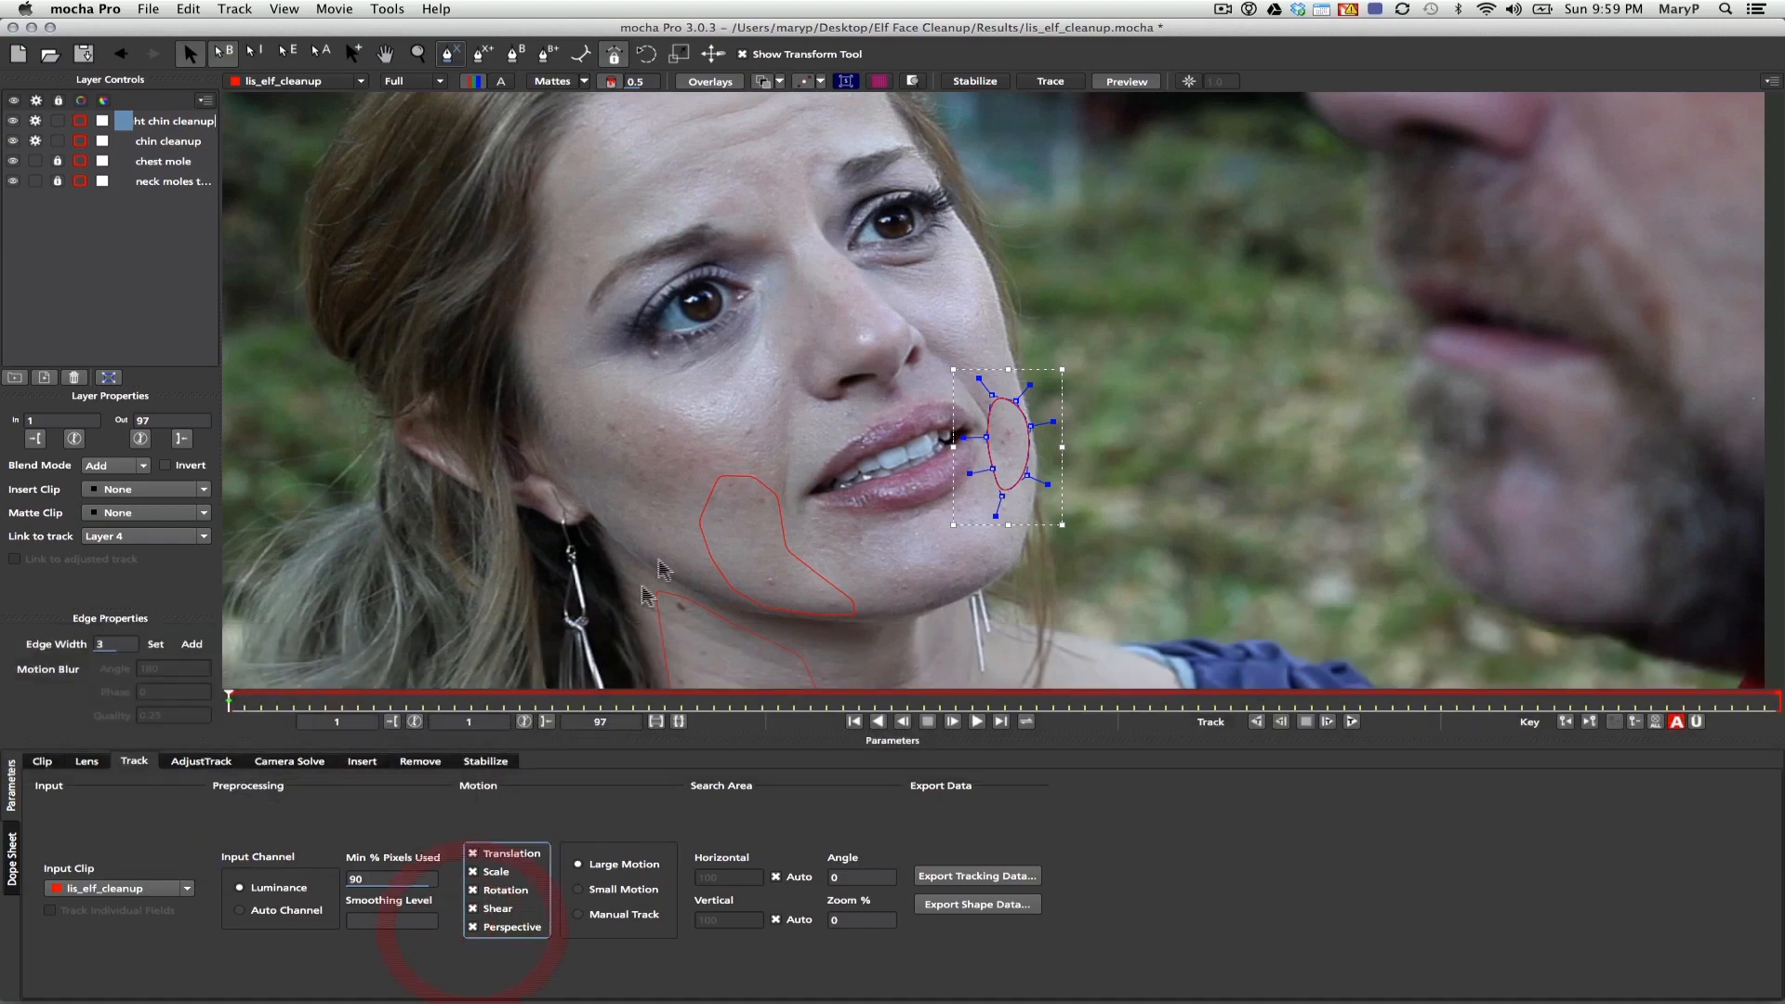
Track the chin cleanup layers forward with Perspective motion included, and return to frame 1
left_click(1328, 722)
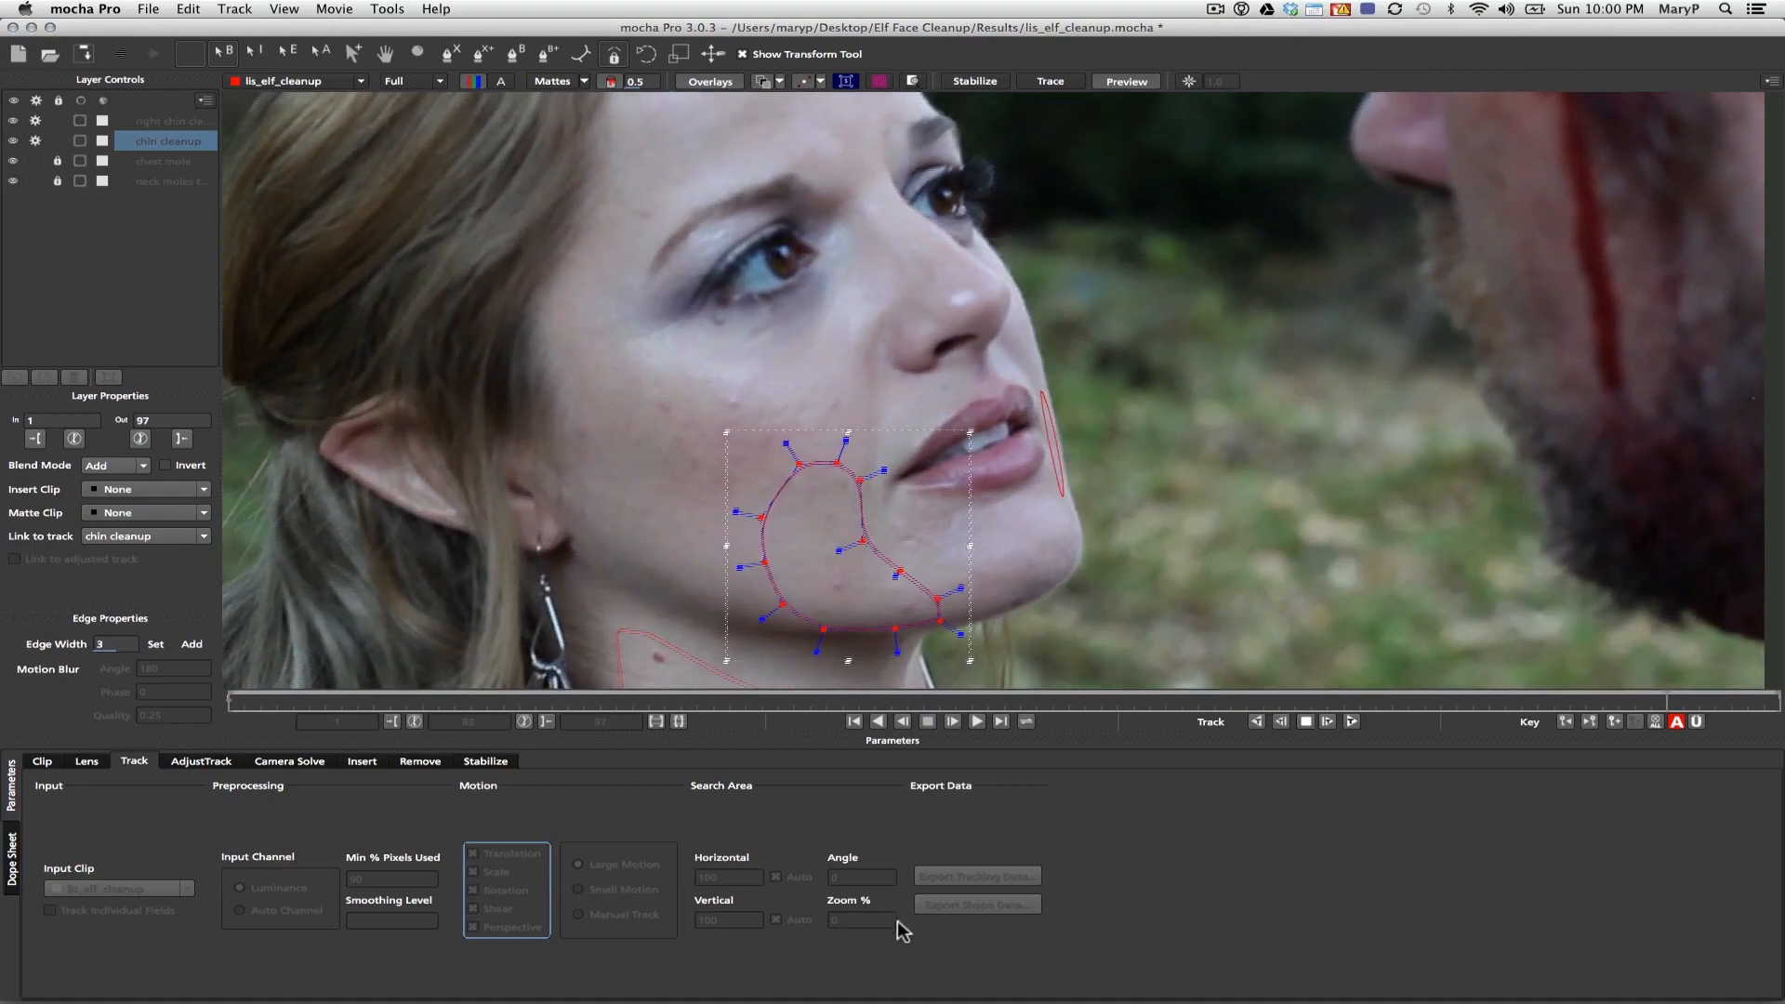
left_click_drag(1702, 710, 159, 678)
left_click(167, 140)
Draw a small X-Spline on a new layer tightly around the round blemish on the left of the chin
left_click(418, 54)
left_click(845, 490)
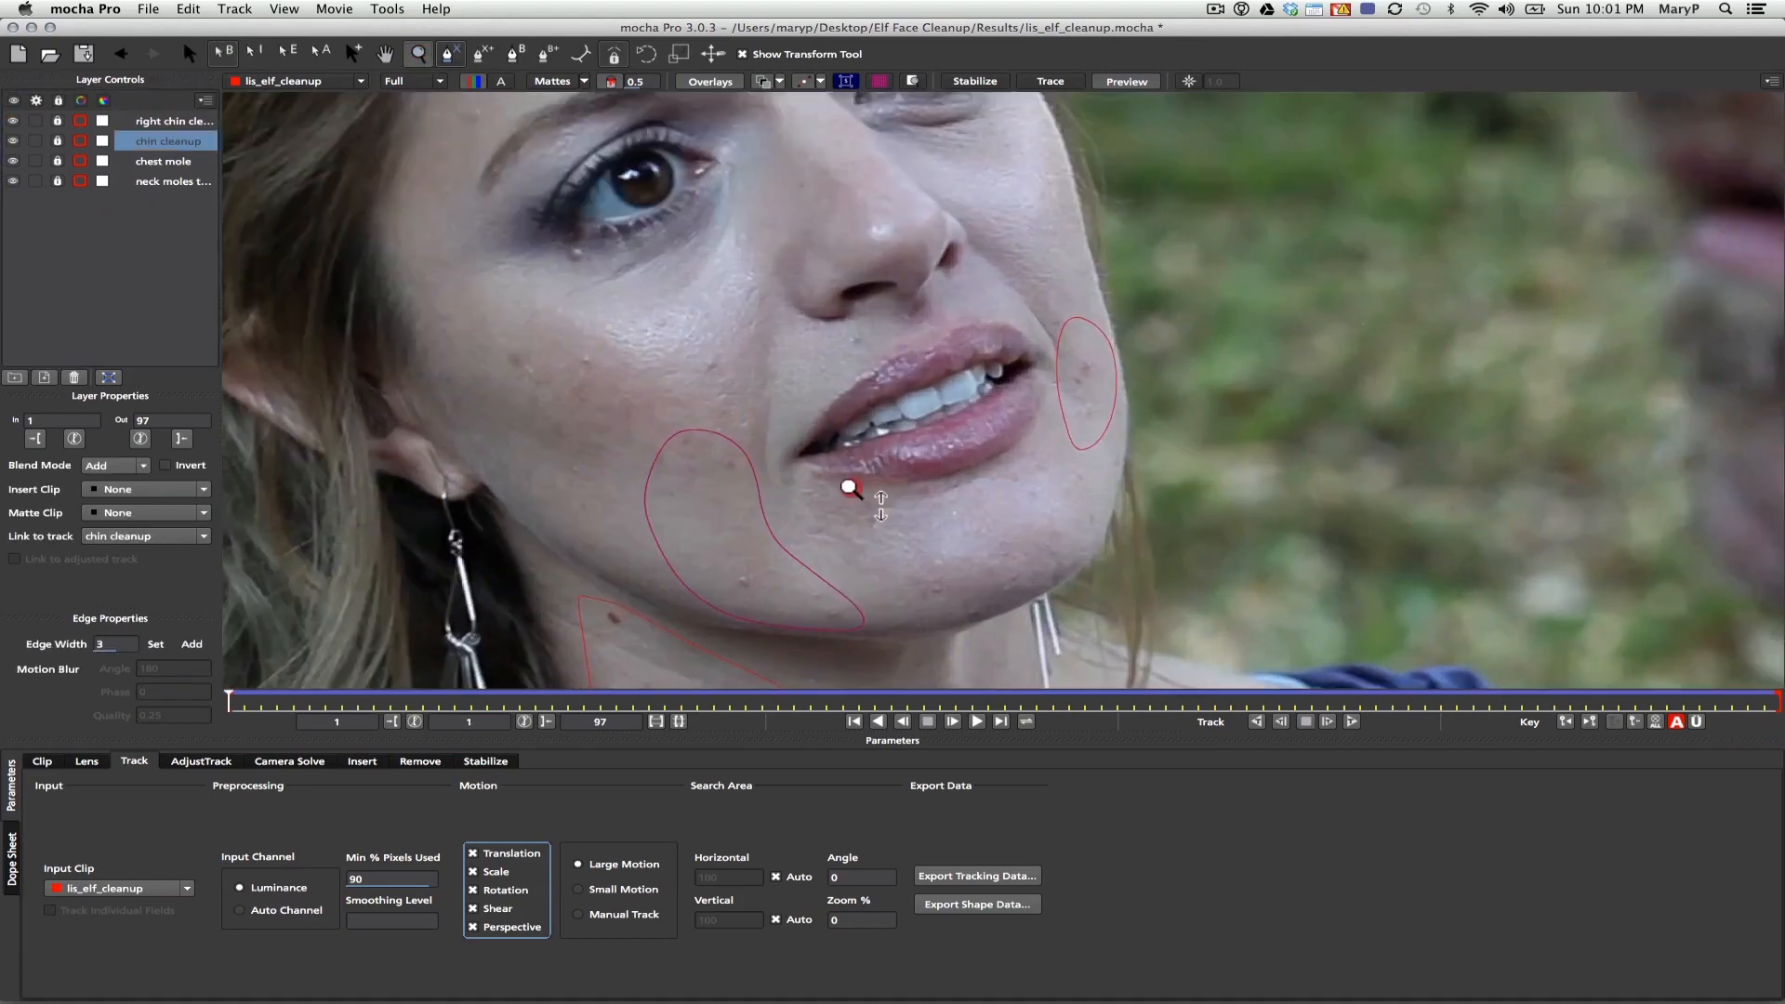
left_click(892, 450)
left_click(897, 390)
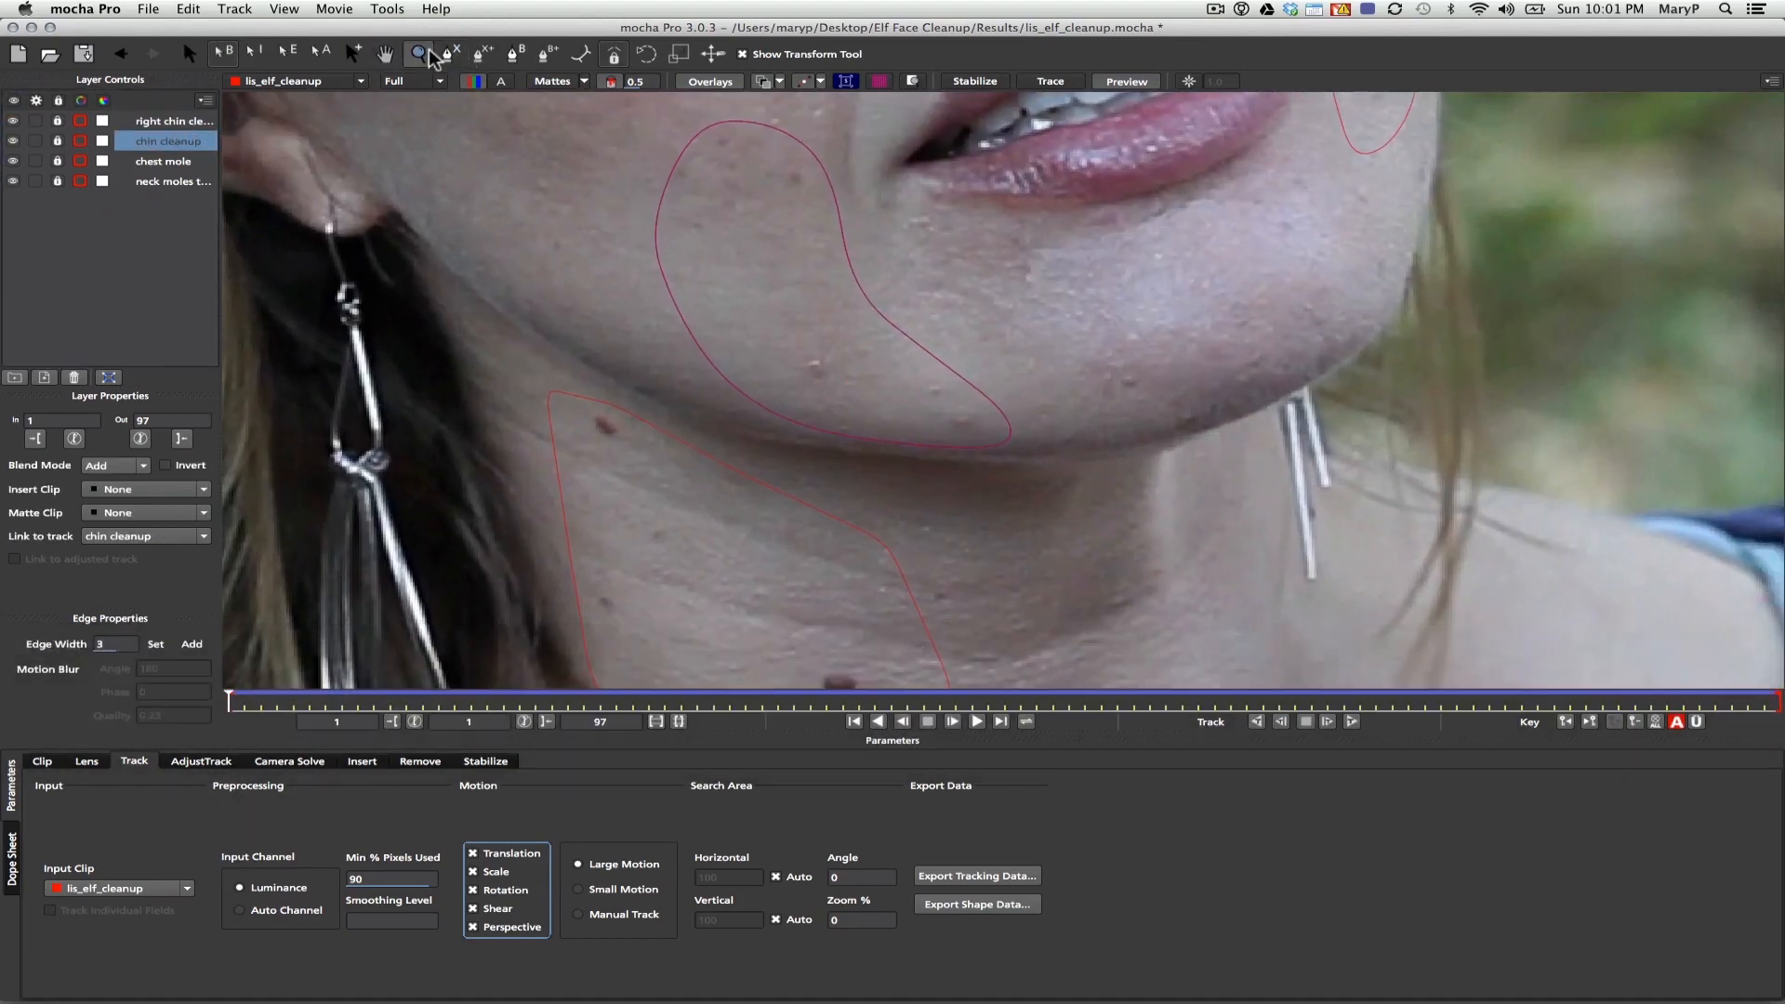
left_click(451, 54)
left_click(834, 352)
left_click(814, 346)
left_click(794, 352)
left_click(788, 364)
left_click(791, 386)
left_click(815, 401)
left_click(844, 396)
Complete a second X-Spline around the neighbouring blemish along the jawline and rename the layer "left blemishes"
left_click(934, 429)
left_click(958, 437)
left_click(986, 433)
left_click(991, 418)
right_click(991, 418)
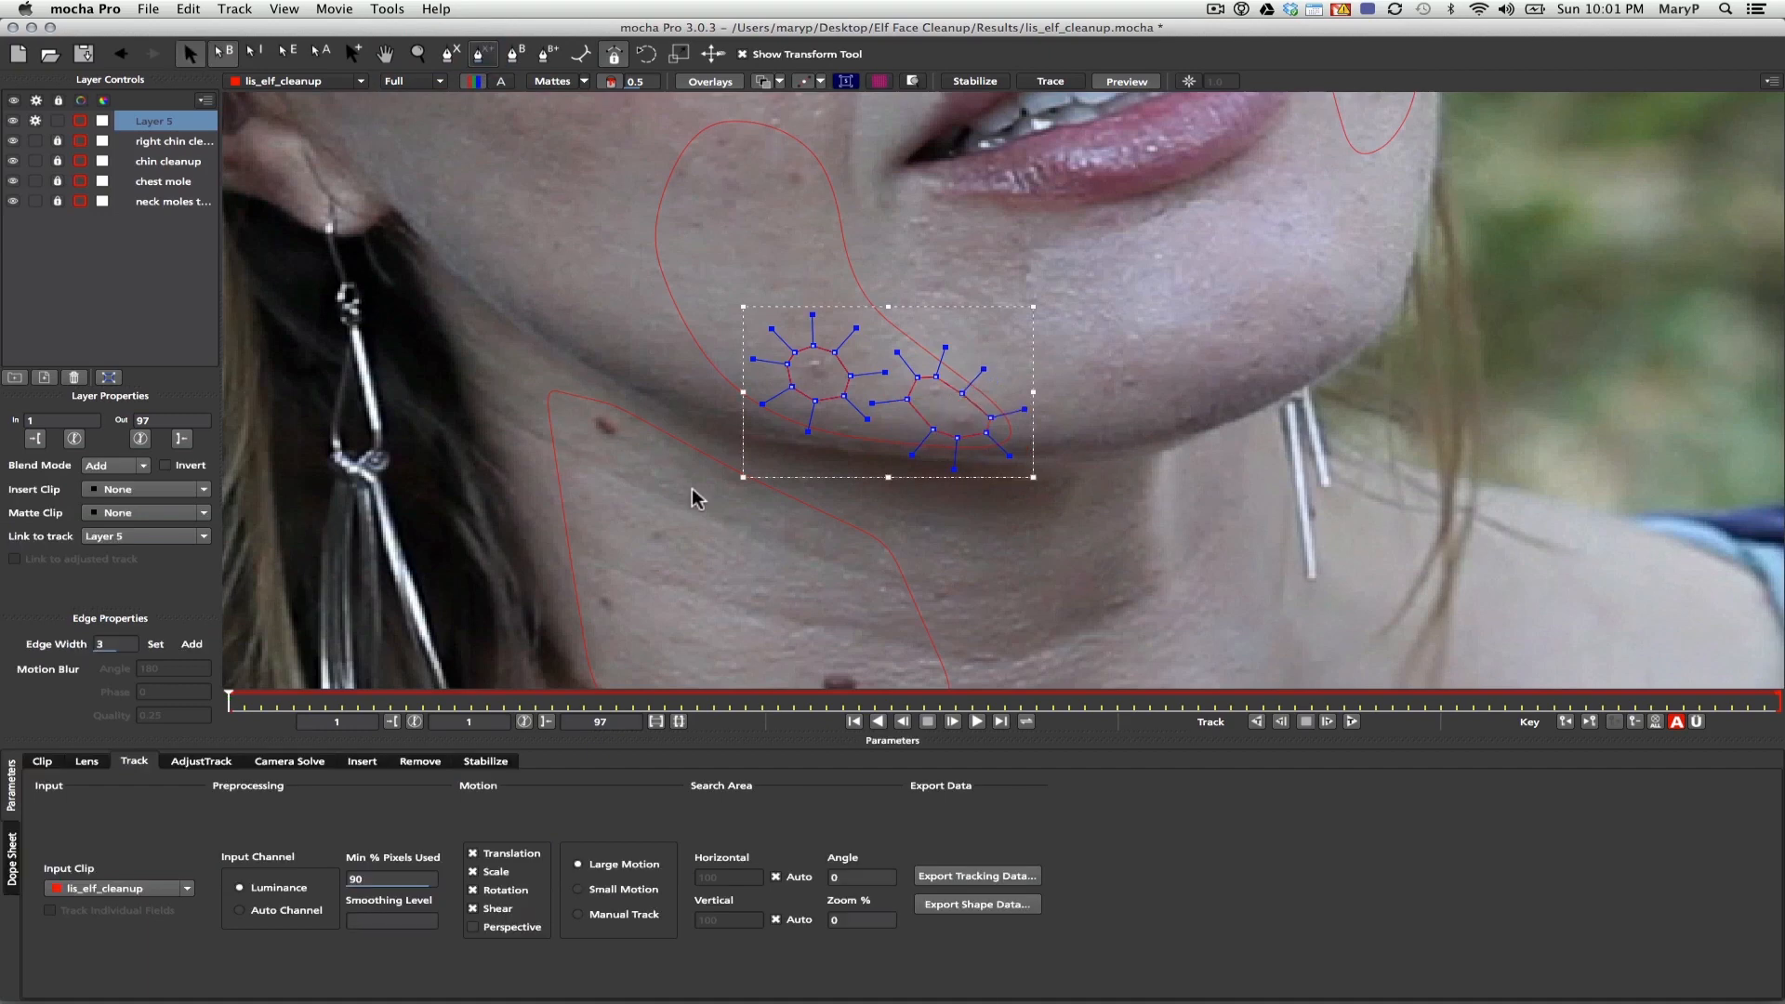
double_click(154, 121)
type("left blemishes")
Draw a tight X-Spline on a new layer around the blemish inside the right chin shape and name the layer "right blemish"
left_click(419, 55)
left_click_drag(743, 228, 619, 446)
left_click(418, 55)
left_click(450, 57)
mouse_move(949, 298)
left_mouse_down()
mouse_move(1032, 214)
mouse_move(975, 246)
left_mouse_up()
left_click(954, 264)
left_click(989, 279)
right_click(989, 279)
double_click(156, 121)
type("right blemish")
Draw a small X-Spline on a new layer around the uppermost mole on the neck, just below the jaw
left_click(386, 53)
left_click_drag(502, 650, 828, 275)
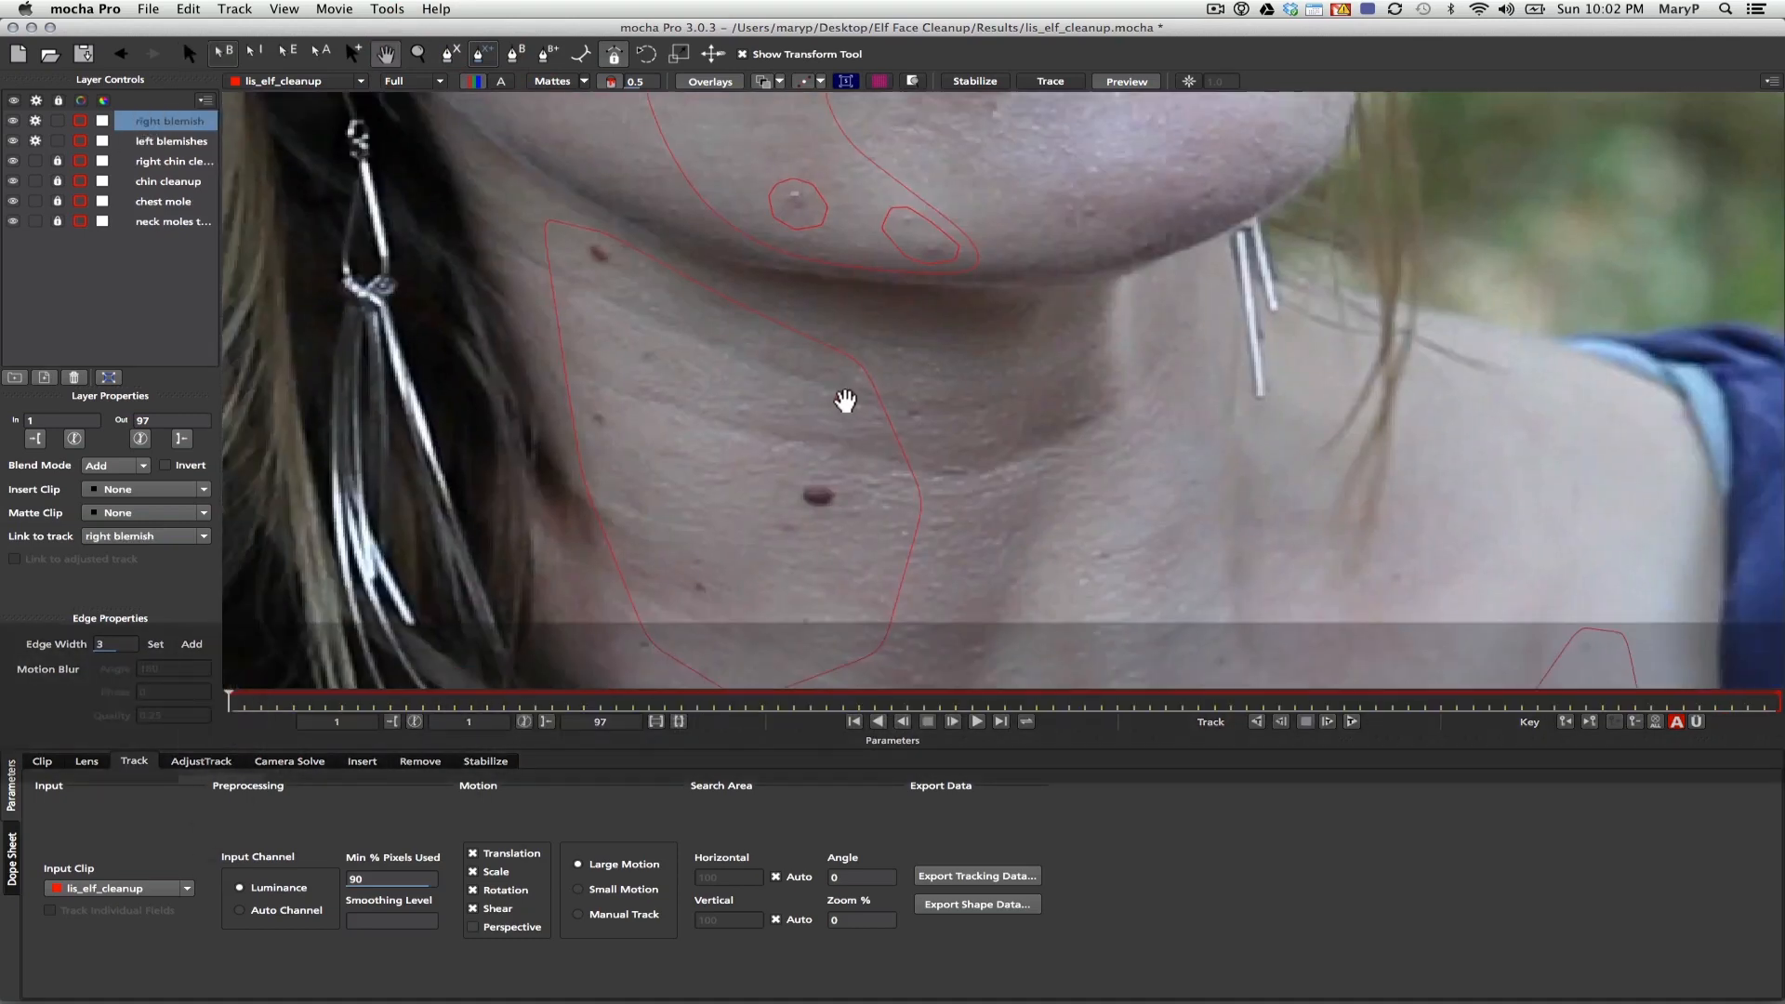
left_click_drag(829, 423, 897, 312)
left_click(450, 54)
left_click(635, 180)
right_click(612, 165)
left_click_drag(707, 146, 684, 157)
Add X-Splines to the same layer around the large dark mole and the two smaller moles on the neck
left_click(483, 54)
left_click(878, 383)
right_click(835, 413)
left_click(482, 54)
left_click(665, 324)
left_click(634, 347)
right_click(669, 344)
left_click(483, 54)
left_click(775, 484)
right_click(770, 503)
Select the small neck mole splines and adjust their control points
left_click_drag(532, 223, 974, 579)
left_click_drag(666, 283, 665, 280)
left_click_drag(919, 368, 891, 389)
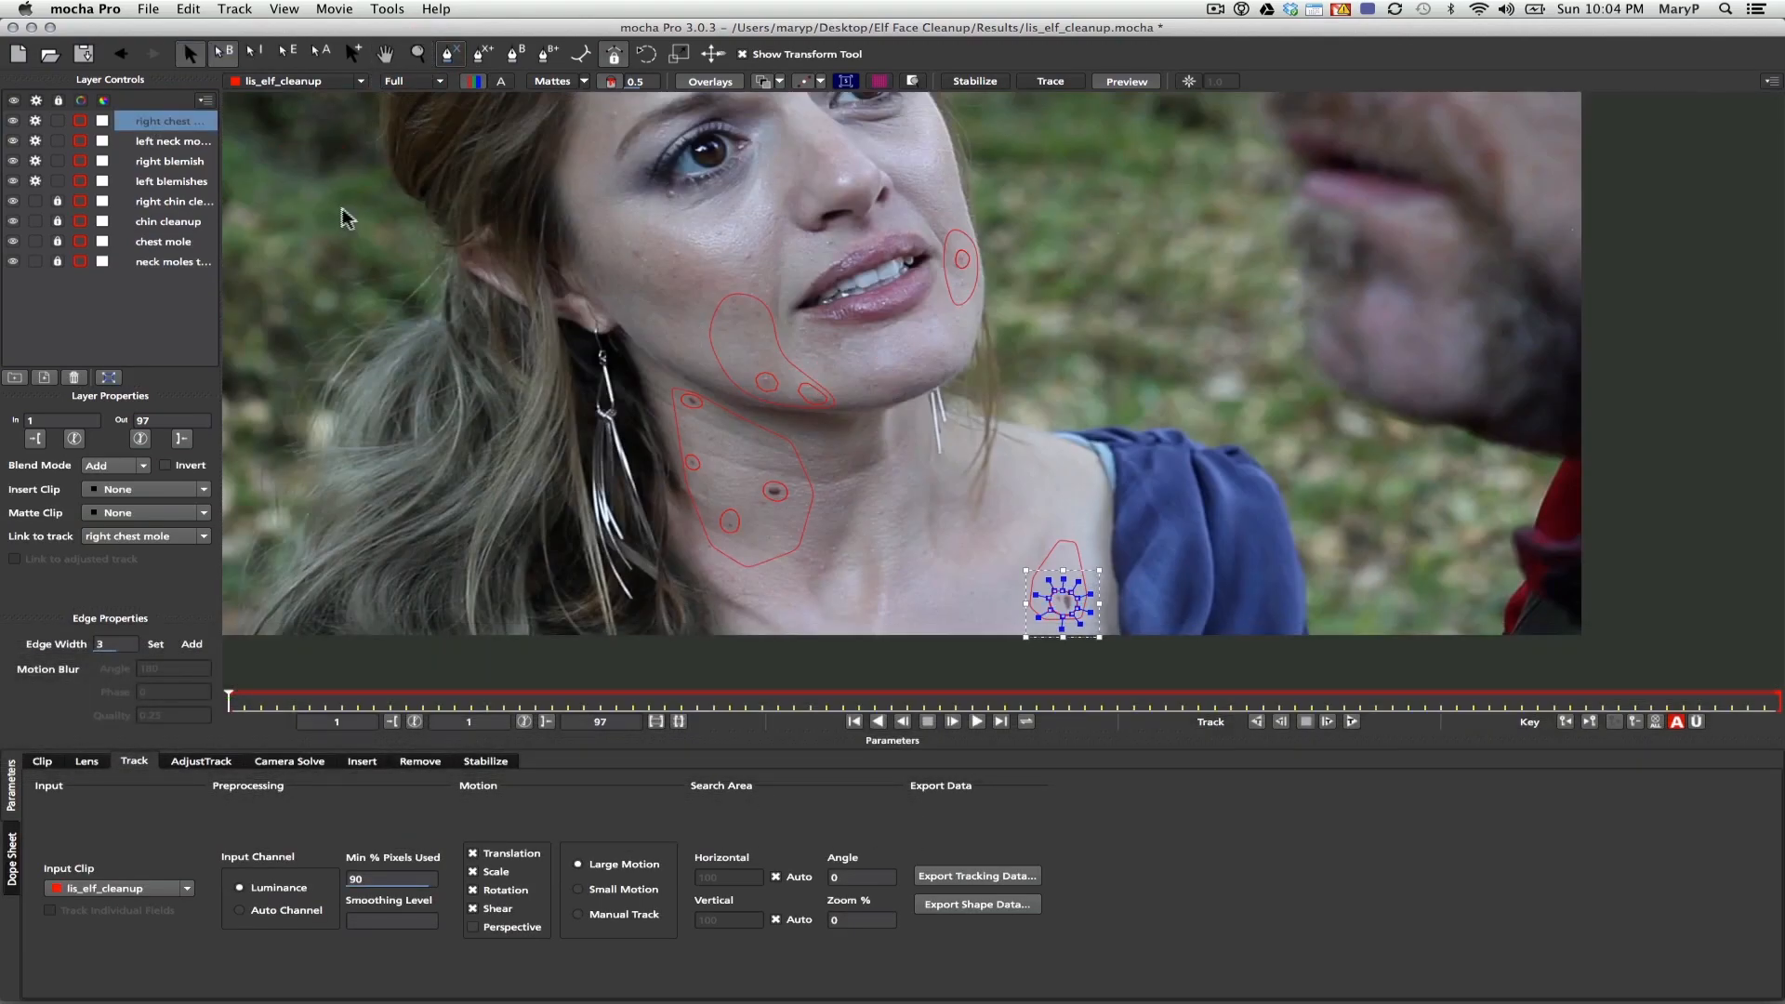
Link the right chest mole layer to the chest mole track and the left neck molesx layer to neck moles track
left_click(144, 530)
left_click(151, 580)
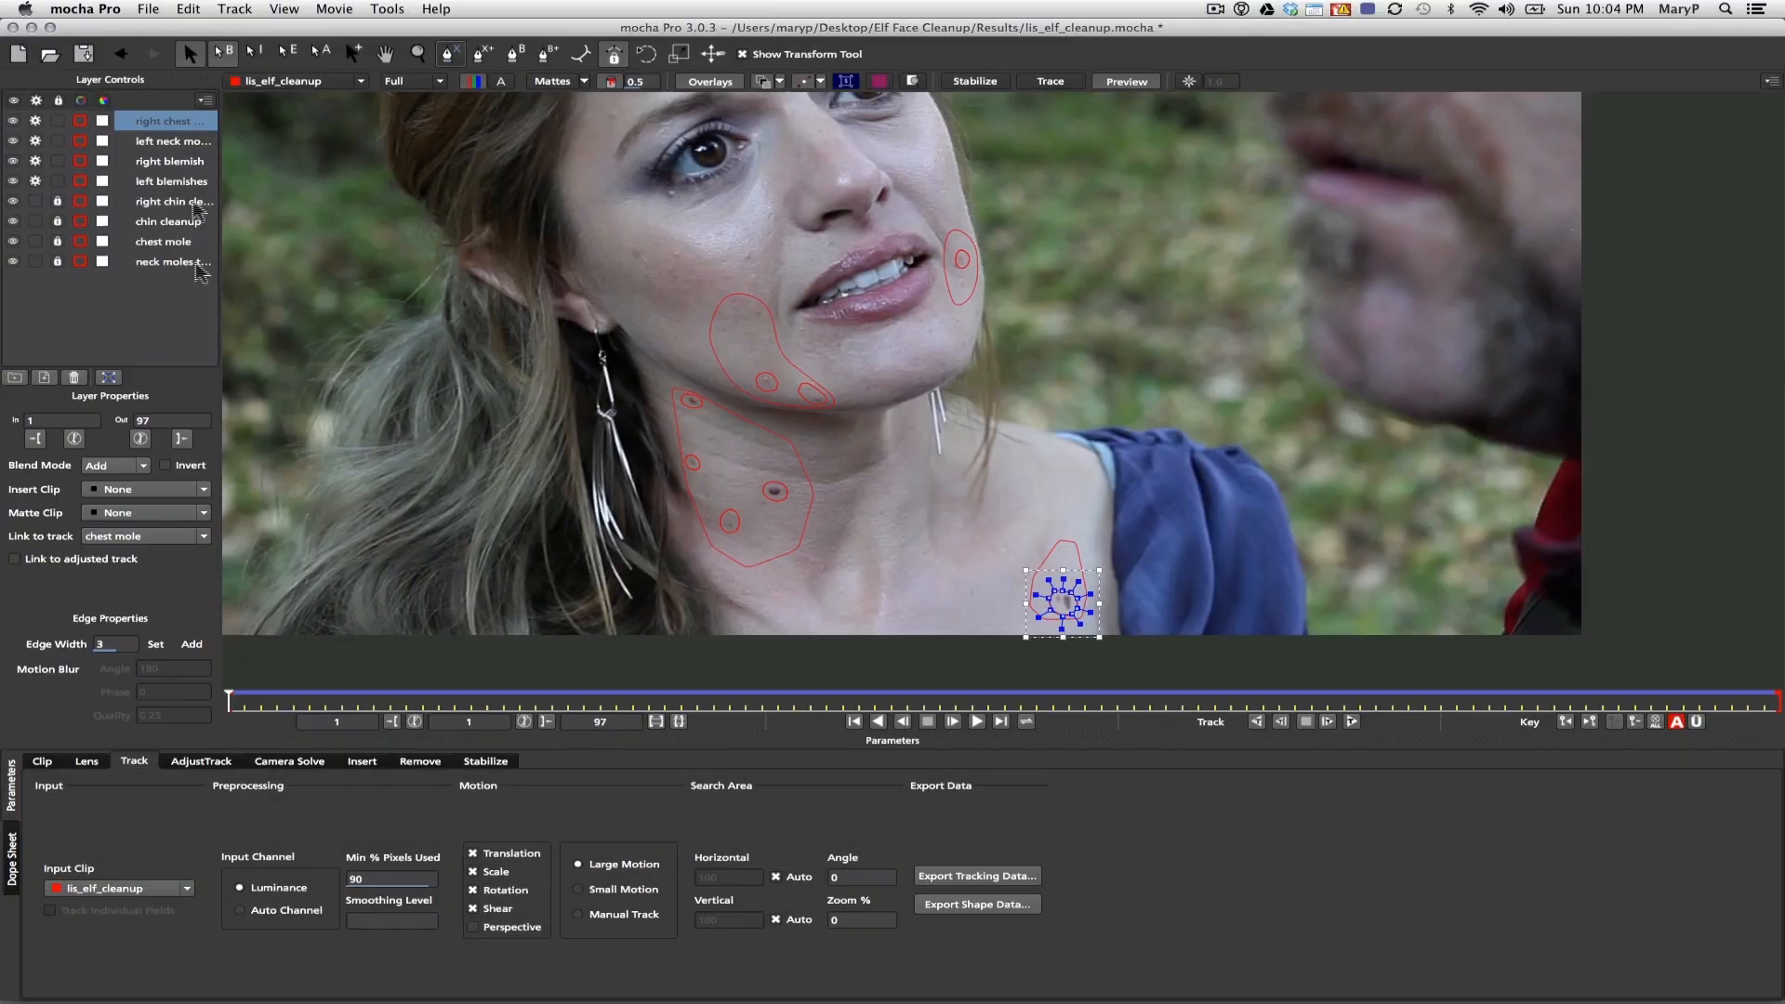
left_click(172, 141)
left_click(156, 540)
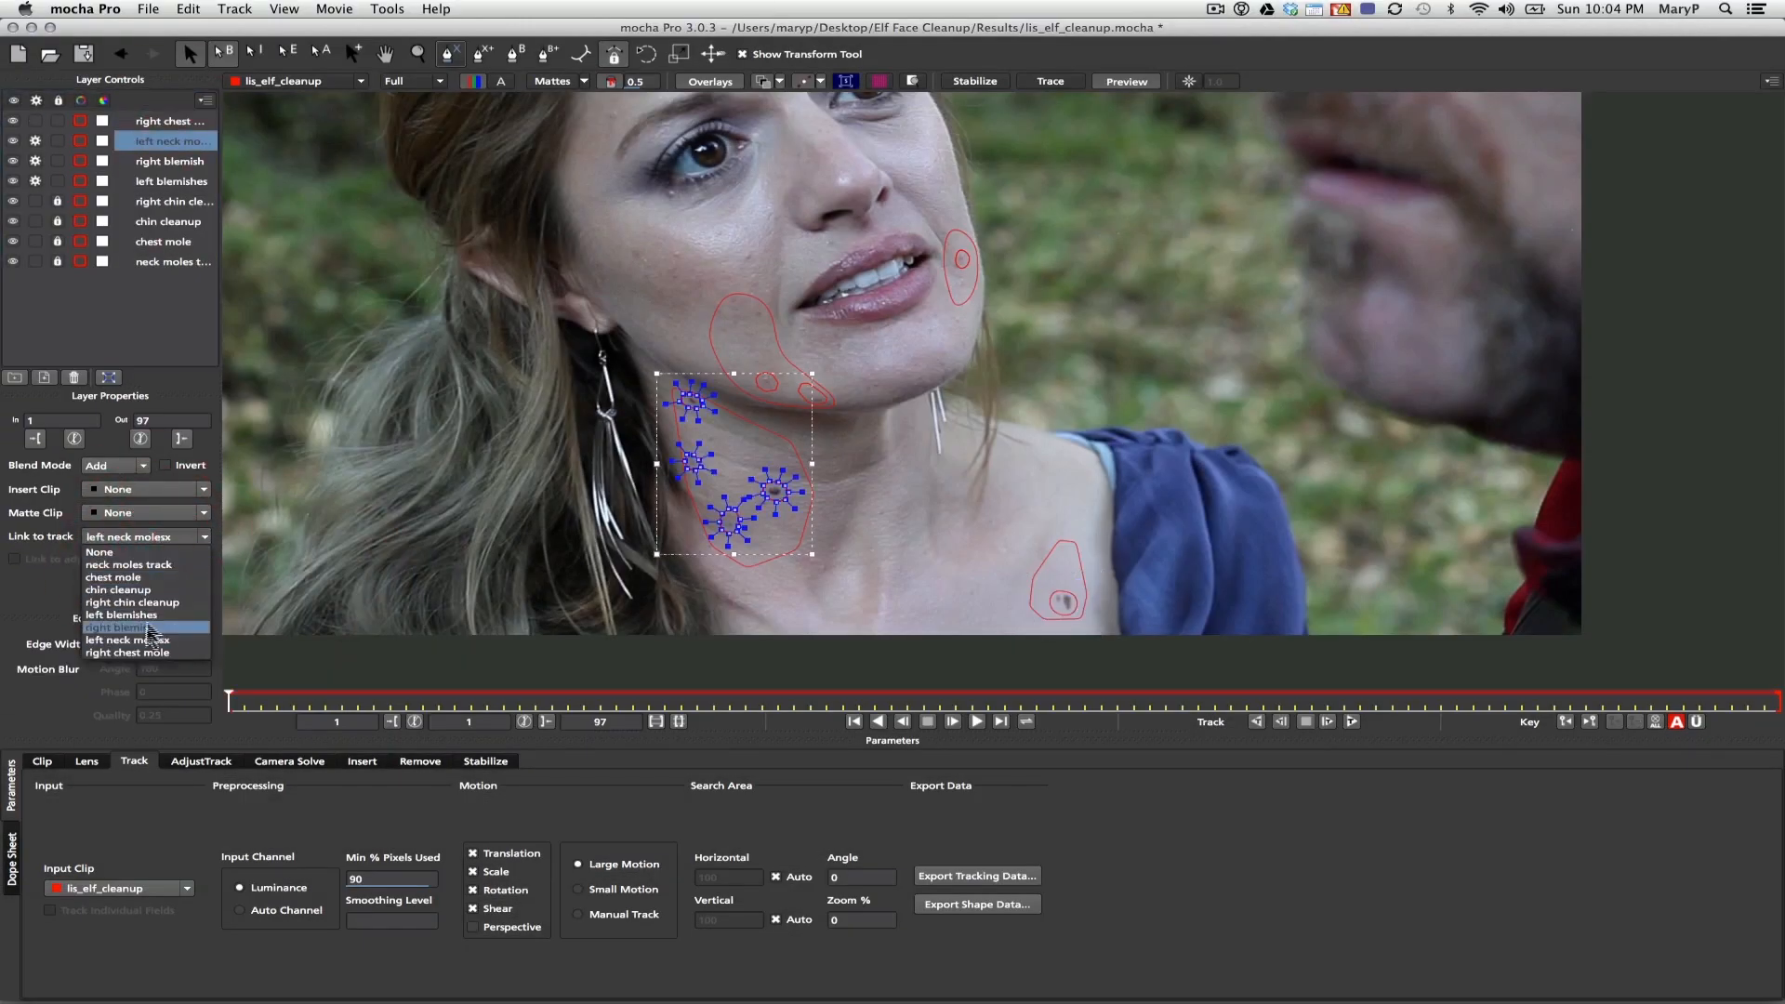
left_click(156, 579)
Link the right blemish layer to the right chin cleanup track and the left blemishes layer to the chin cleanup track
left_click(169, 161)
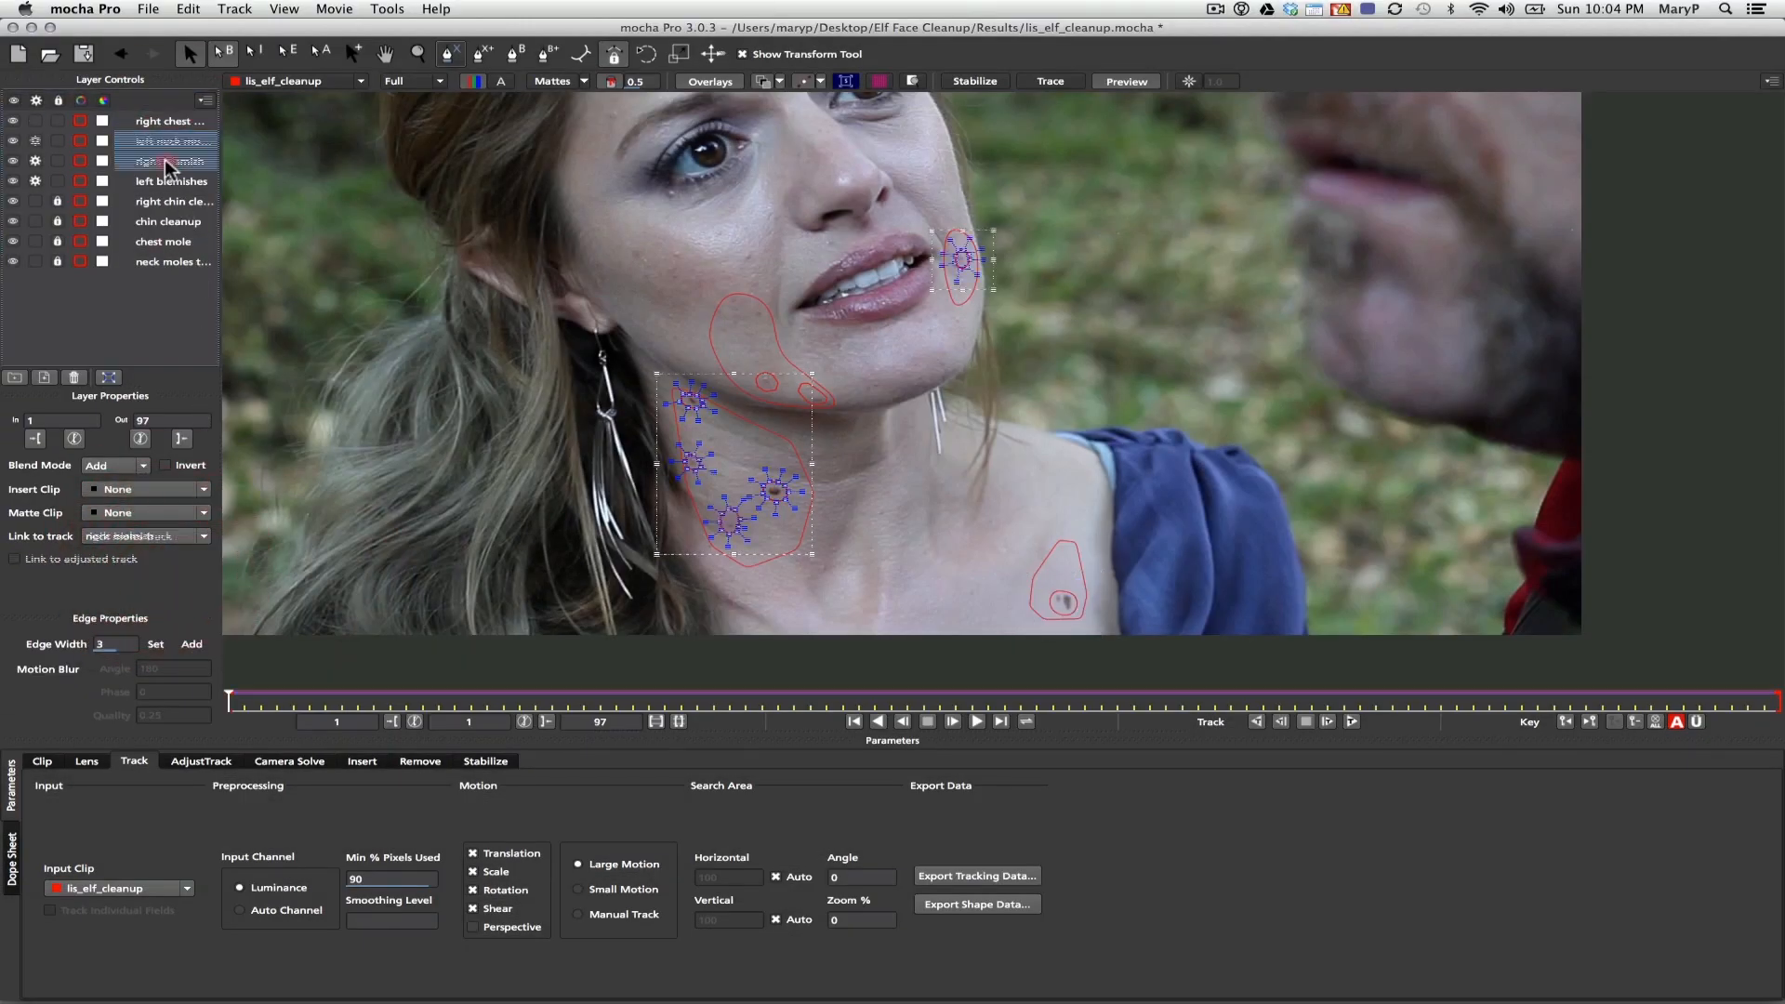
left_click(149, 536)
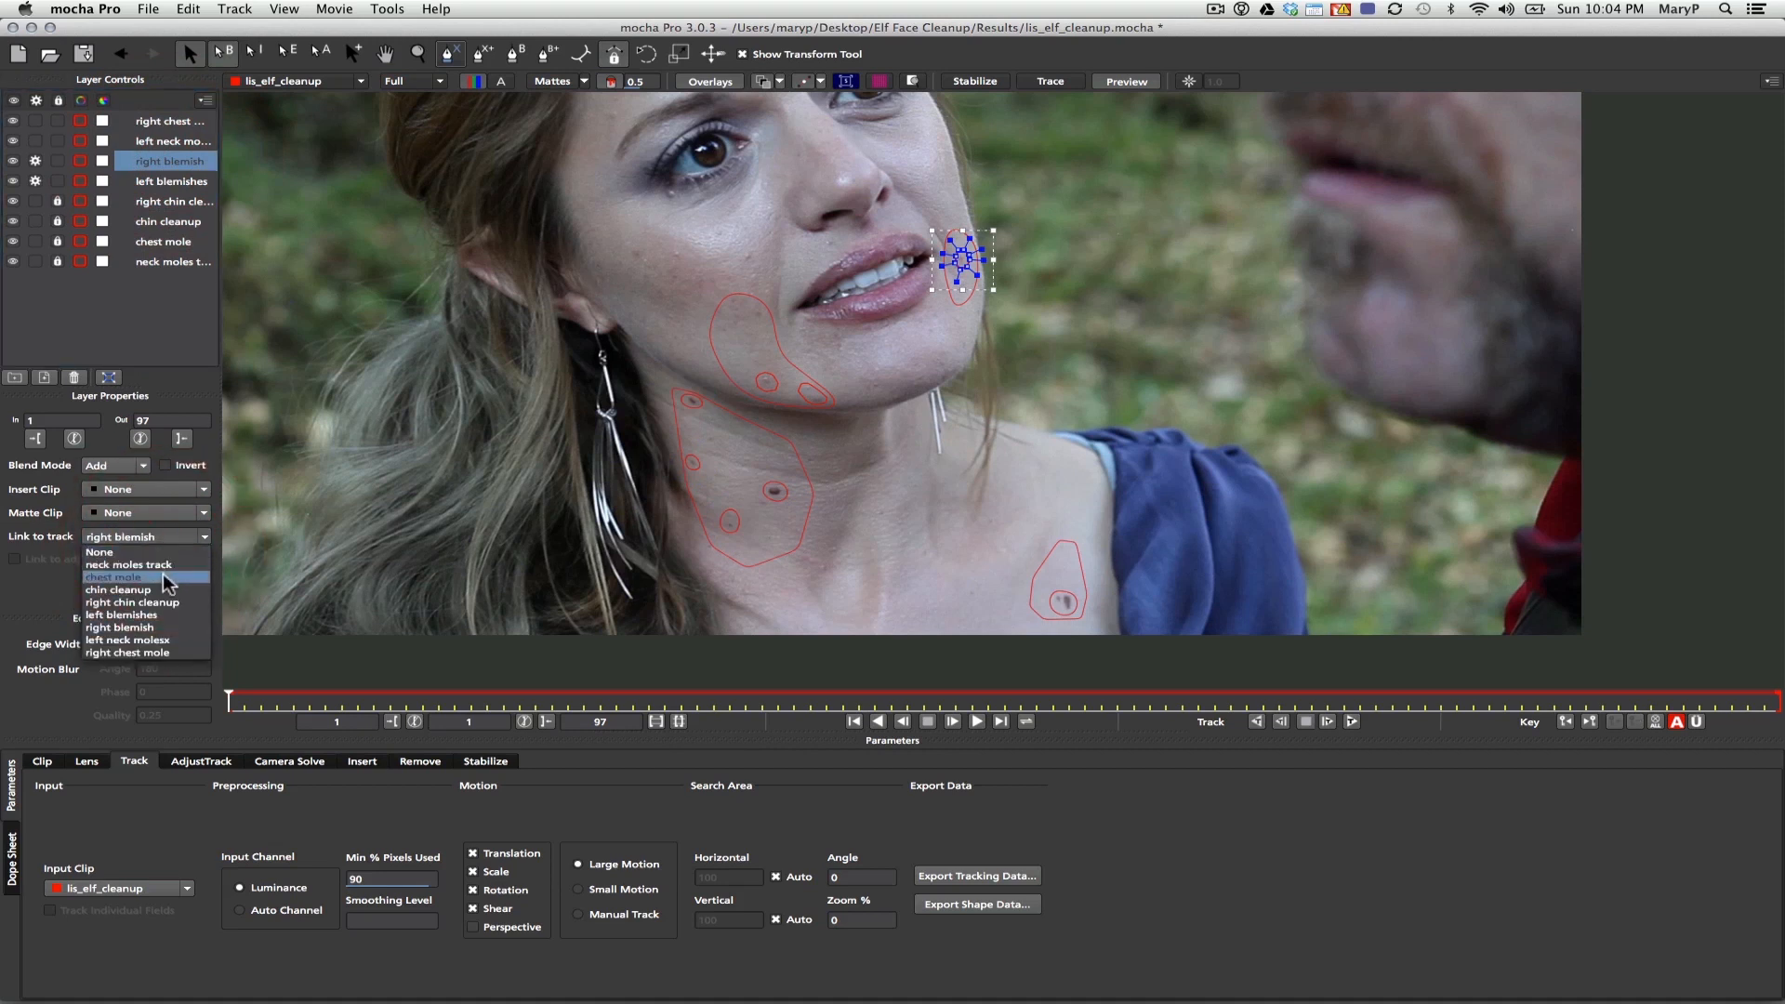
left_click(160, 601)
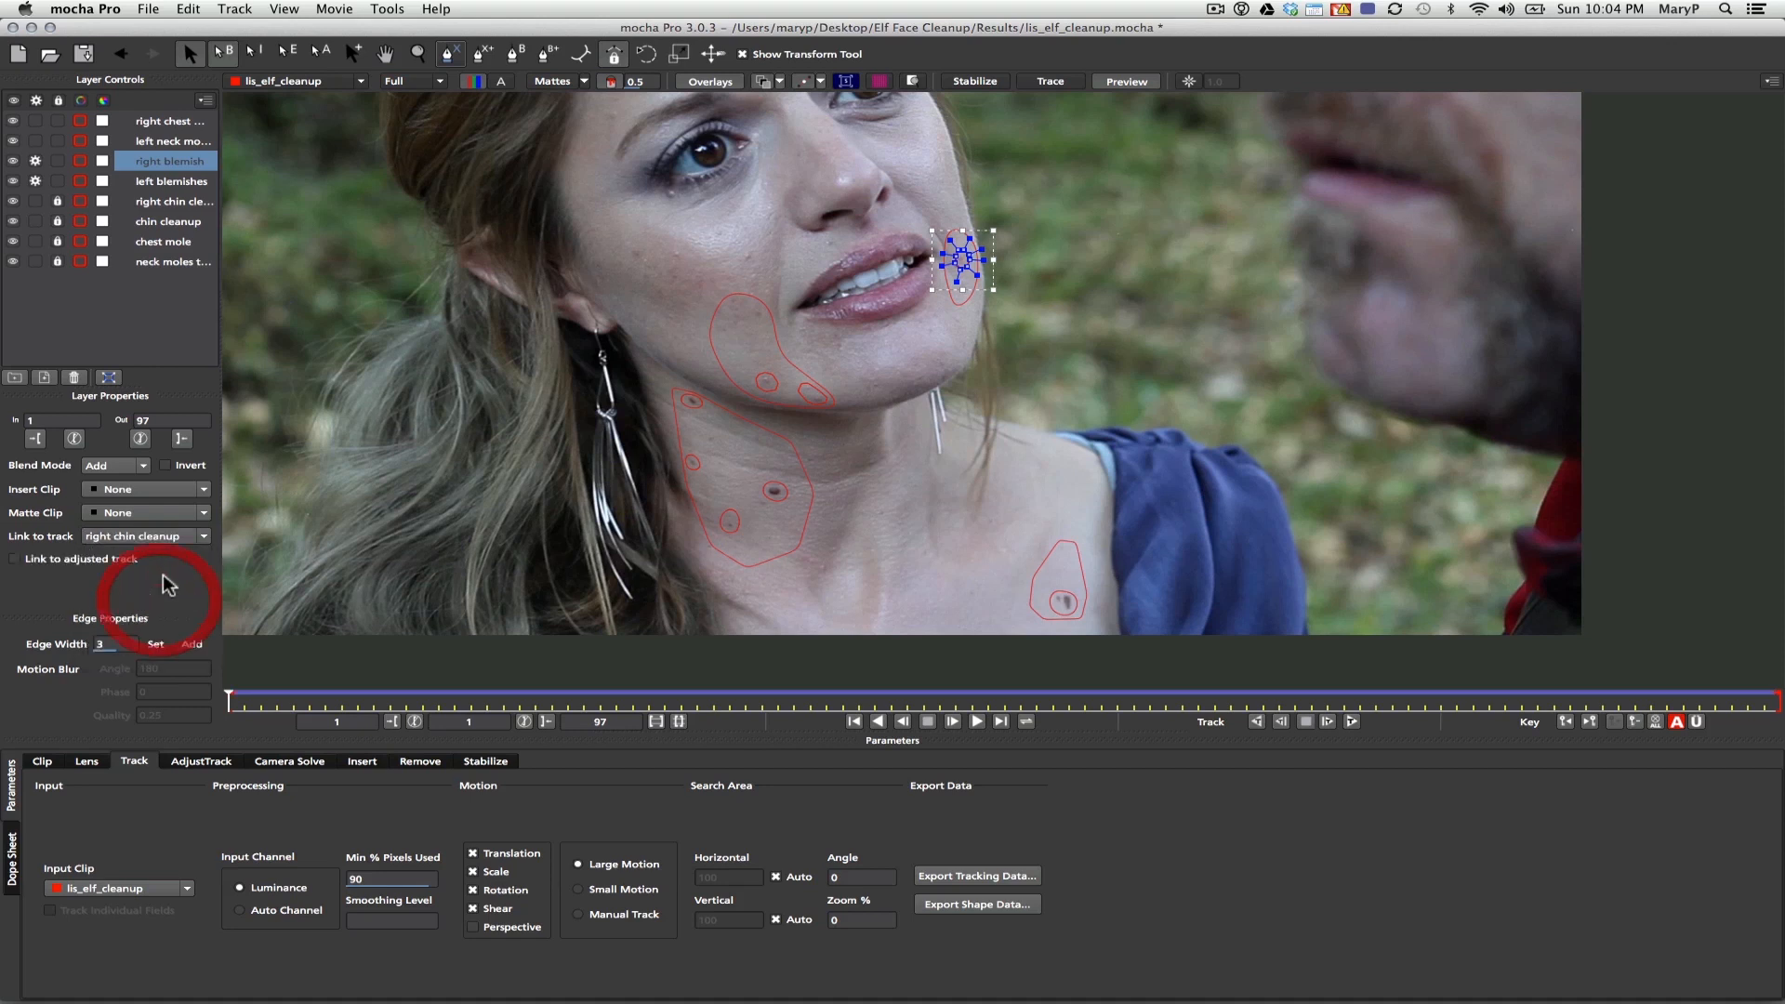
left_click(154, 186)
left_click(147, 536)
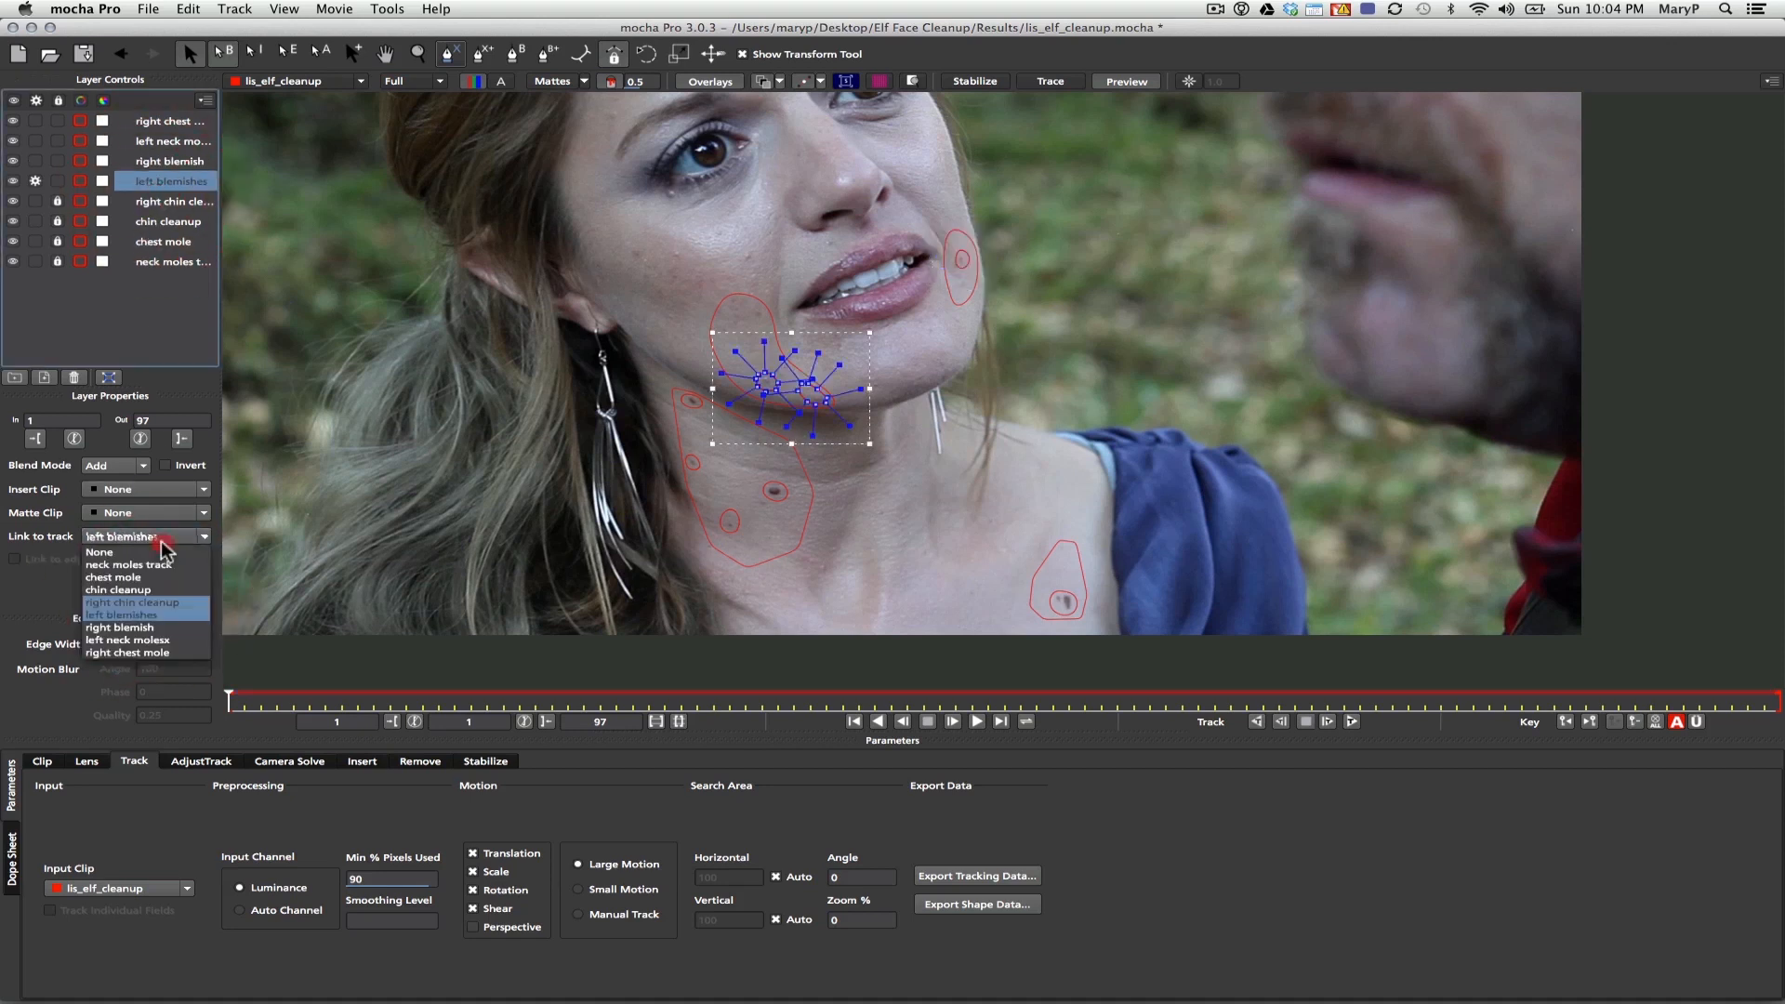
left_click(156, 590)
left_click_drag(243, 709, 42, 389)
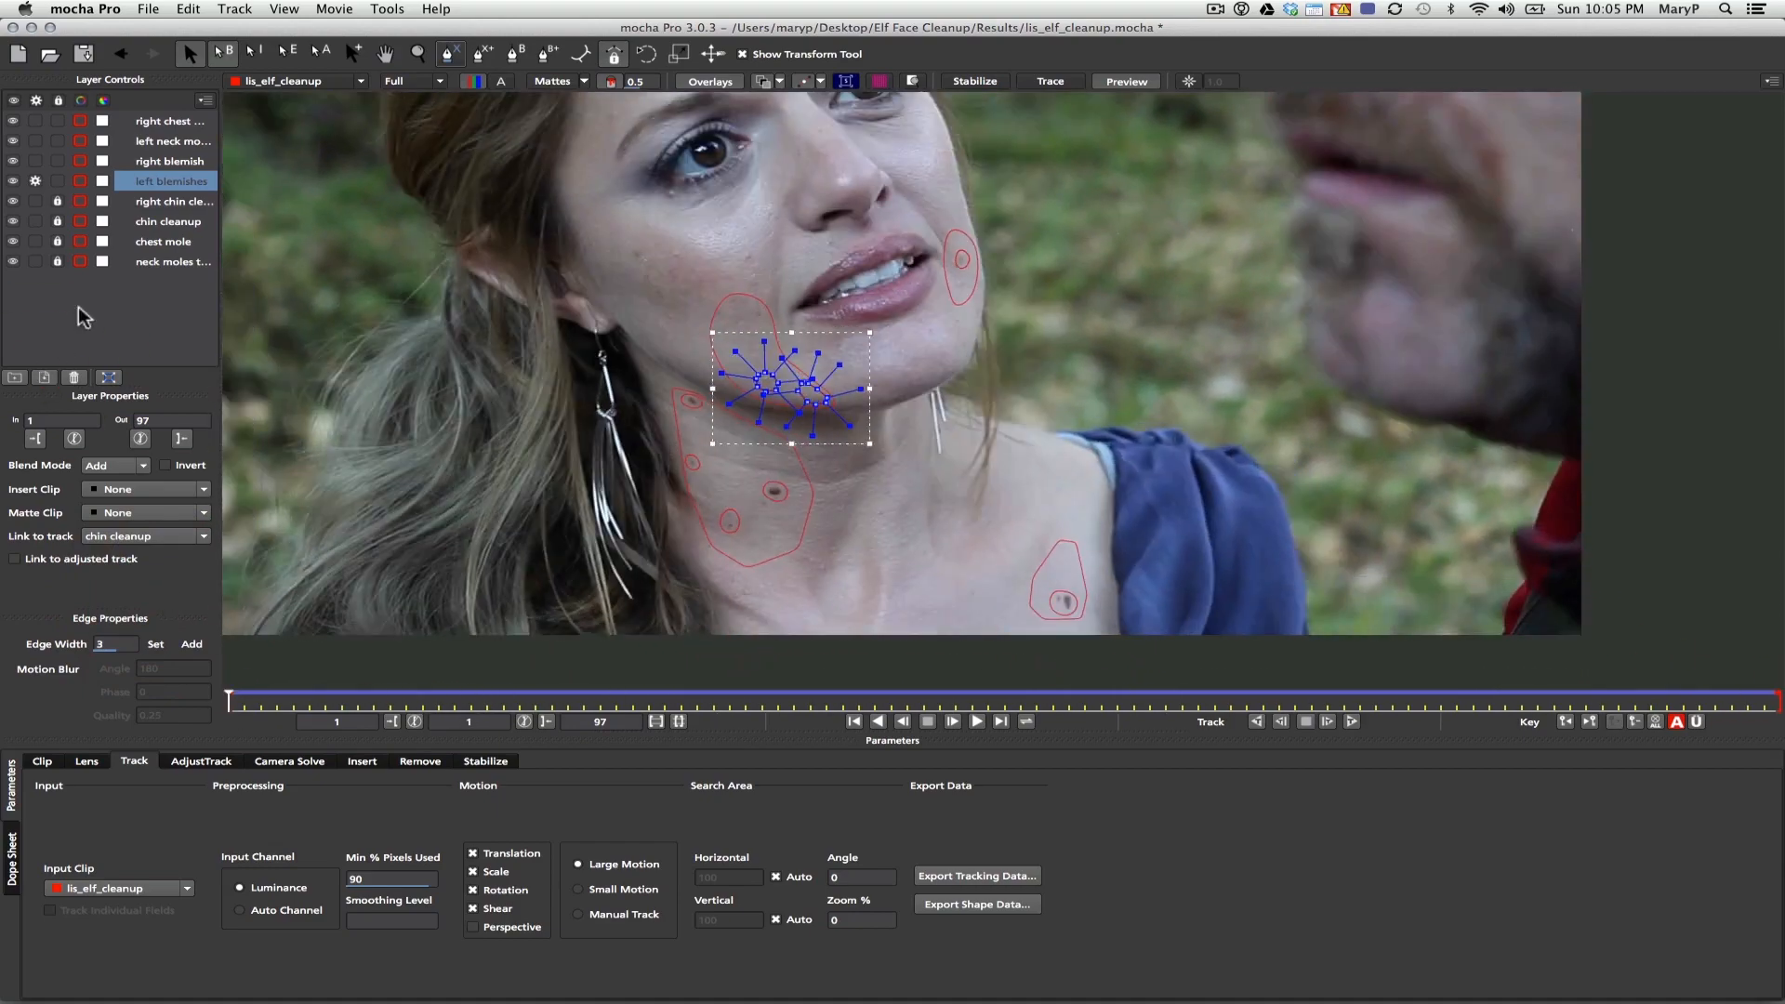
Save the project, turn off processing for the left blemishes layer and clear the layer selection
left_click(149, 11)
left_click(58, 167)
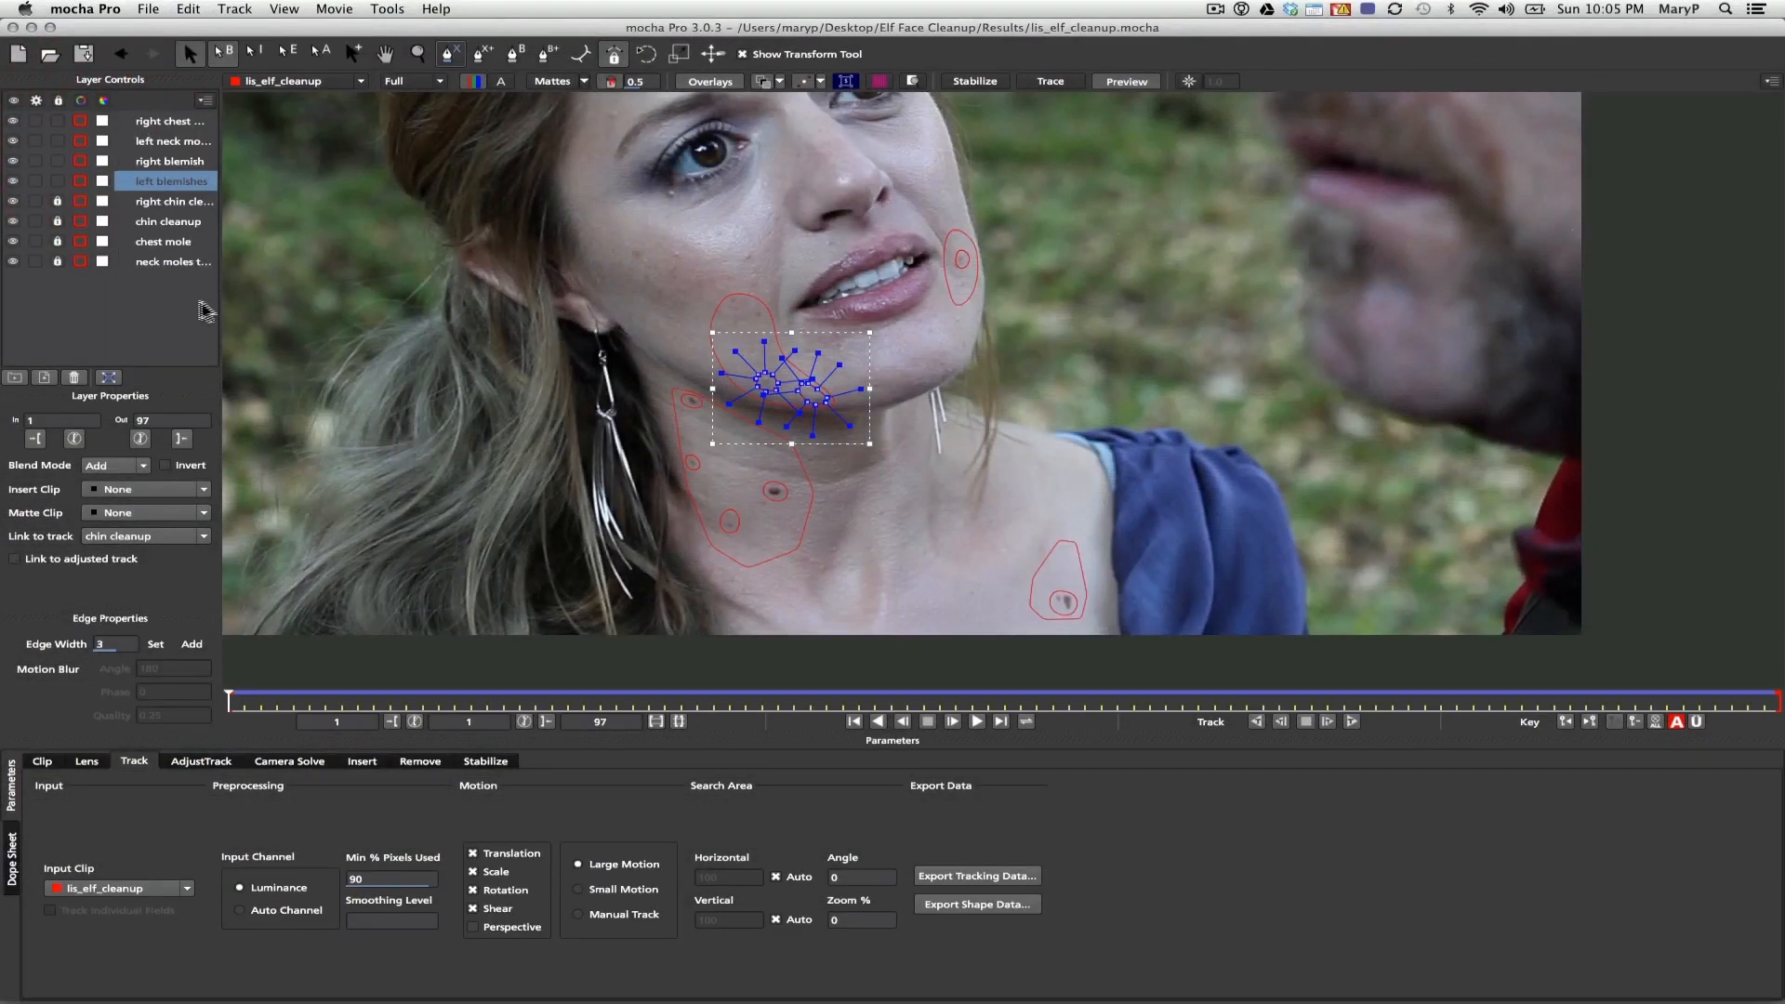
left_click(146, 329)
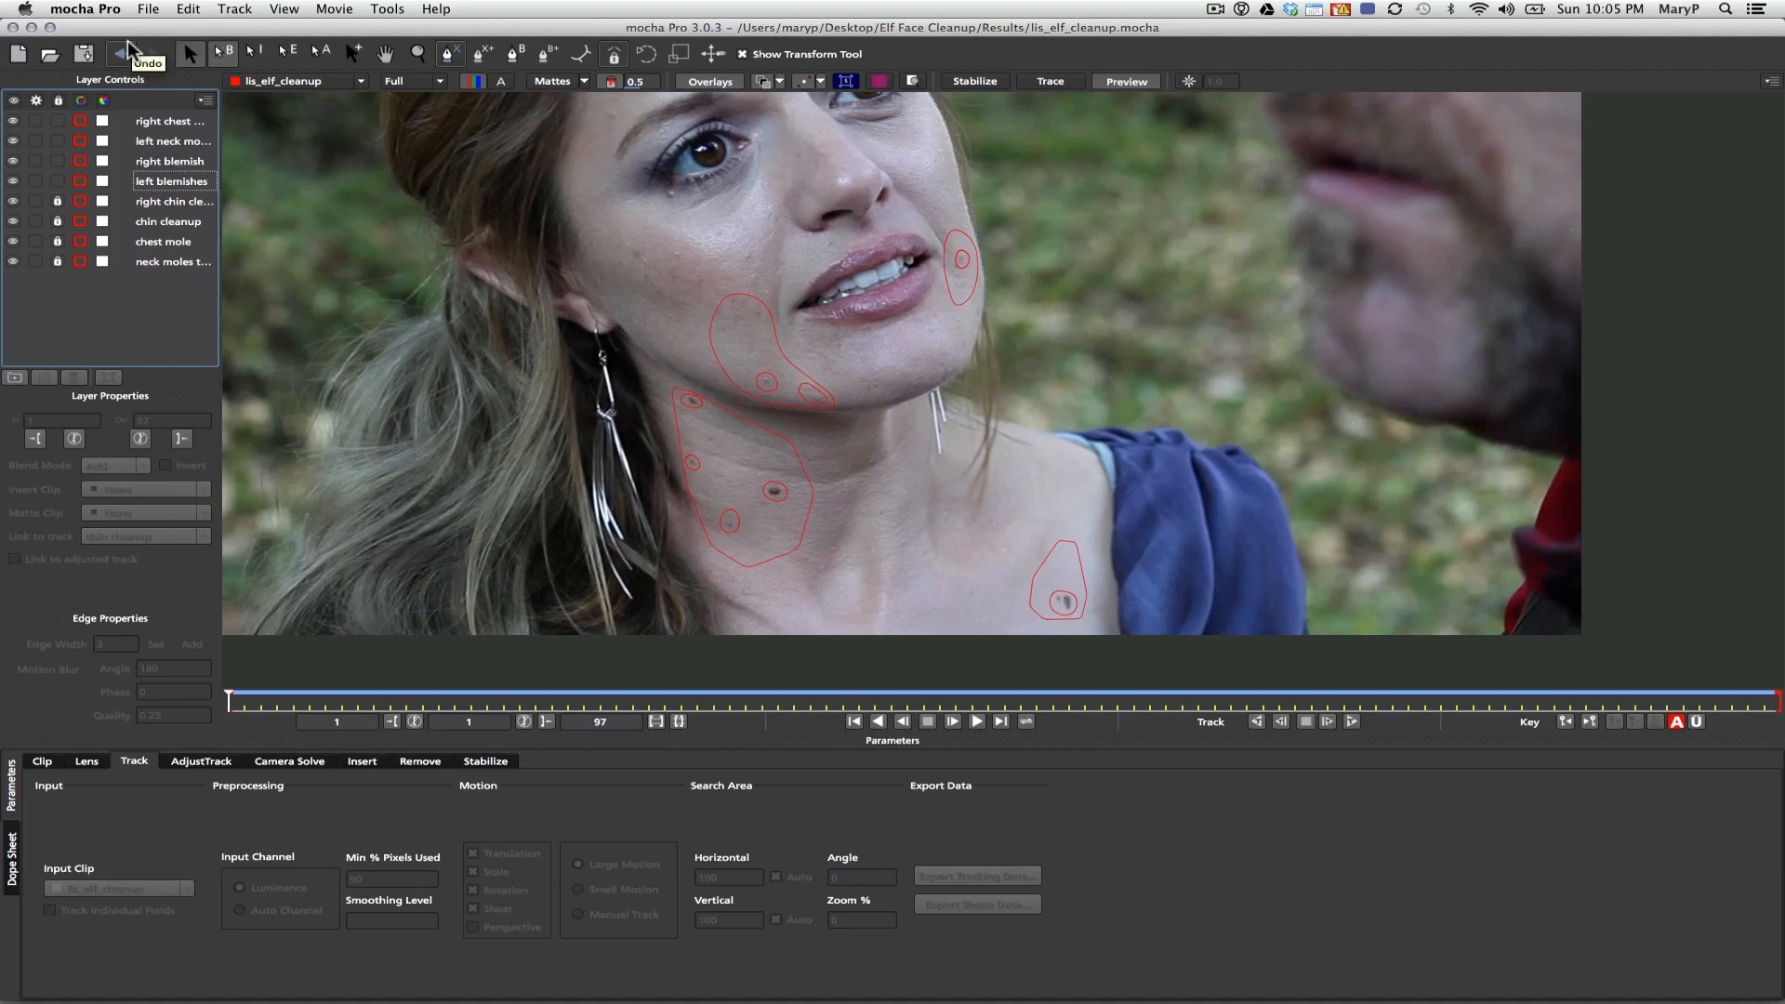
Create a clean plate for the Remove operation with the right chest mole layer selected
left_click(172, 121)
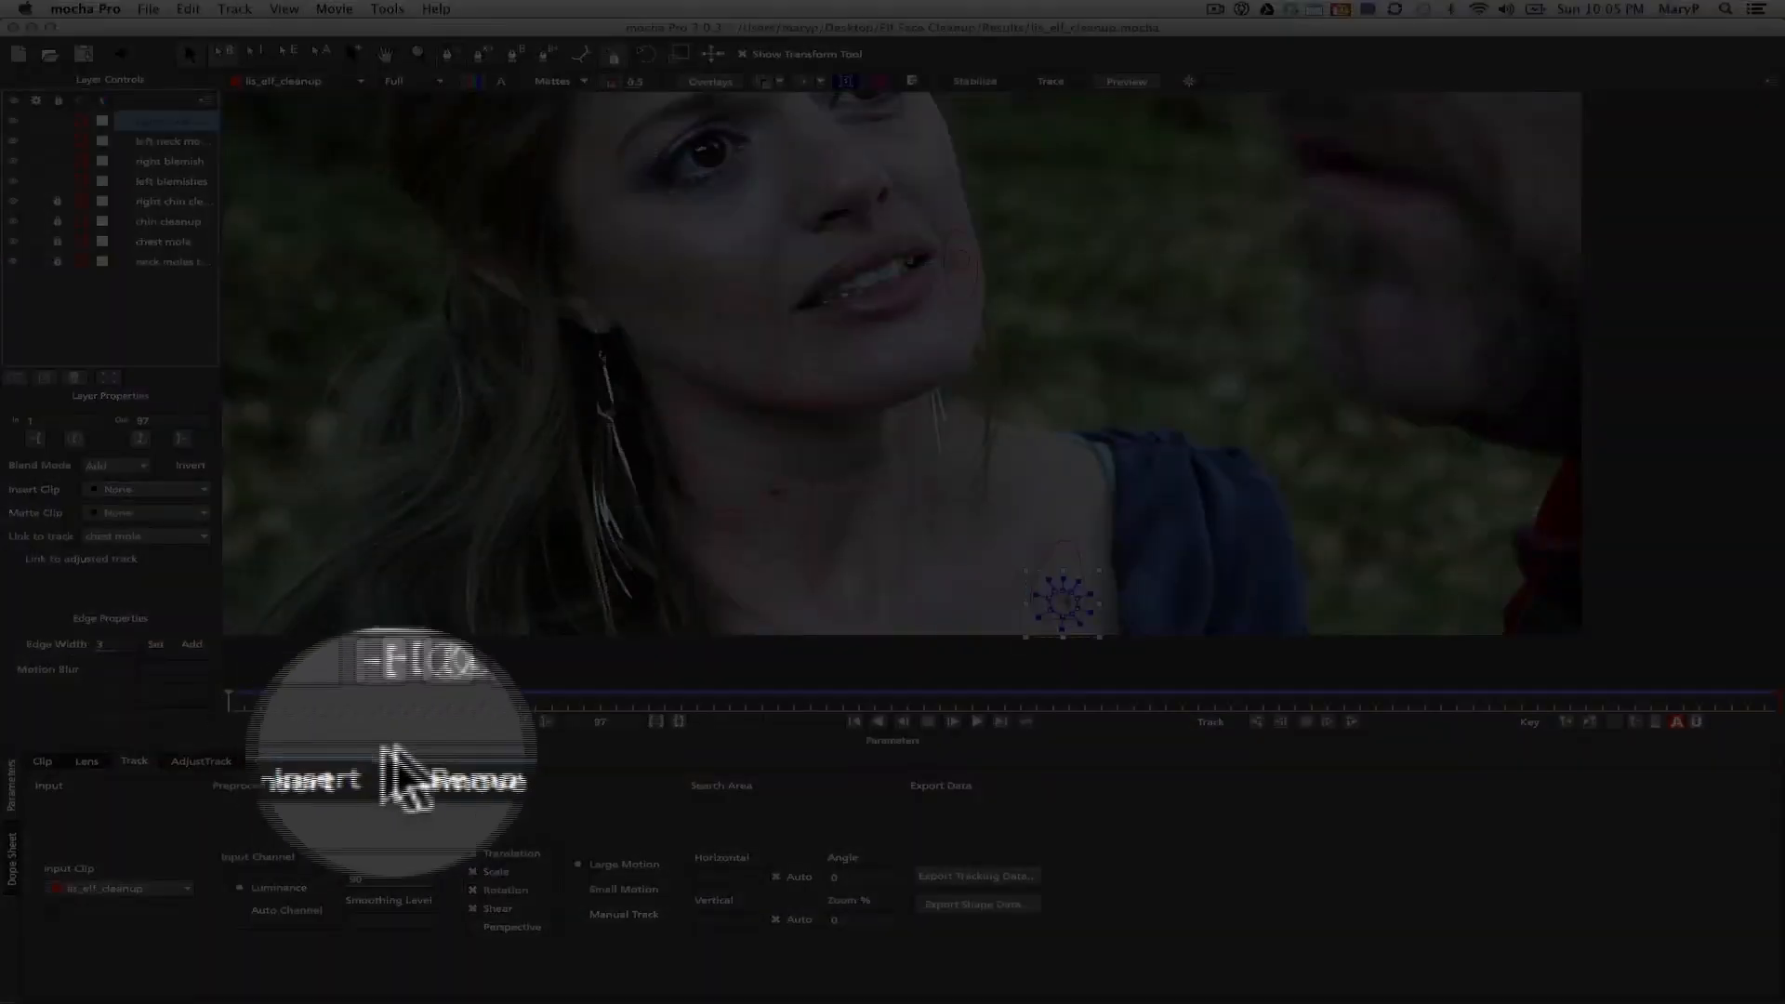
left_click(420, 761)
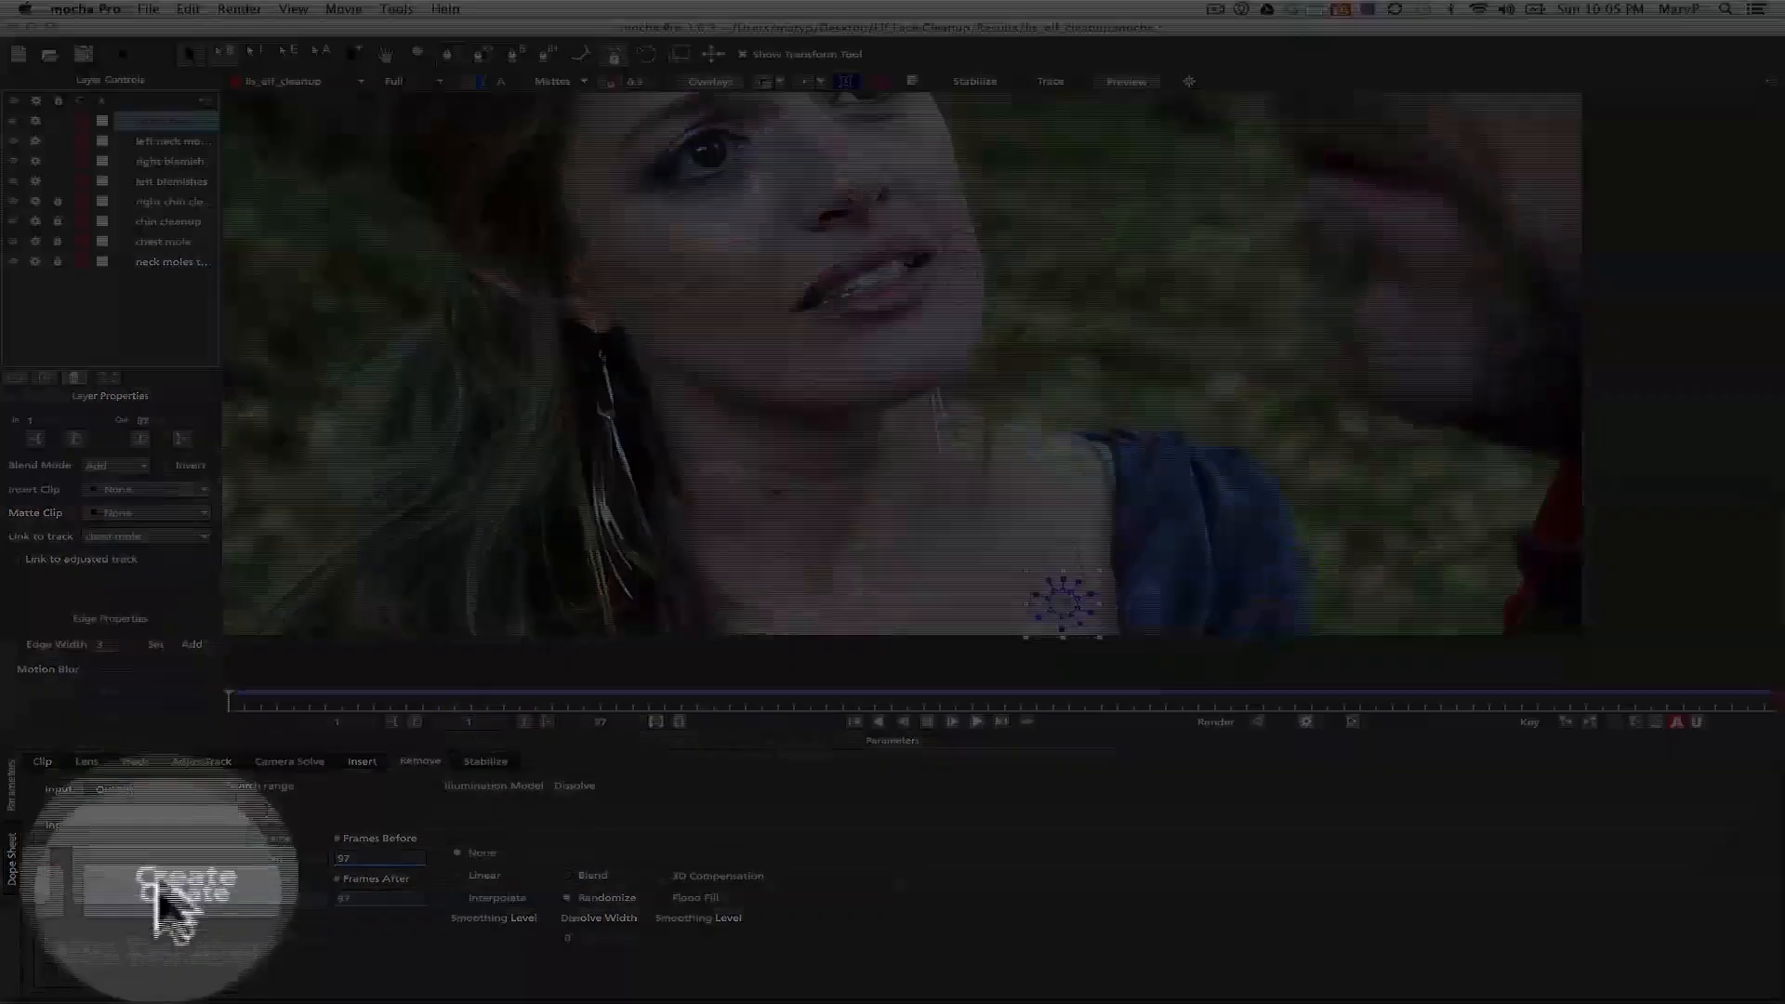
left_click(168, 945)
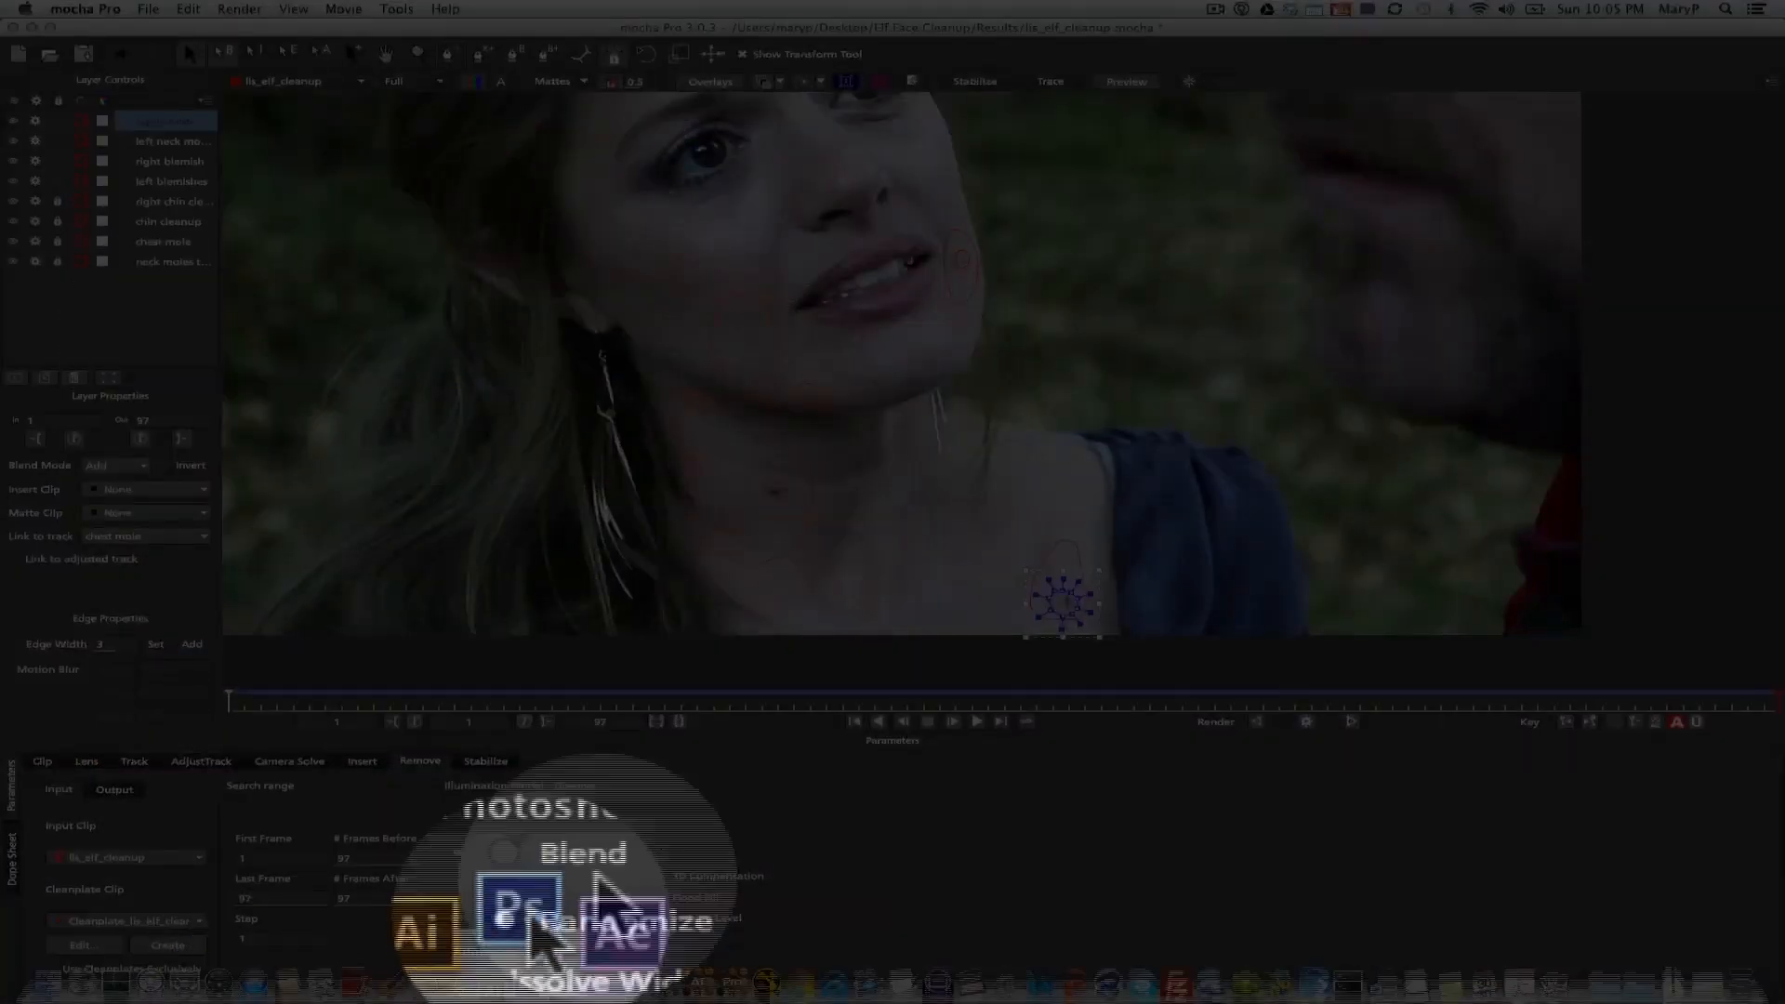
Switch to Photoshop and open Cleanplate_lis_elf_cleanup1.TIFF from the Results folder of Elf Face Cleanup on the Desktop
left_click(538, 979)
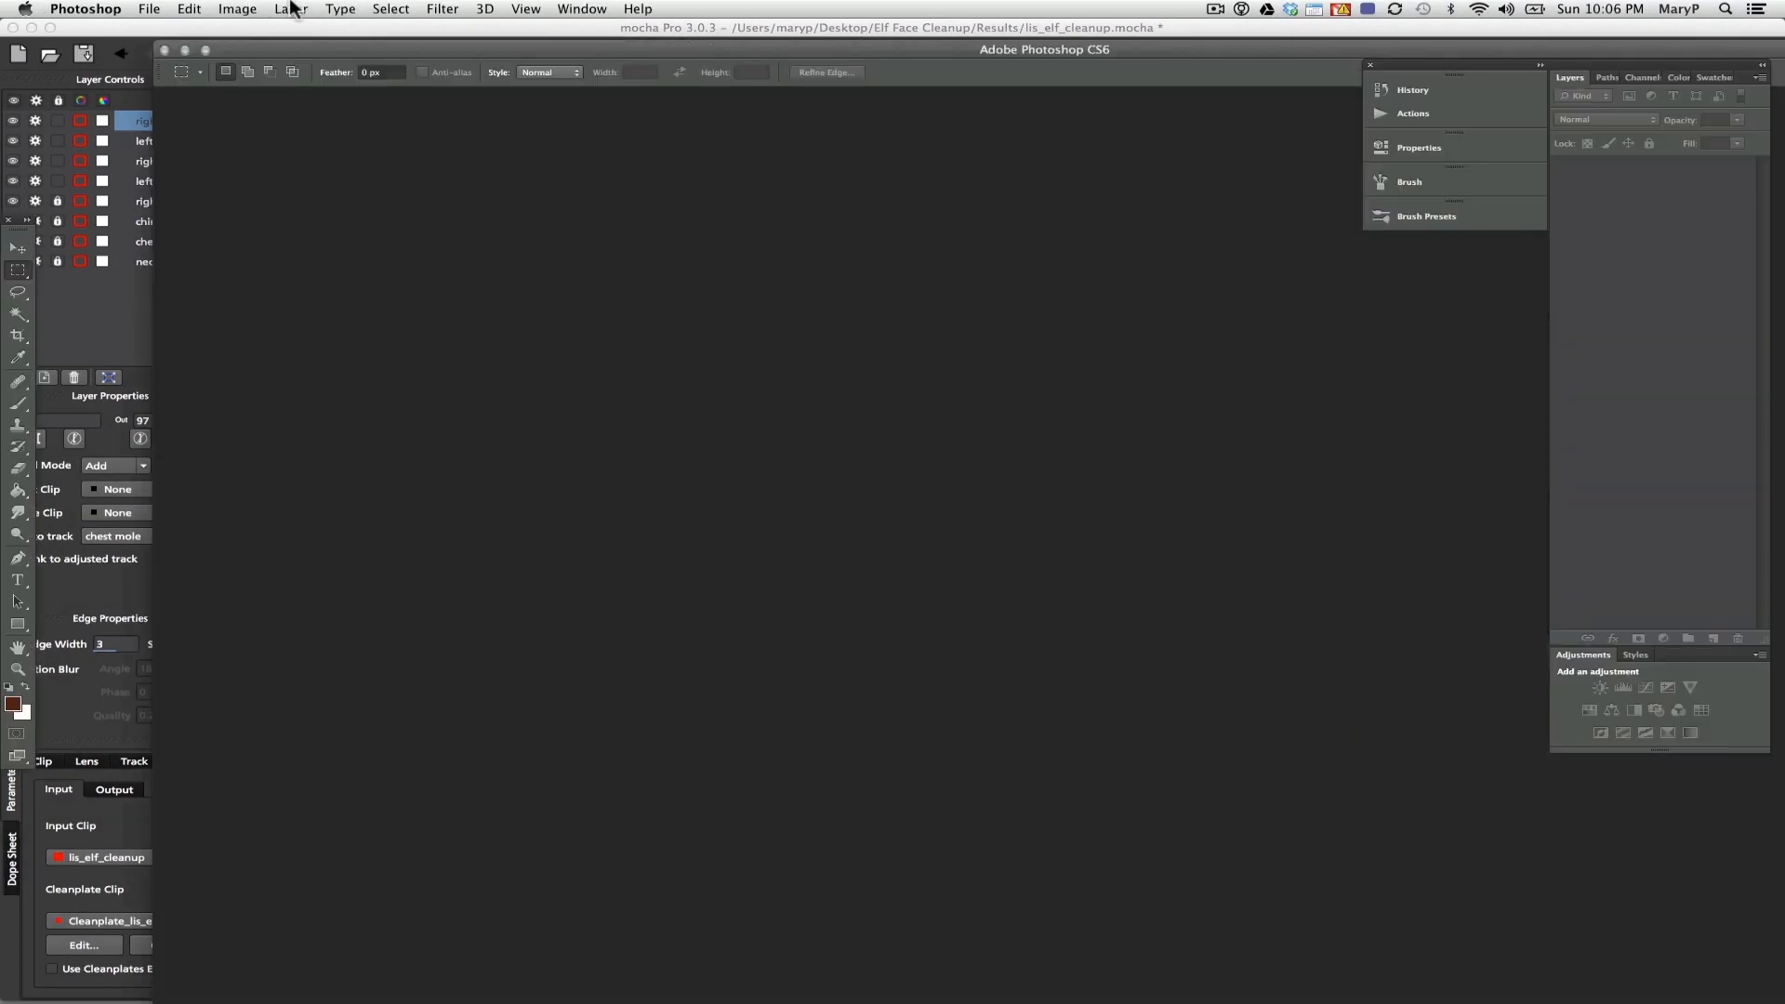
left_click(152, 11)
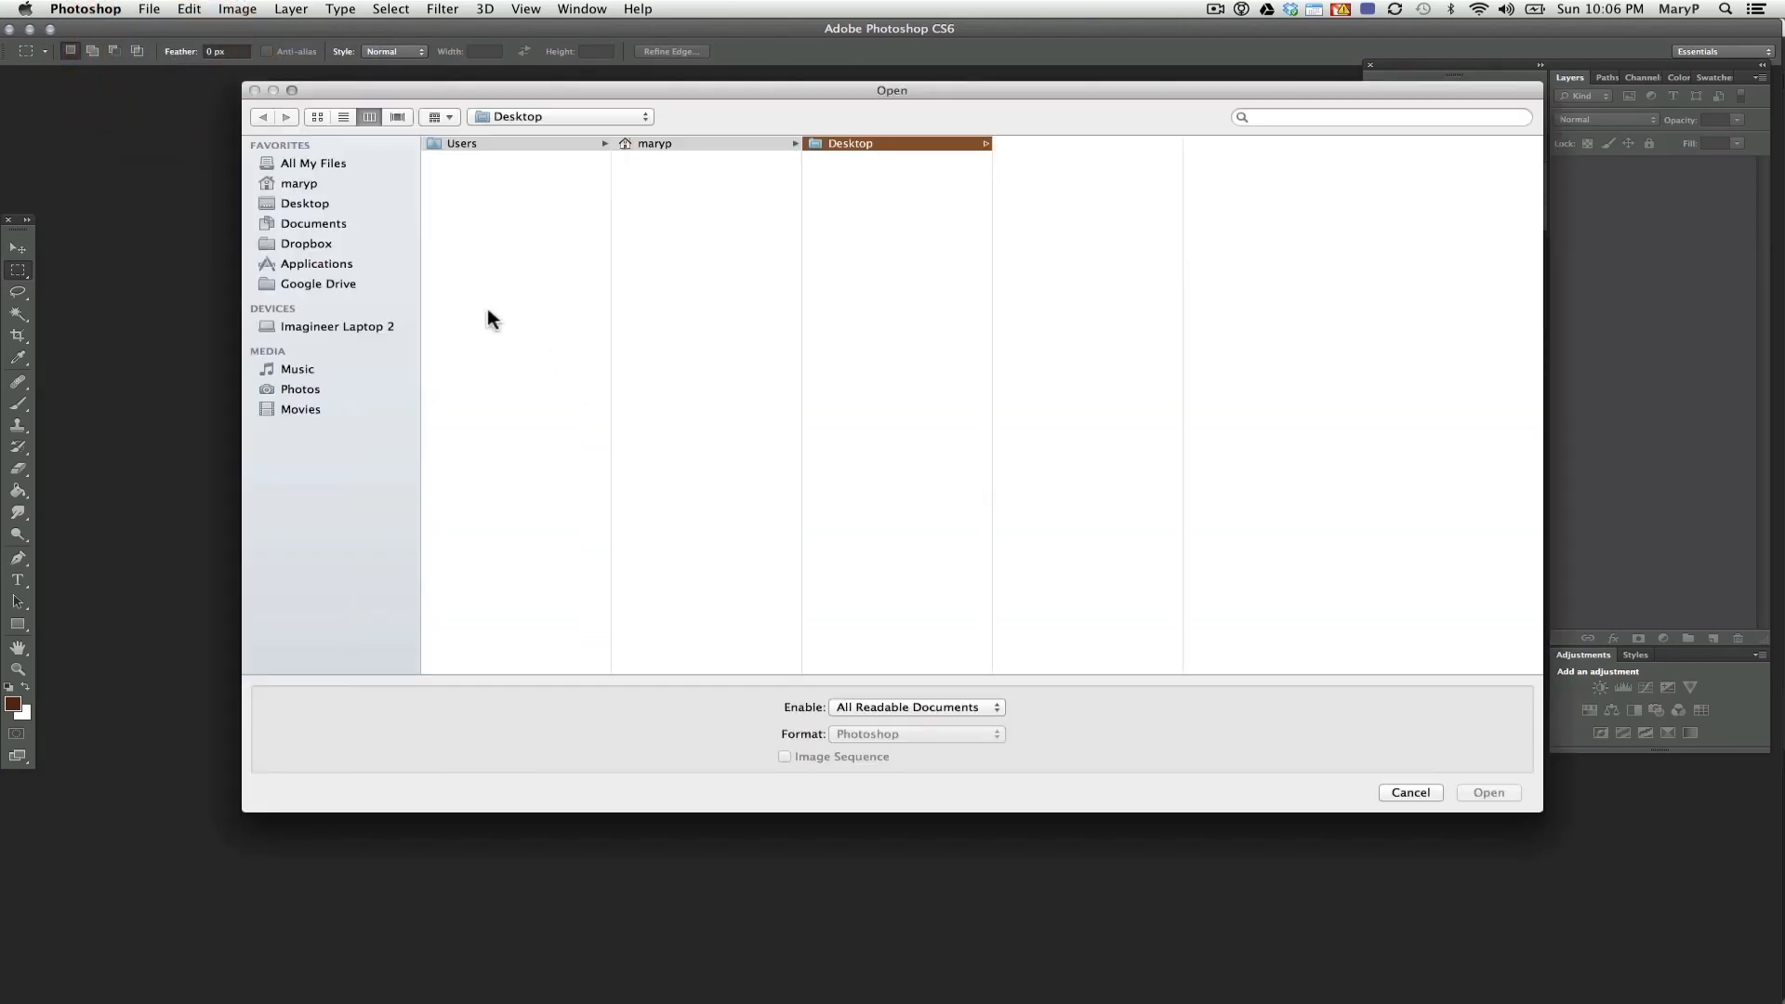
left_click(327, 205)
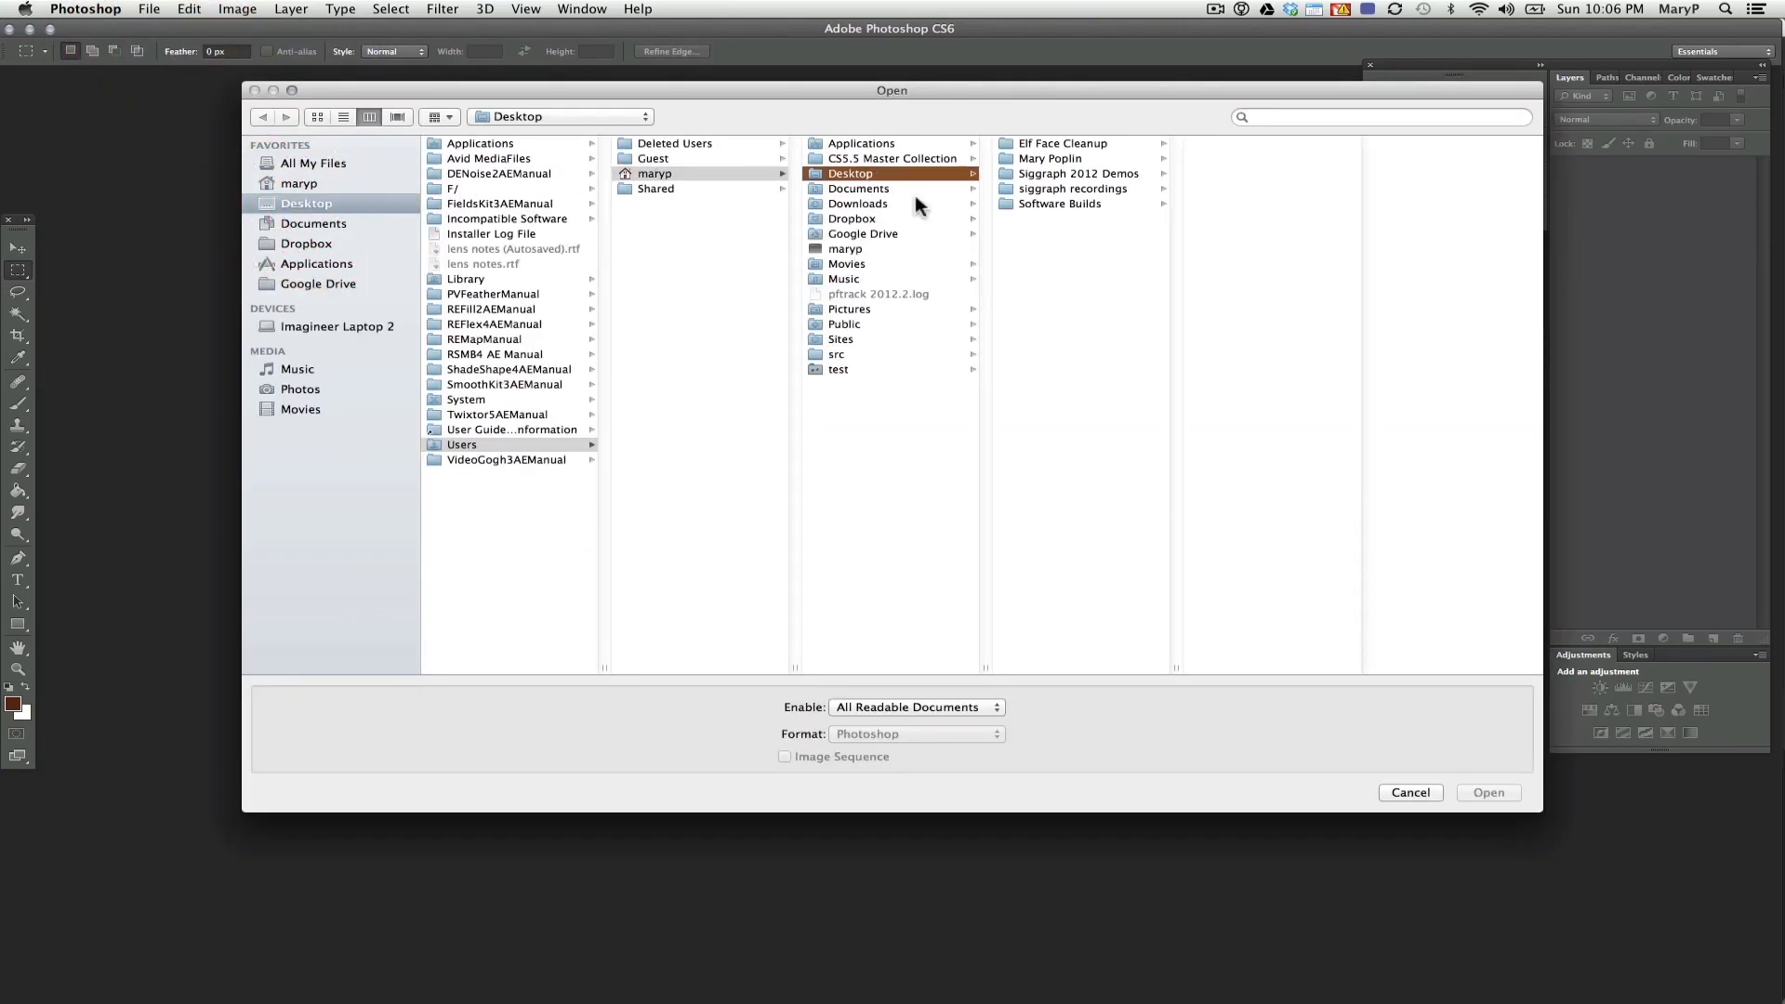
left_click(1249, 158)
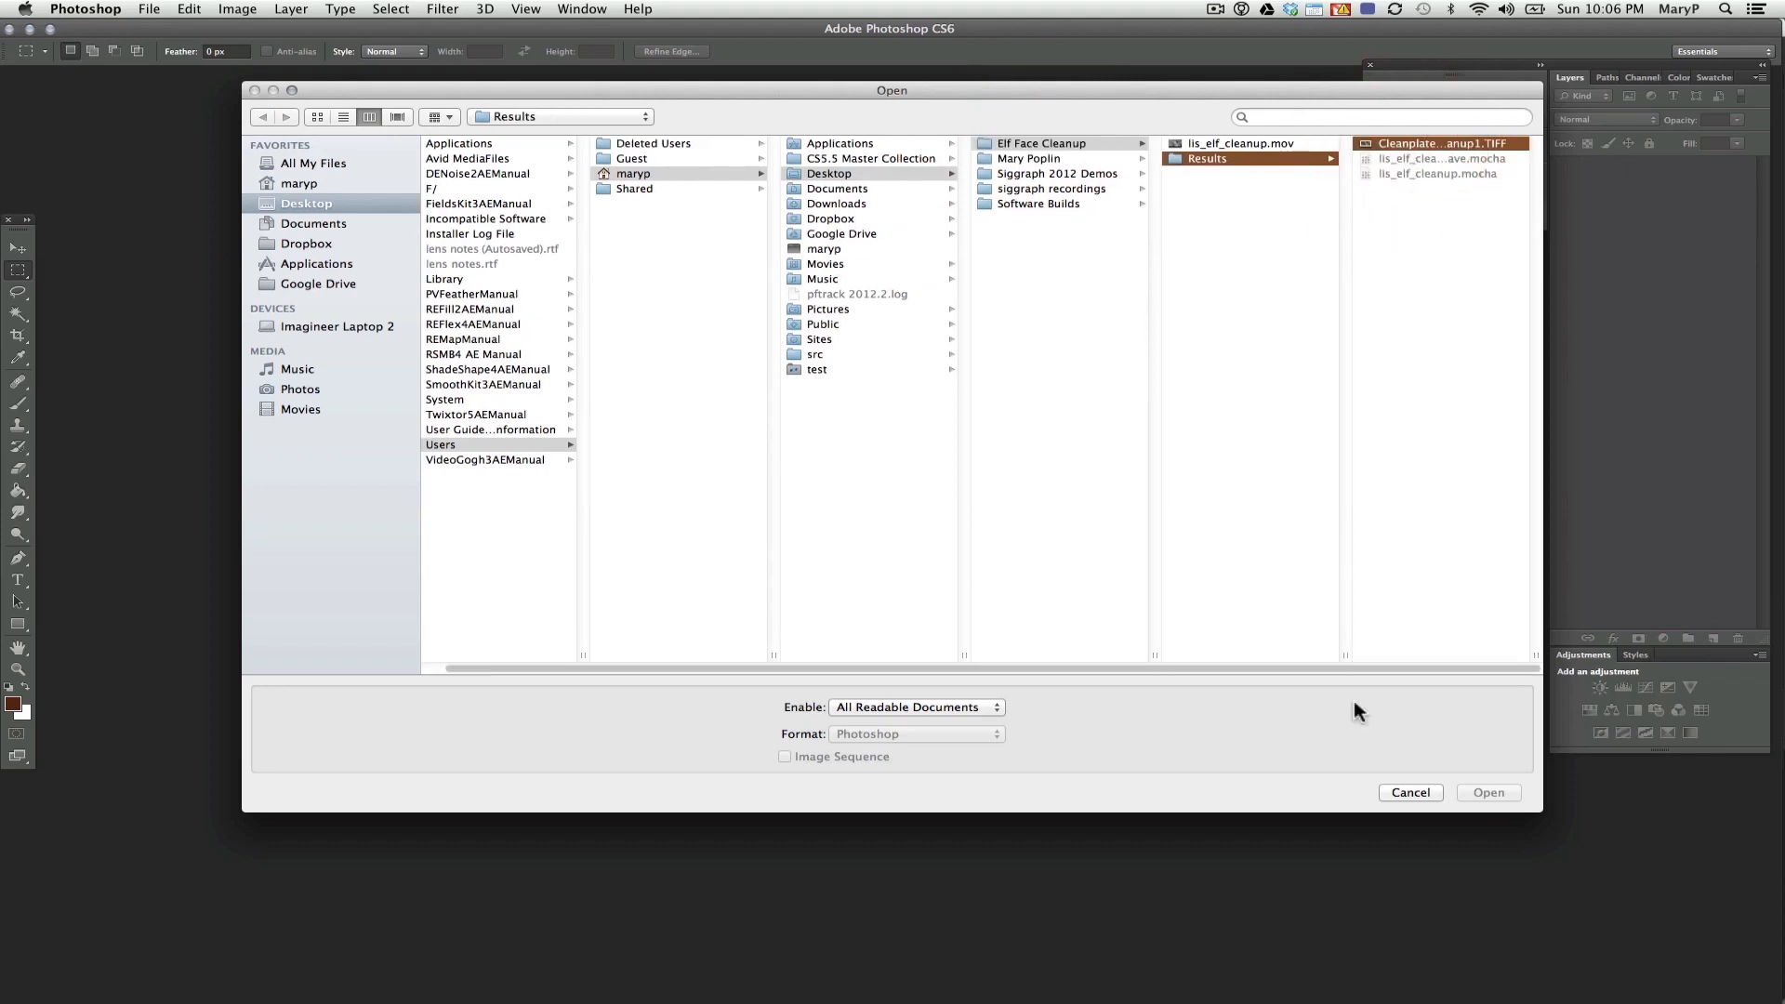
left_click(1490, 793)
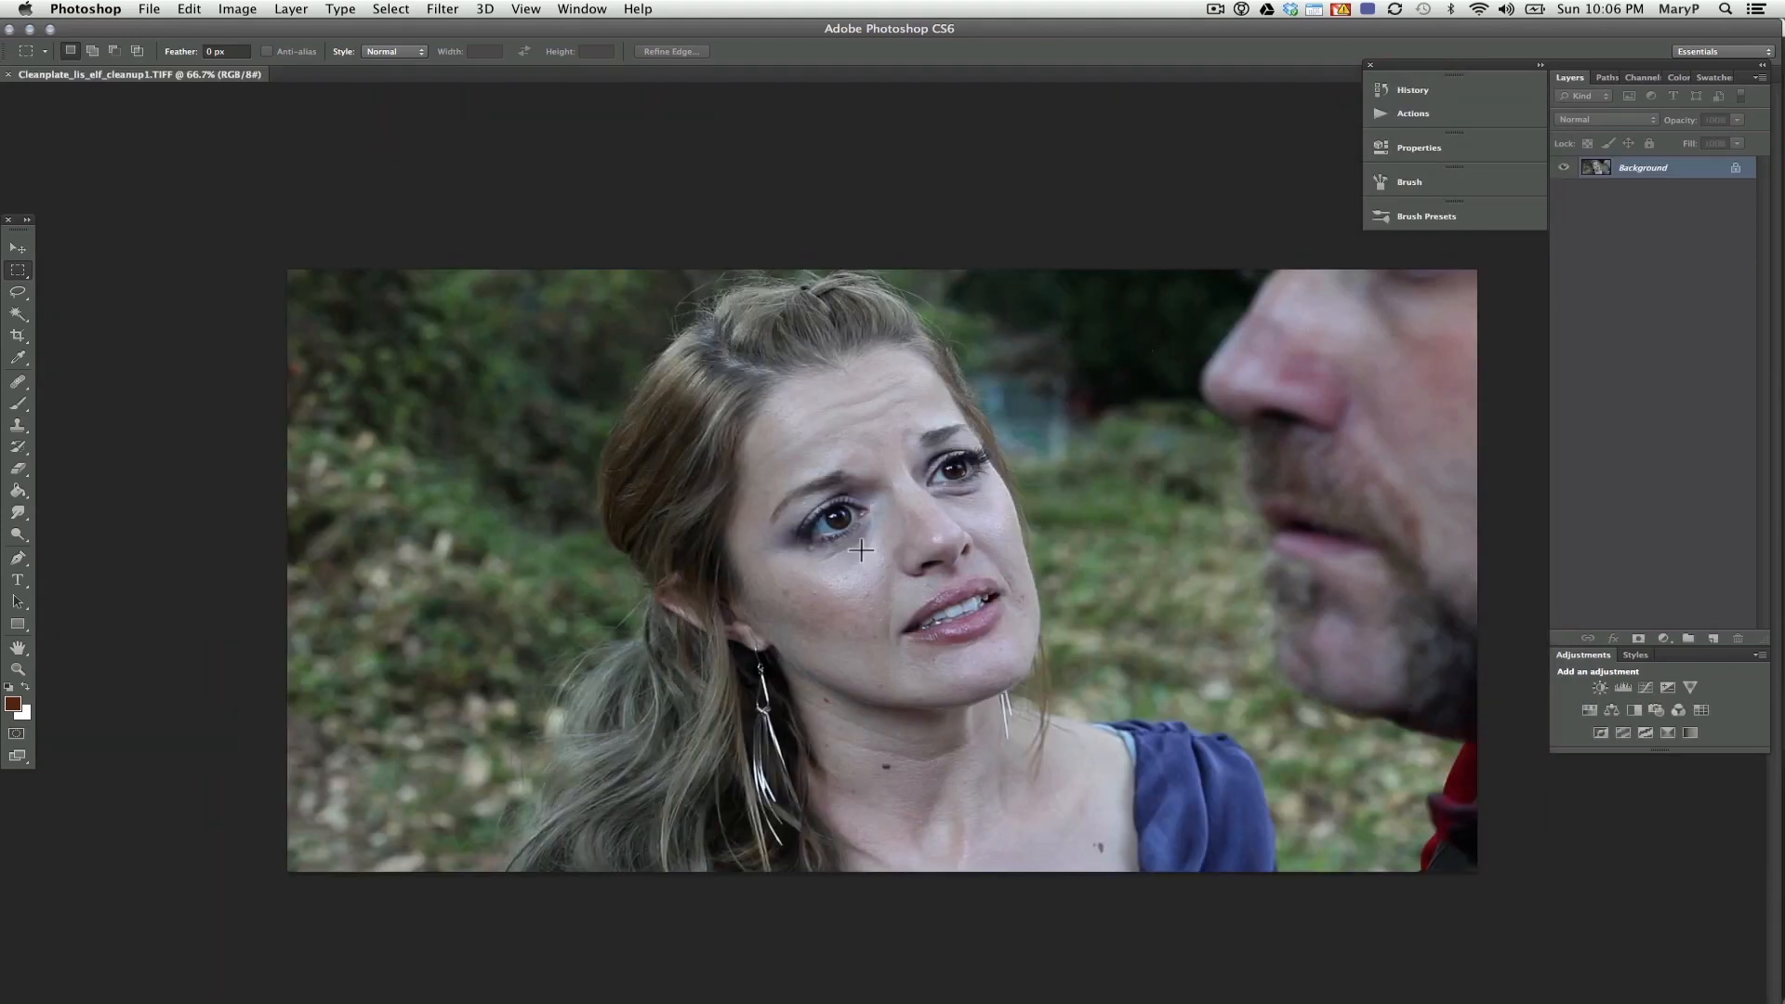
Paint out the blemishes on the actress's chin with the Healing Brush, sampling clean skin beside each one
left_click(922, 706)
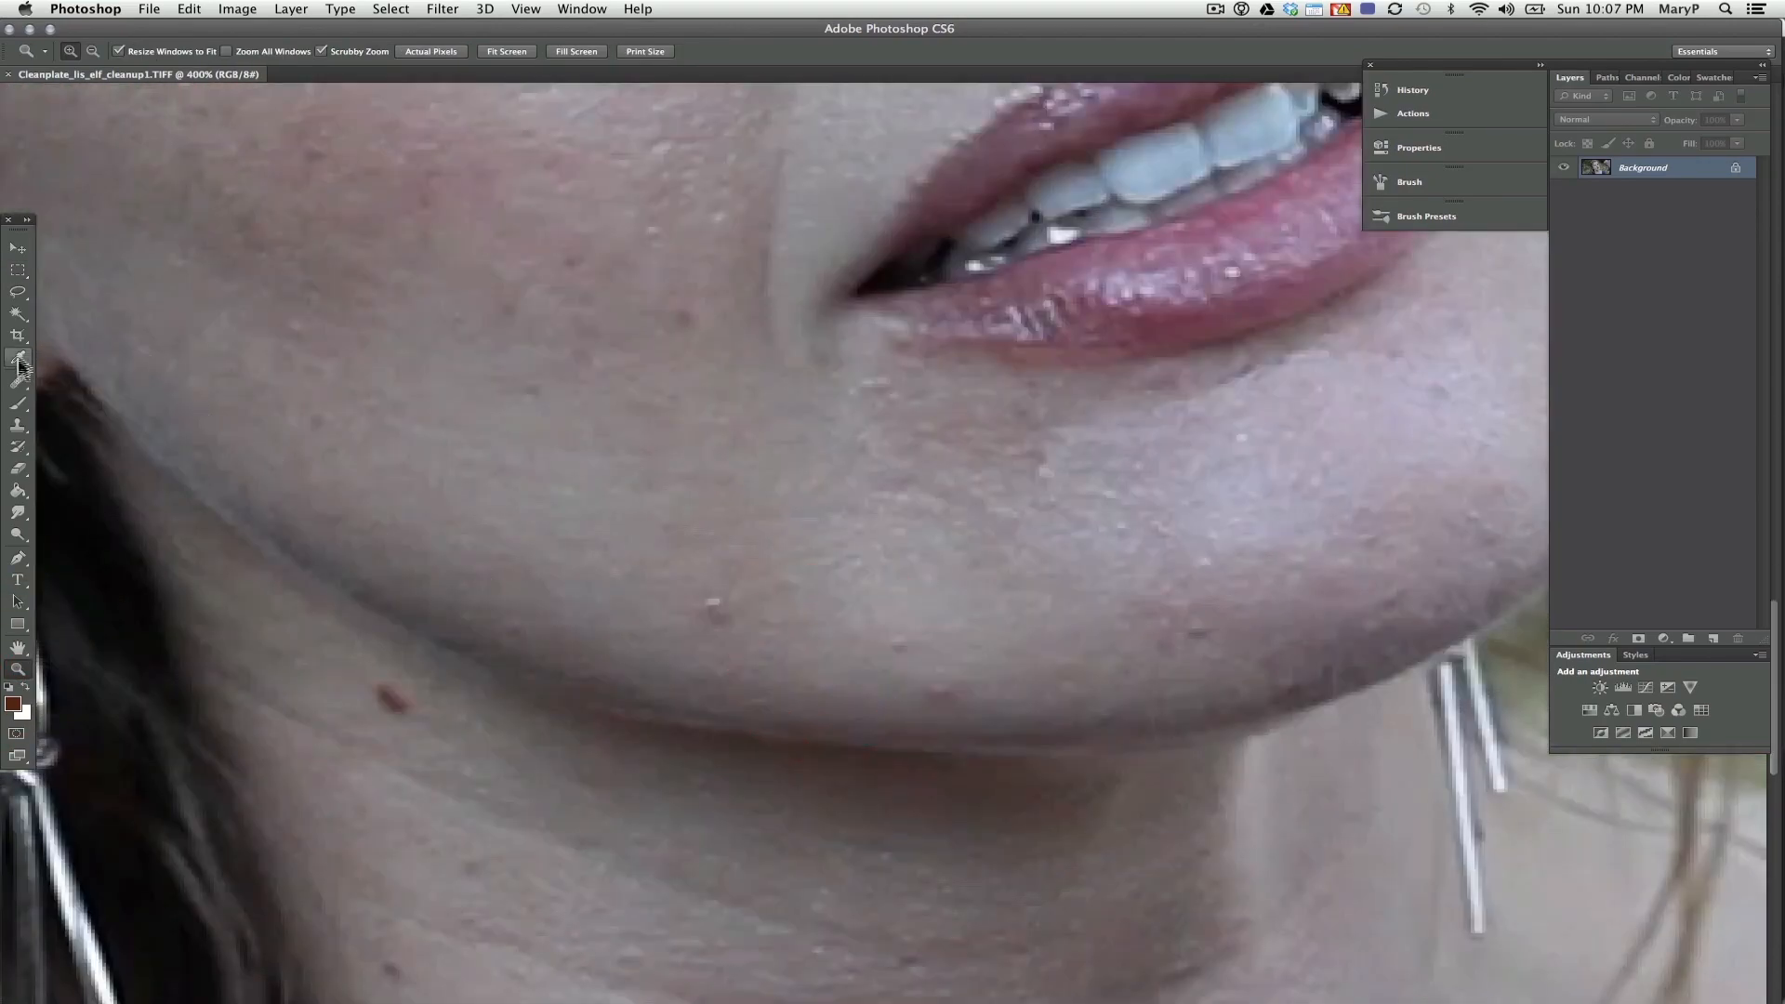
left_click(19, 377)
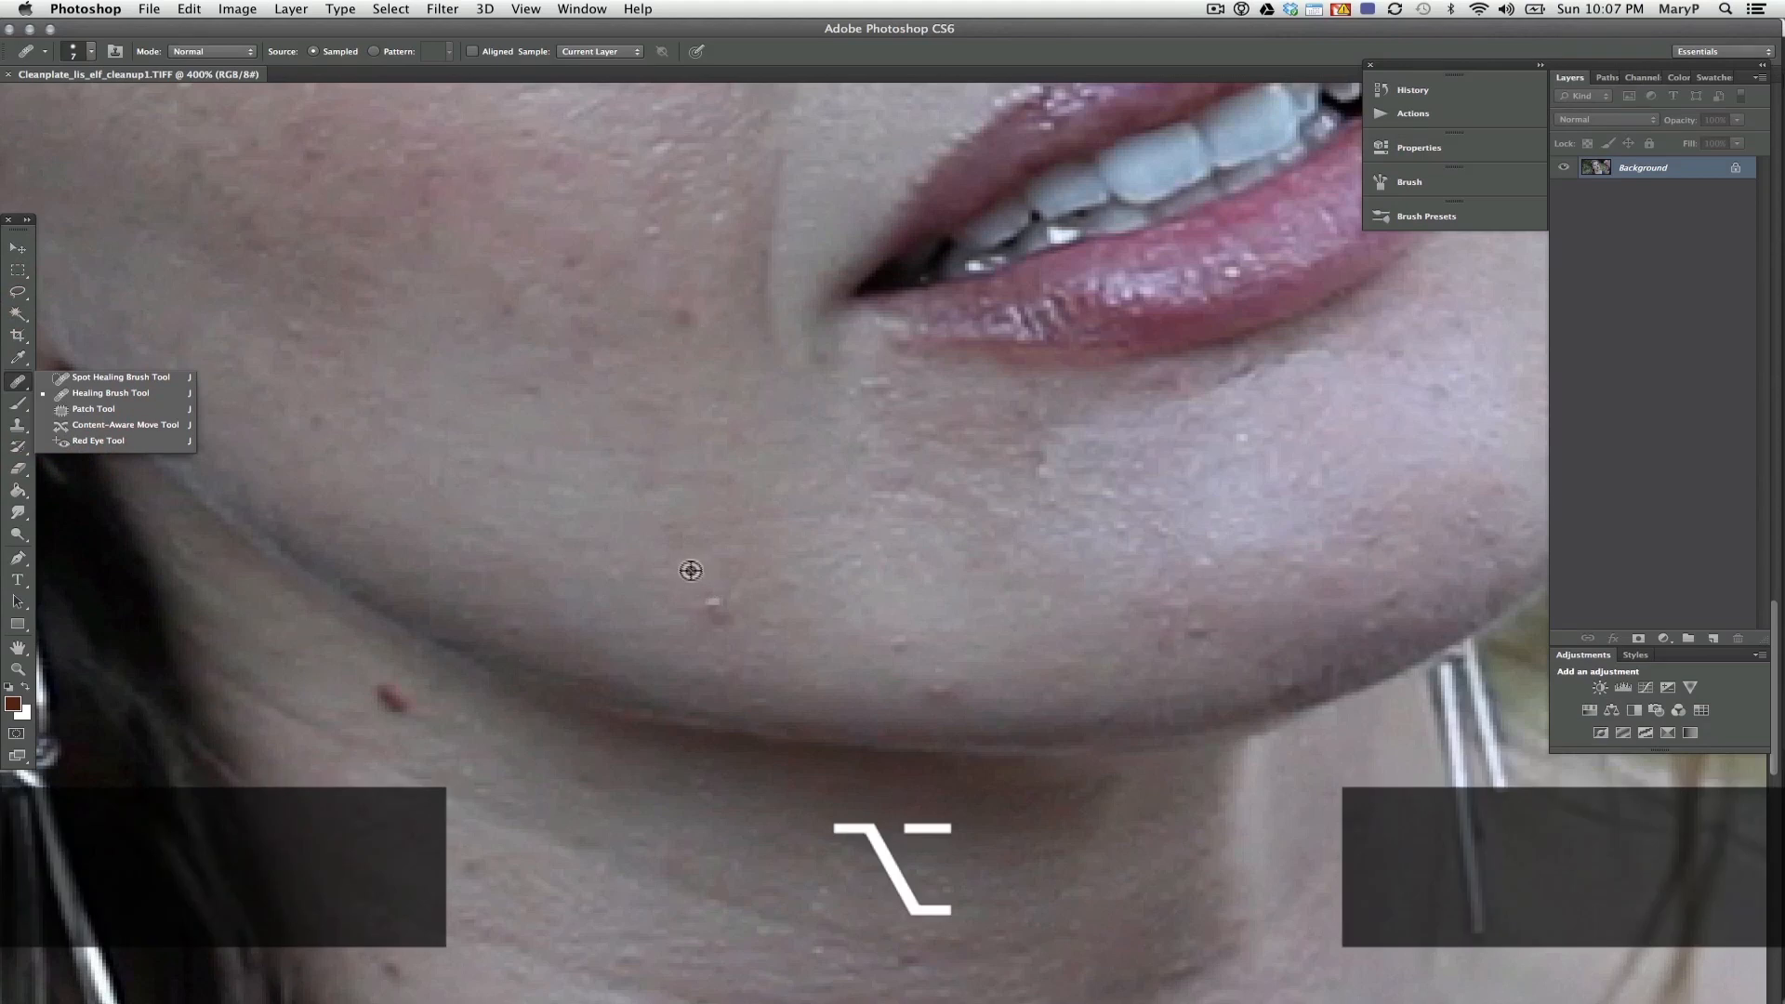
left_click(689, 569, "alt")
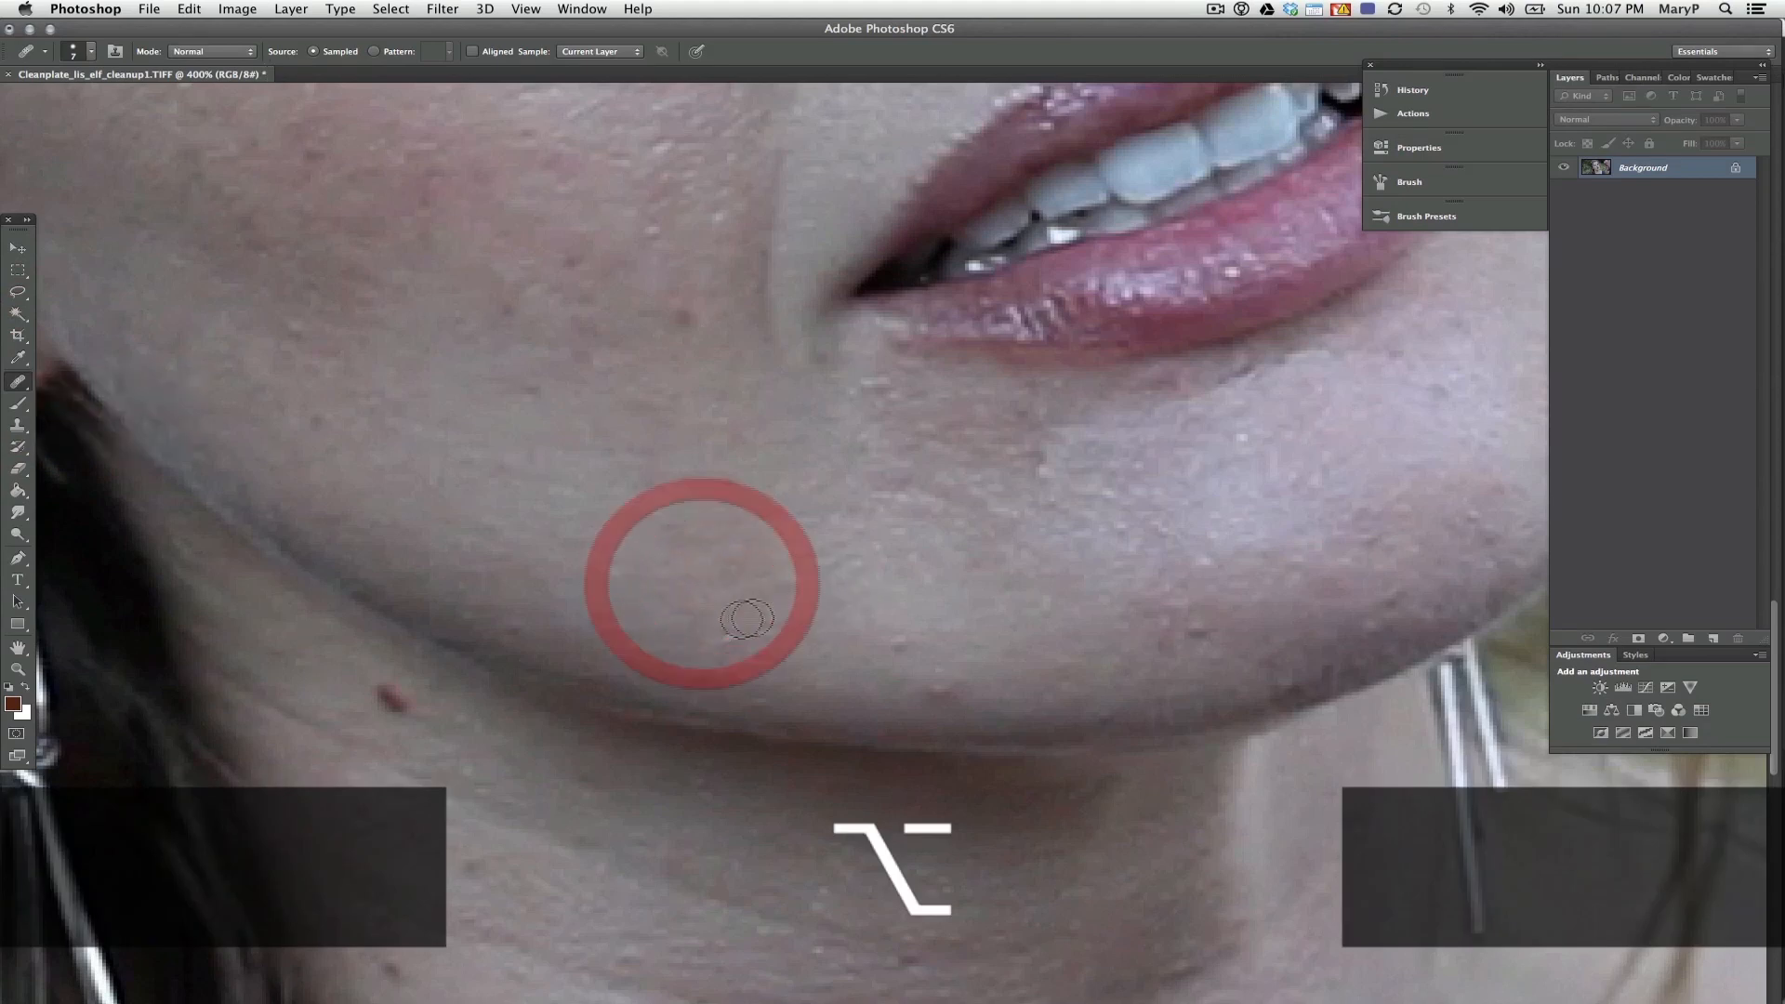
left_click(730, 640)
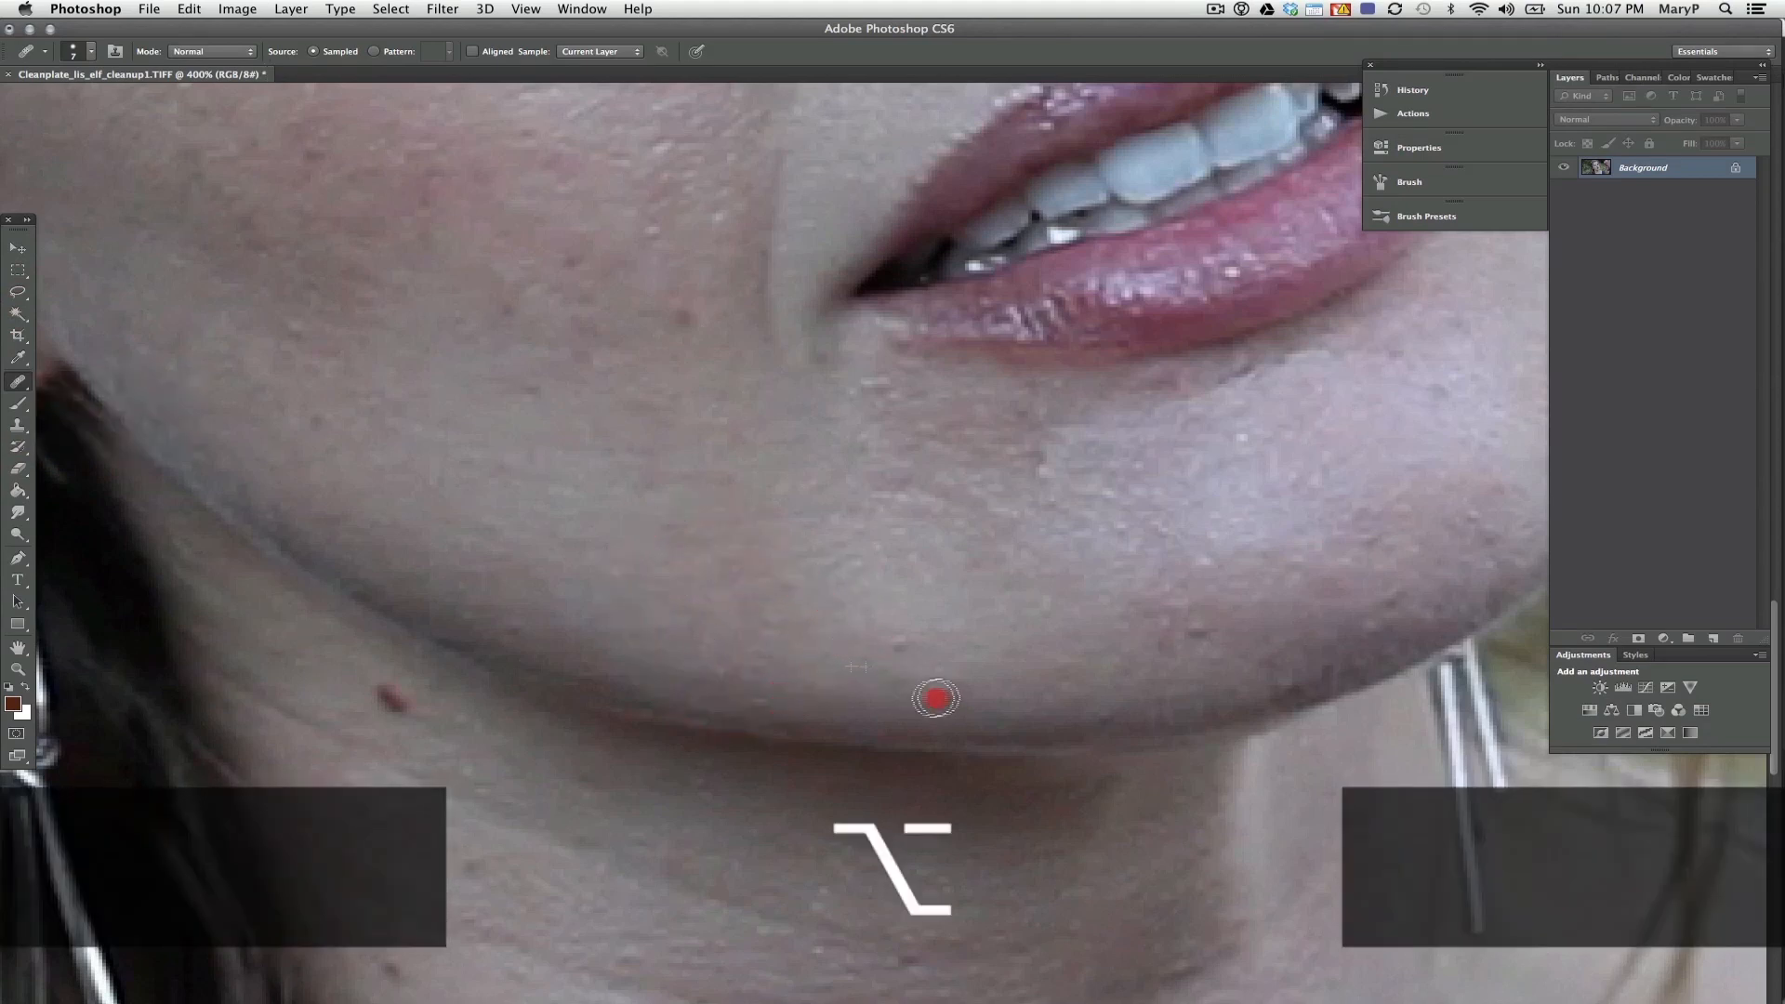
left_click(937, 686, "alt")
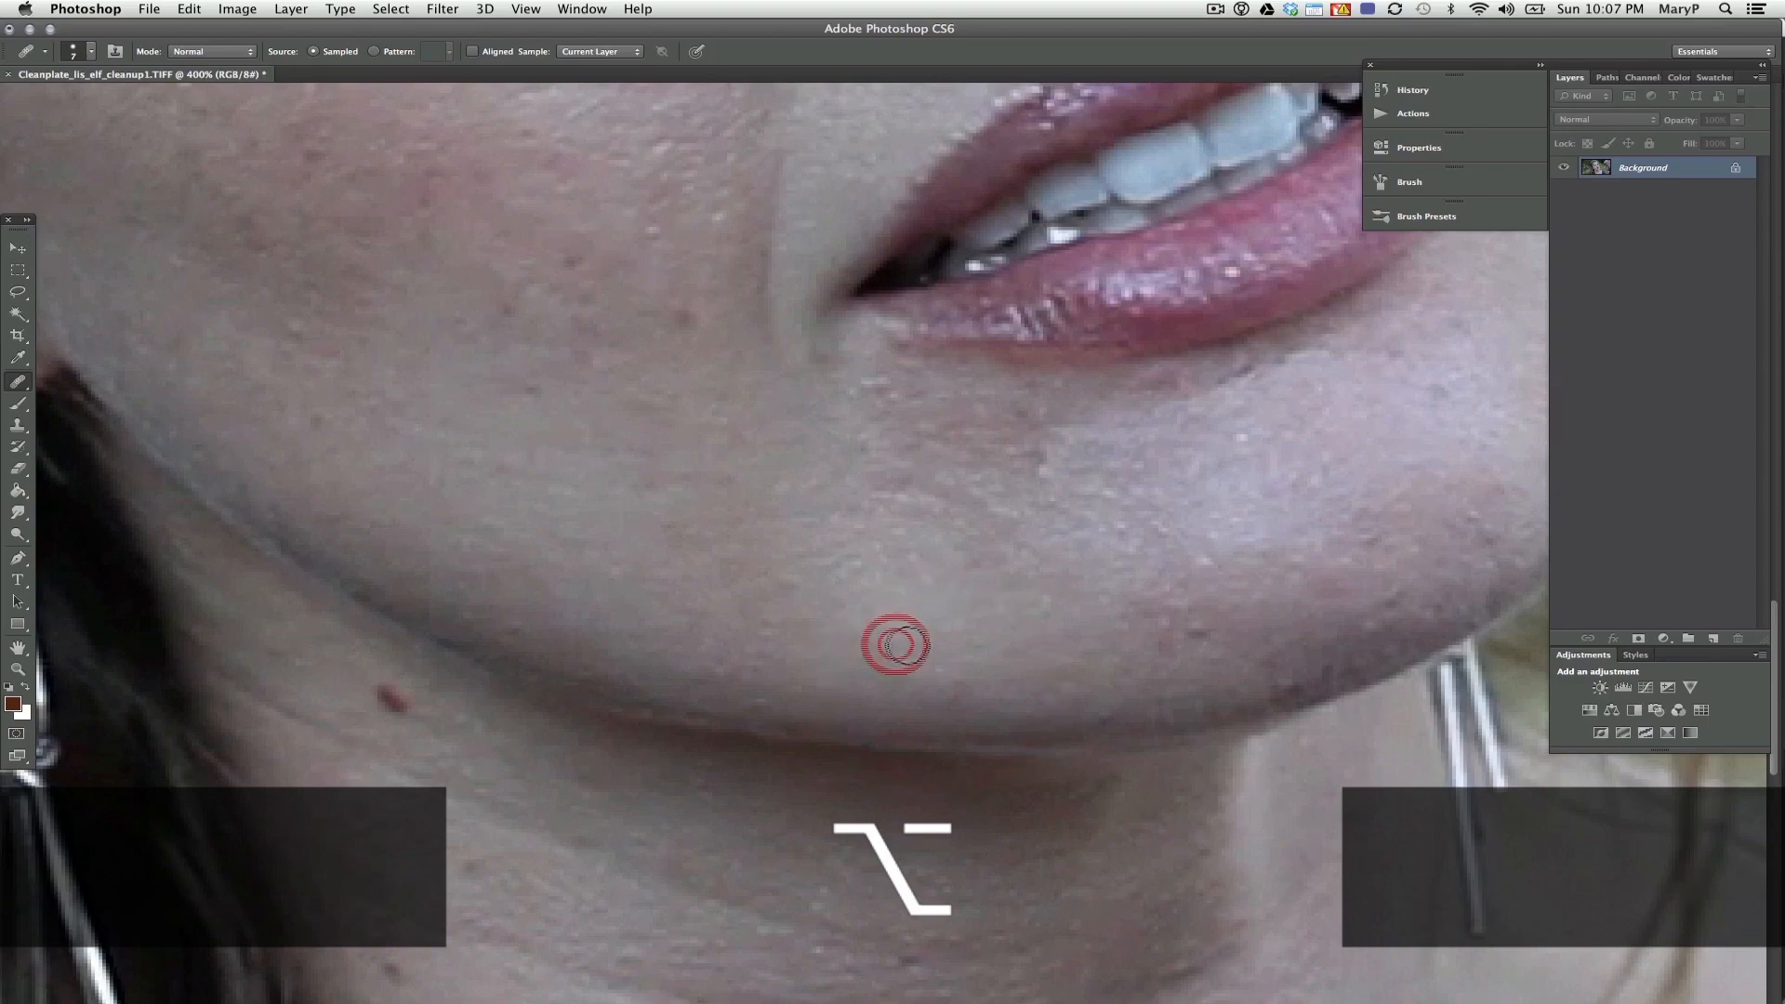
left_click_drag(1395, 448, 957, 670)
left_click(1127, 300, "alt")
Heal the moles on the side of the neck below the jaw, including the large dark one, using nearby skin samples
left_click_drag(735, 690, 585, 387)
left_click(509, 328, "alt")
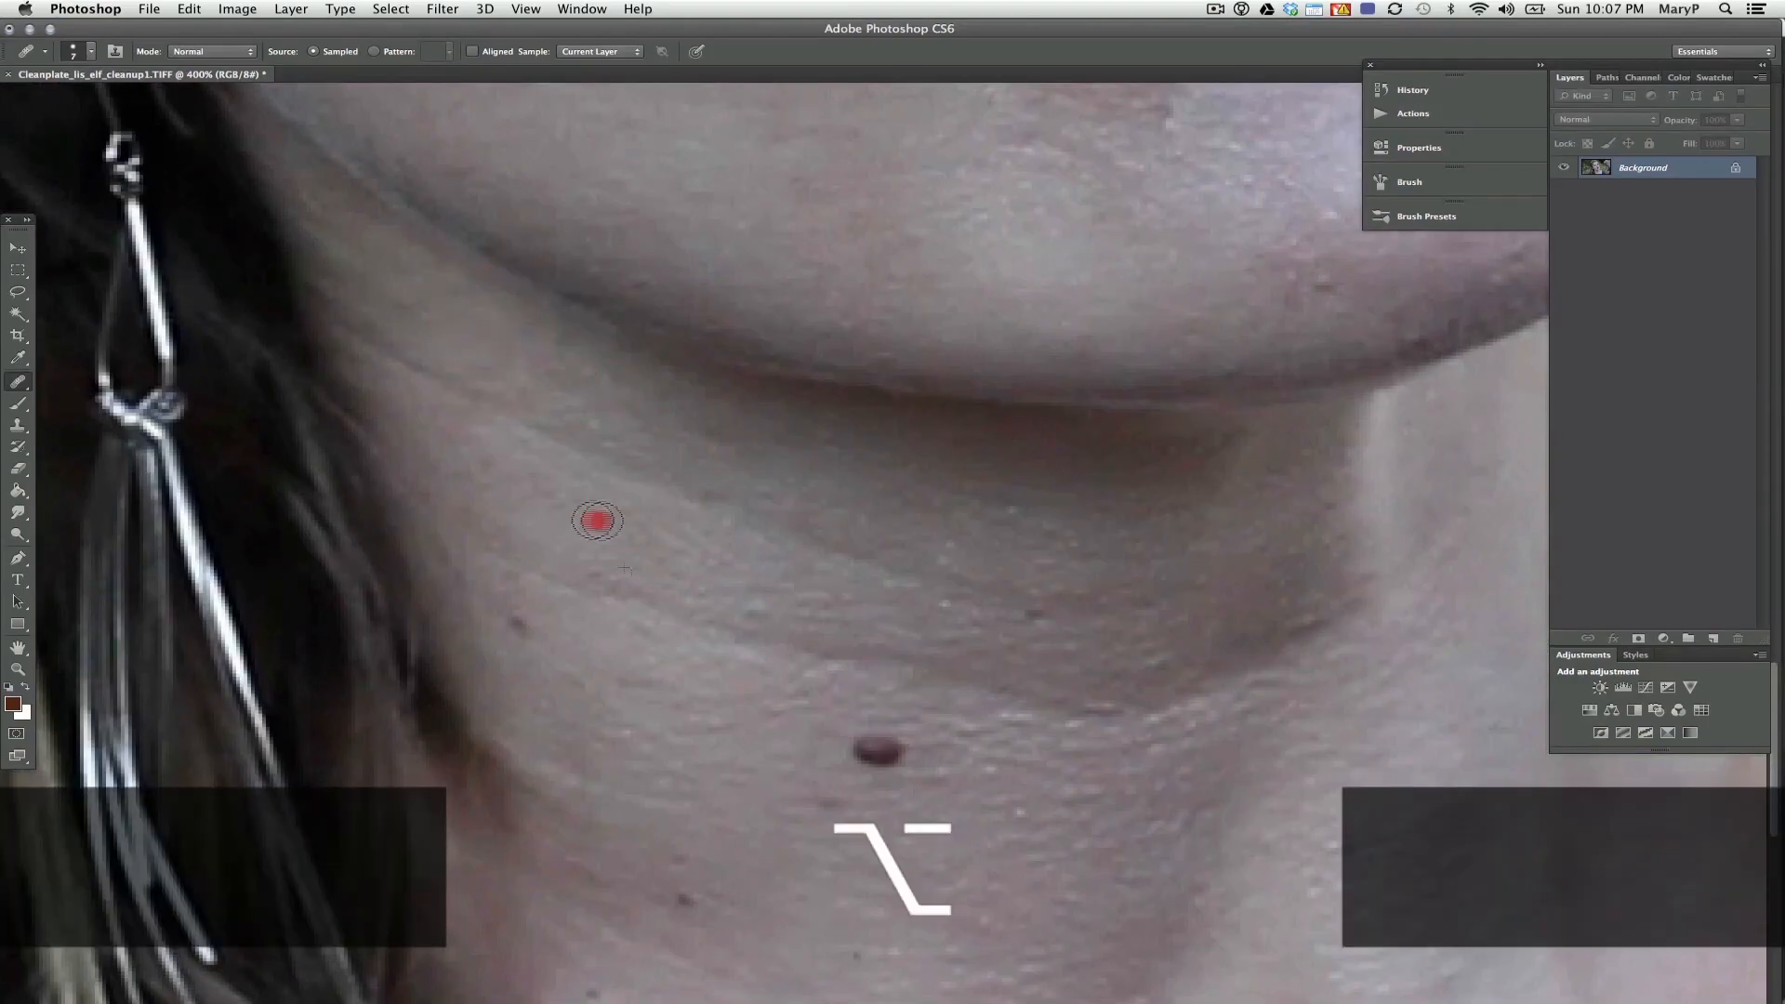
left_click(524, 615, "alt")
left_click(874, 749)
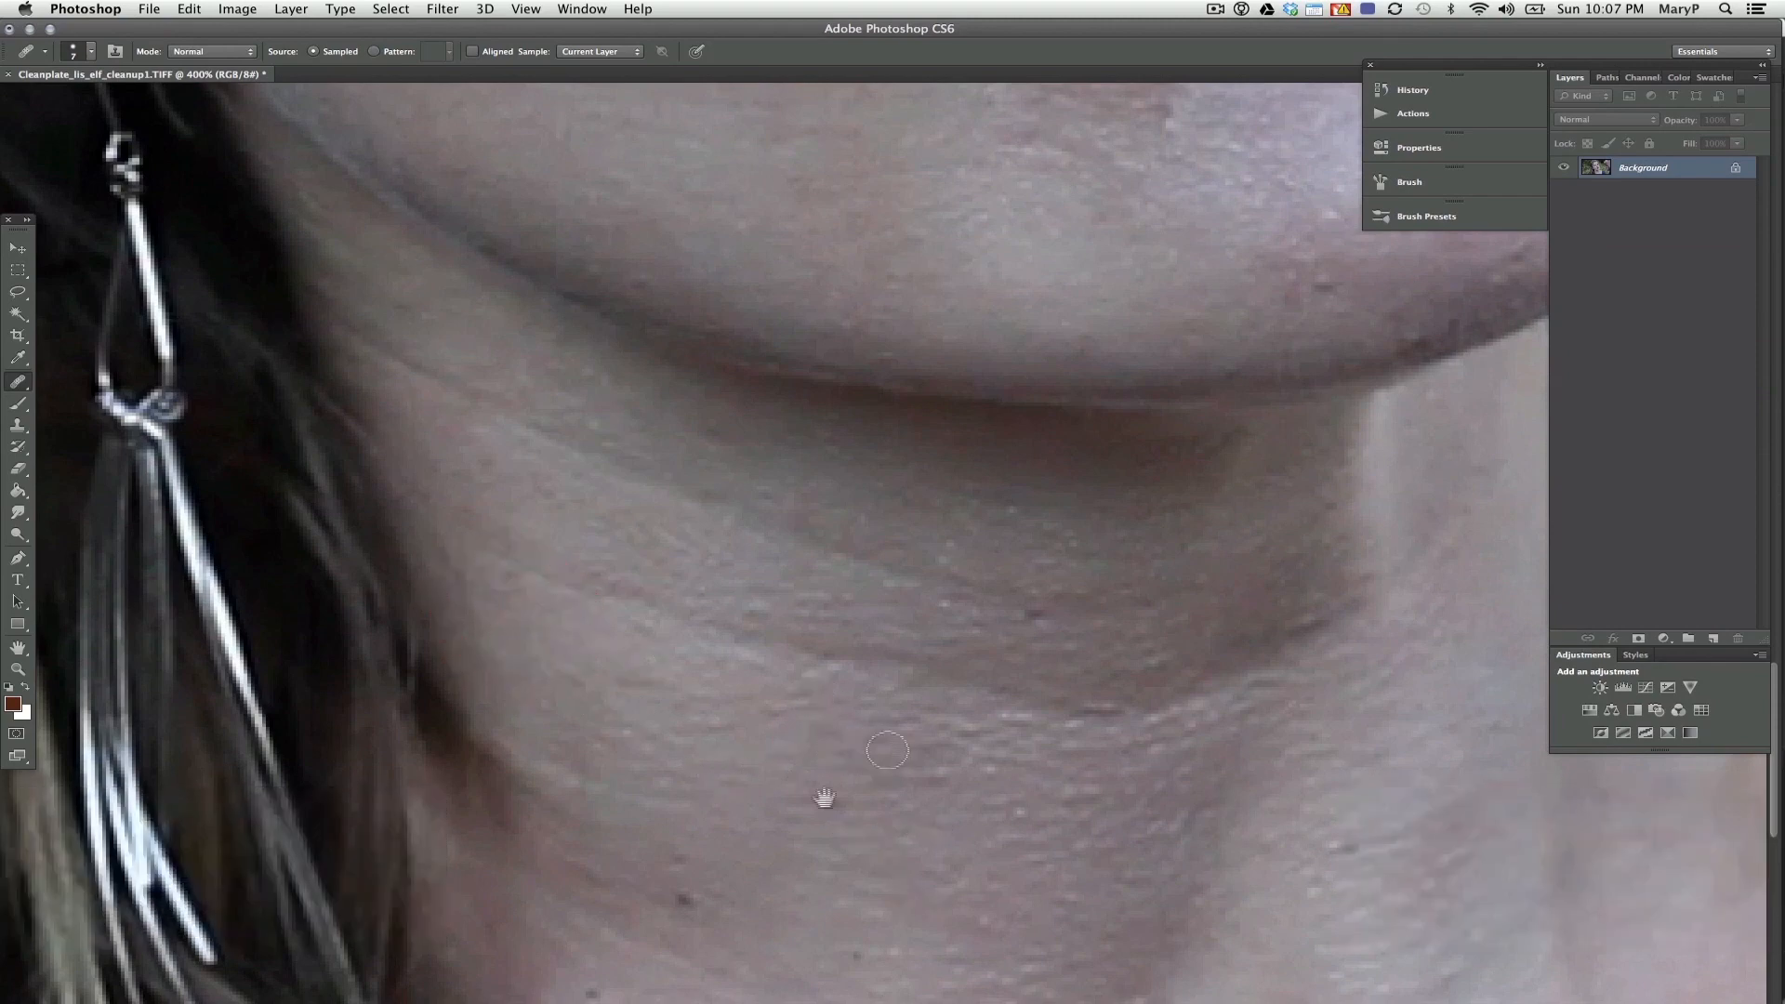
left_click_drag(825, 797, 888, 524)
left_click(788, 513, "alt")
left_click(688, 741, "alt")
left_click(662, 711)
Heal the remaining spots on the lower neck and the mole on the chest near the blue dress
left_click_drag(1025, 764, 827, 519)
left_click(686, 519, "alt")
left_click_drag(1159, 521, 342, 544)
left_click(1208, 654, "alt")
mouse_move(1190, 729)
left_mouse_down()
mouse_move(1209, 680)
mouse_move(1236, 722)
left_mouse_up()
left_click(1230, 472, "alt")
left_click(1196, 499)
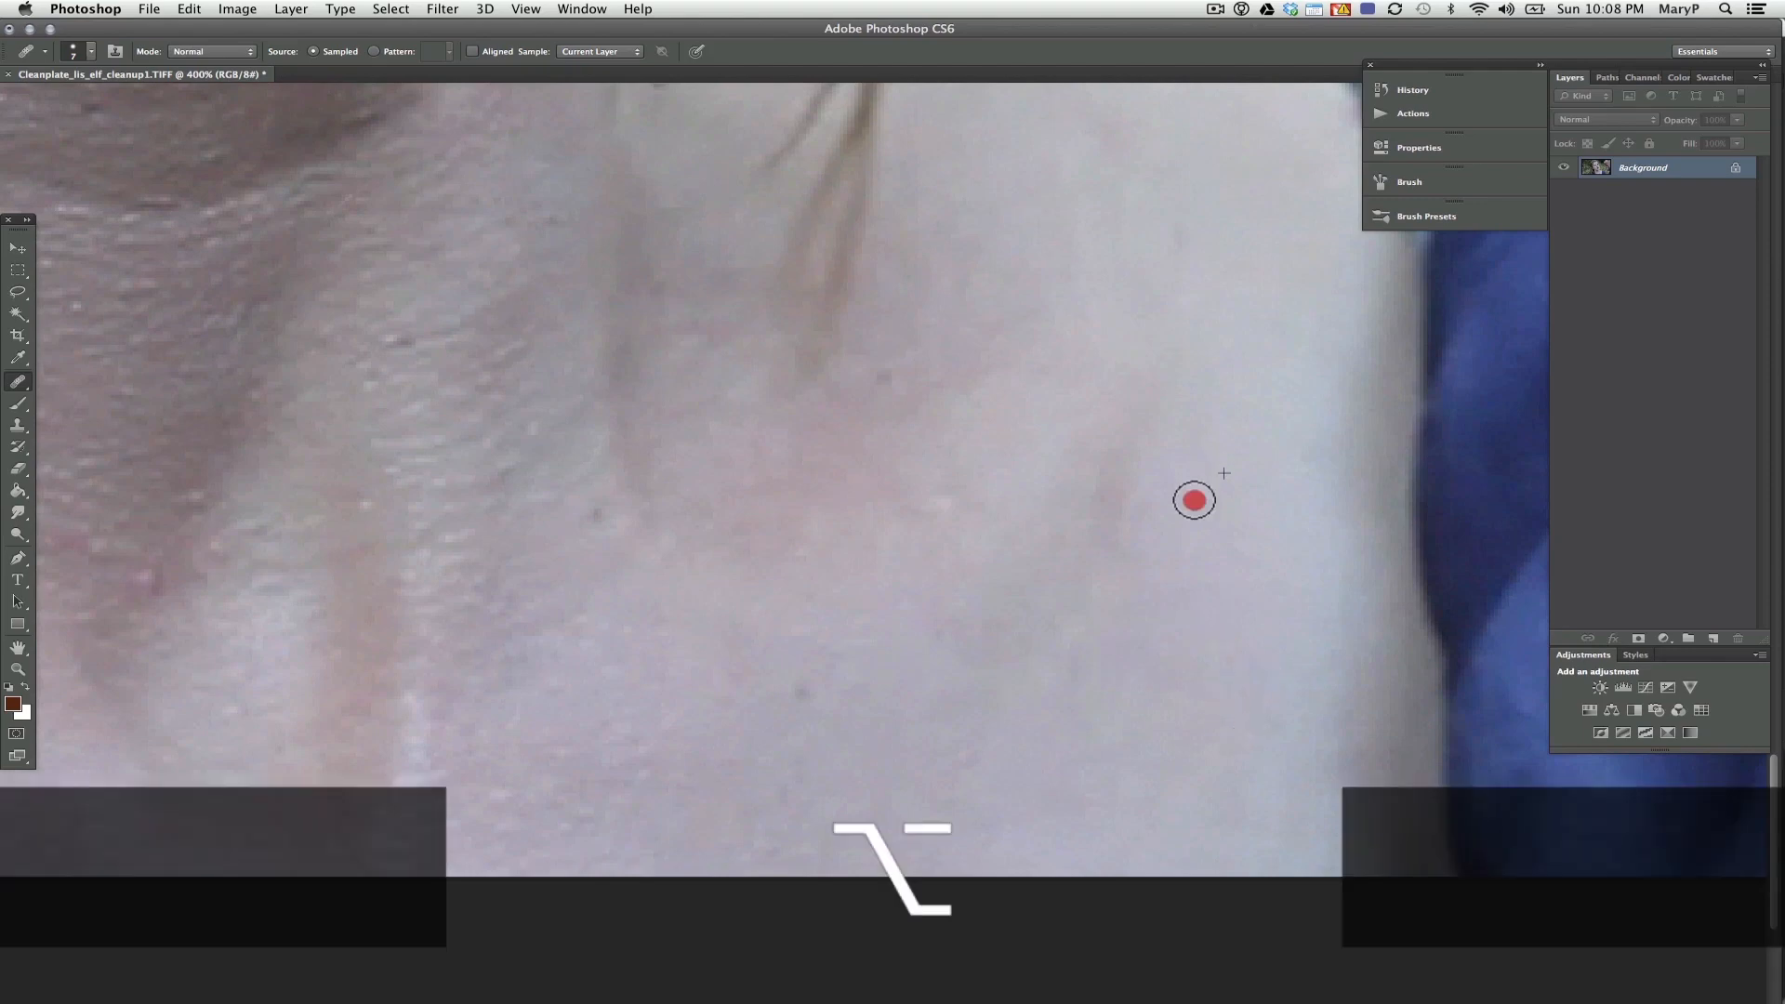
Check the retouched skin at full-image view and save the clean plate TIFF
left_click_drag(707, 186, 1016, 665)
left_click(17, 670)
left_click(659, 623, "alt")
left_click(702, 637, "alt")
left_click(736, 661, "alt")
left_click(739, 663, "alt")
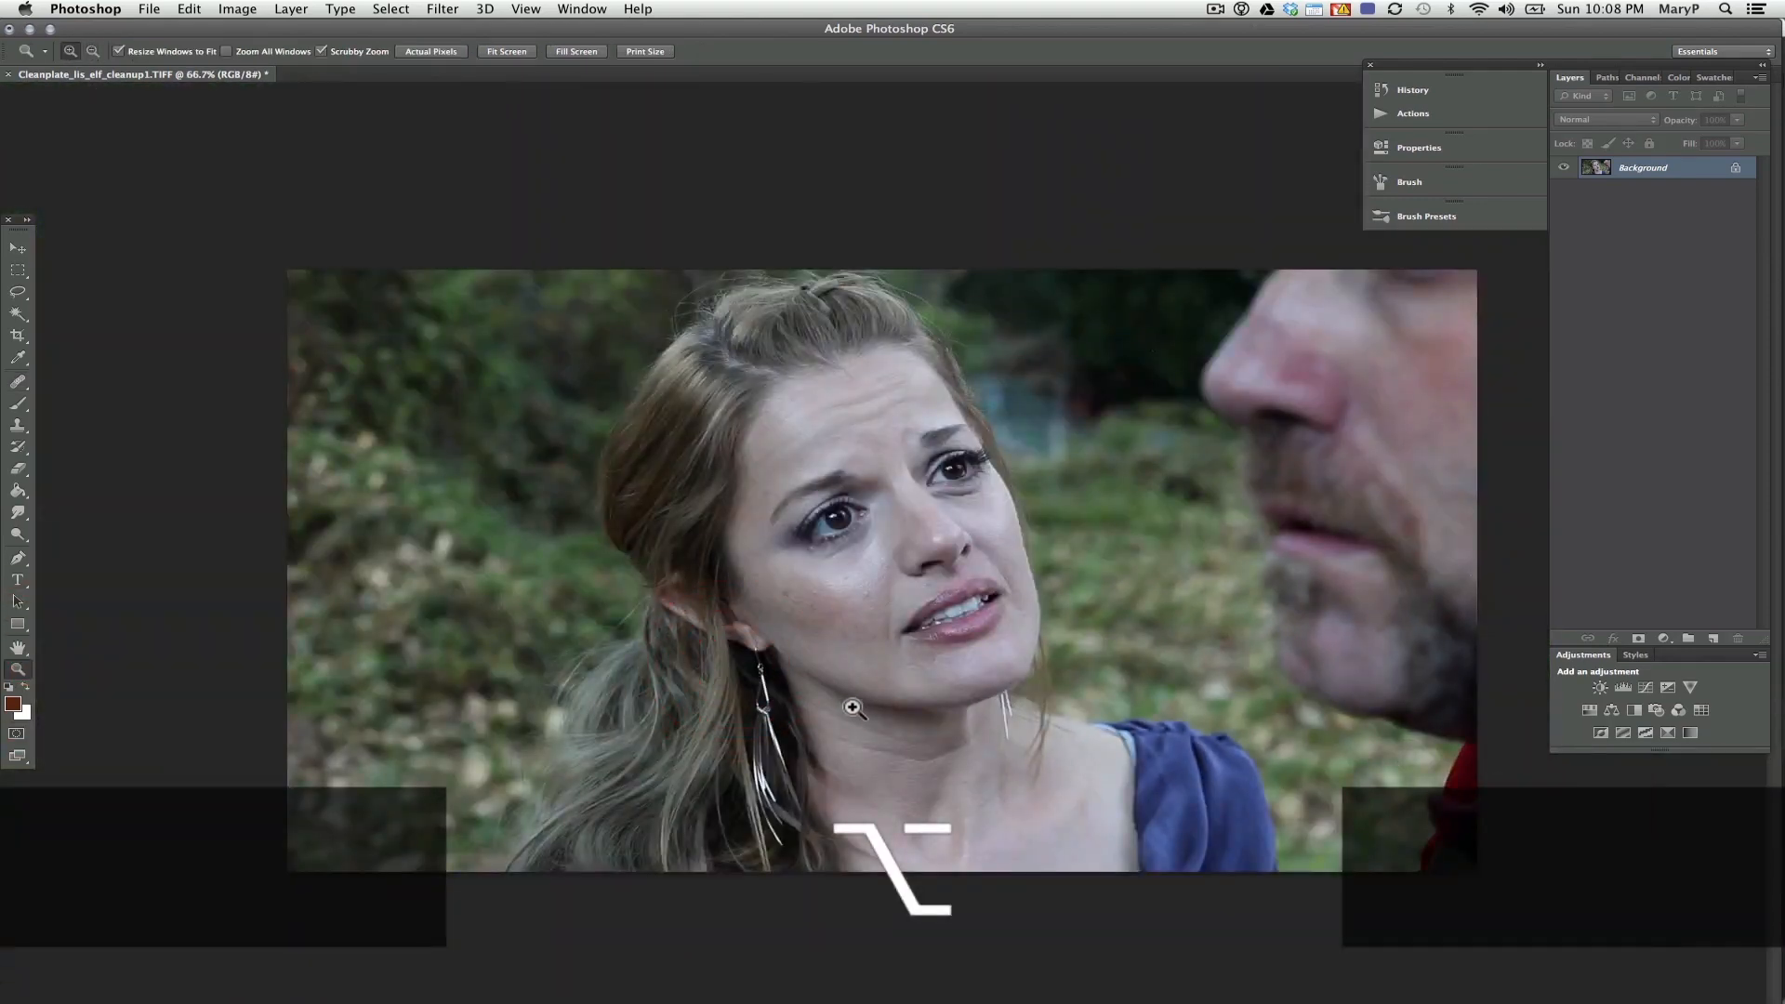
left_click(849, 707)
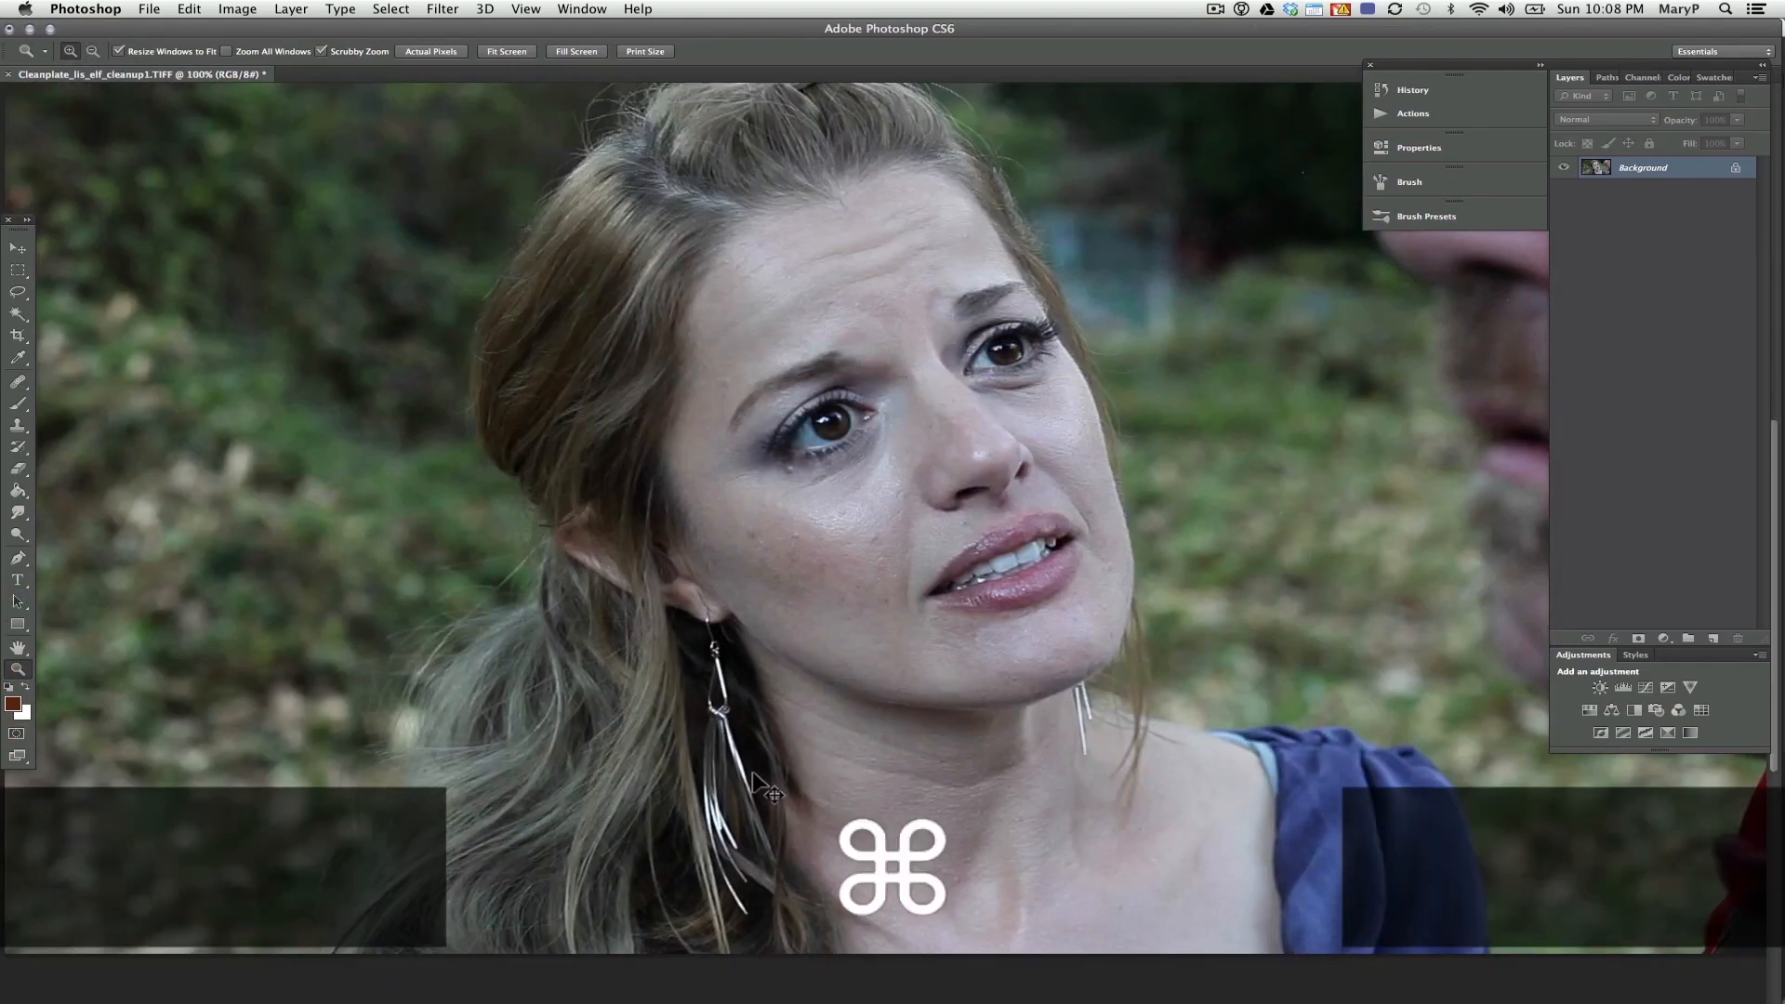
key("super+s")
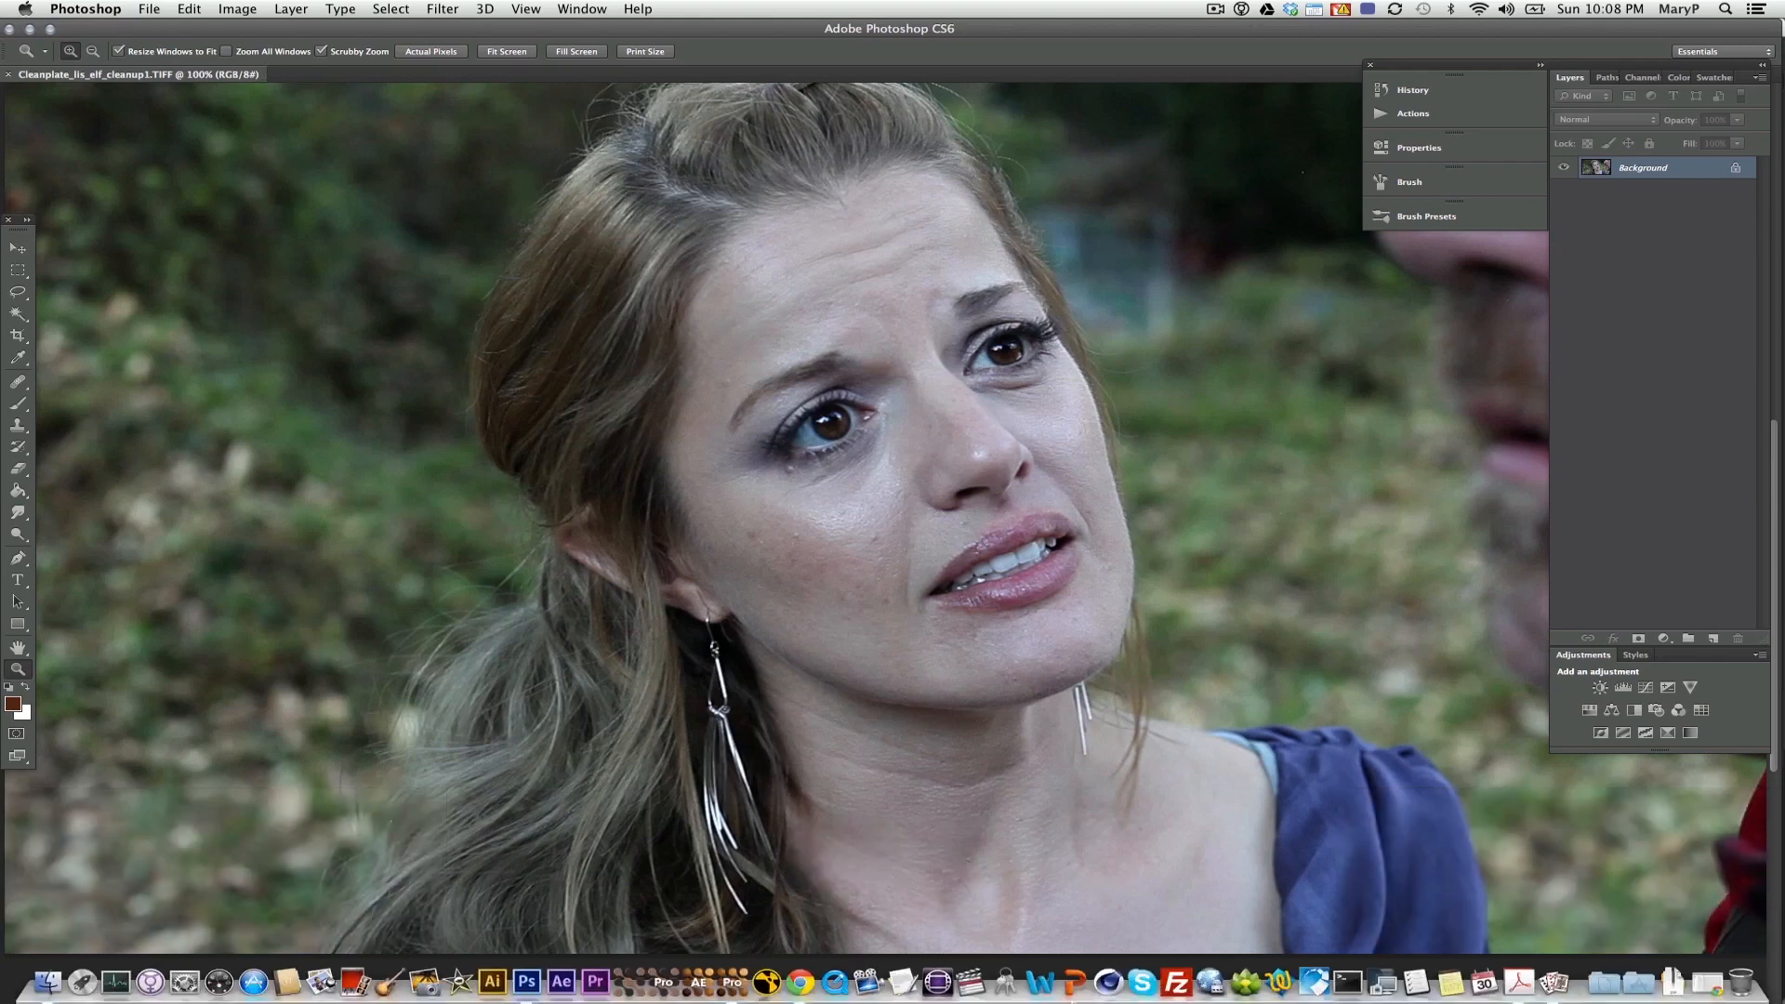
Switch back to mocha Pro and turn off processing for the right chin cleanup, chin cleanup, chest mole and neck moles track layers
left_click(684, 991)
key("z")
left_click_drag(793, 255, 866, 409)
key("x")
key("z")
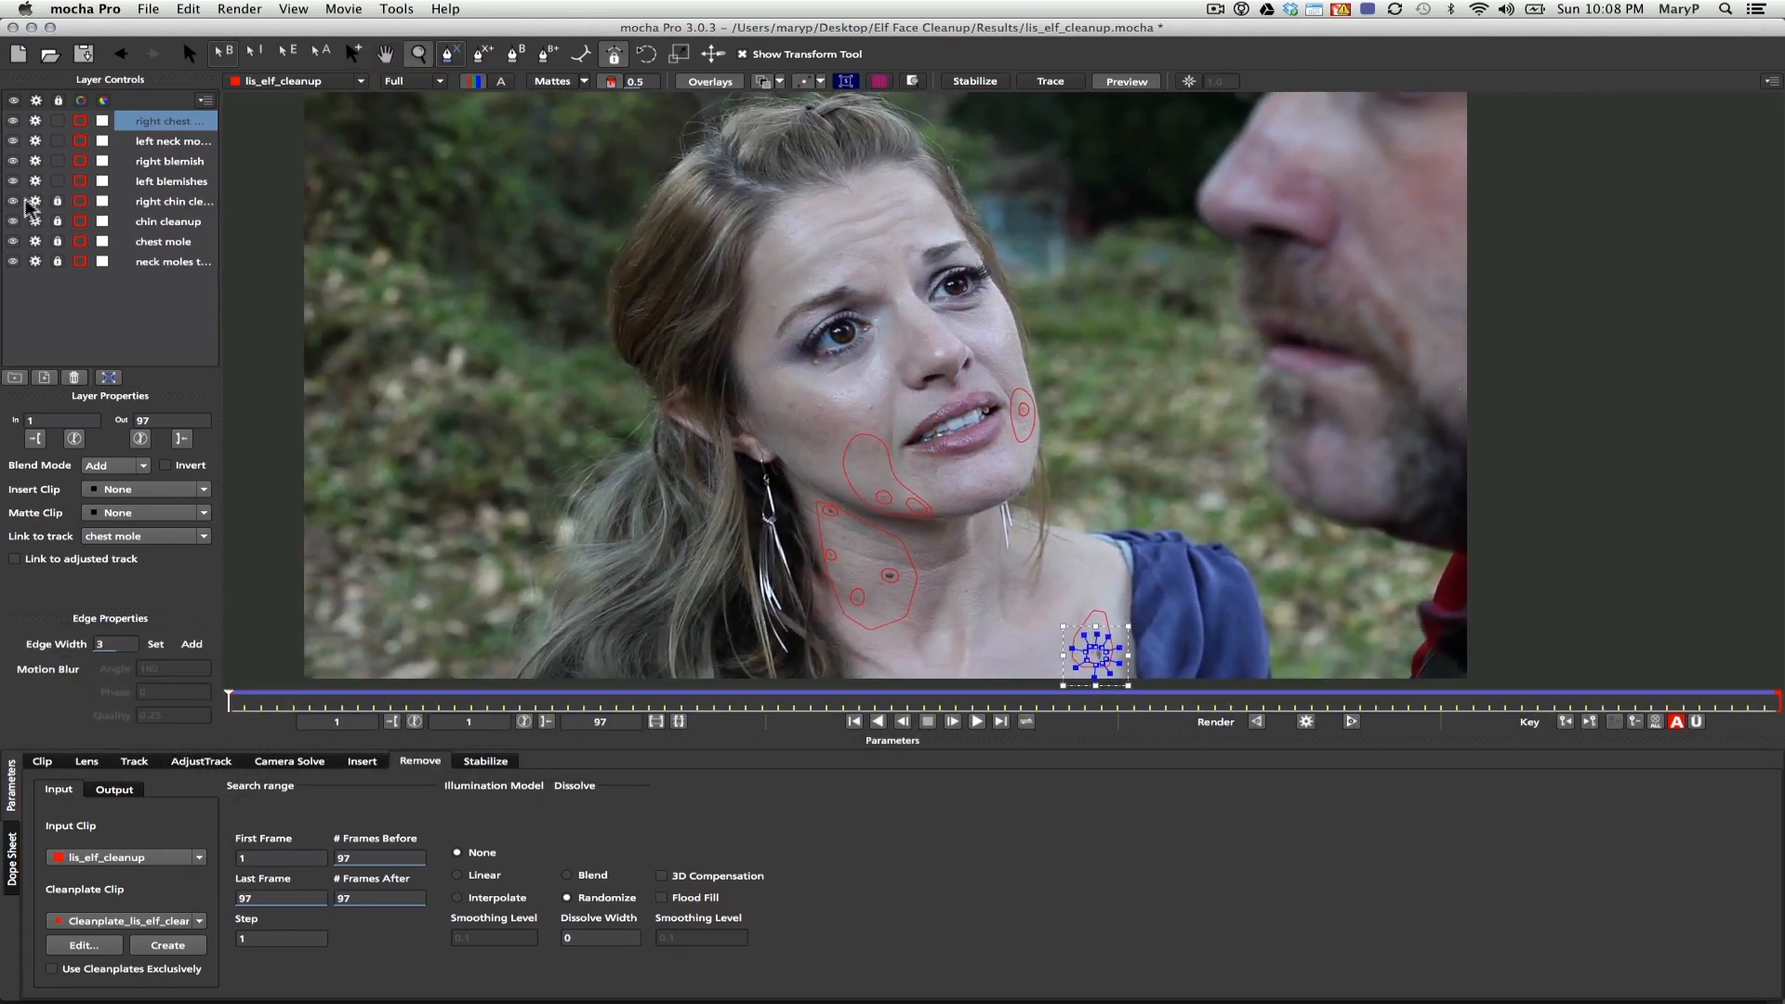
left_click_drag(36, 202, 35, 261)
Import Cleanplate_lis_elf_cleanup1.TIFF as the clean plate of the left neck molesx layer, assigned to frame 1
left_click(163, 140)
left_click(125, 921)
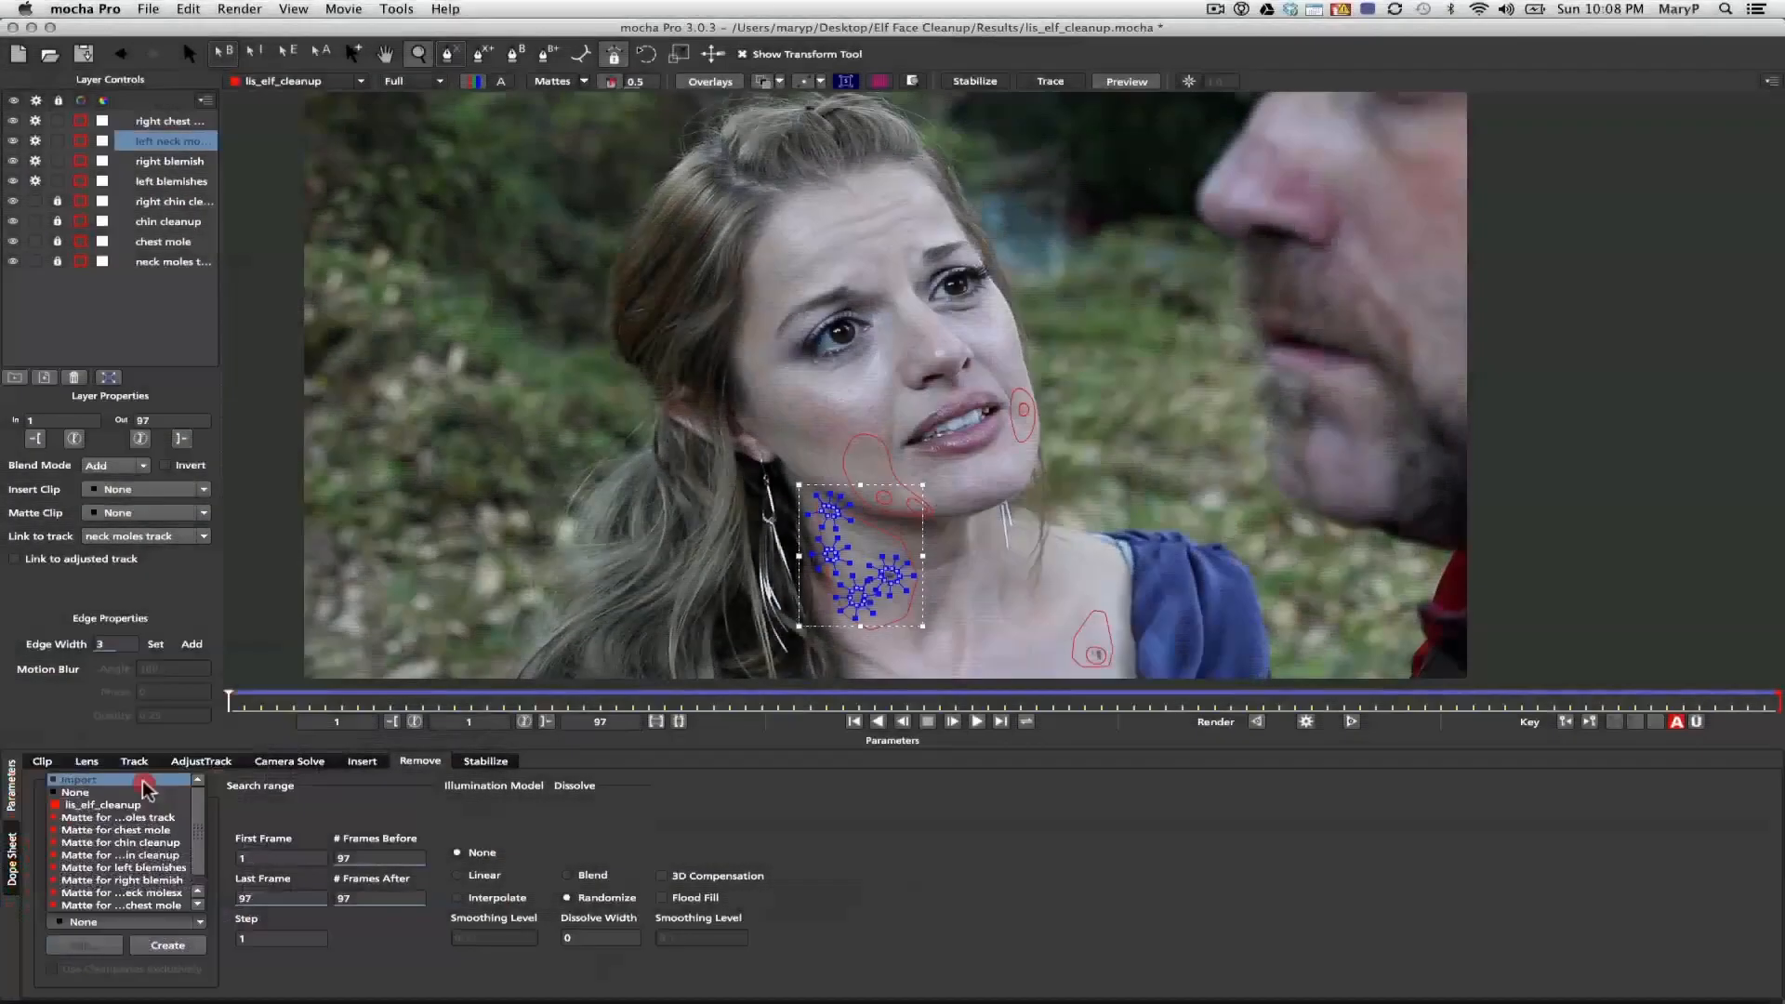
left_click(142, 783)
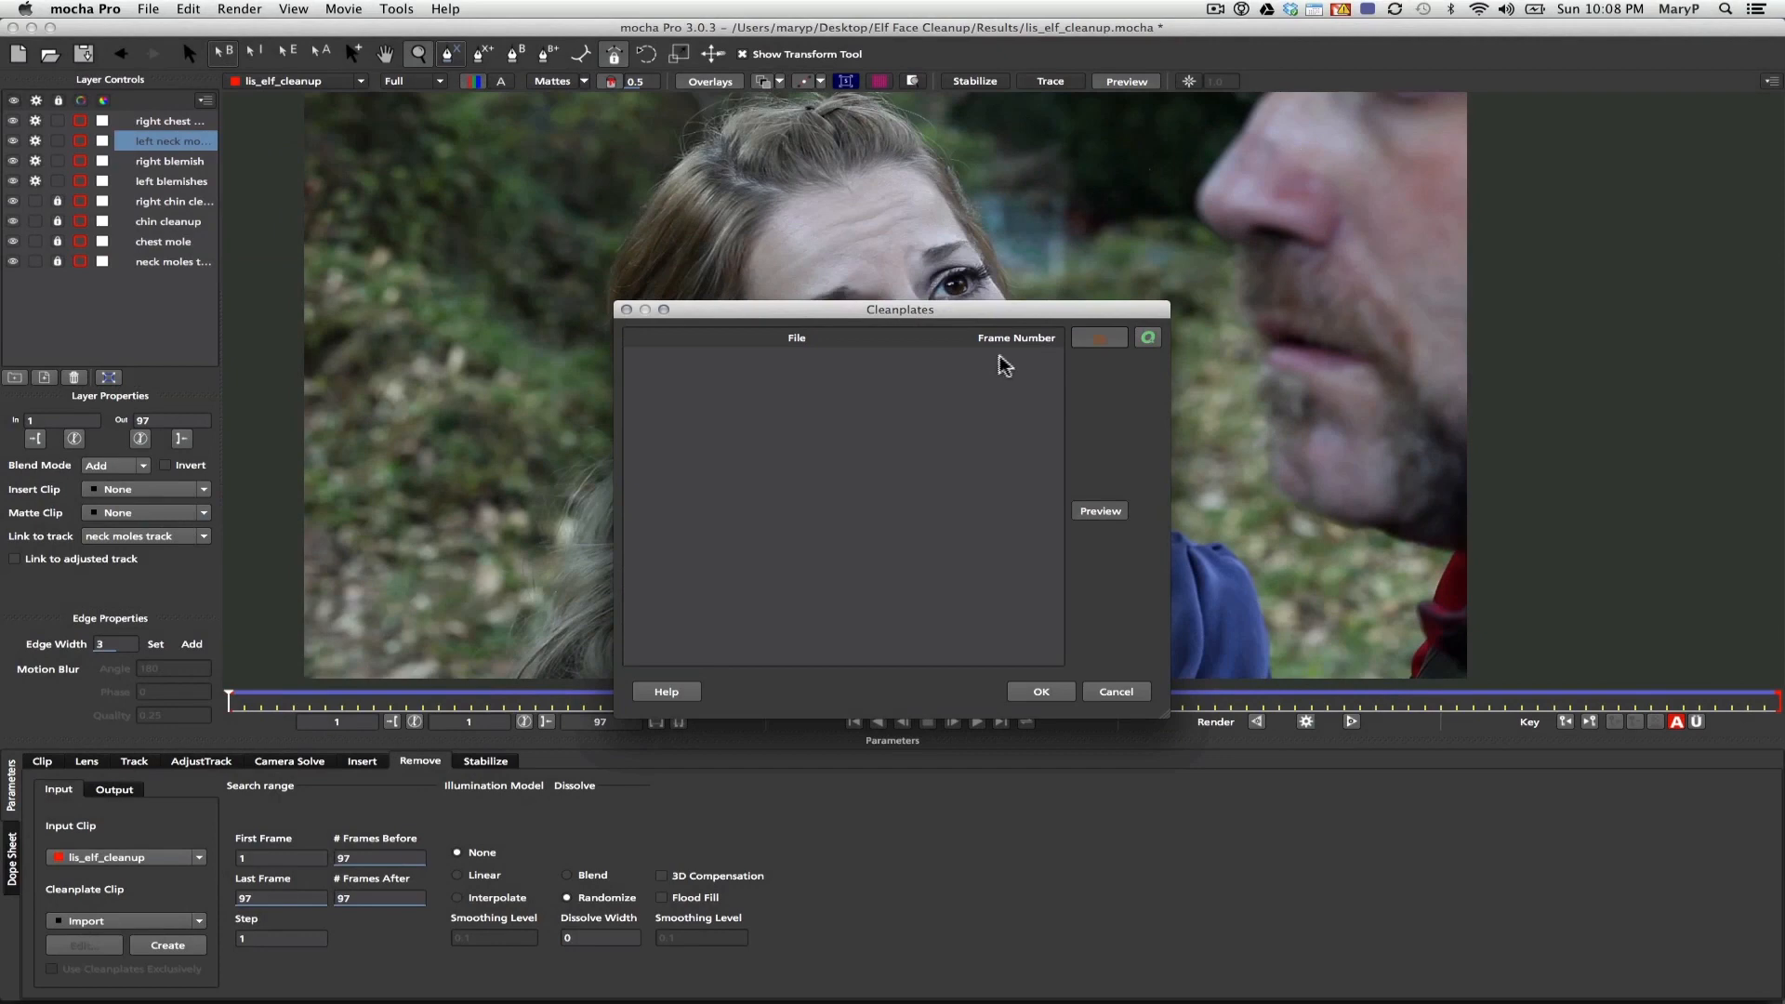
left_click(138, 232)
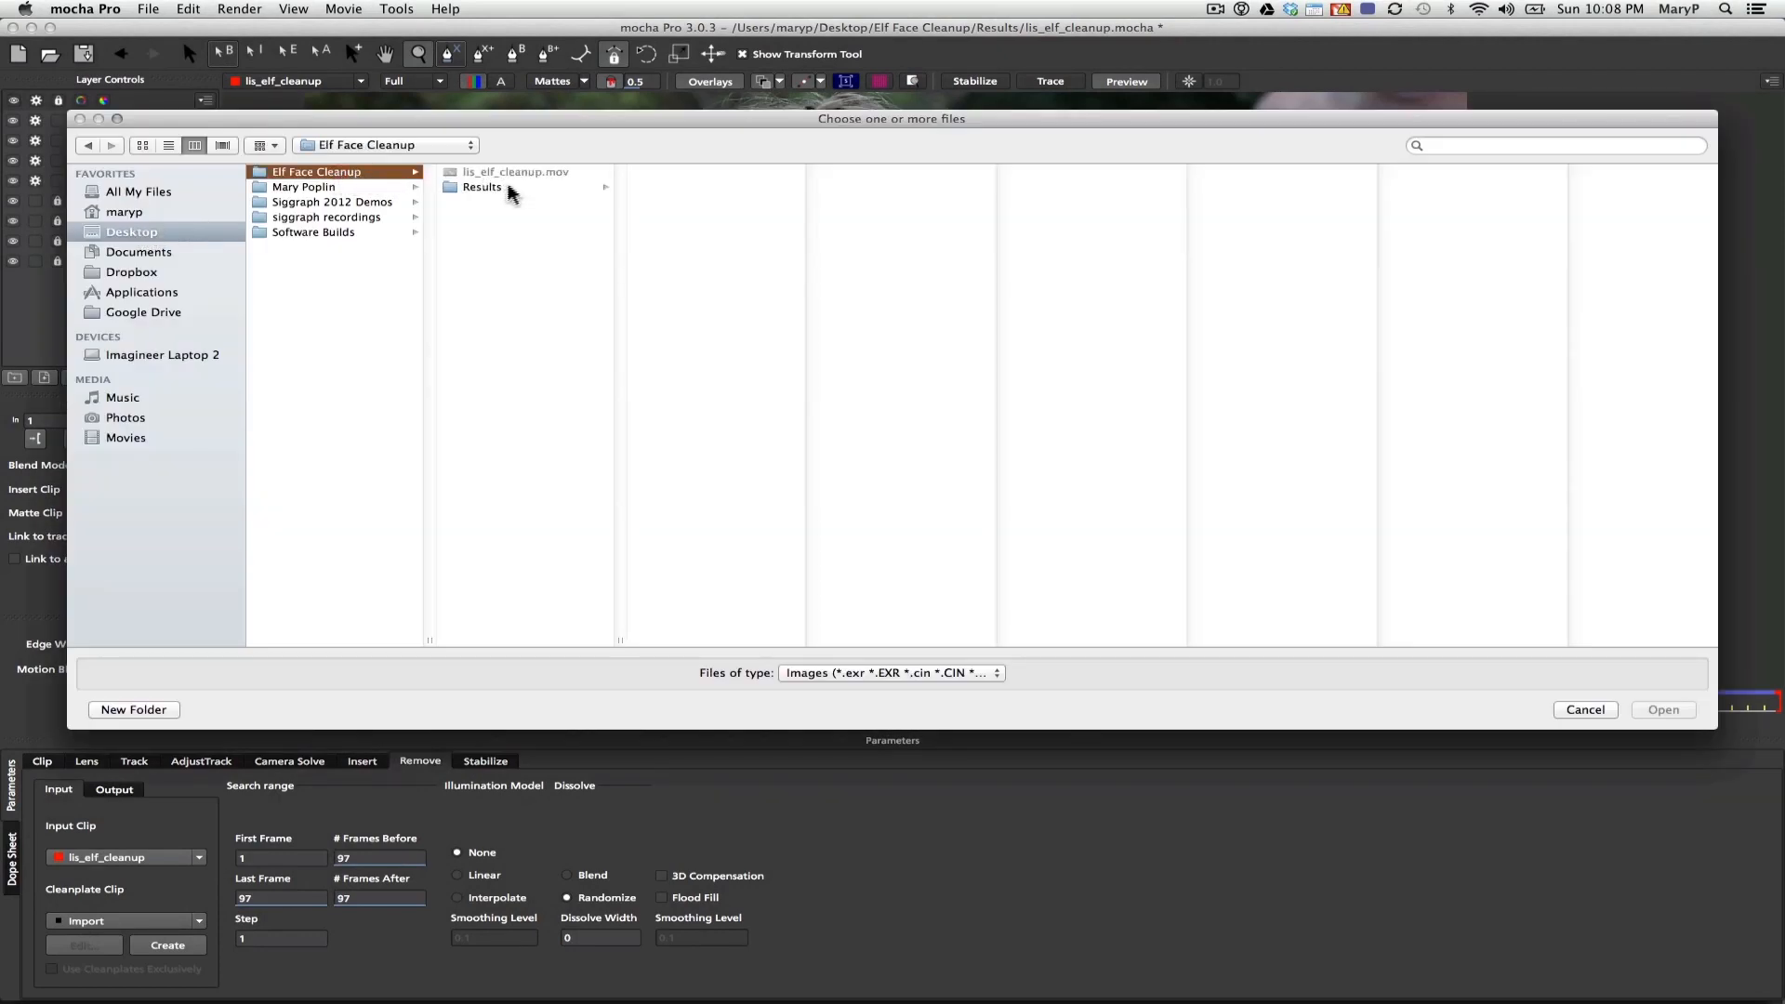
left_click(712, 173)
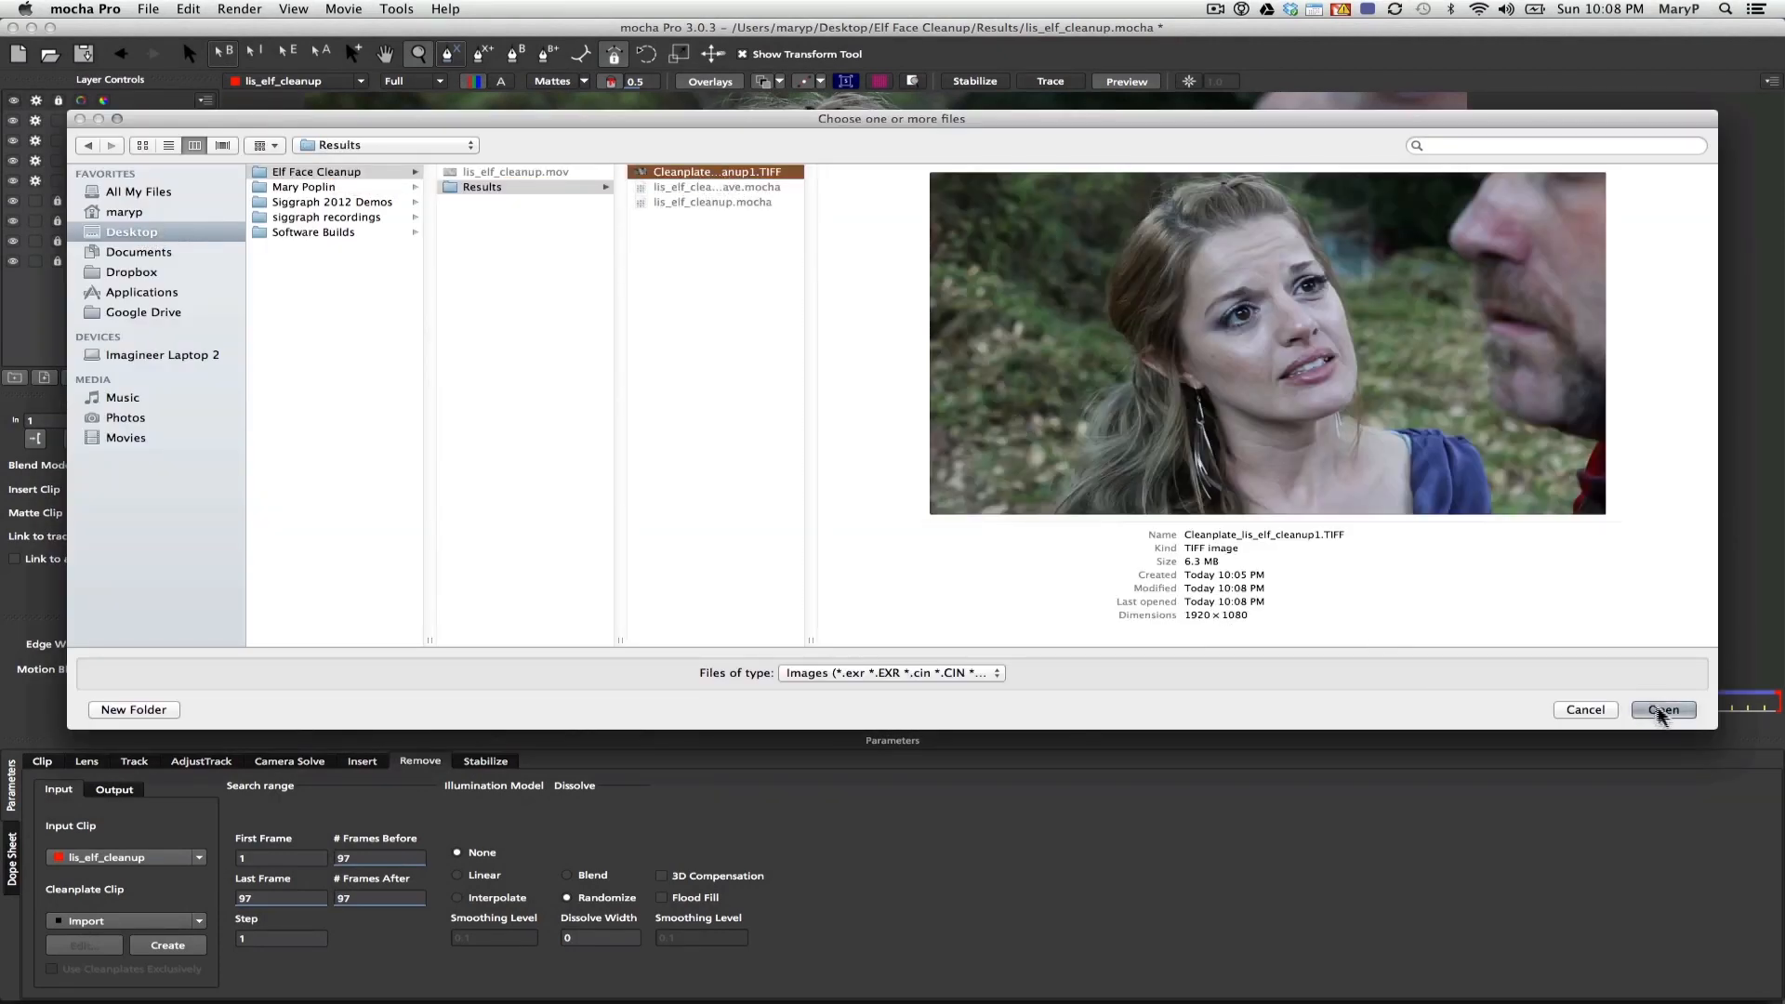
left_click(1662, 711)
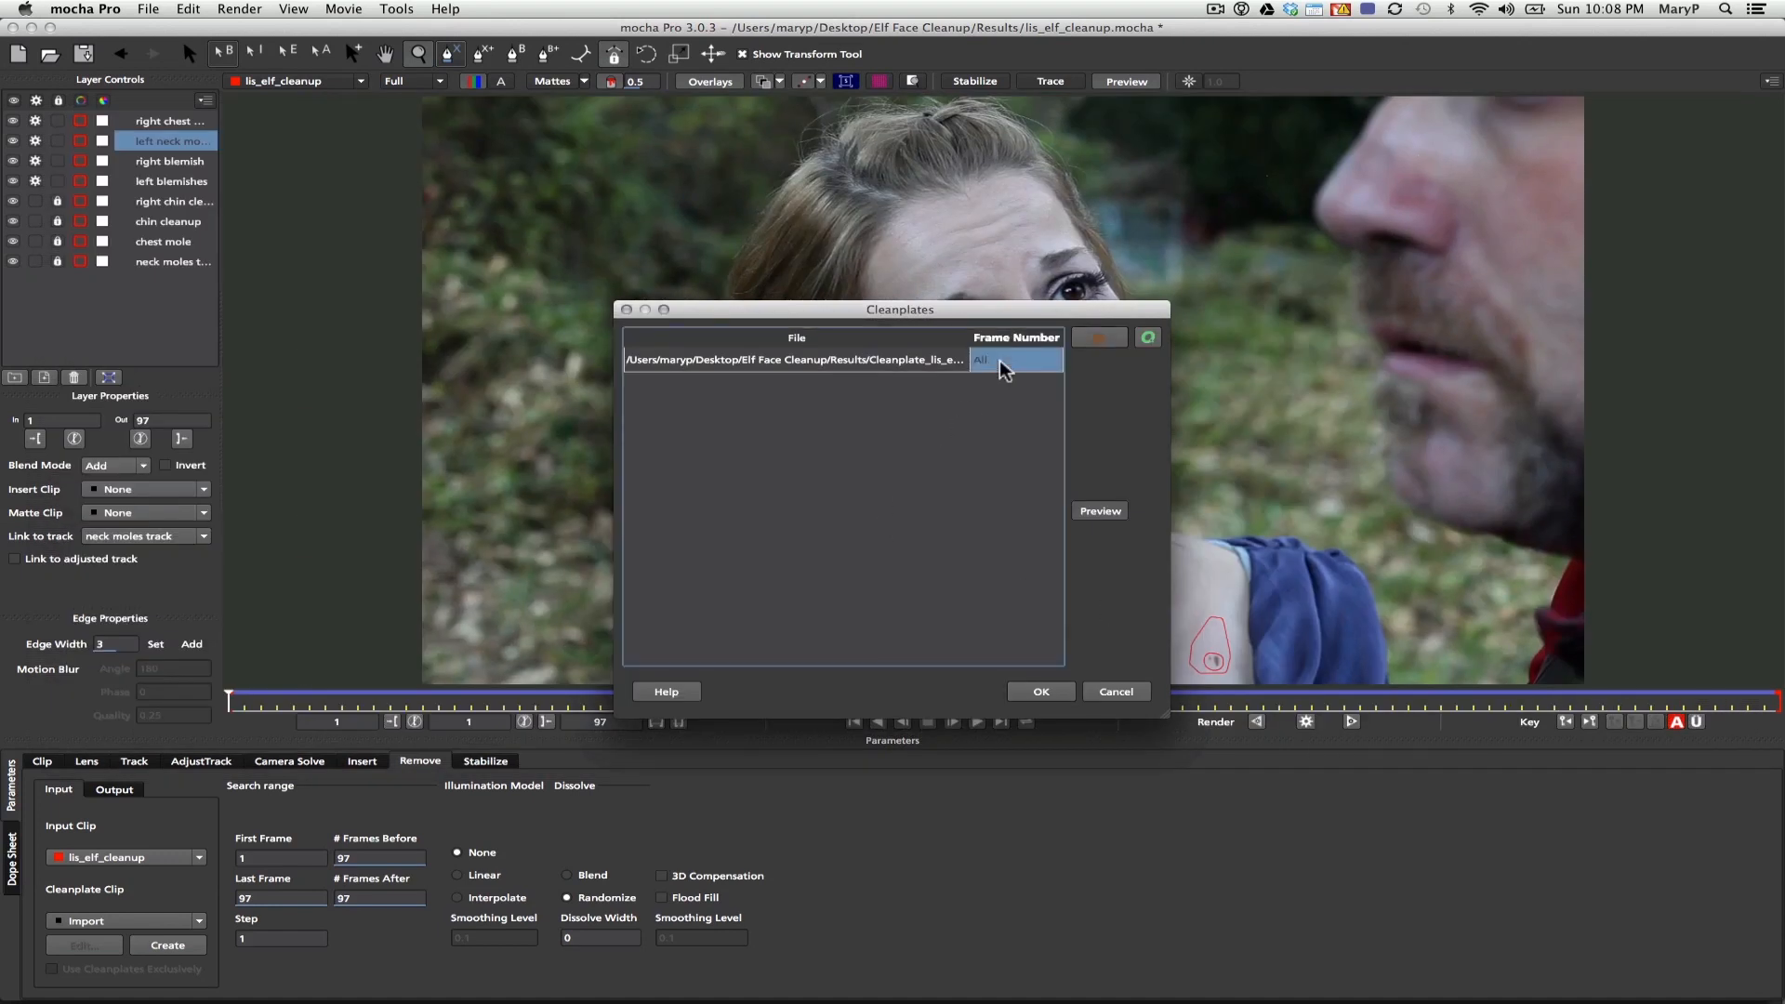
type("1")
left_click(1041, 691)
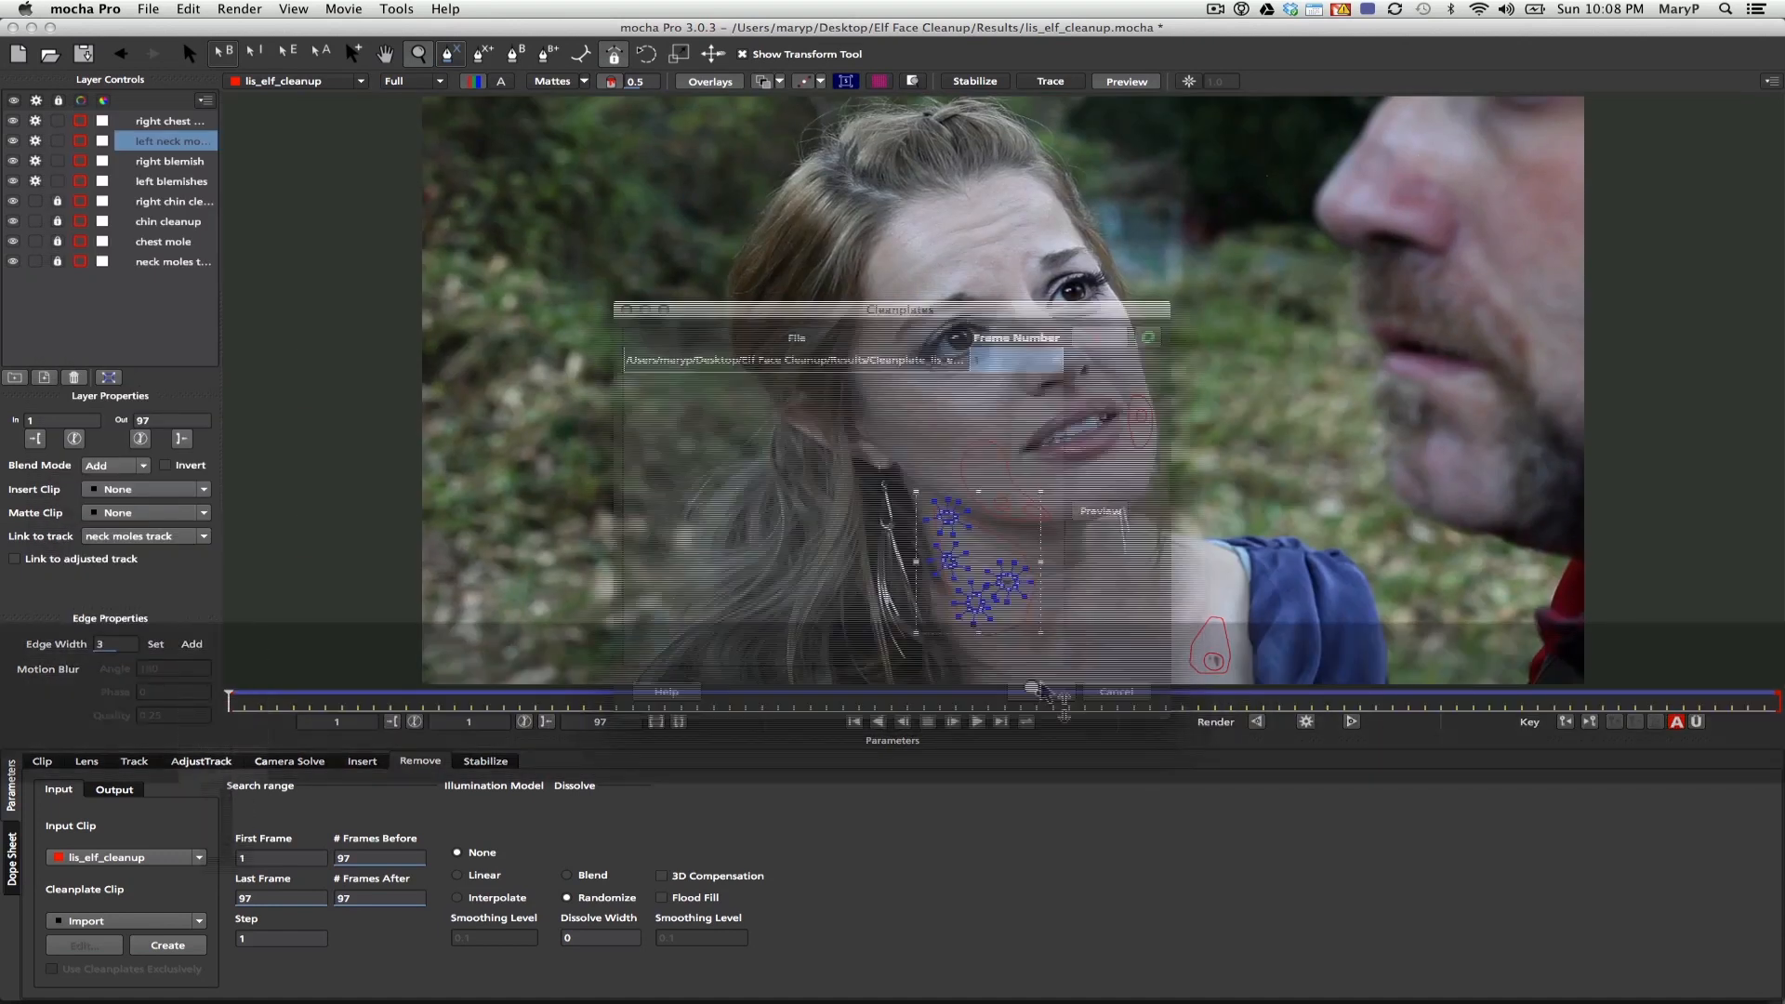
Import Cleanplate_lis_elf_cleanup1.TIFF as the clean plate of the right blemish layer, assigned to frame 1
left_click(156, 161)
left_click(155, 922)
left_click(140, 779)
left_click(1097, 338)
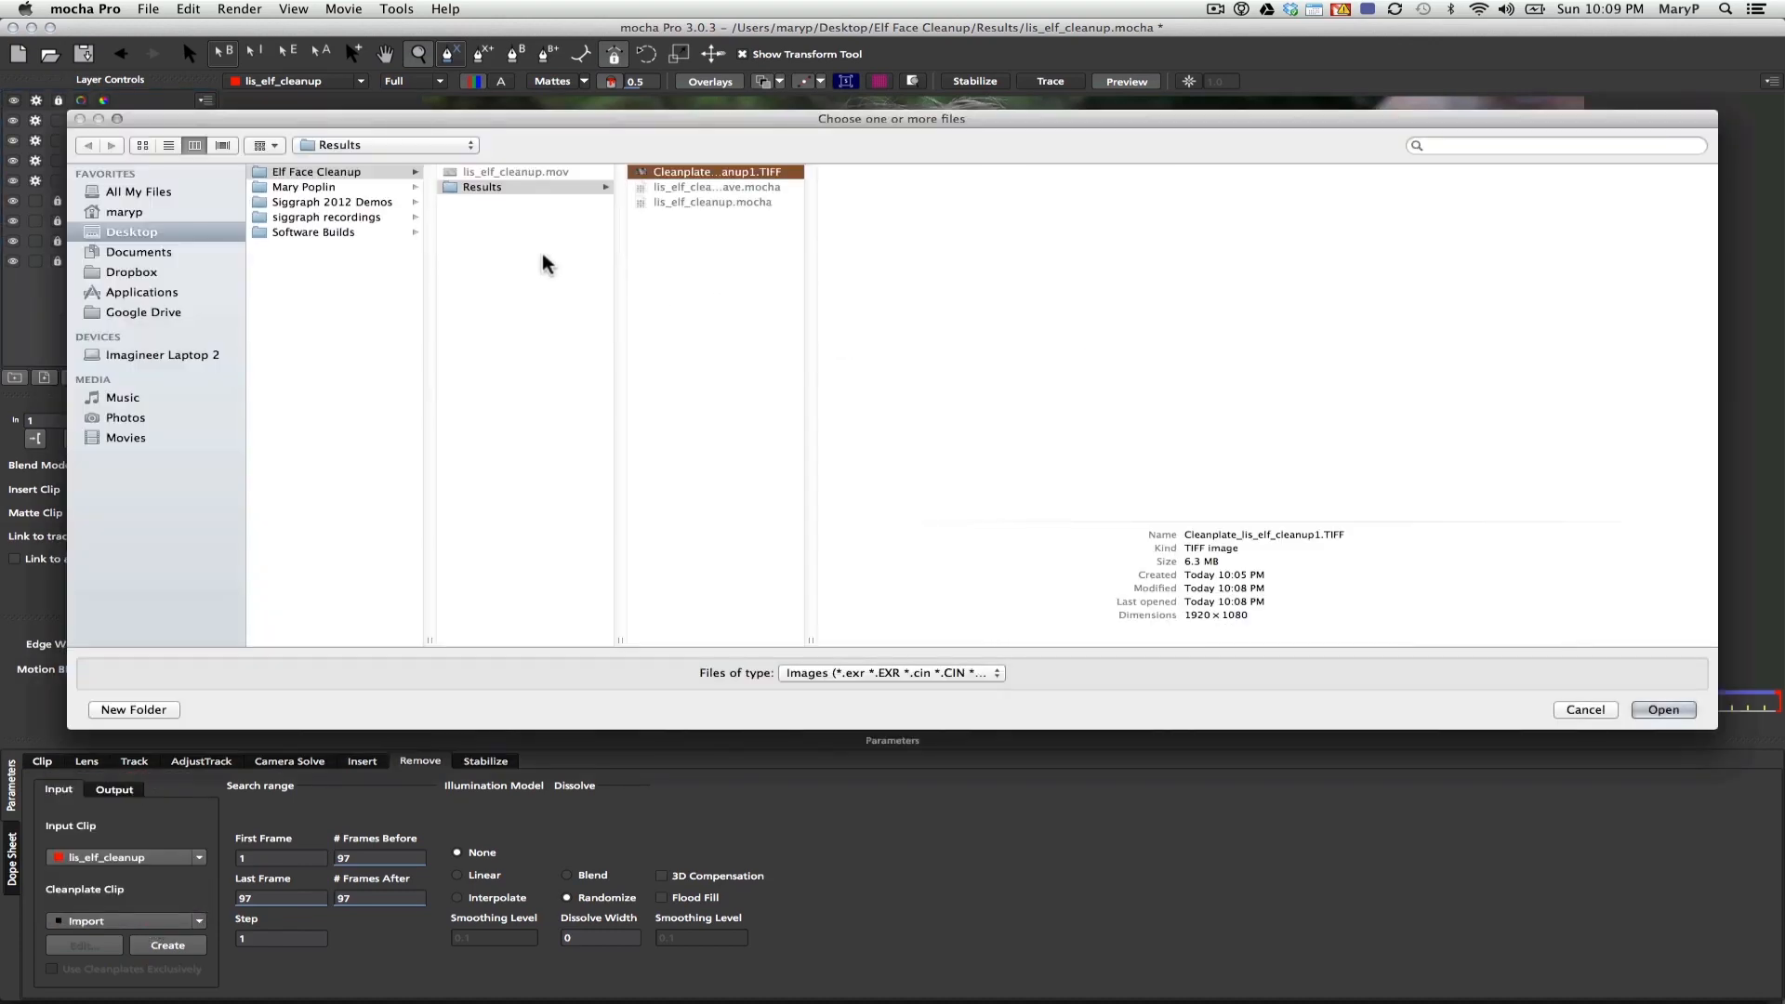
left_click(1584, 704)
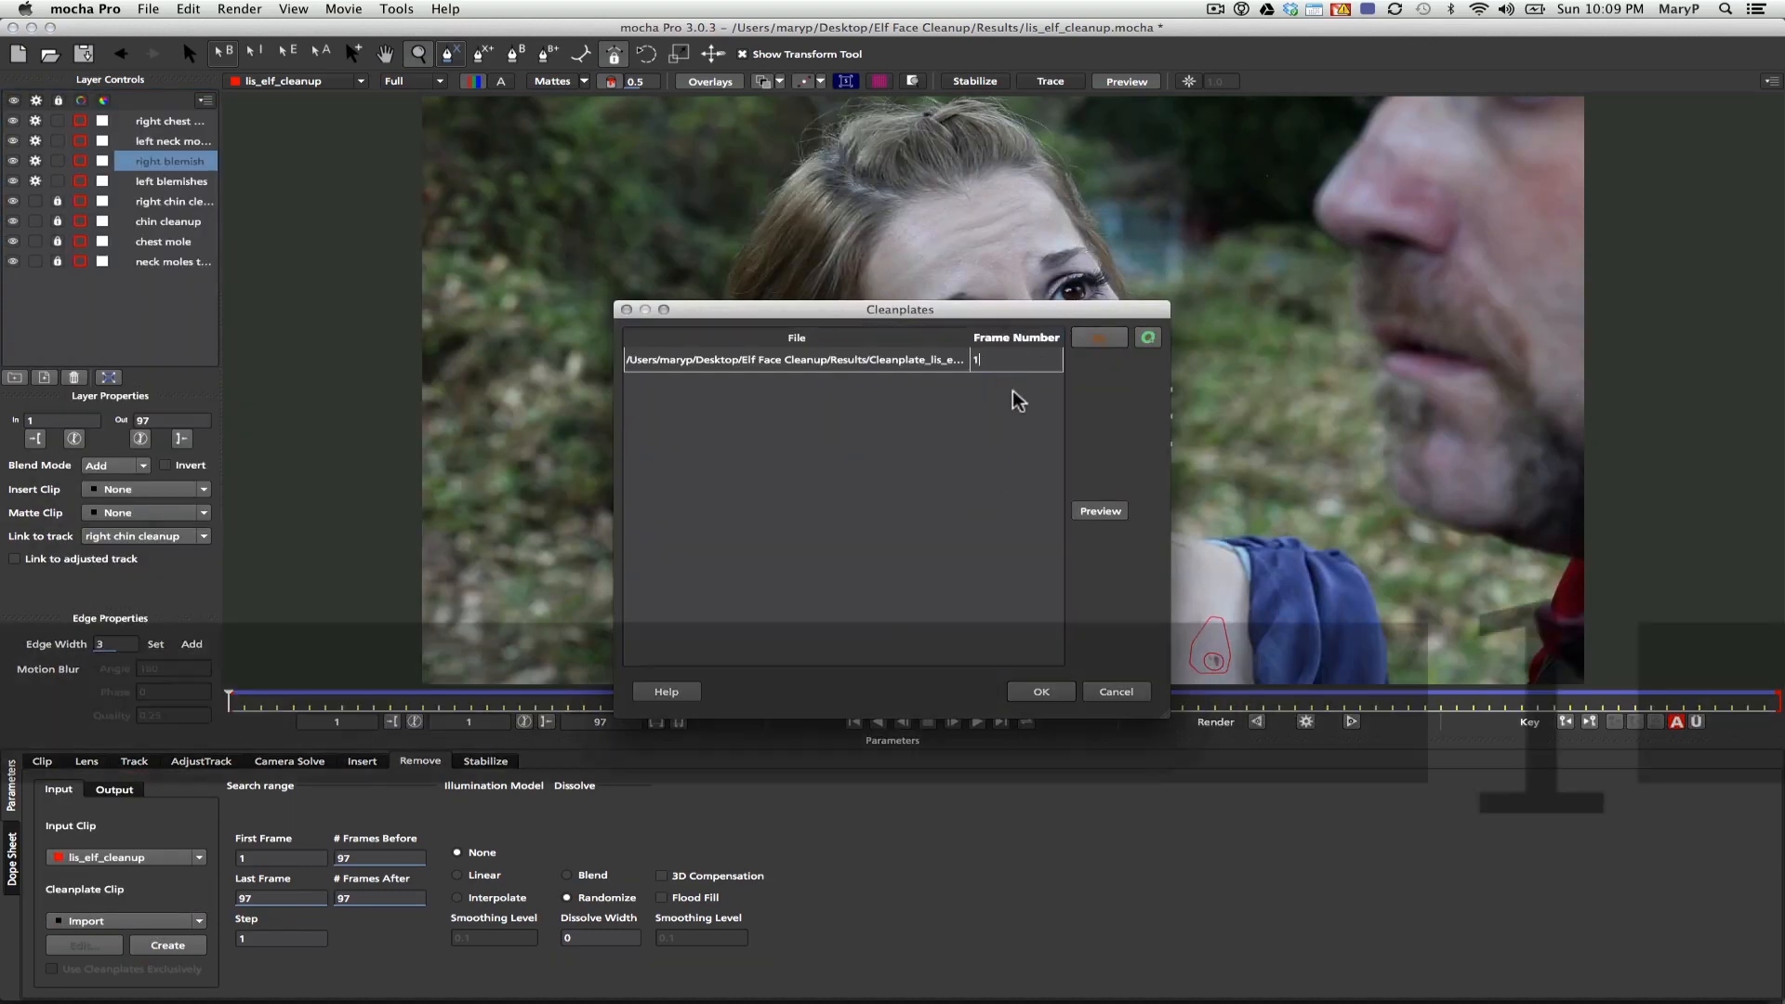
left_click(1037, 693)
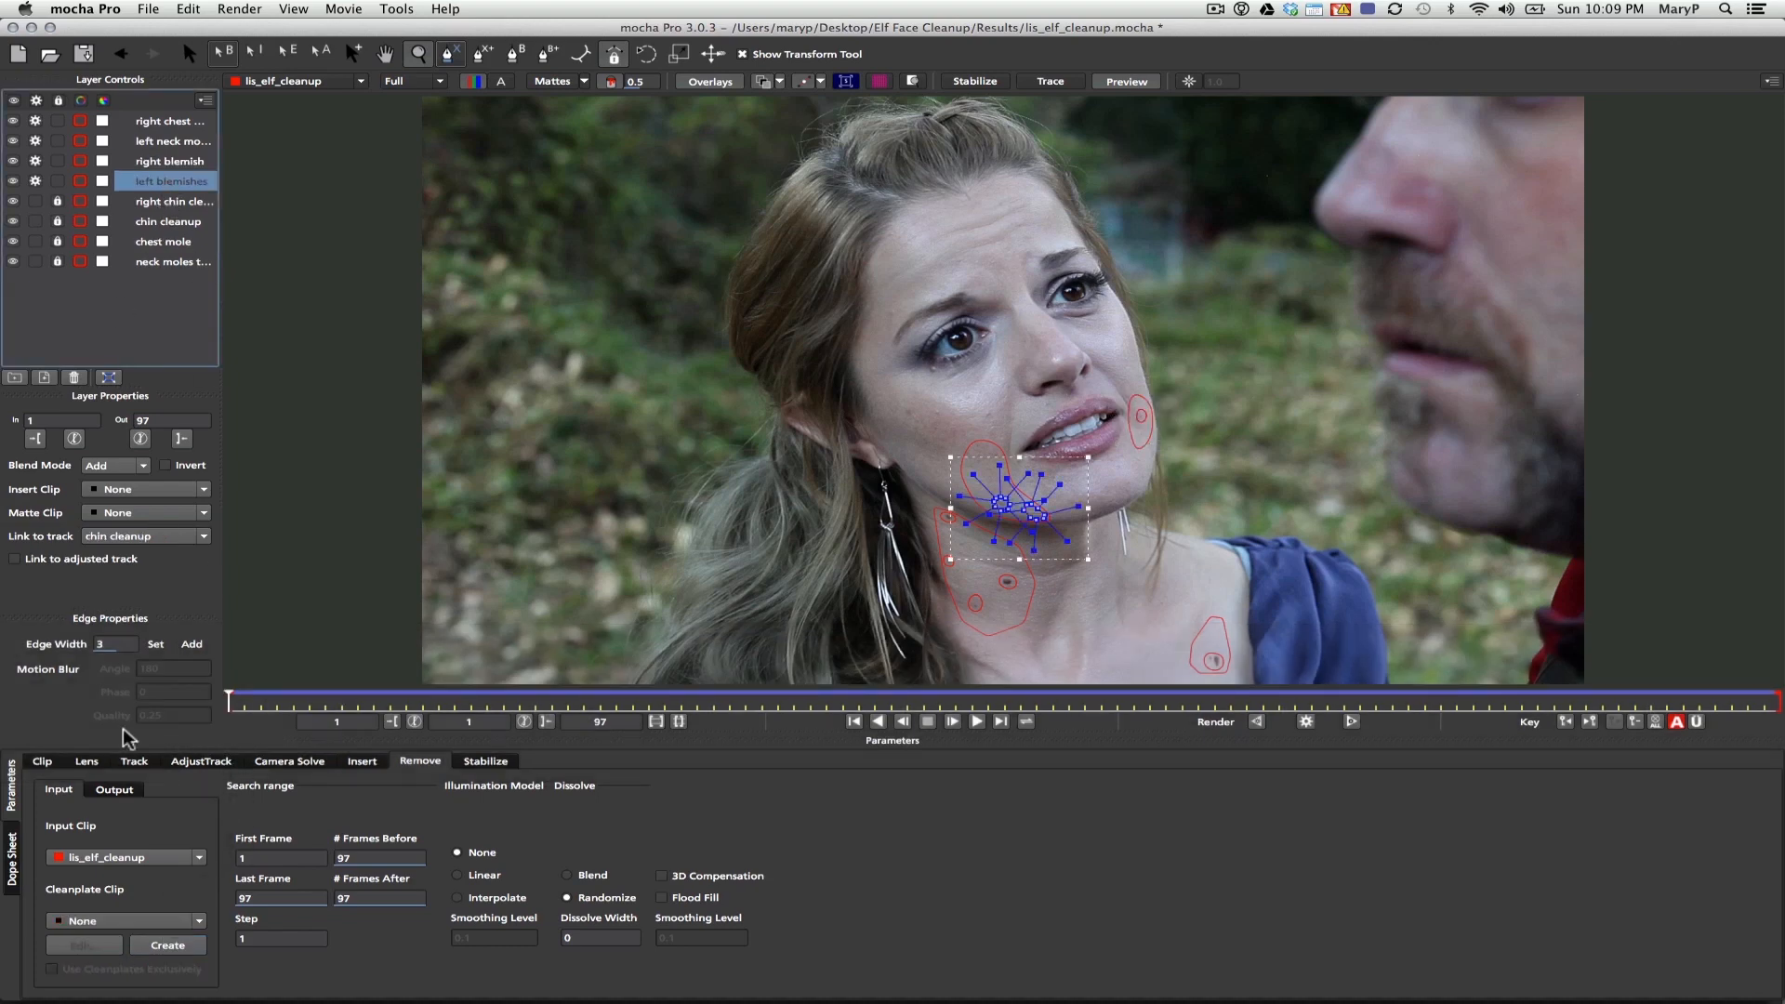
Import the same clean plate TIFF for the left blemishes layer, assign its frame number and clear the layer selection
left_click(163, 925)
left_click(144, 781)
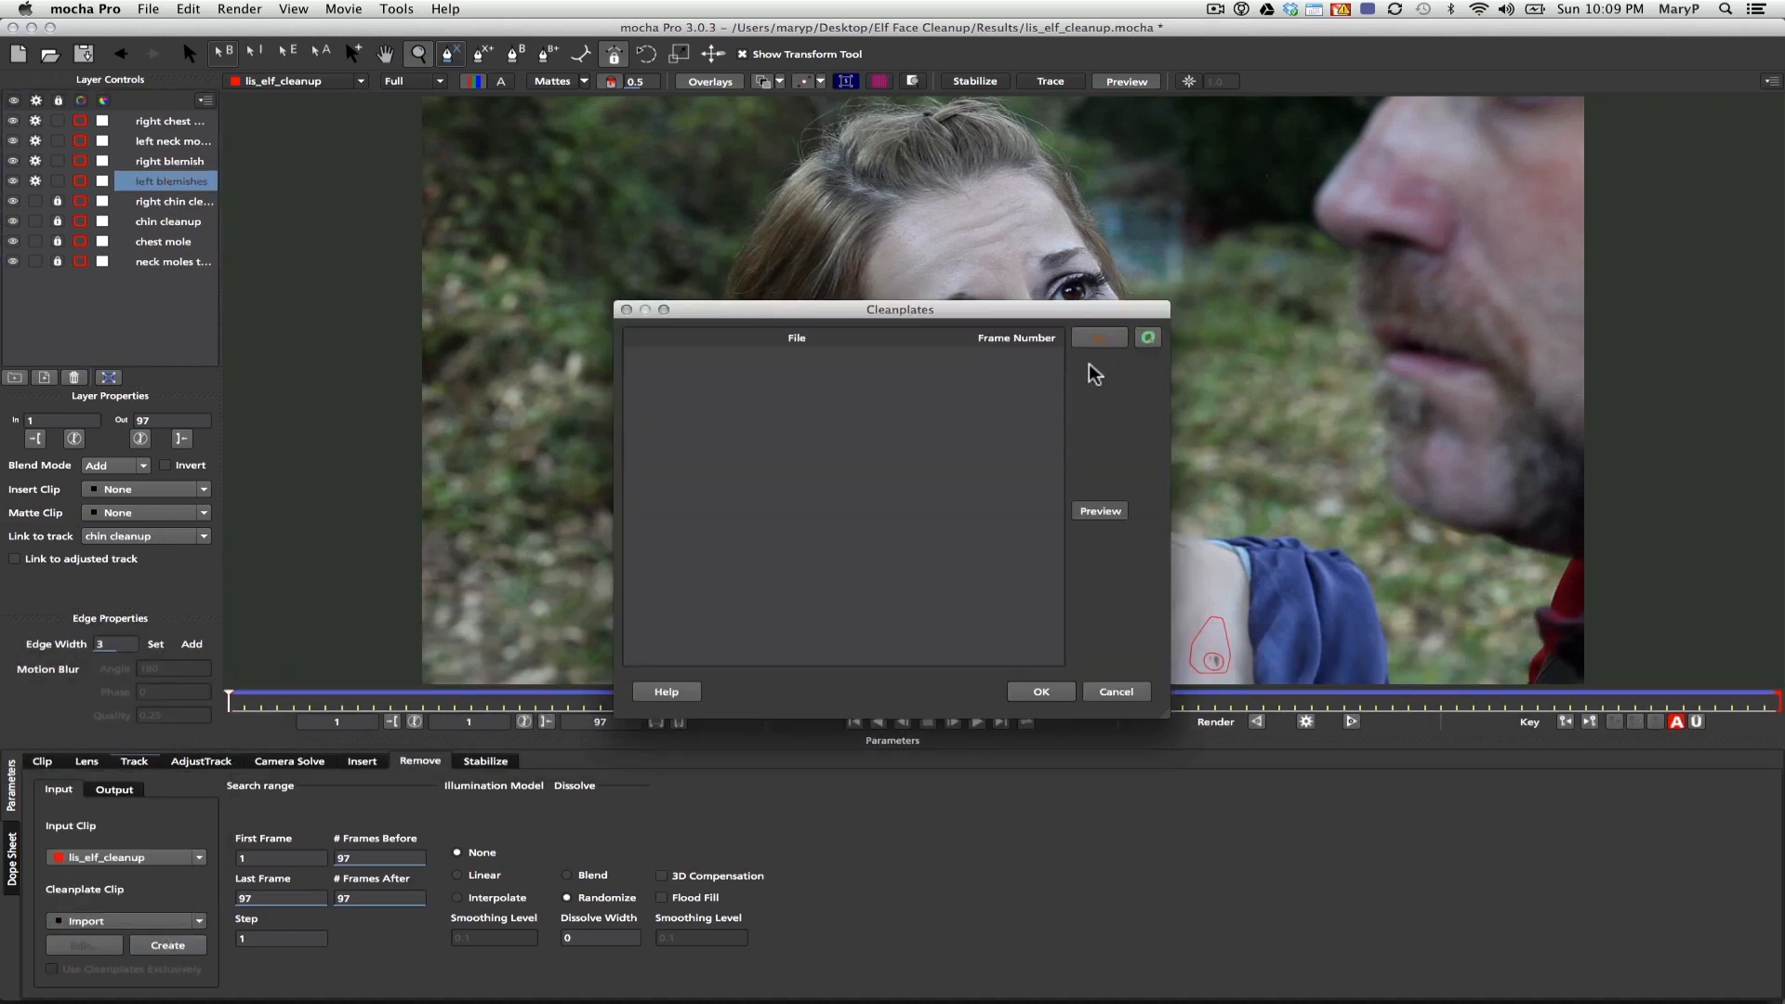
left_click(1662, 710)
double_click(1021, 360)
left_click(1032, 691)
key("s")
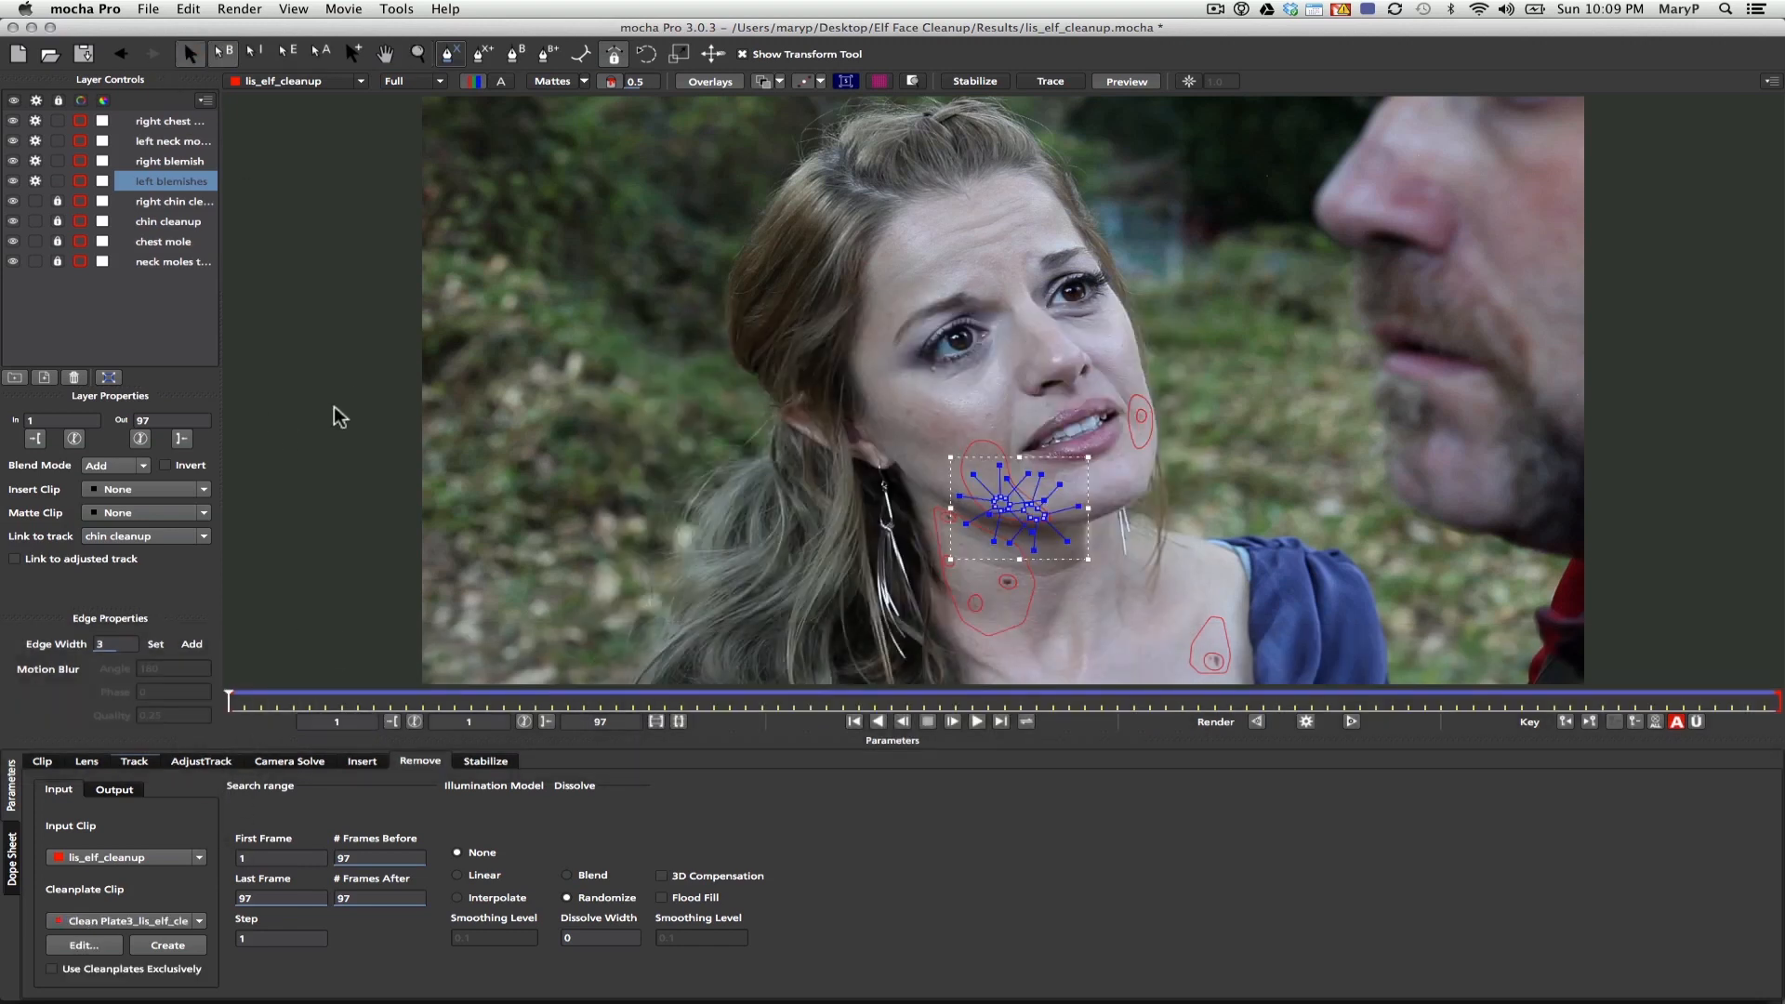
left_click(333, 400)
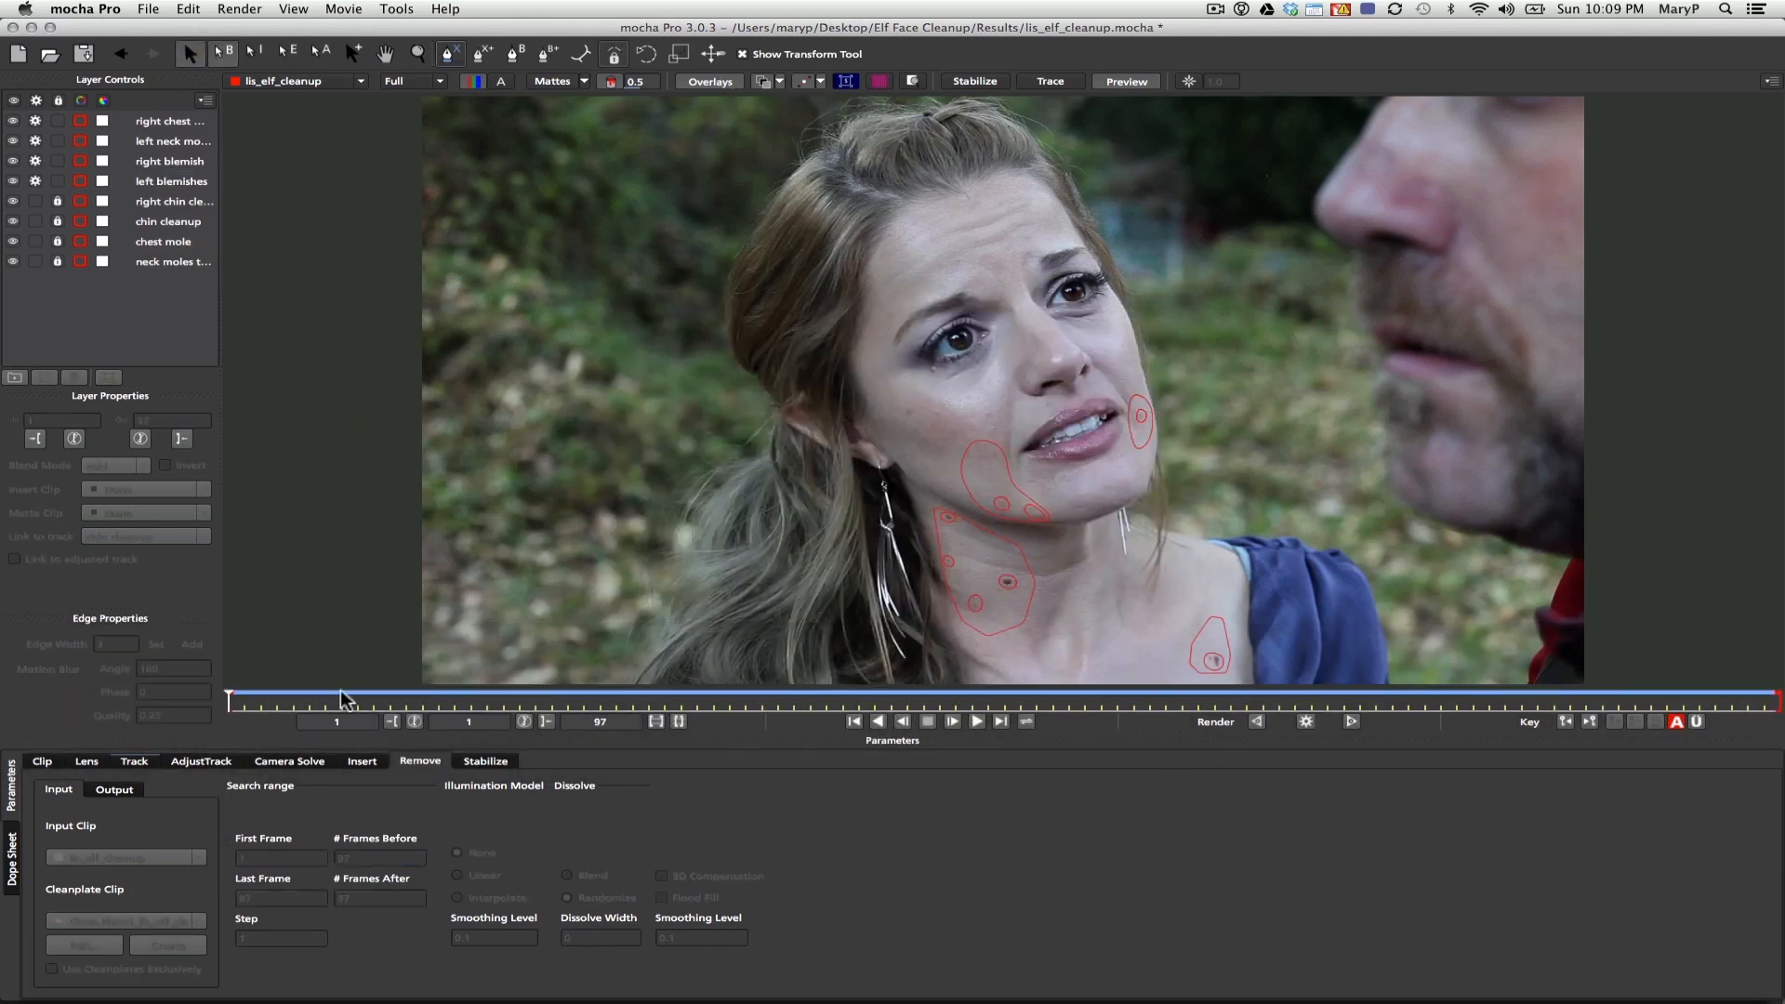
Set the Remove illumination model to Linear for the right chest mole, left neck molesx, right blemish and left blemishes layers
left_click(170, 122)
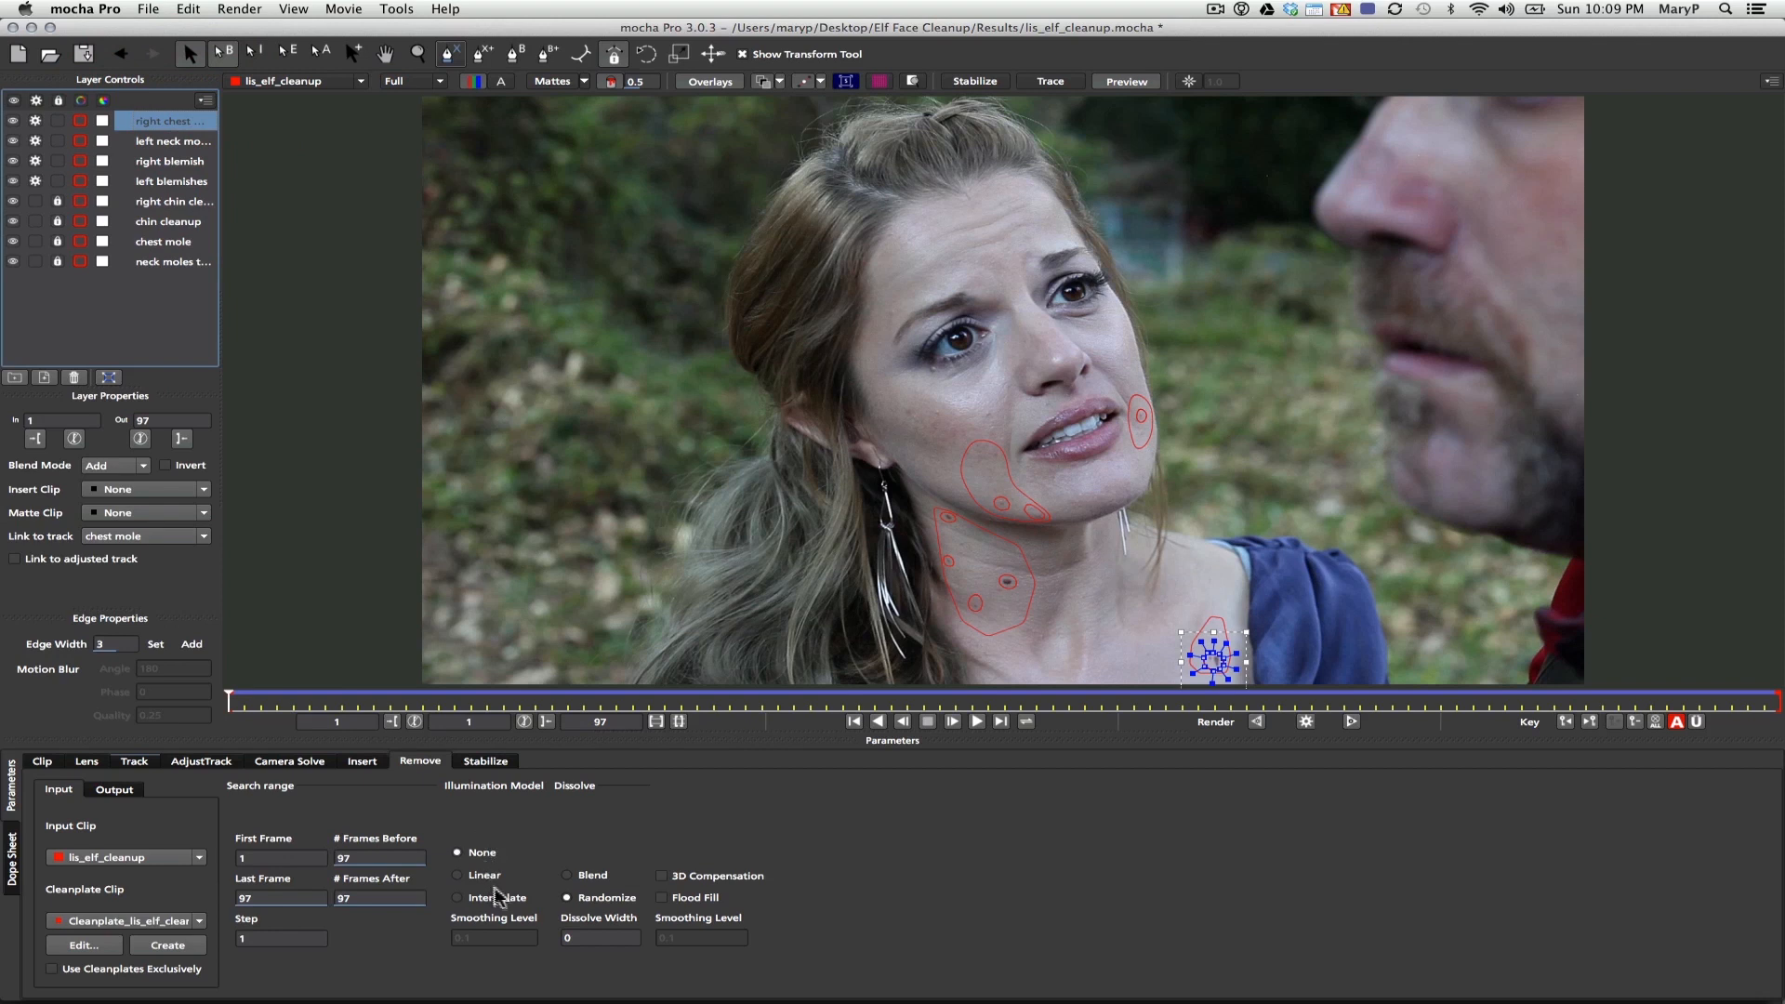
left_click(163, 145)
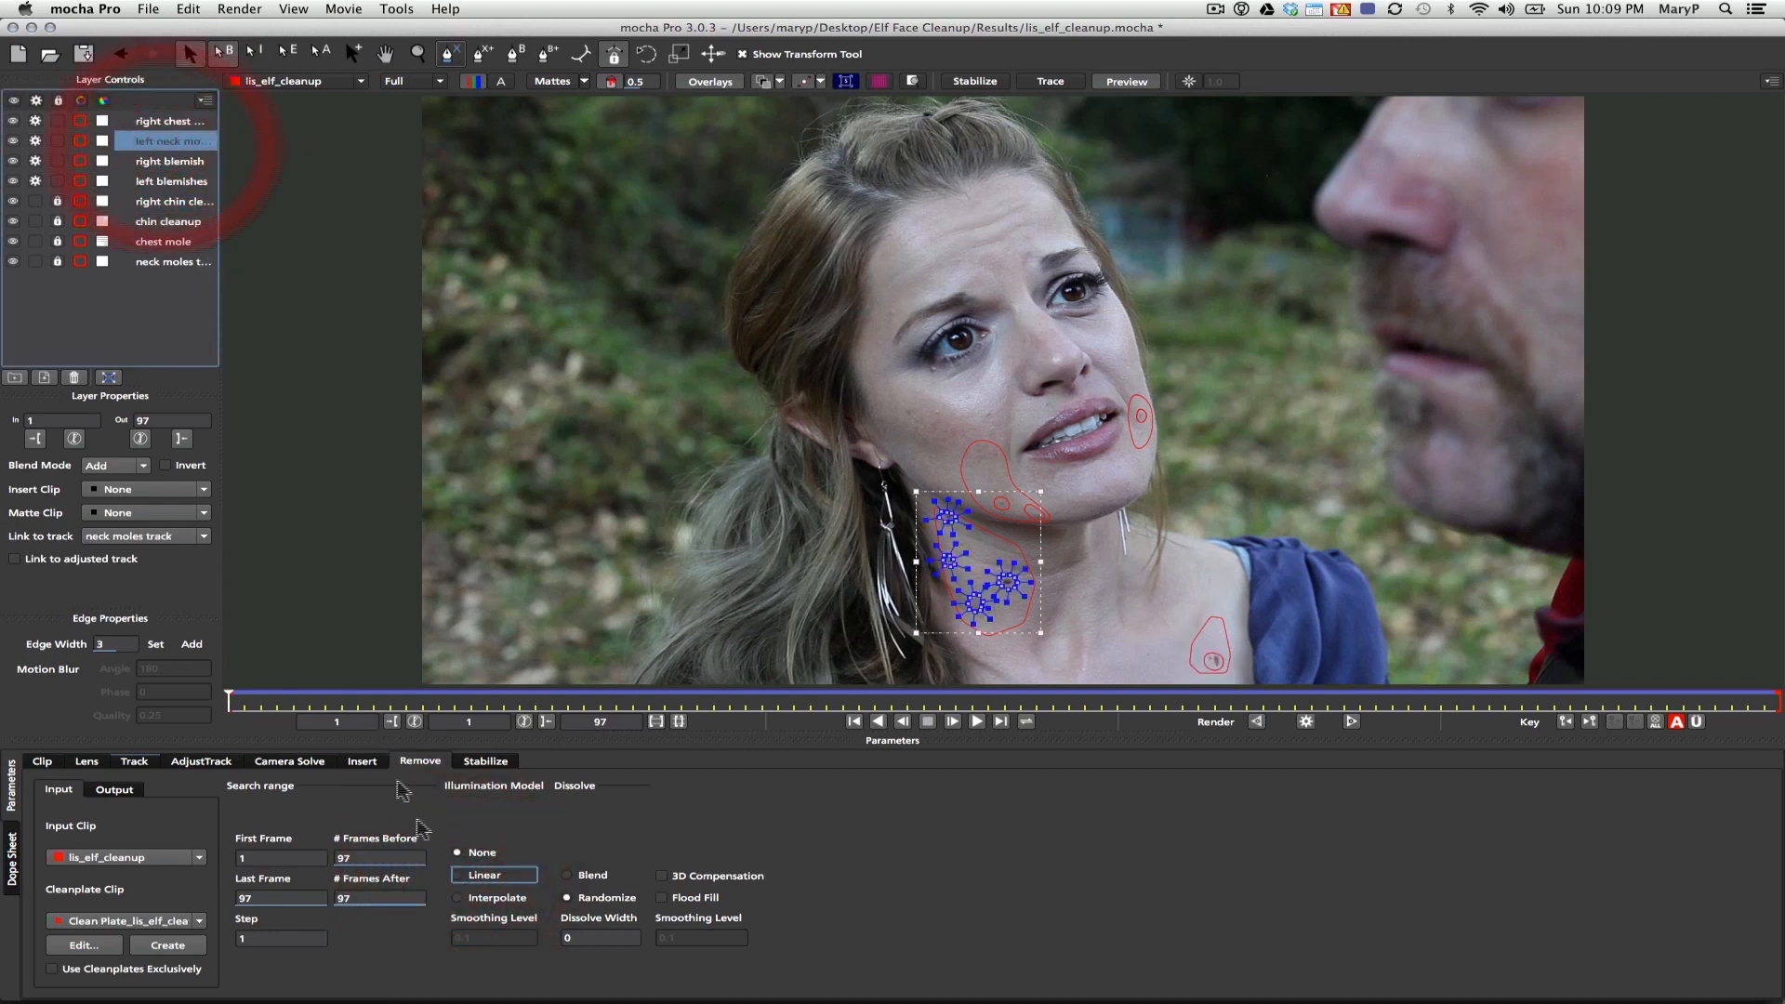
left_click(172, 162)
left_click(179, 184)
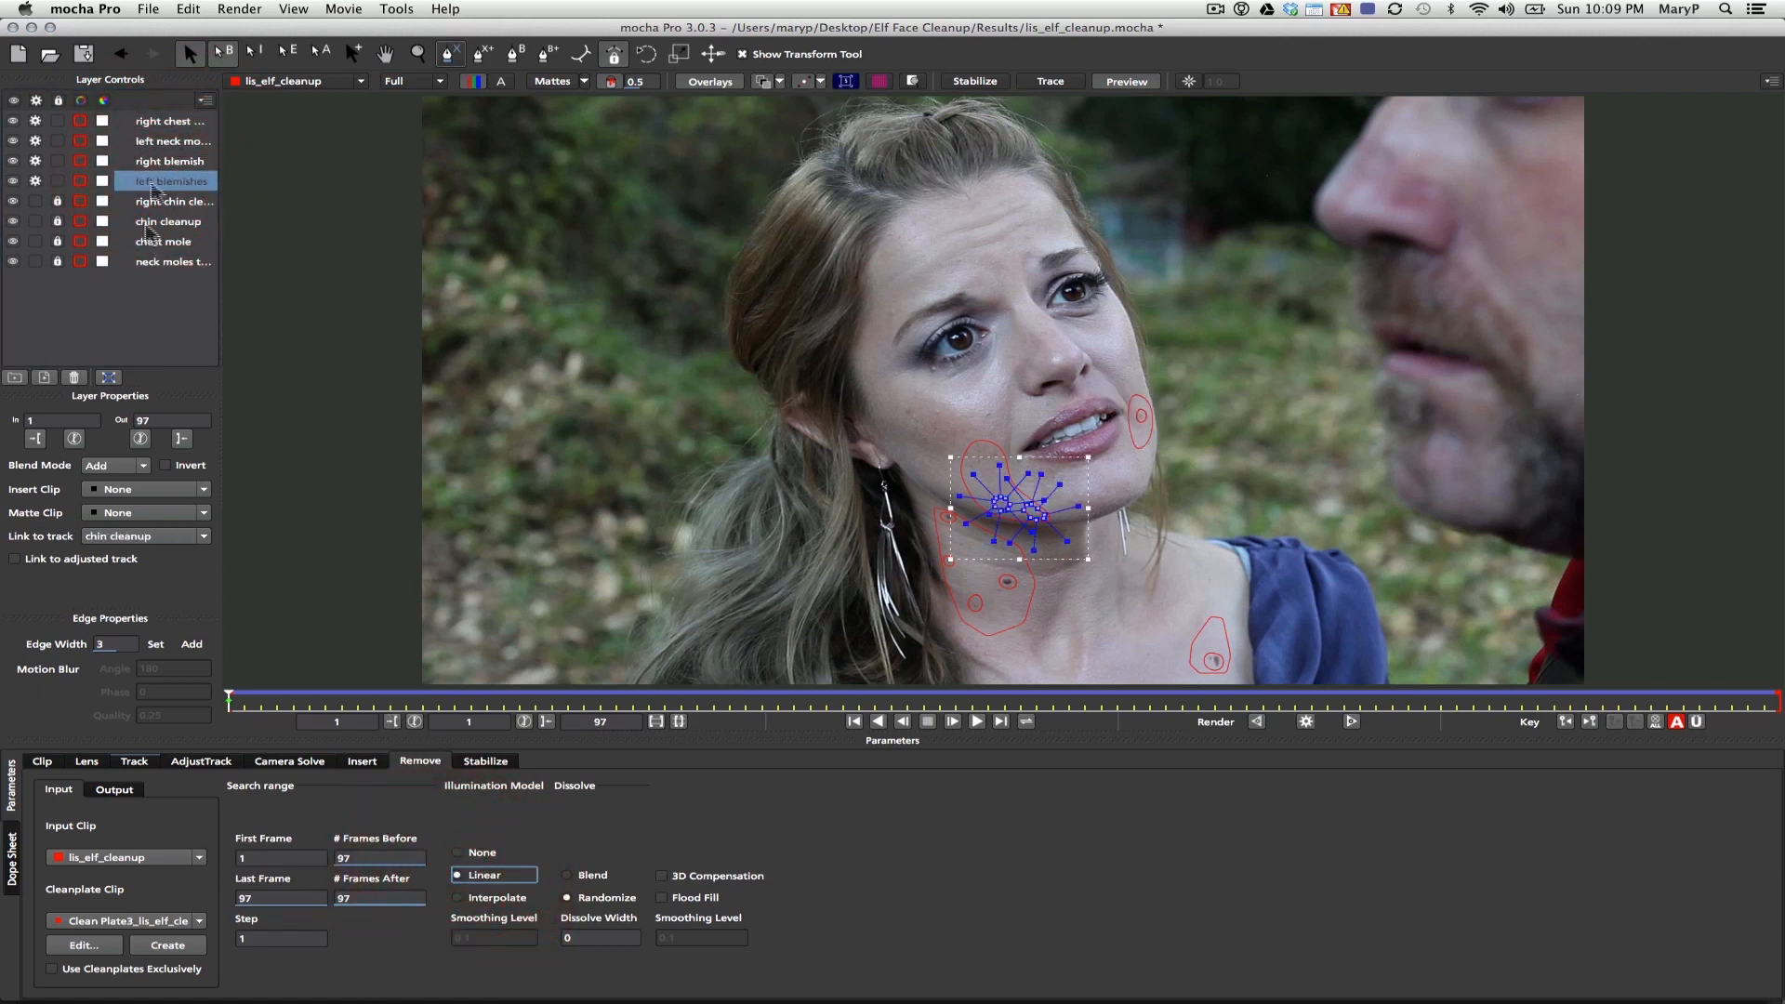
Enable exclusive clean plate use for the right chest mole, left neck molesx, right blemish and left blemishes layers, and clear the selection
left_click(173, 124)
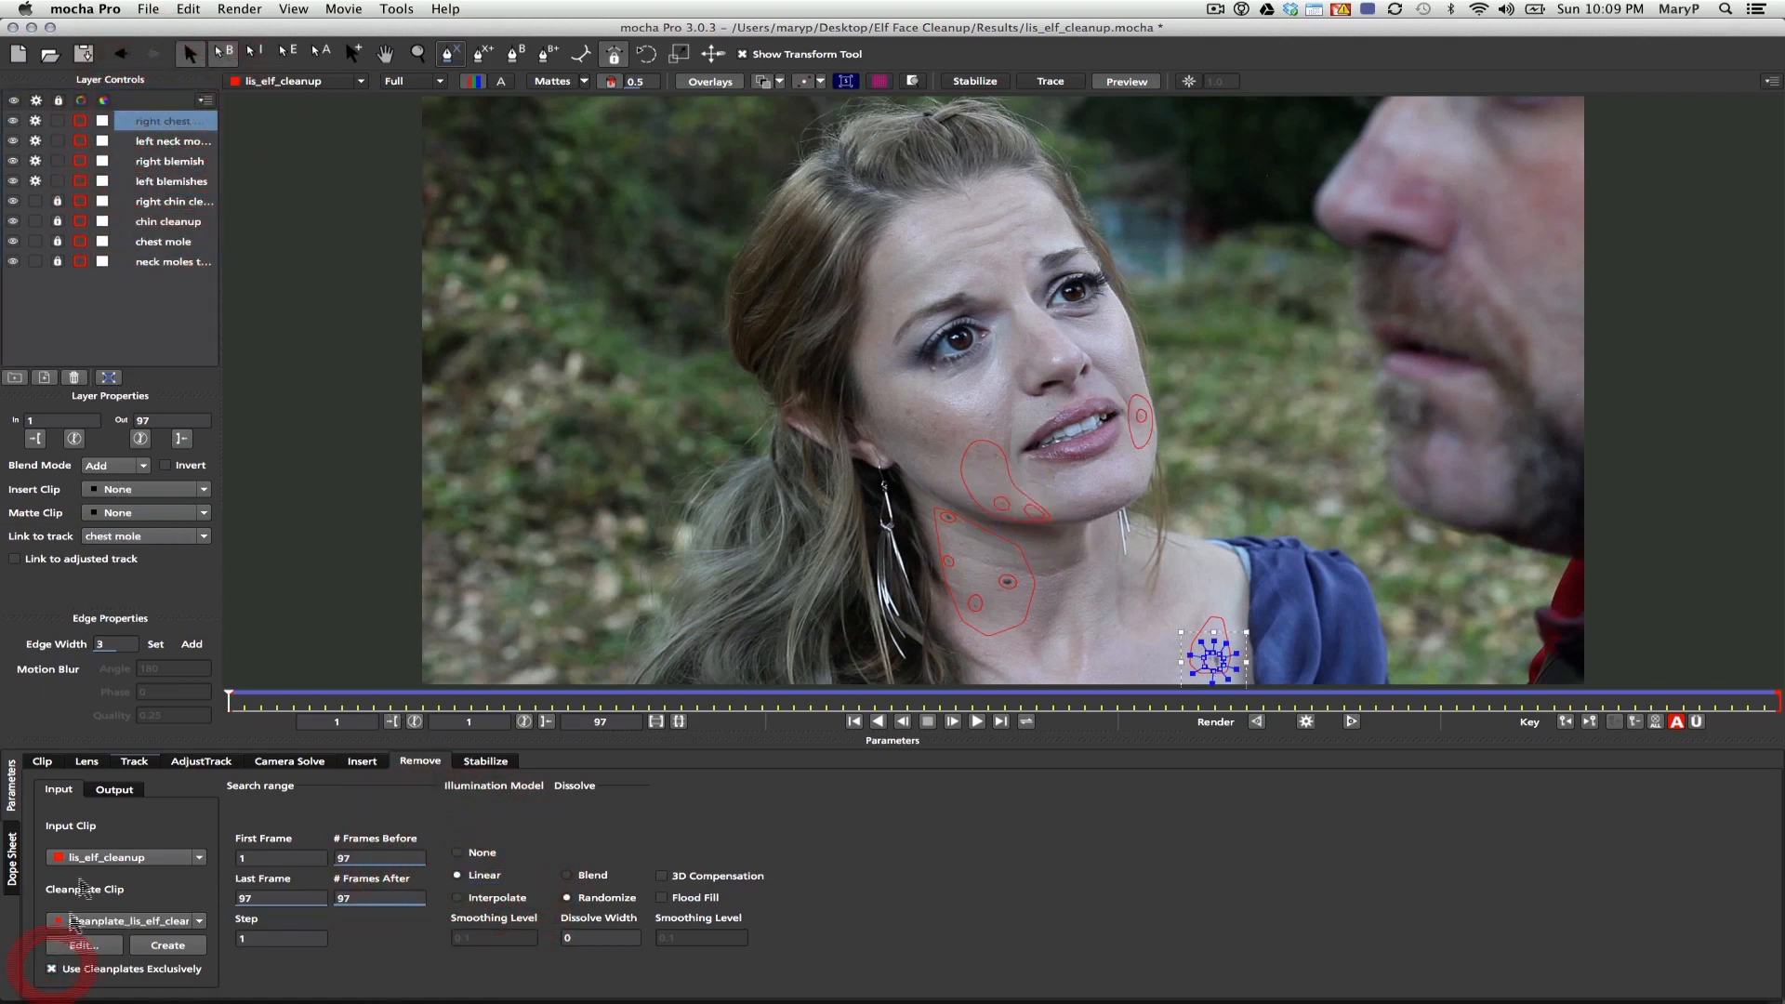
left_click(172, 143)
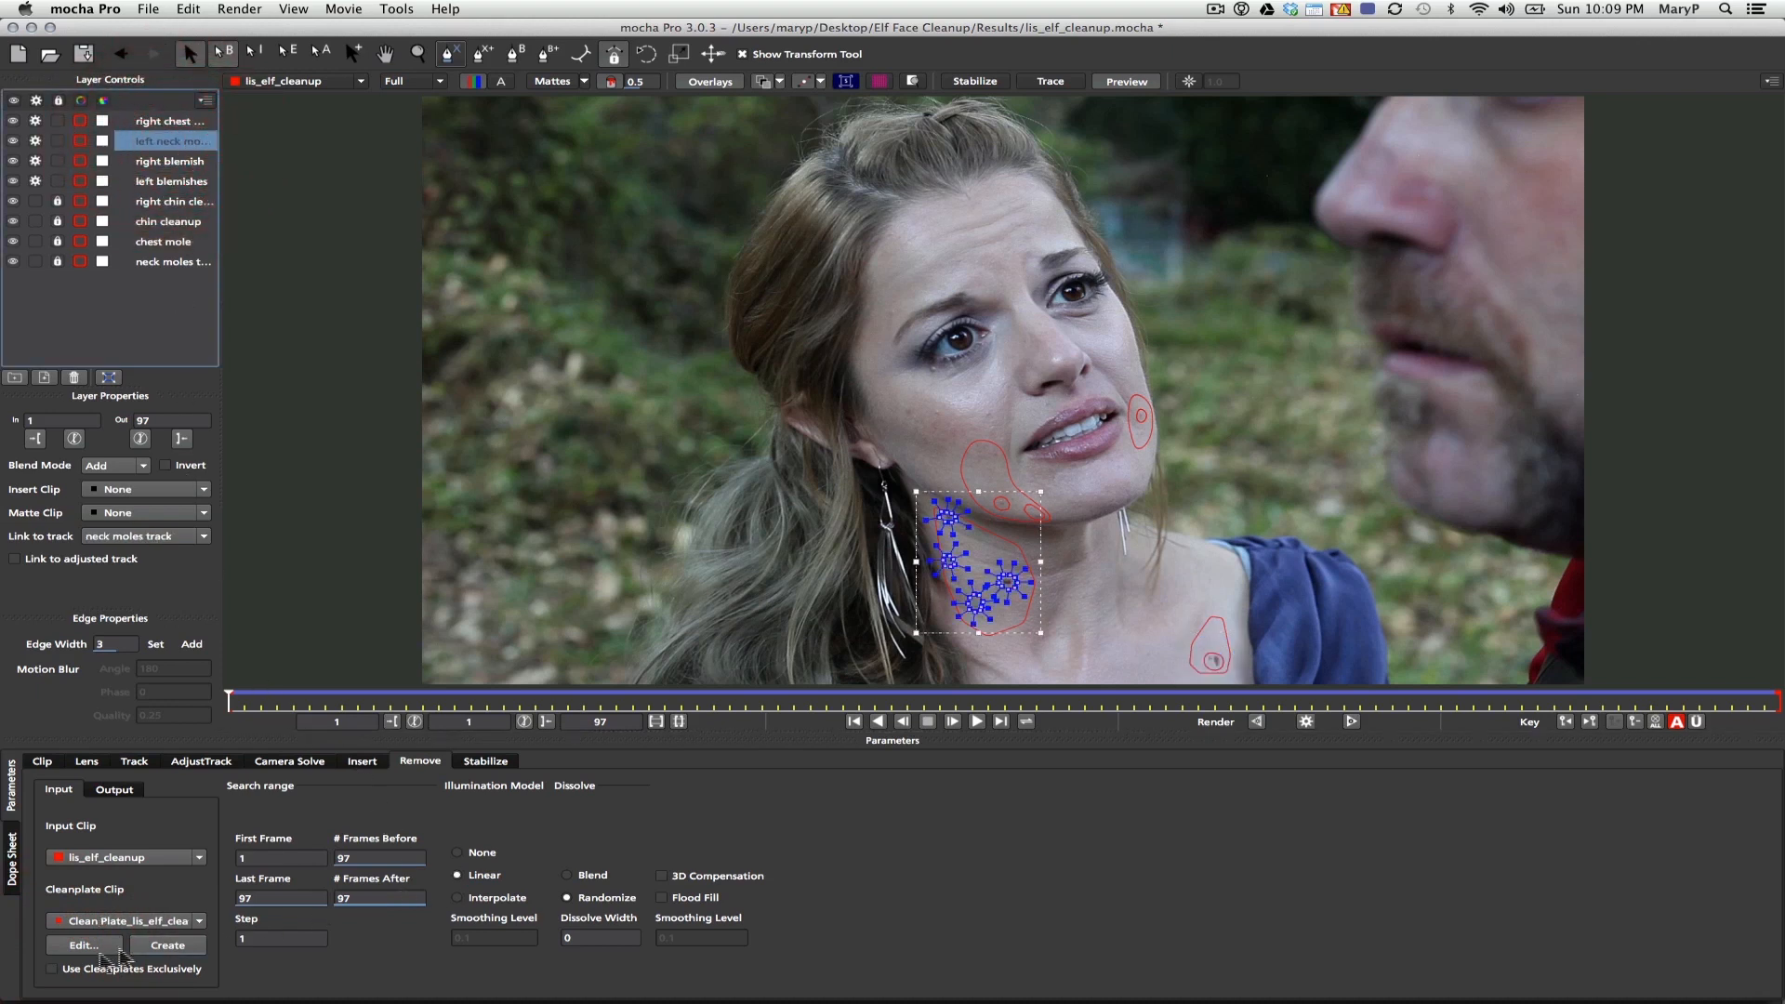
left_click(168, 162)
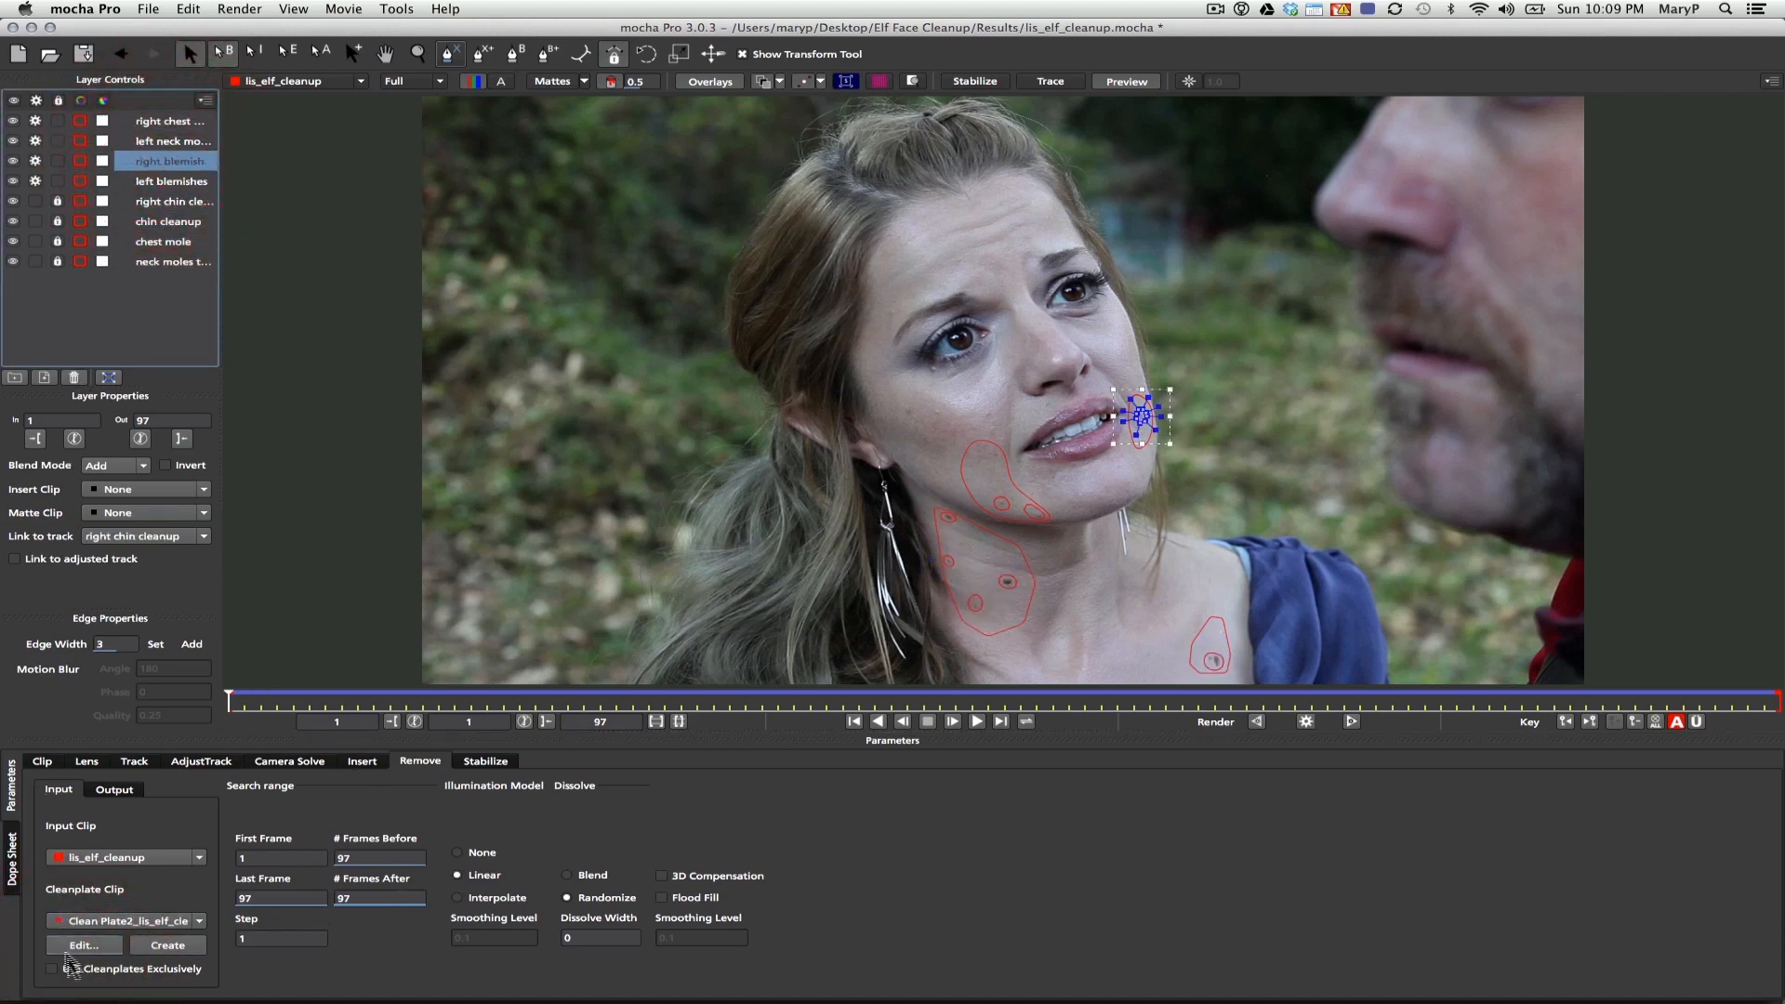
left_click(183, 183)
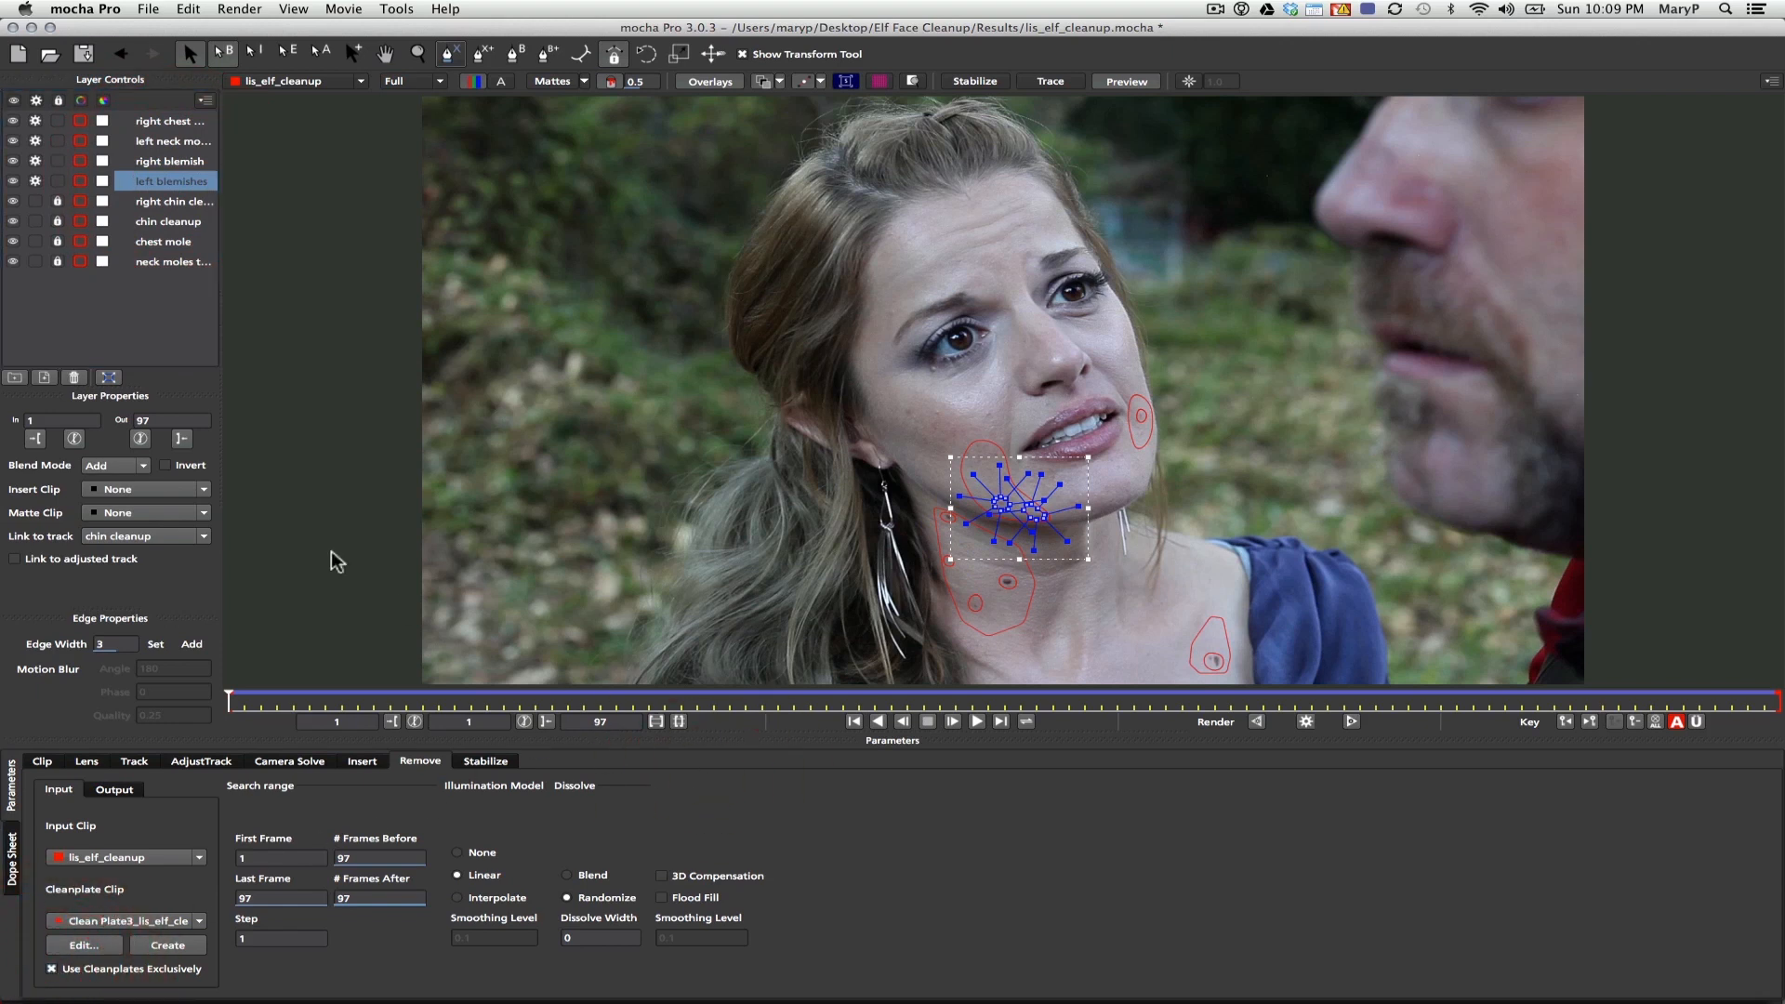
left_click(817, 684)
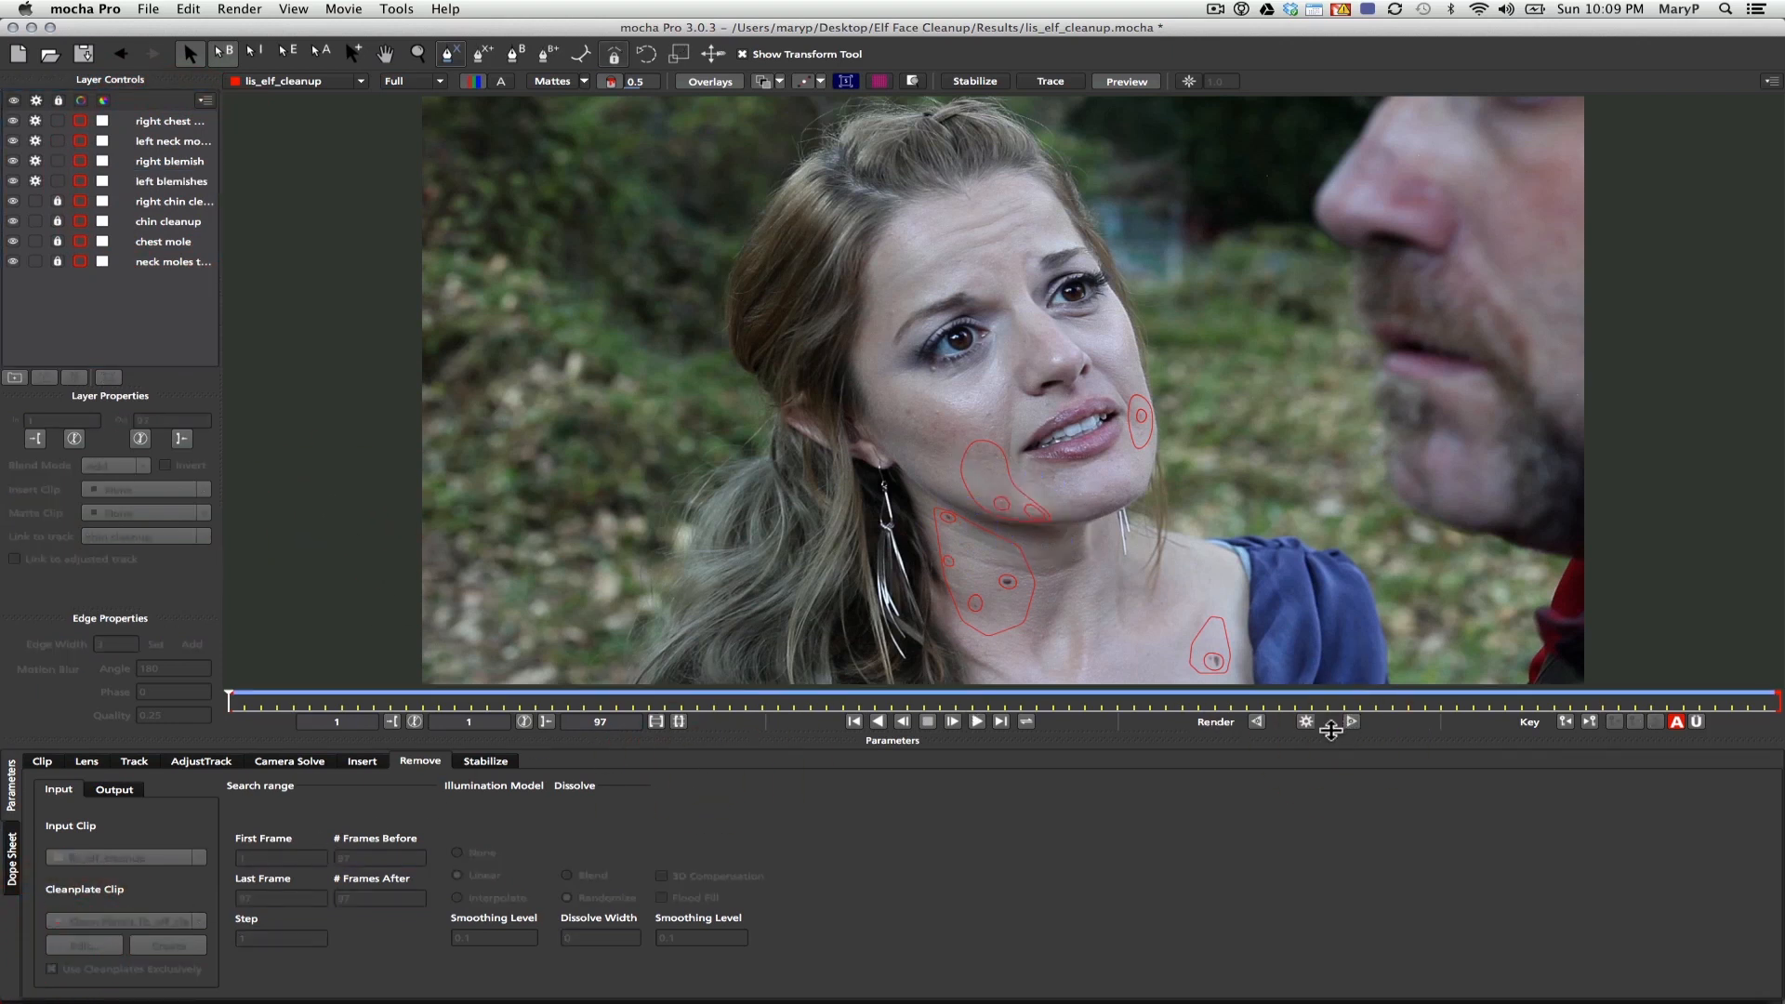
Render the mole and blemish removal forward through the clip, check the cleaned face at the first frame and save the project
left_click(155, 123)
left_click(1350, 721)
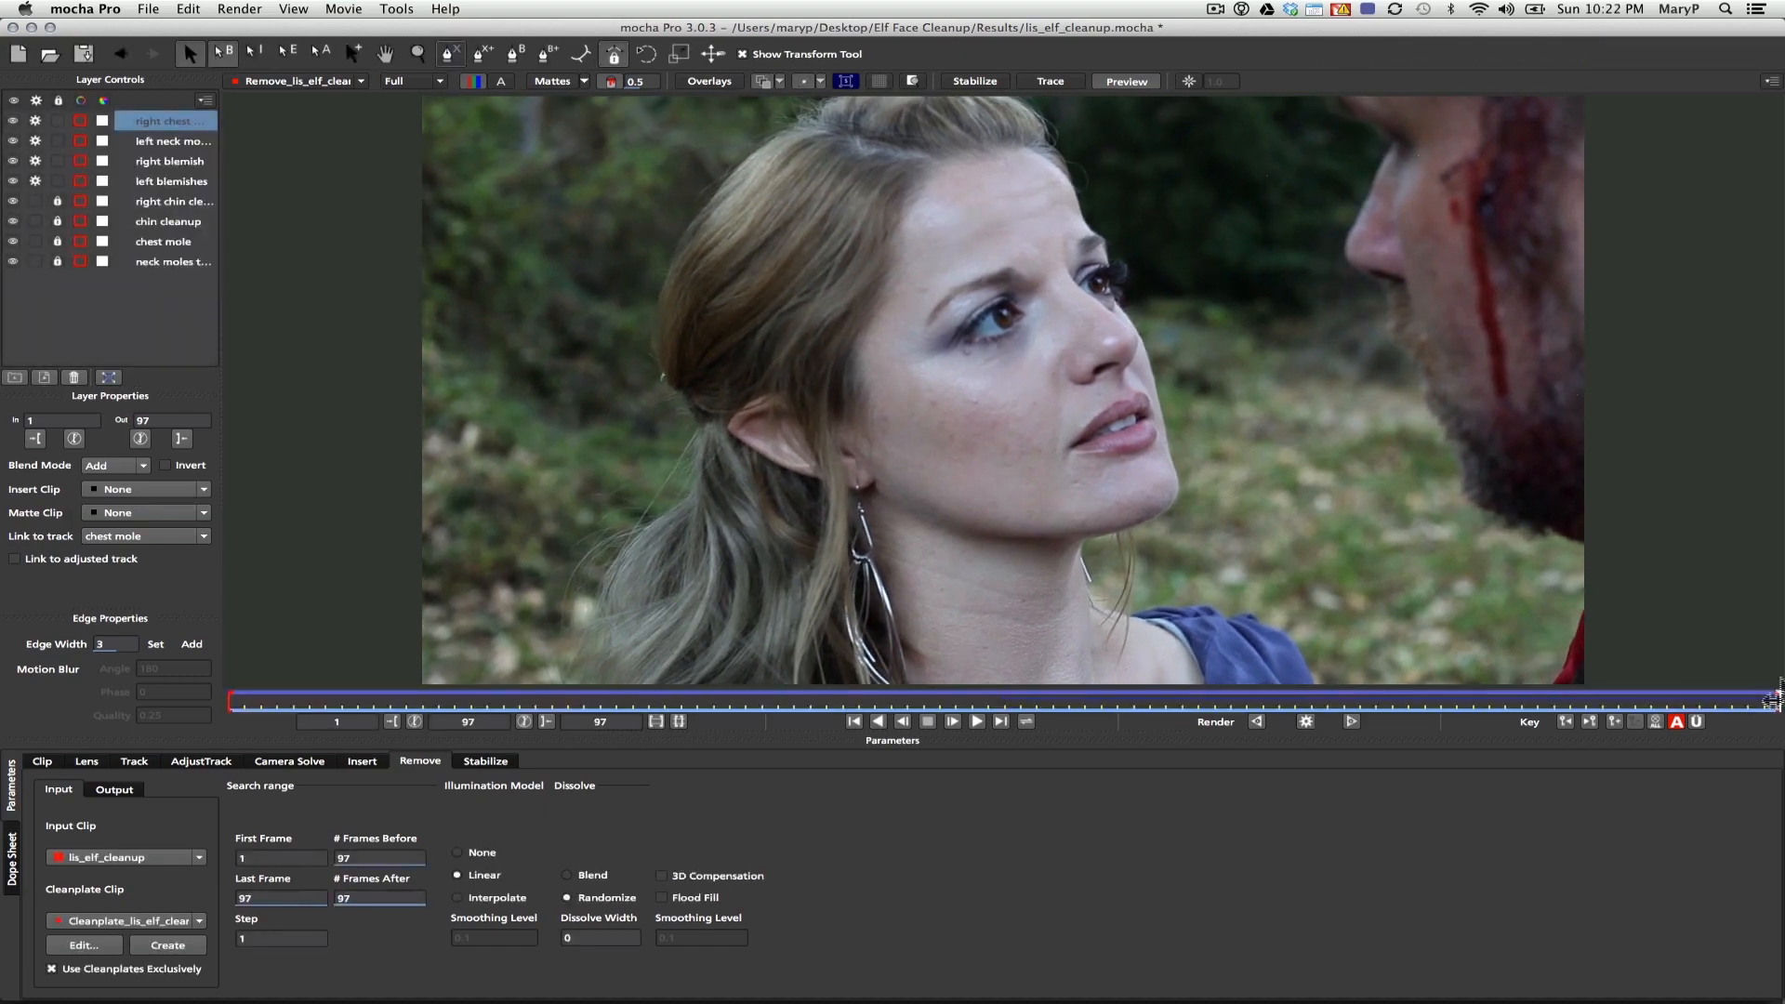
left_click_drag(1772, 702, 71, 716)
key("z")
left_click_drag(494, 144, 609, 316)
key("x")
left_click_drag(223, 690, 874, 663)
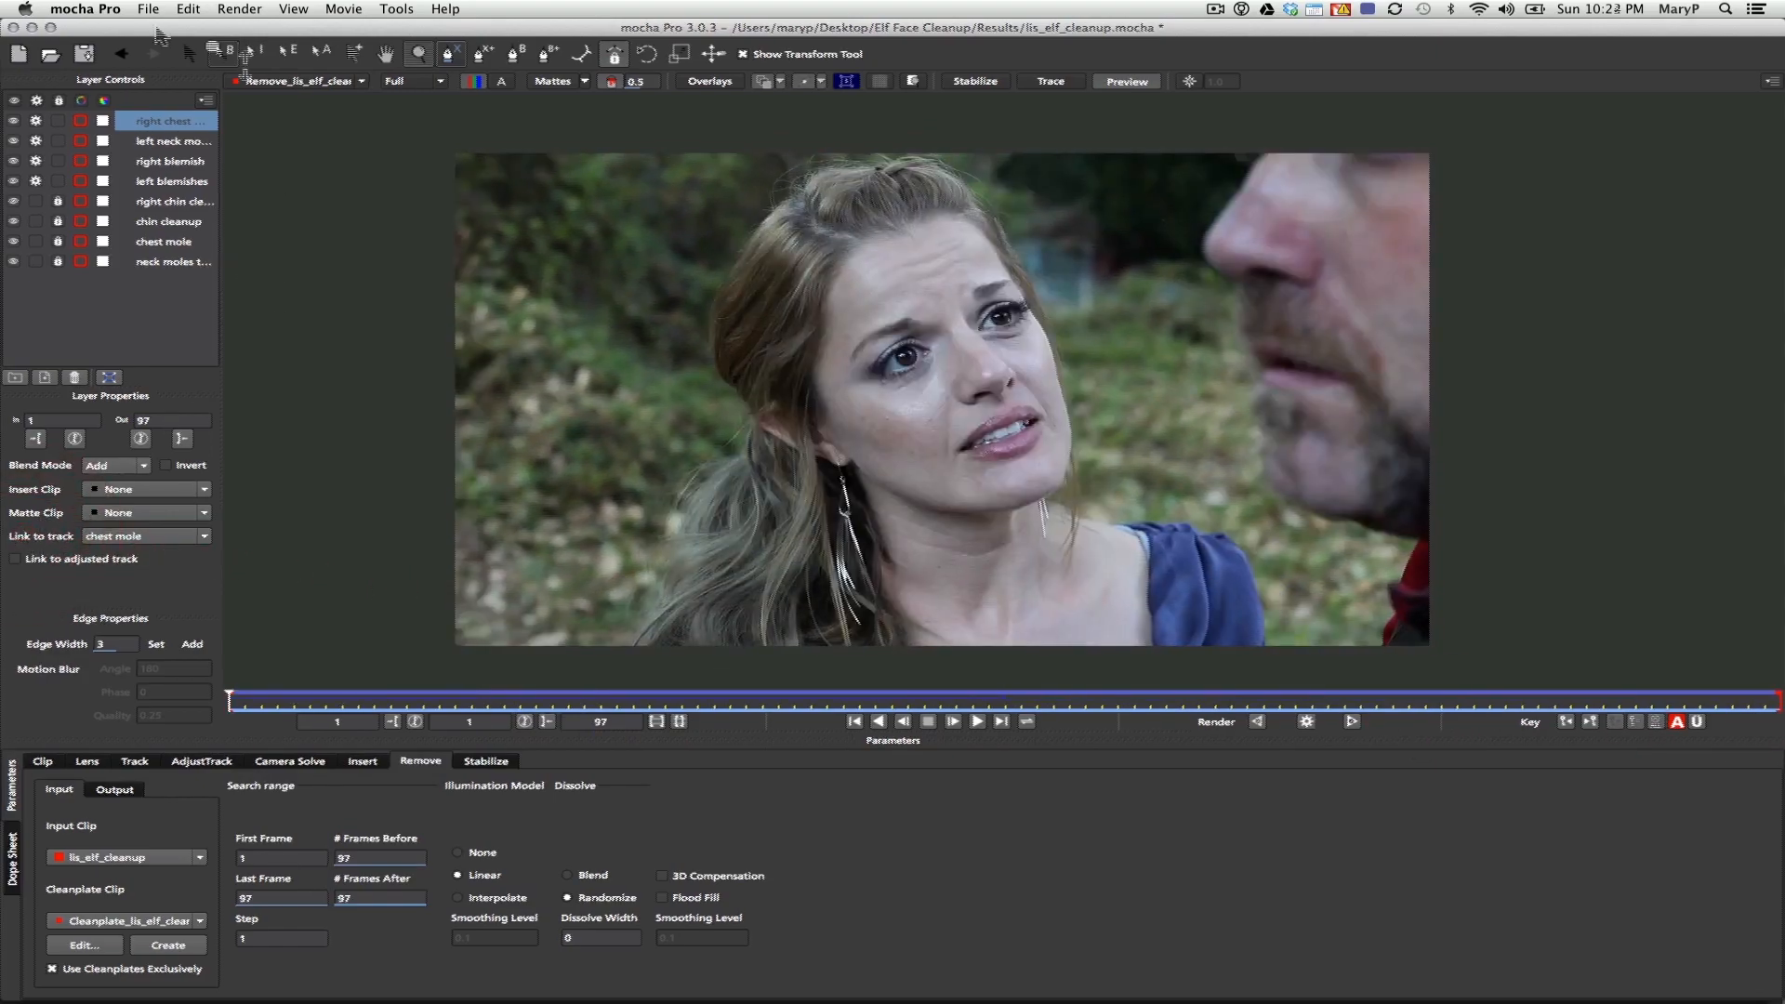
left_click(148, 8)
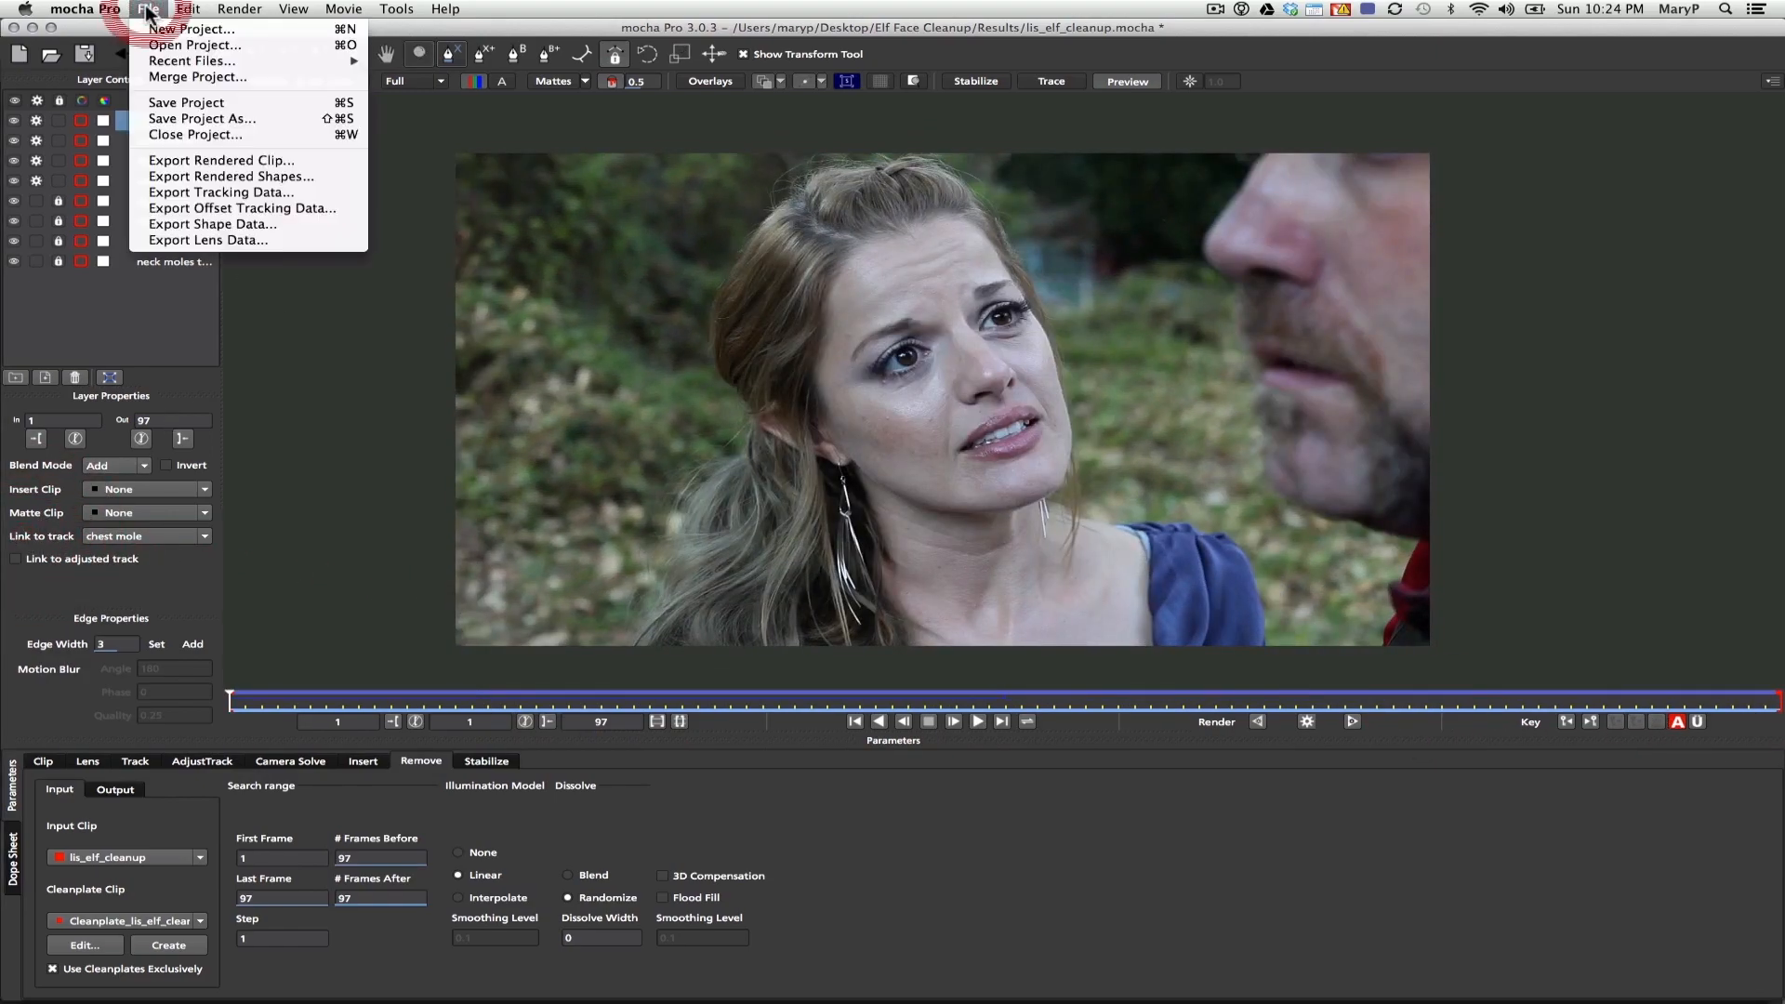
left_click(151, 103)
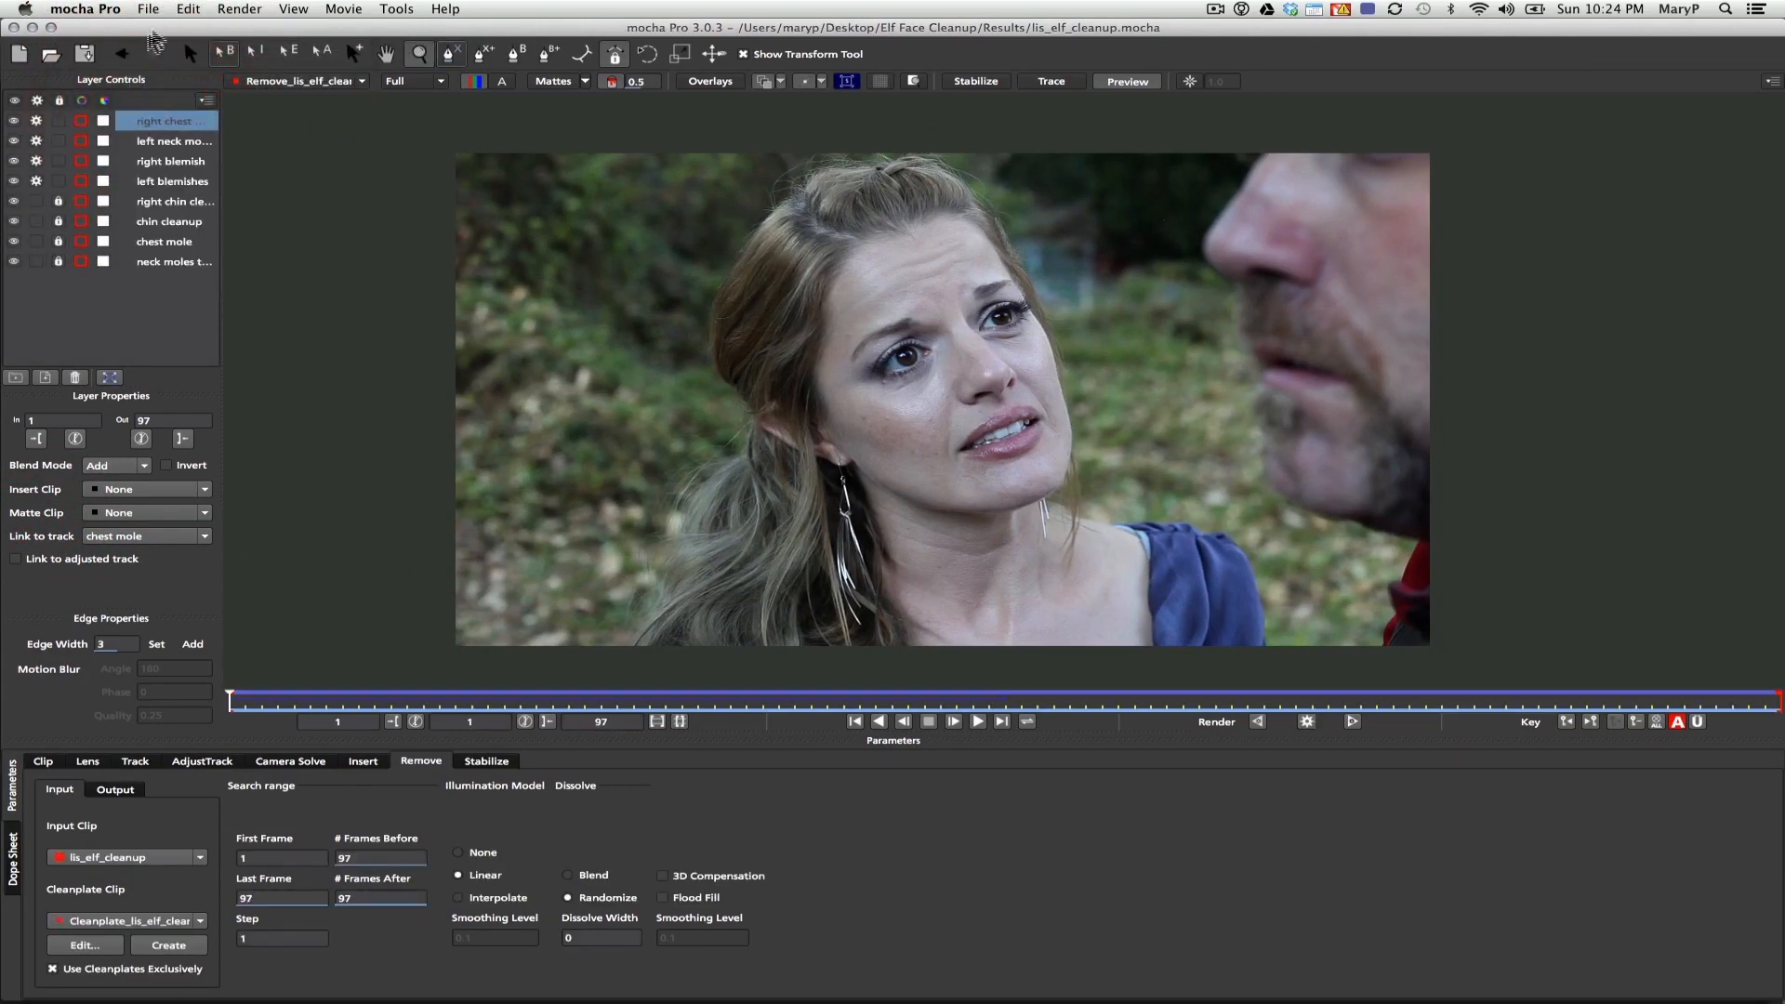
Draw an X-spline around the actress's left cheek, from beside the inner eye down to the jaw, with overlays shown
left_click_drag(937, 499, 898, 403)
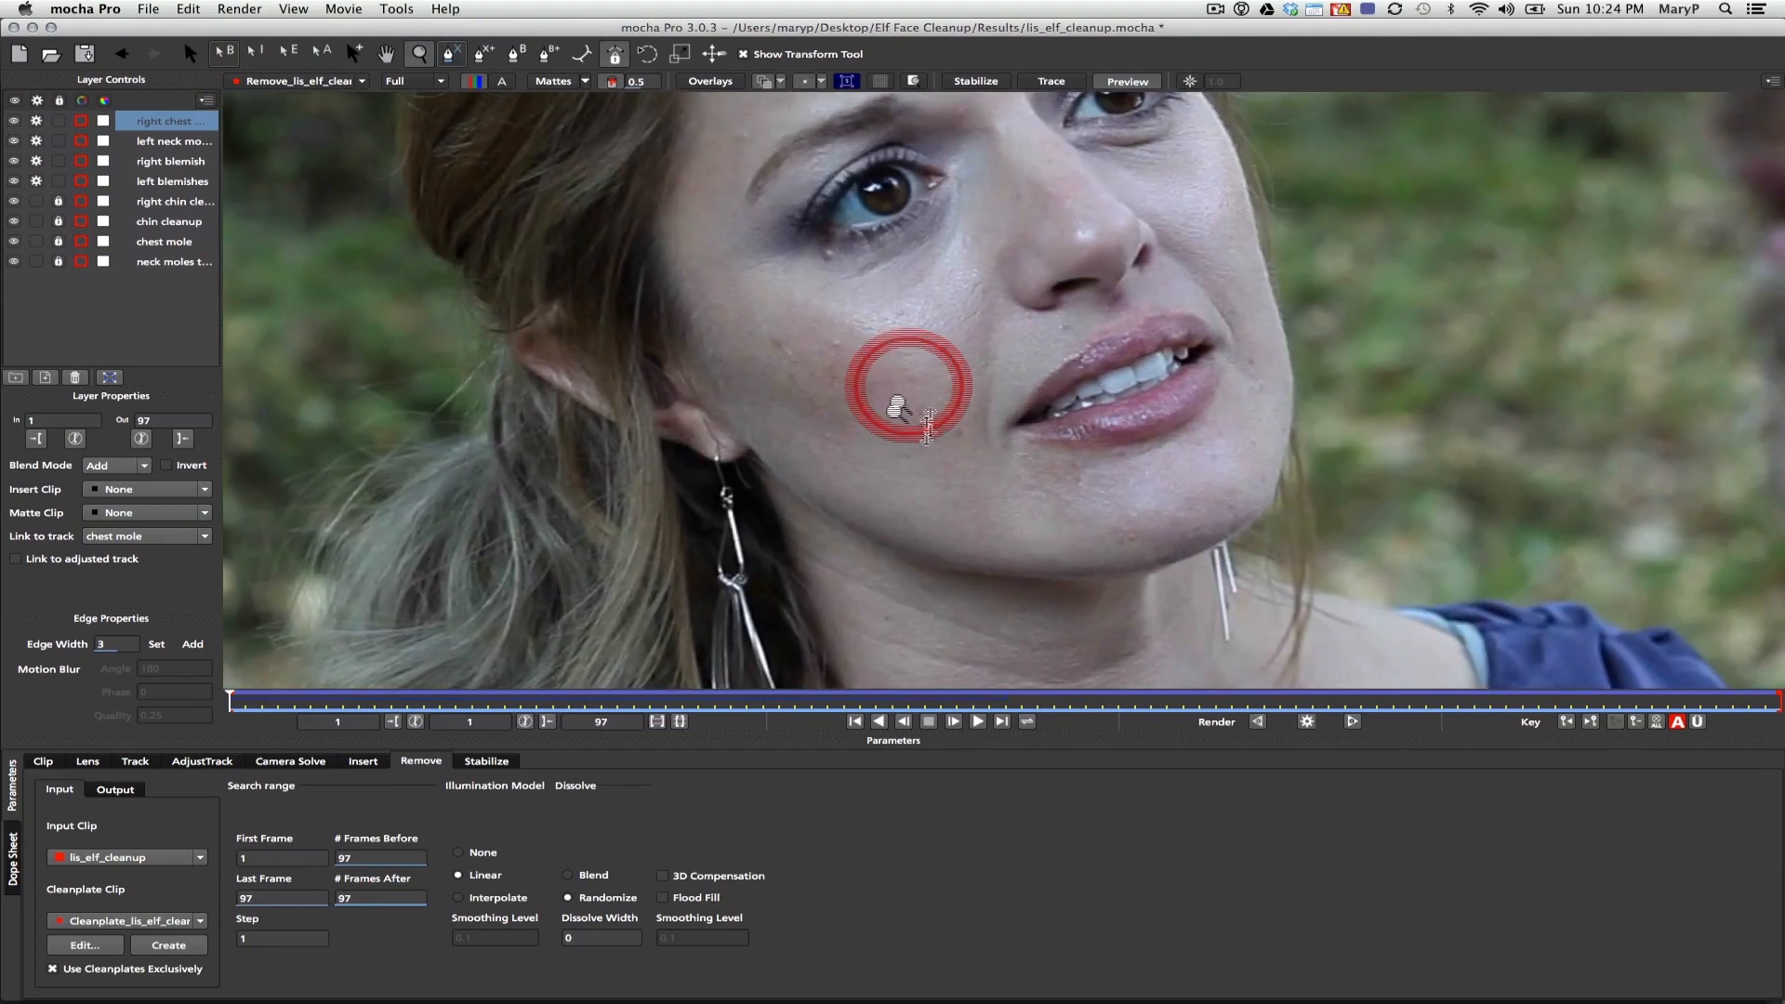
left_click(452, 56)
left_click(704, 289)
left_click(763, 300)
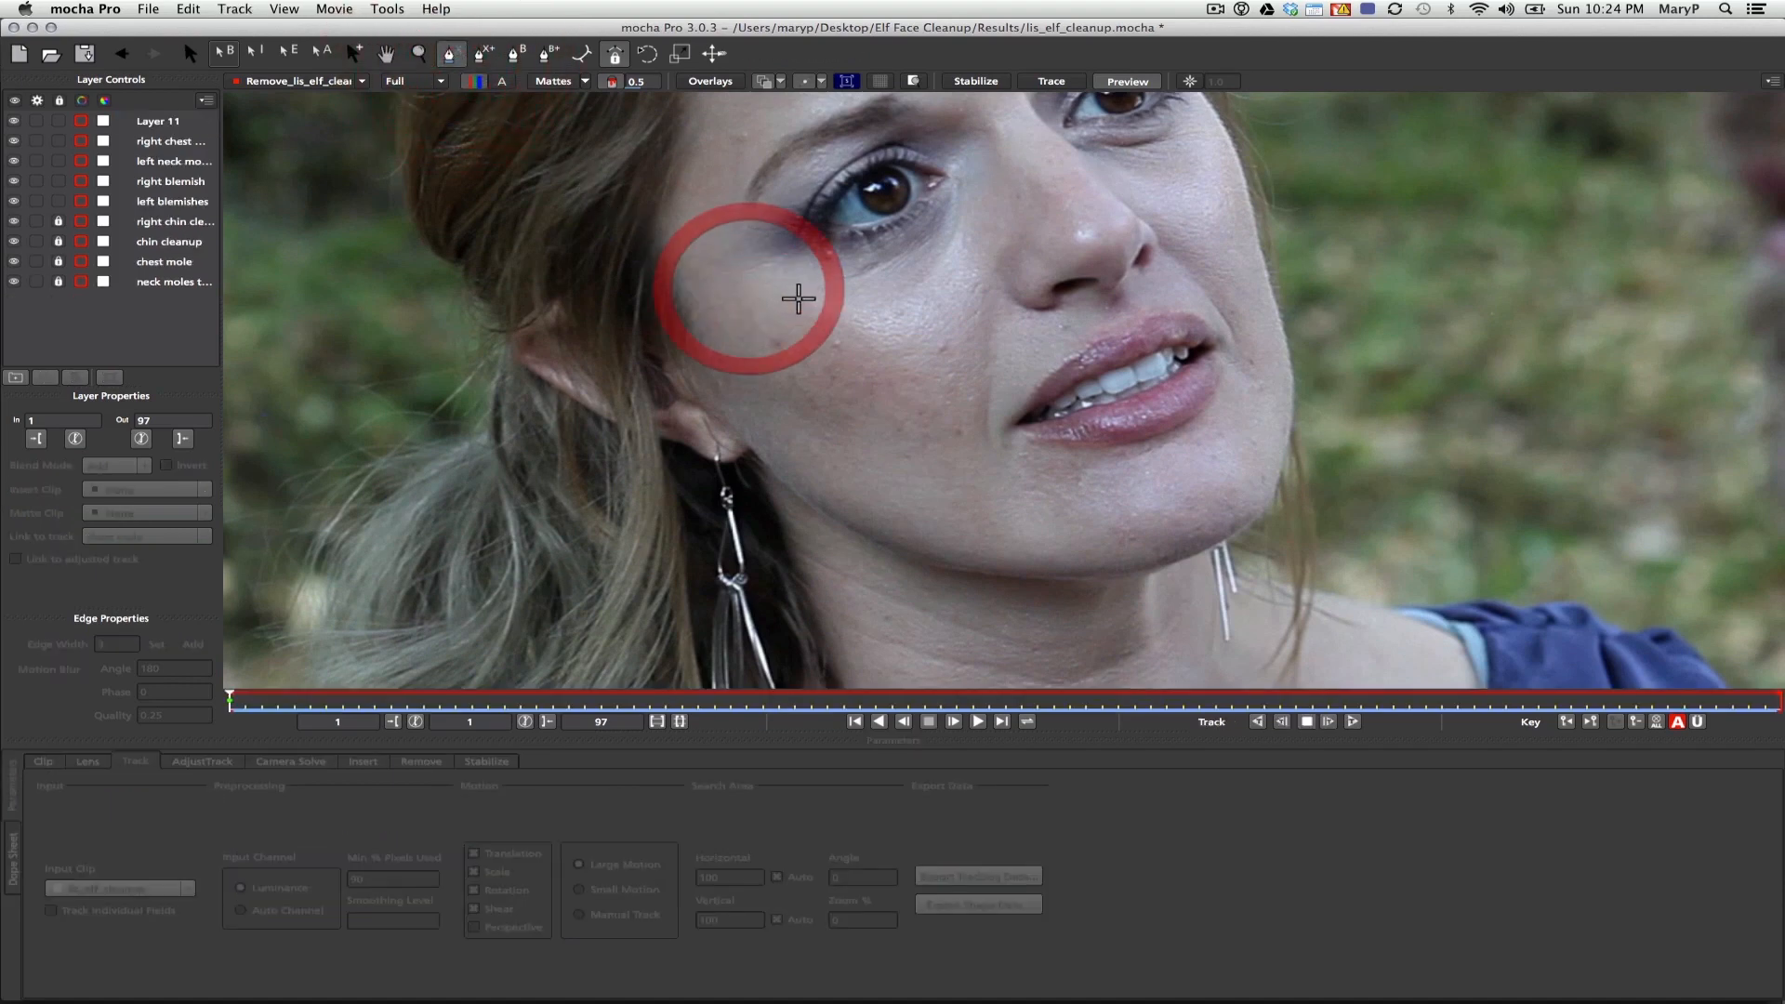
left_click(717, 81)
left_click(817, 288)
left_click(976, 336)
key("super+z")
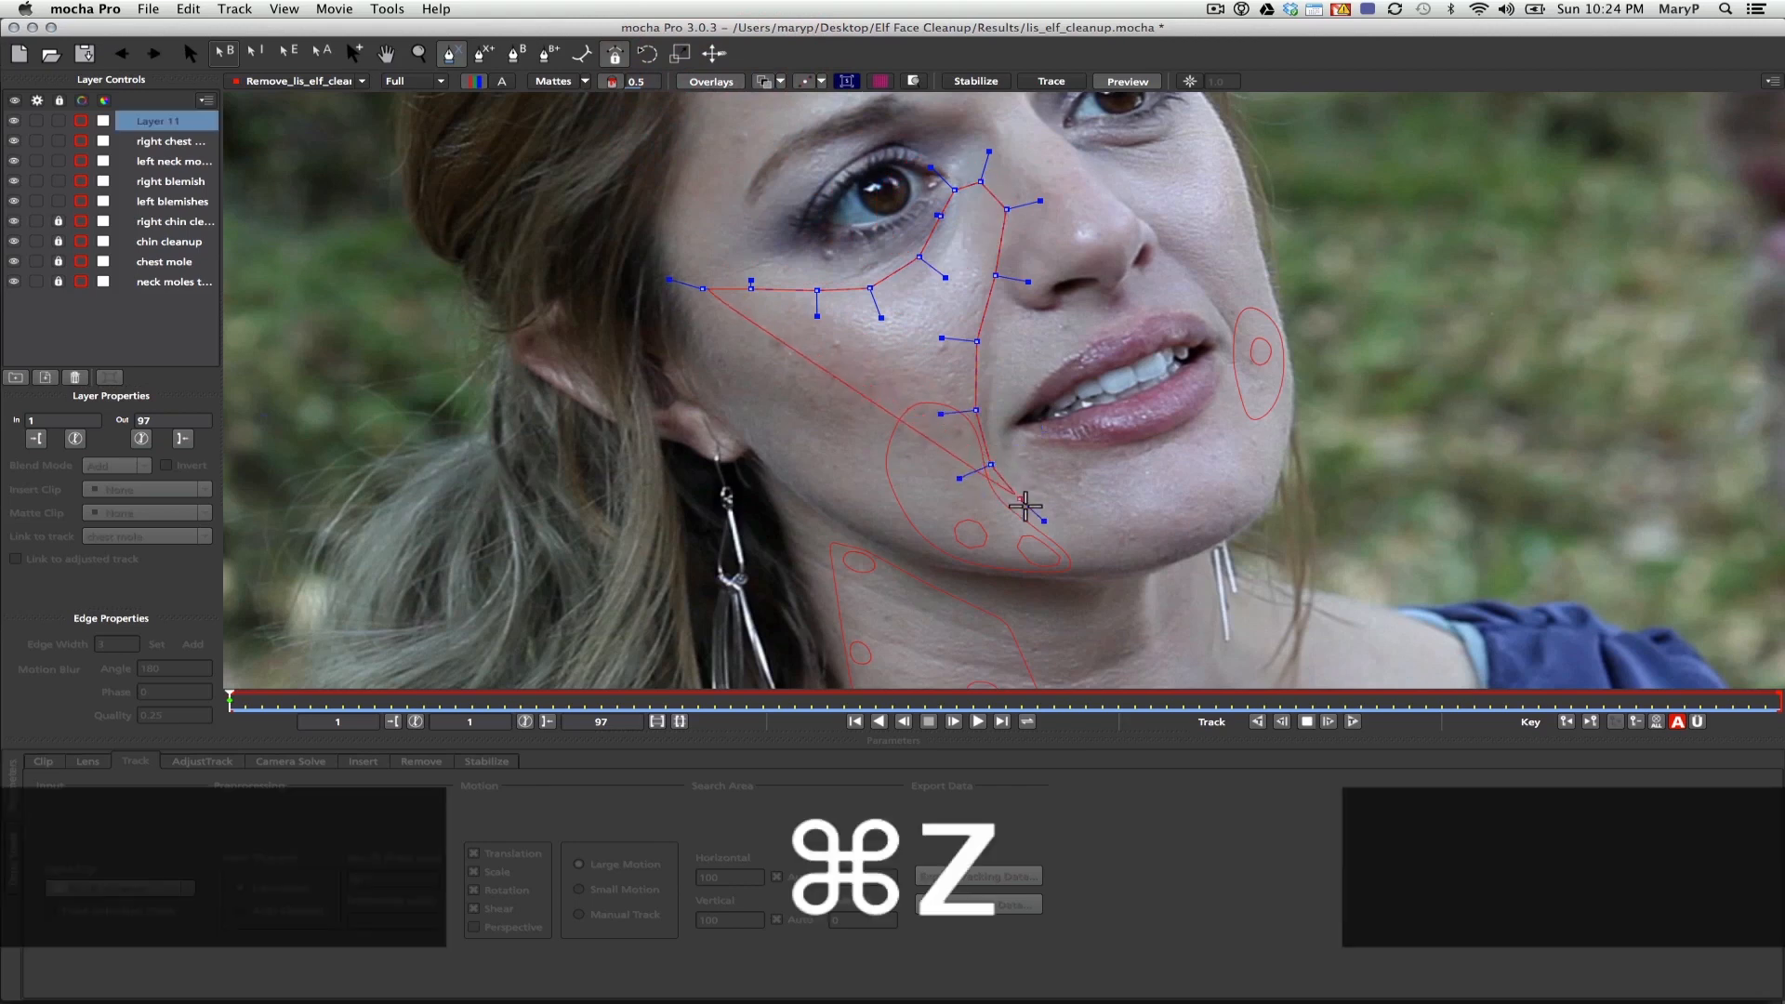
left_click(760, 251)
left_click(984, 148)
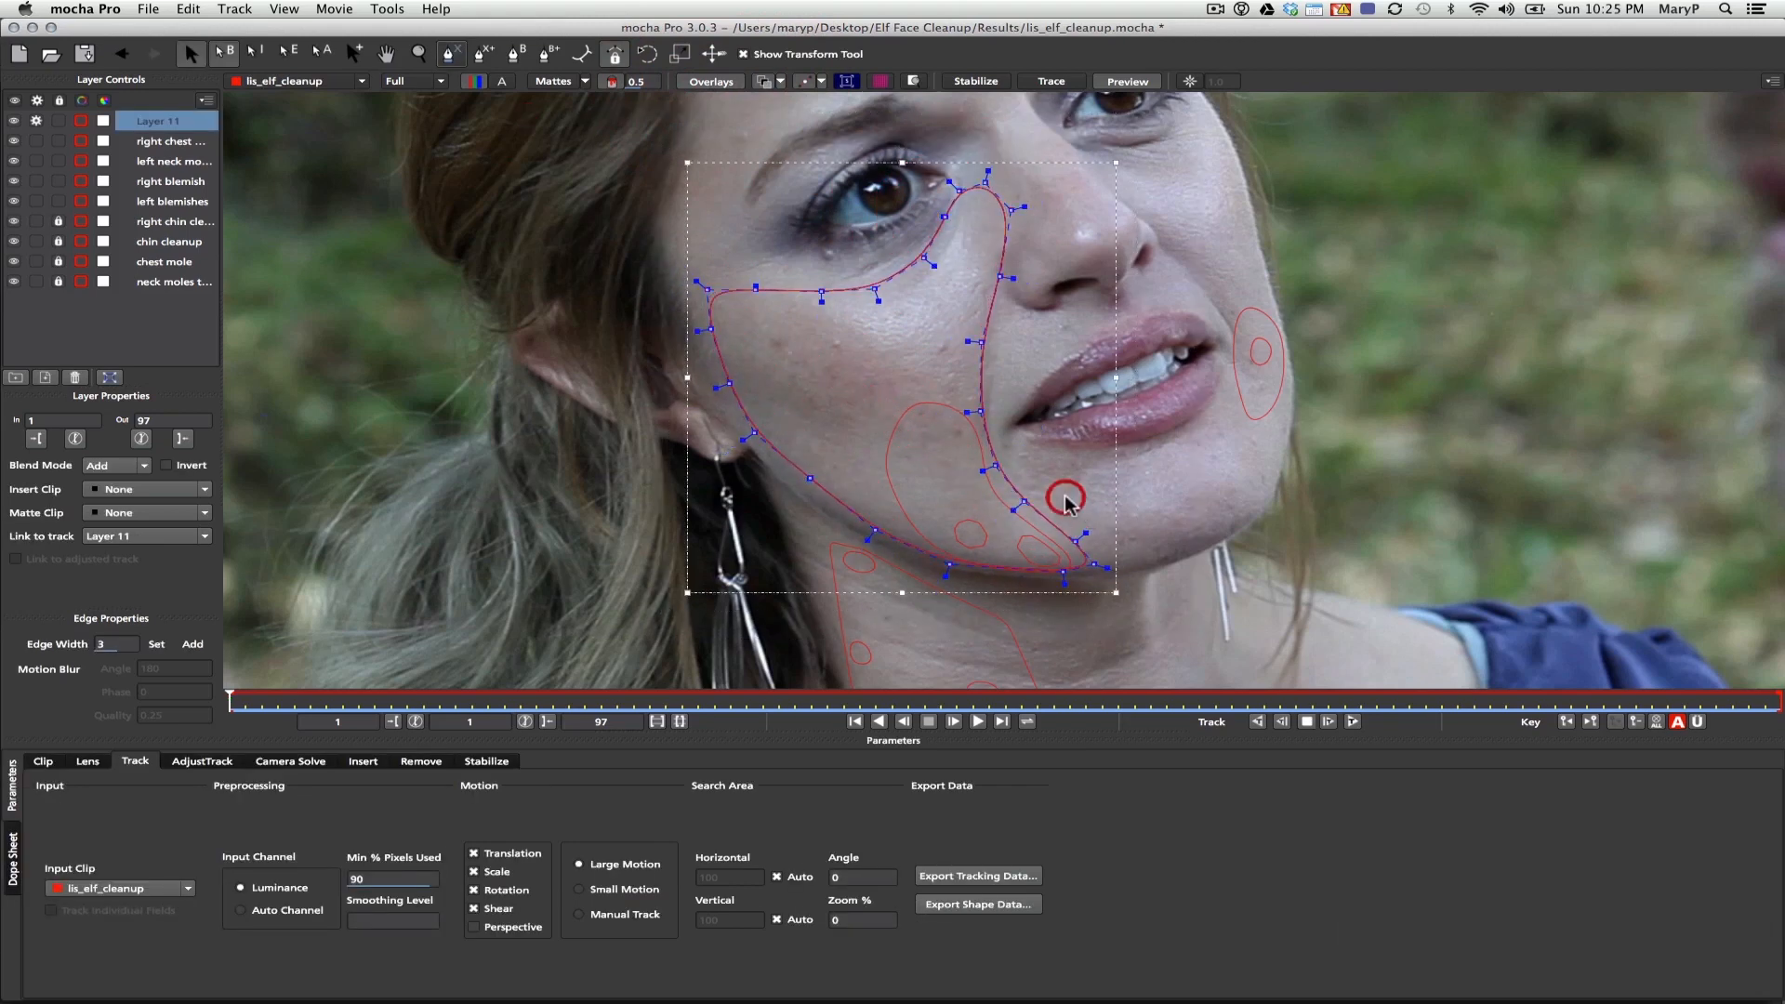
Rename the new layer left cheek blur and link it to the chin cleanup track
double_click(158, 121)
type("left cheek blur")
key("Return")
left_click(160, 538)
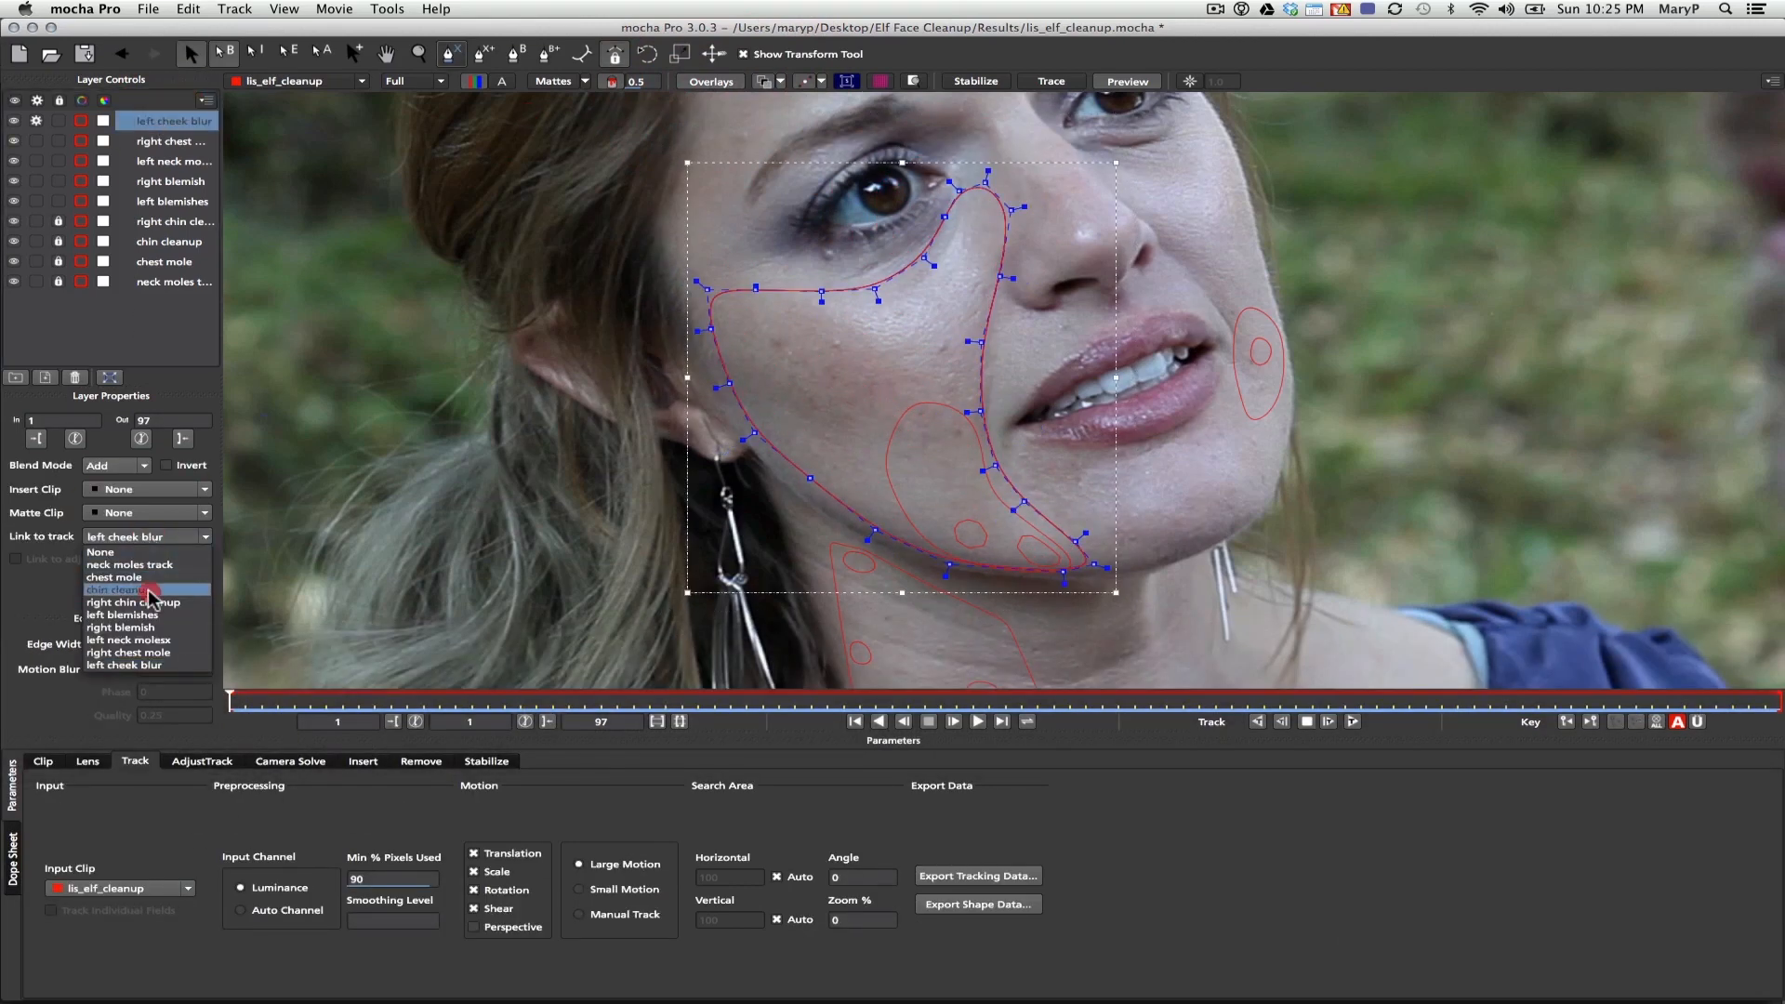
left_click(152, 589)
Adjust the left cheek blur outline at frame 49 to fit the under-eye area and outer cheek
key("x")
left_click_drag(930, 700, 1012, 697)
left_click(950, 289)
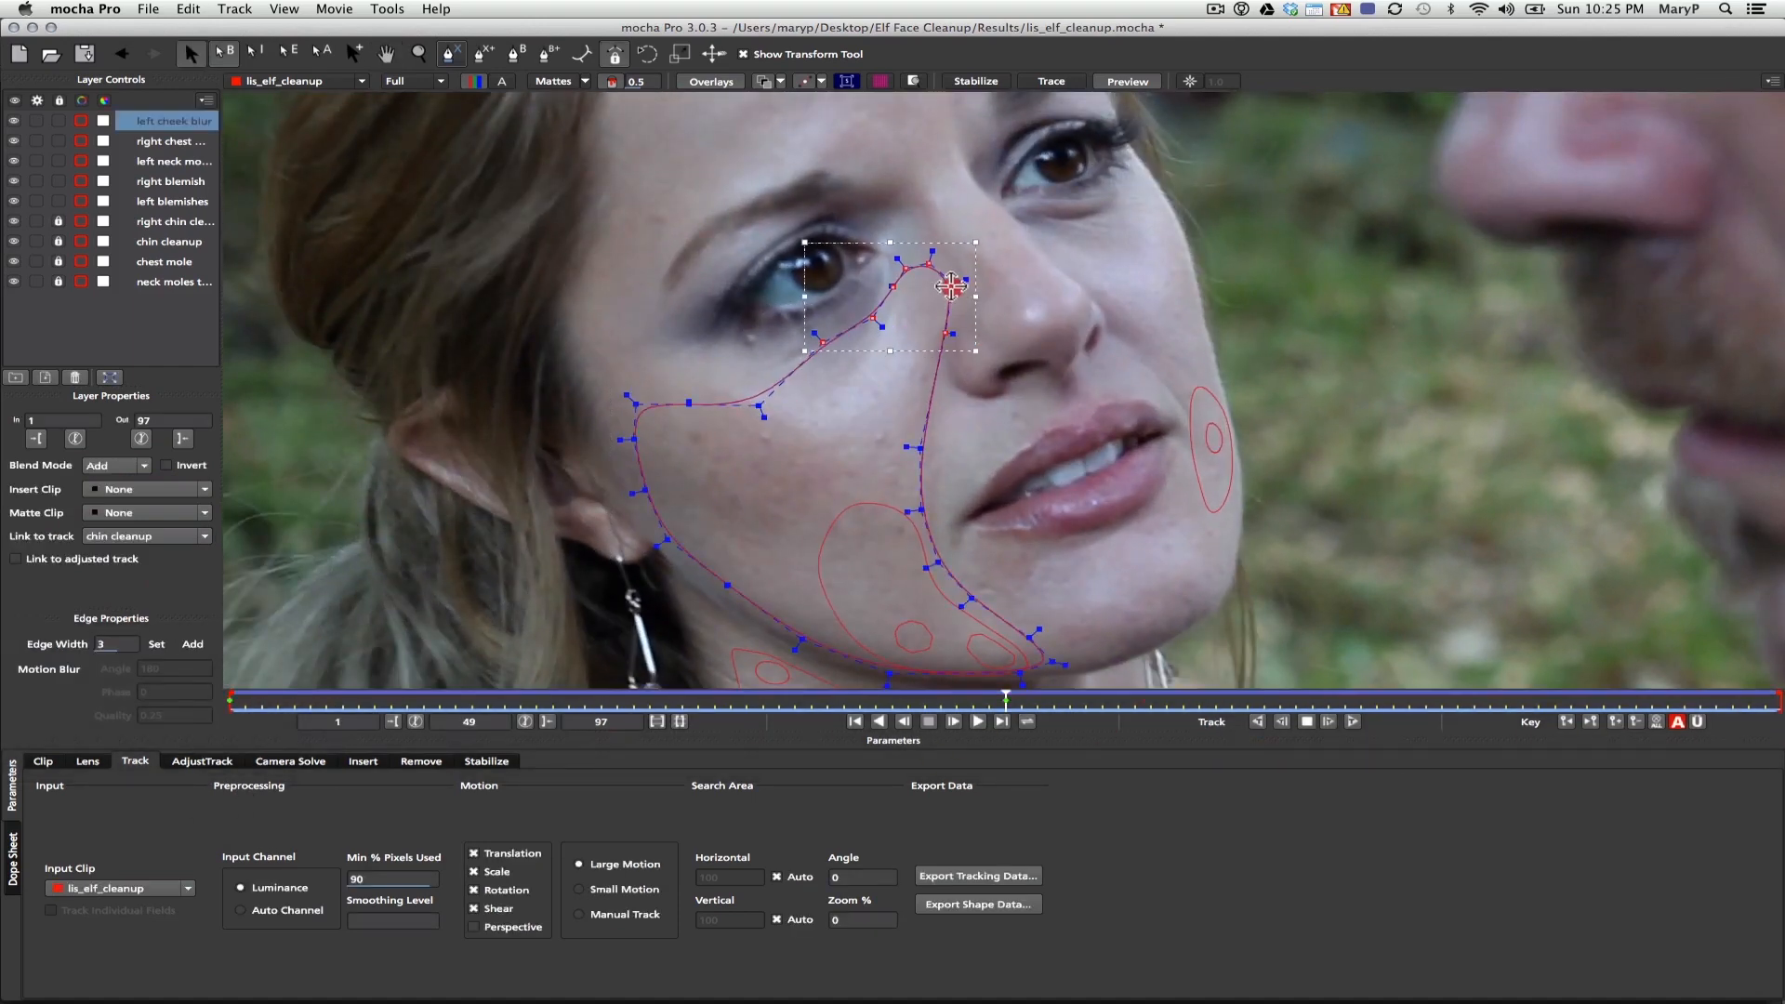
left_click(620, 439)
left_click(1307, 722)
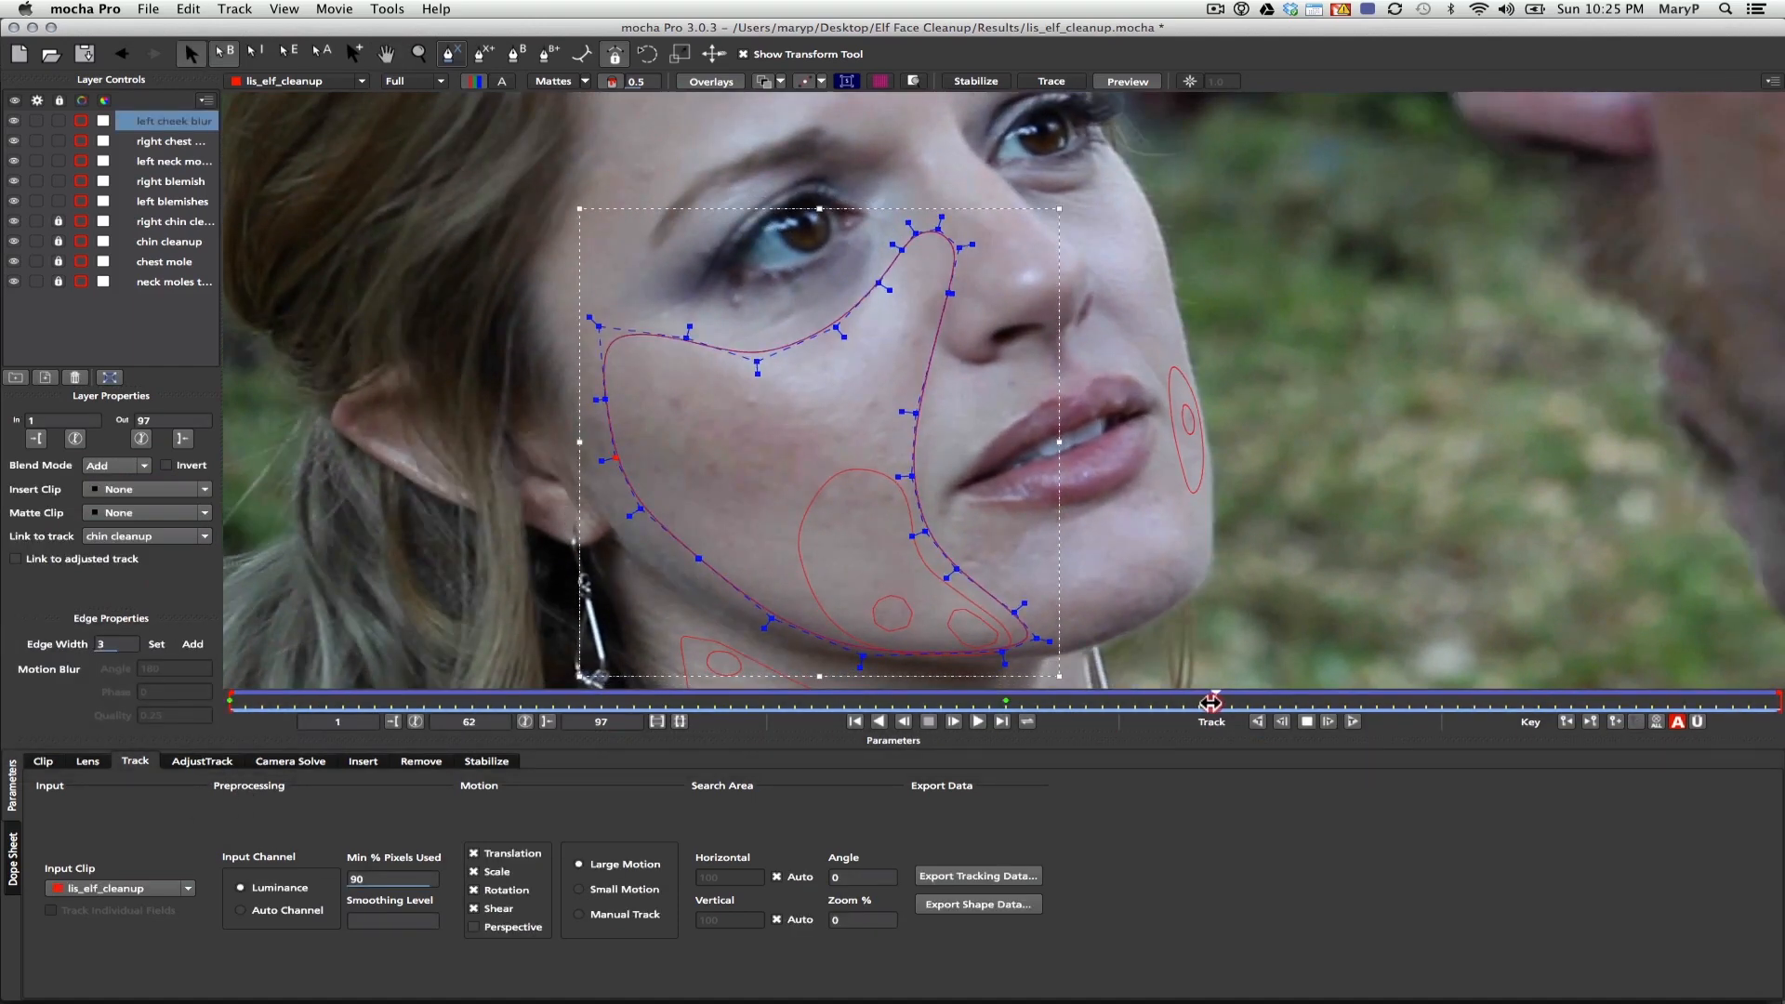
Reshape the left cheek blur outline at frame 97, extending its outer edge toward the ear
left_click_drag(891, 191, 1065, 298)
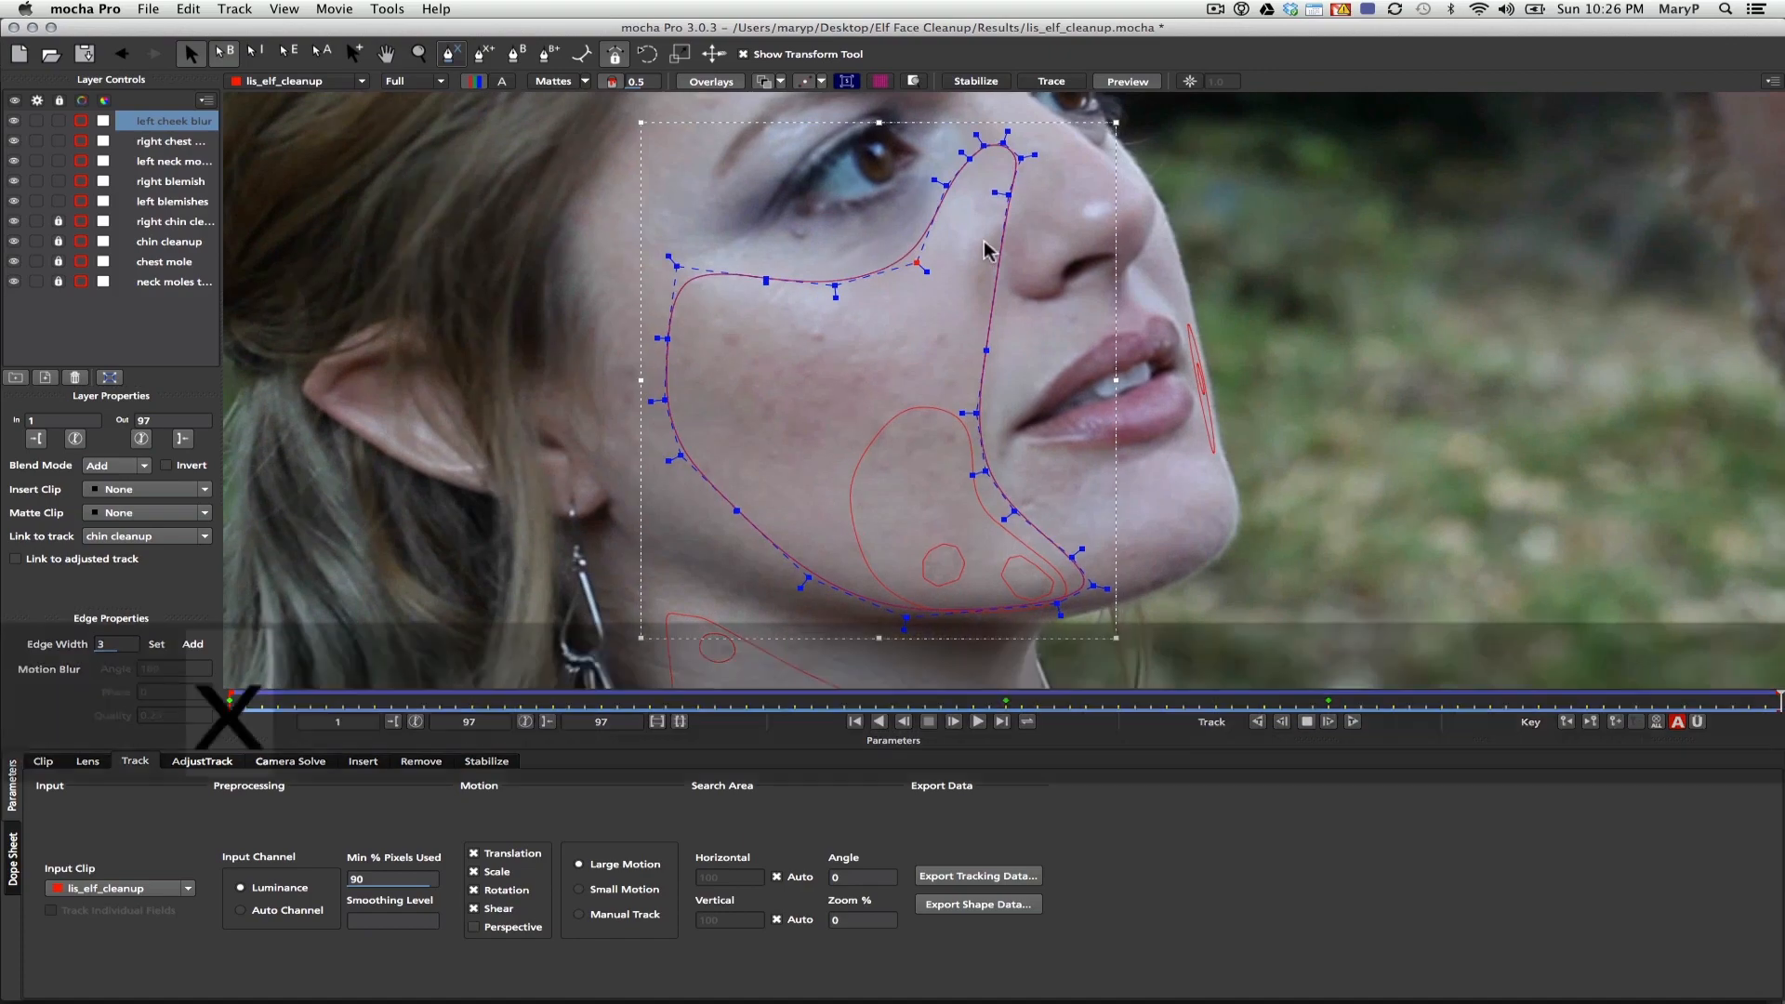
left_click(1587, 704)
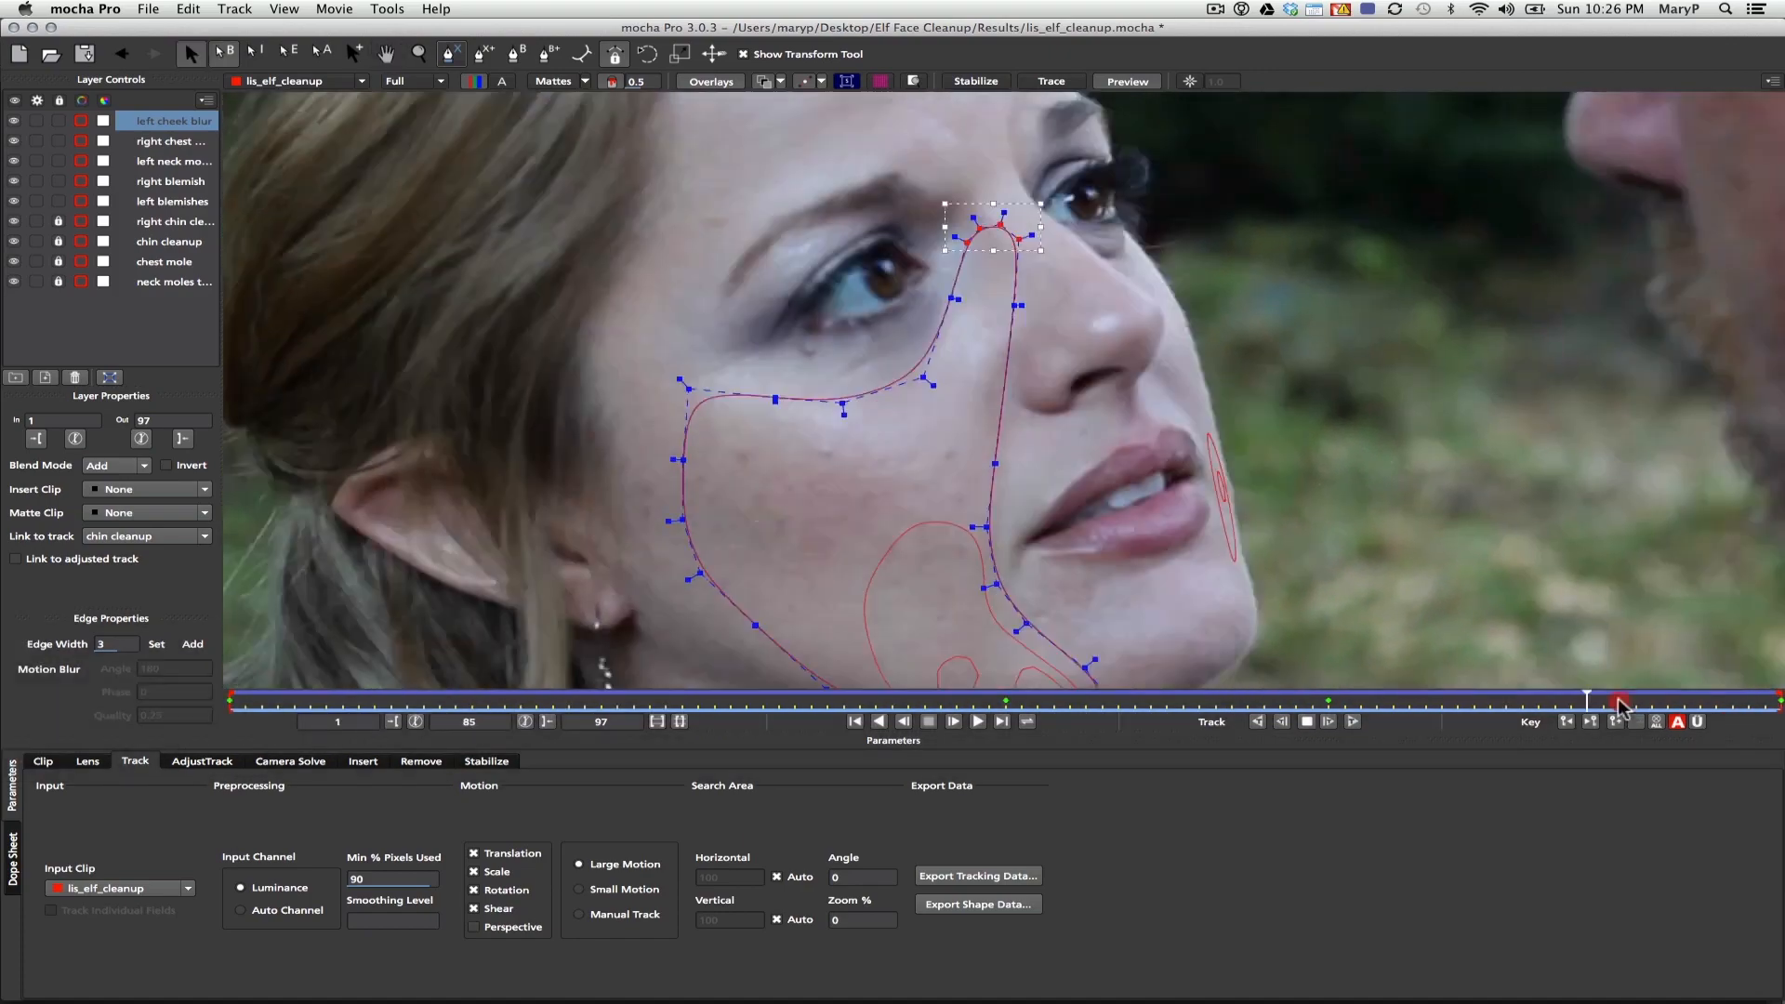
left_click(1780, 704)
left_click_drag(683, 523, 614, 524)
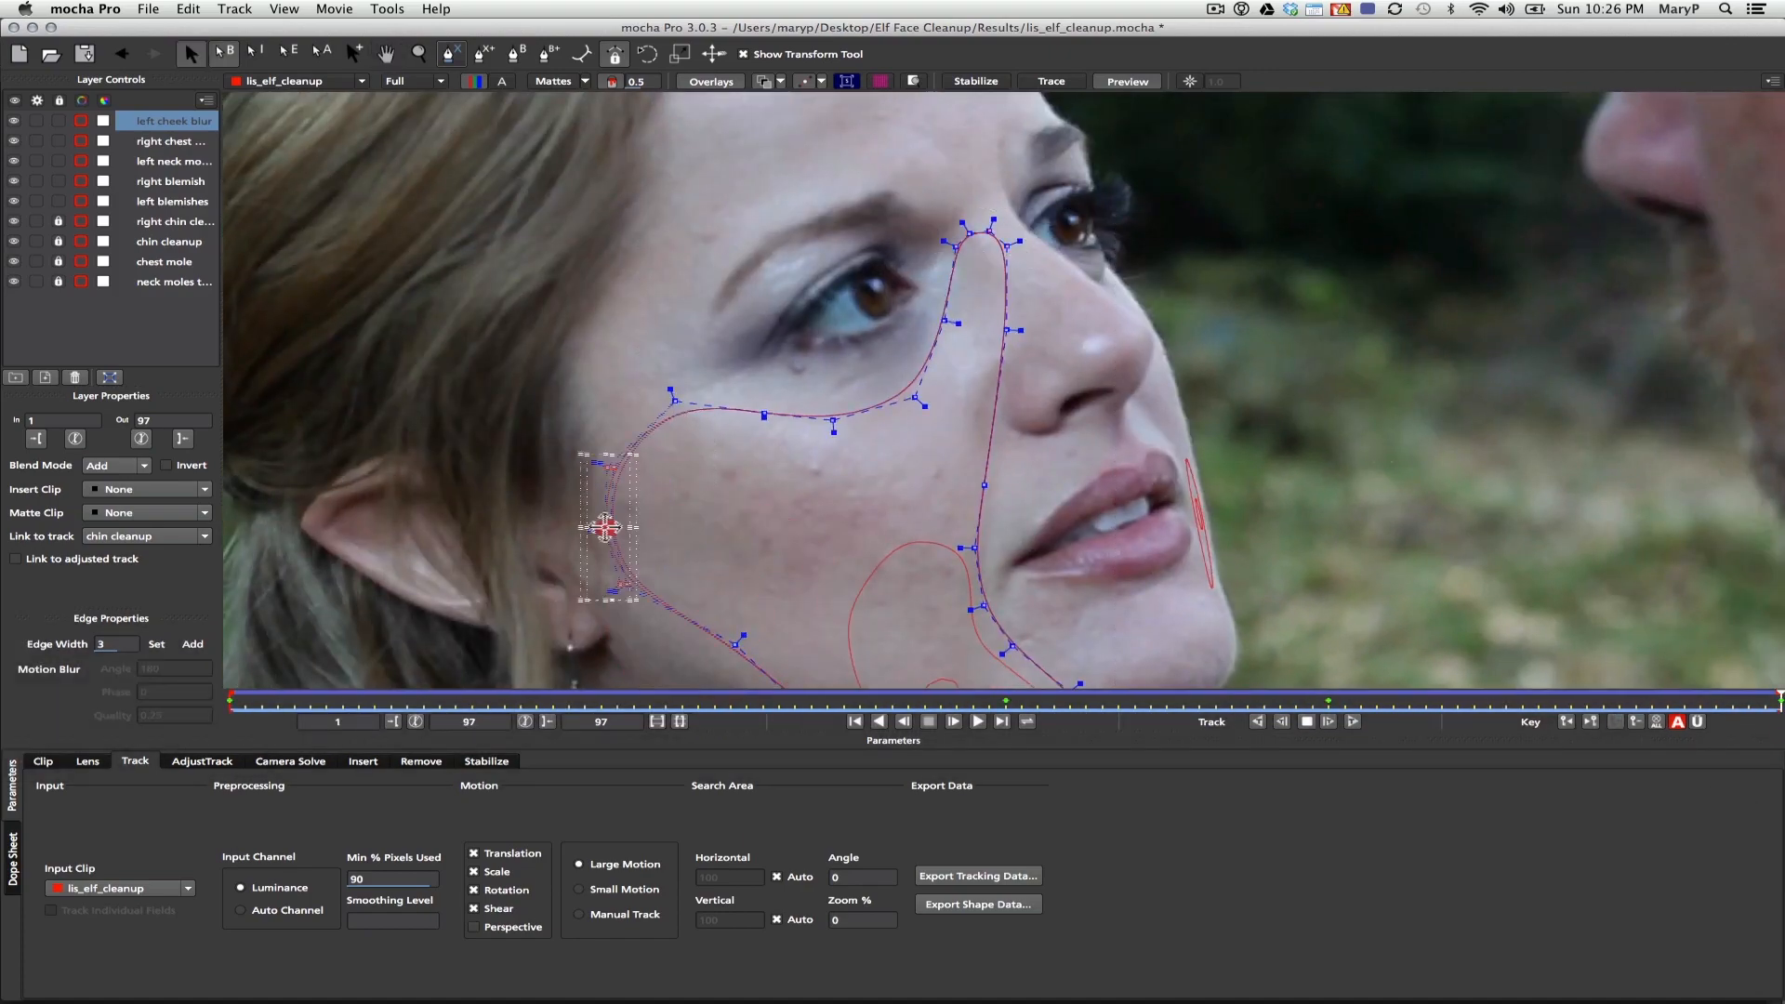
left_click(777, 498)
Refine the left cheek blur outline at its intermediate keyframes, including frame 49
left_click(1328, 704)
left_click(723, 605)
left_click_drag(646, 431, 658, 579)
left_click(1006, 704)
left_click_drag(990, 479, 884, 410)
Reposition the left cheek blur points beside the inner eye at frame 13
left_click_drag(1006, 699, 425, 699)
left_click_drag(842, 312, 674, 186)
left_click_drag(777, 238, 779, 227)
Link left cheek blur to its own track and track it forward from frame 1 with translation, scale and rotation, without shear
left_click_drag(424, 699, 230, 699)
left_click(158, 539)
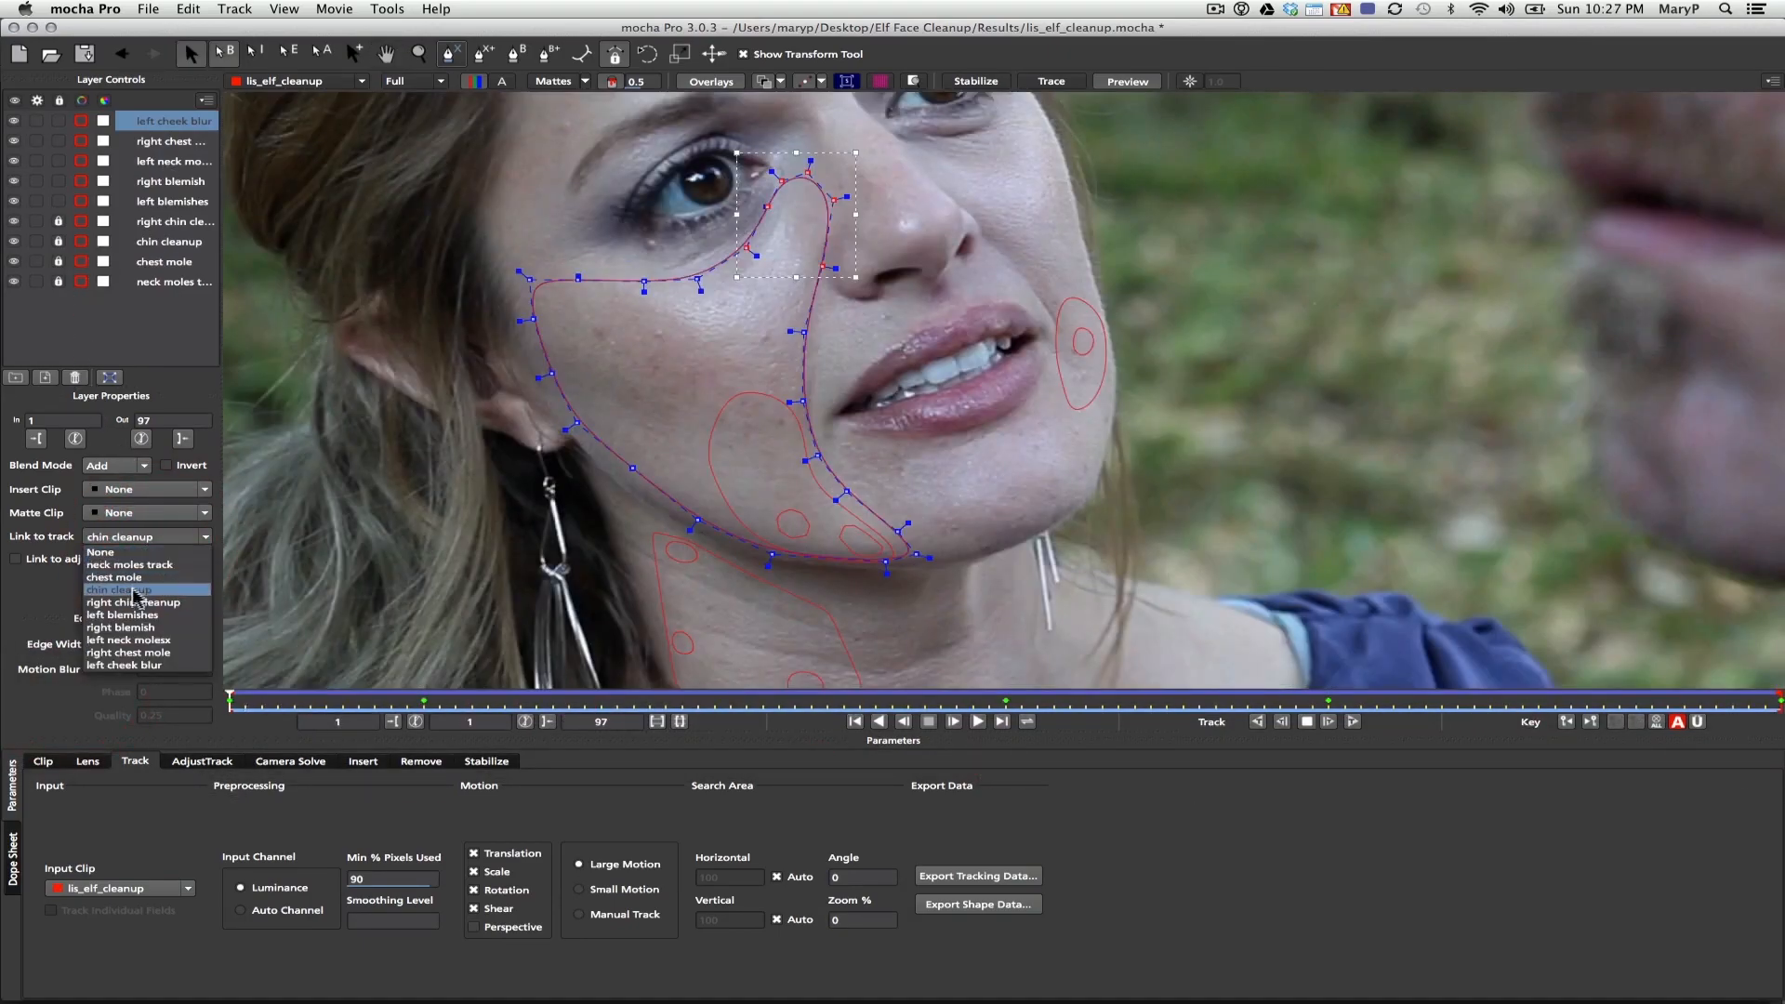
left_click(131, 665)
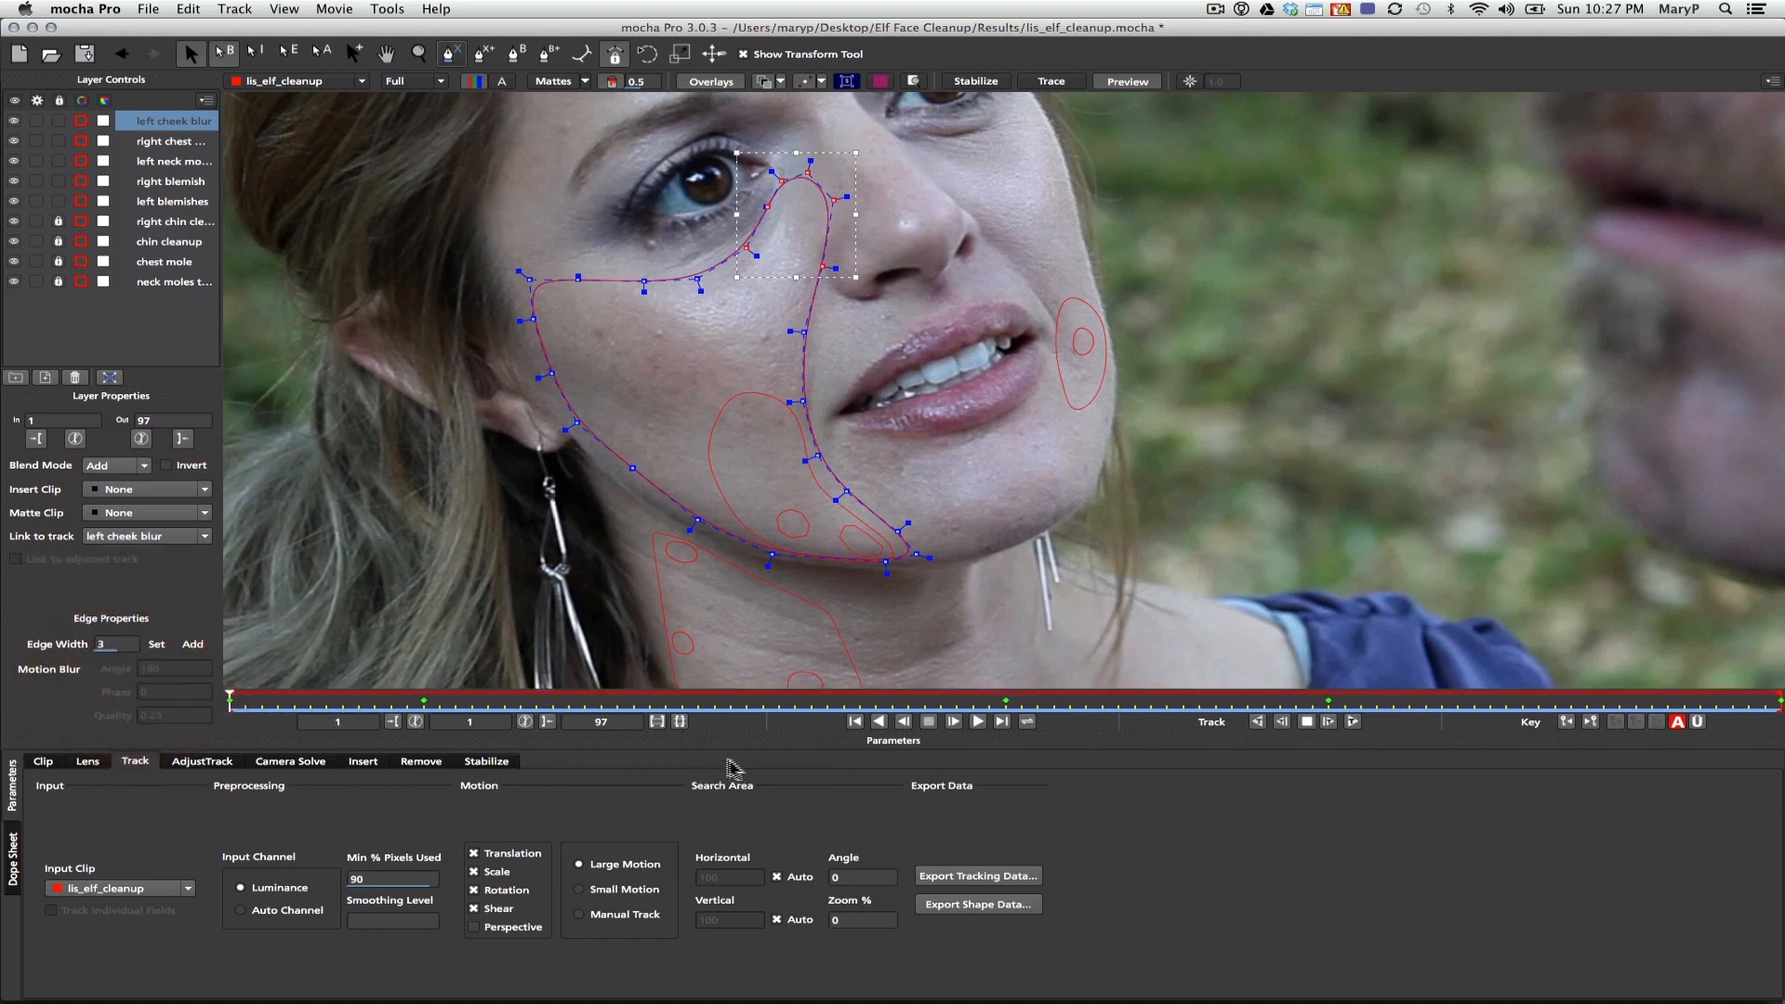
left_click(1352, 723)
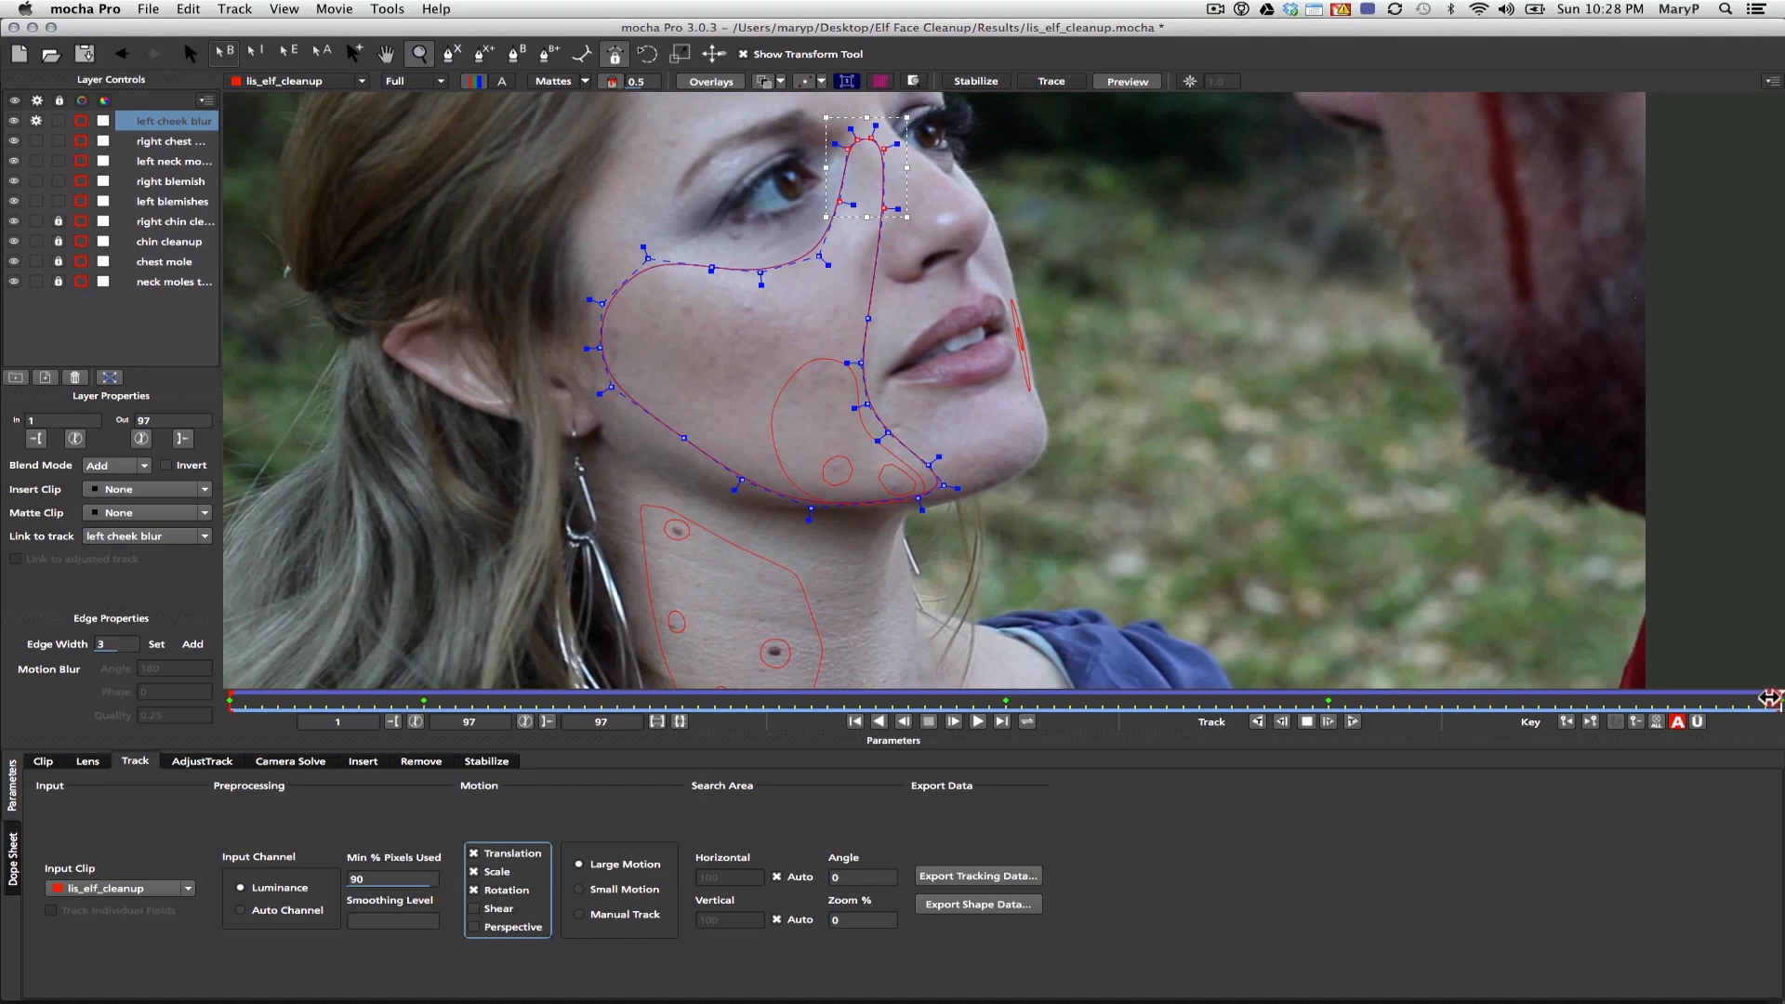
Check the tracked left cheek blur outline across the clip, undo the last change and lock the layer with processing off
left_click_drag(1769, 697, 415, 653)
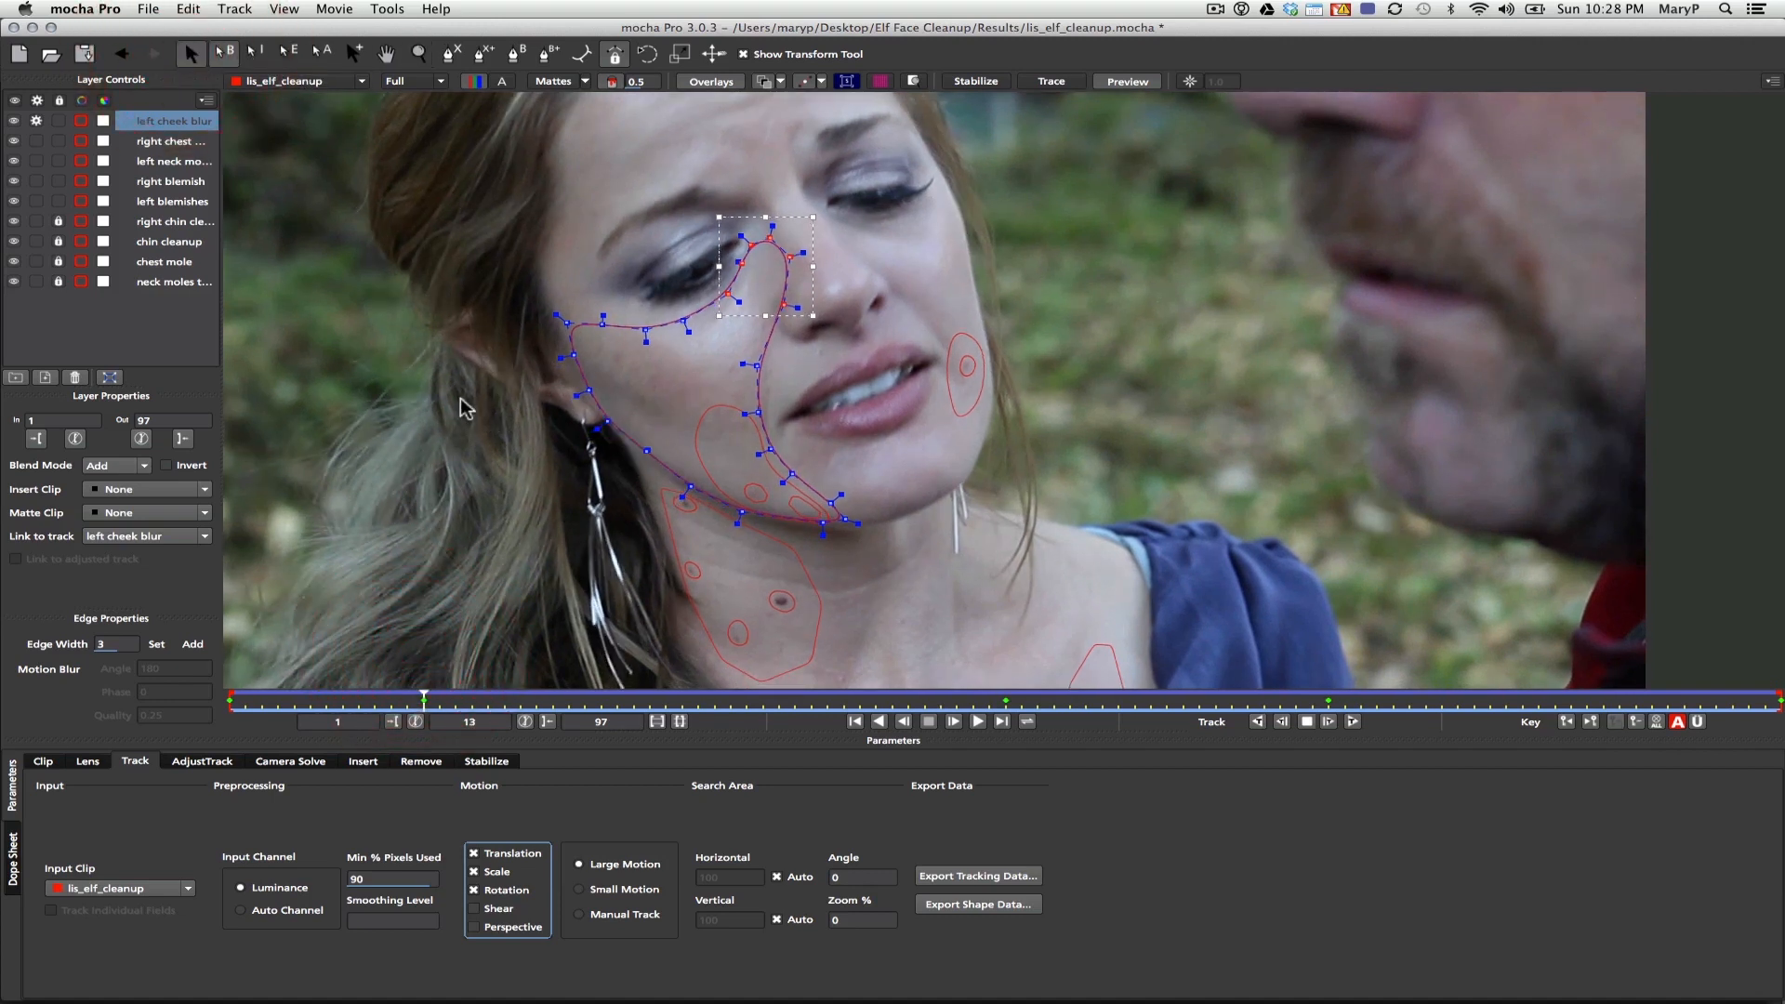
left_click_drag(749, 624, 739, 619)
left_click(212, 695)
left_click_drag(208, 688, 115, 663)
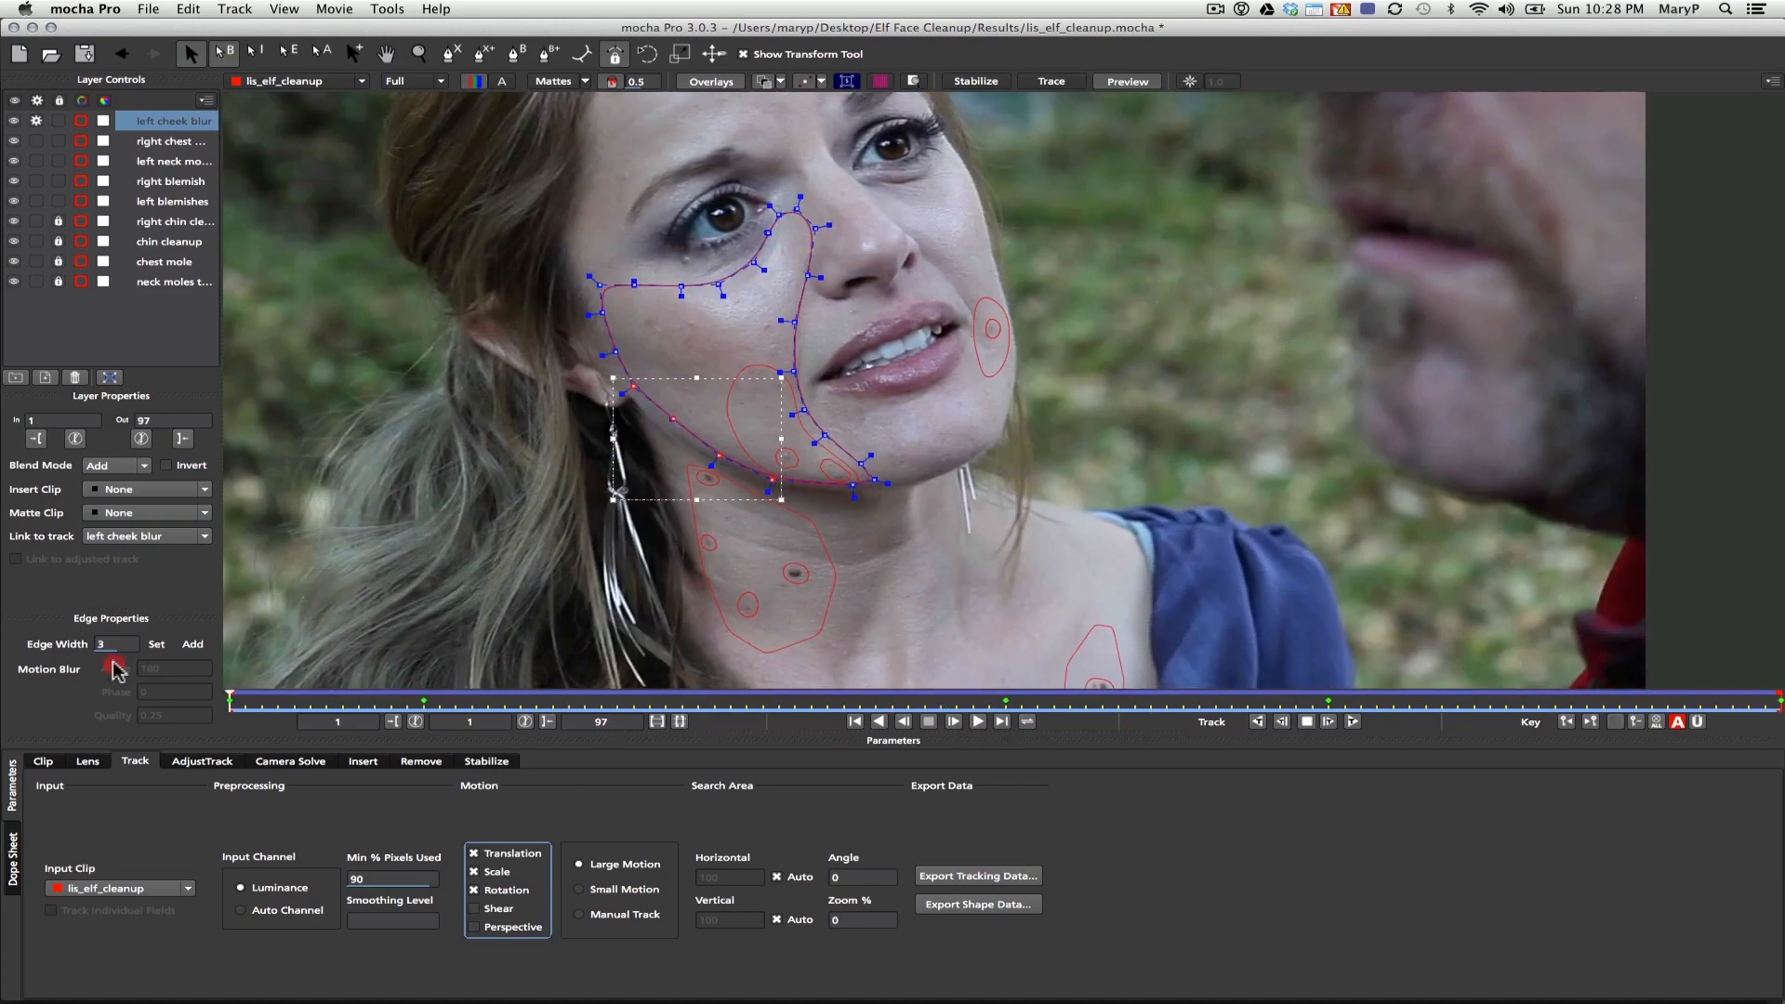
key("super+z")
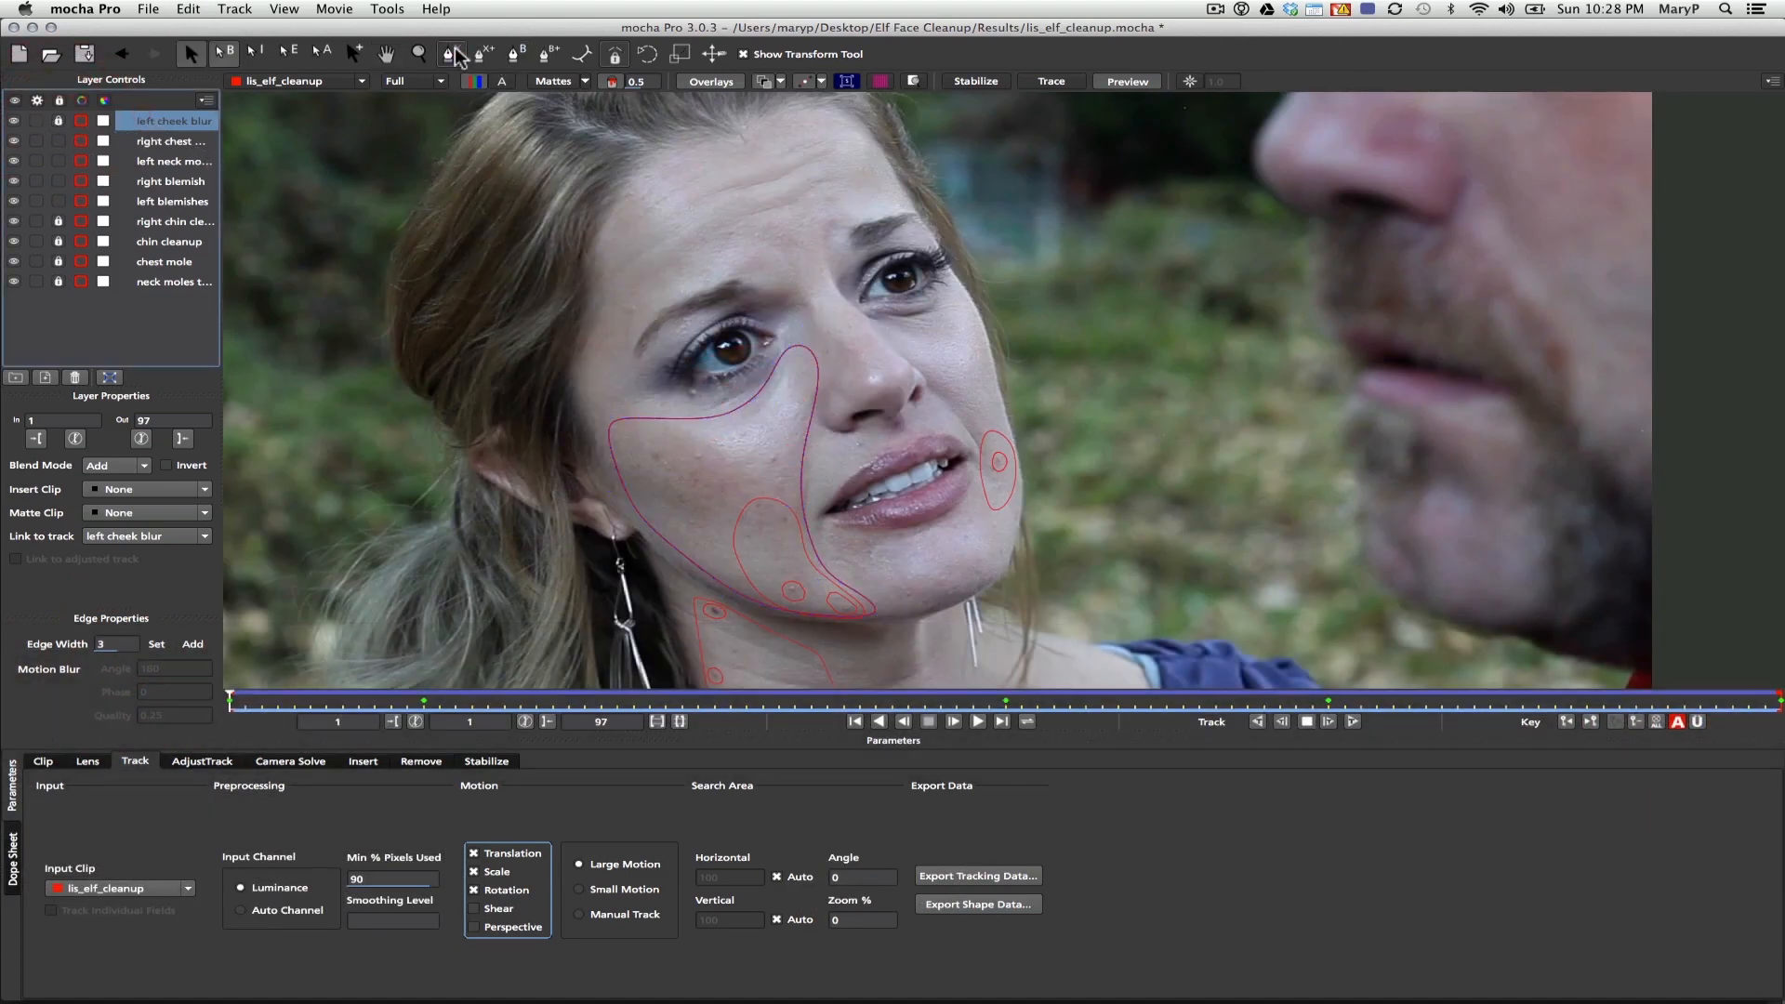
Draw an X-spline around the forehead between the hairline and eyebrows at frame 1 and tighten its curve points
left_click(455, 55)
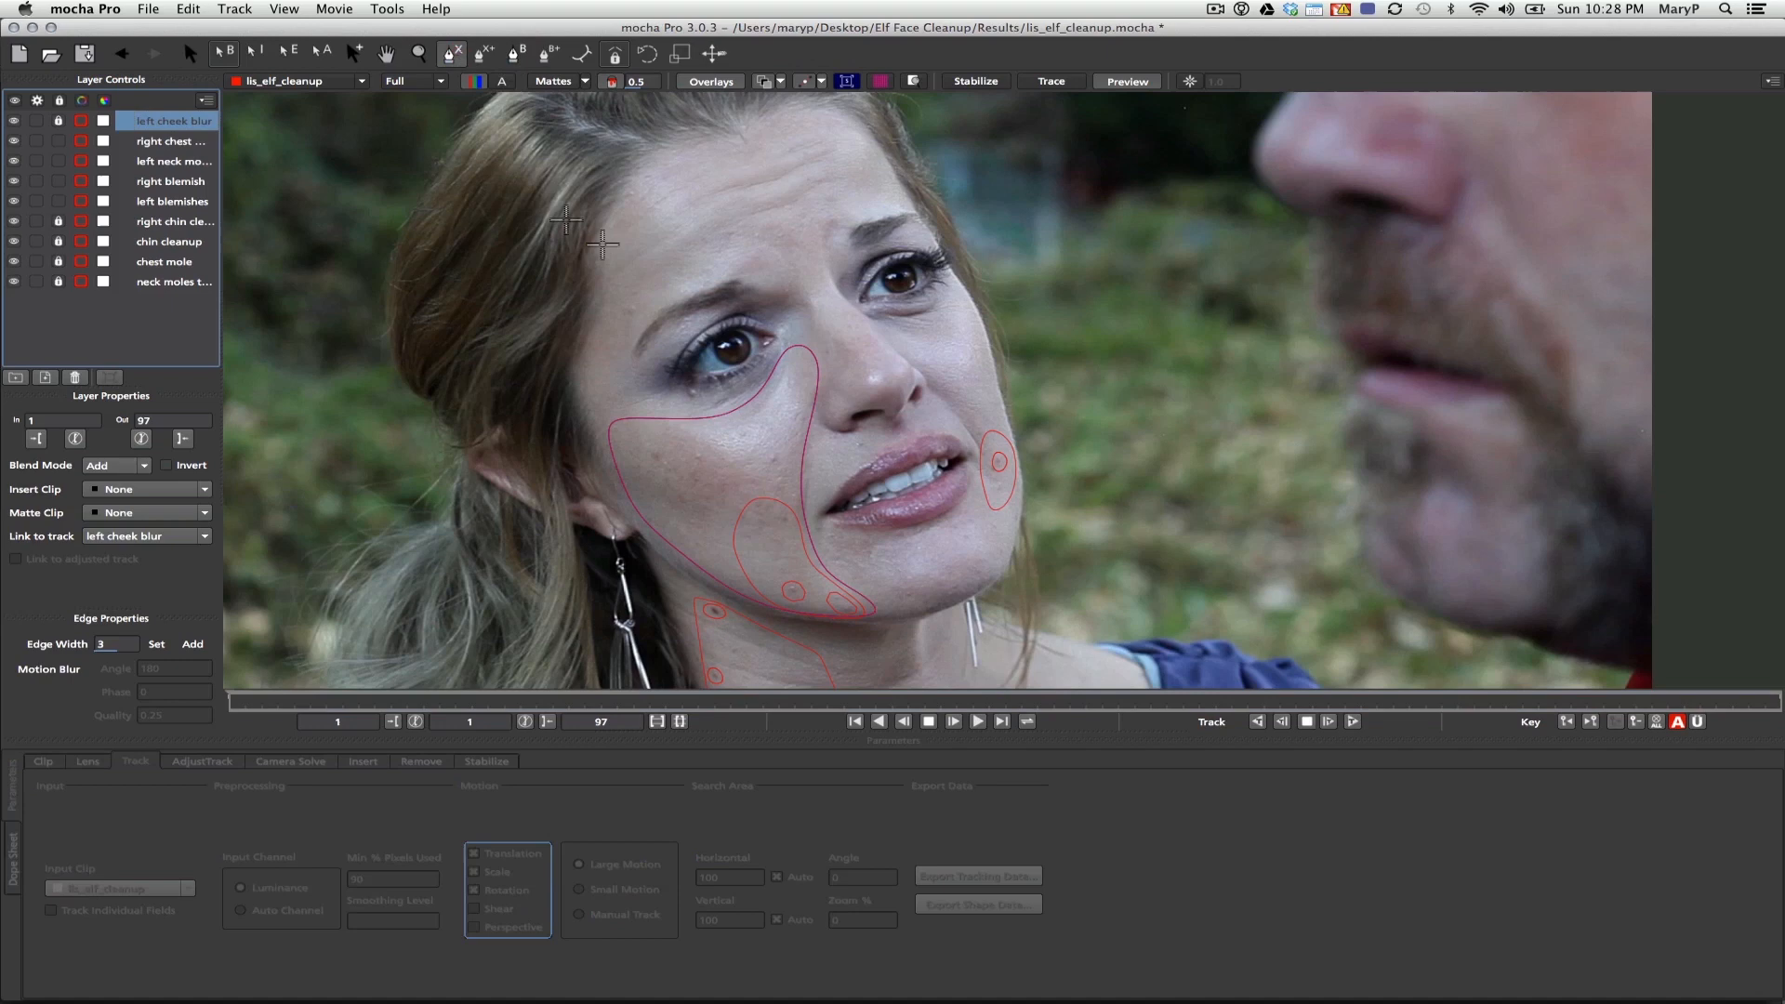
left_click(623, 330)
left_click(663, 298)
left_click(871, 149)
left_click(836, 130)
left_click(792, 130)
left_click(765, 146)
left_click(728, 169)
left_click(694, 169)
left_click(657, 179)
right_click(622, 335)
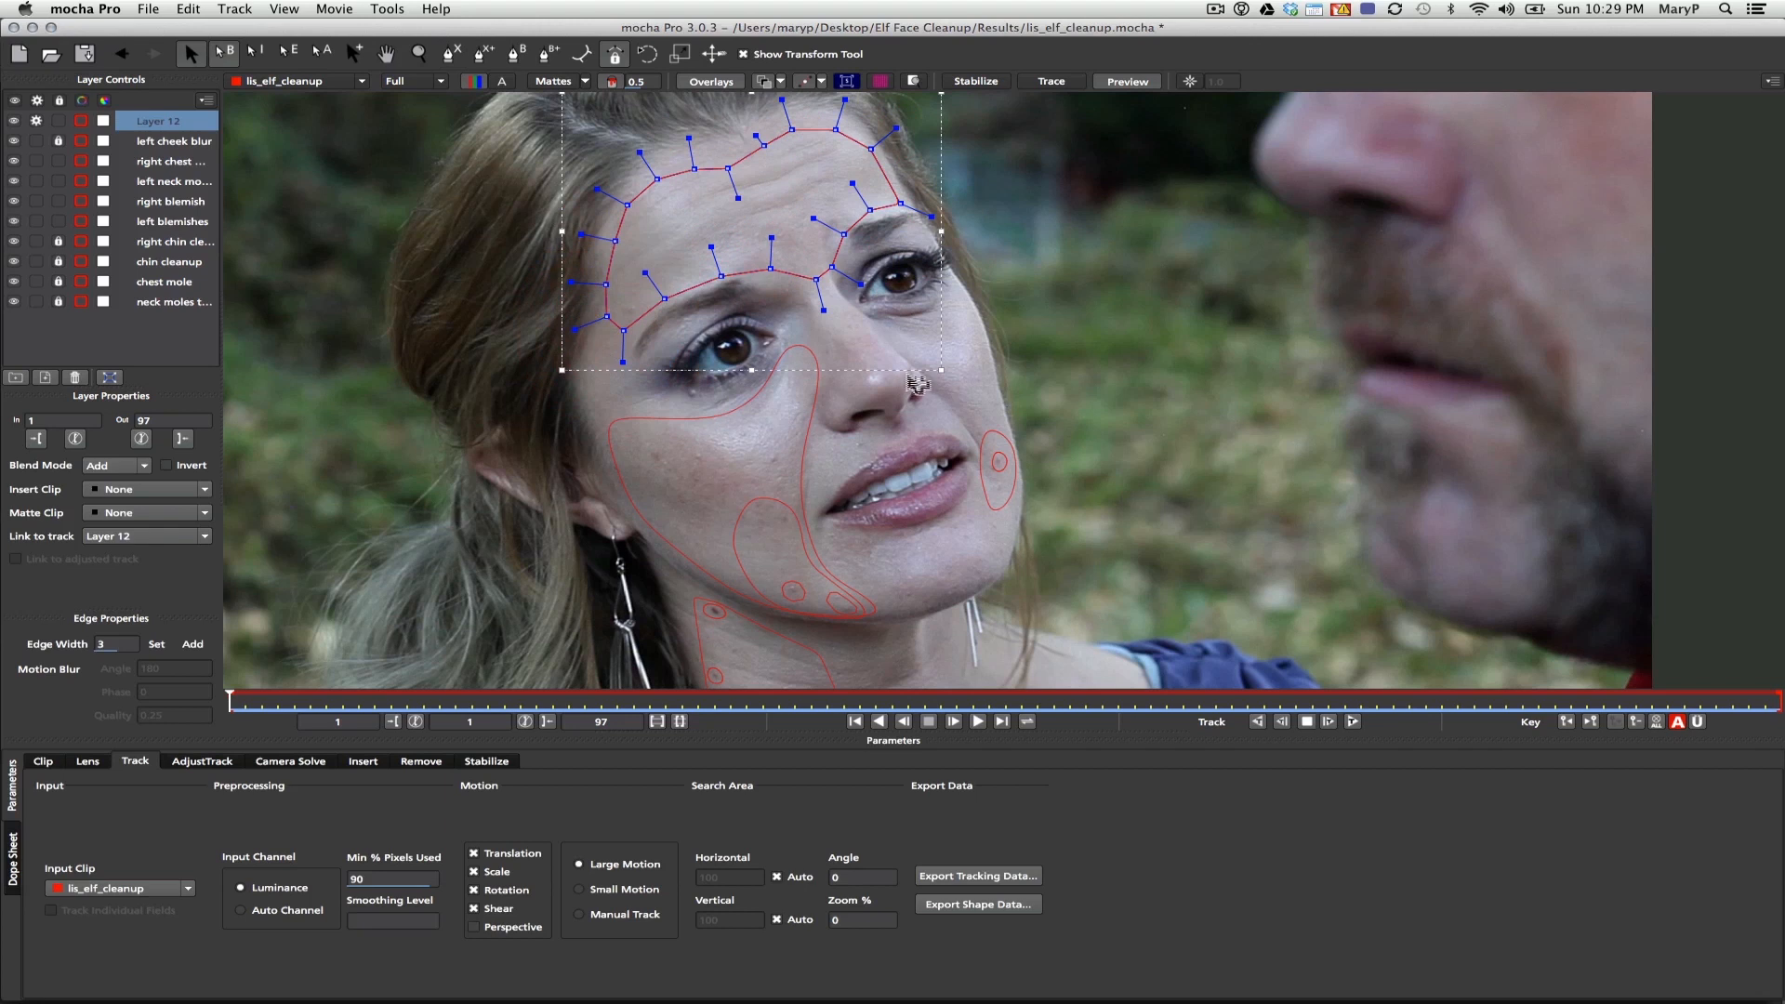
left_click_drag(1037, 334, 439, 98)
left_click_drag(896, 128, 875, 145)
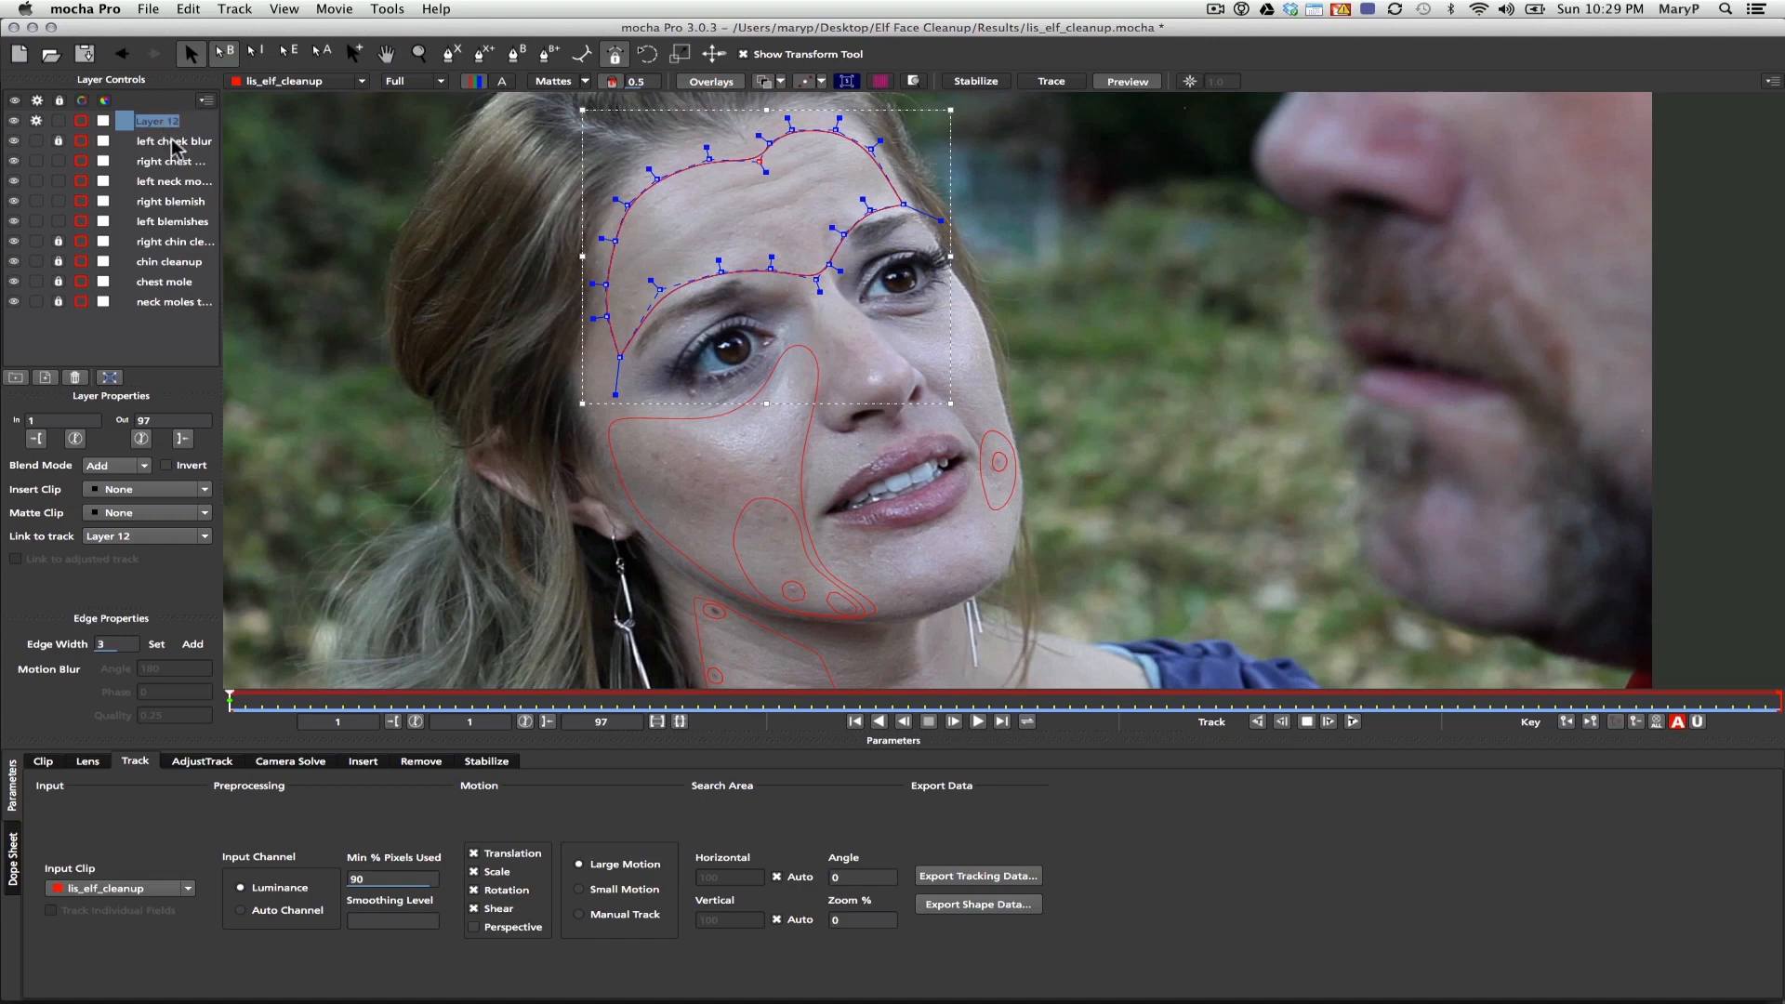
Rename the forehead layer forhead blur and track it forward to frame 97
type("forhead blur")
key("Return")
left_click(1353, 723)
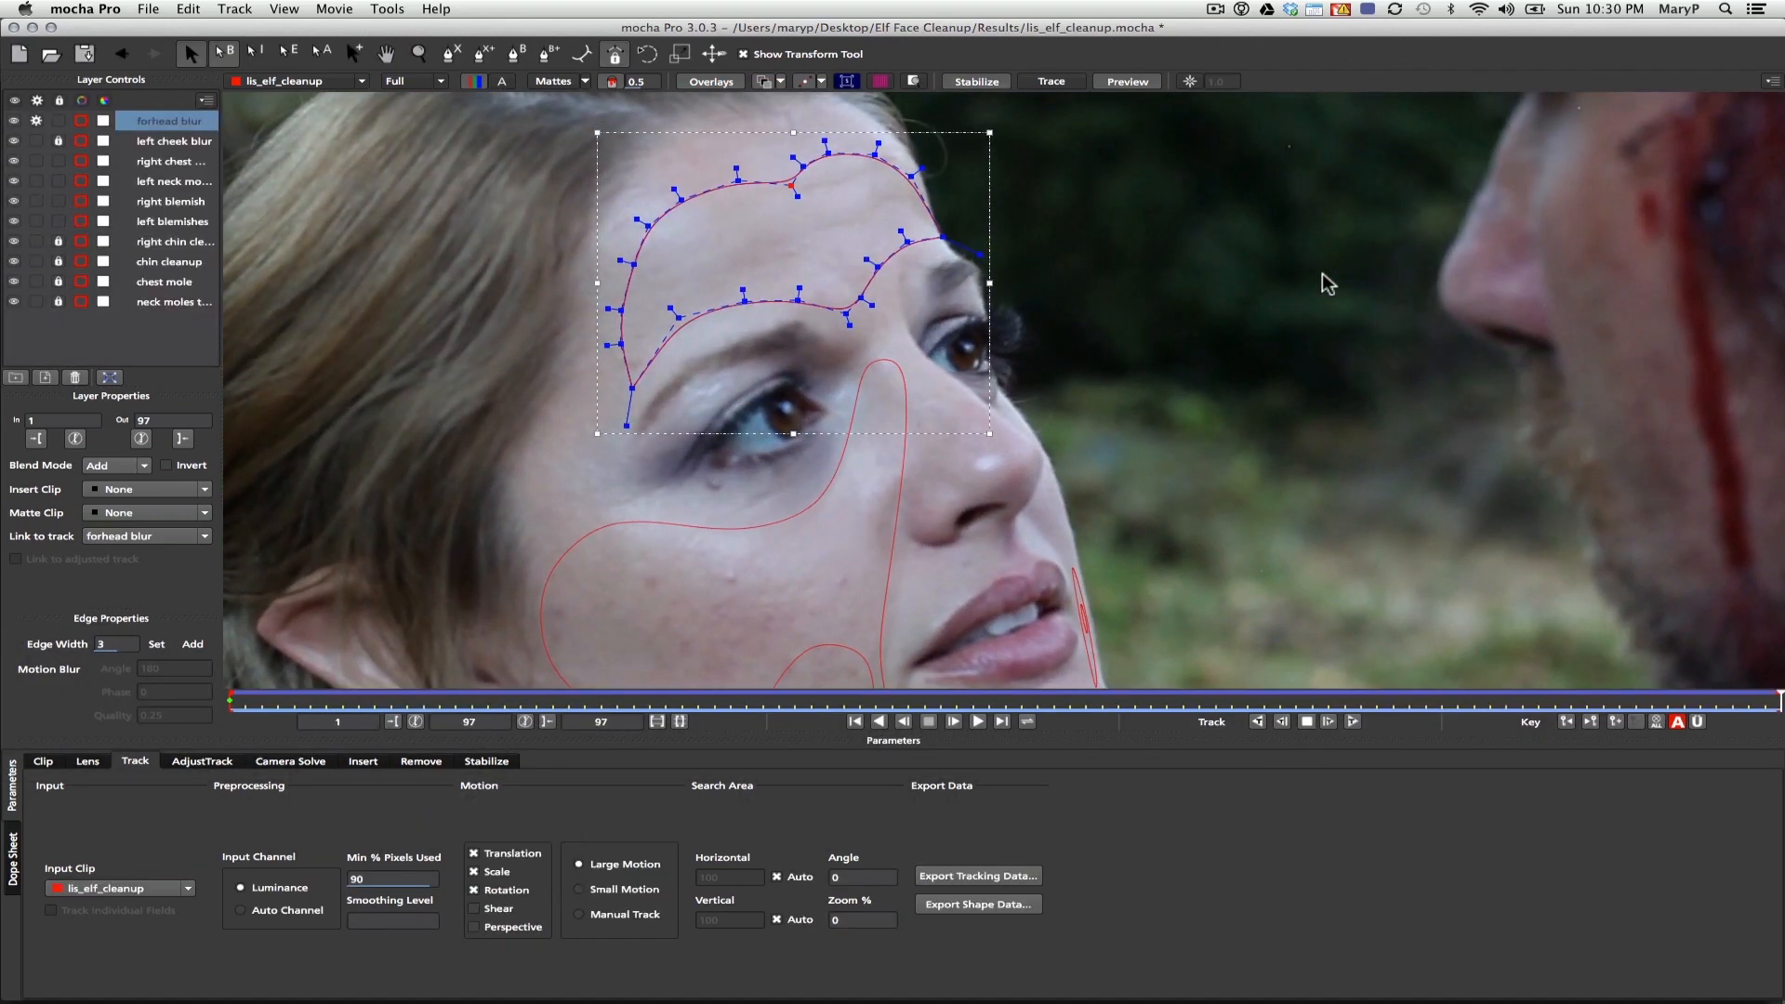
Adjust the forhead blur outline at frame 97 to fit the hairline and brow
left_click_drag(799, 186, 794, 297)
left_click_drag(662, 194, 831, 311)
left_click_drag(822, 264, 825, 220)
left_click_drag(870, 266, 880, 256)
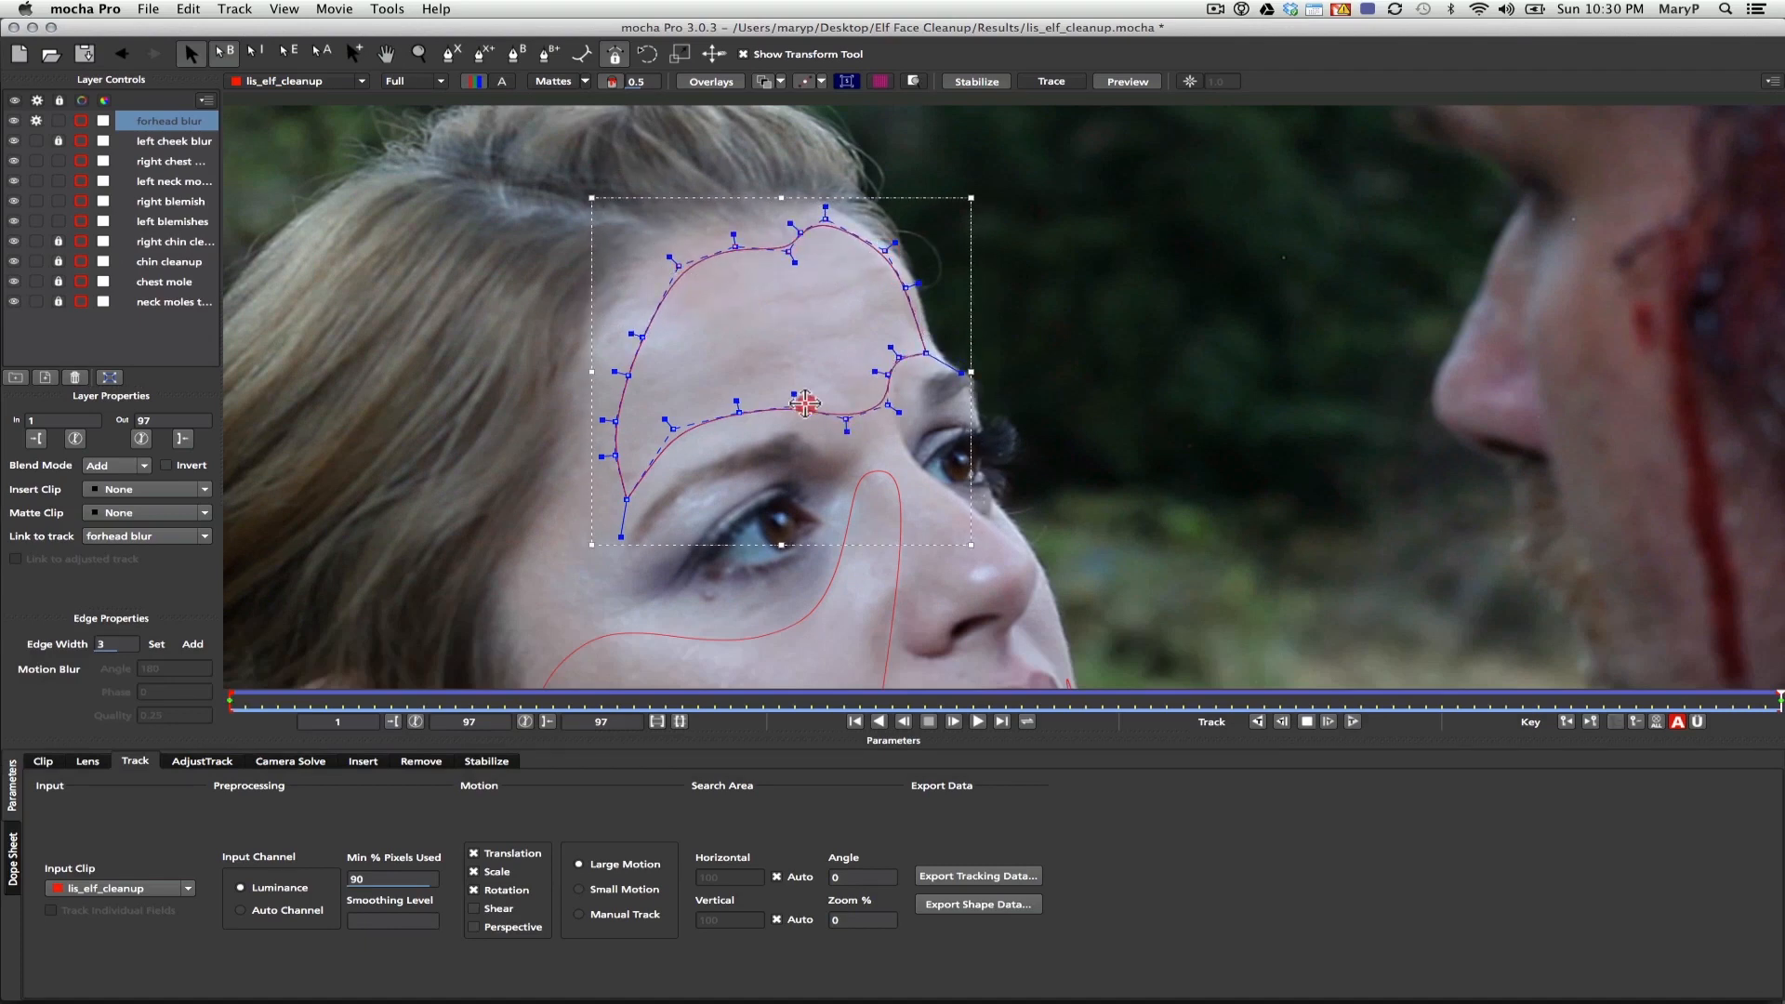
Check the forhead blur outline across the clip back to frame 1, turn off the layer's processing and lock it
left_click_drag(1645, 704, 1777, 763)
key("ctrl+a")
left_click_drag(1209, 703, 957, 703)
key("Home")
left_click(118, 624)
mouse_move(229, 699)
left_mouse_down()
mouse_move(729, 682)
mouse_move(230, 693)
left_mouse_up()
left_click(976, 85)
left_click(36, 121)
left_click(59, 121)
Draw an X-spline around the actress's right cheek from below the eye to the jaw and adjust its points to the face edge
key("x")
left_click_drag(864, 547, 719, 422)
key("s")
left_click(452, 54)
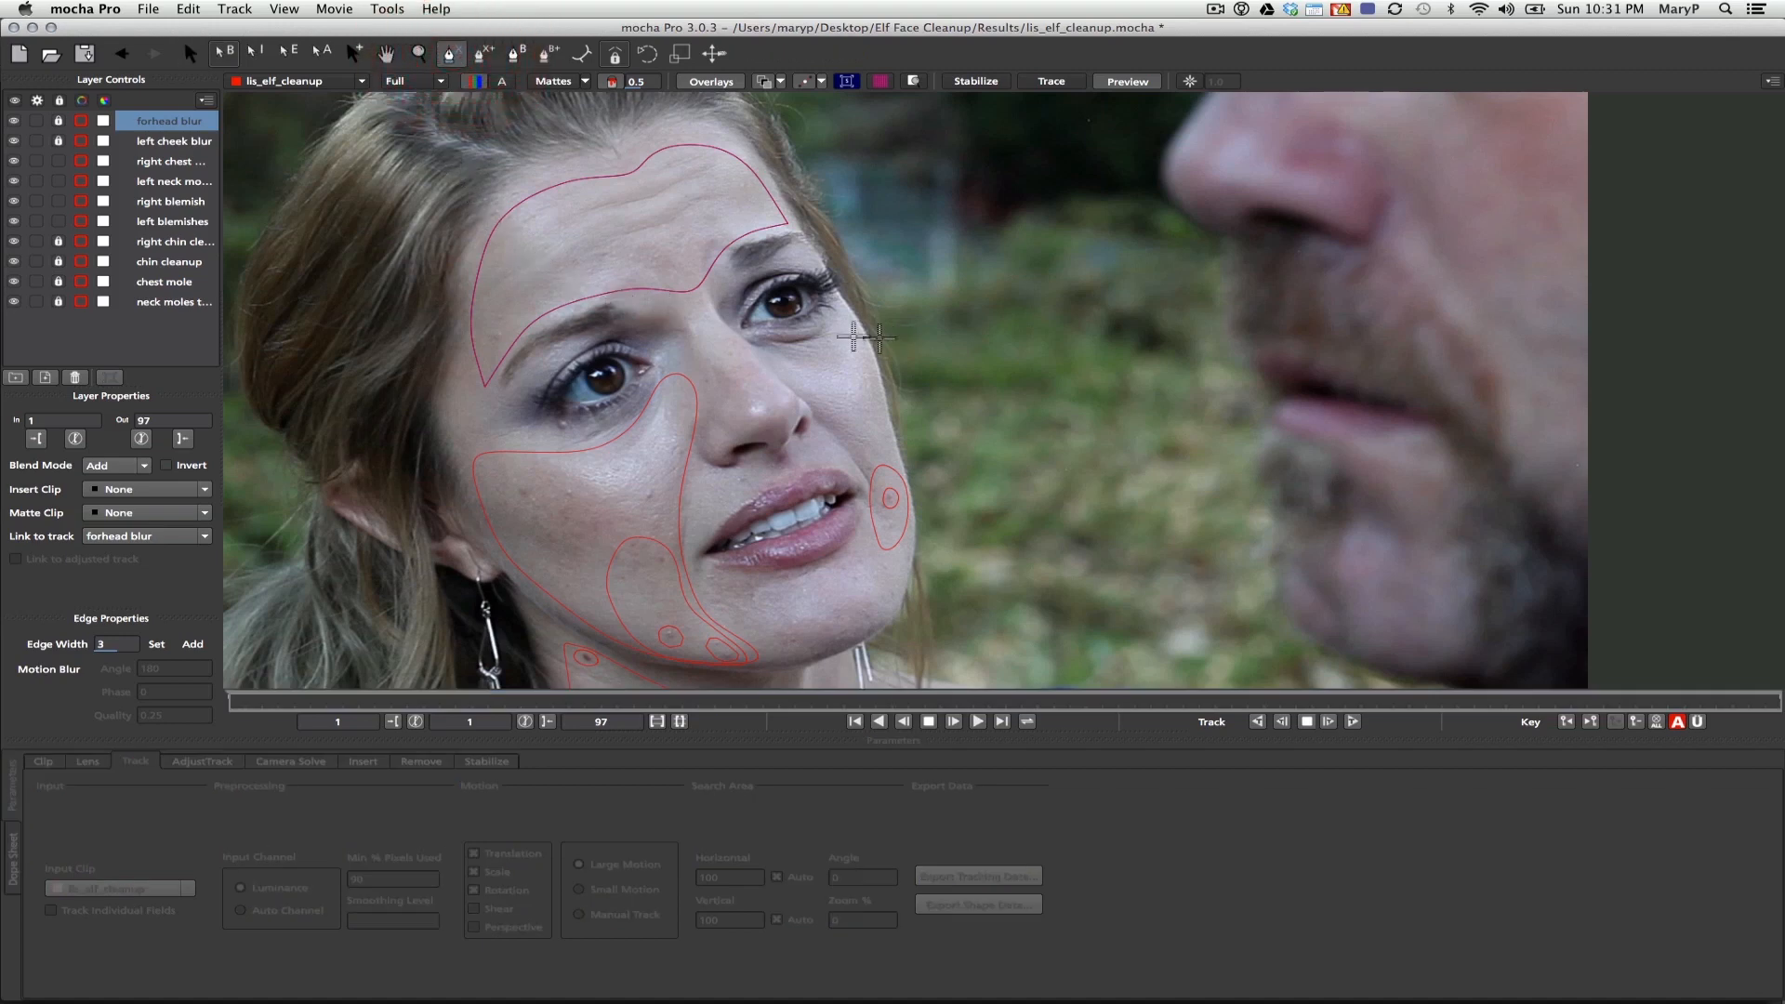
left_click(769, 351)
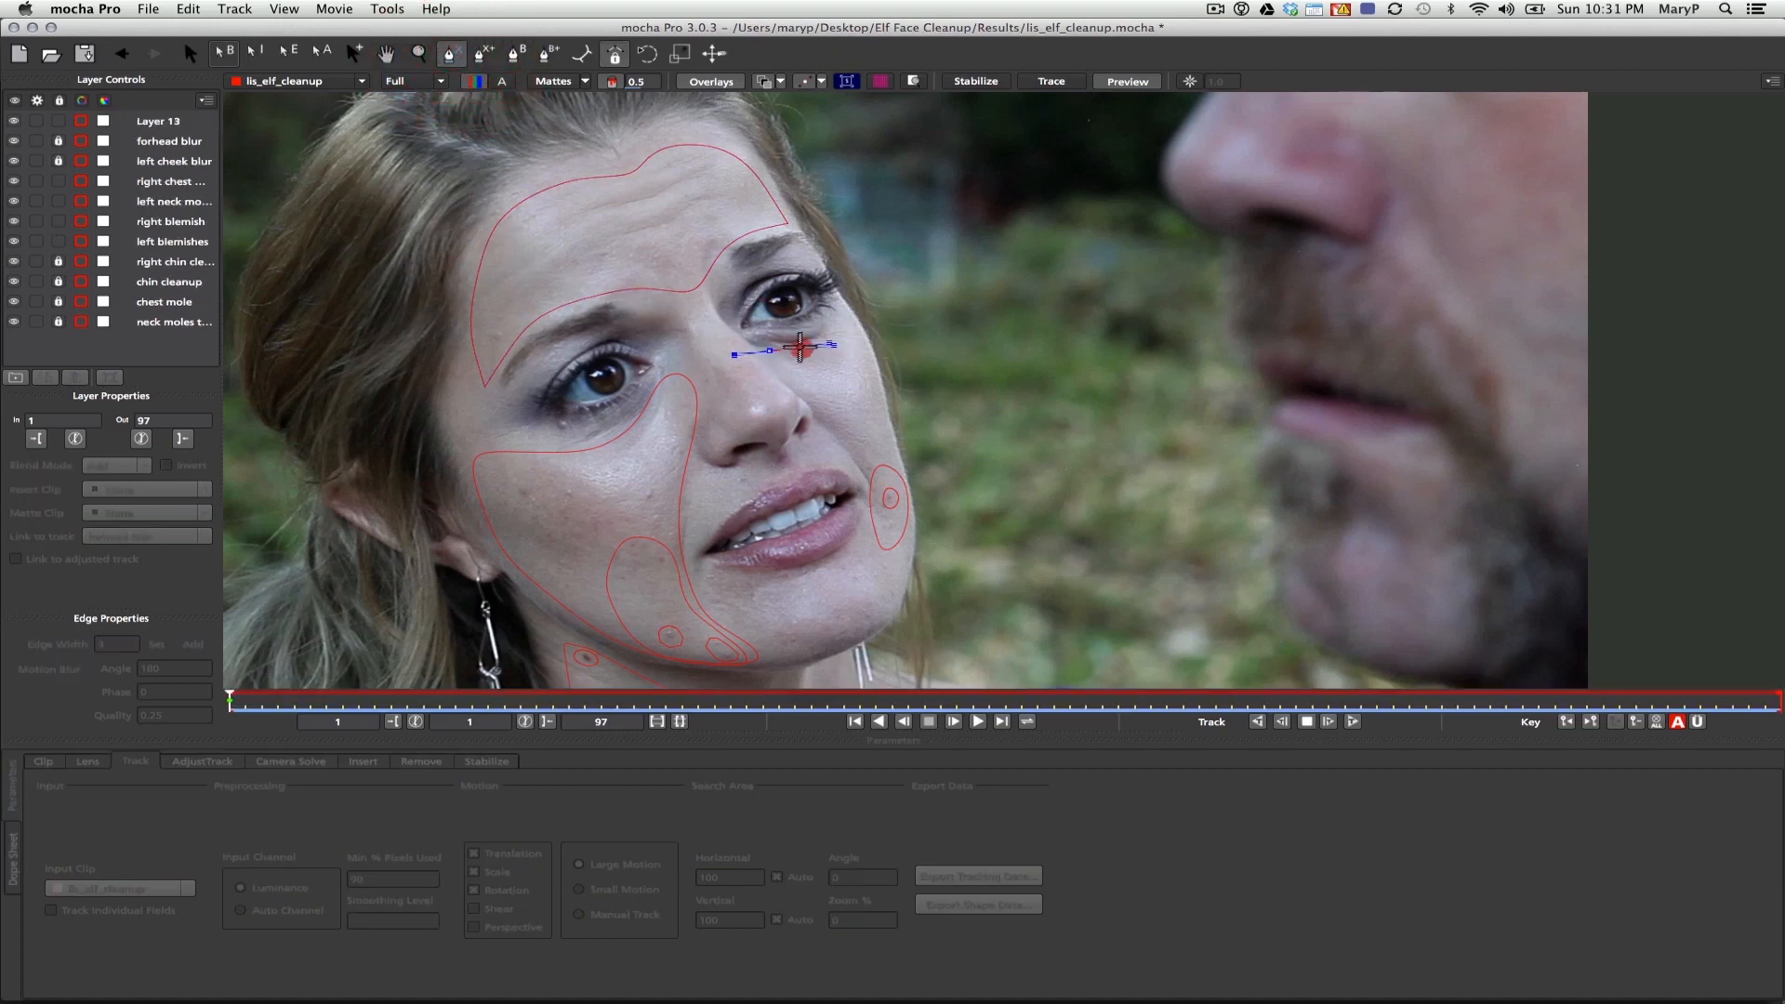
left_click(881, 506)
left_click(863, 461)
left_click(834, 425)
left_click(812, 393)
left_click(778, 370)
right_click(759, 349)
left_click_drag(734, 290, 860, 362)
left_click_drag(829, 332, 823, 323)
left_click_drag(945, 531, 926, 531)
left_click(1044, 366)
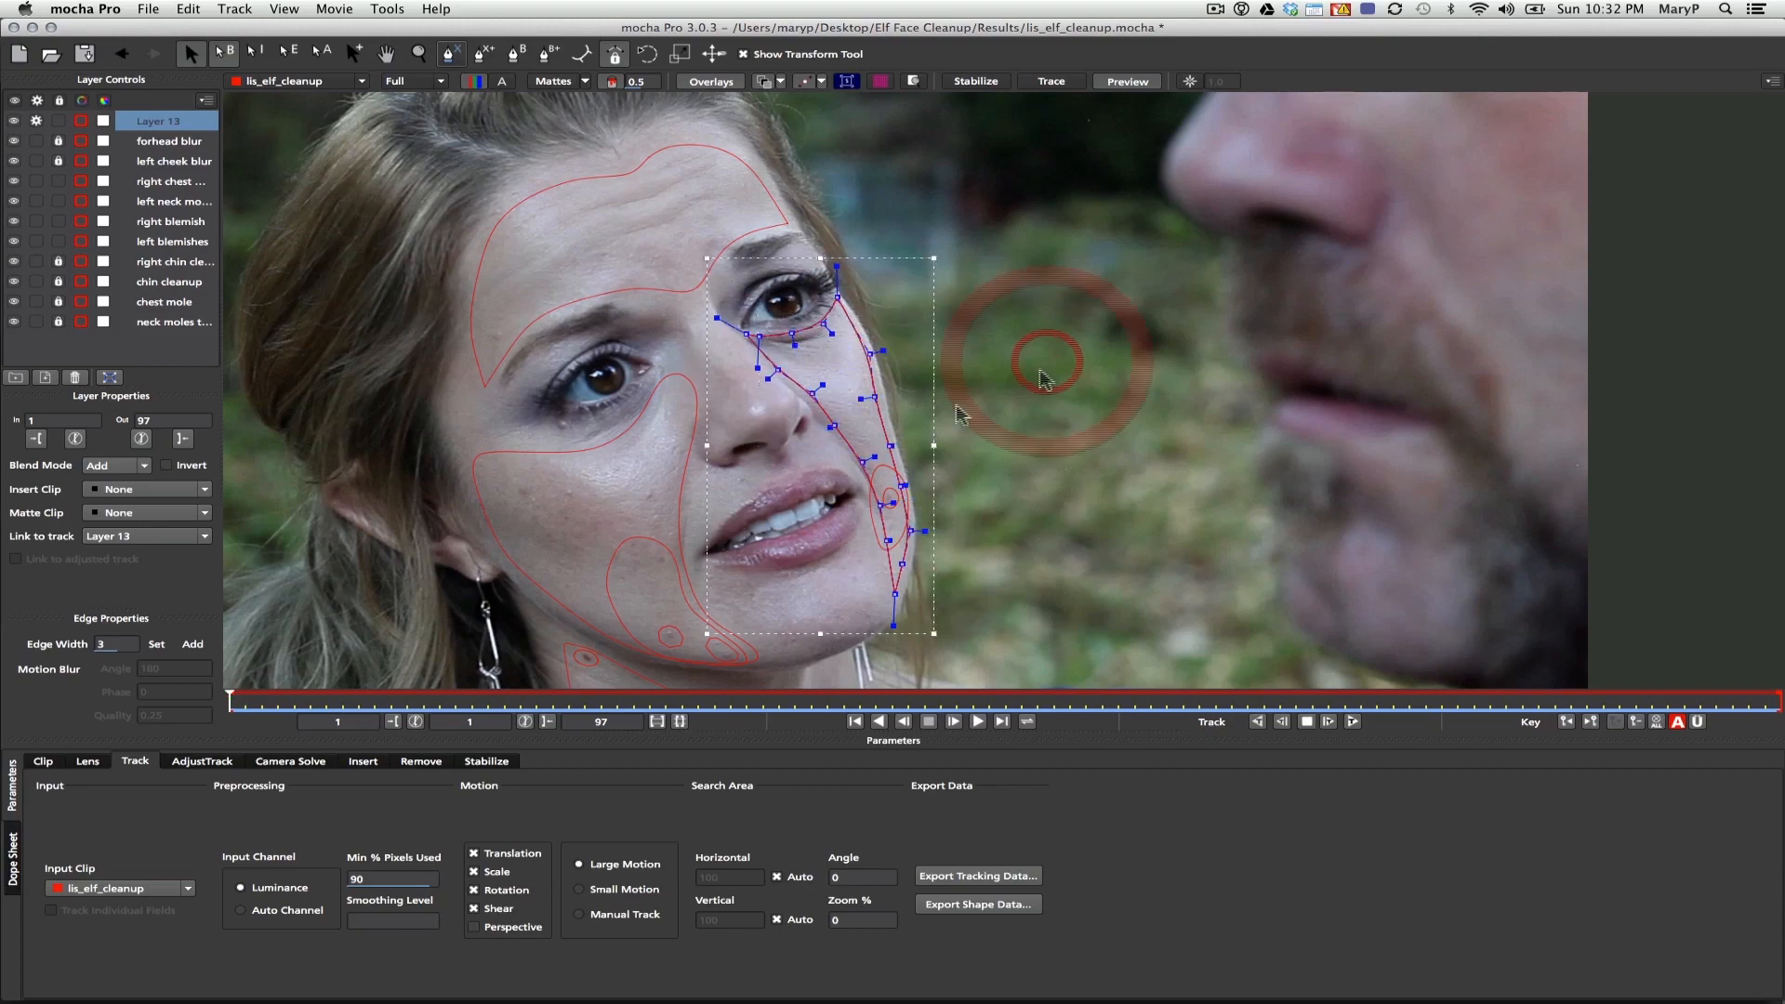
Rename the new layer right cheek blur, track it forward through the clip and clear the layer selection
double_click(158, 121)
type("right cheek blur")
left_click(1351, 721)
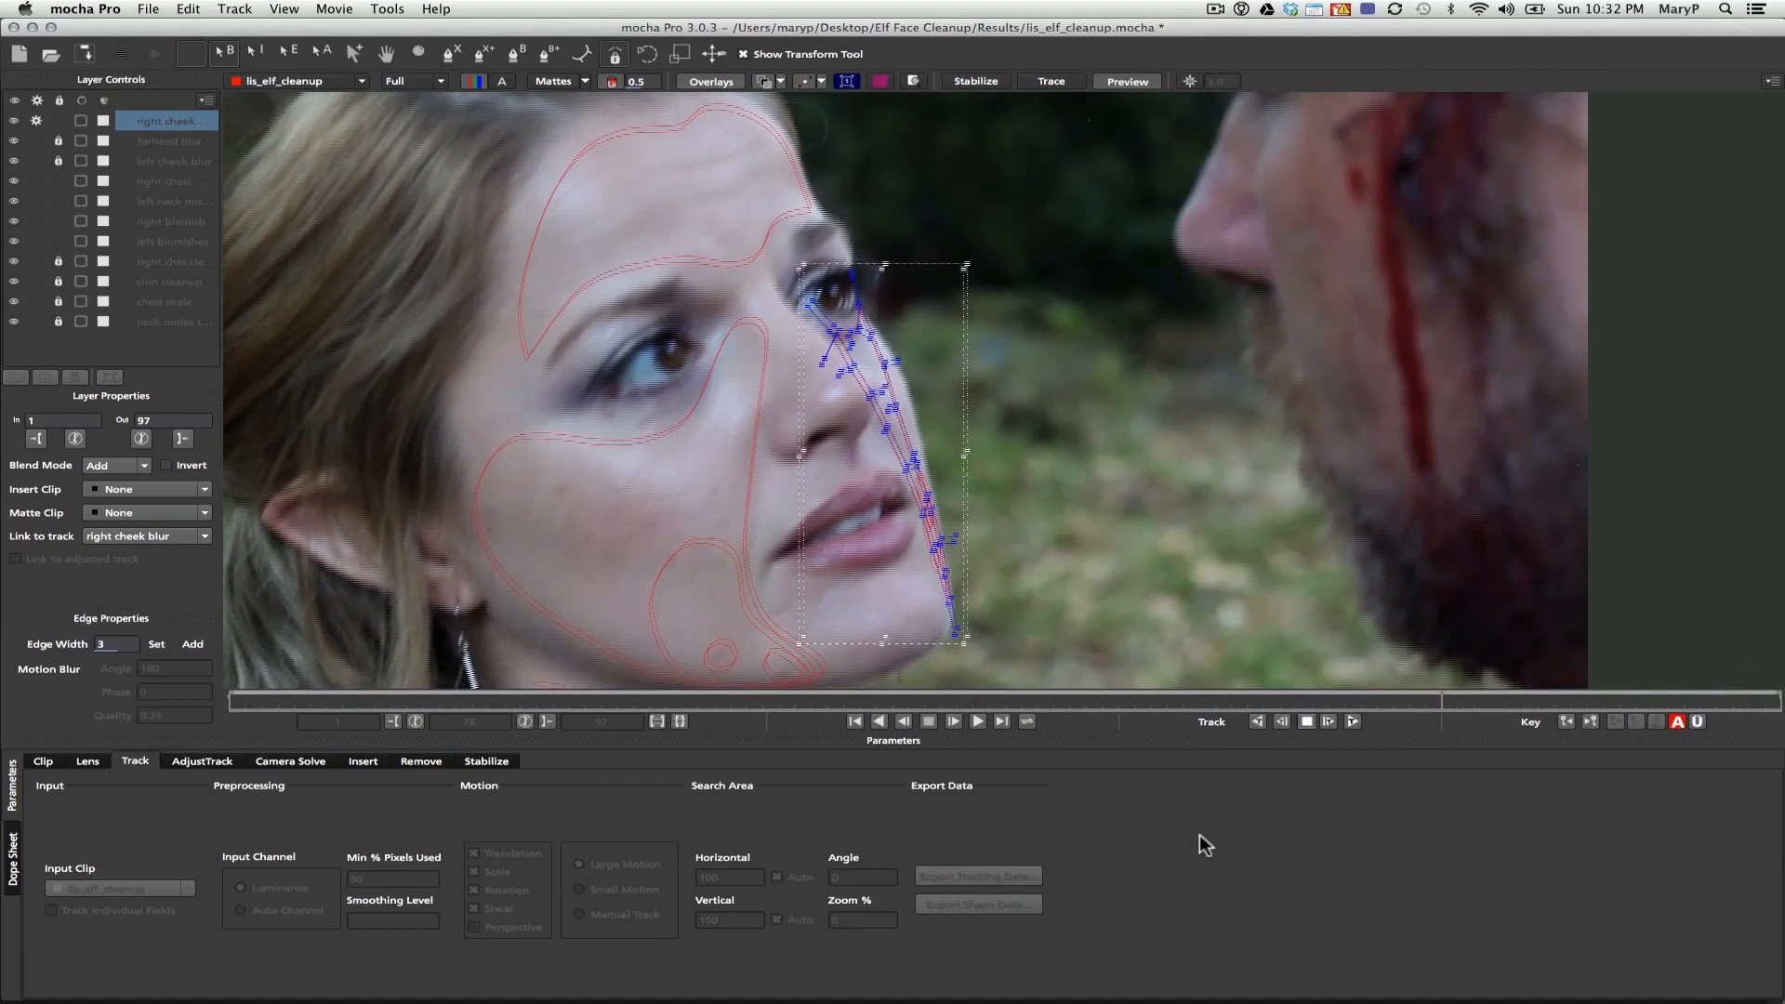
left_click(919, 350)
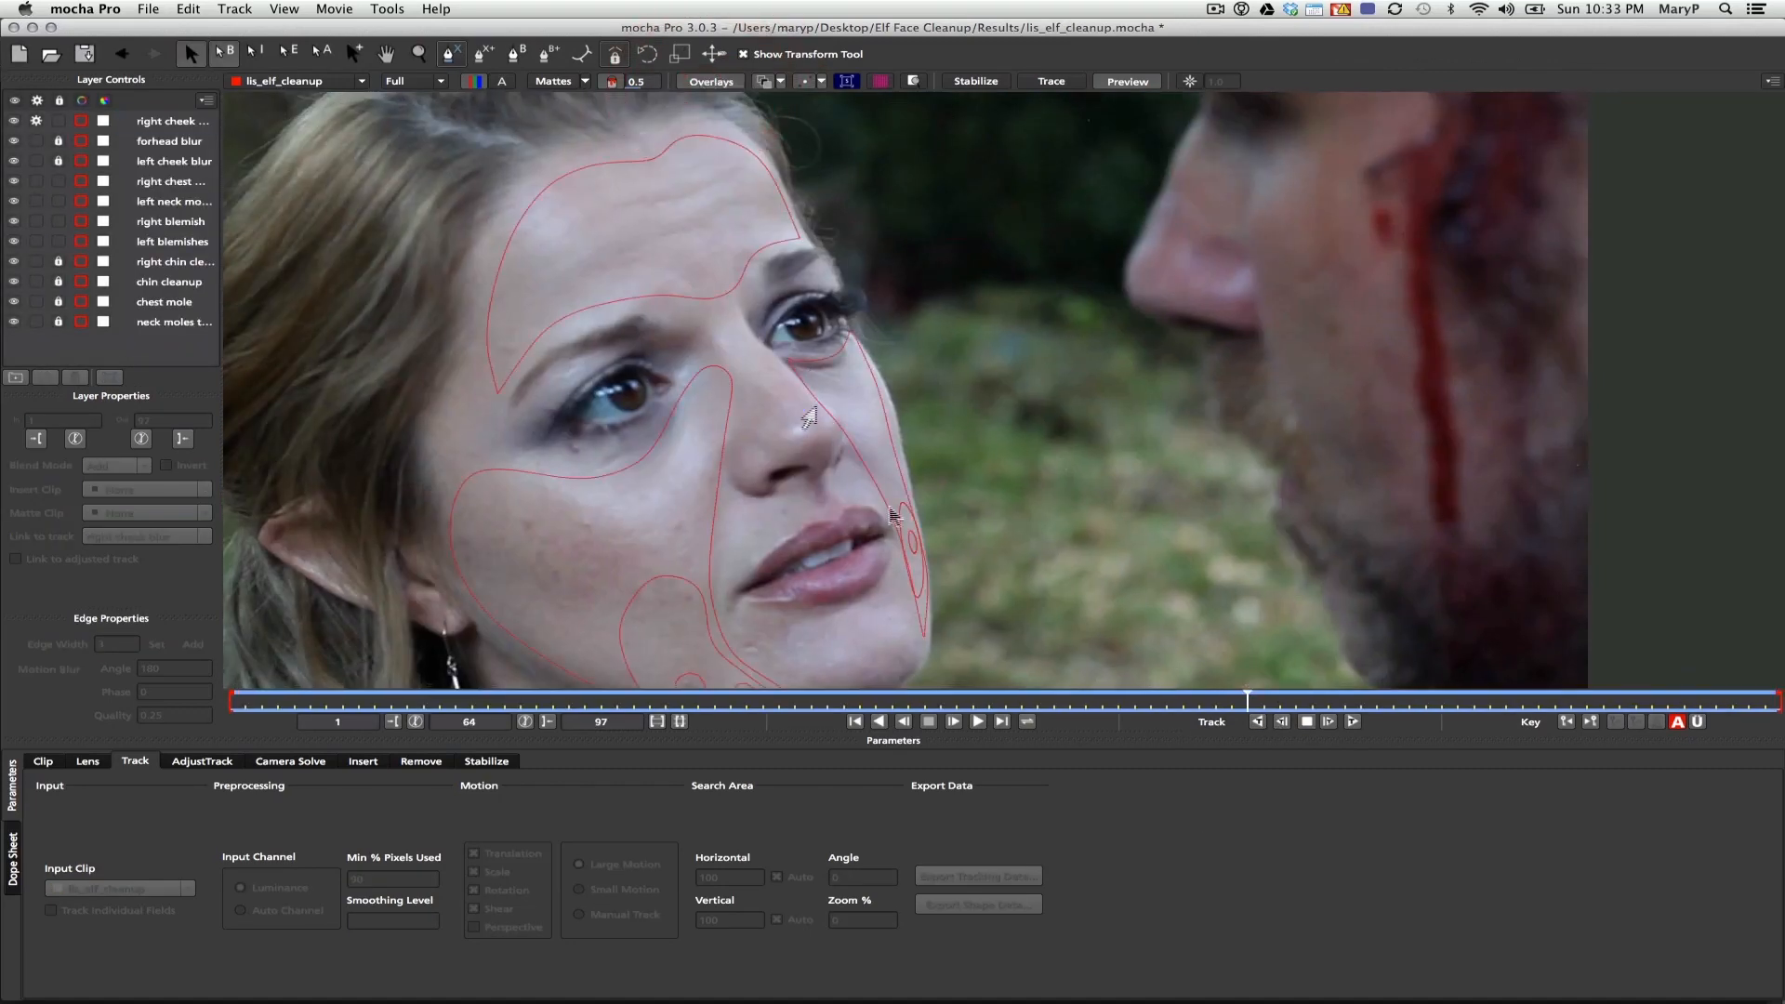
Refit the right cheek blur outline to the nose and cheek edge at frame 97 and earlier keyframes, and return to frame 1
left_click(850, 447)
left_click_drag(1086, 697, 1780, 704)
left_click(863, 452)
left_click(1567, 721)
left_click(874, 377)
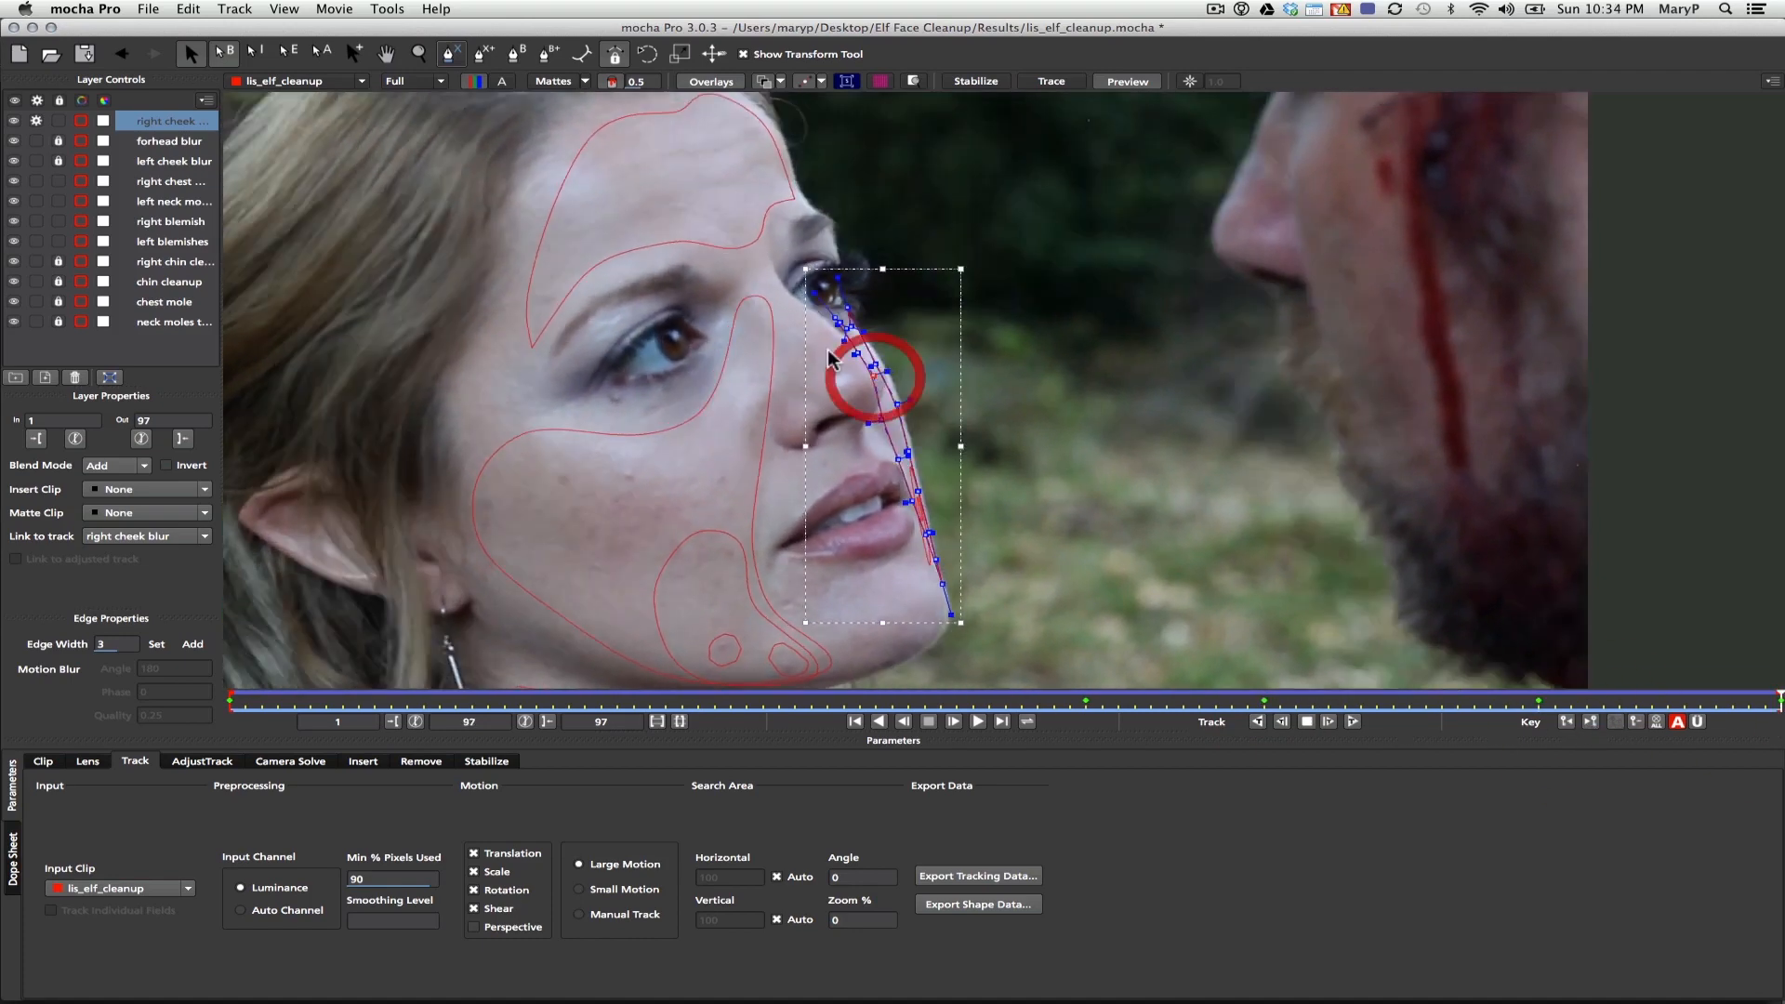
scroll(822, 297, "up", 2)
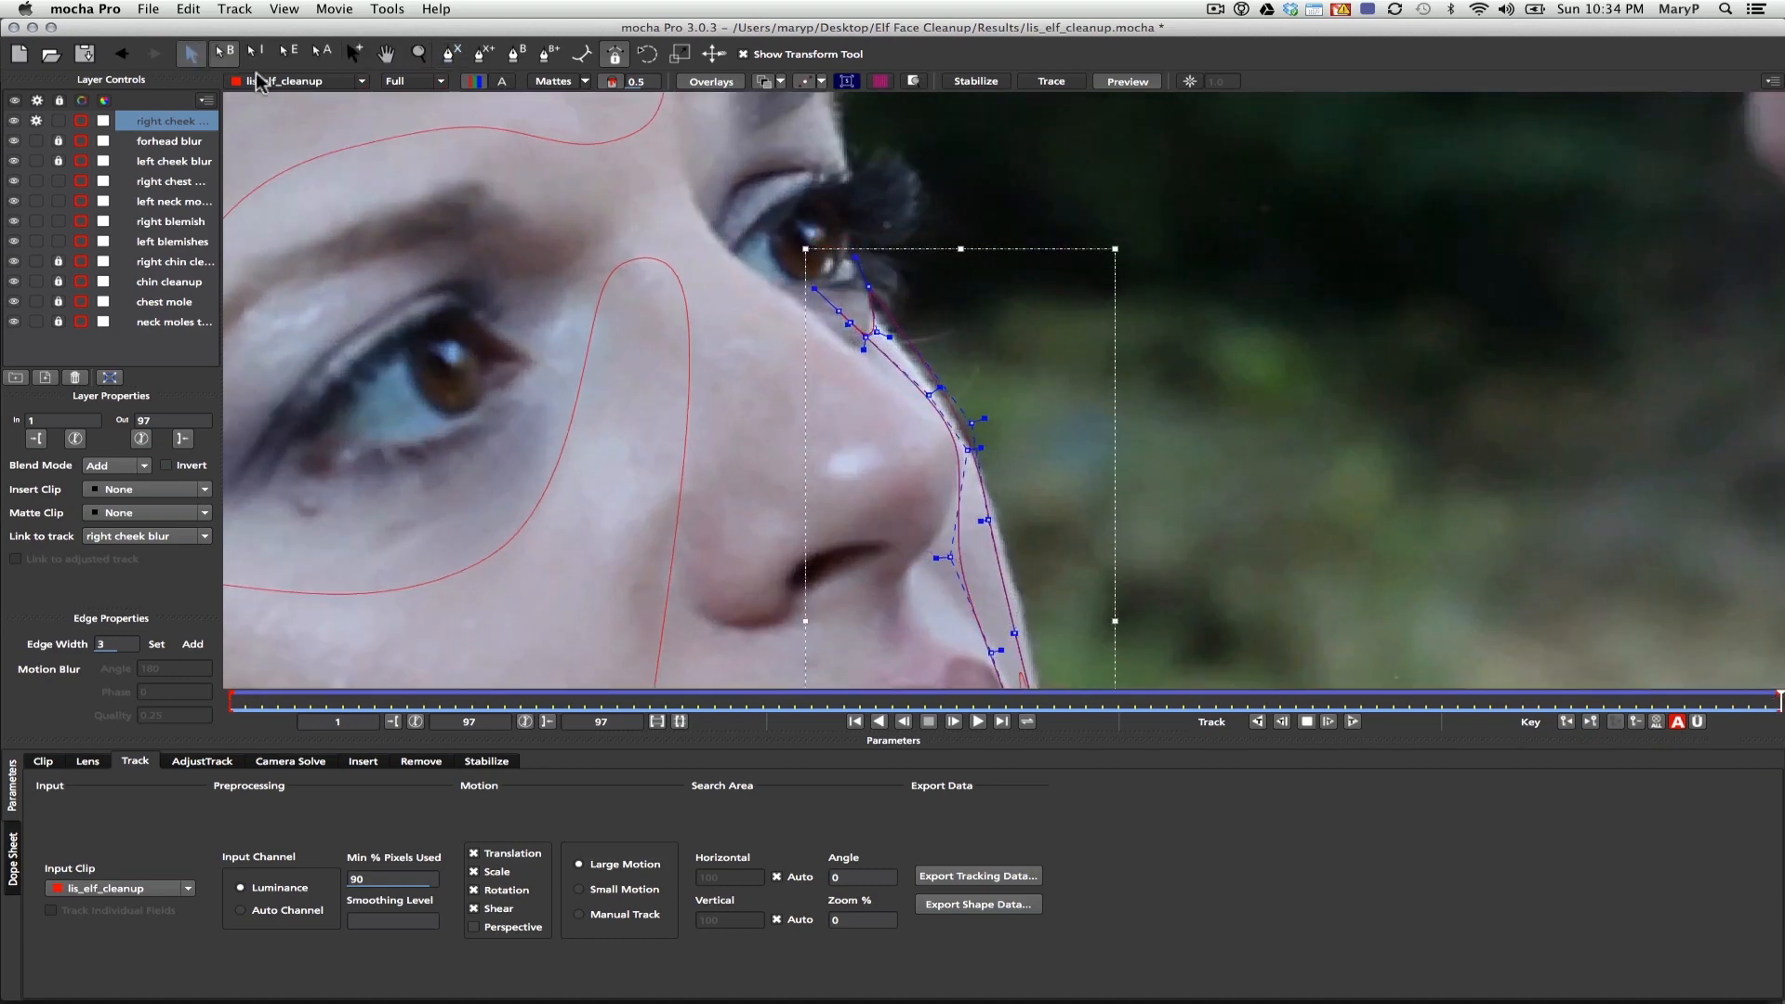
left_click(1567, 721)
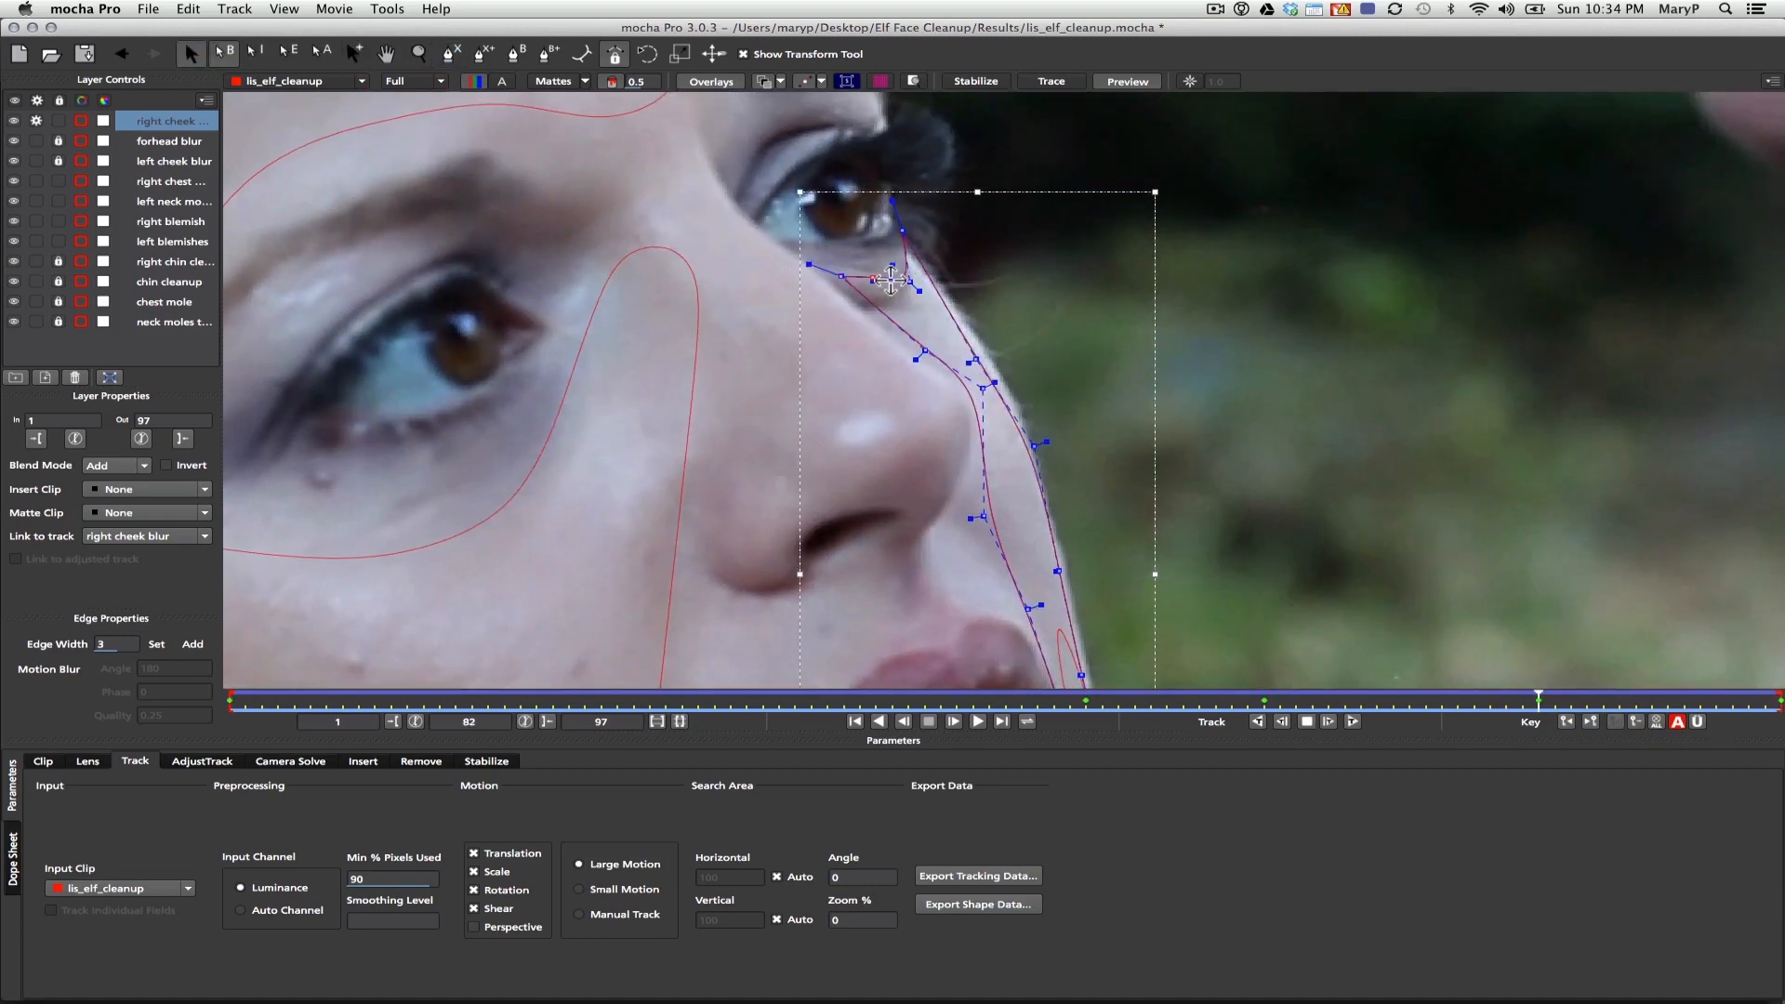
left_click_drag(1439, 699, 230, 699)
Turn off right cheek blur's processing and draw an X-spline around the skin between the nose and upper lip
left_click_drag(660, 444, 922, 439)
key("x")
left_click(451, 54)
left_click(37, 122)
left_click(920, 199)
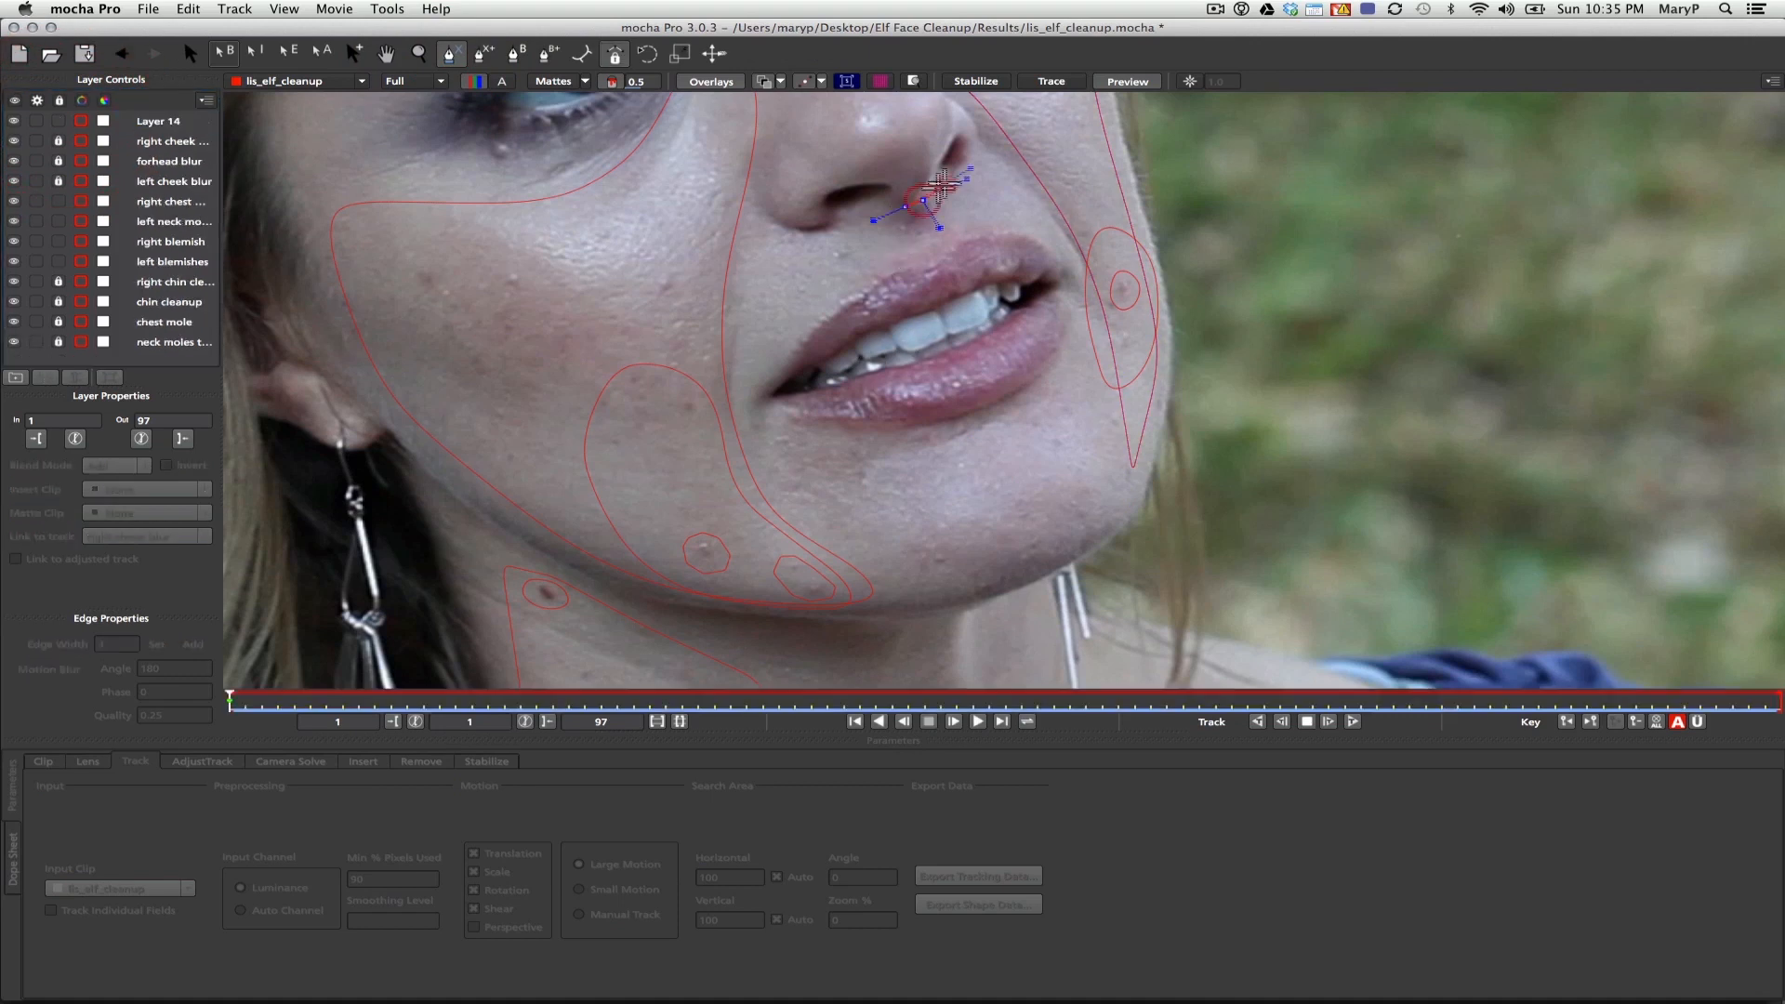
left_click(908, 258)
left_click(867, 273)
left_click(819, 295)
left_click(778, 328)
left_click(749, 379)
left_click(761, 282)
left_click(774, 247)
right_click(868, 221)
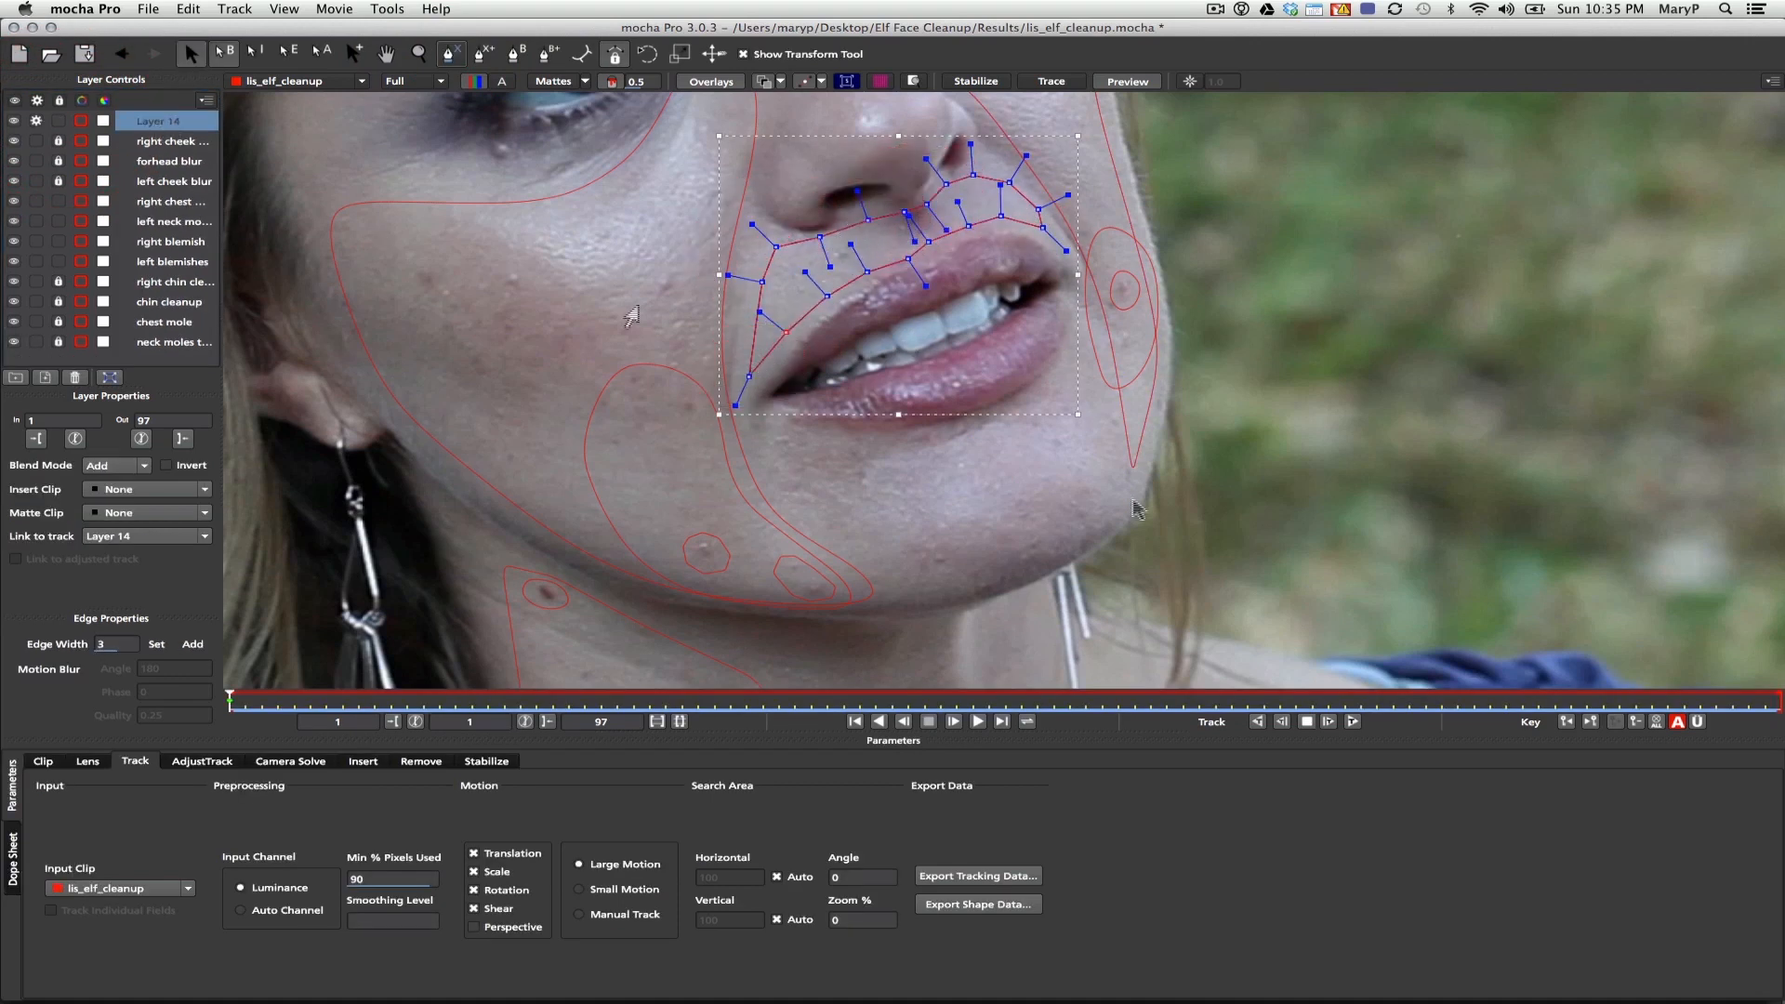
Adjust the upper lip outline's points toward both mouth corners and rename the new layer top of mouth blur
left_click_drag(1026, 156, 960, 326)
left_click_drag(733, 394, 700, 433)
left_click_drag(1057, 247, 1092, 258)
type("top of mouth blur")
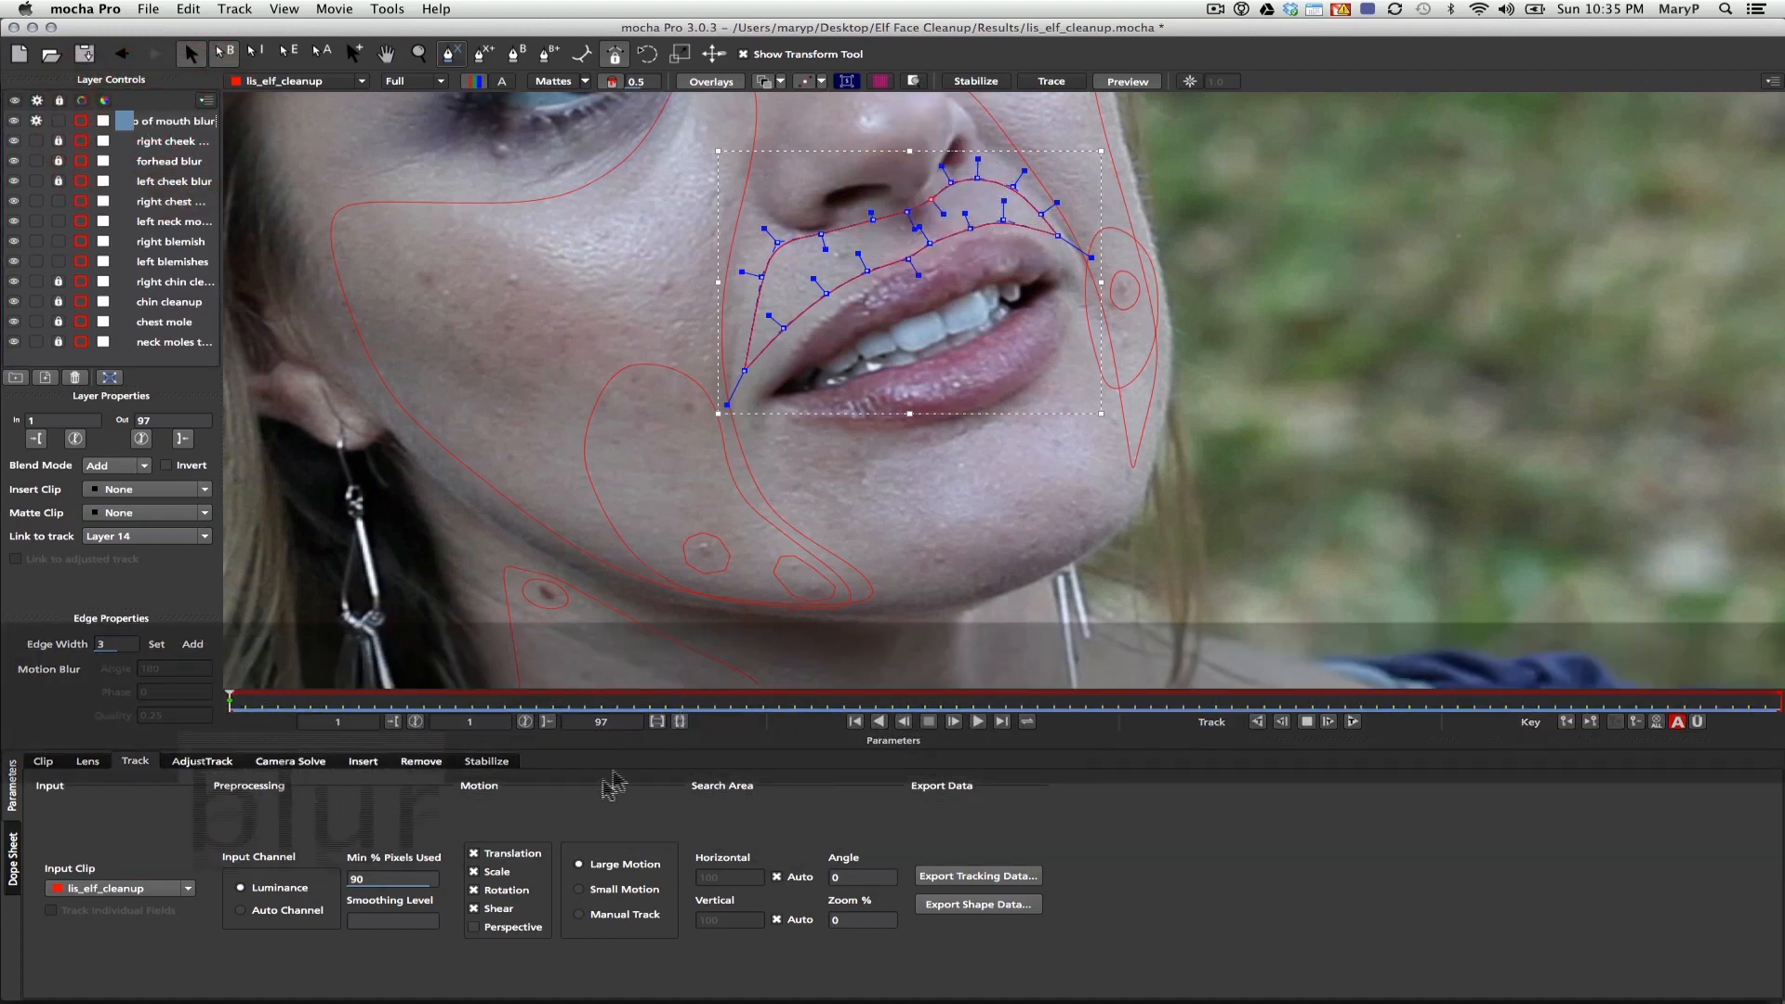
Track the top of mouth blur shape forward through the clip, return to frame 1 and lock the layer
left_click(328, 177)
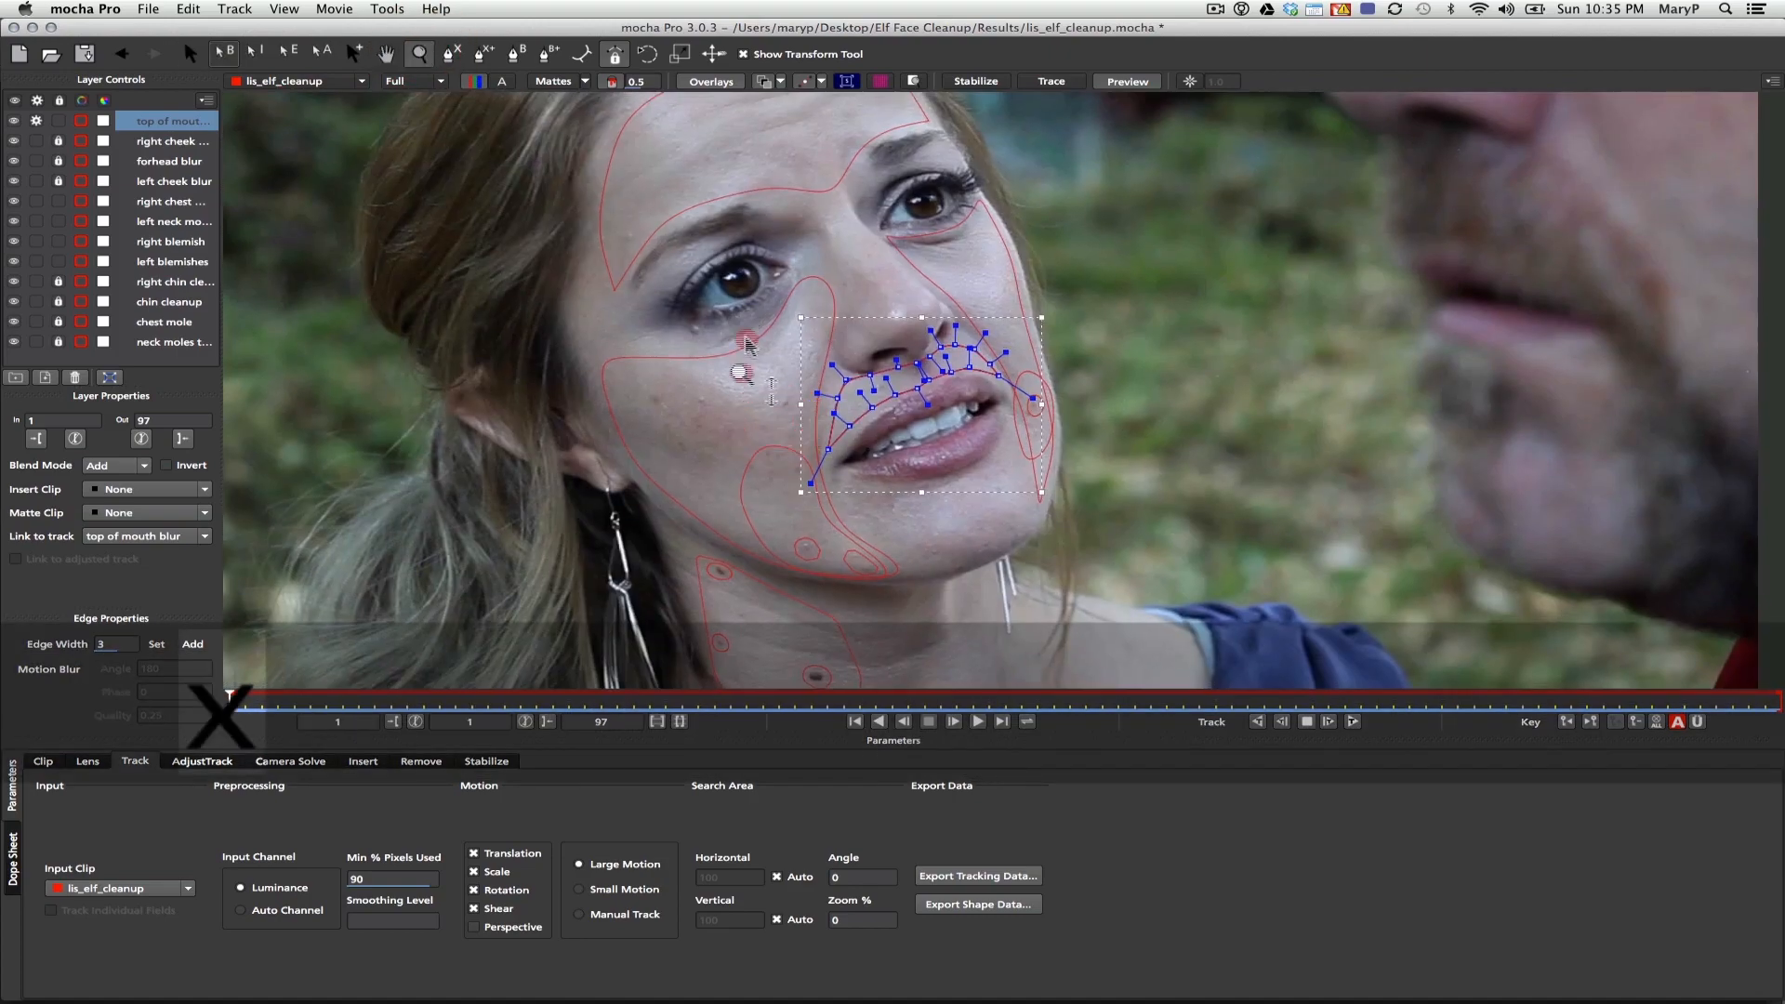
key("x")
mouse_move(747, 342)
left_mouse_down()
mouse_move(722, 460)
mouse_move(735, 372)
left_mouse_up()
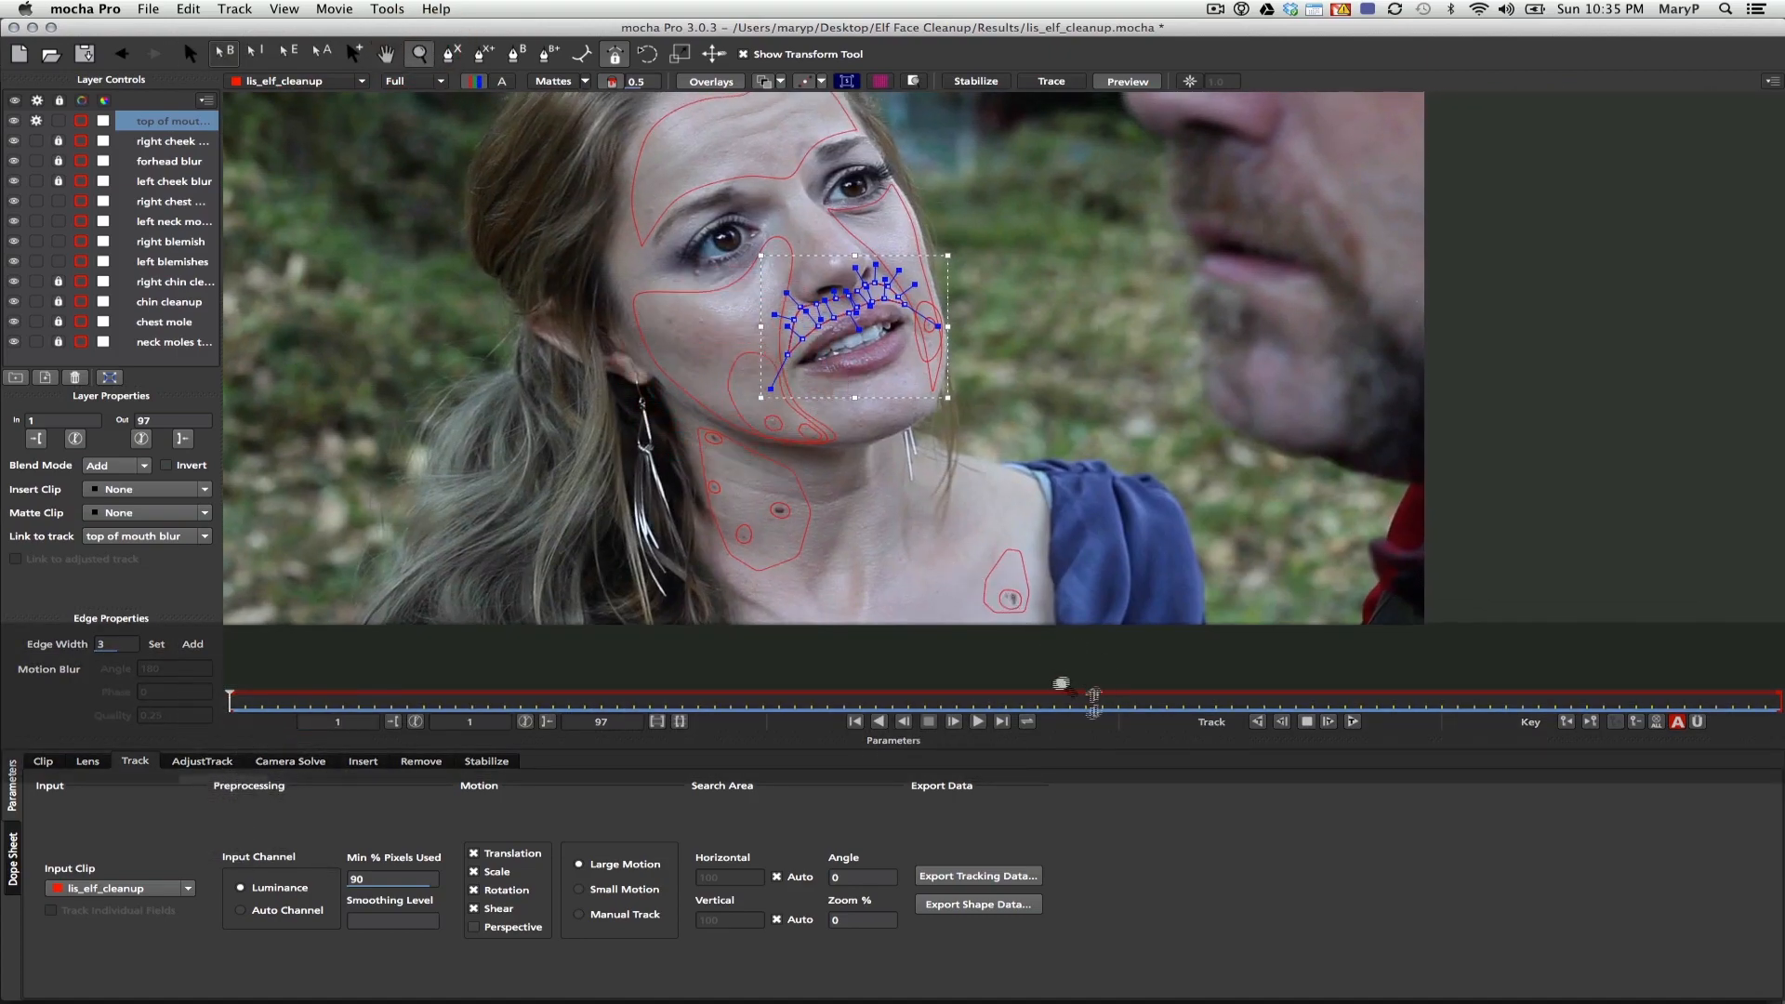
left_click(1353, 722)
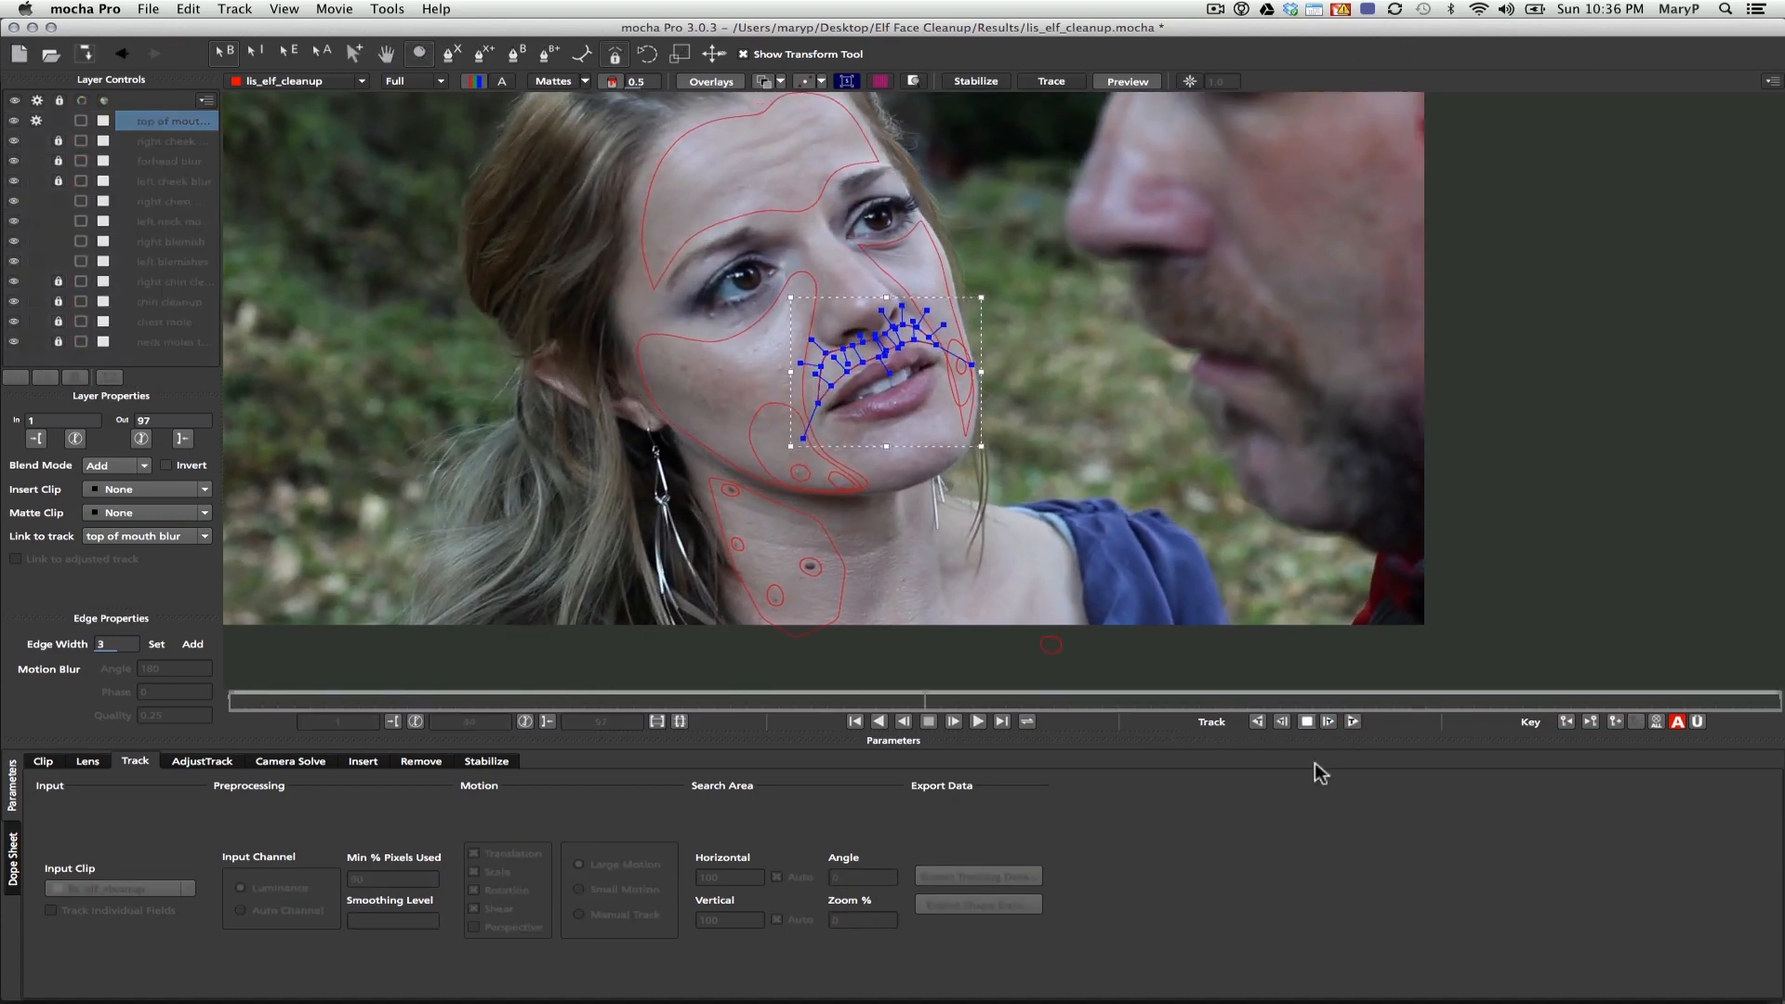
left_click_drag(901, 293, 861, 358)
key("x")
left_click_drag(927, 278, 892, 410)
left_click_drag(1780, 699, 162, 606)
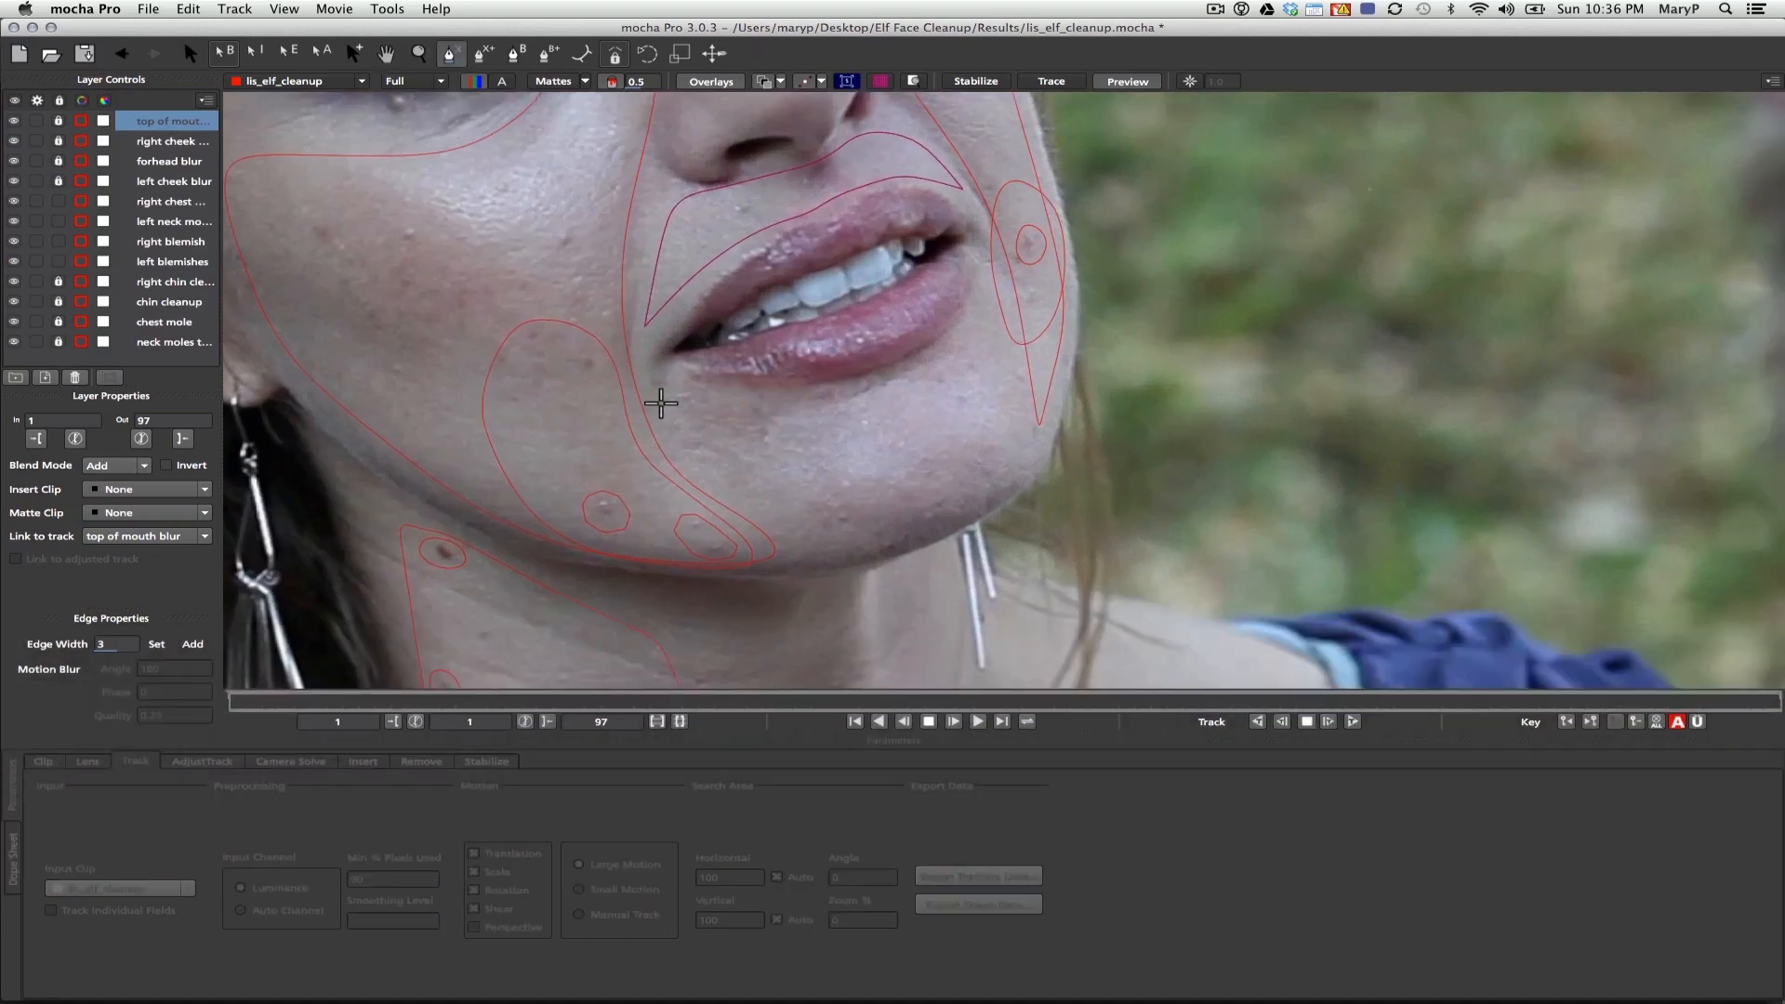
Draw an X-spline around the chin below the lower lip, adjust its points to the jaw, and name the layer chin blur
left_click(971, 328)
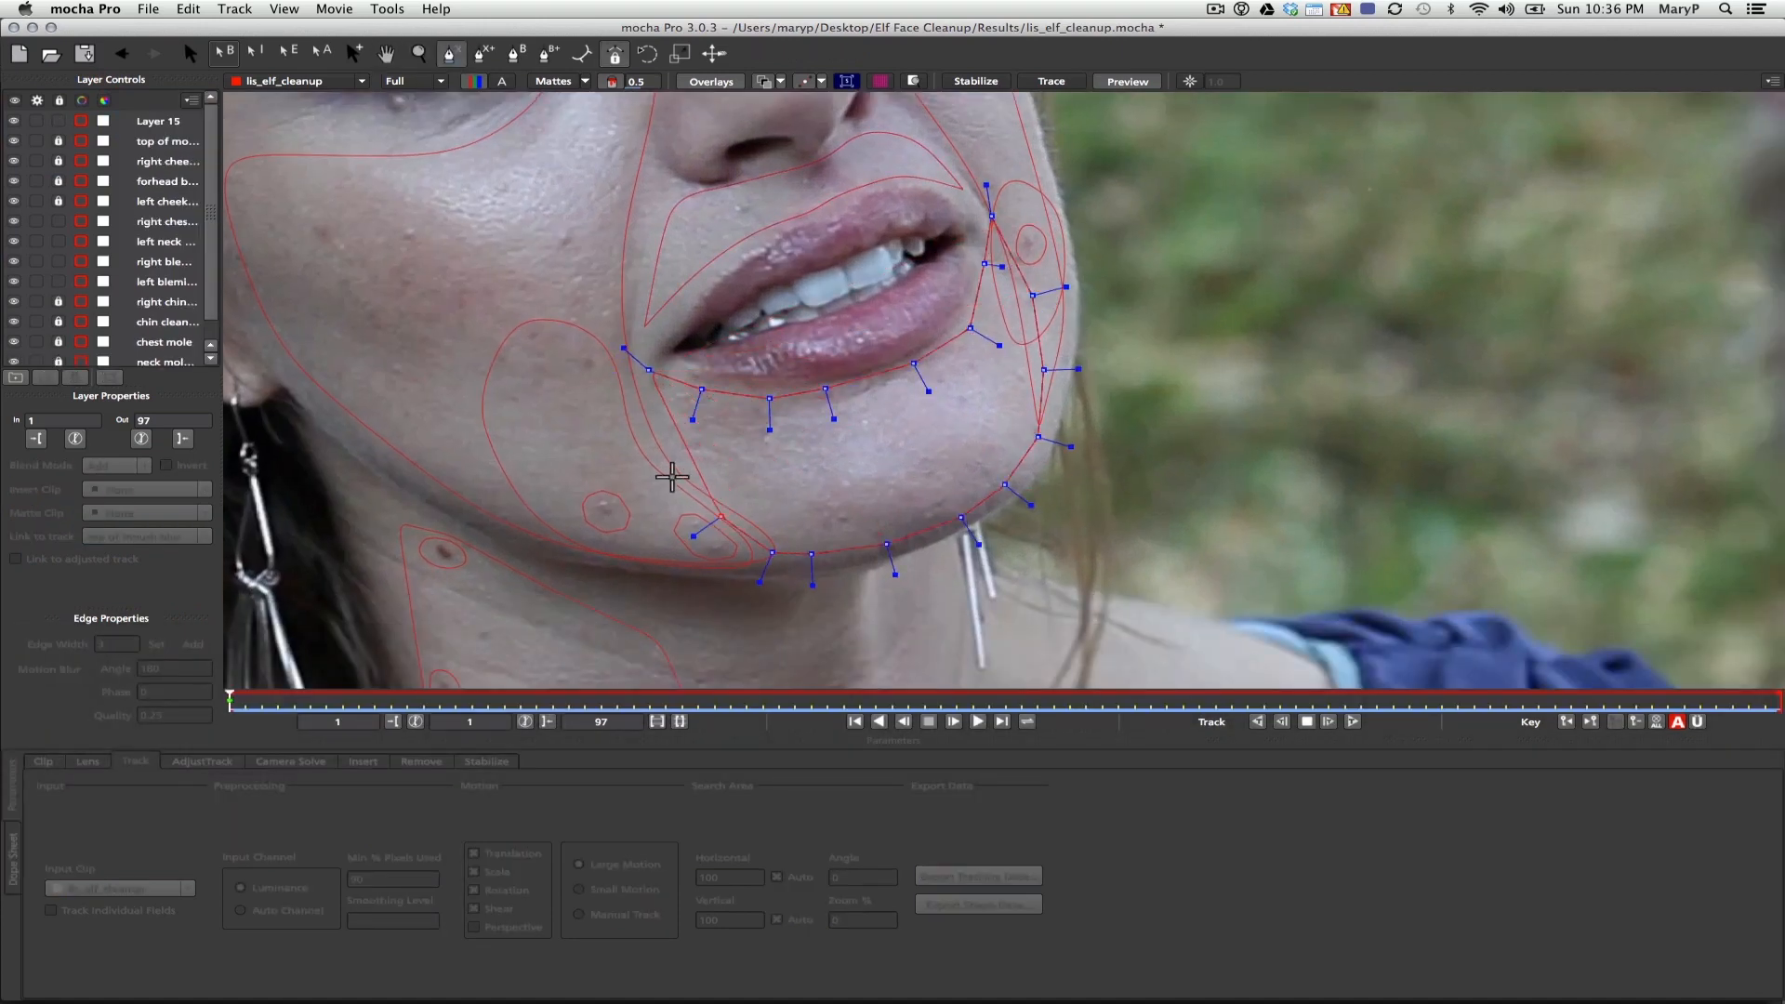
right_click(719, 514)
left_click_drag(1069, 369, 1057, 369)
left_click_drag(1066, 287, 1046, 292)
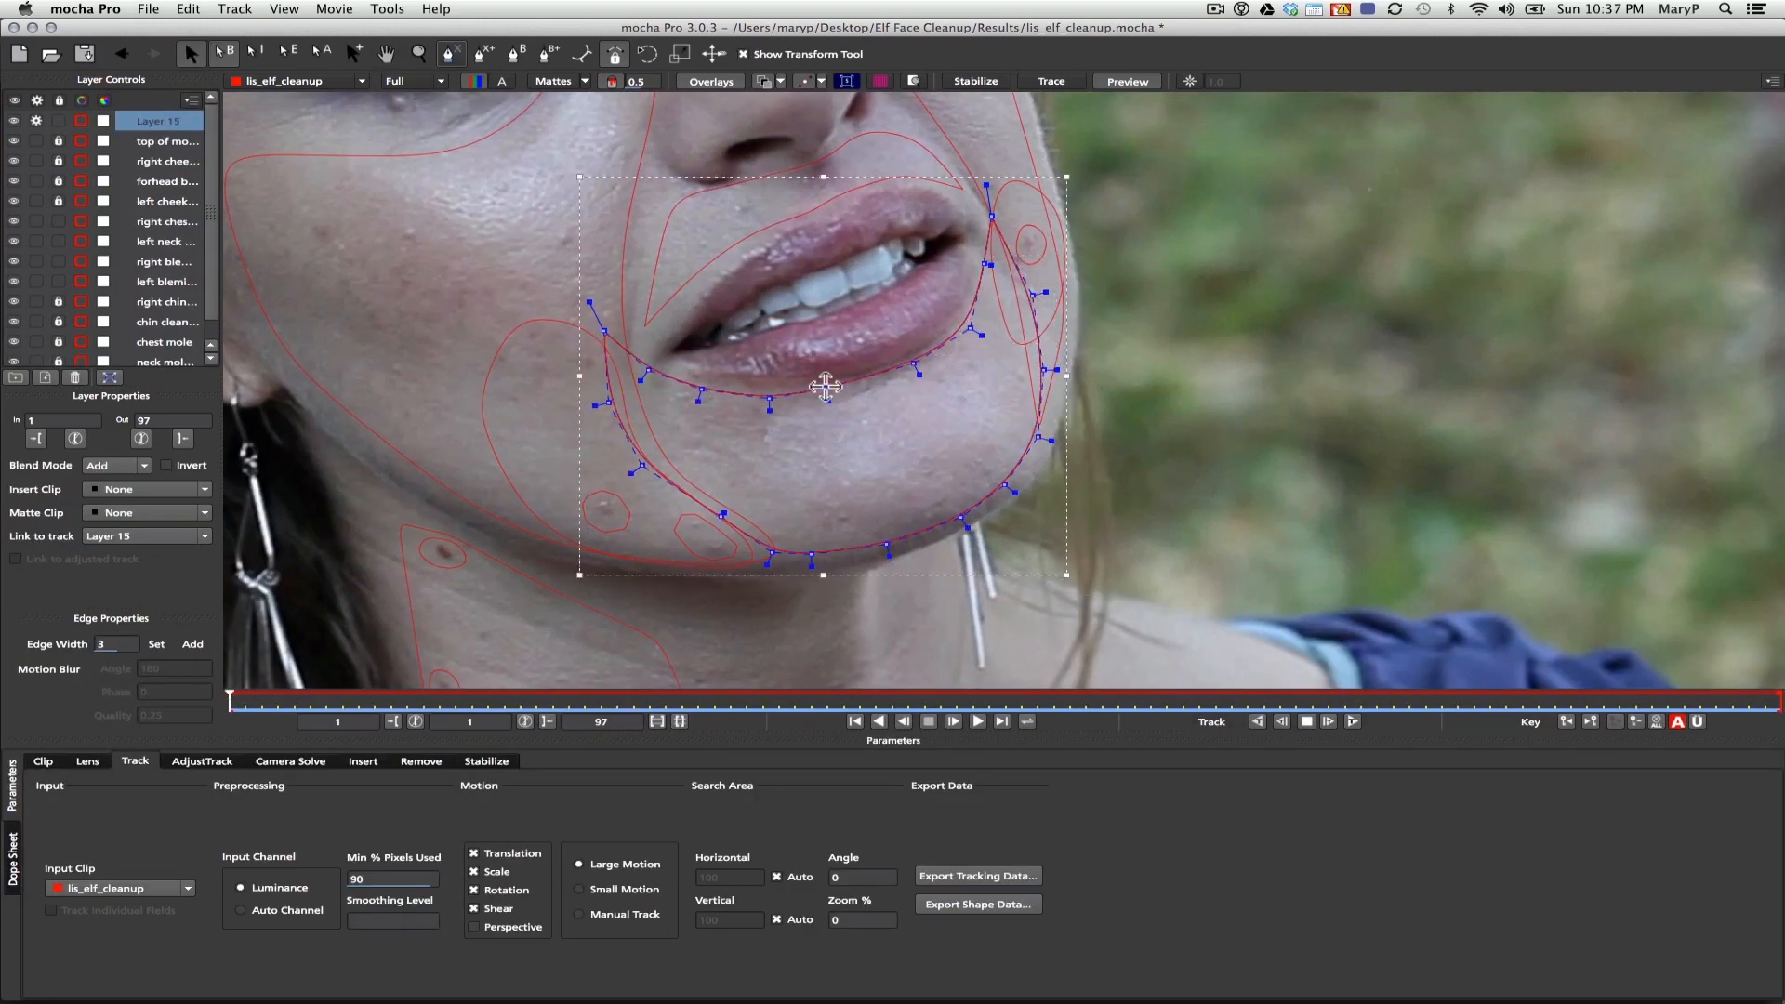
type("chin blur")
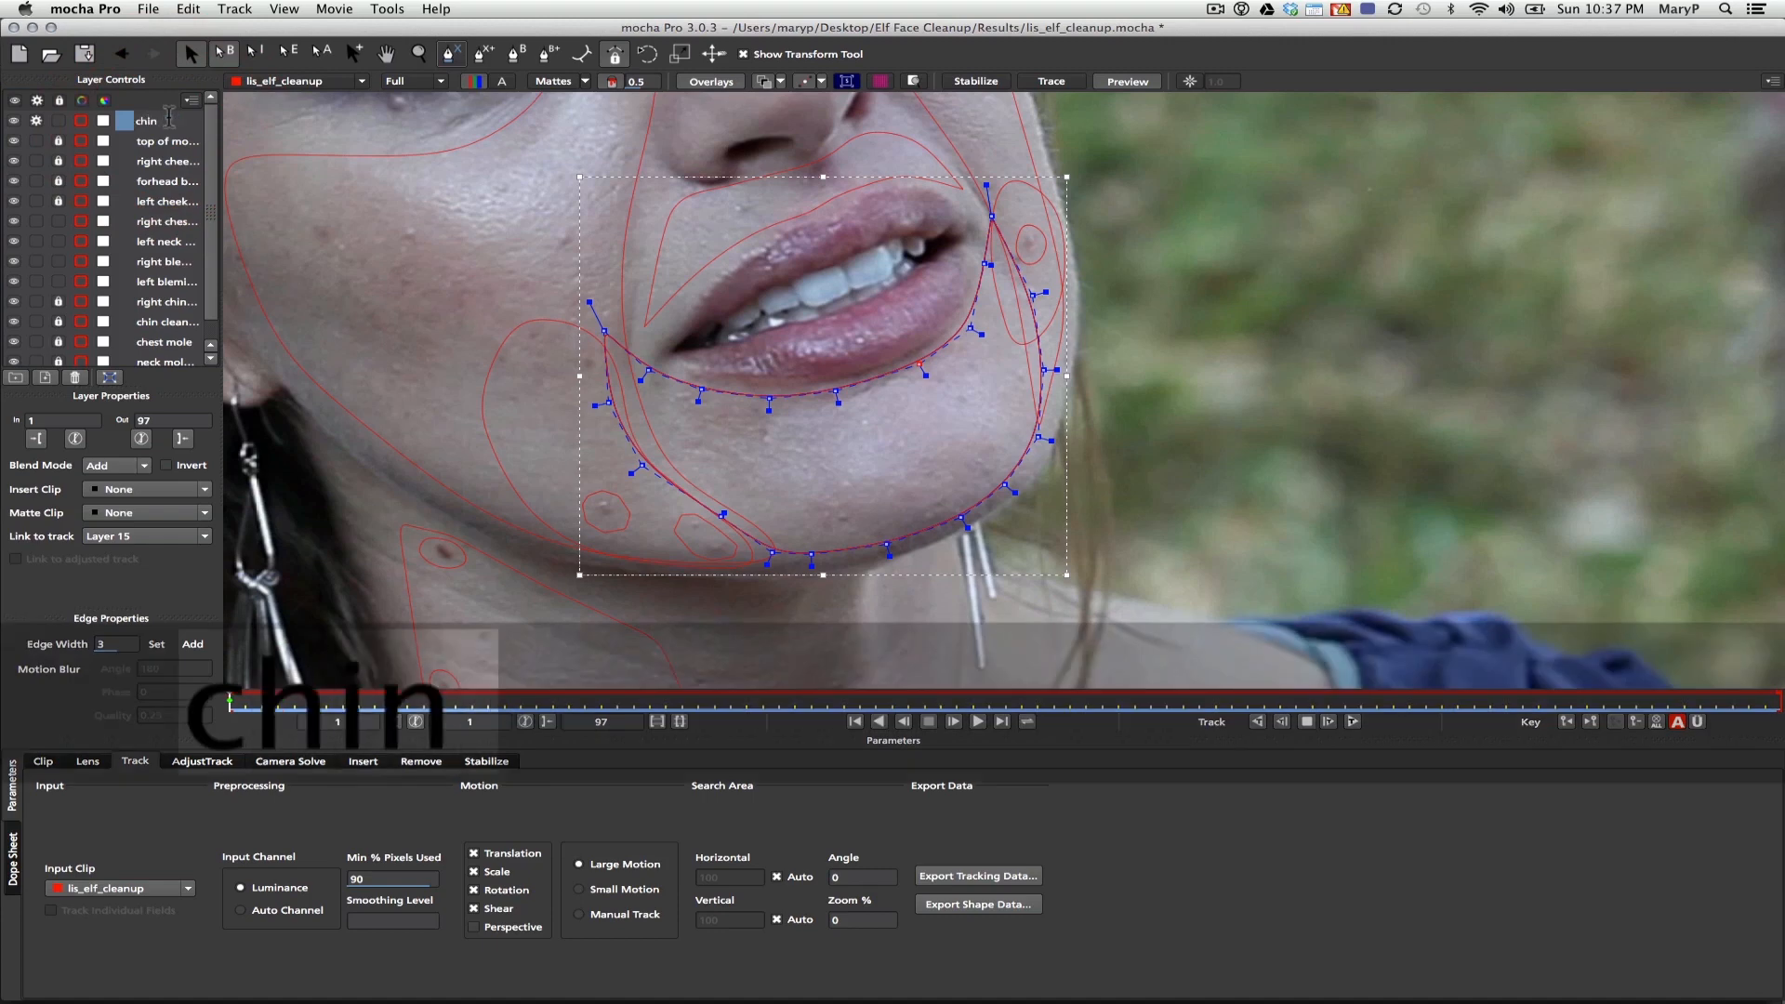
Lock the right chest, left neck, right blemish and left blemishes layers, and select chin blur
left_click(146, 223)
left_click(149, 282, "shift")
left_click(59, 222)
left_click(163, 121)
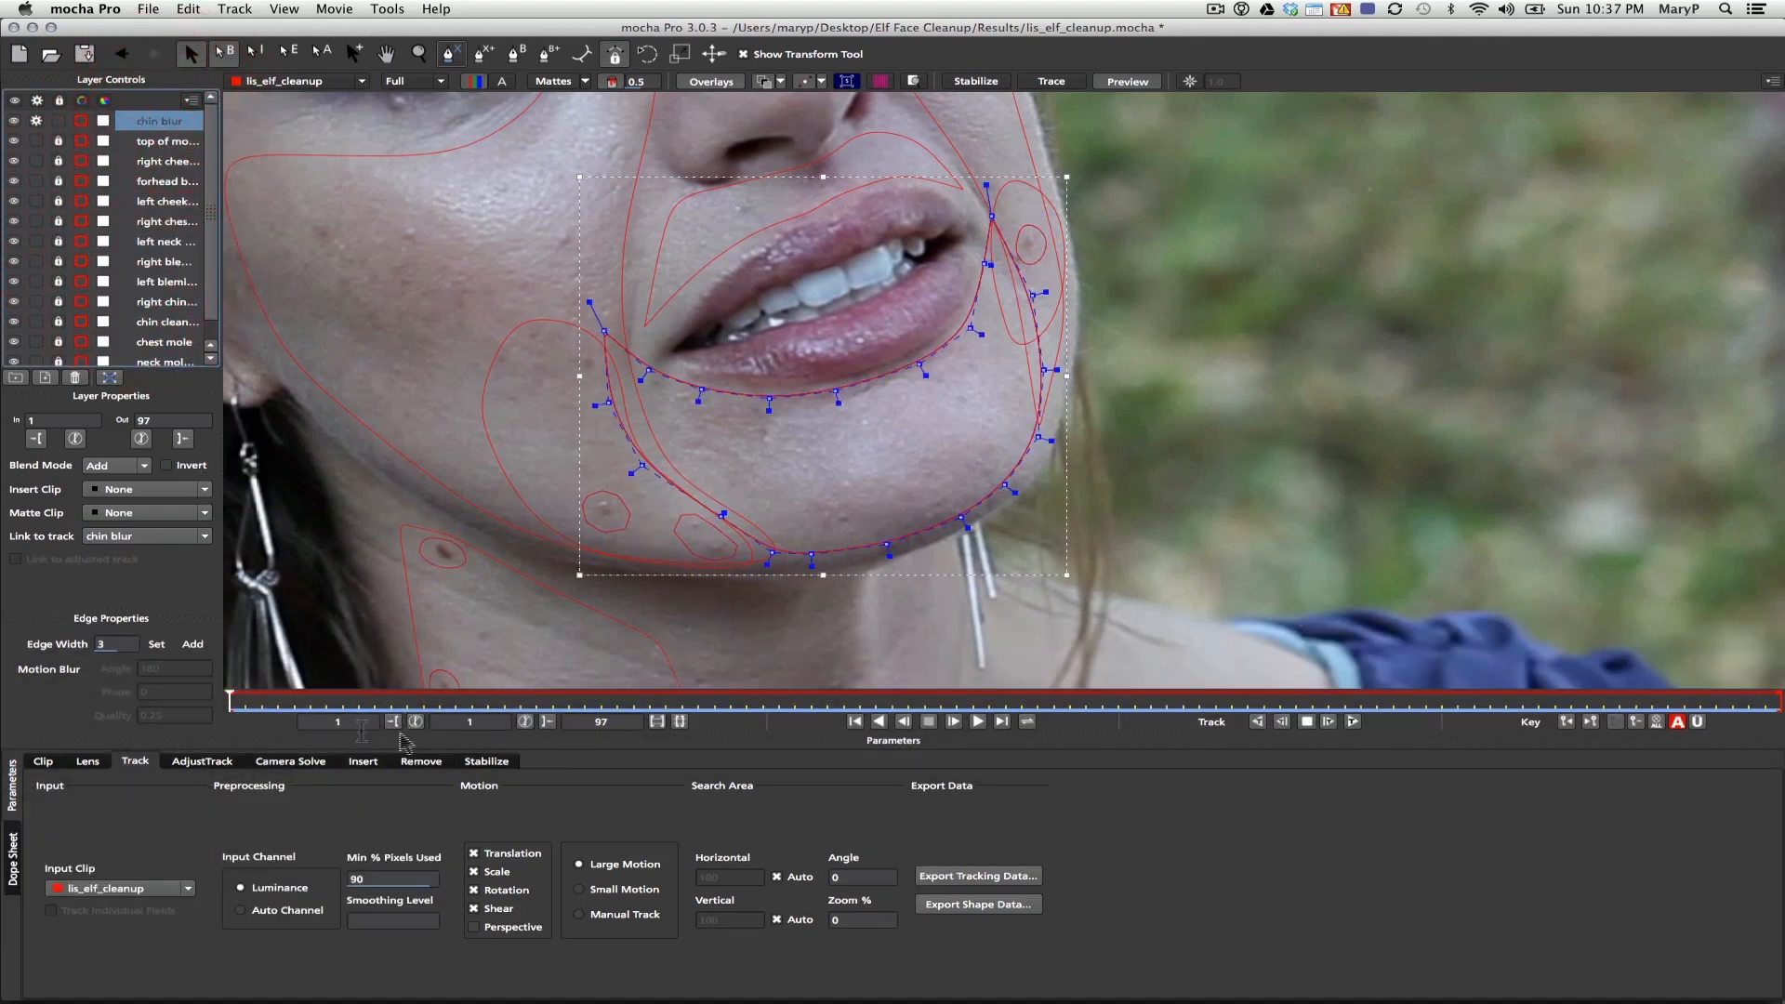
Track the chin blur shape forward to frame 97 with the whole face in view
left_click(425, 58)
left_click_drag(725, 279, 860, 453)
key("x")
left_click(1353, 722)
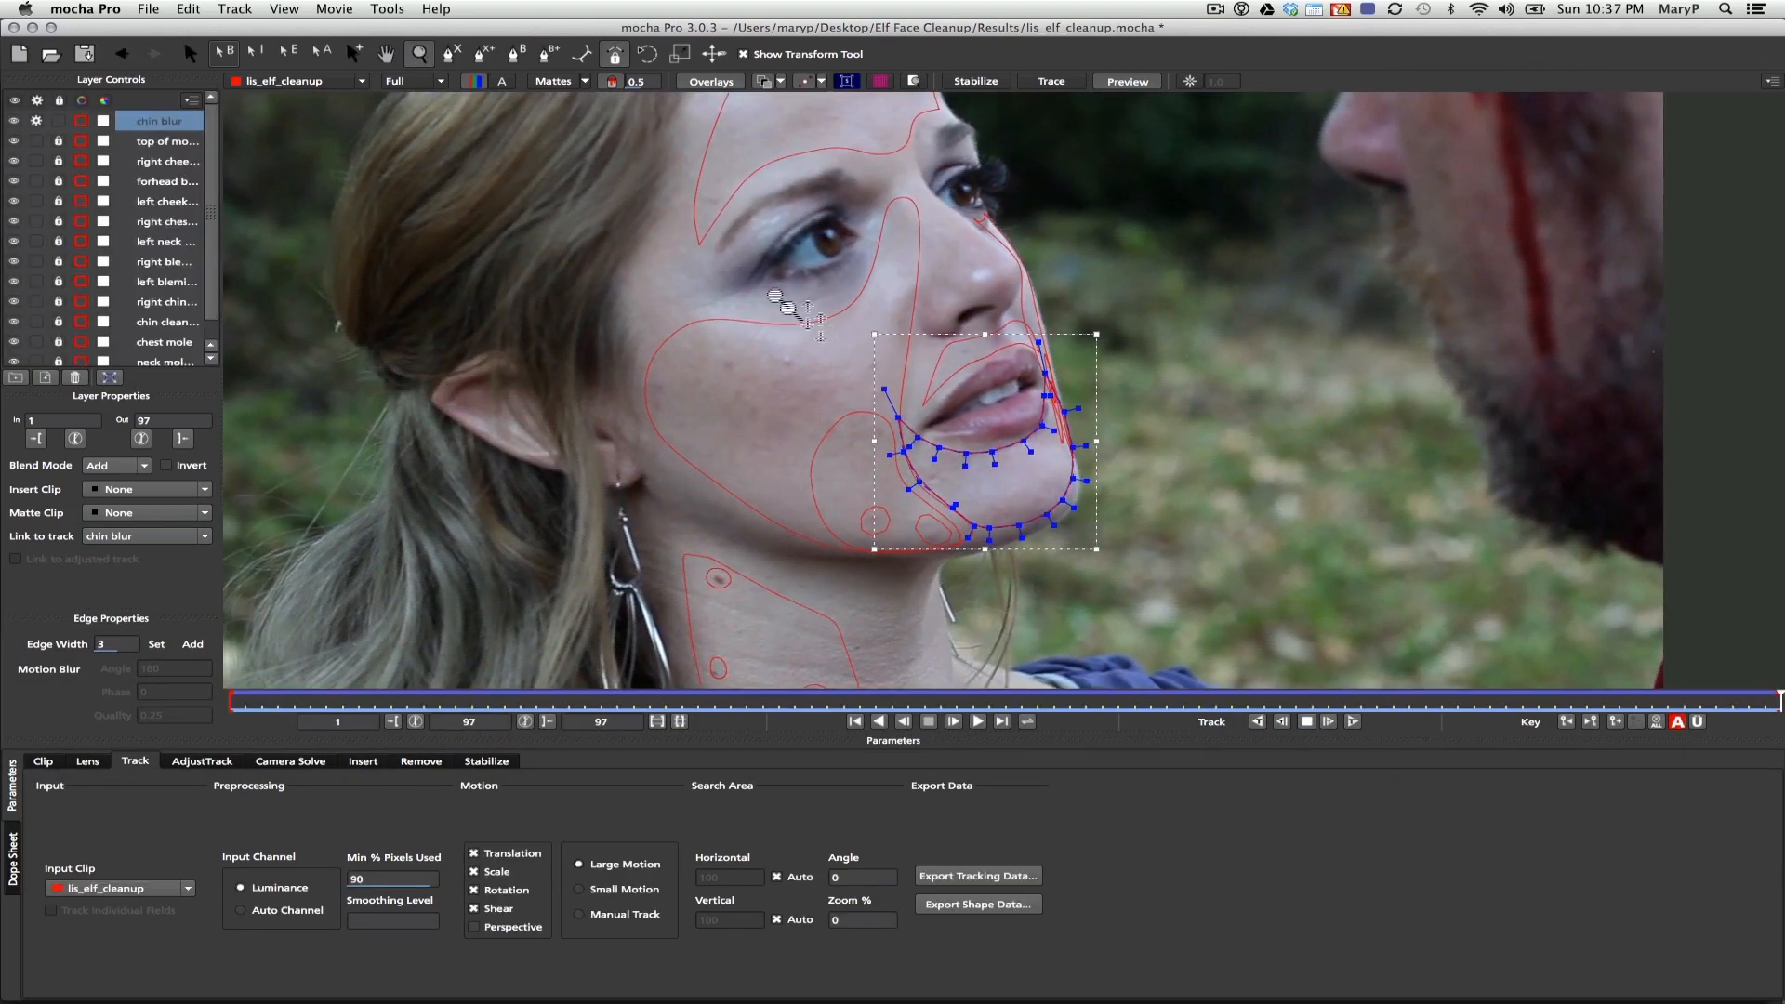
Switch keying to überkey mode and unlock the top of mouth, forhead and left cheek blur layers
left_click(1688, 724)
left_click(198, 59)
left_click(809, 320)
left_click(800, 324)
left_click(149, 139)
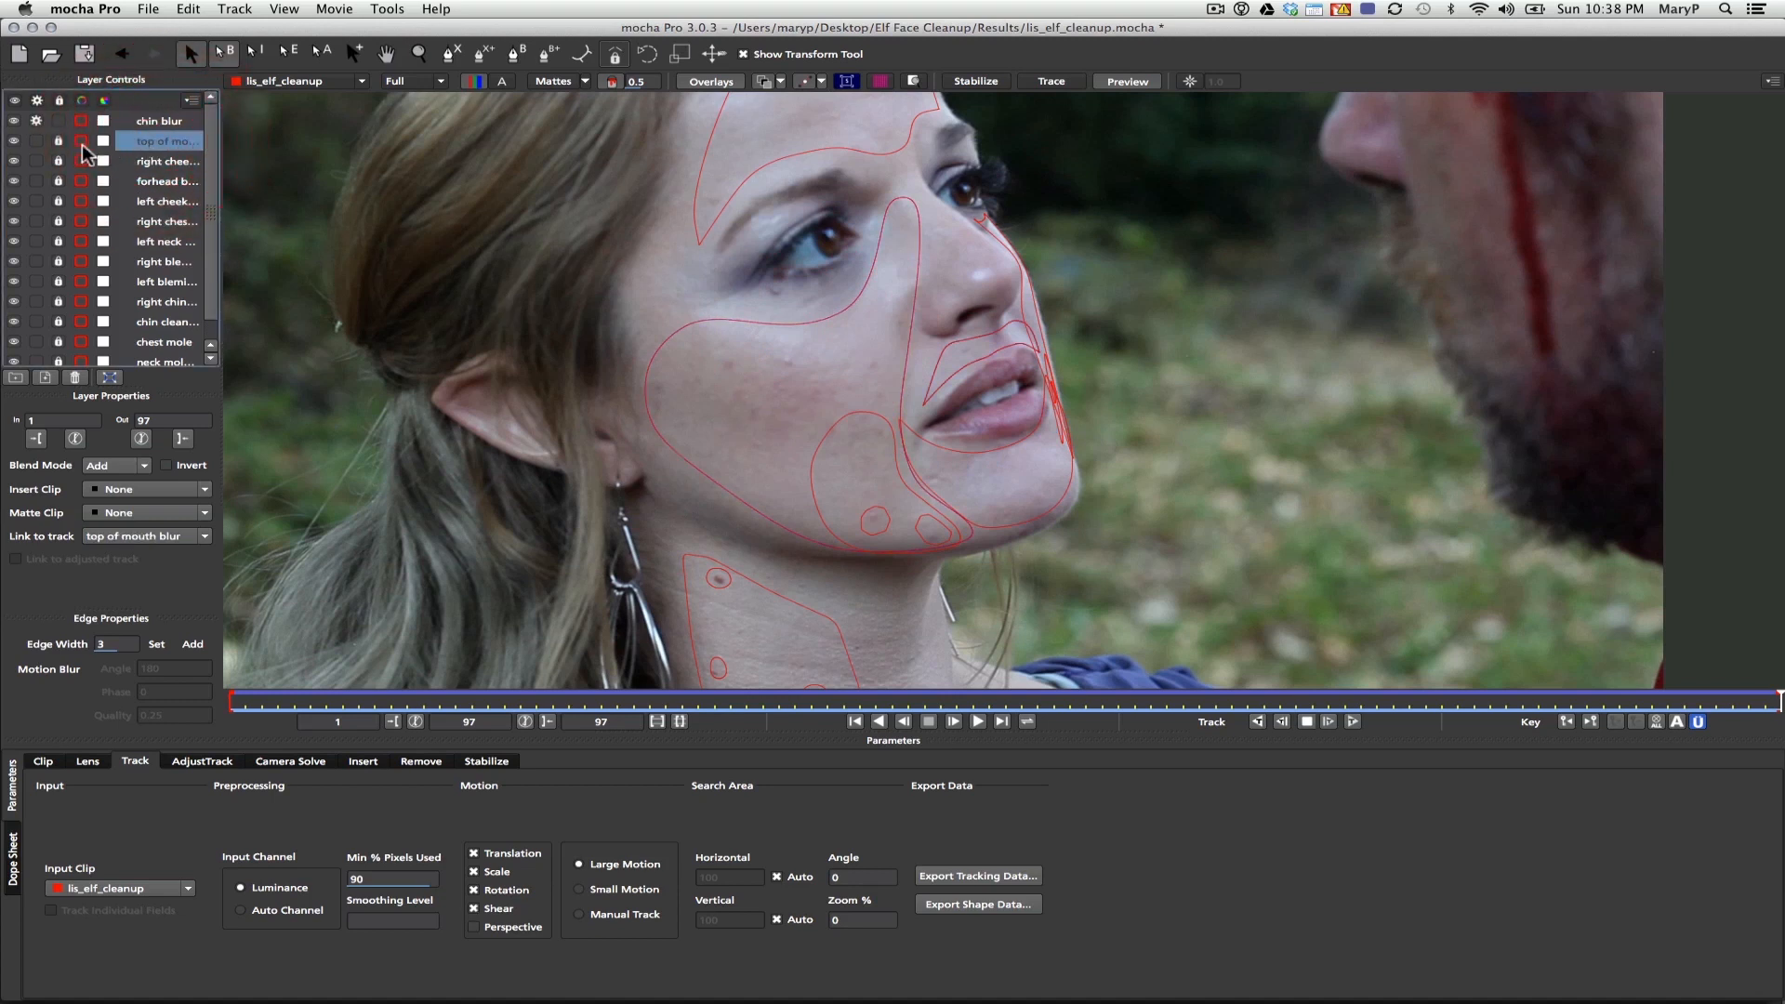
left_click_drag(58, 144, 58, 167)
left_click(58, 187)
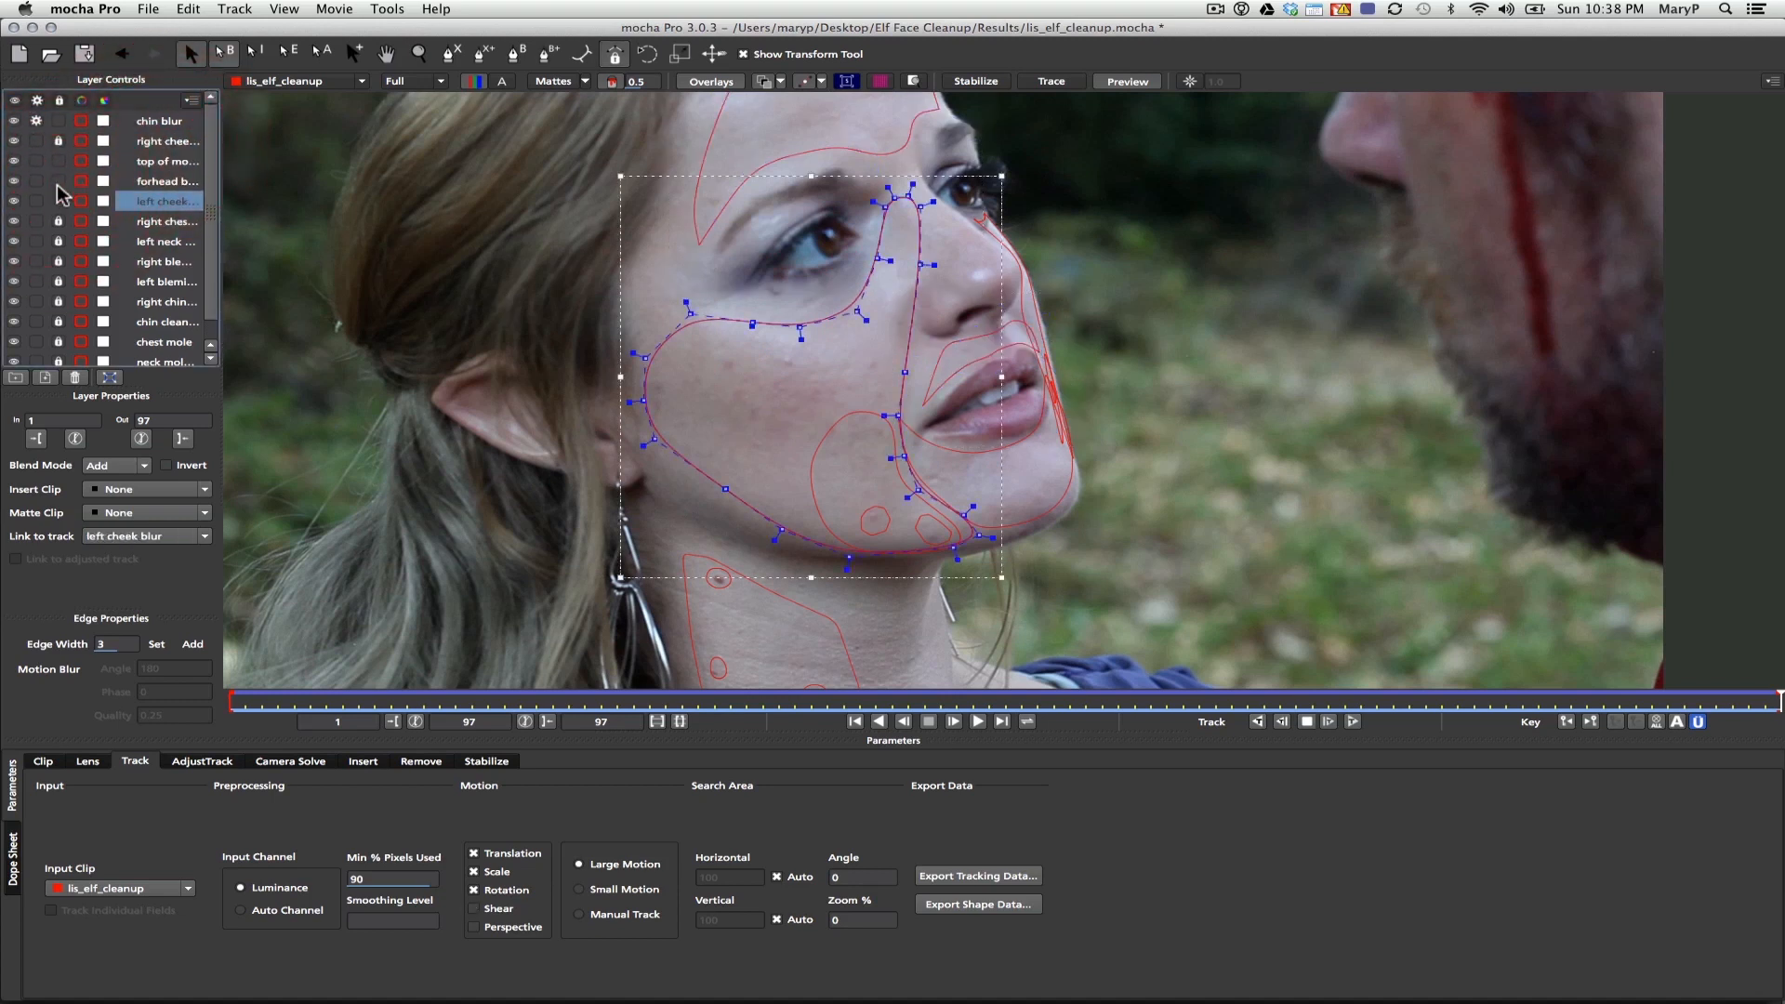
Relock the top of mouth, forhead and left cheek blur layers and reselect chin blur
left_click(160, 122)
left_click_drag(61, 144, 59, 168)
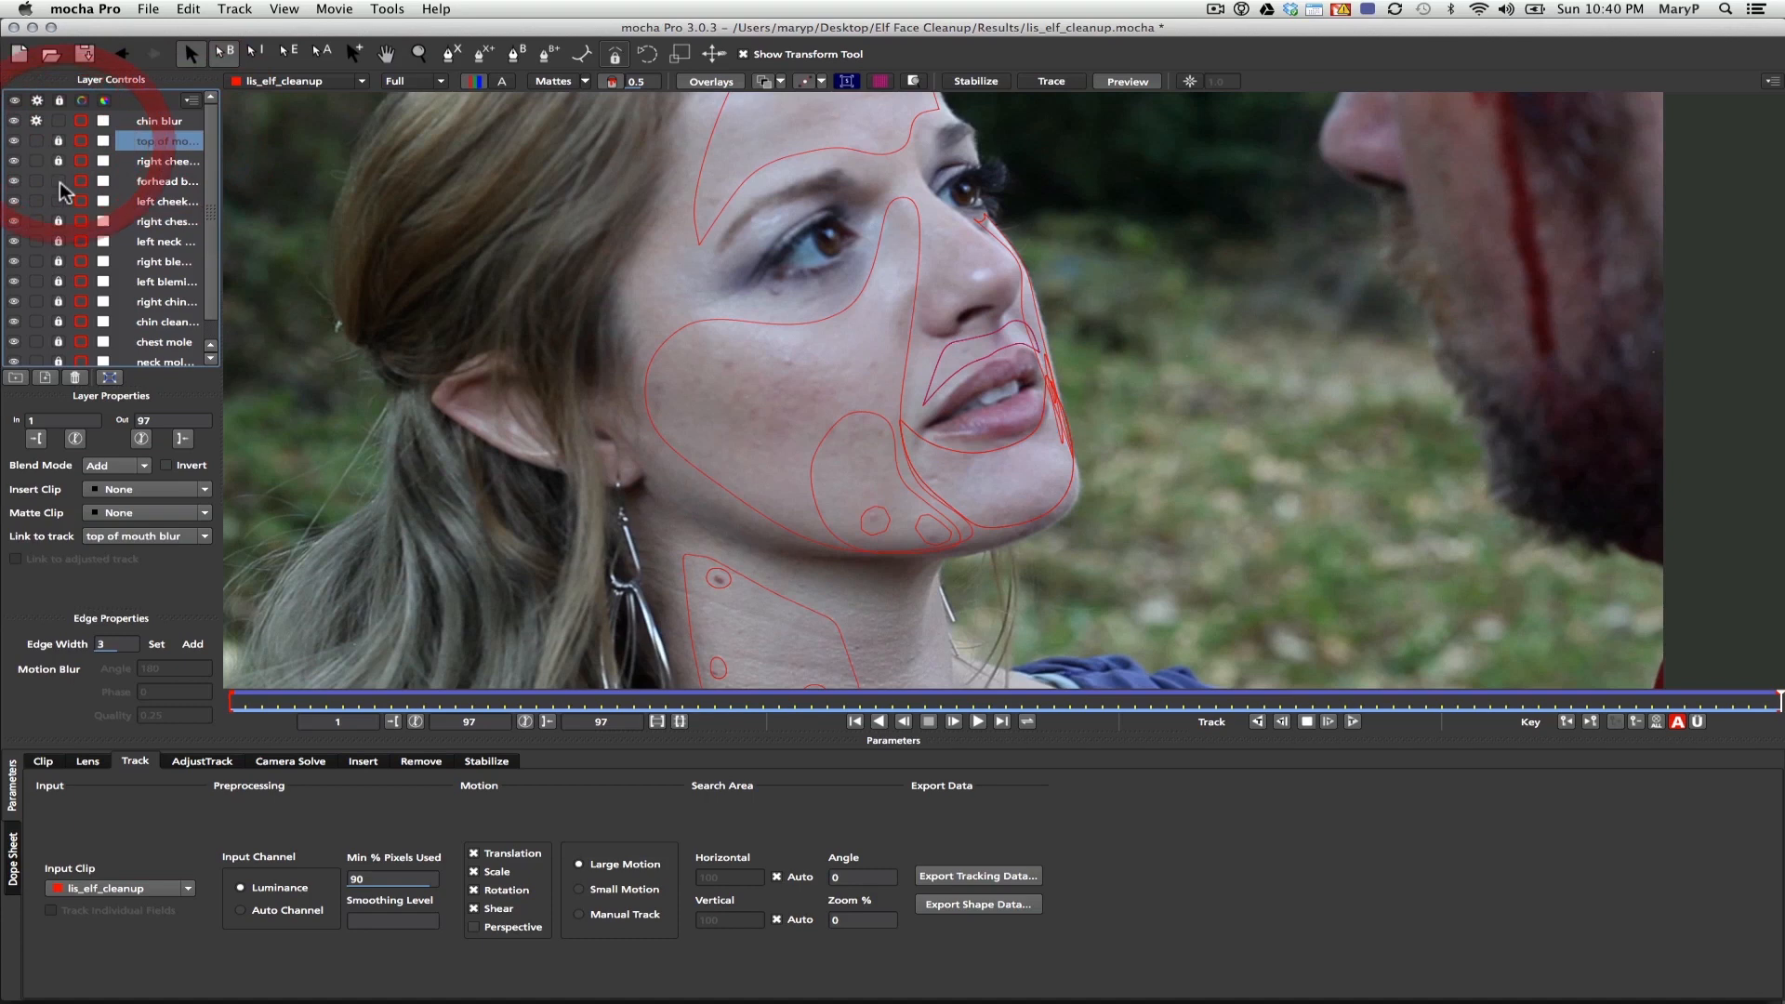
left_click(58, 183)
left_click(61, 198)
left_click(166, 122)
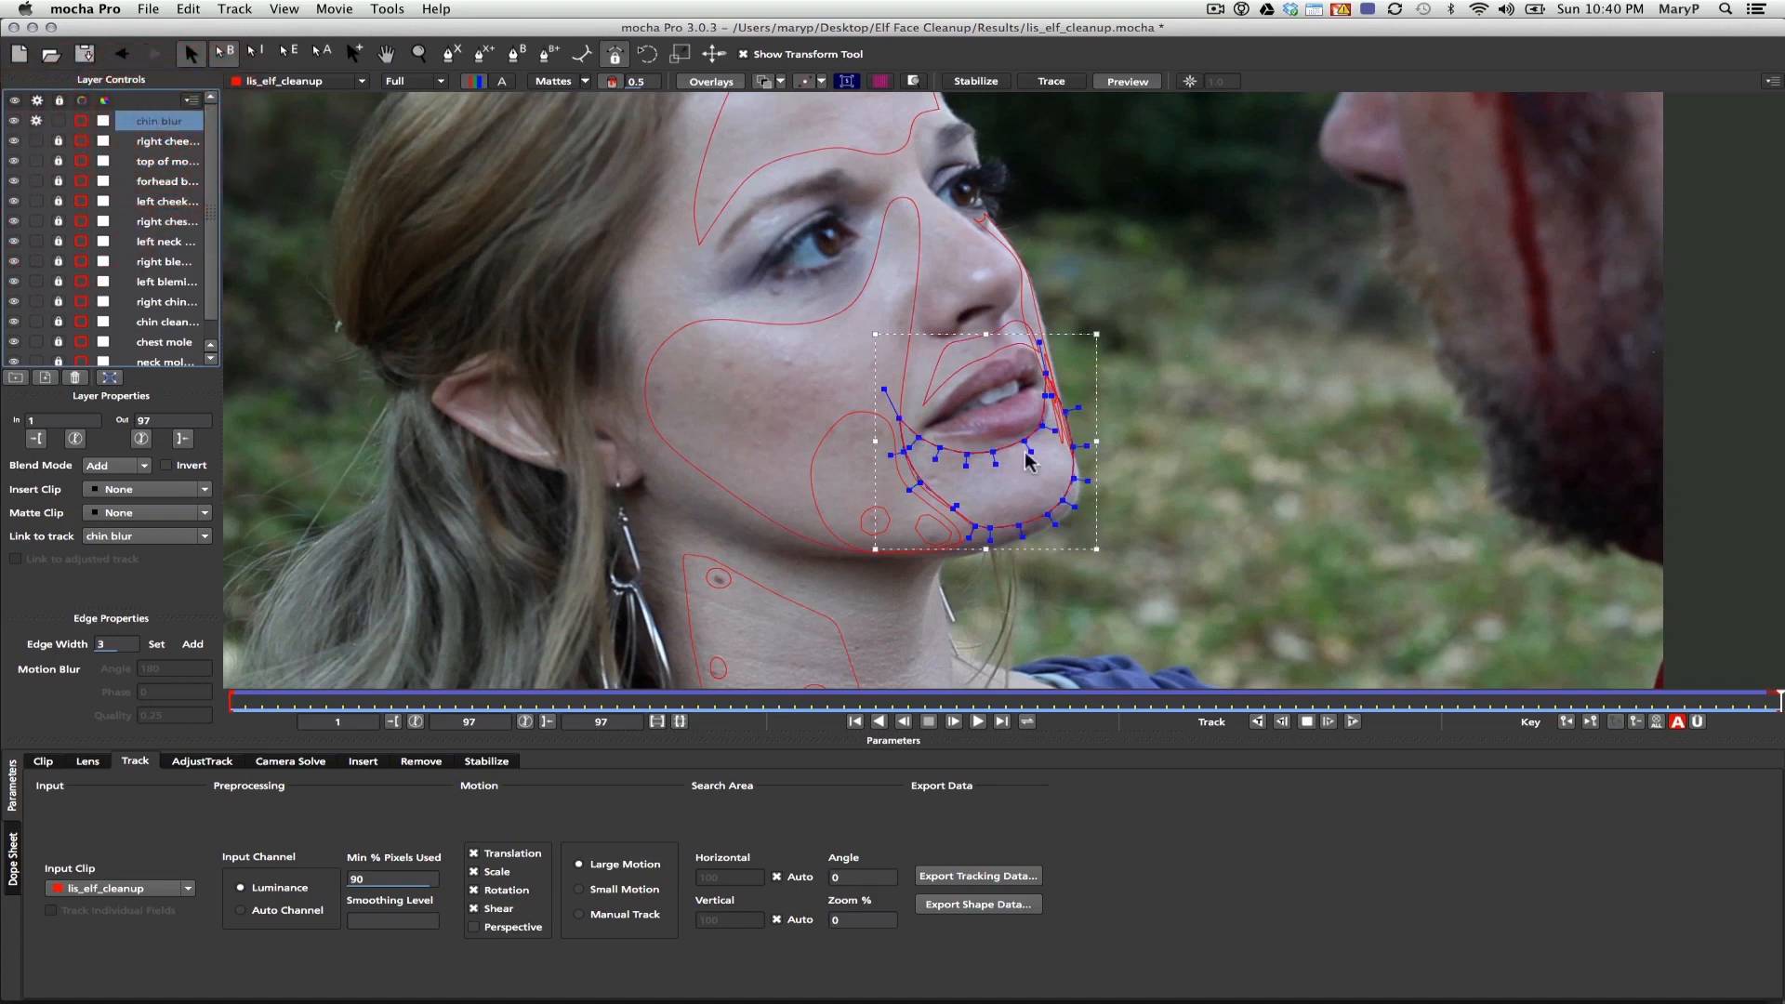
Adjust the chin blur outline while going back to frame 1, turn off the layer's processing and lock it
left_click_drag(1760, 717, 126, 560)
left_click(944, 522)
left_click(427, 52)
left_click_drag(600, 325, 321, 137)
left_click(37, 121)
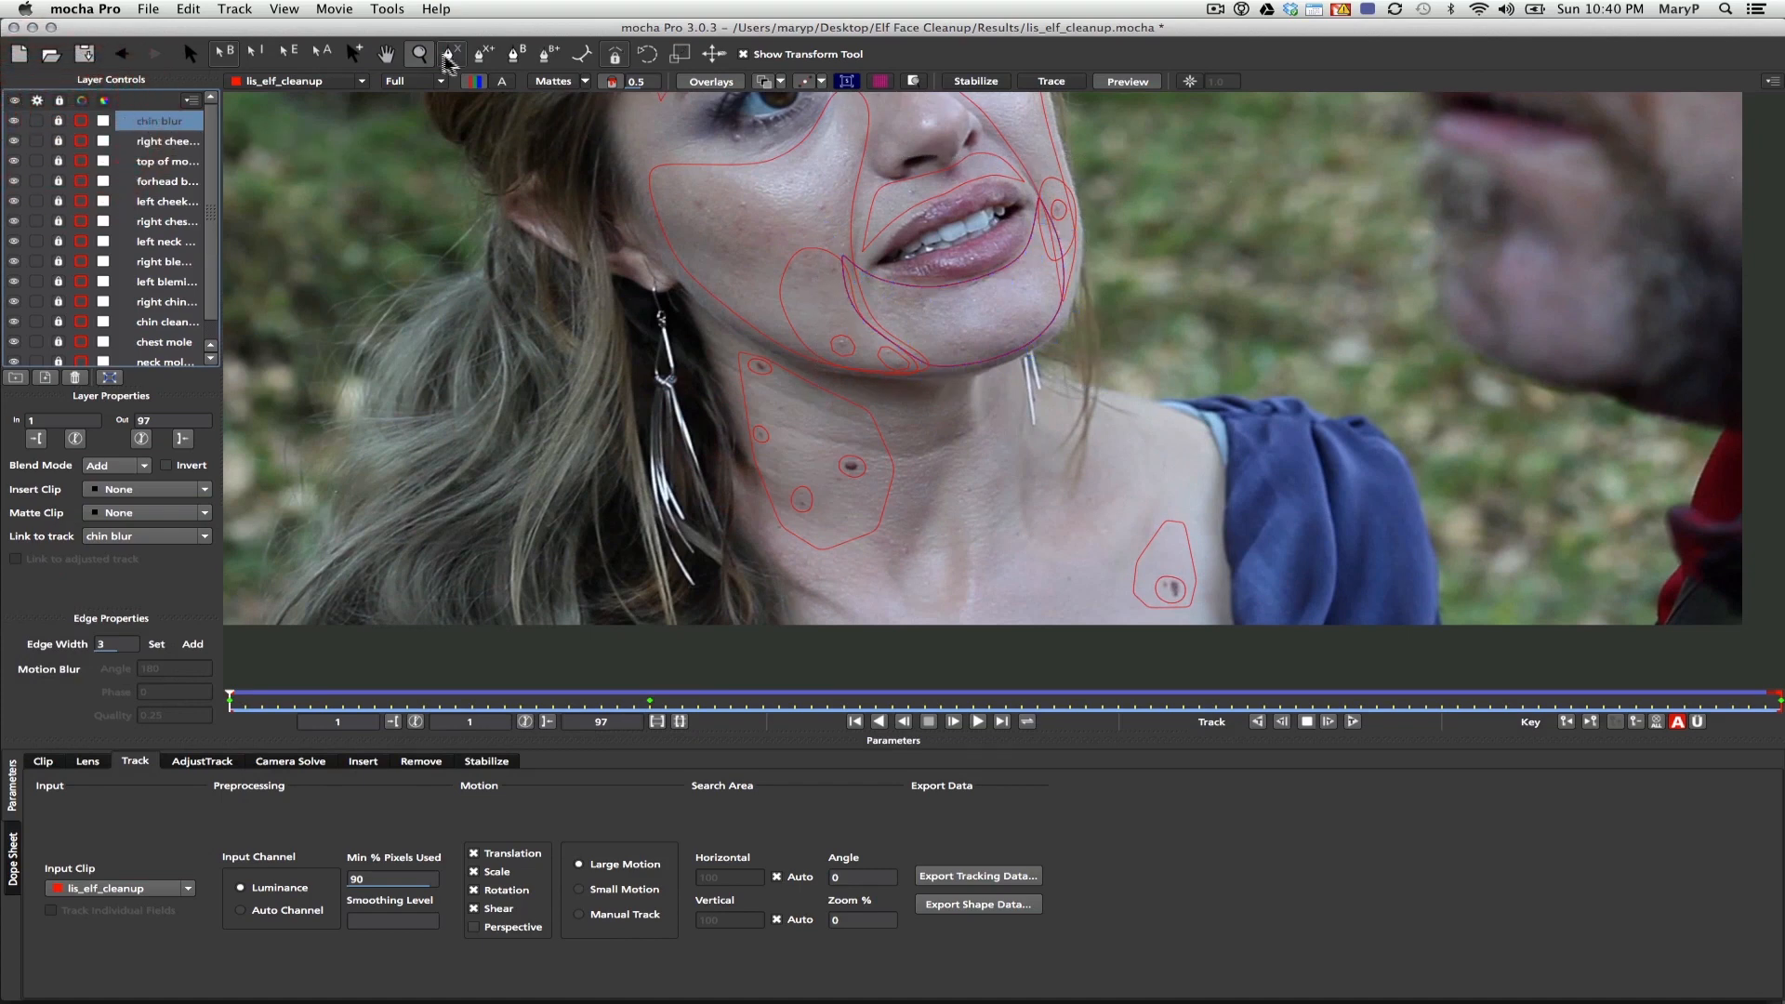
Draw an X-spline around the neck from under the jaw to below the frame edge and adjust its lower corner
left_click(448, 58)
left_click(732, 346)
left_click(823, 393)
left_click(936, 405)
left_click(1015, 389)
left_click(1037, 486)
left_click(1039, 556)
left_click(951, 661)
left_click(830, 627)
left_click(831, 605)
left_click(781, 553)
left_click(767, 490)
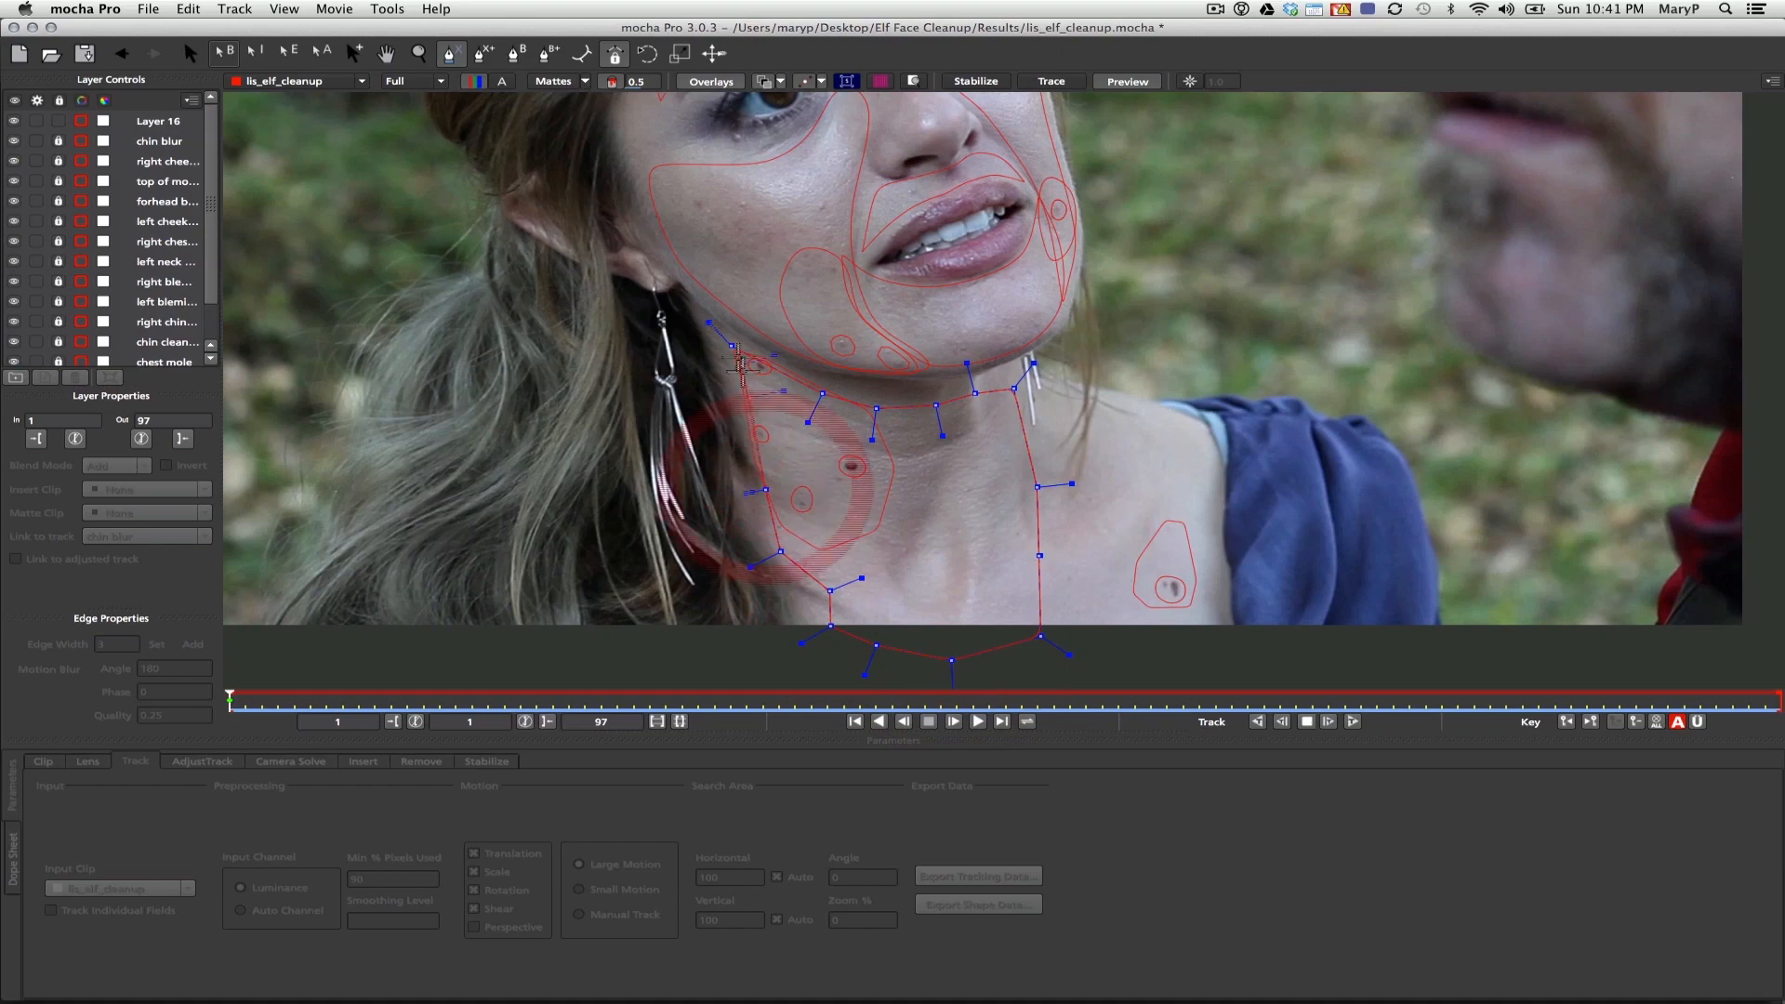
right_click(768, 488)
left_click_drag(830, 602, 812, 599)
Rename the new layer neck blur and track it forward through the clip
type("neck blur")
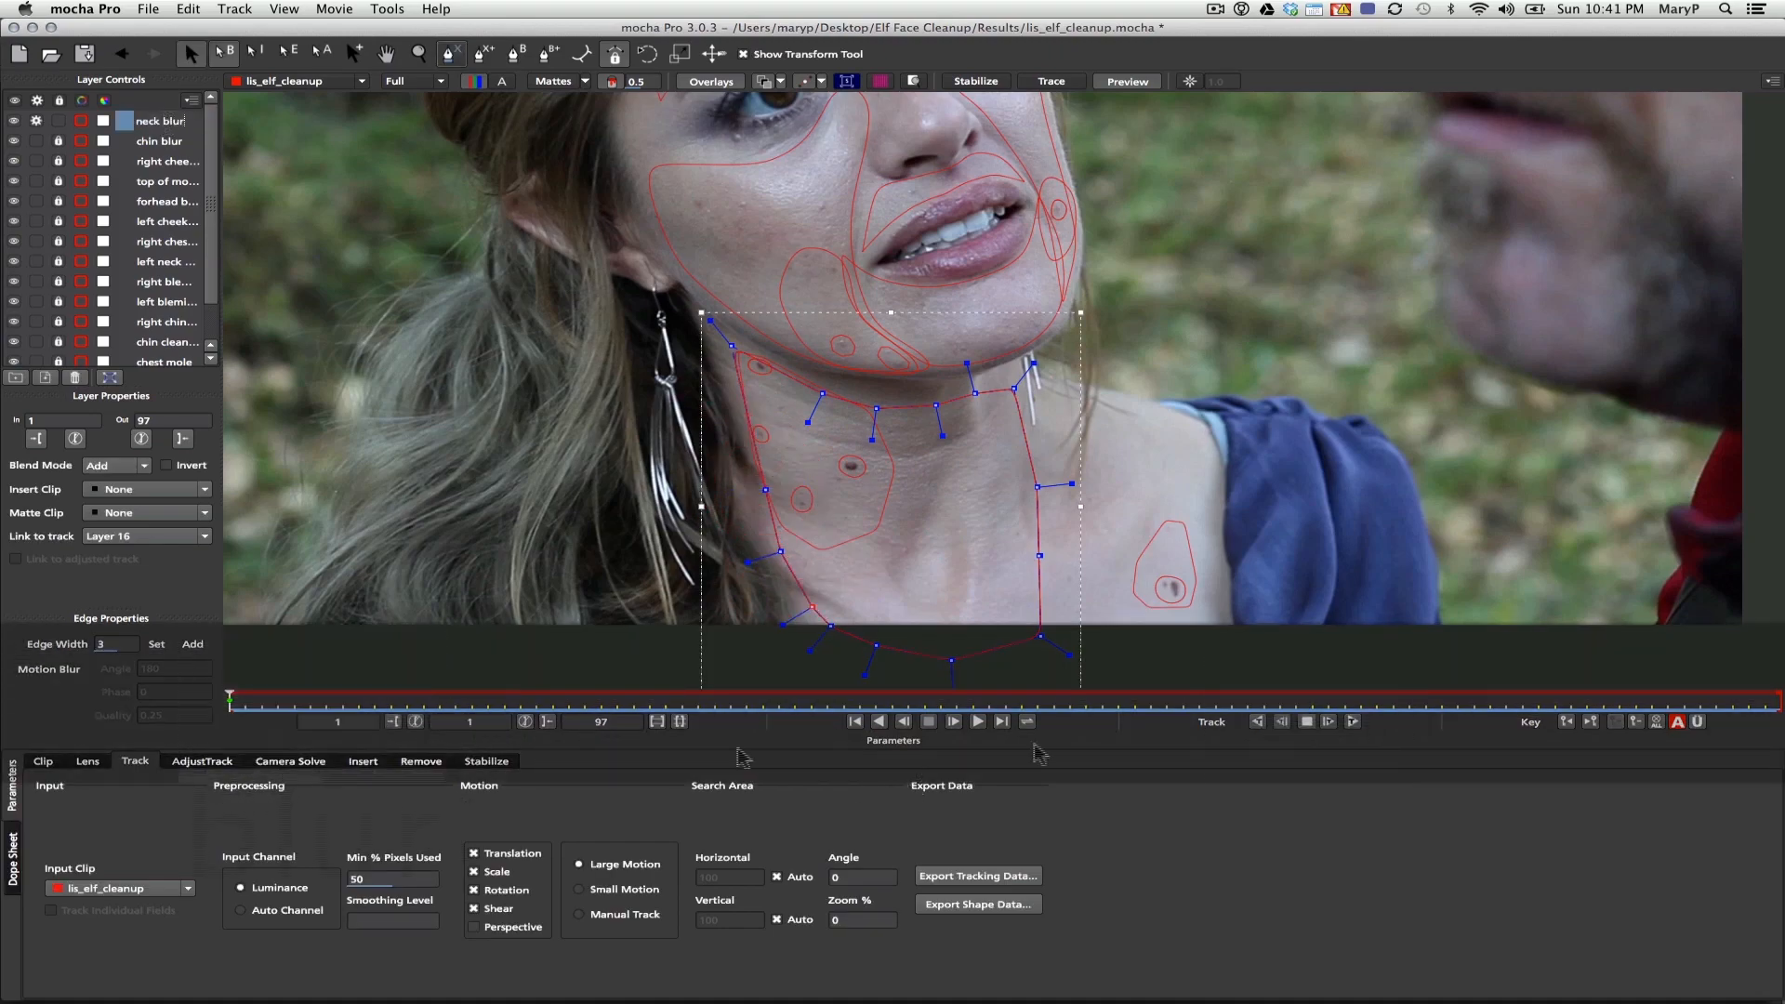
left_click(1326, 725)
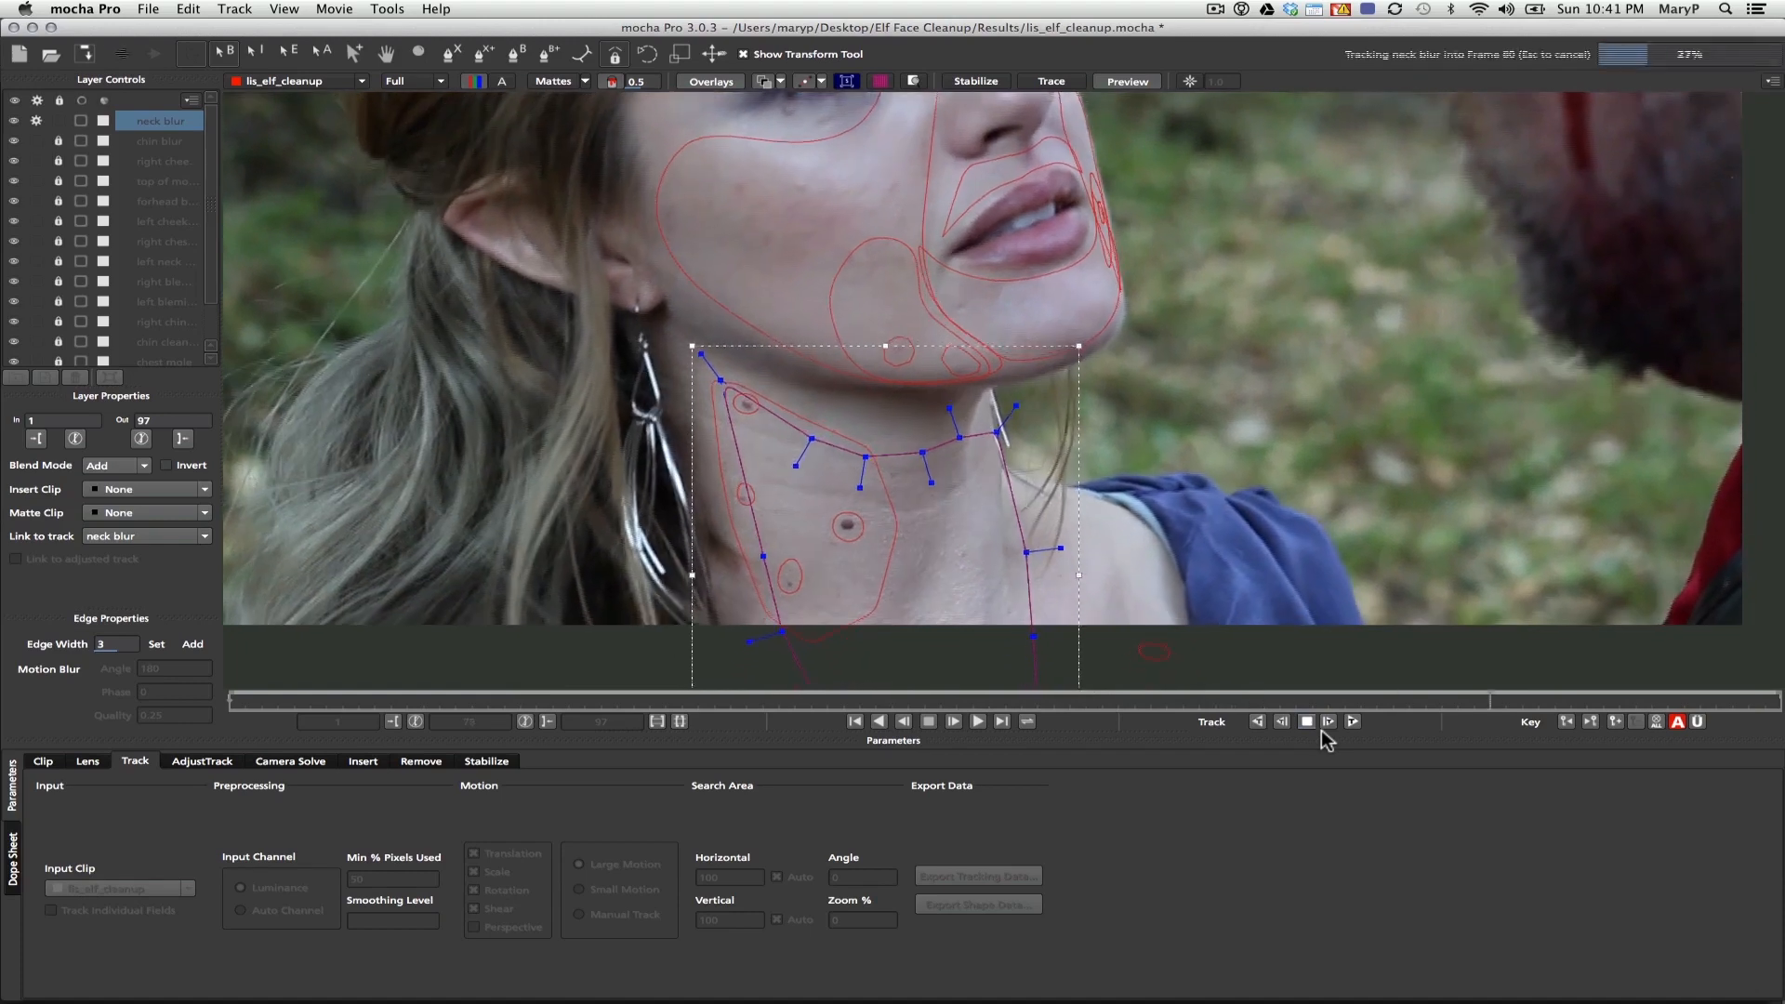
Adjust the neck blur outline at frame 97 to fit the underside of the jaw and the sides of the neck
left_click_drag(972, 452, 942, 432)
left_click_drag(1004, 577, 980, 577)
left_click_drag(779, 444, 875, 431)
left_click_drag(936, 458, 912, 430)
left_click_drag(702, 397, 683, 372)
left_click_drag(757, 299, 933, 682)
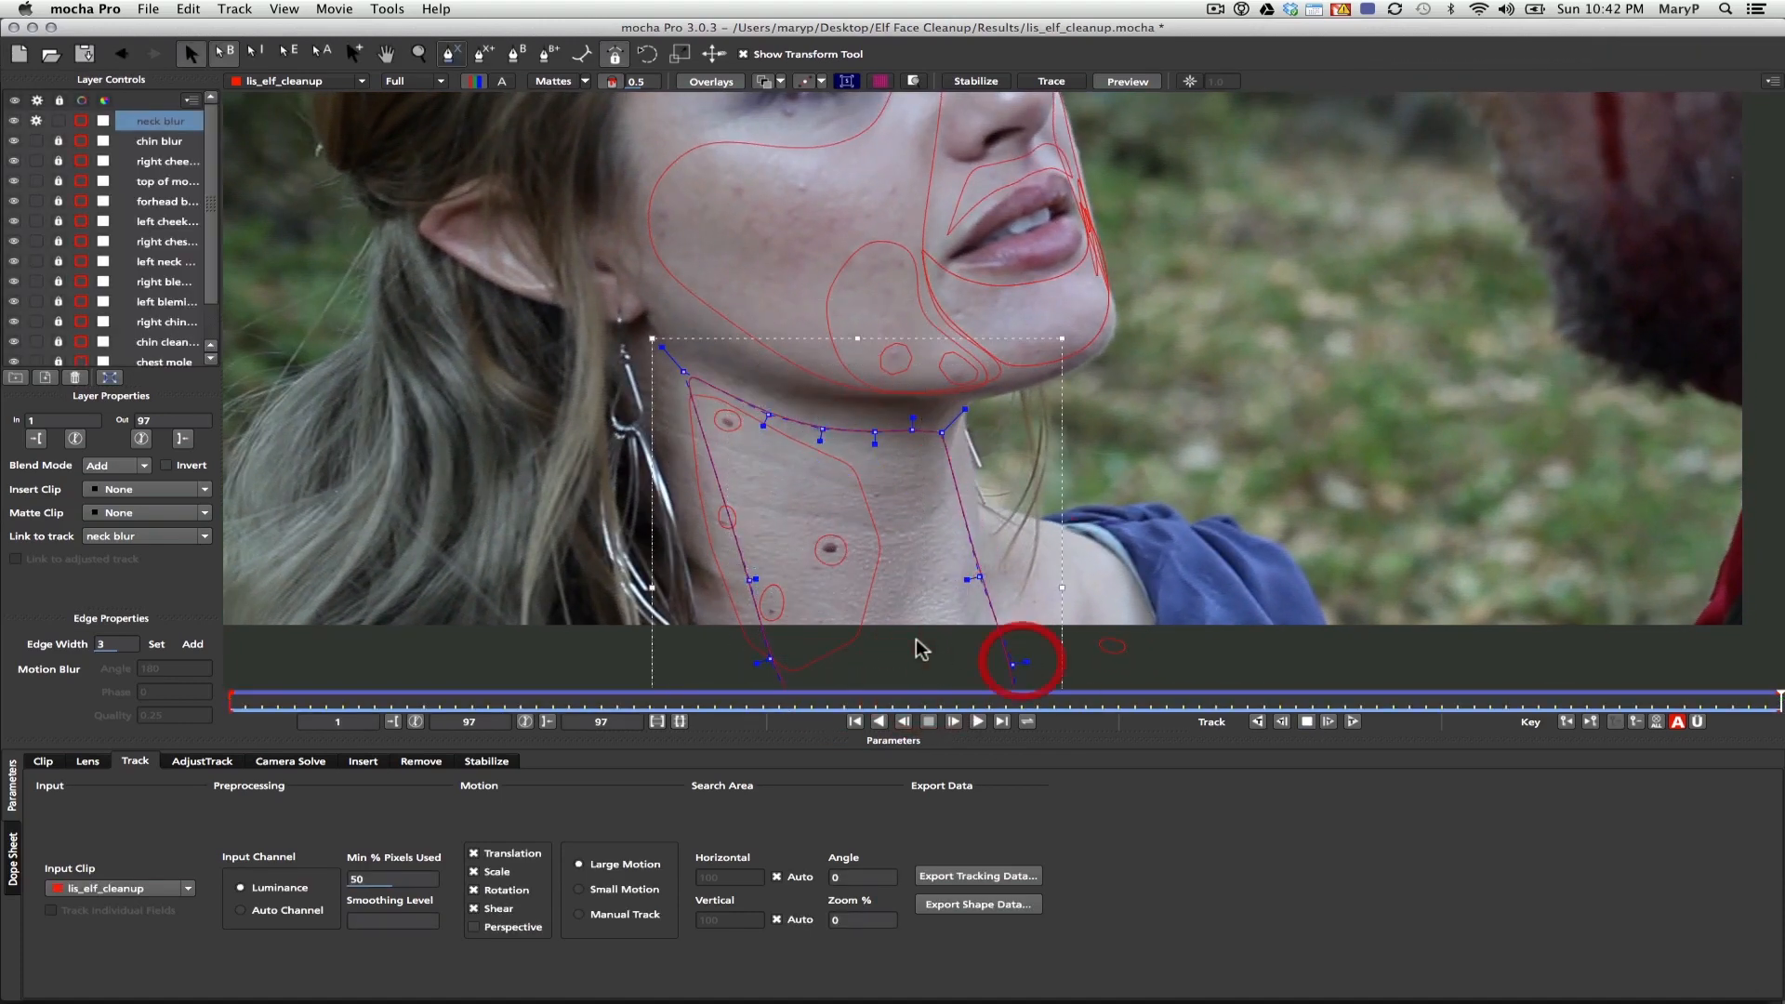
Widen the neck blur outline toward the shoulder, refit its jaw edge at frame 31, and return to frame 1
left_click(1567, 721)
left_click_drag(1002, 686, 1003, 688)
left_click_drag(1066, 569, 1106, 587)
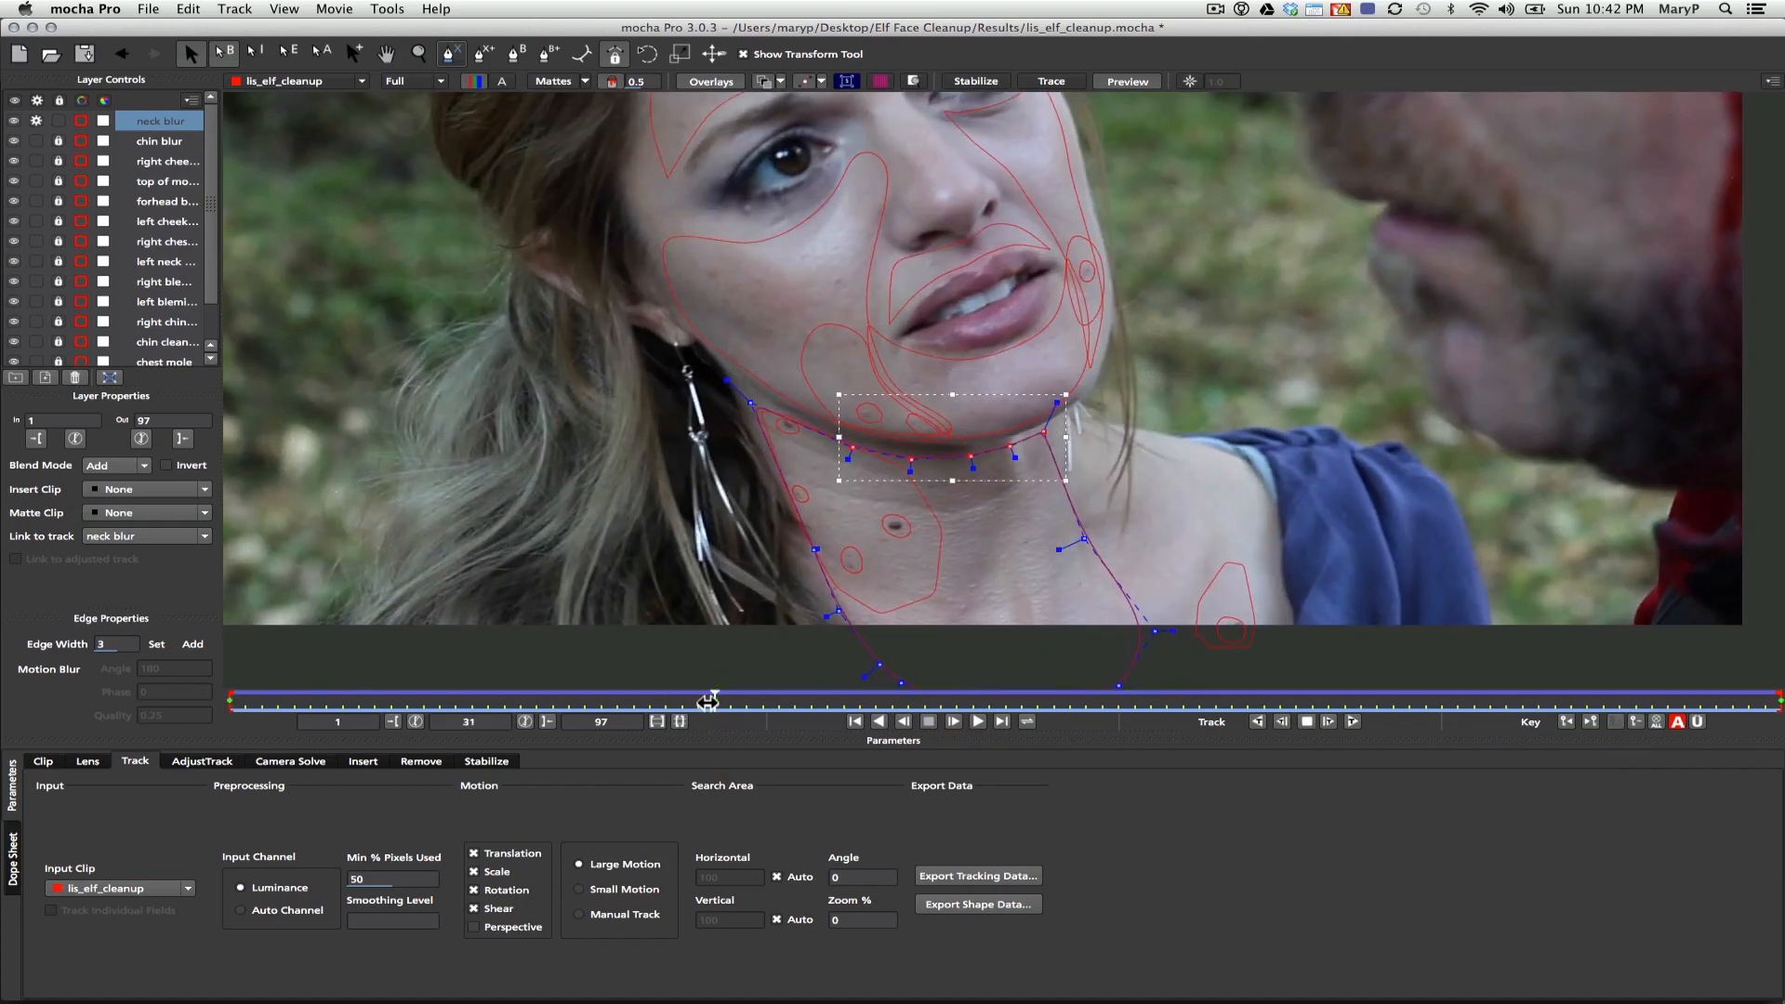
left_click_drag(715, 697, 203, 456)
Save the project, turn off neck blur's processing and lock the layer
left_click(146, 10)
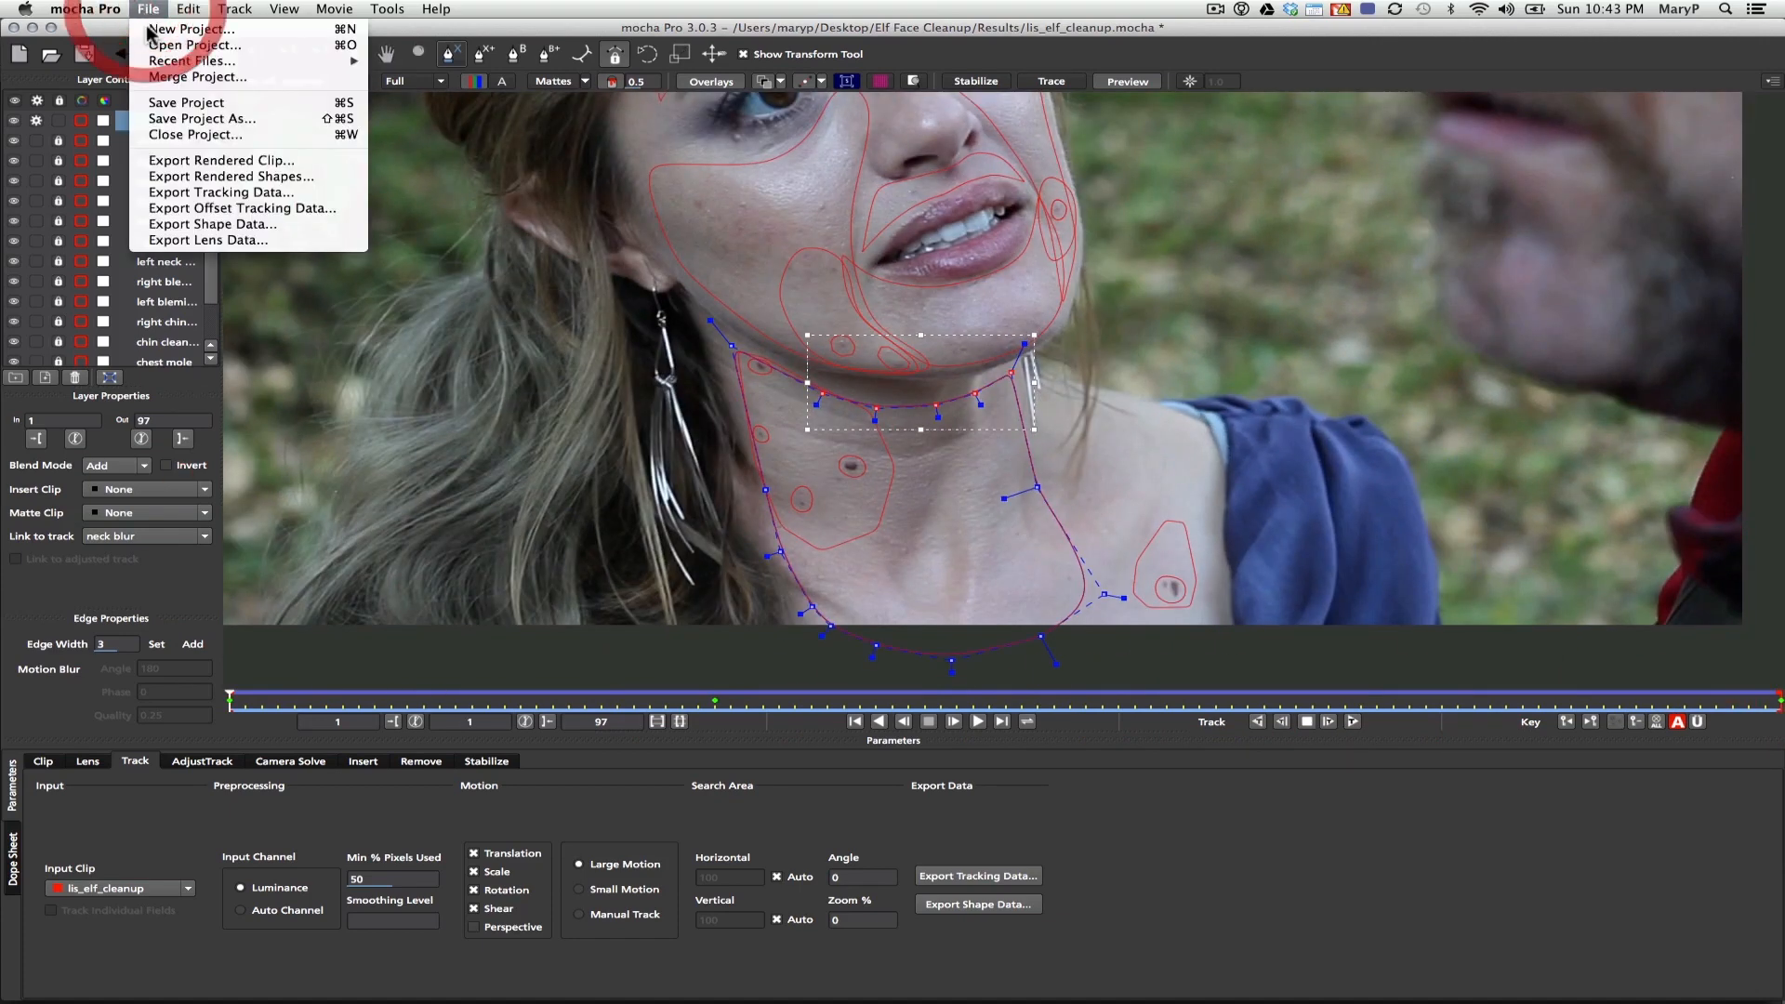
left_click(161, 104)
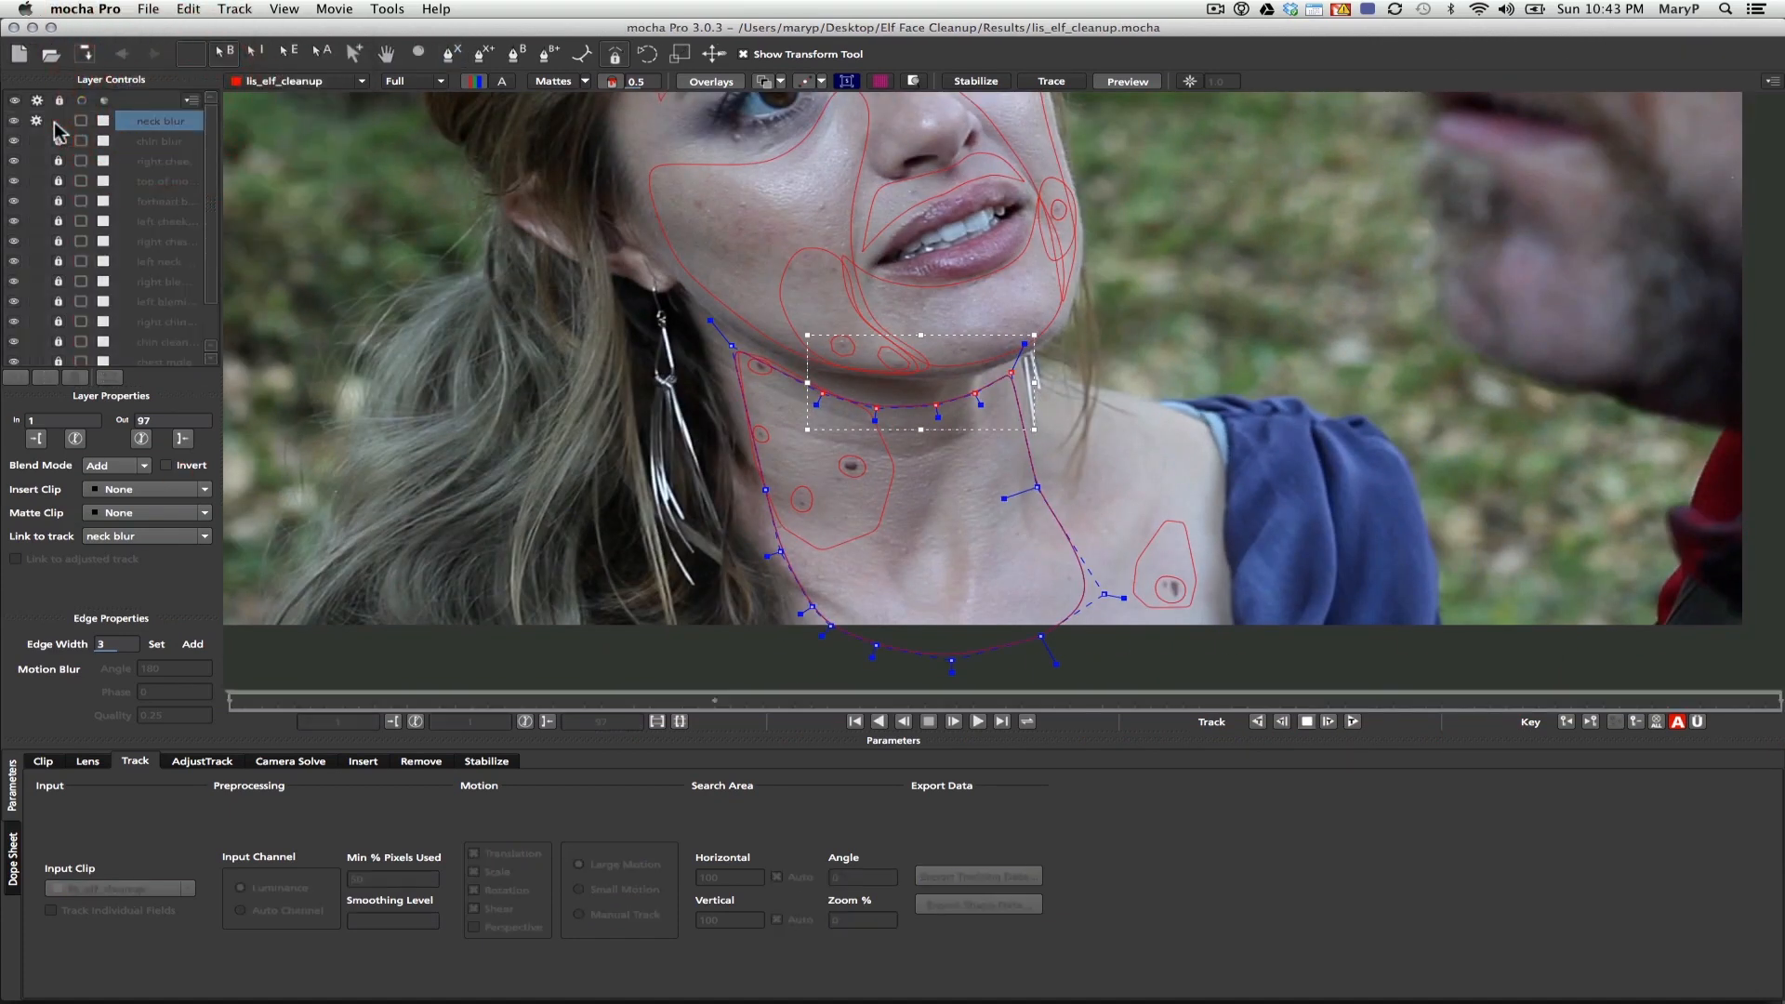
left_click(42, 124)
left_click(42, 126)
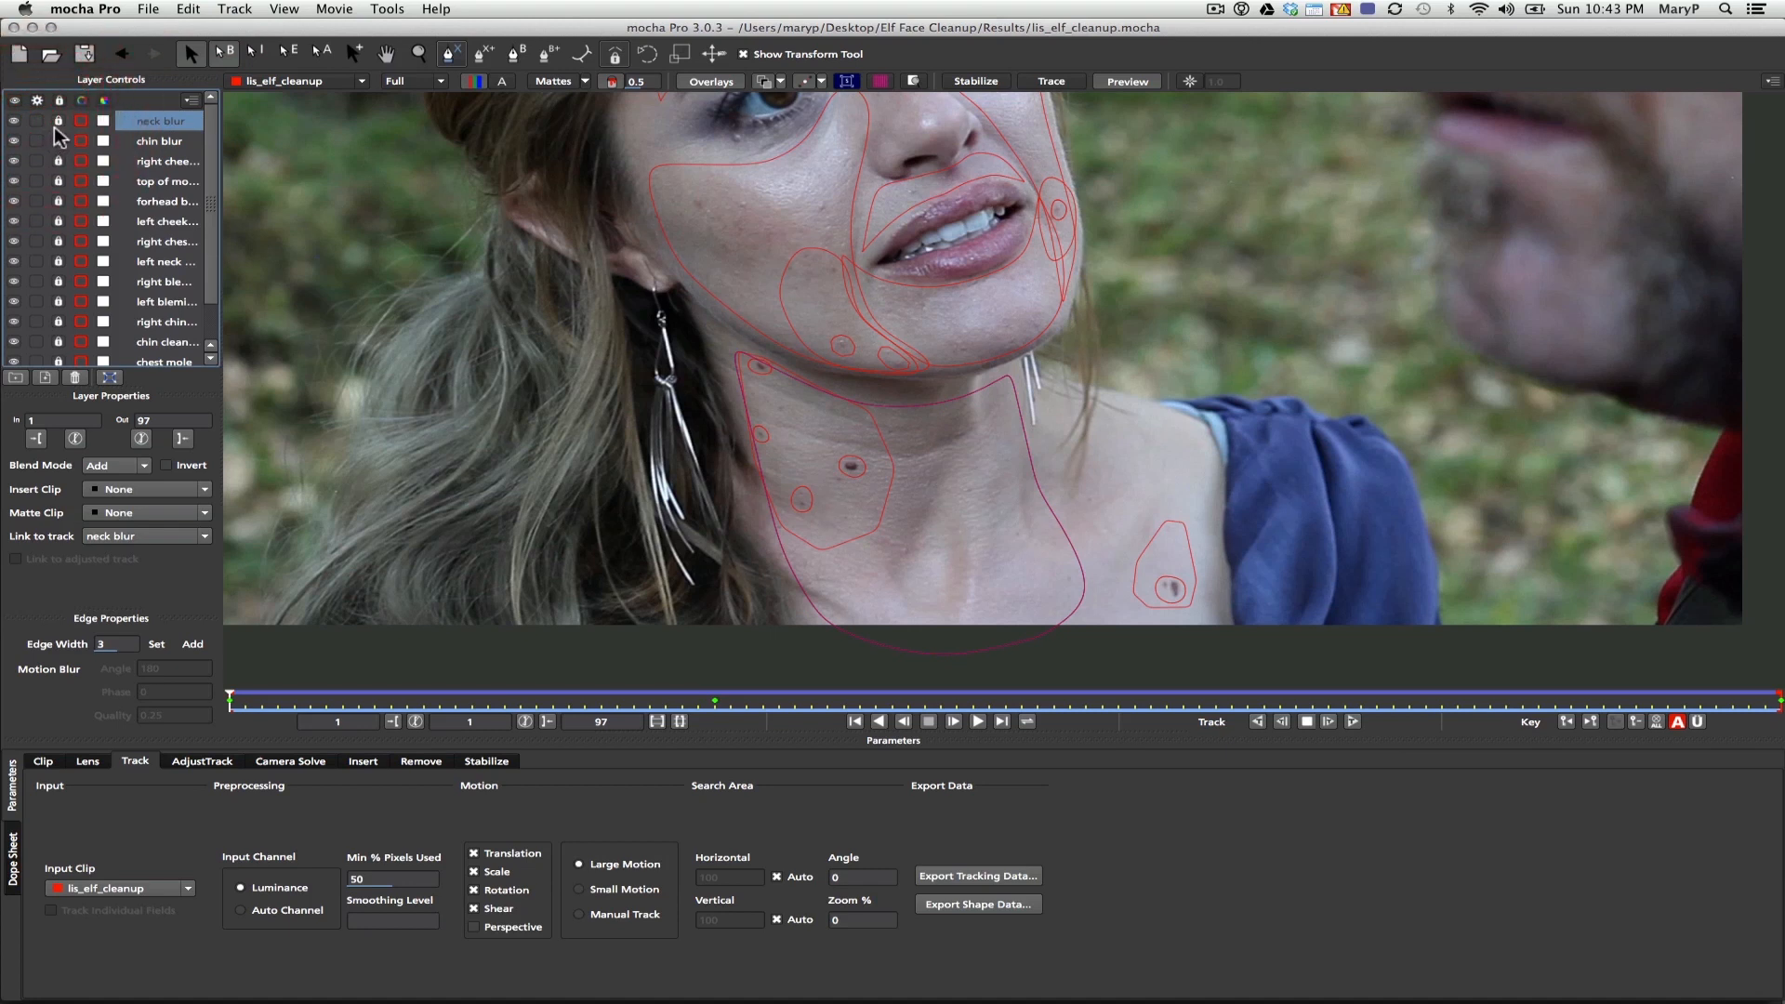
Unlock the neck, chin, right cheek, top of mouth, forhead and left cheek blur layers, keeping the right chest layer locked
left_click(57, 122)
left_click(58, 140)
left_click(60, 161)
left_click(59, 182)
left_click(58, 201)
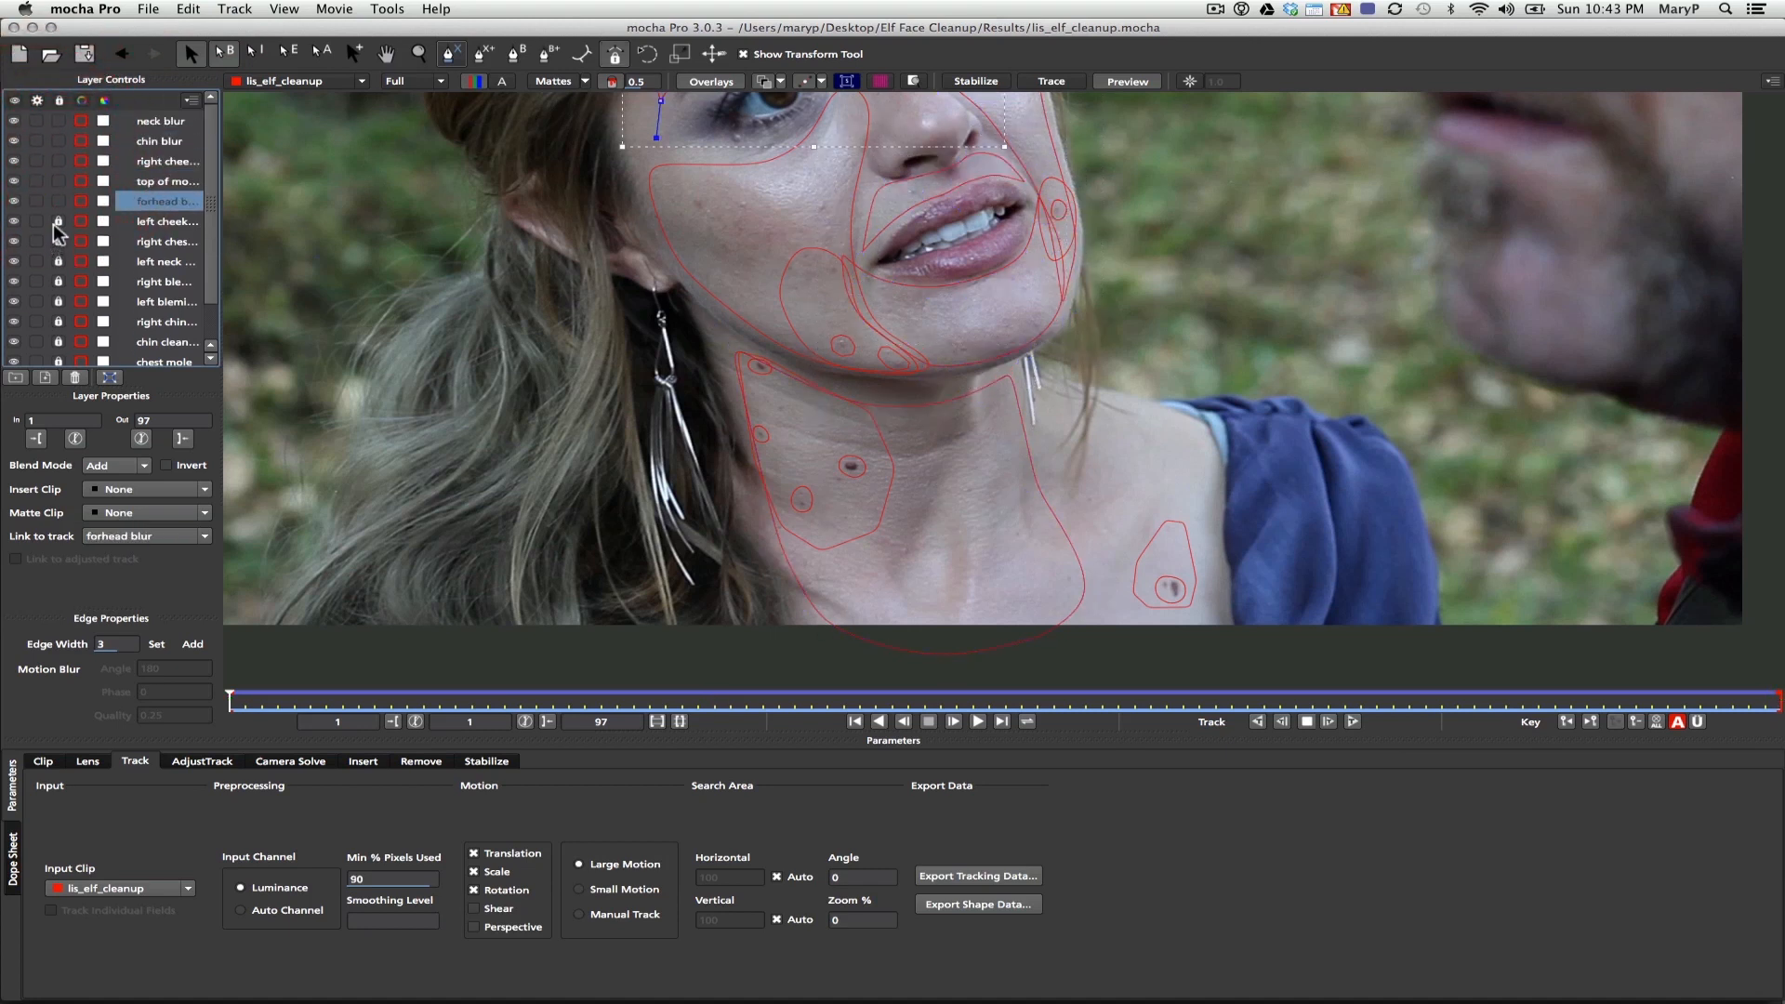
left_click(54, 221)
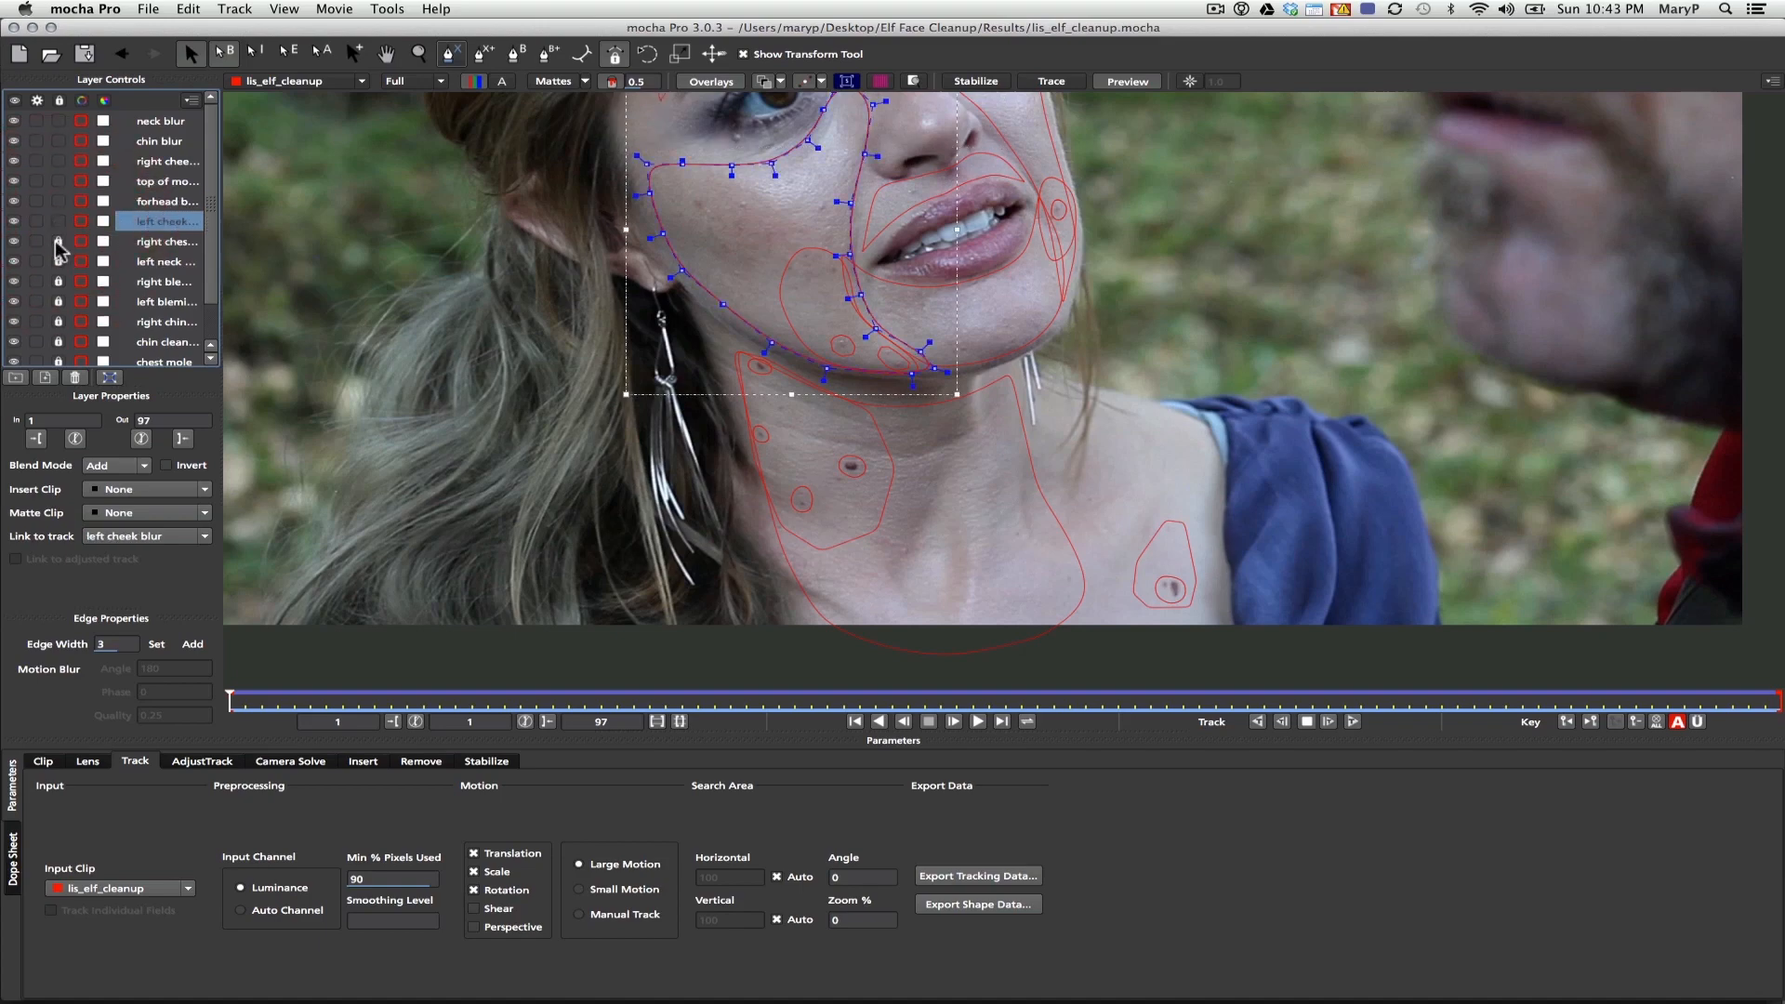
left_click(55, 241)
left_click(56, 242)
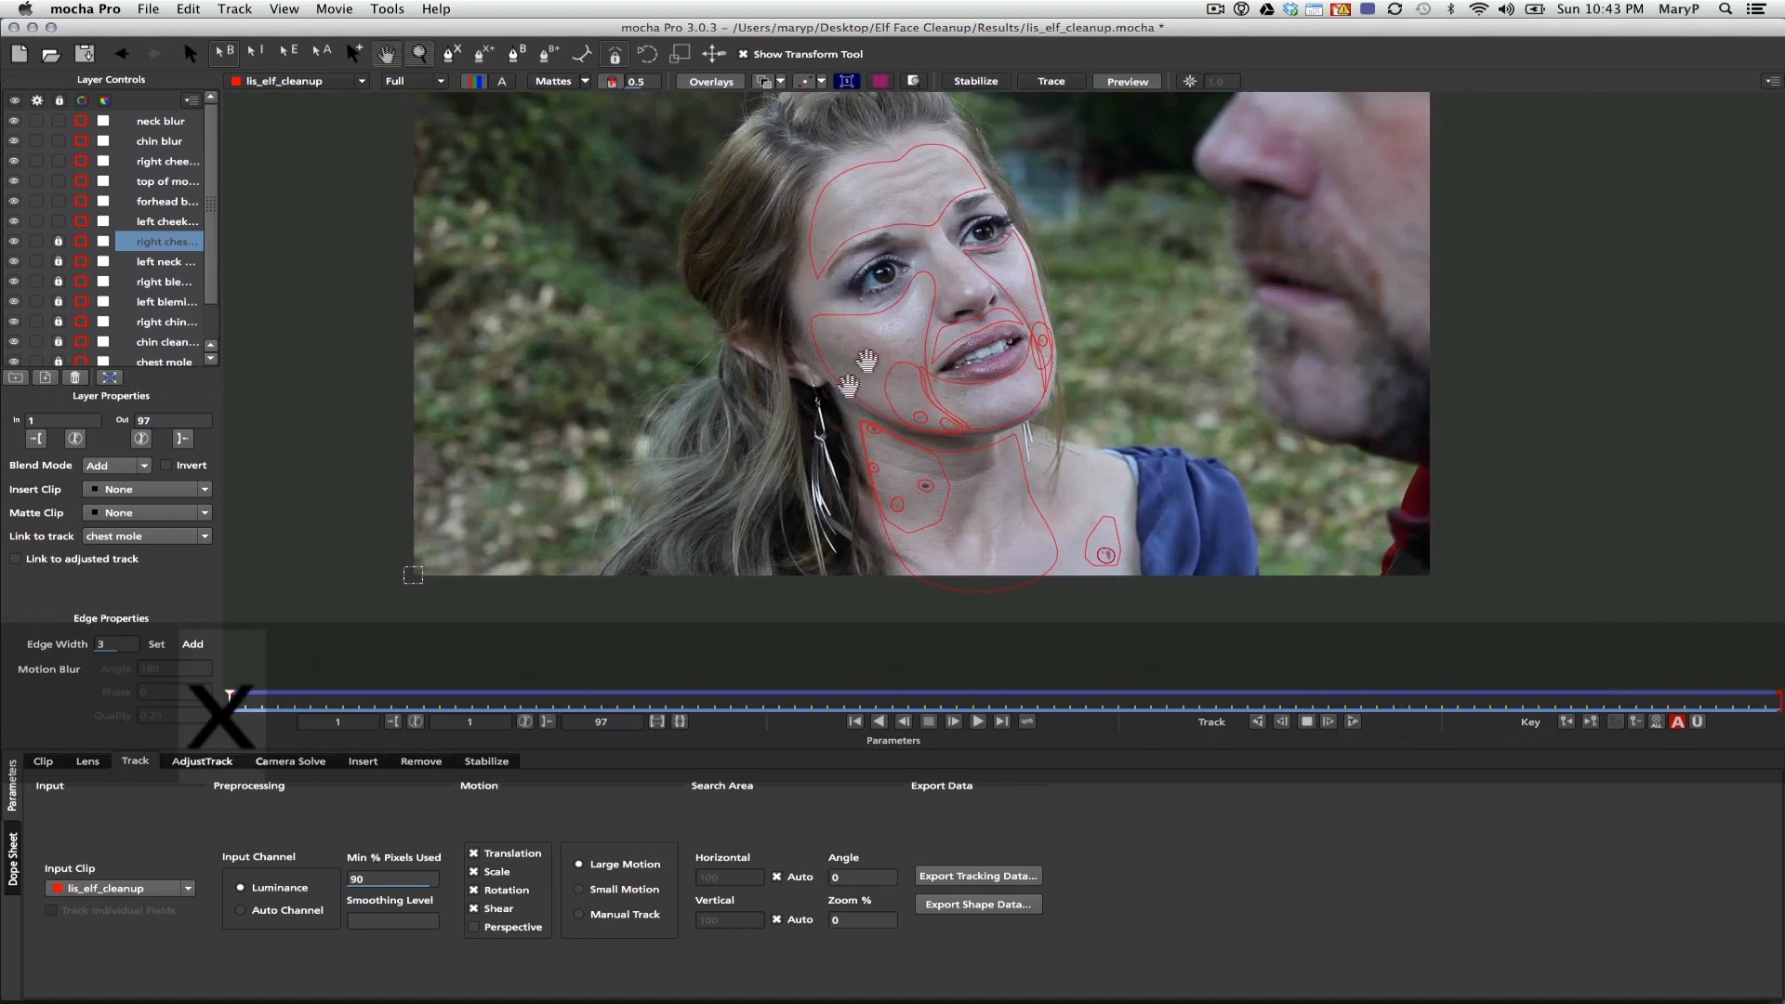
Hide all the mole and blemish cleanup layers, from the right chest layer down to the neck moles
left_click_drag(213, 201, 213, 241)
left_click_drag(13, 200, 11, 343)
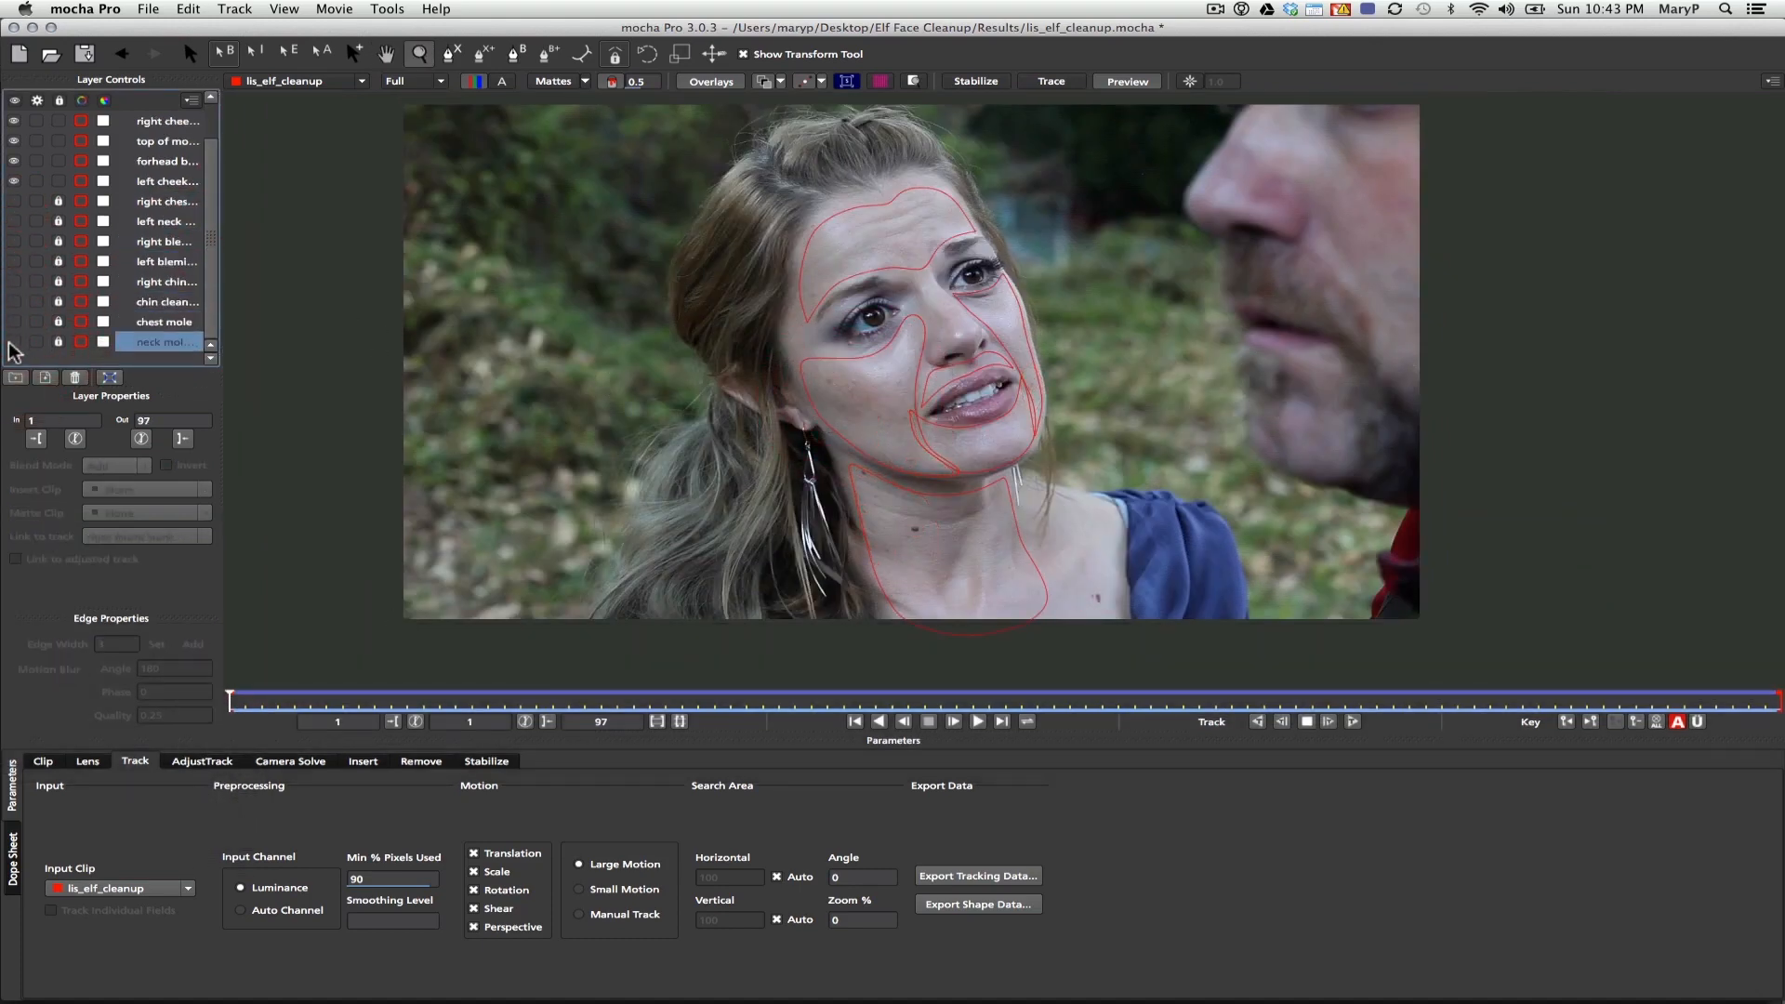
Turn on Überkey and nudge the top of mouth blur outline's upper edge beneath the nostril
left_click(148, 122)
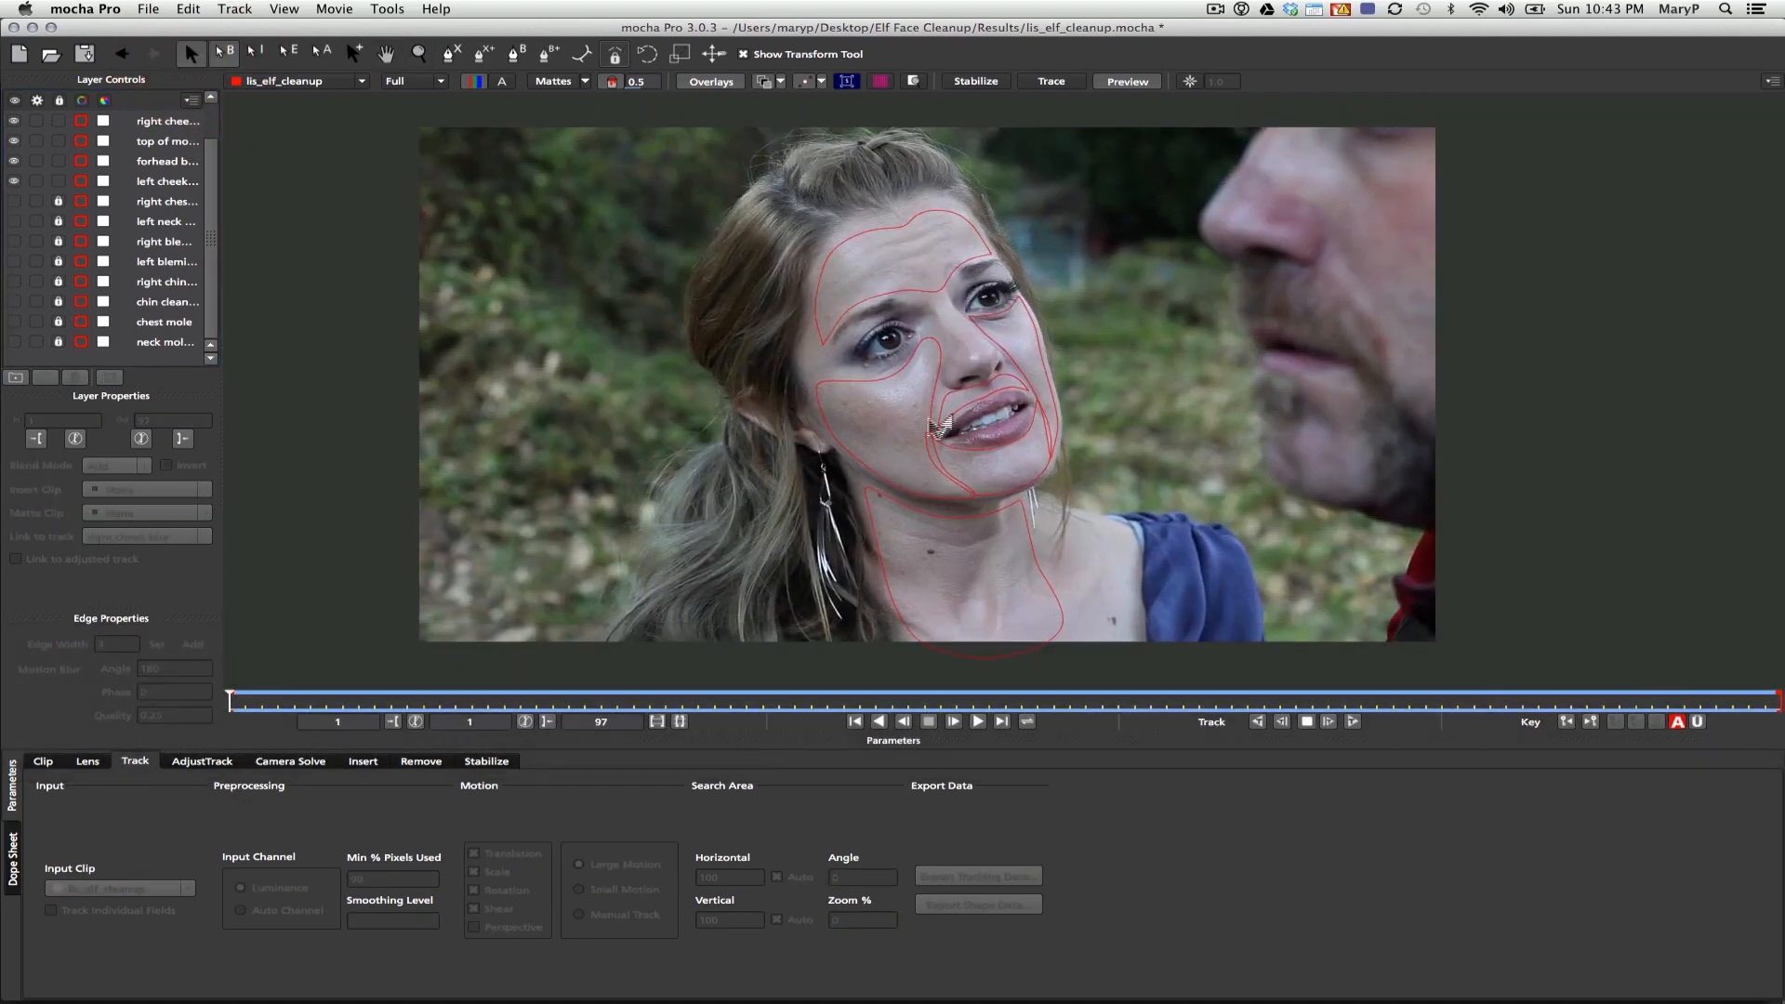
left_click(950, 402)
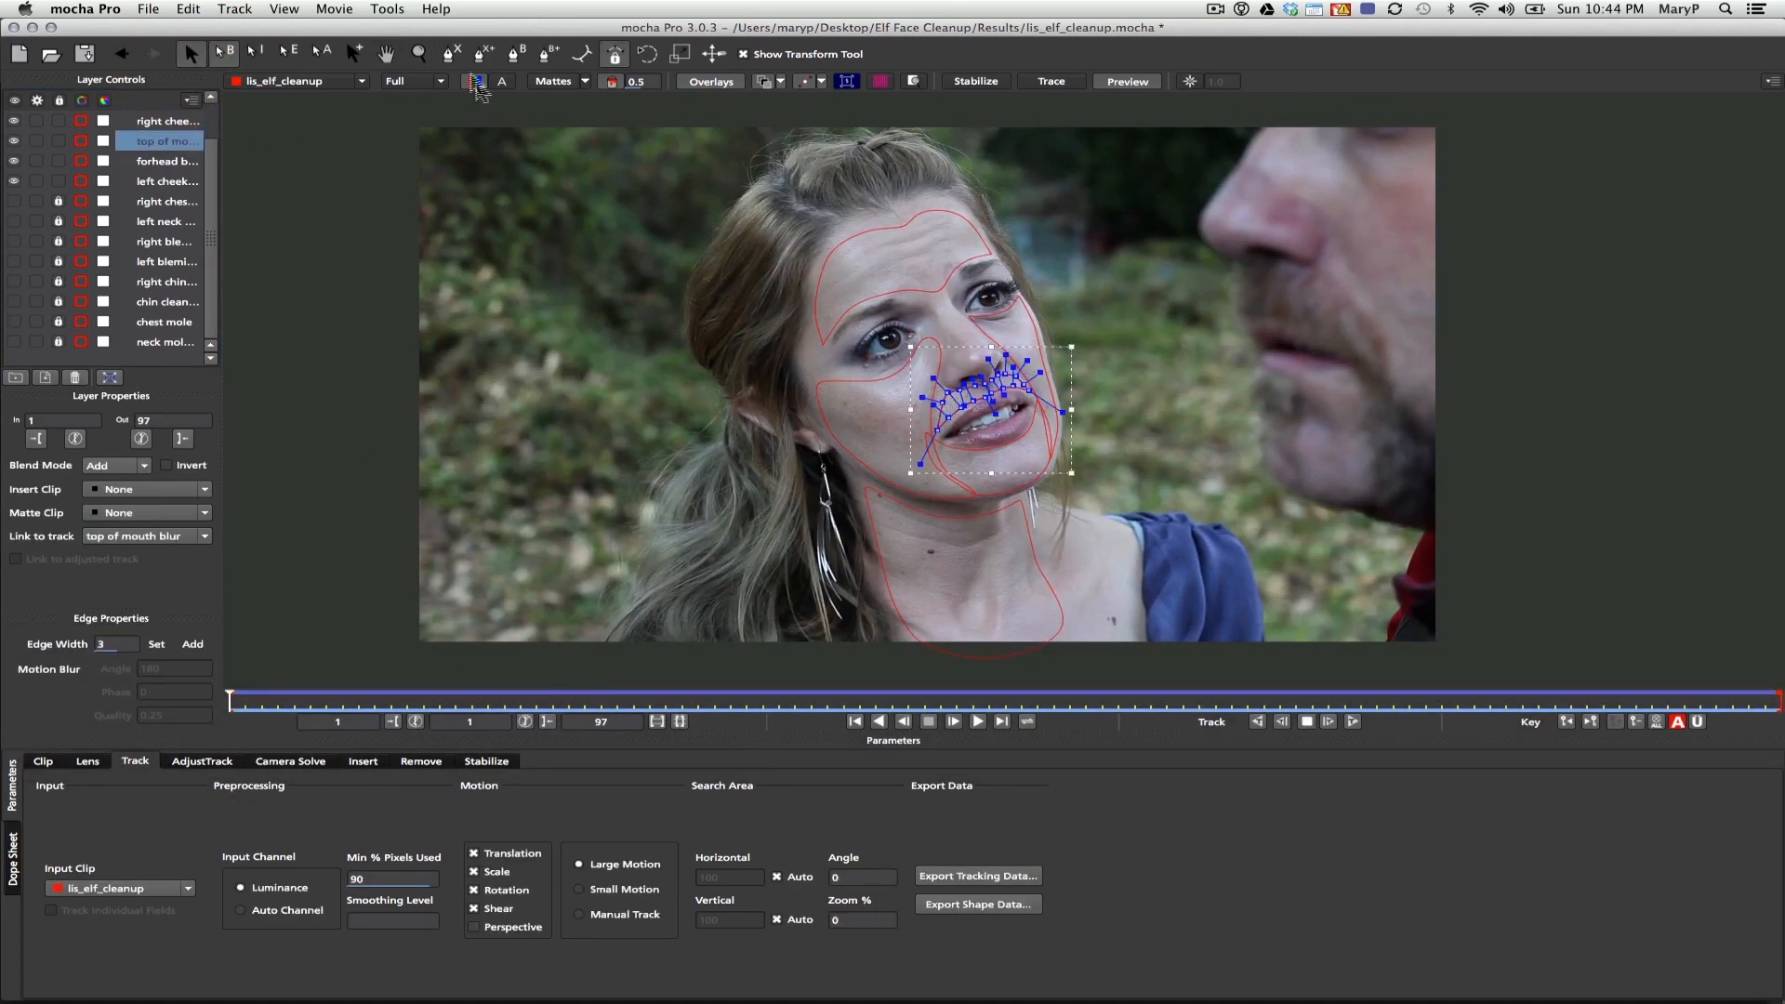
scroll(985, 298, "up", 5)
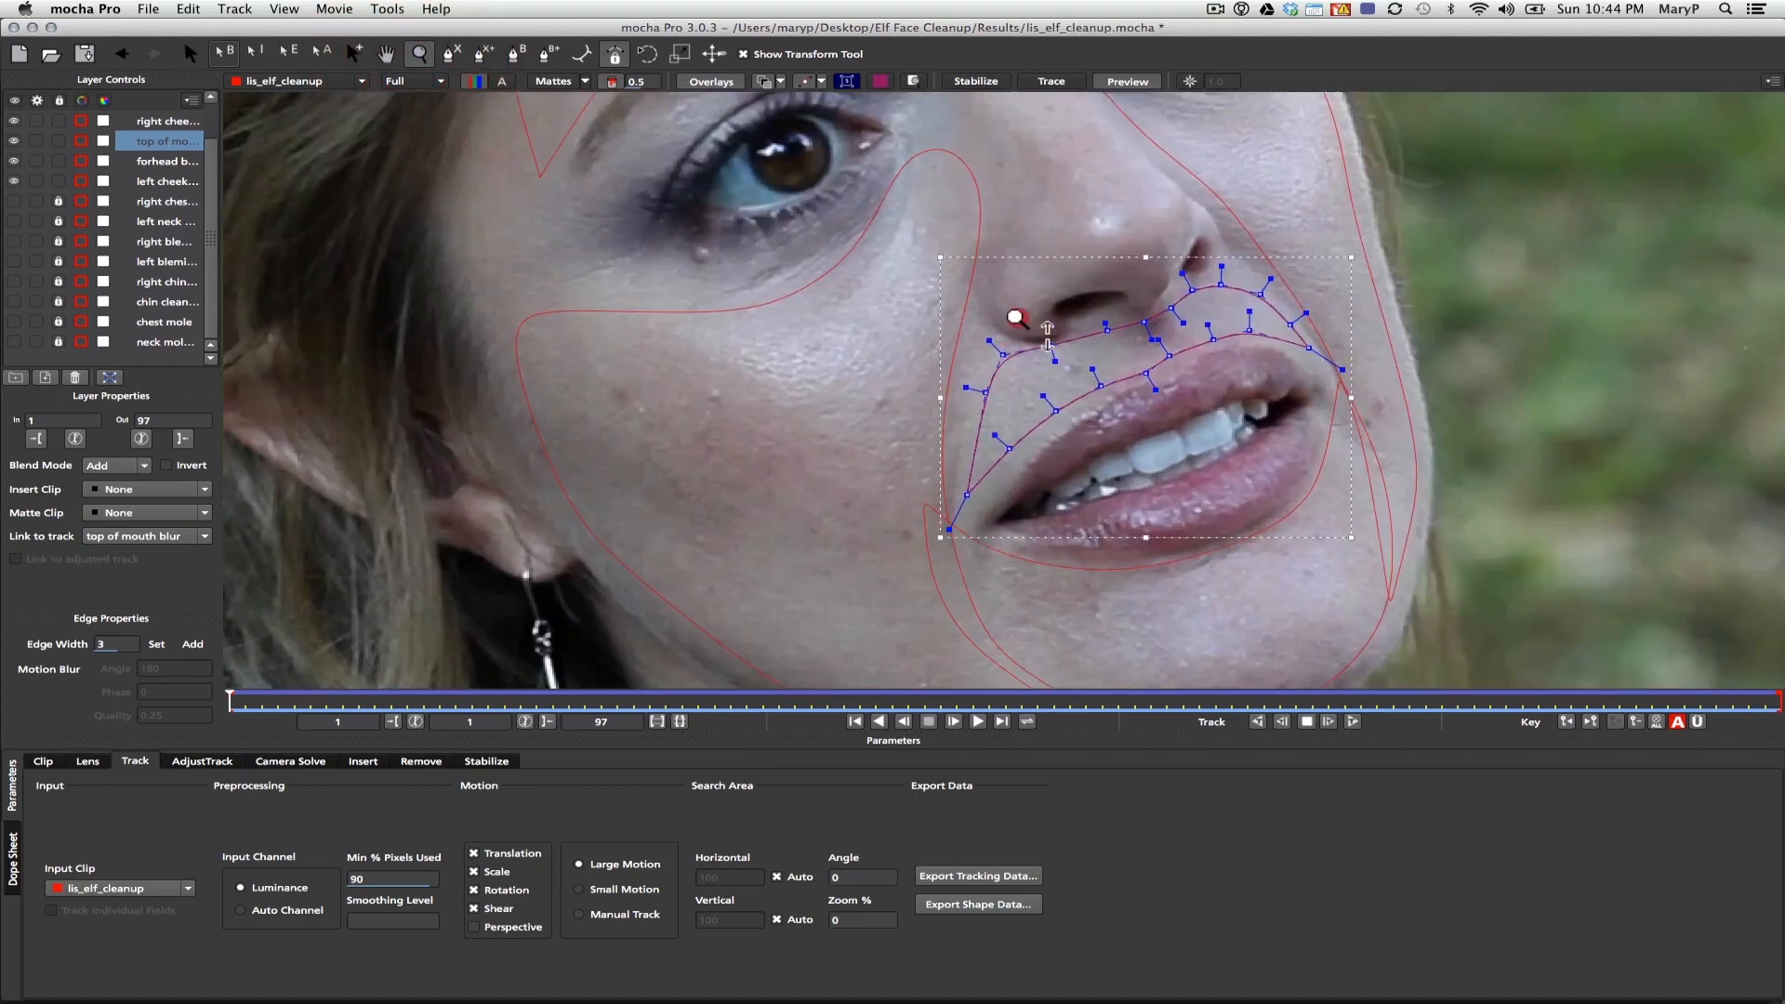
scroll(1017, 319, "up", 2)
left_click(1698, 722)
left_click(193, 56)
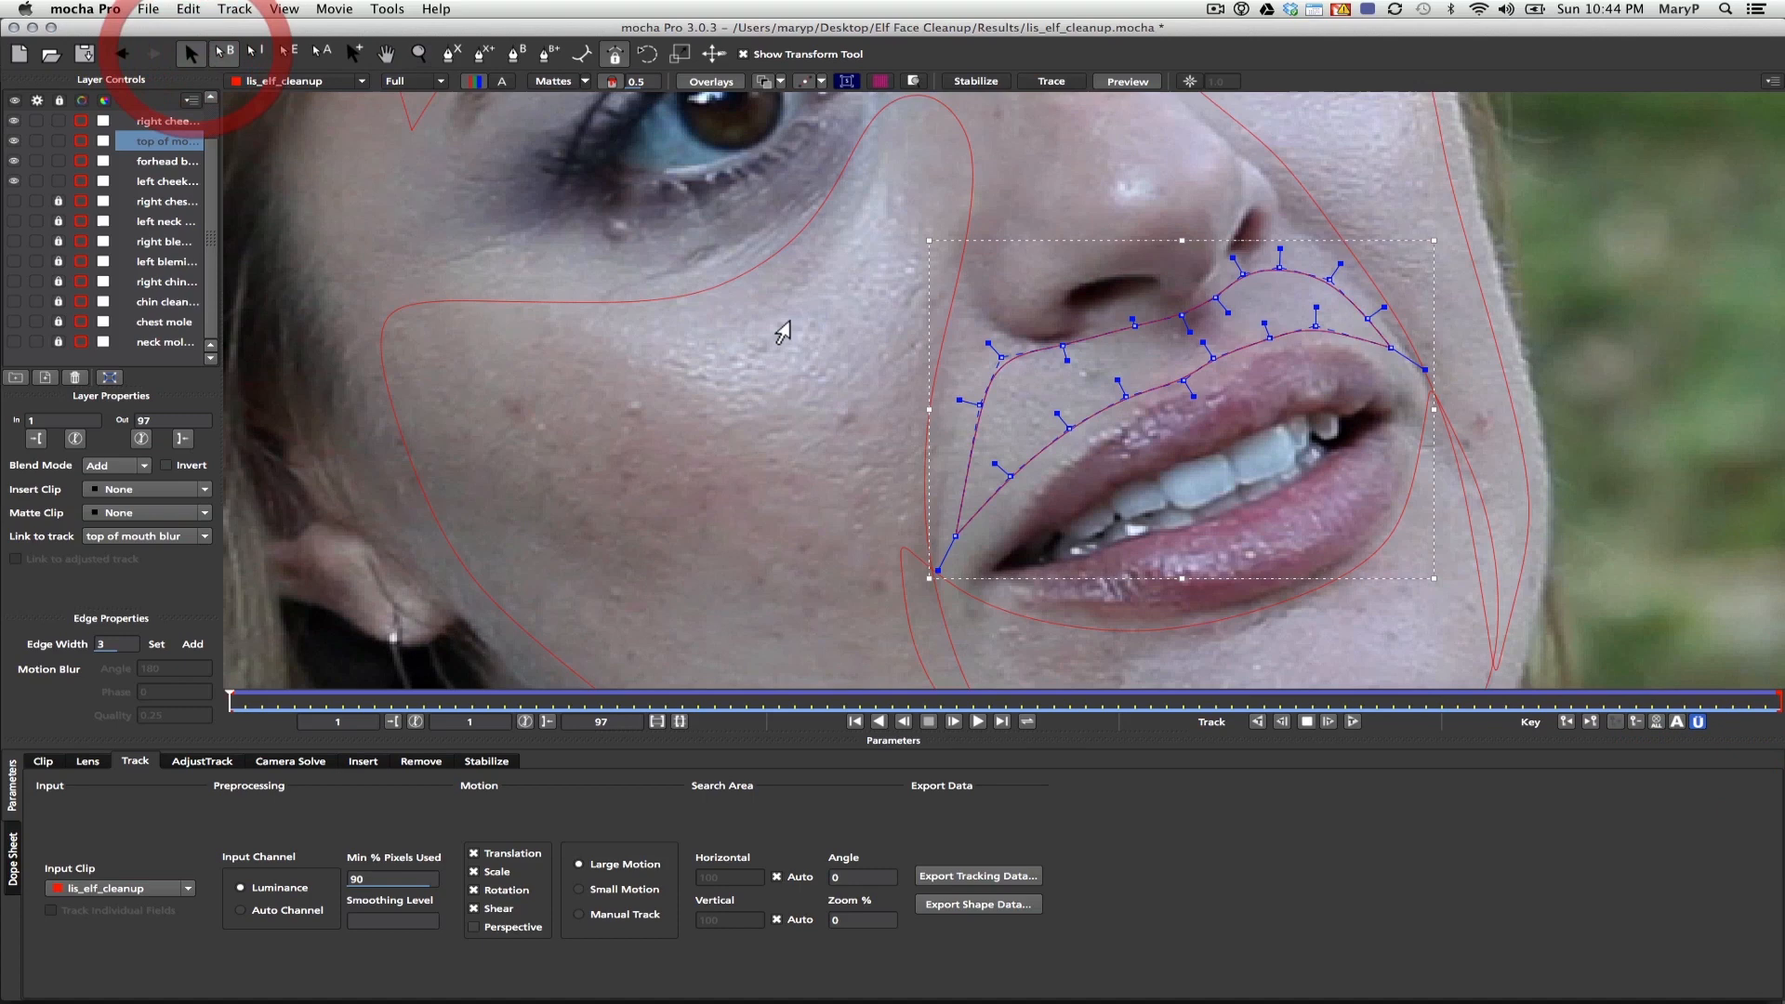
left_click_drag(1076, 354, 1138, 329)
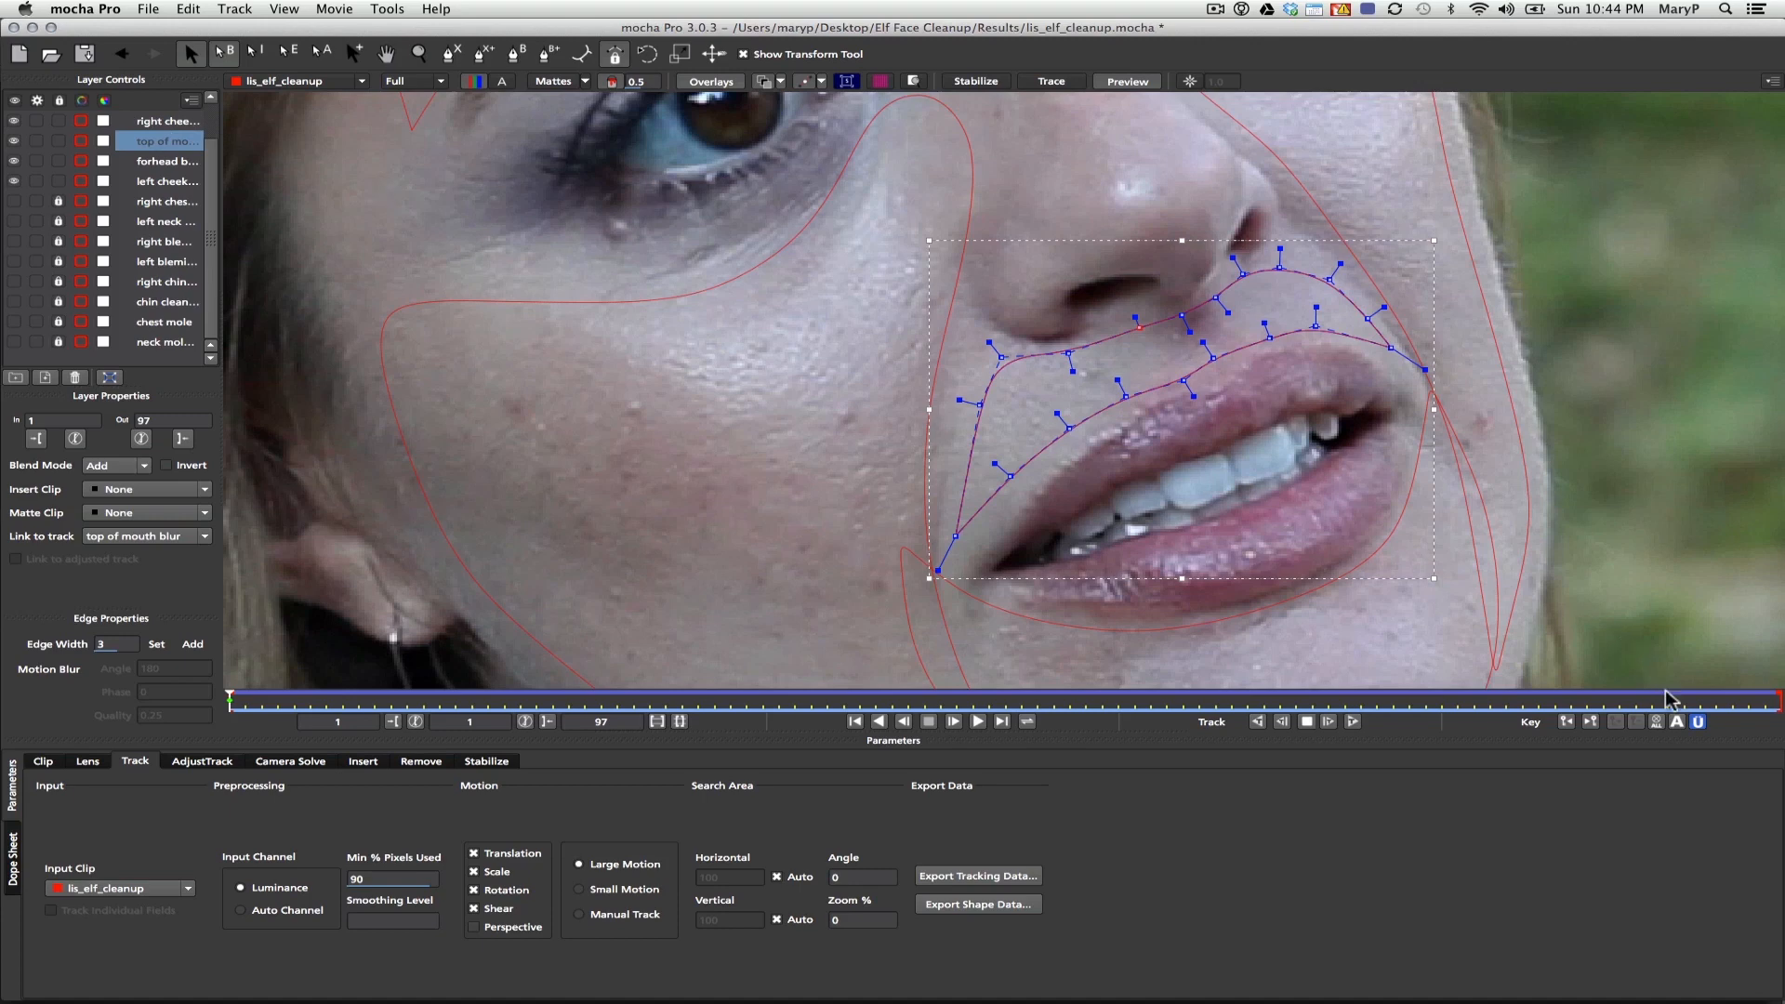
Return keying to Autokey, view the whole frame and deselect the top of mouth blur shape
left_click_drag(227, 708, 16, 604)
left_click_drag(577, 169, 657, 398)
key("x")
key("z")
key("x")
left_click_drag(665, 326, 778, 424)
key("z")
left_click_drag(728, 406, 771, 367)
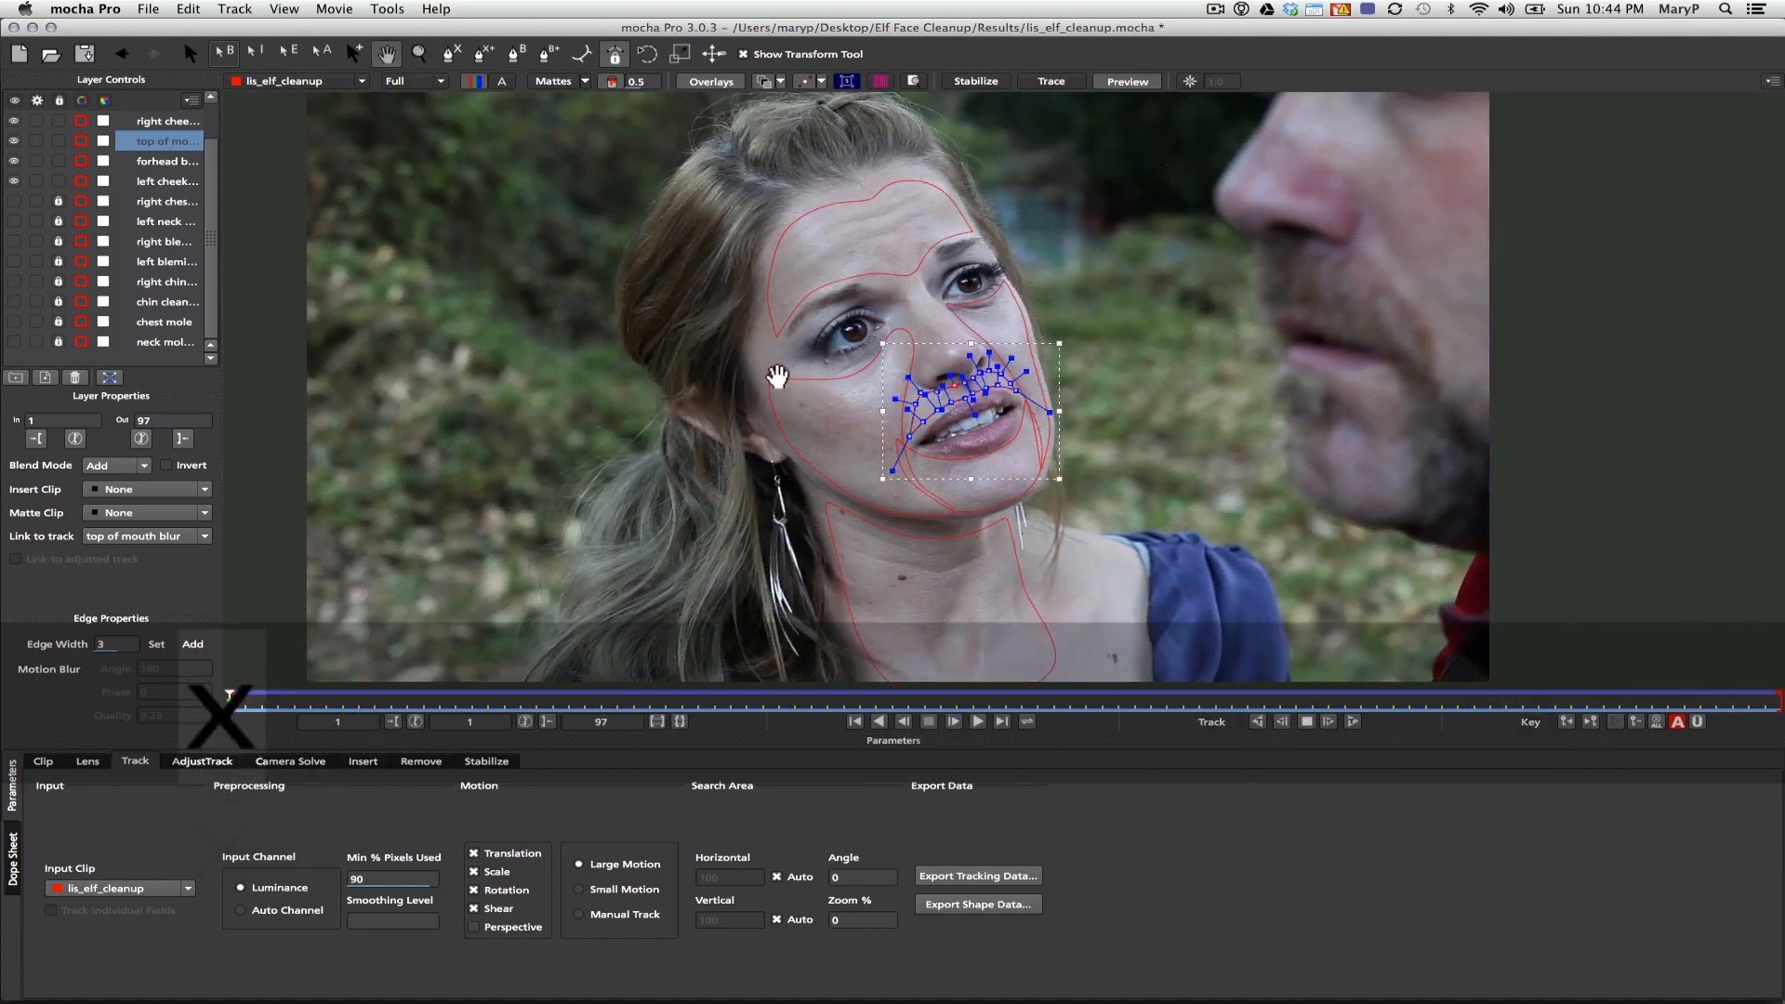
left_click(187, 54)
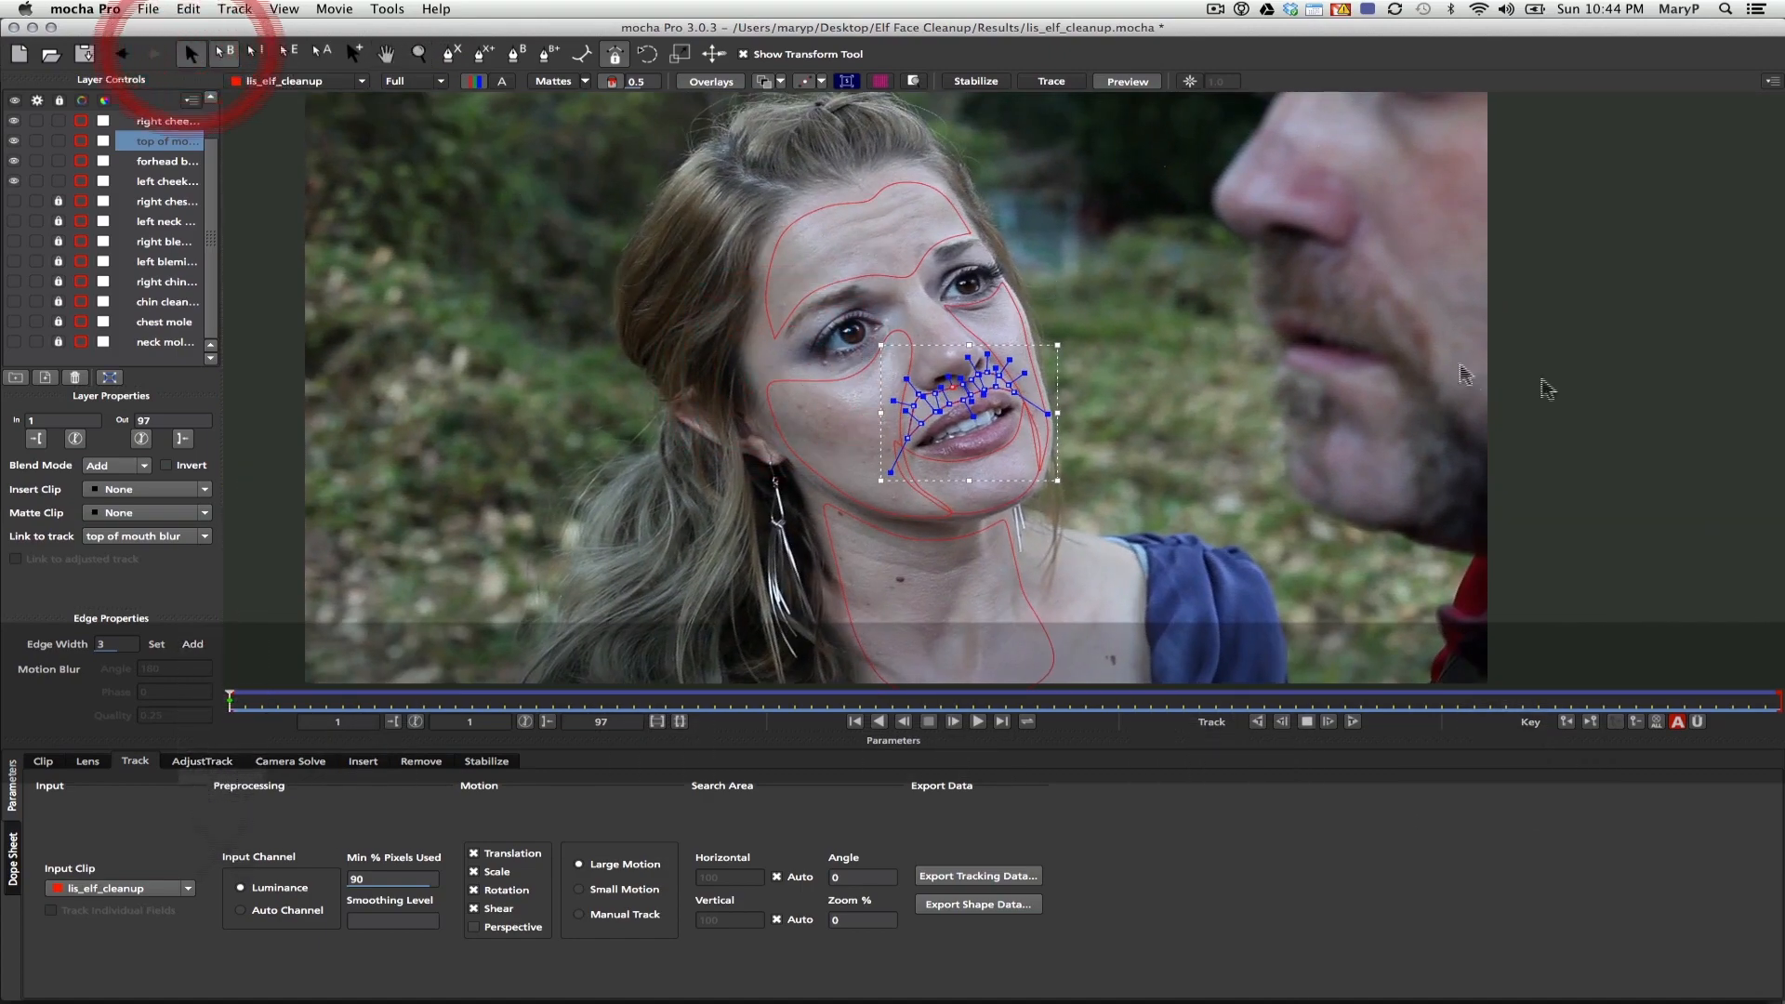
left_click(1594, 386)
Switch to After Effects and import lis_elf_cleanup.mov from the Elf Face Cleanup folder on the Desktop
mouse_move(673, 999)
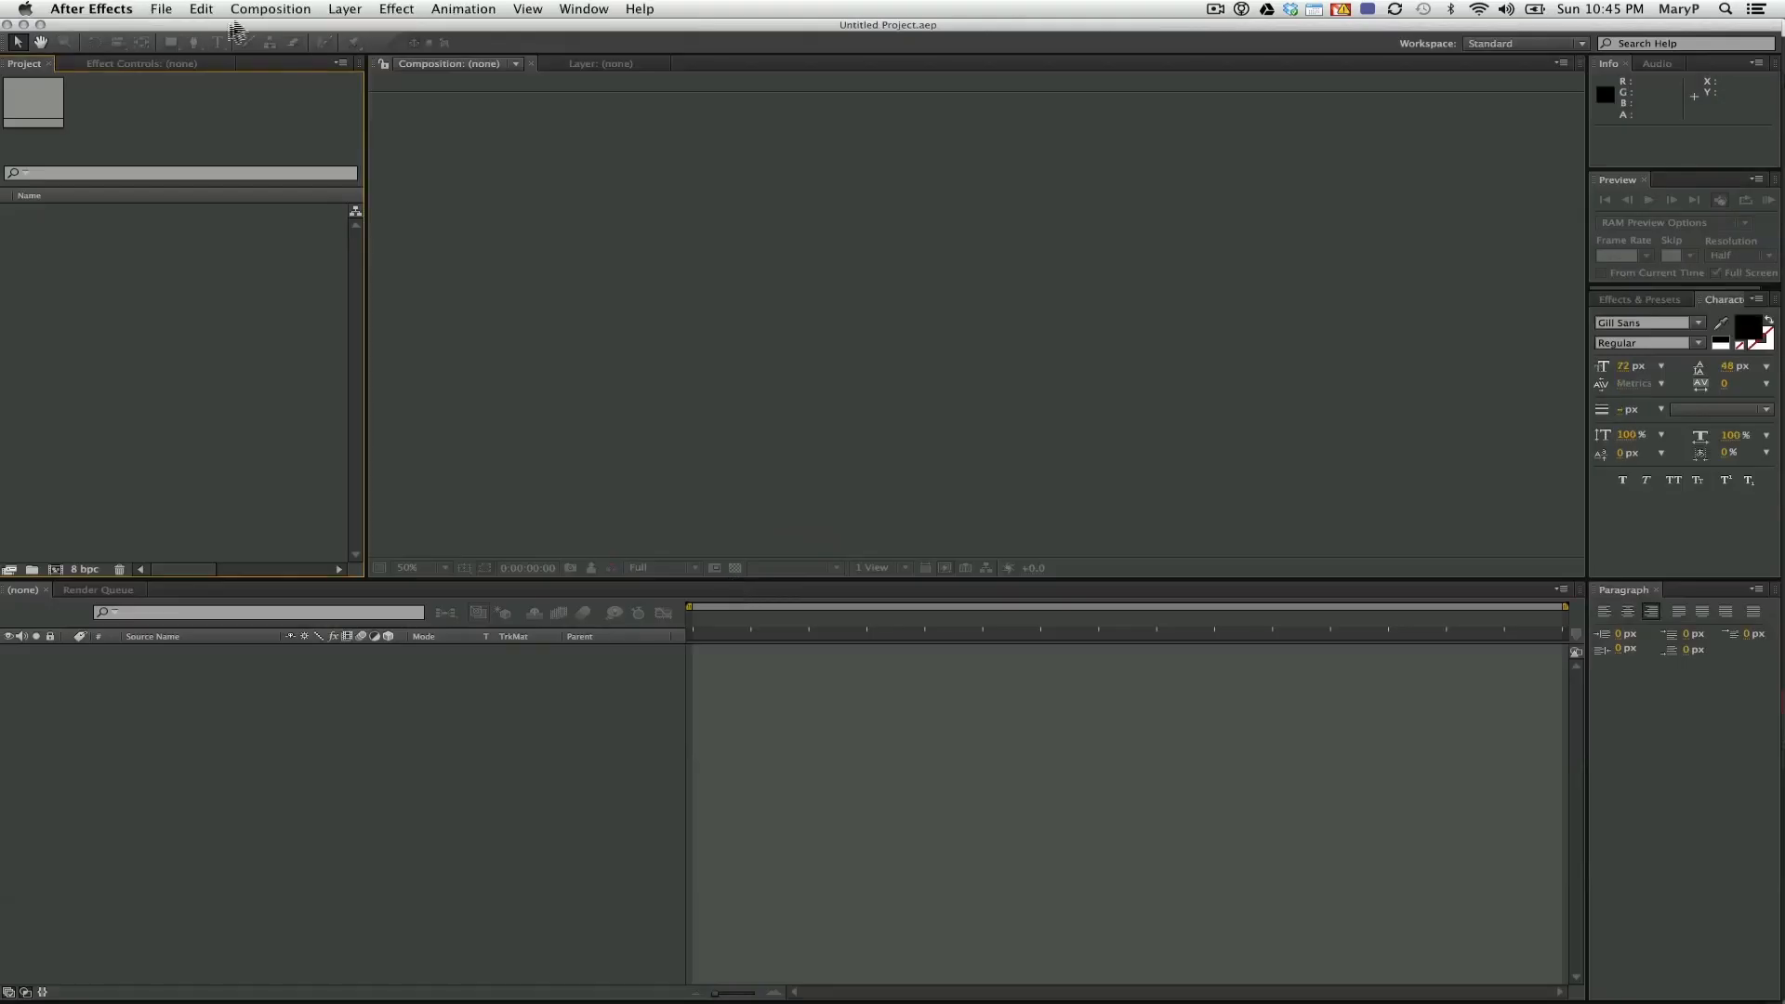
left_click(161, 8)
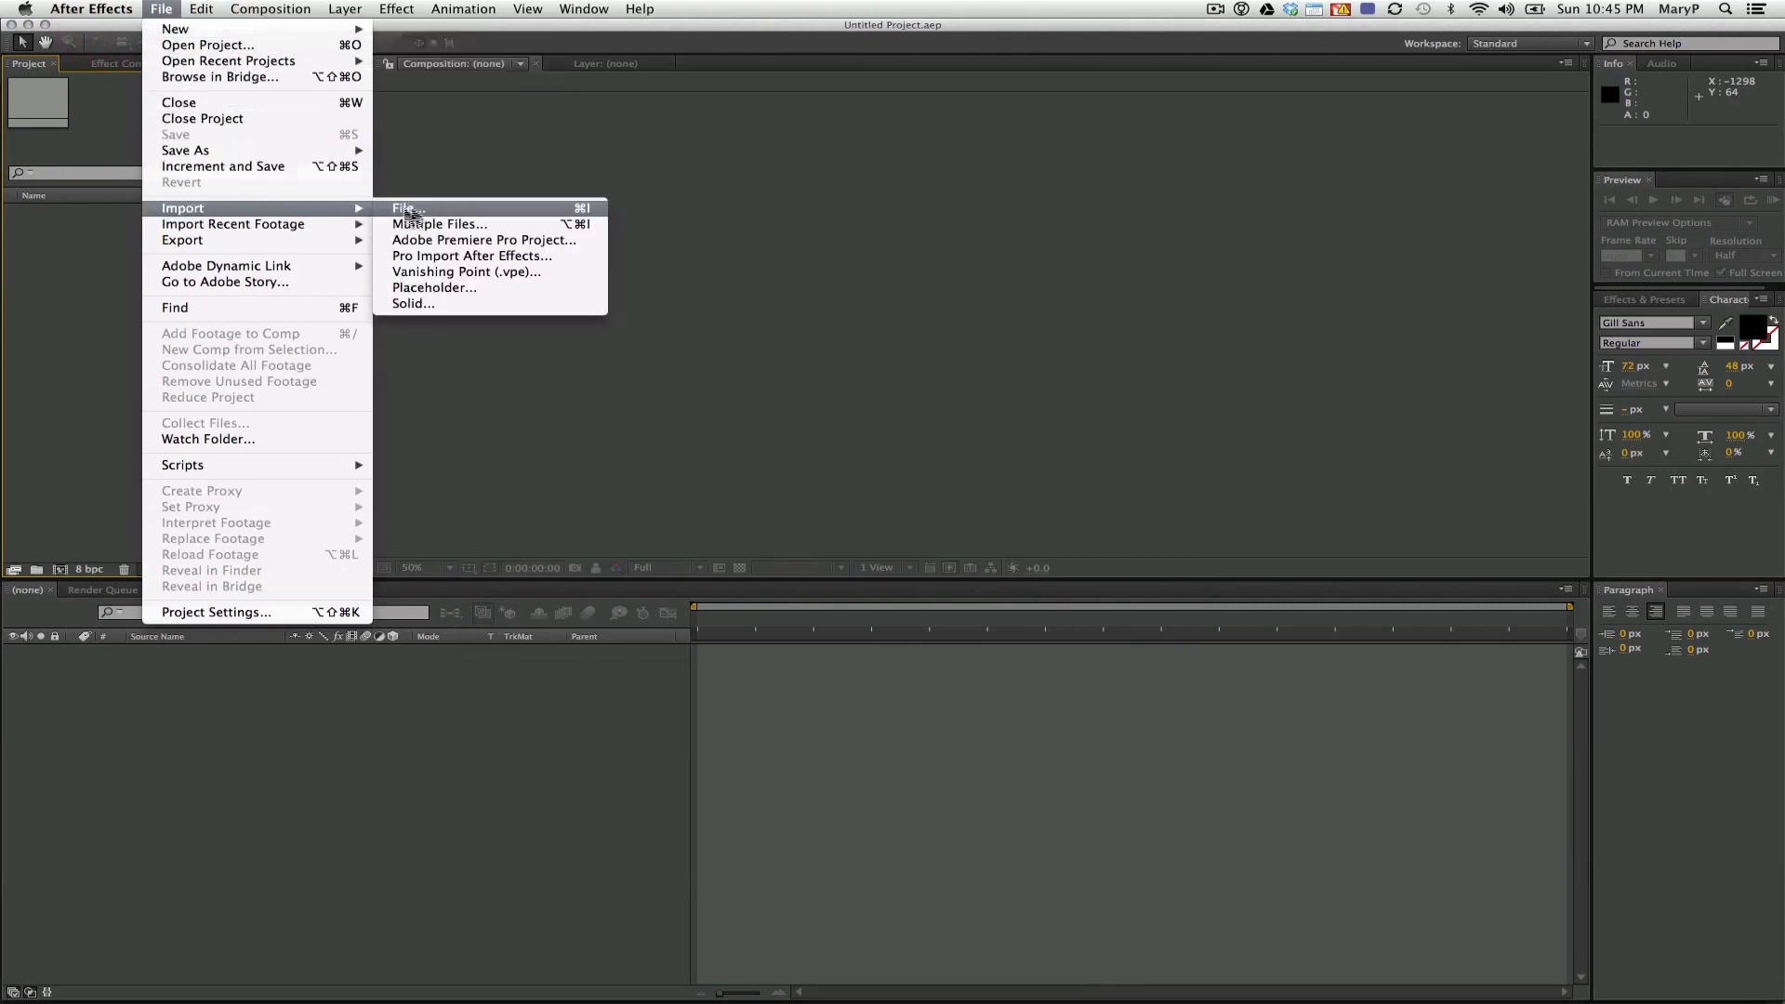
left_click(409, 208)
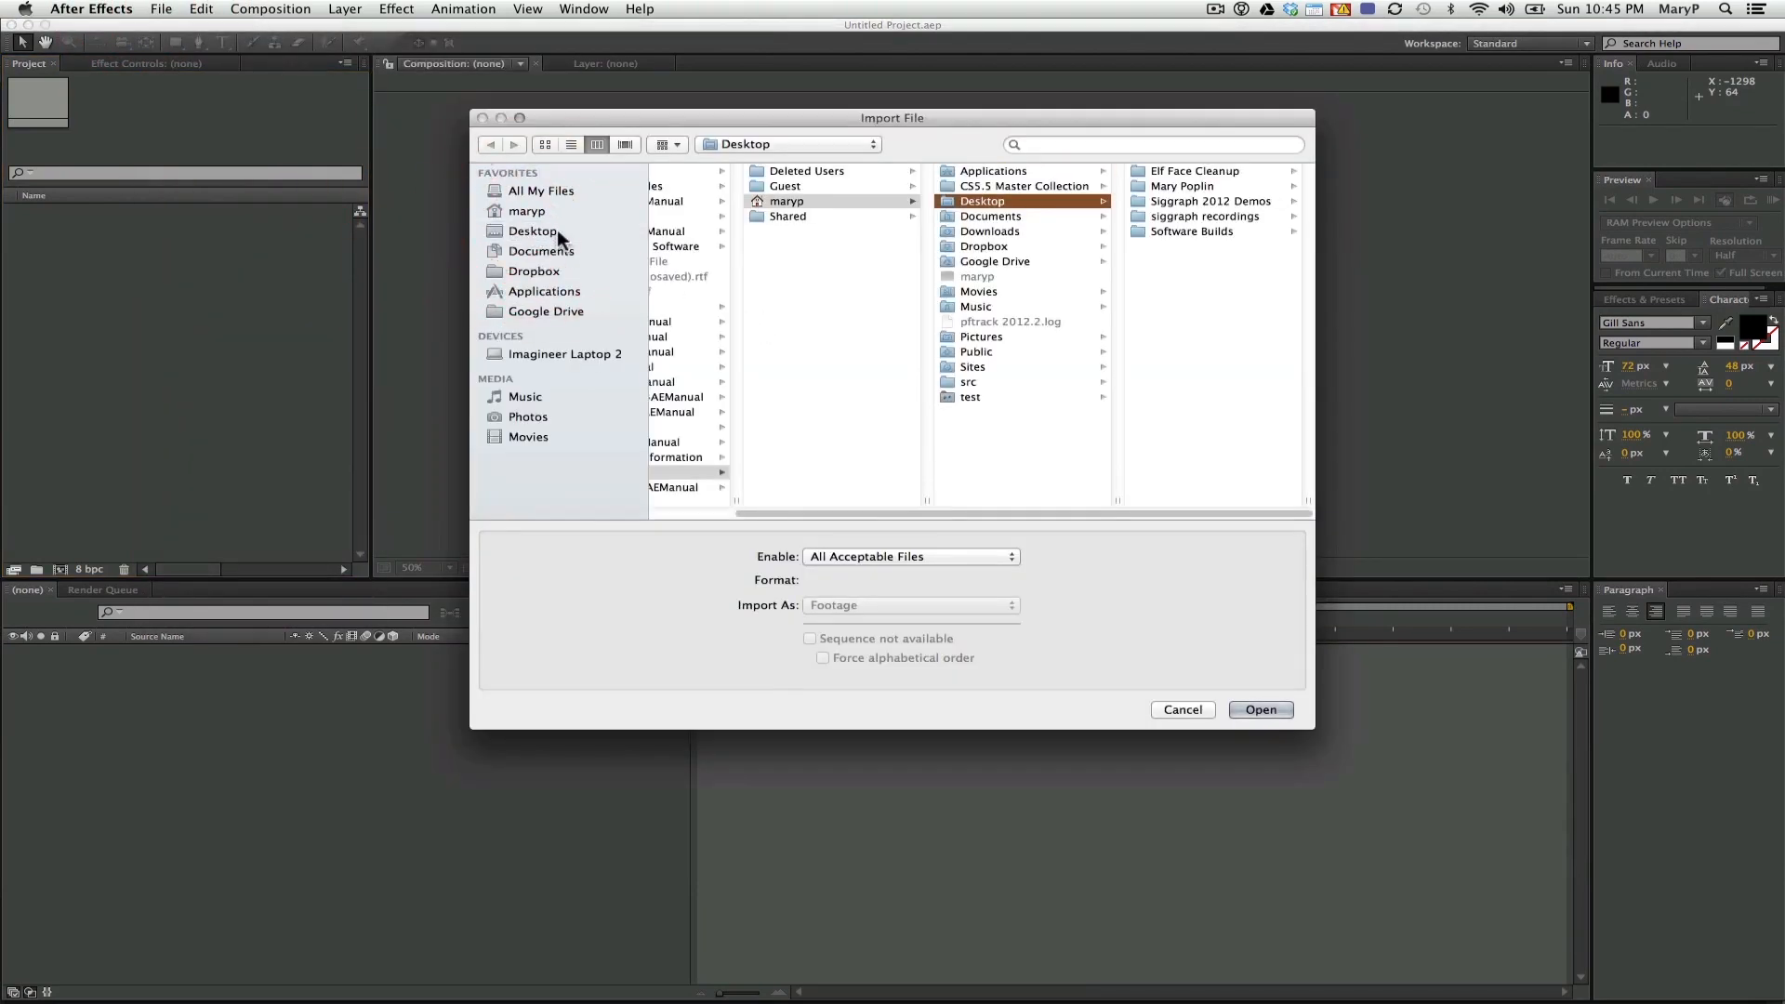
left_click(544, 238)
left_click(1175, 173)
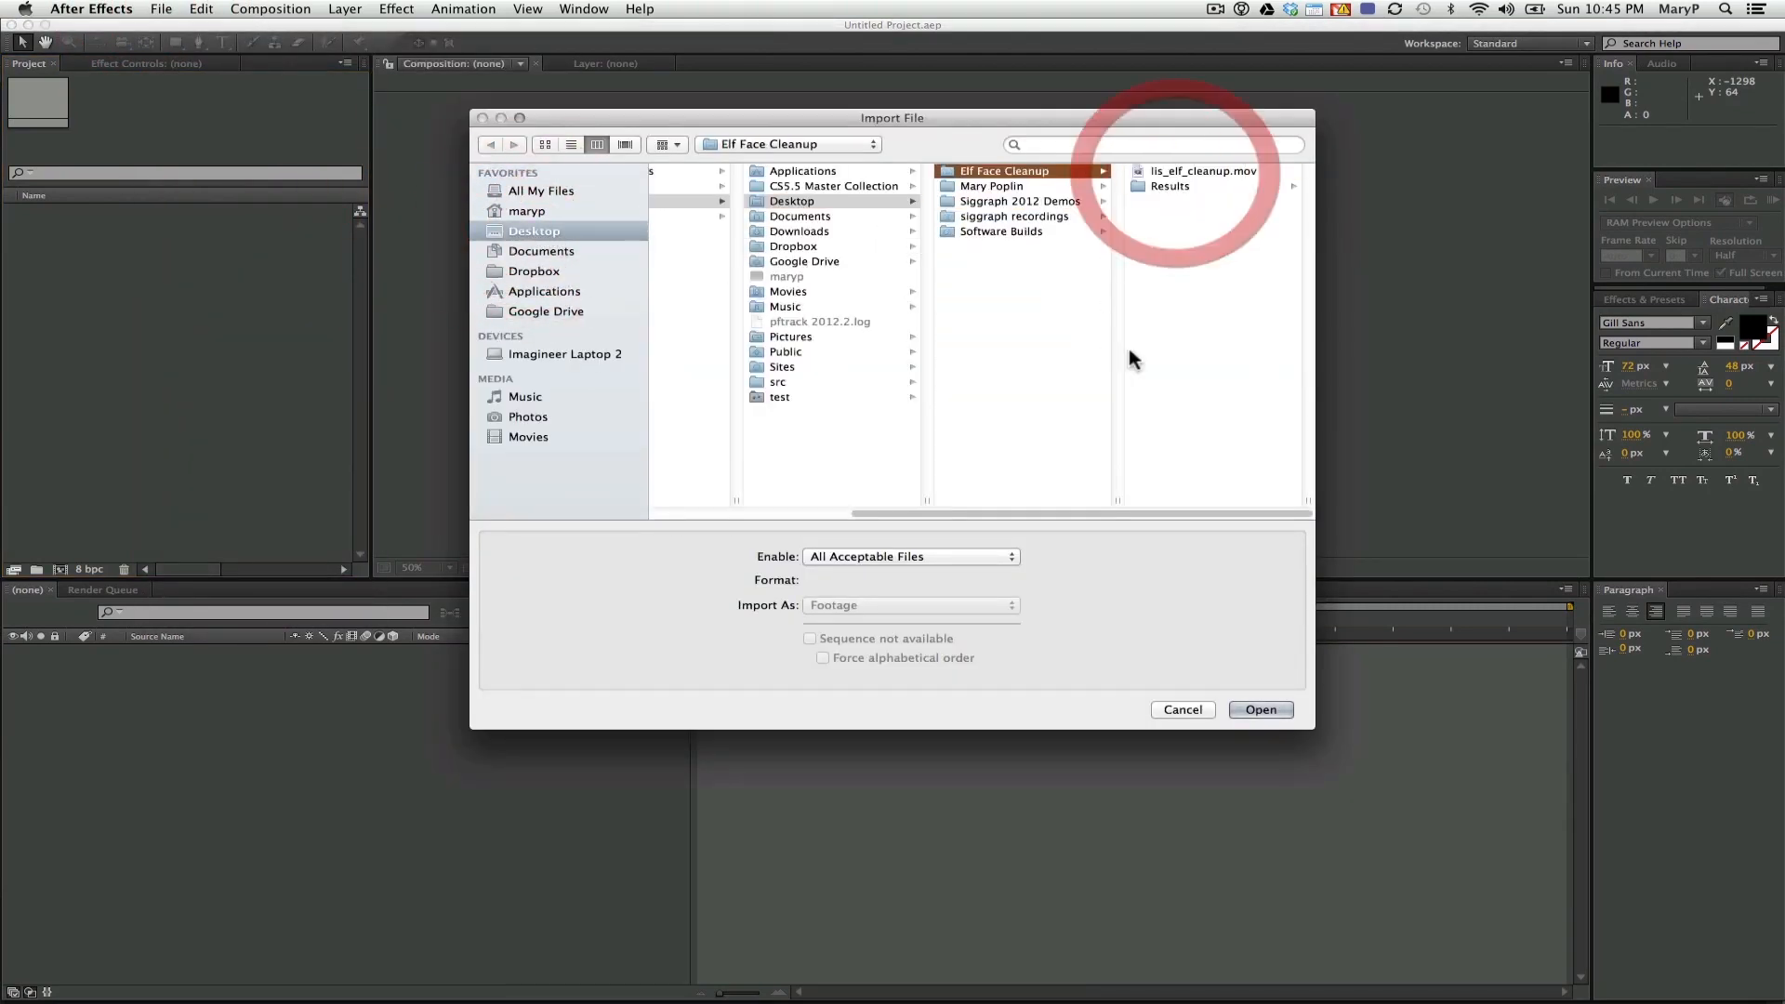
left_click(1168, 176)
left_click(1261, 710)
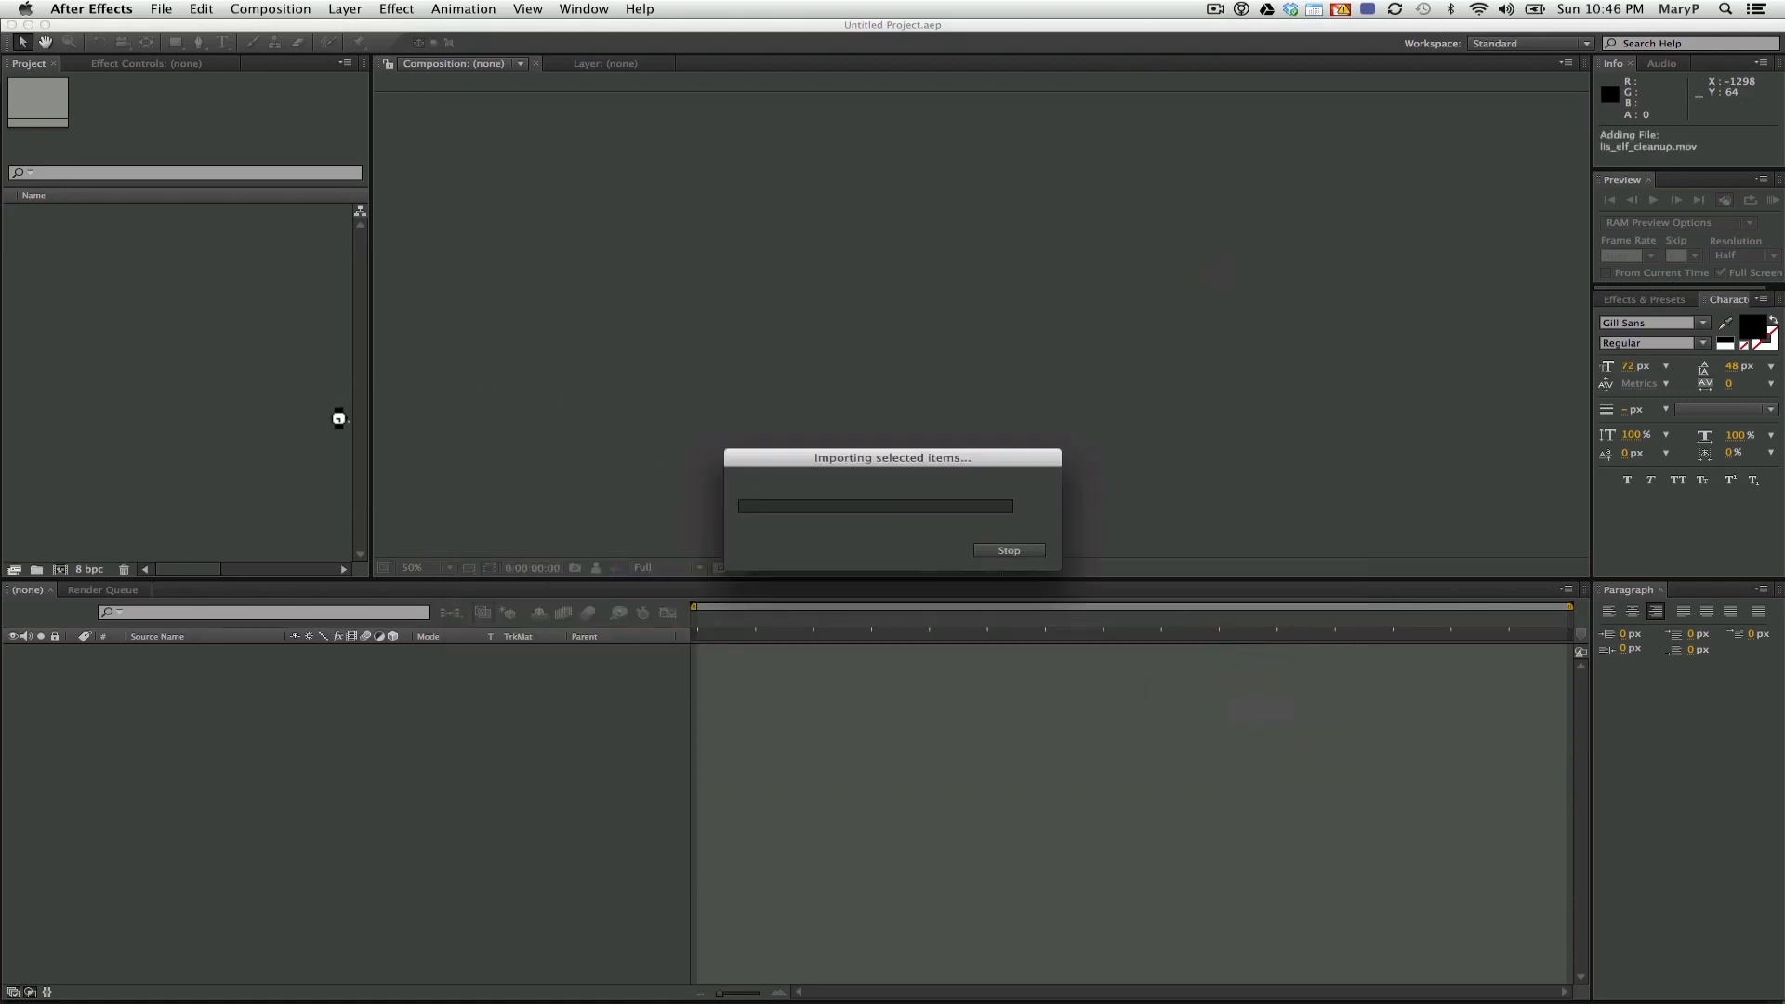
Create a new composition from the lis_elf_cleanup.mov footage
left_click(118, 214)
left_click_drag(104, 213, 125, 503)
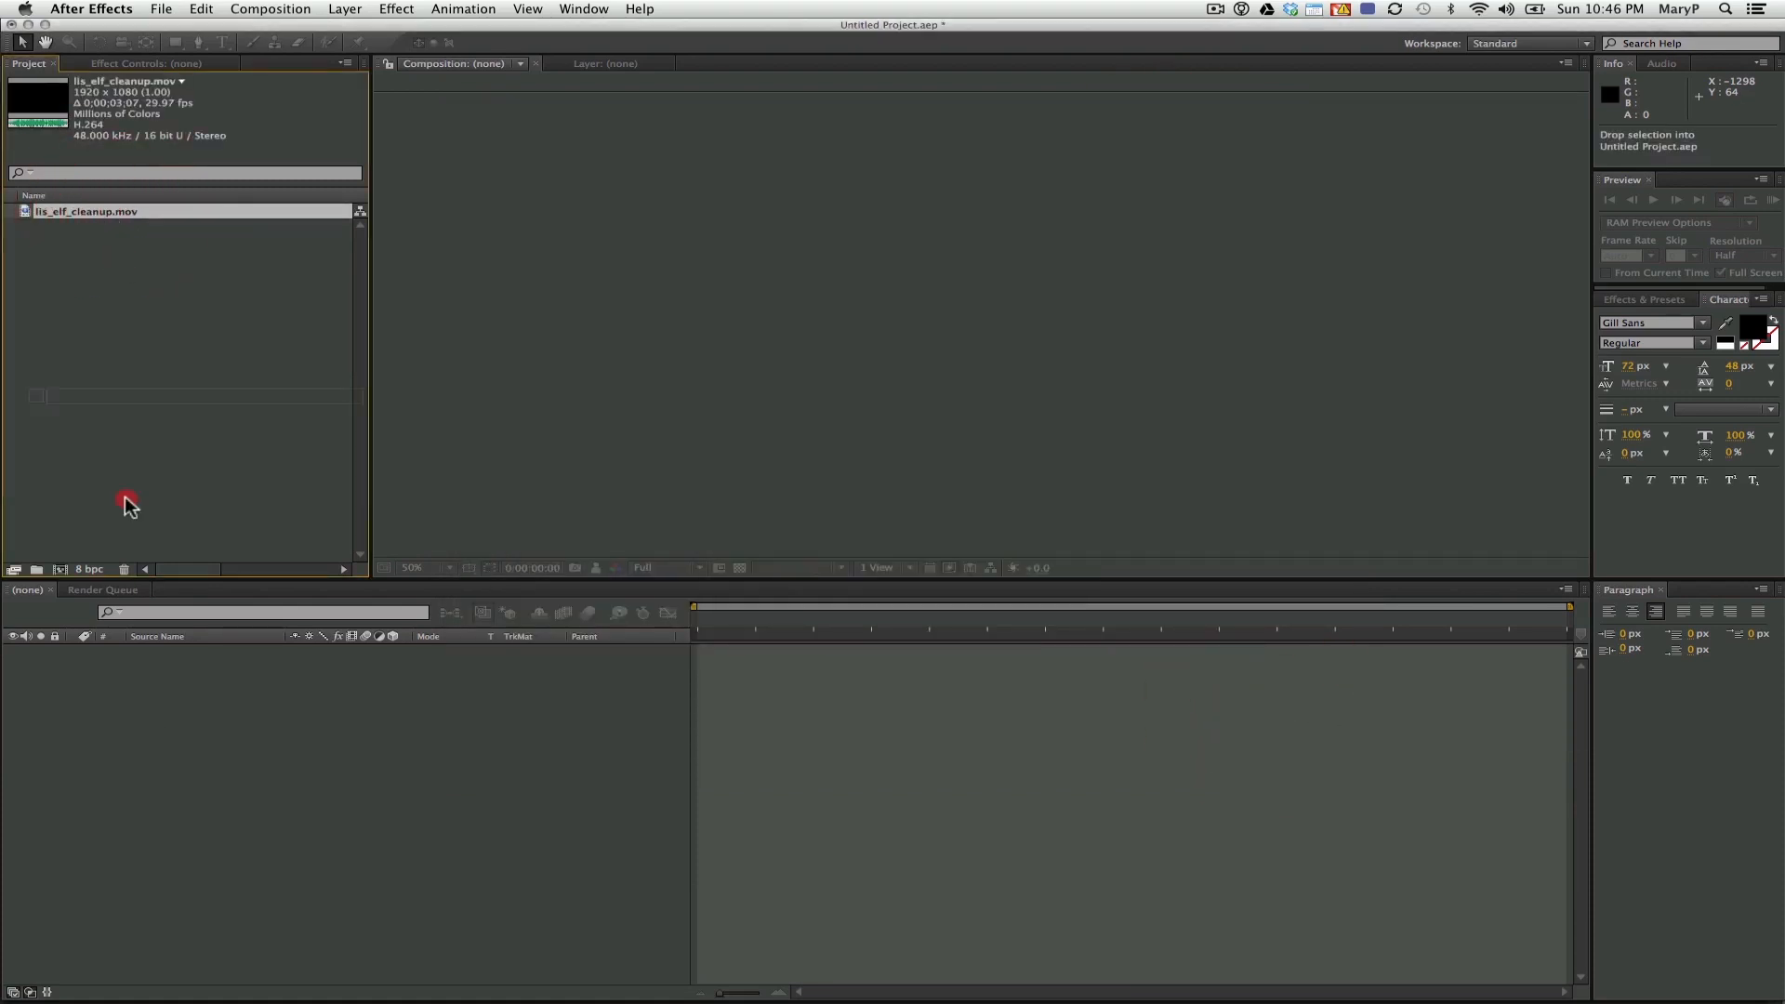
left_click_drag(174, 755, 195, 745)
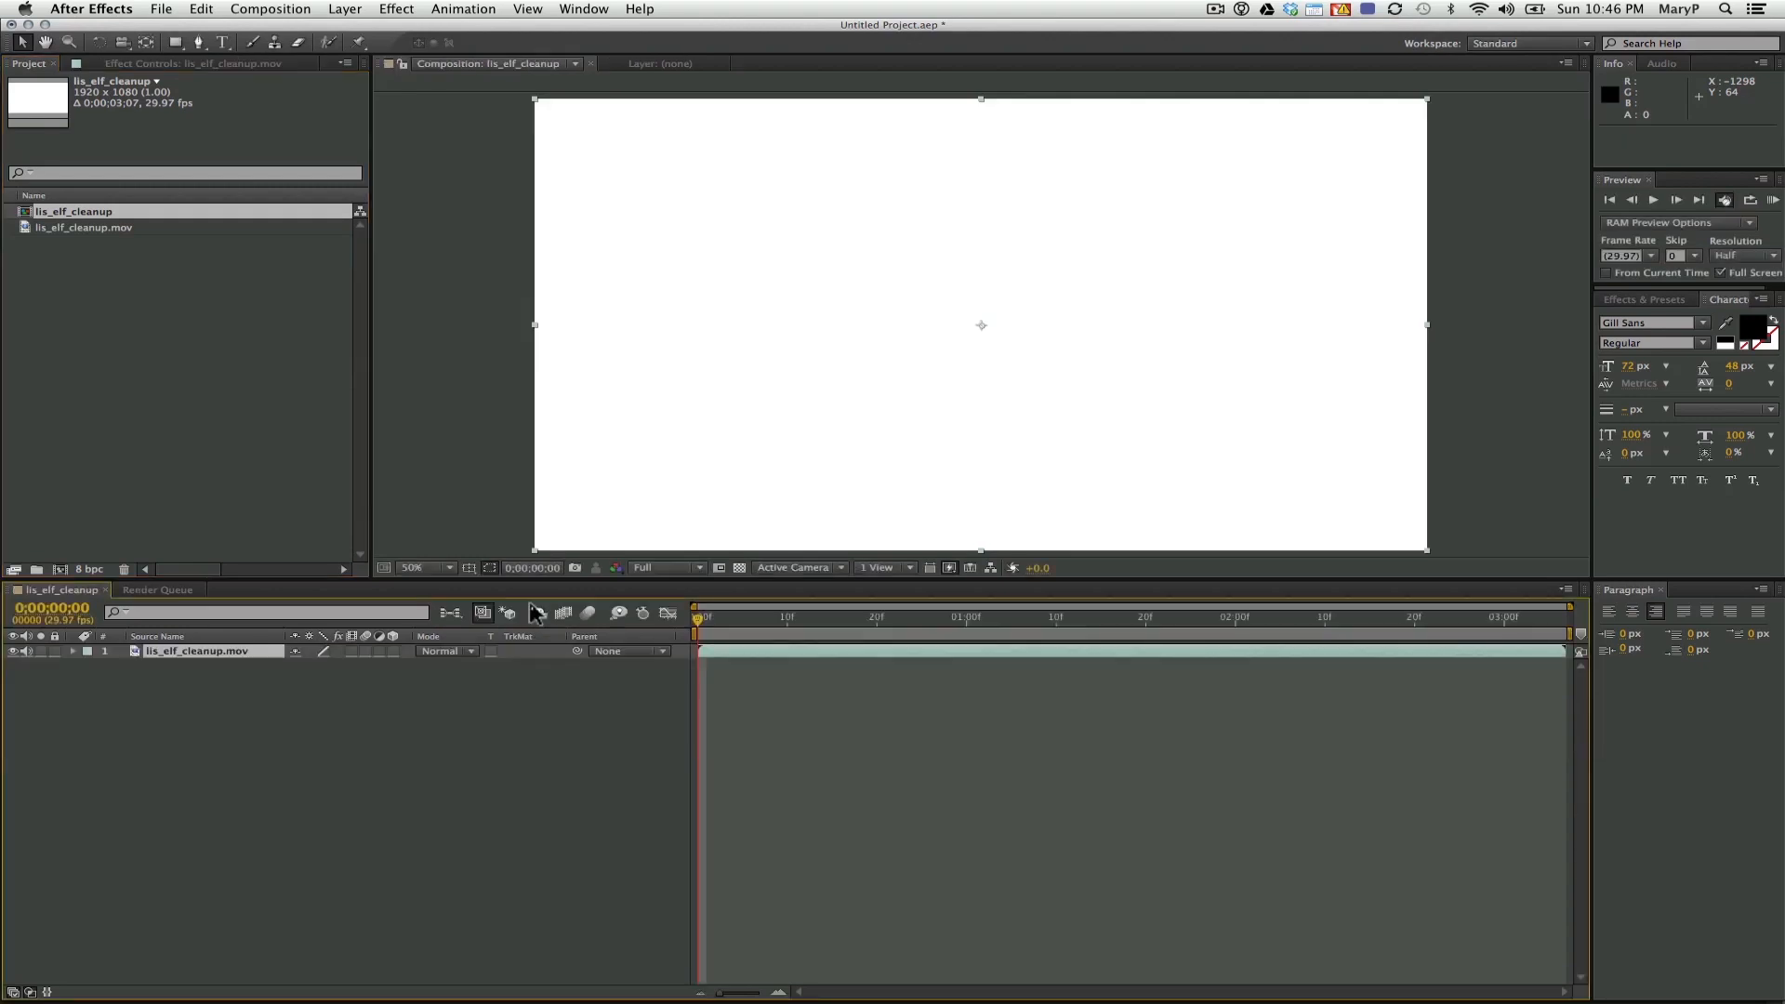
Import the Remove_lis_elf_cleanup TIFF image sequence from the Results folder
left_click(161, 8)
mouse_move(183, 208)
scroll(1116, 344, "down", 10)
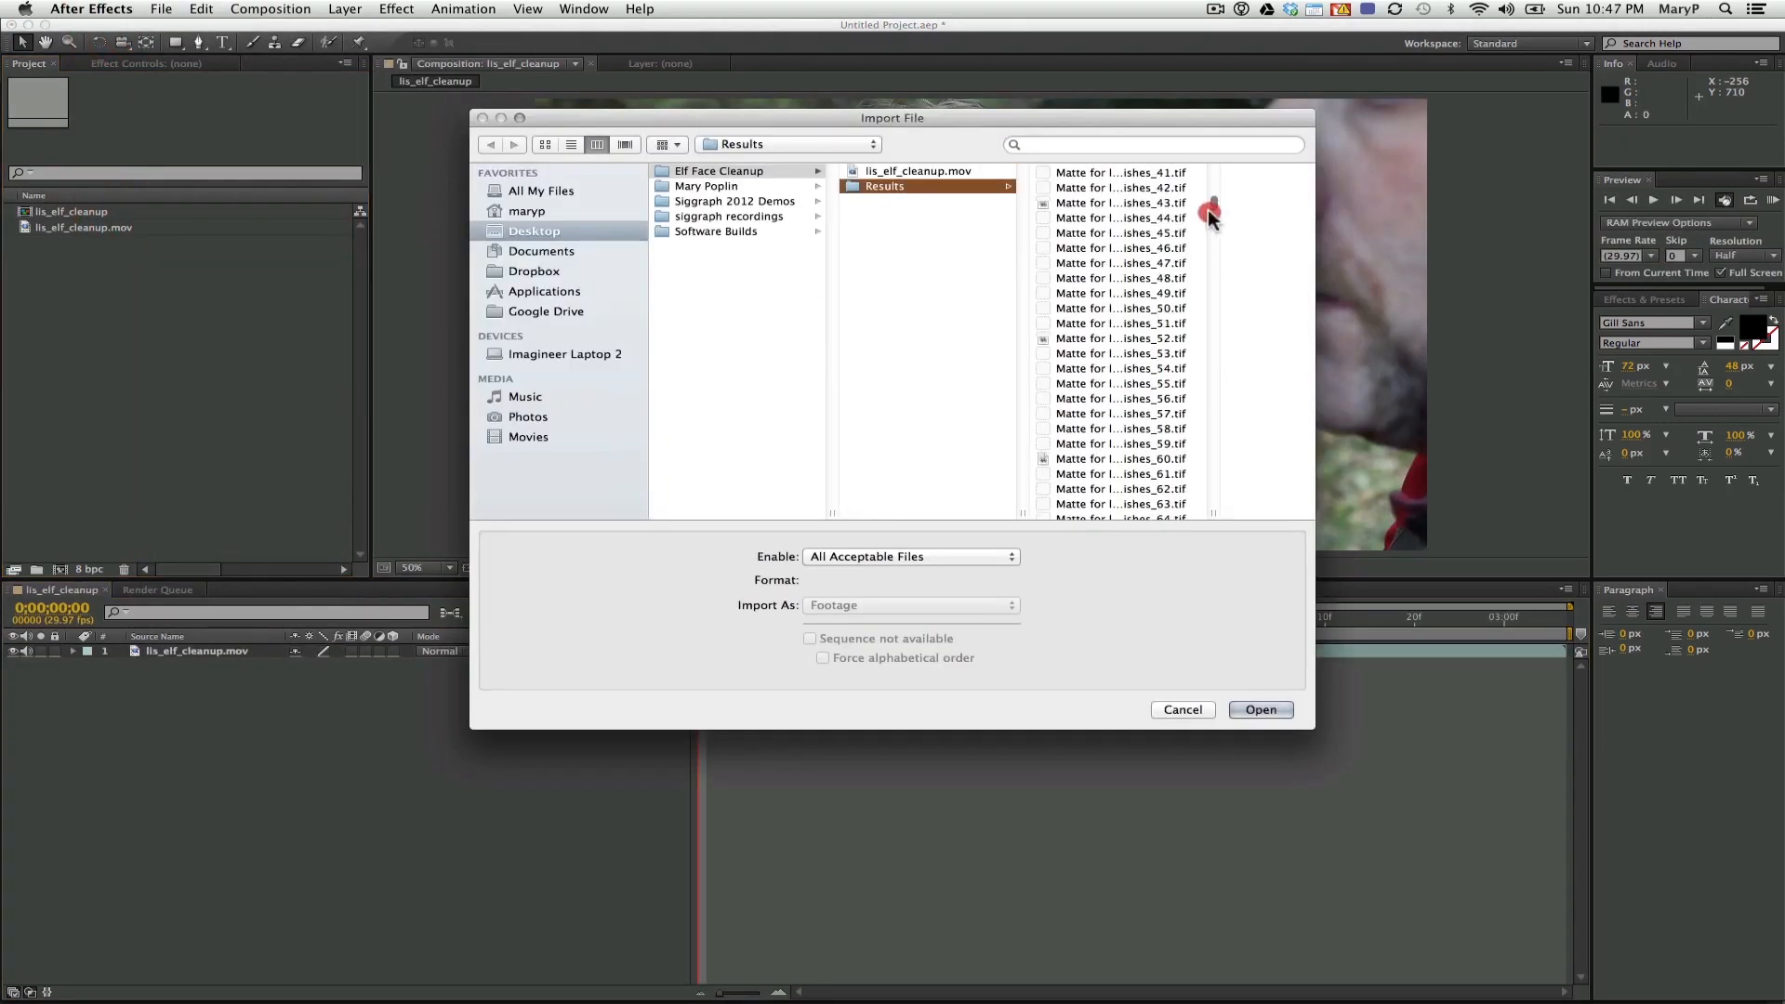
left_click(1085, 315)
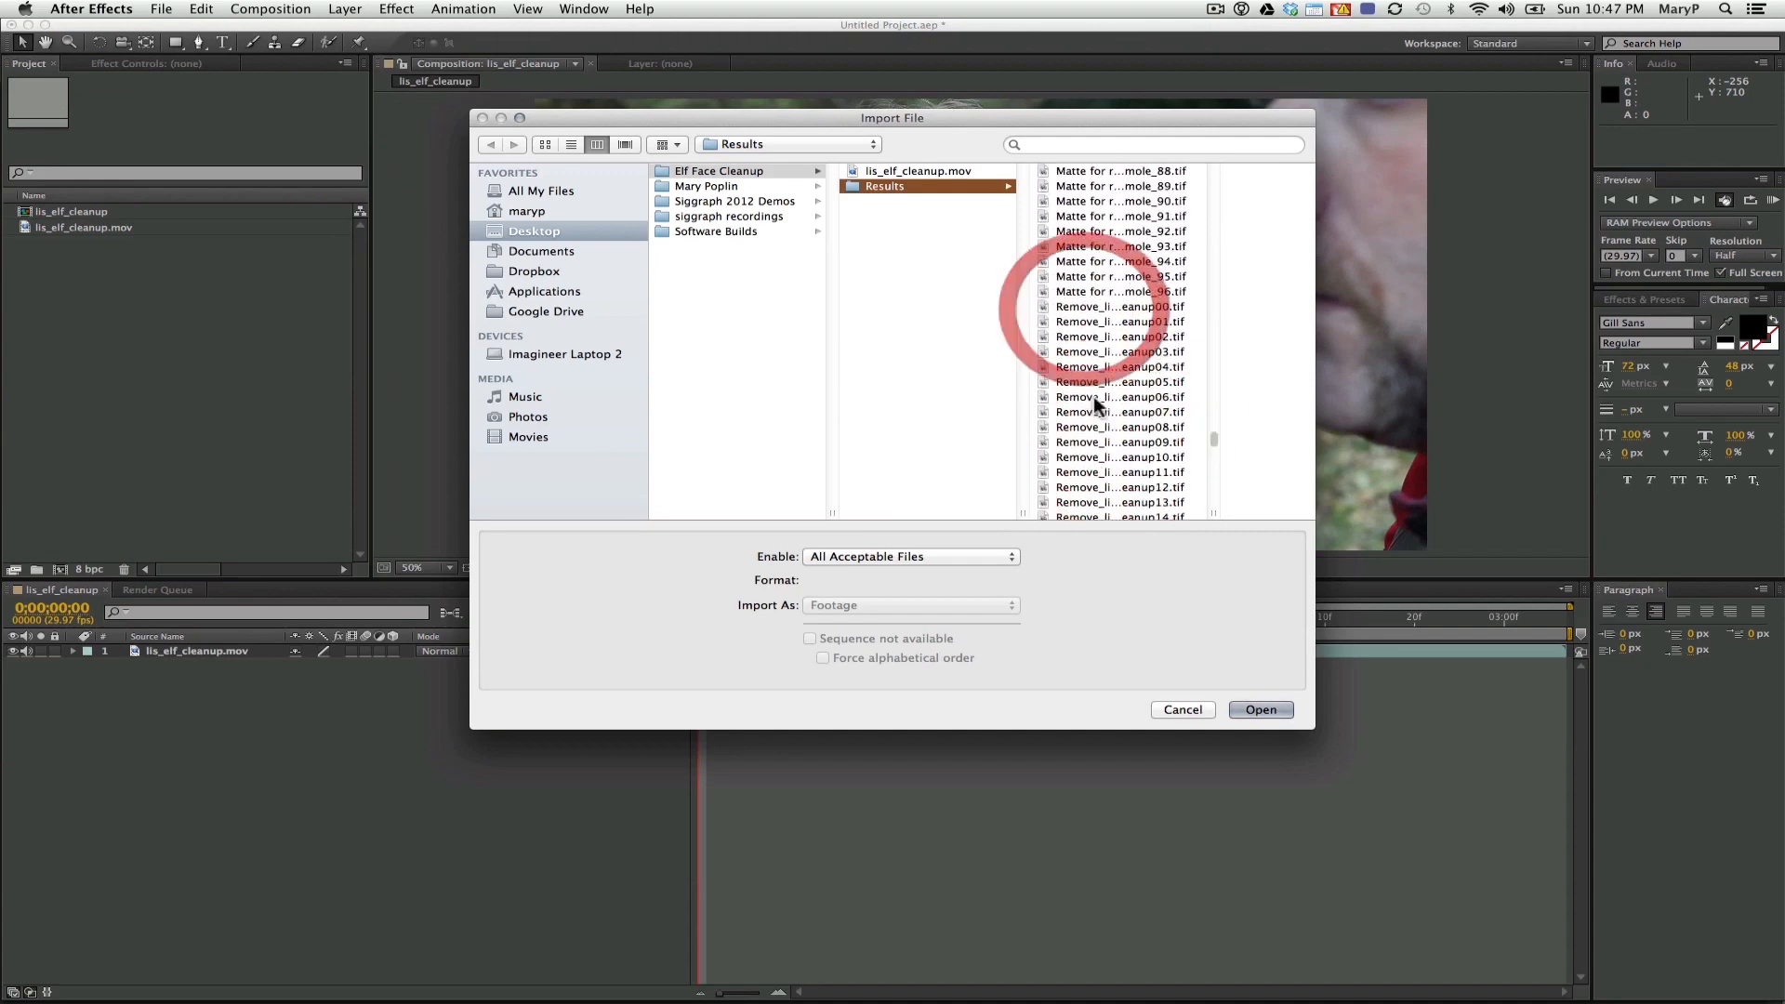
left_click(1263, 711)
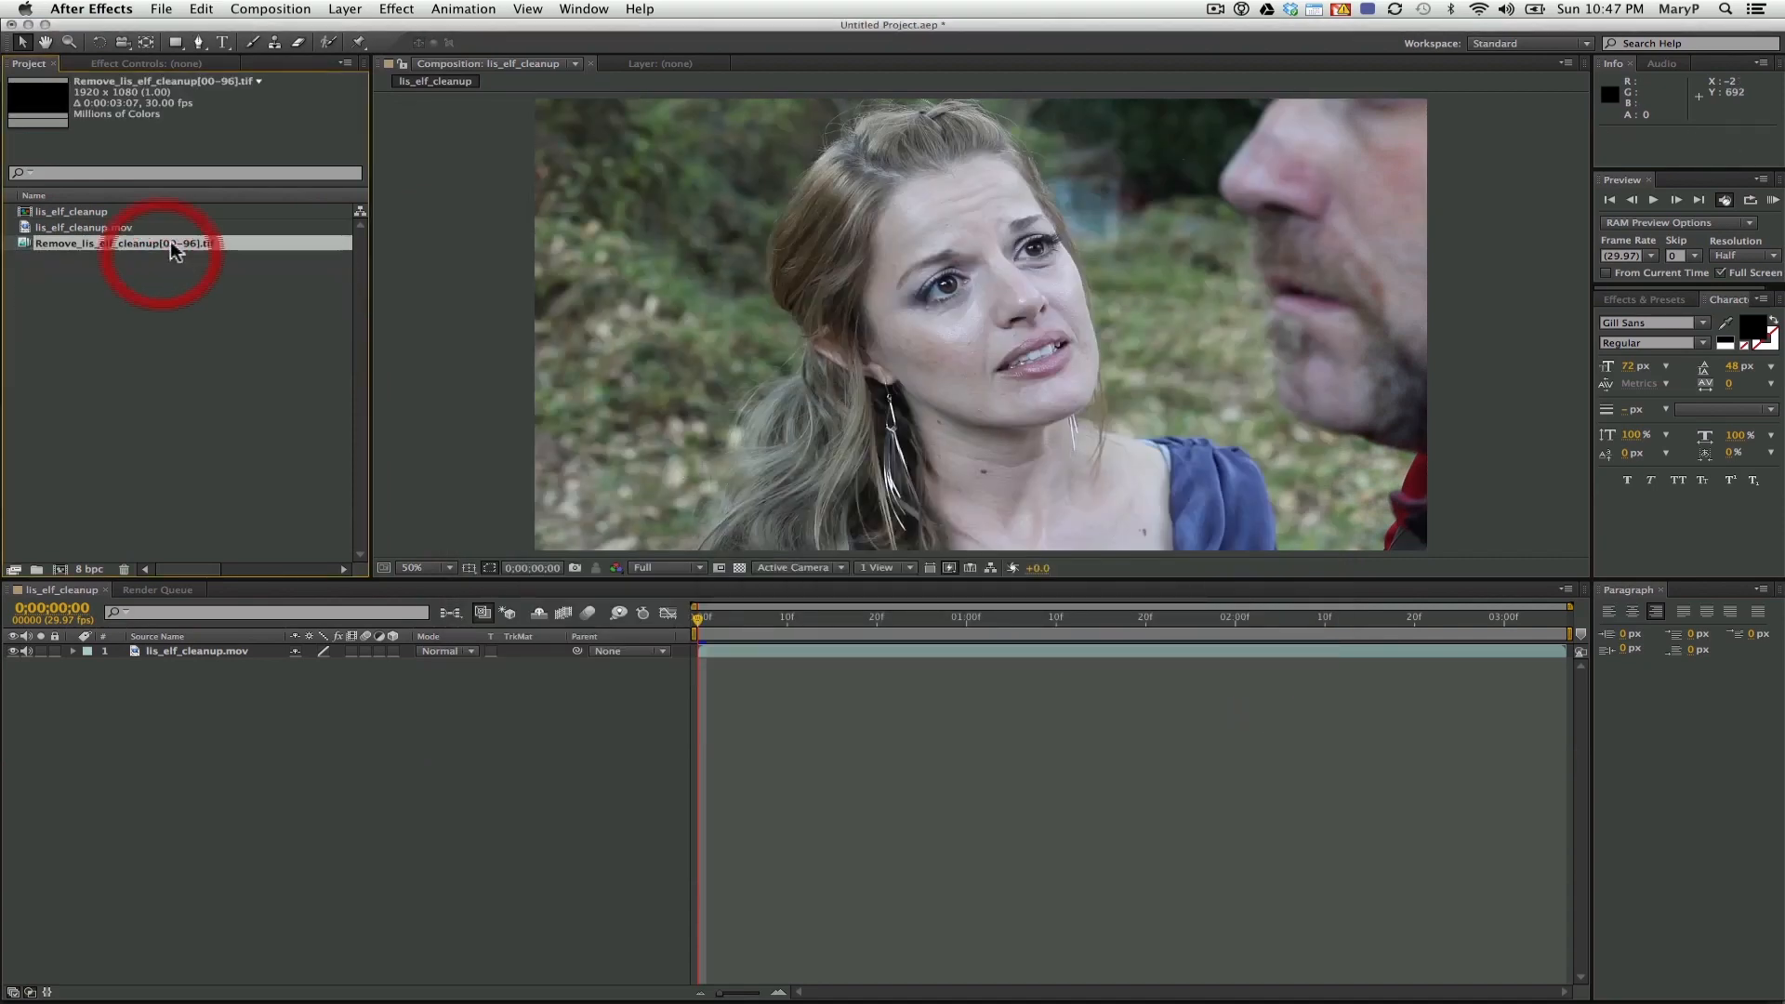
Interpret the Remove_lis_elf_cleanup sequence at 29.97 frames per second and place it above the original clip in the composition
right_click(173, 251)
mouse_move(233, 336)
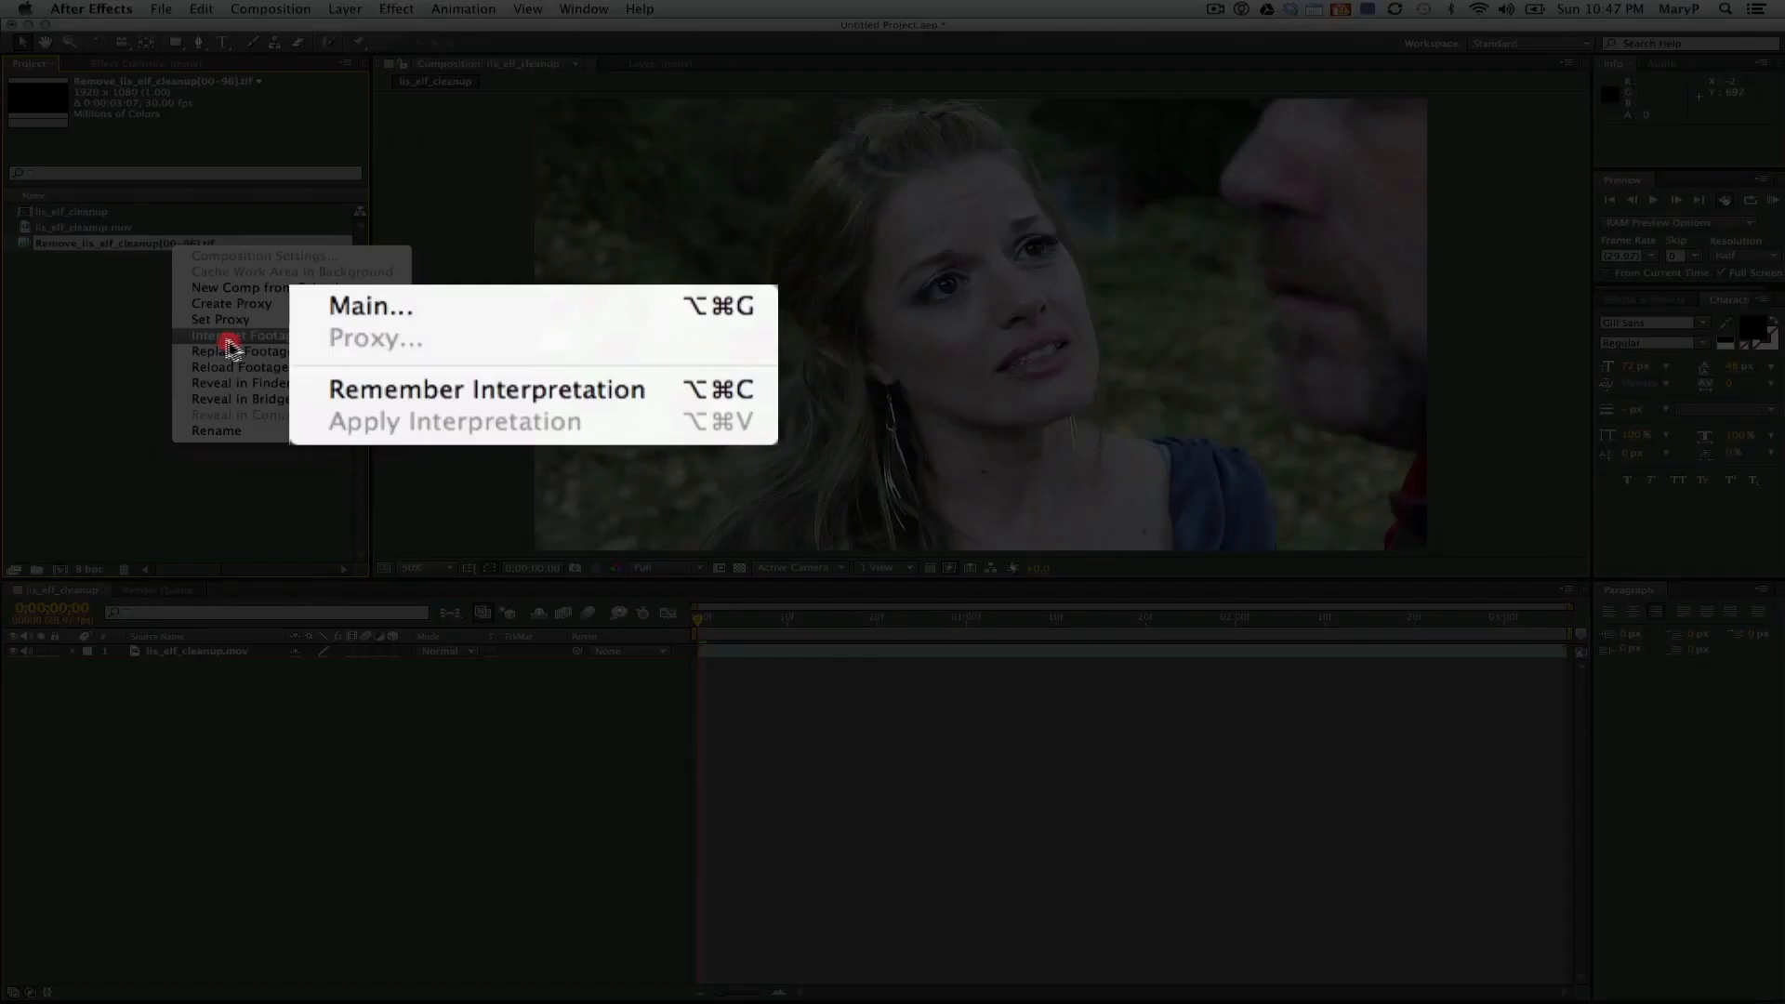
left_click(334, 337)
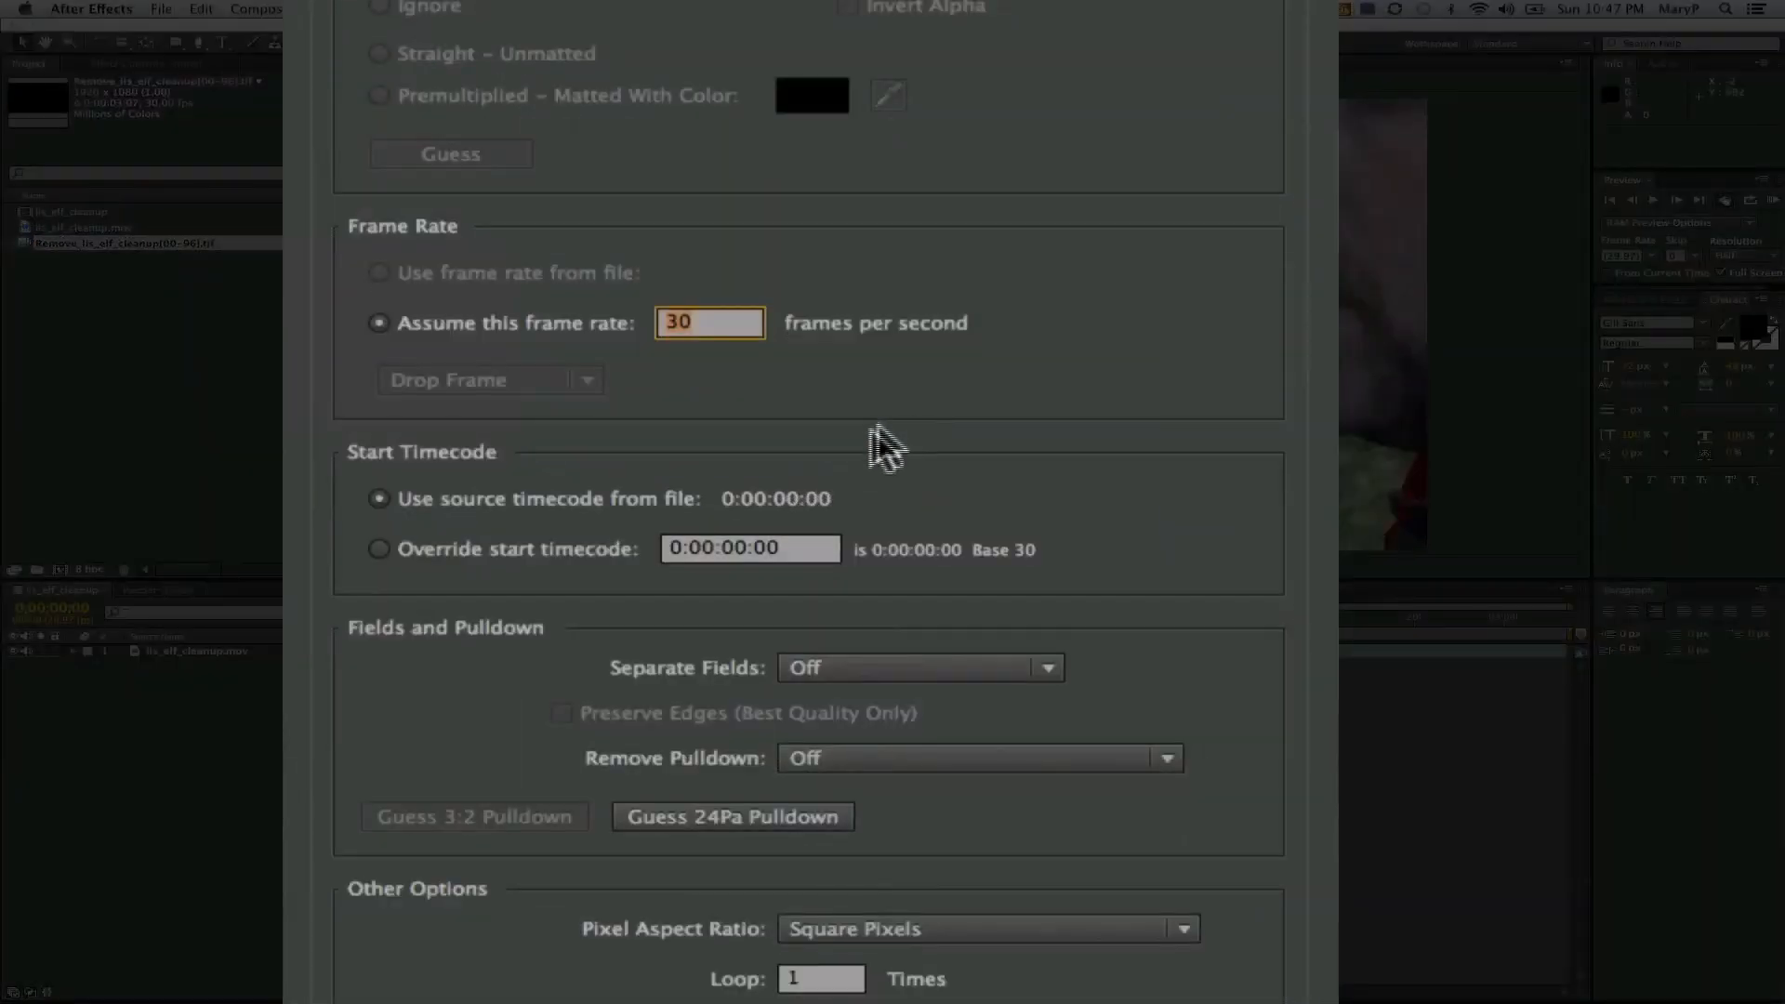
type("29.97")
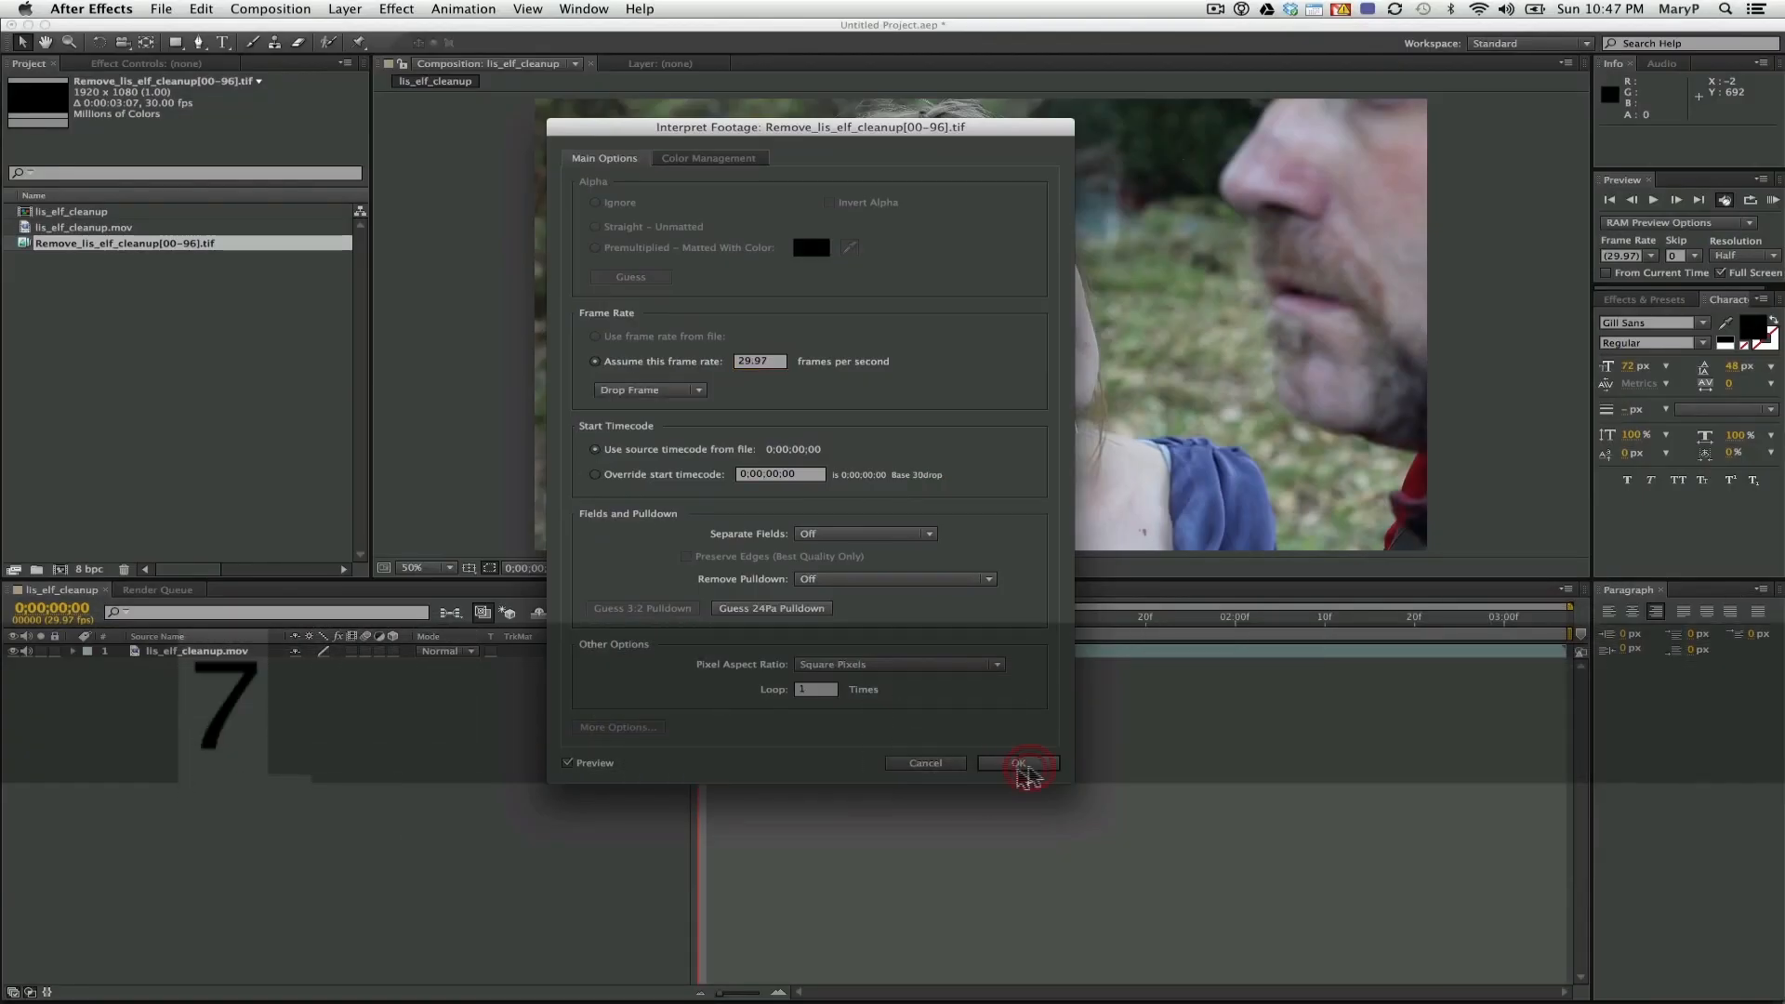
left_click(1020, 764)
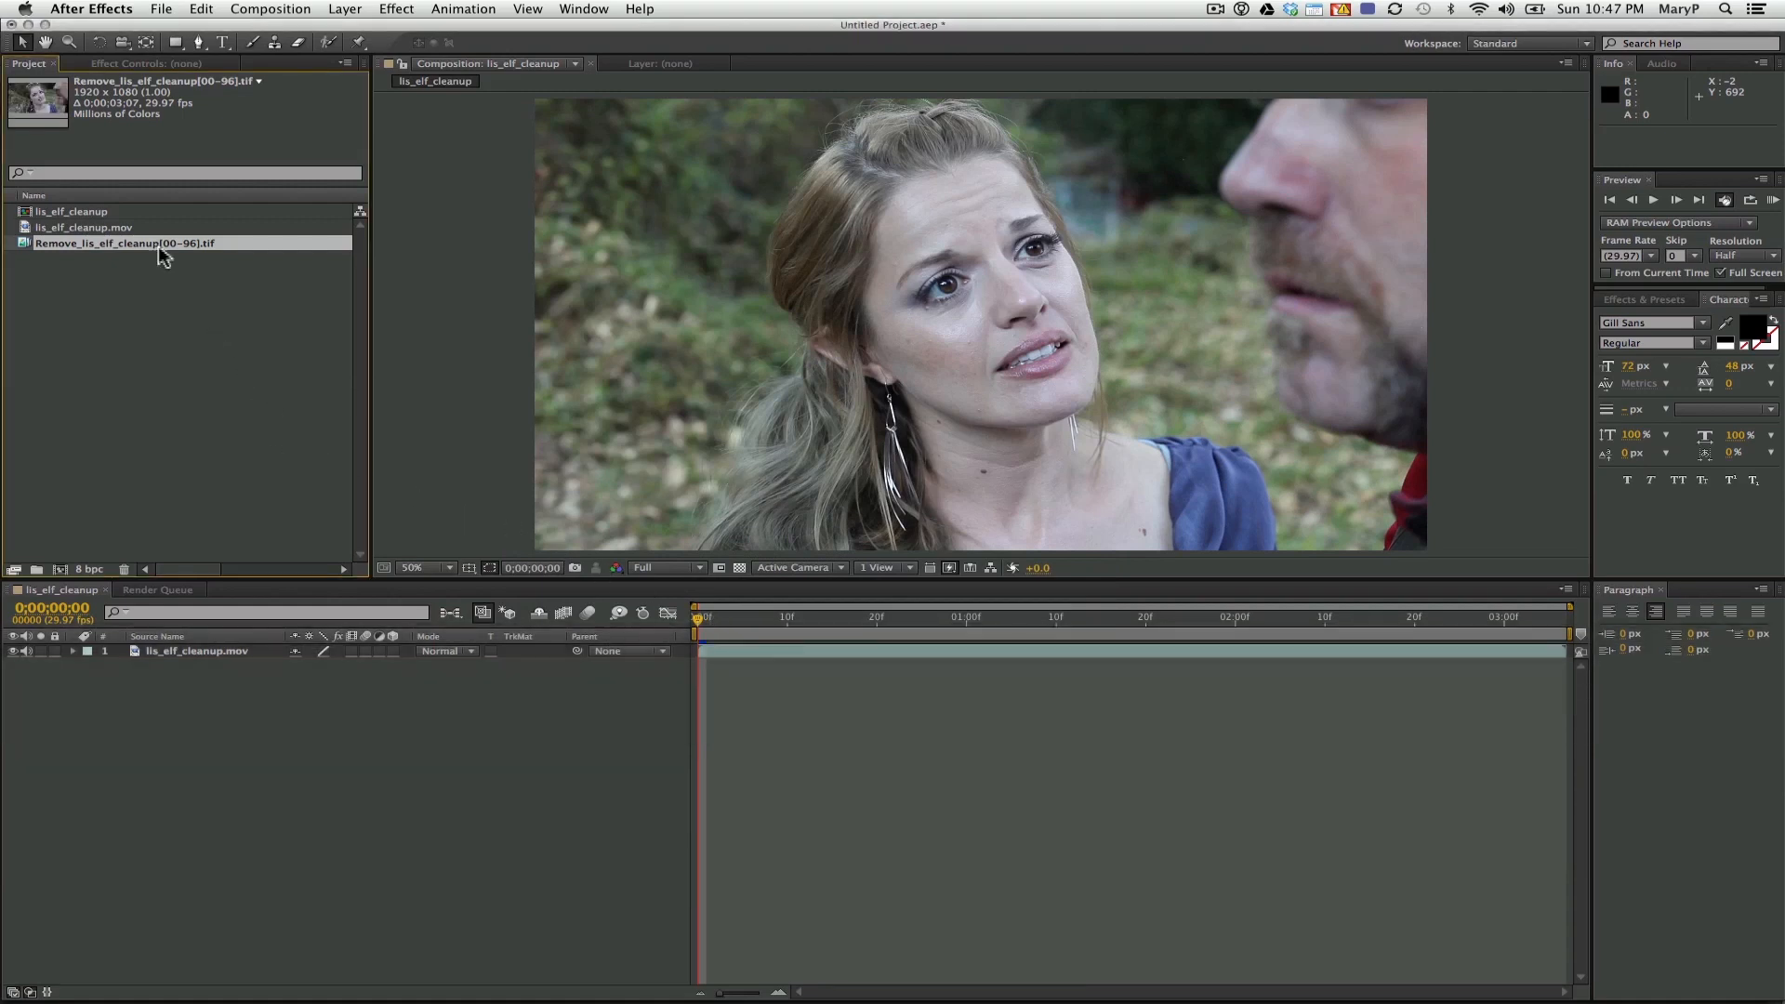
left_click_drag(168, 637, 177, 651)
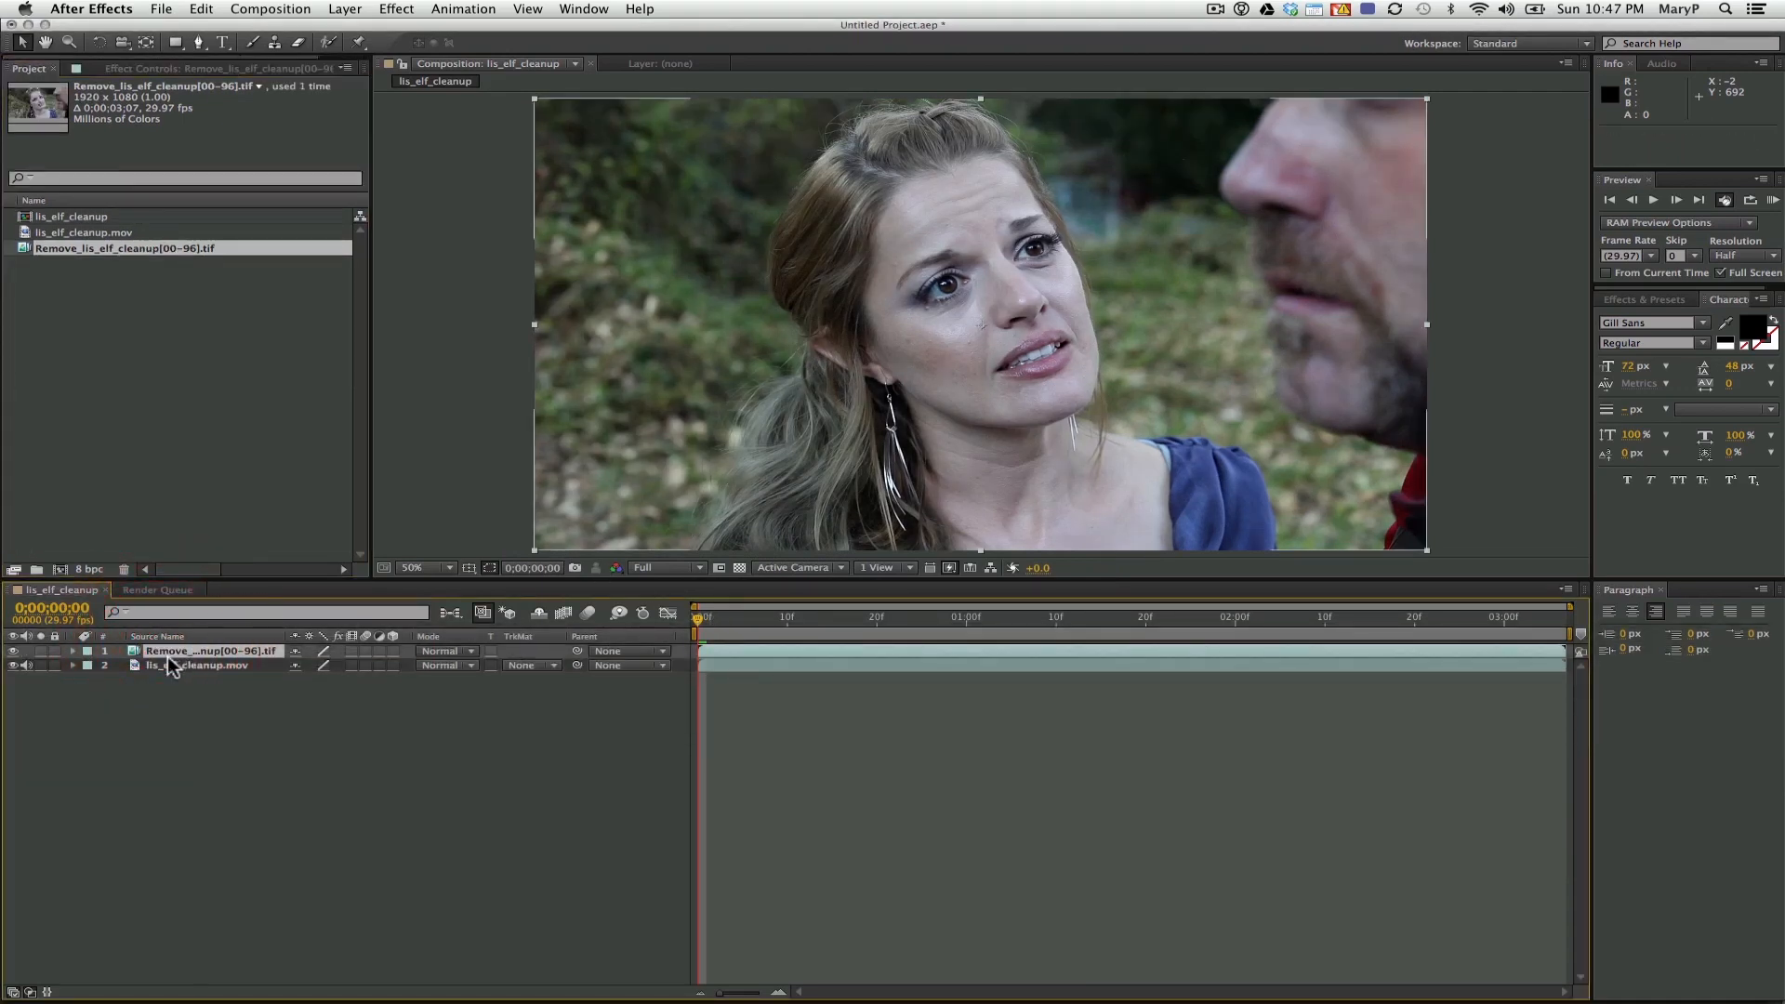
Compare the cleaned-up sequence with the original clip by repeatedly hiding and showing the top layer
left_click(14, 651)
left_click(14, 651)
left_click(14, 651)
left_click(13, 651)
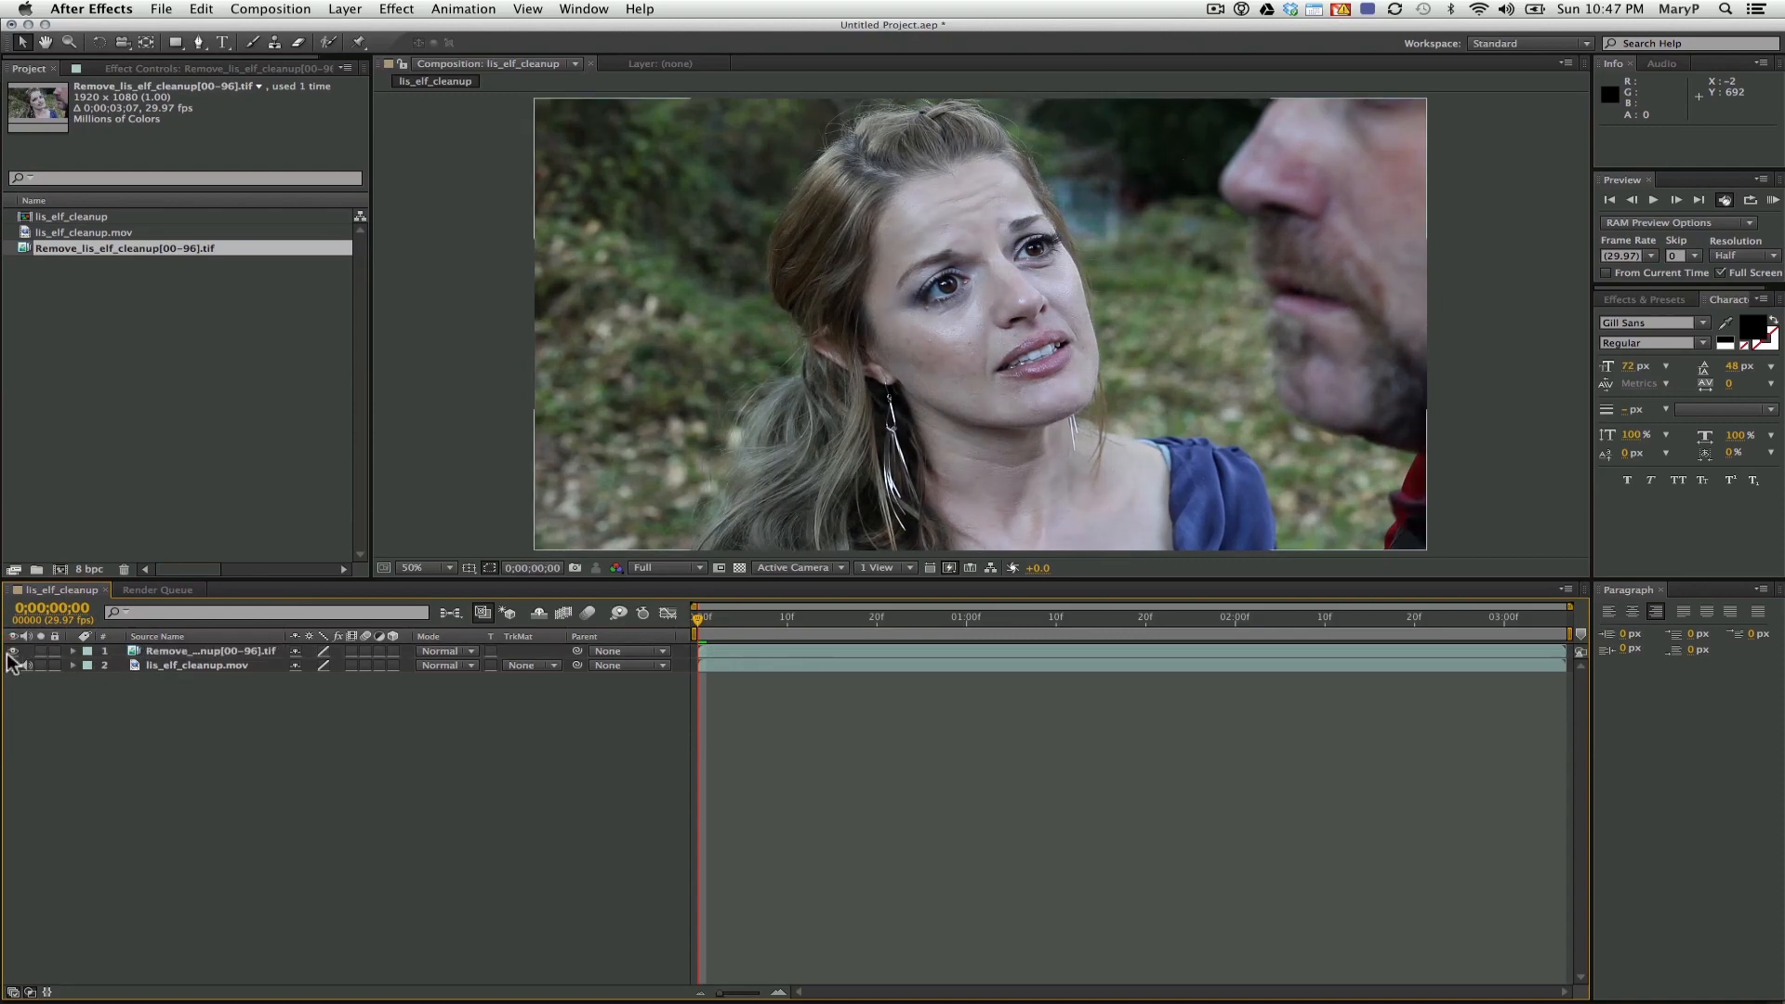
left_click(14, 651)
left_click(14, 651)
left_click(14, 651)
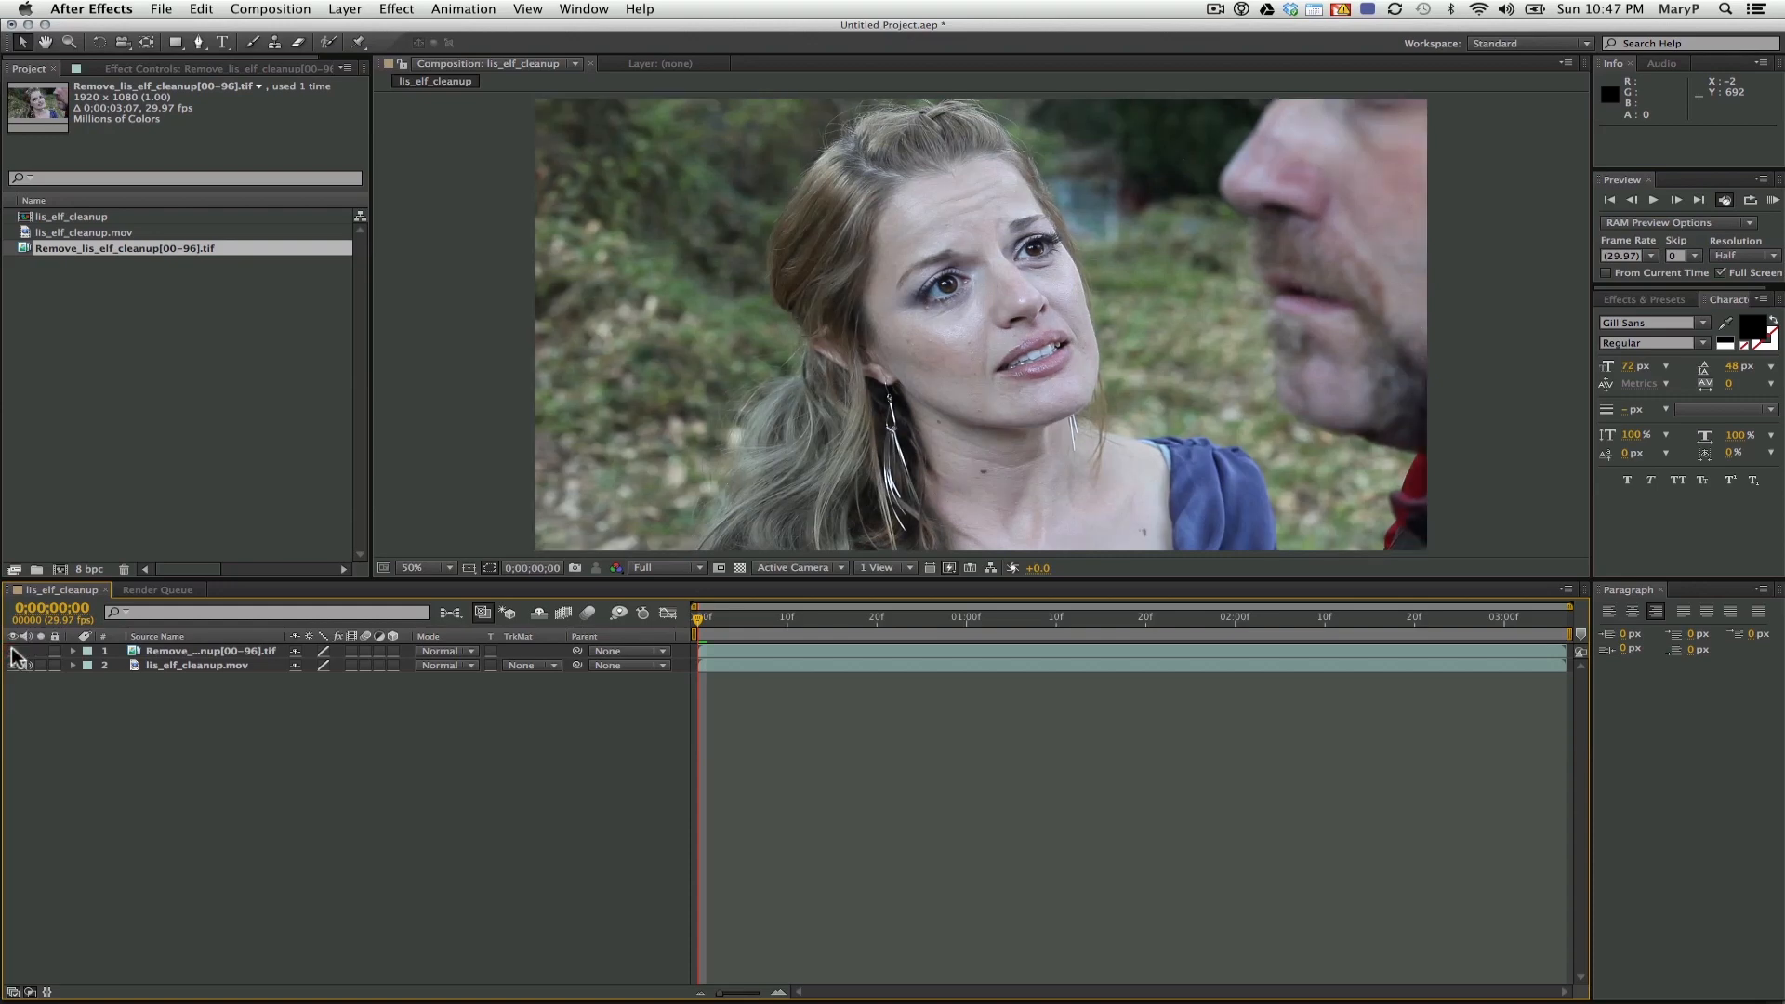
left_click(14, 651)
Duplicate the Remove_lis_elf_cleanup layer in the composition
left_click(206, 651)
key("super+c")
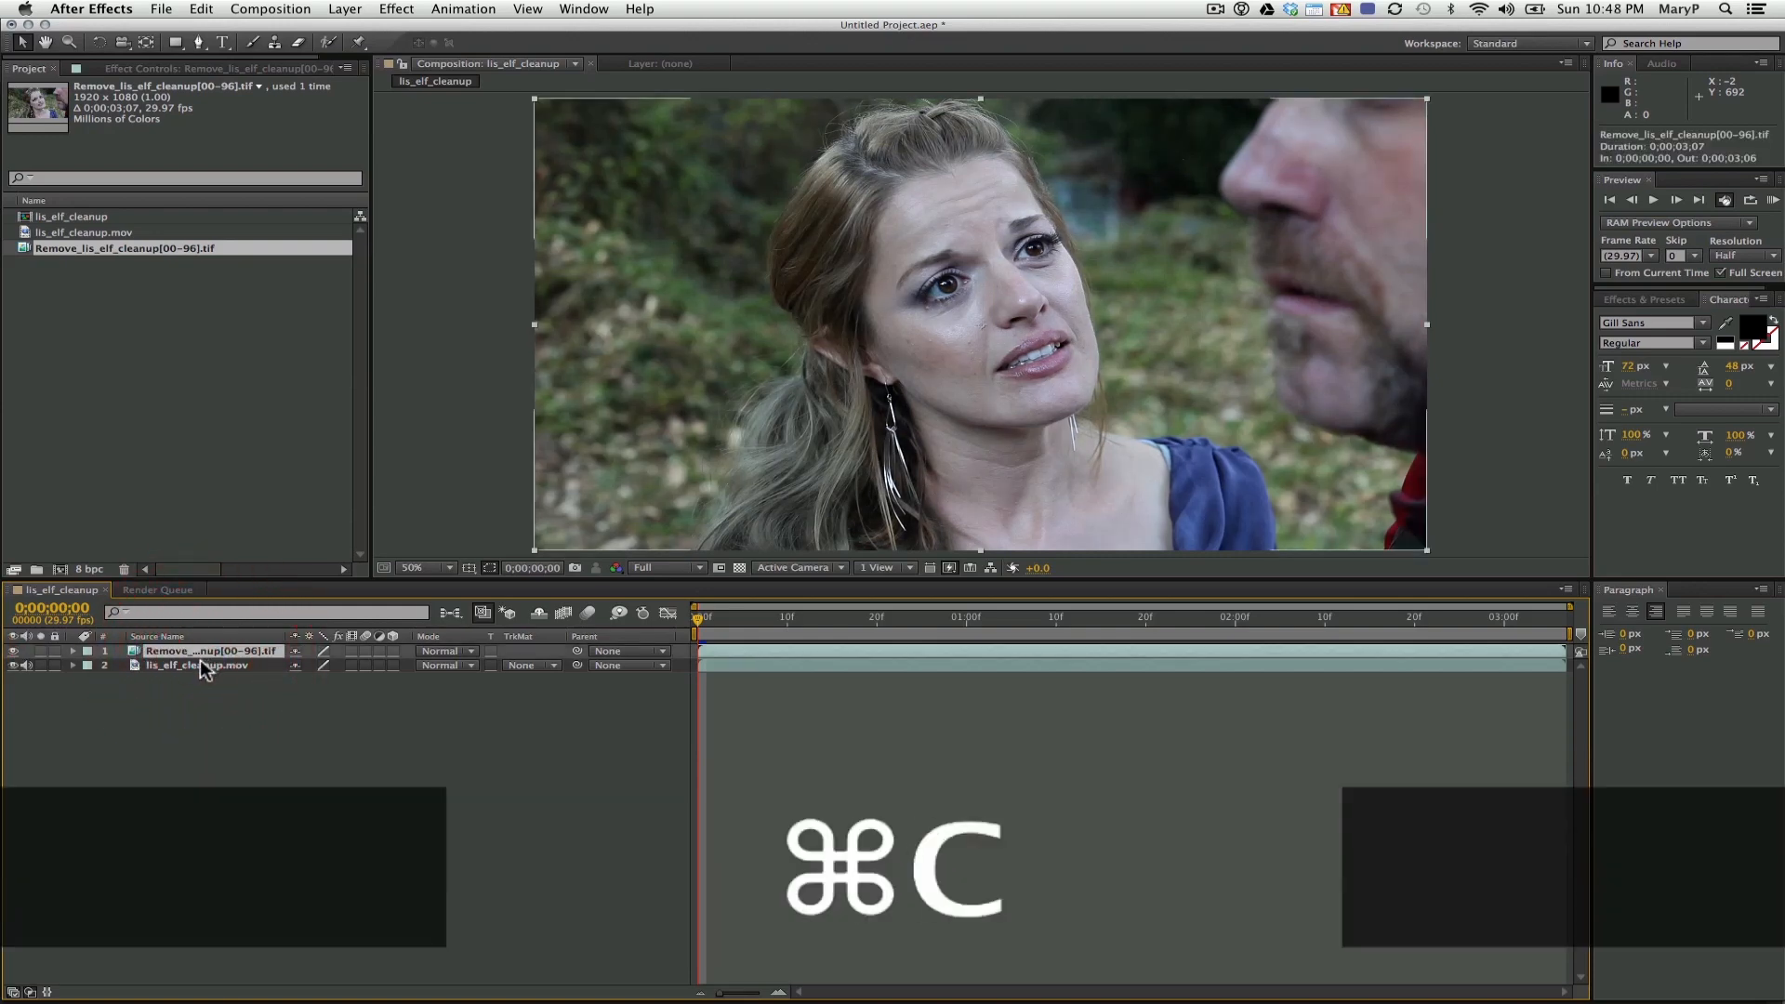
key("super+v")
right_click(210, 652)
key("Escape")
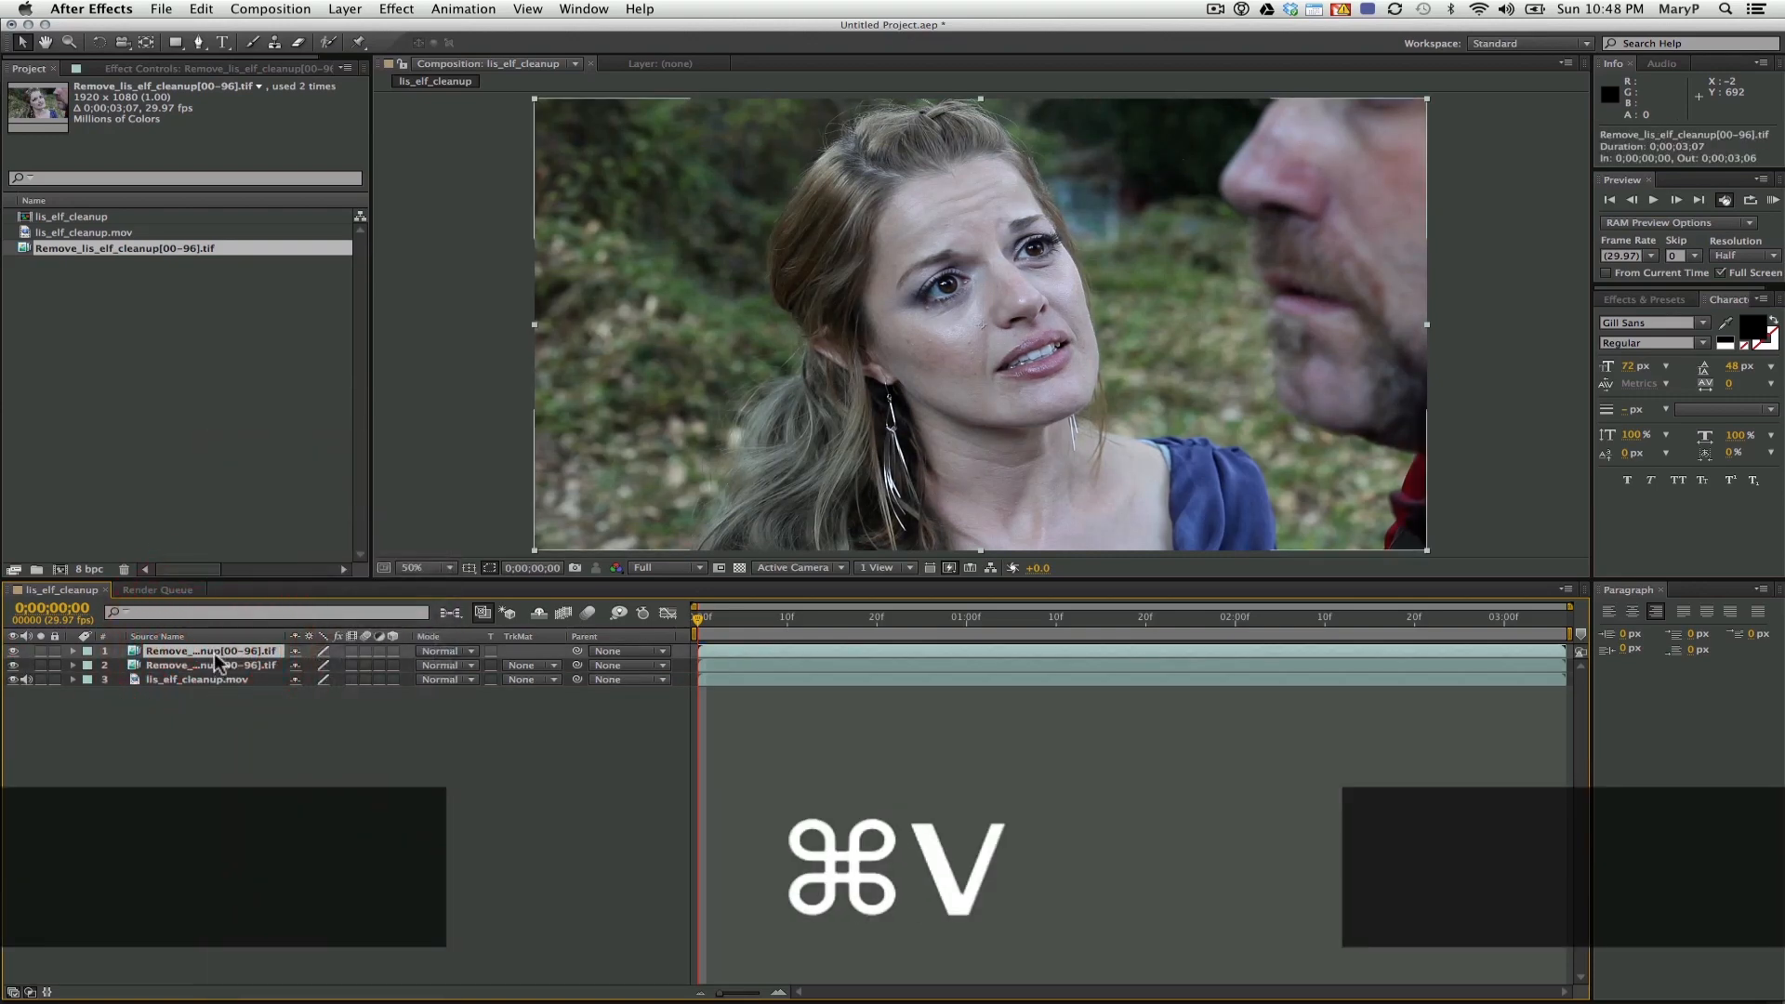
Rename the top copy of the Remove_lis_elf_cleanup layer as "smooth skin"
right_click(210, 652)
left_click(260, 982)
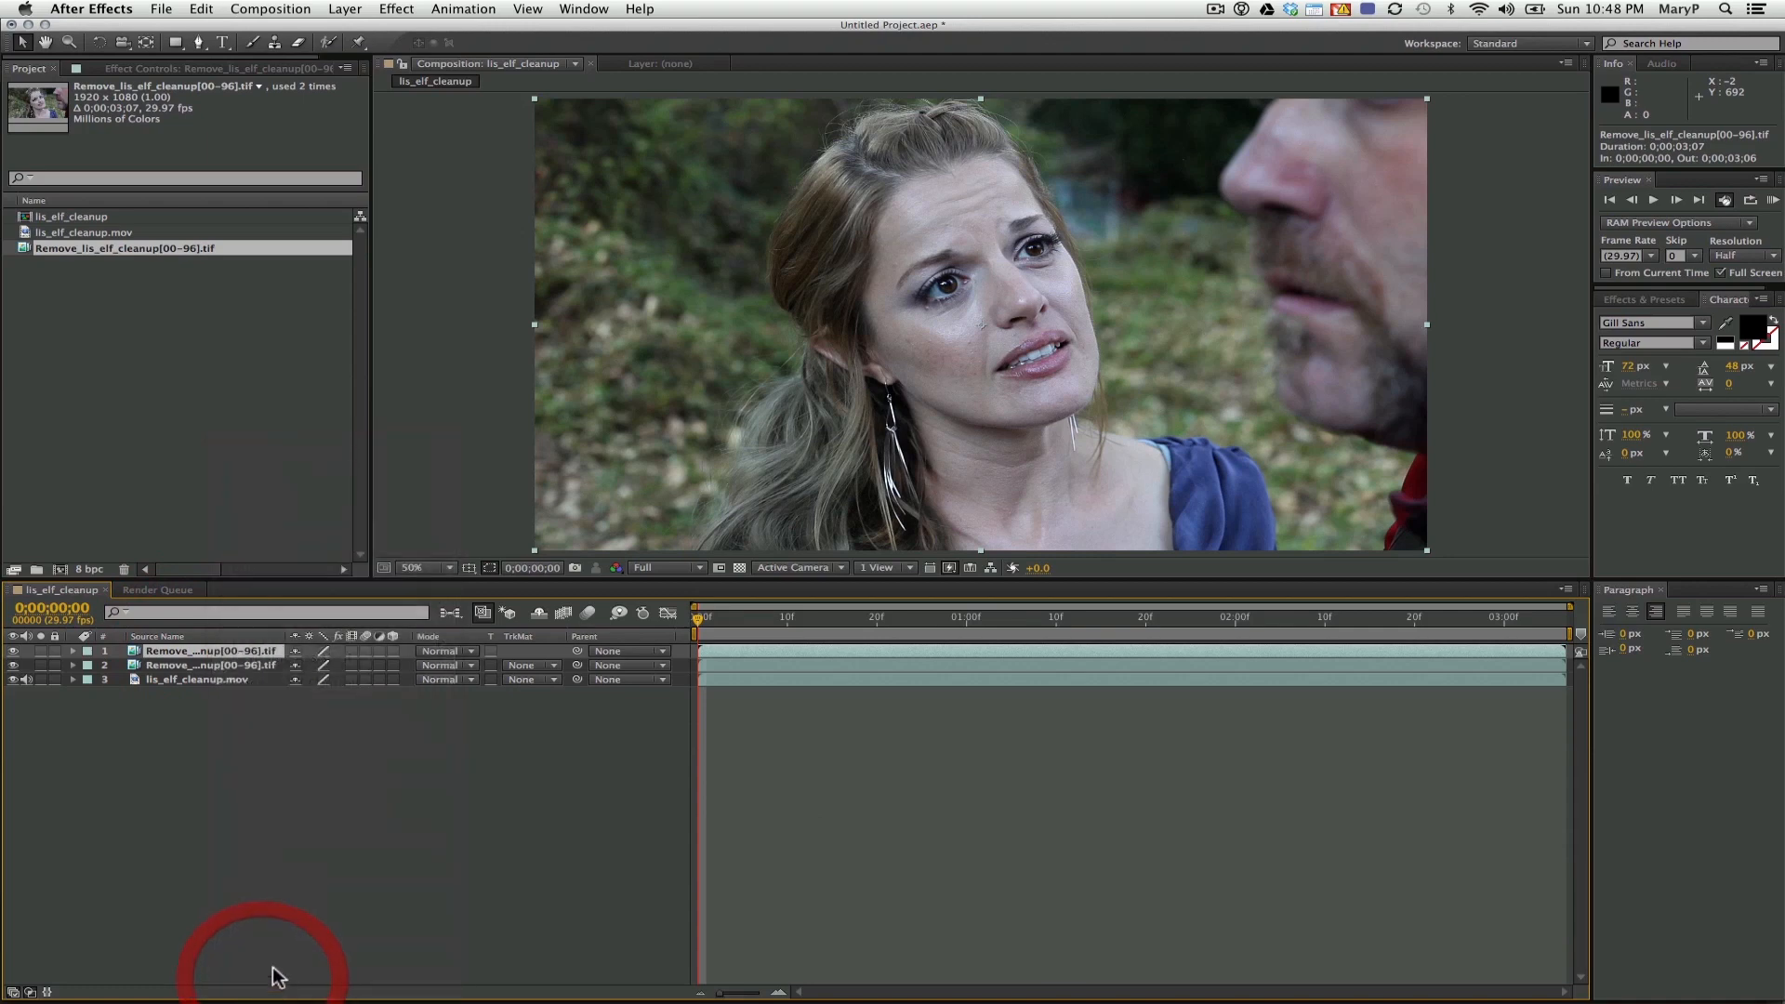
type("blu")
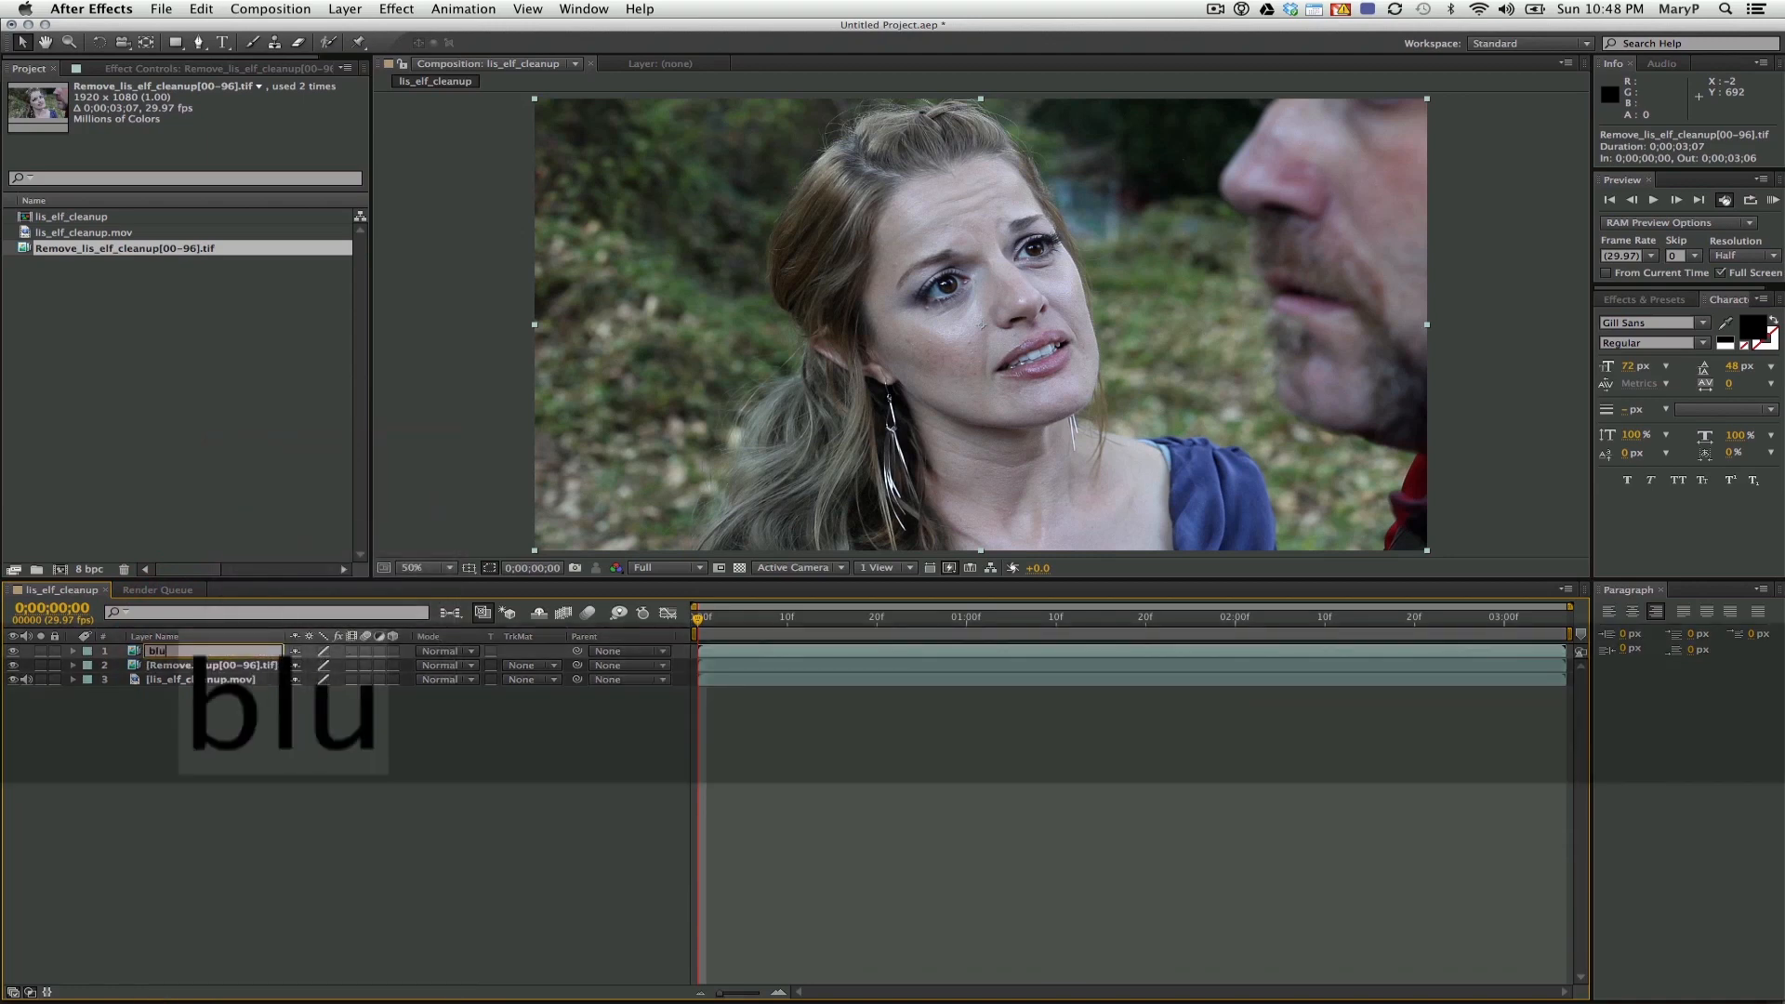
type("rcheek fix")
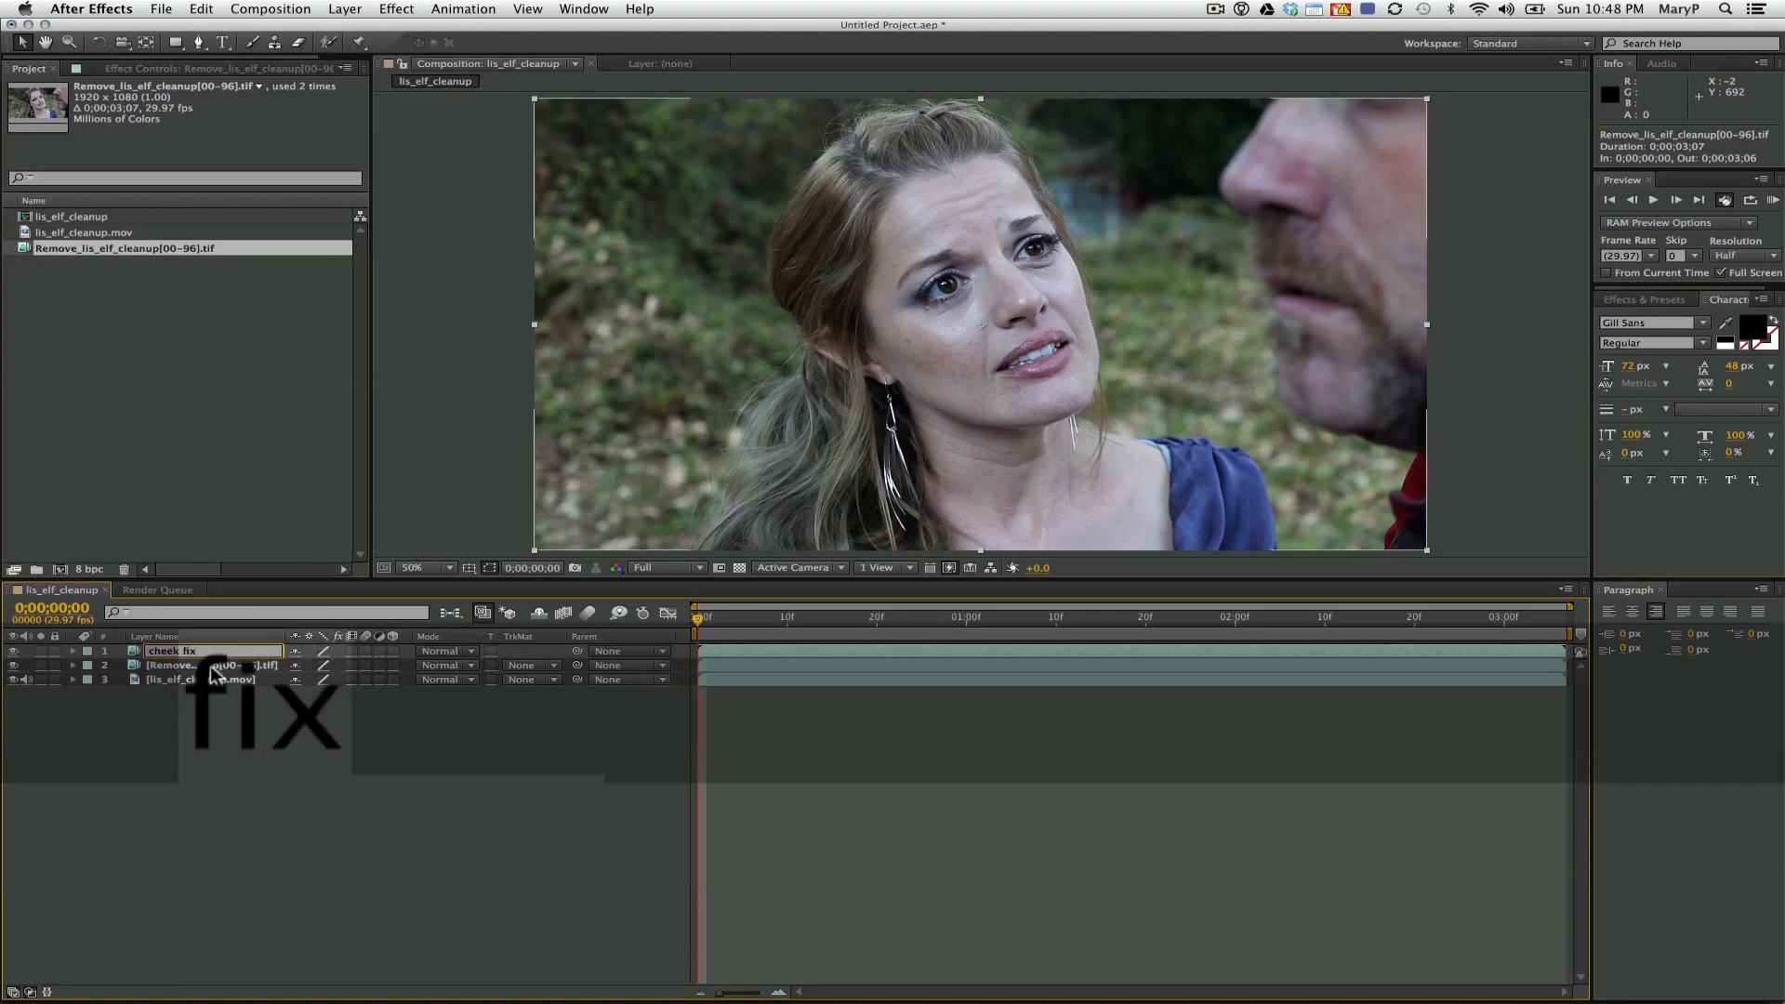
key("BackSpace")
key("BackSpace")
key("BackSpace")
key("BackSpace")
key("BackSpace")
key("BackSpace")
key("BackSpace")
key("BackSpace")
key("BackSpace")
type("smooth skin")
key("Return")
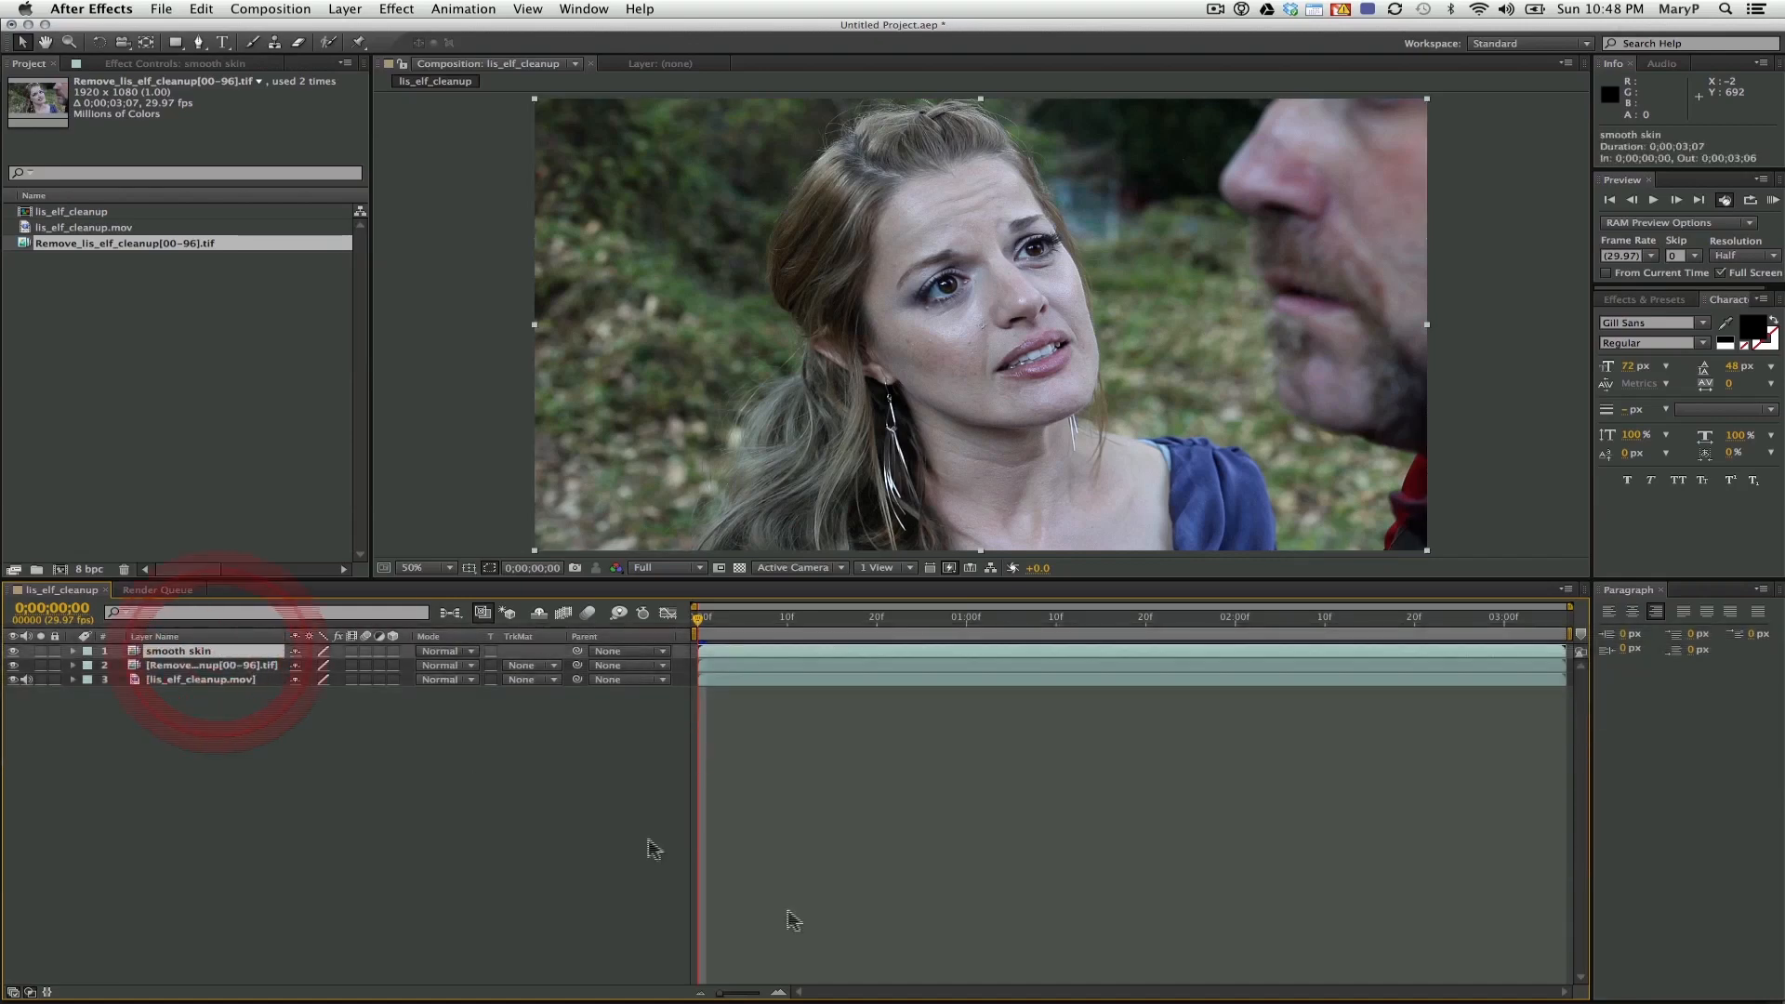
Switch to mocha Pro and copy the shape data of all visible layers to the clipboard as mocha shape data for AE
left_click(717, 985)
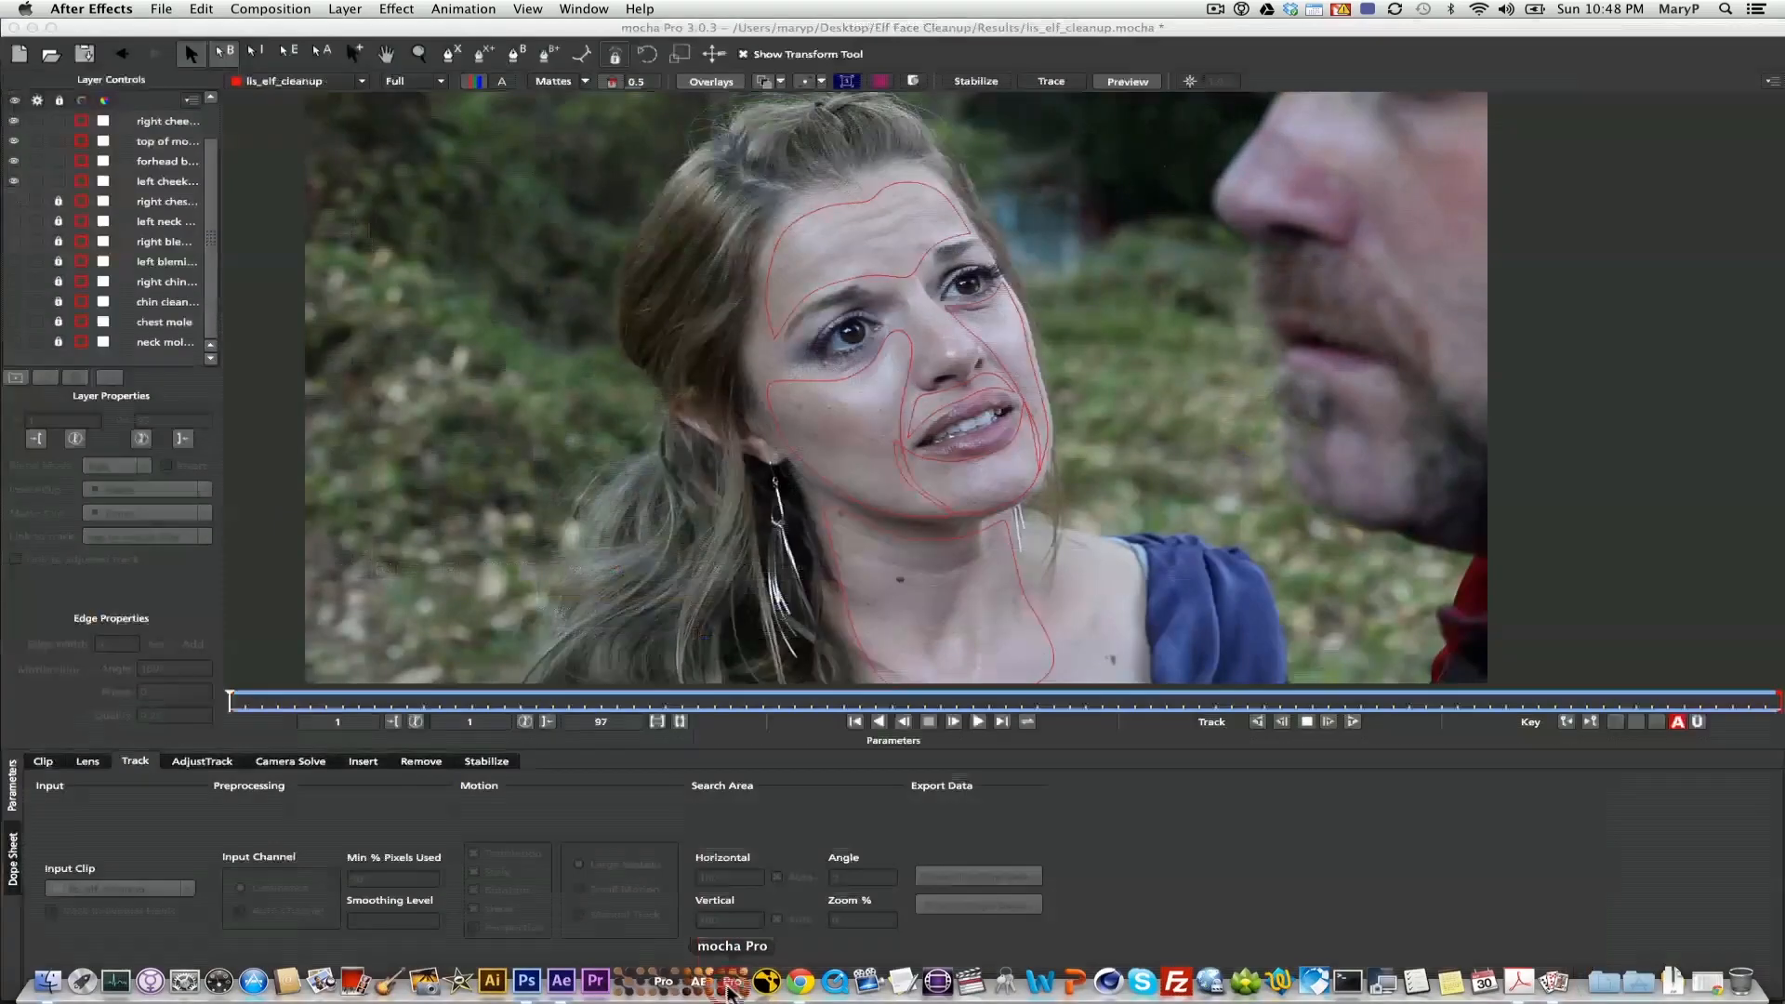
left_click(163, 123)
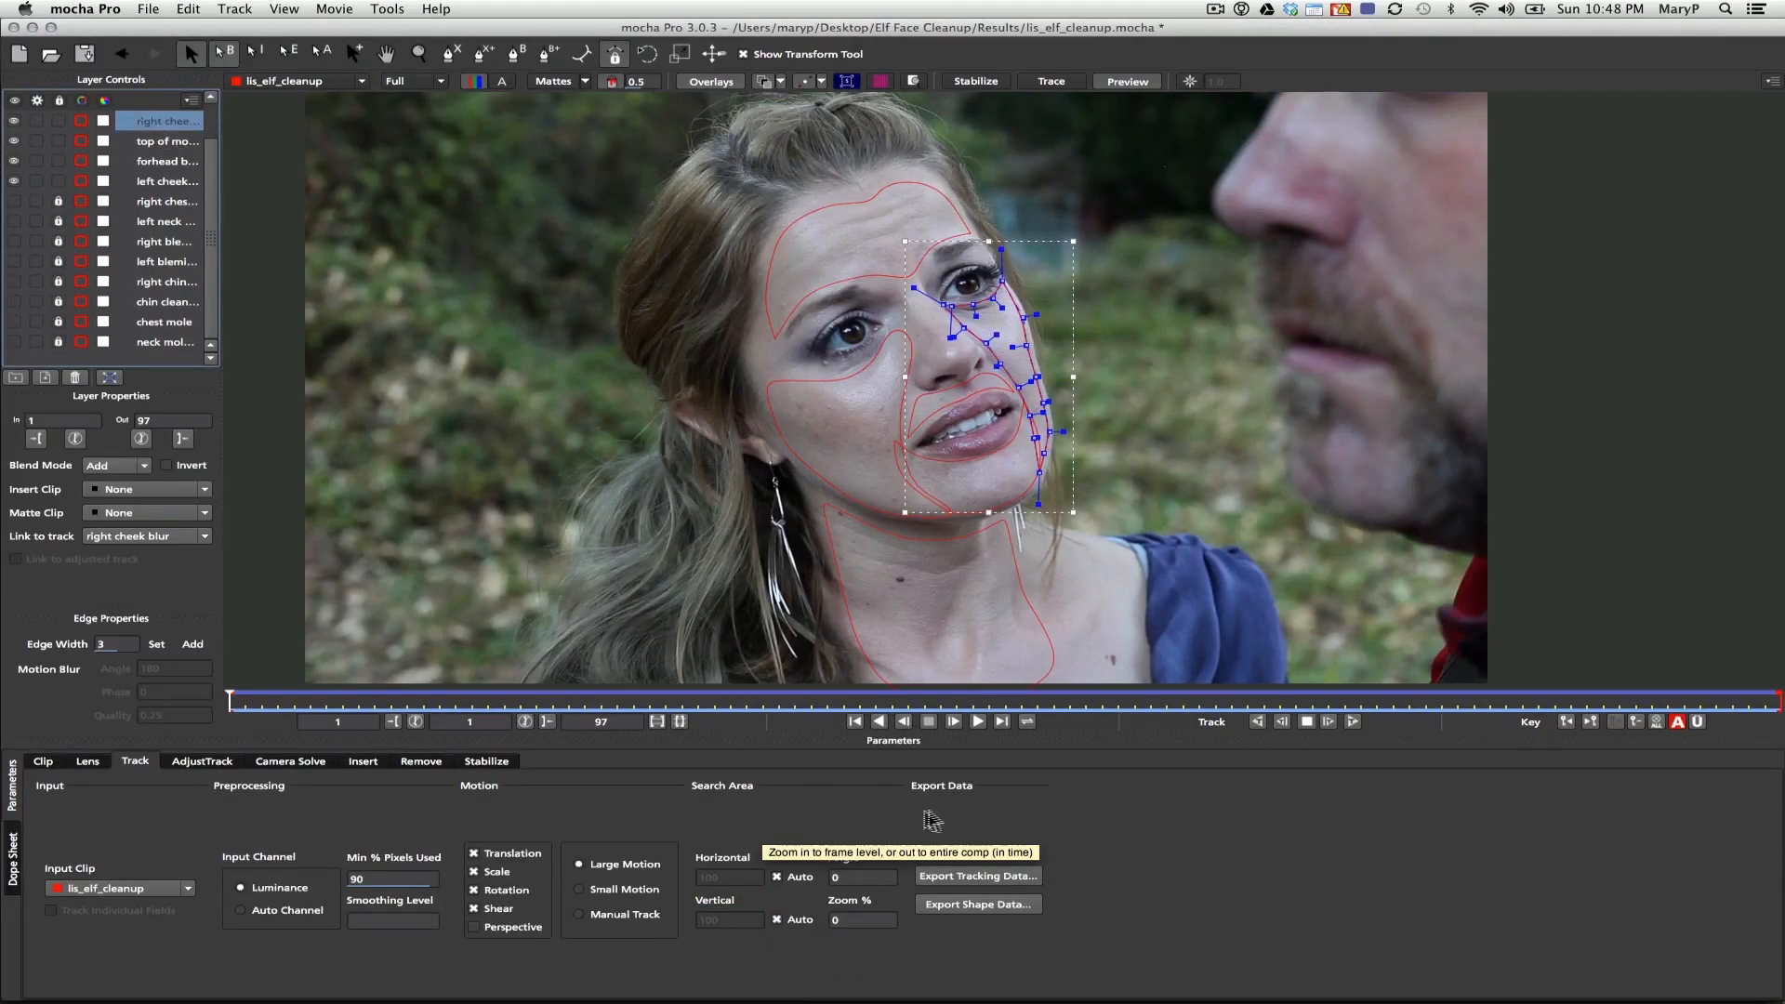
left_click(978, 903)
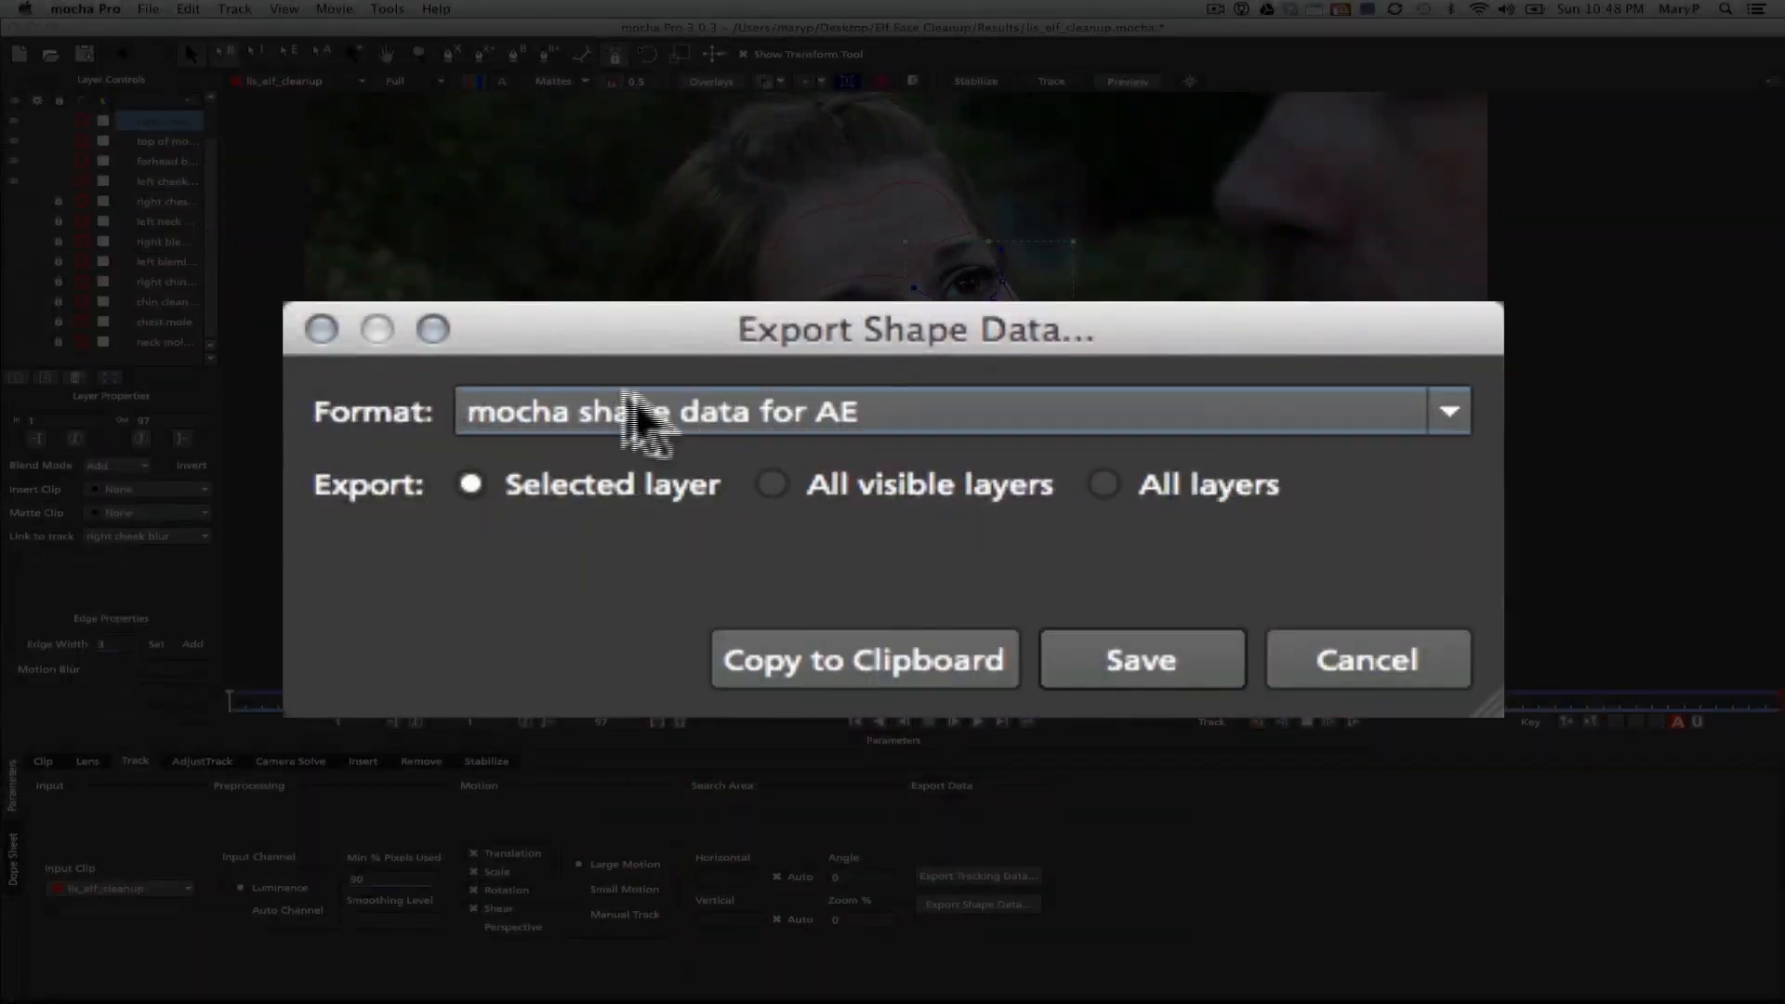
left_click(770, 484)
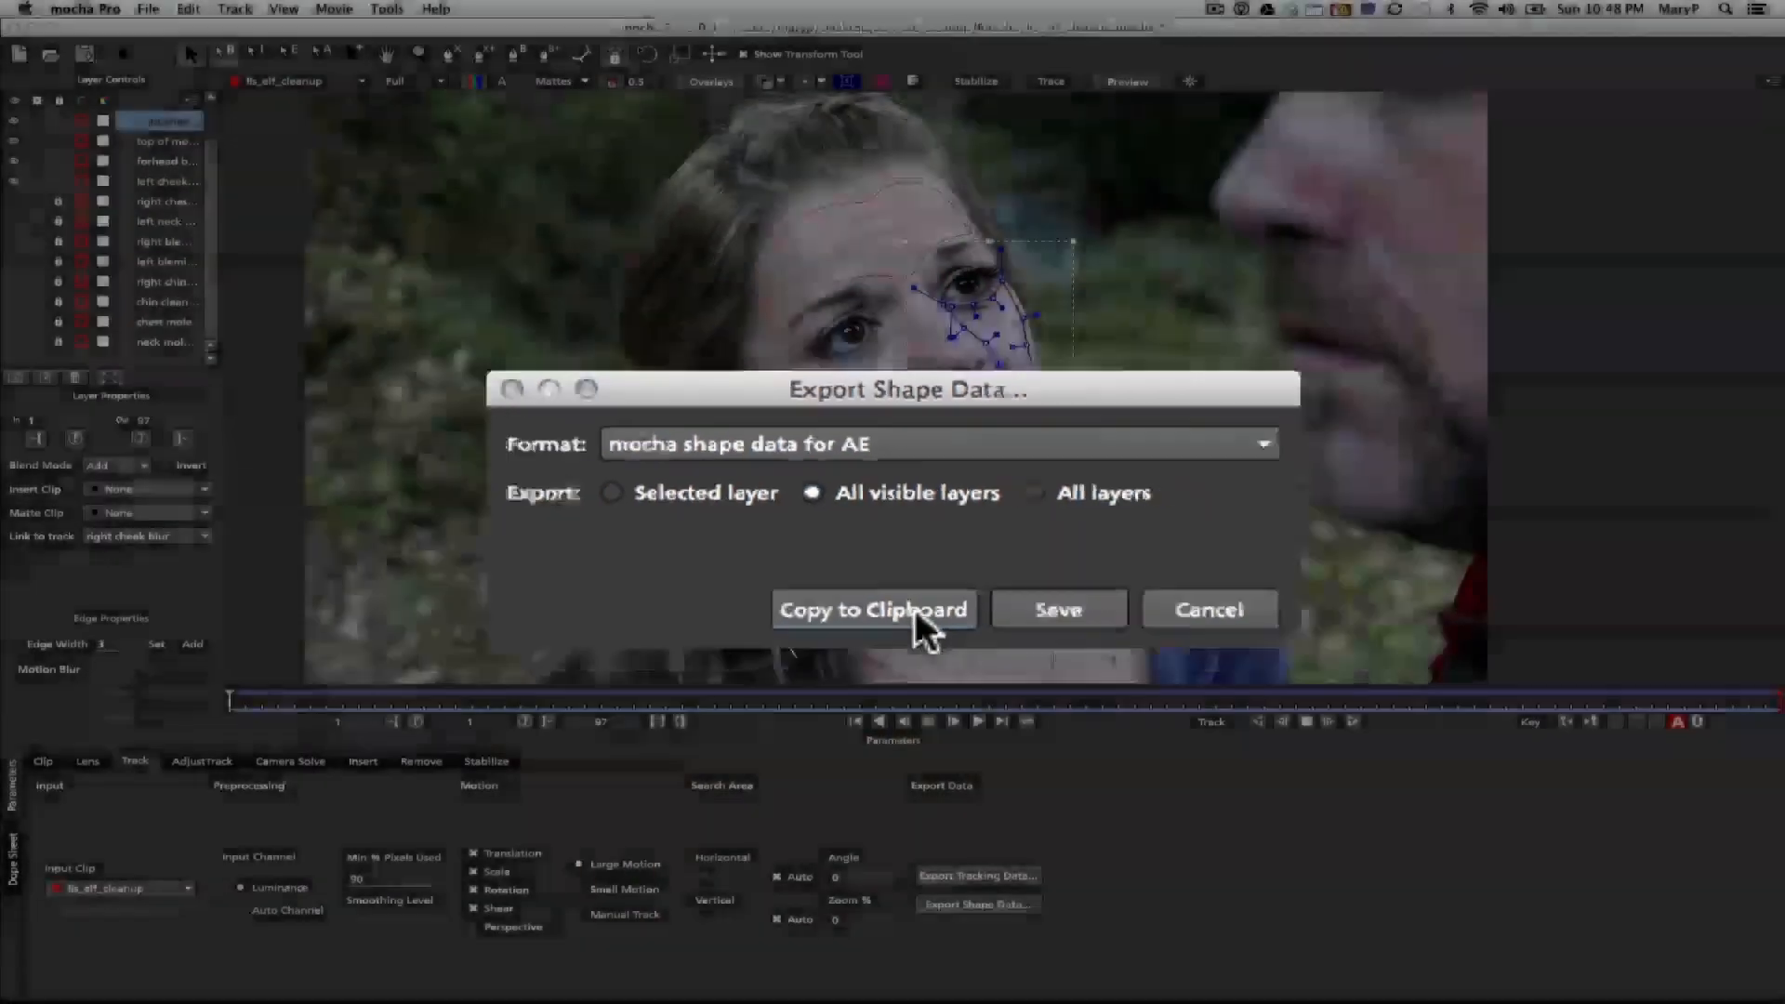
left_click(977, 660)
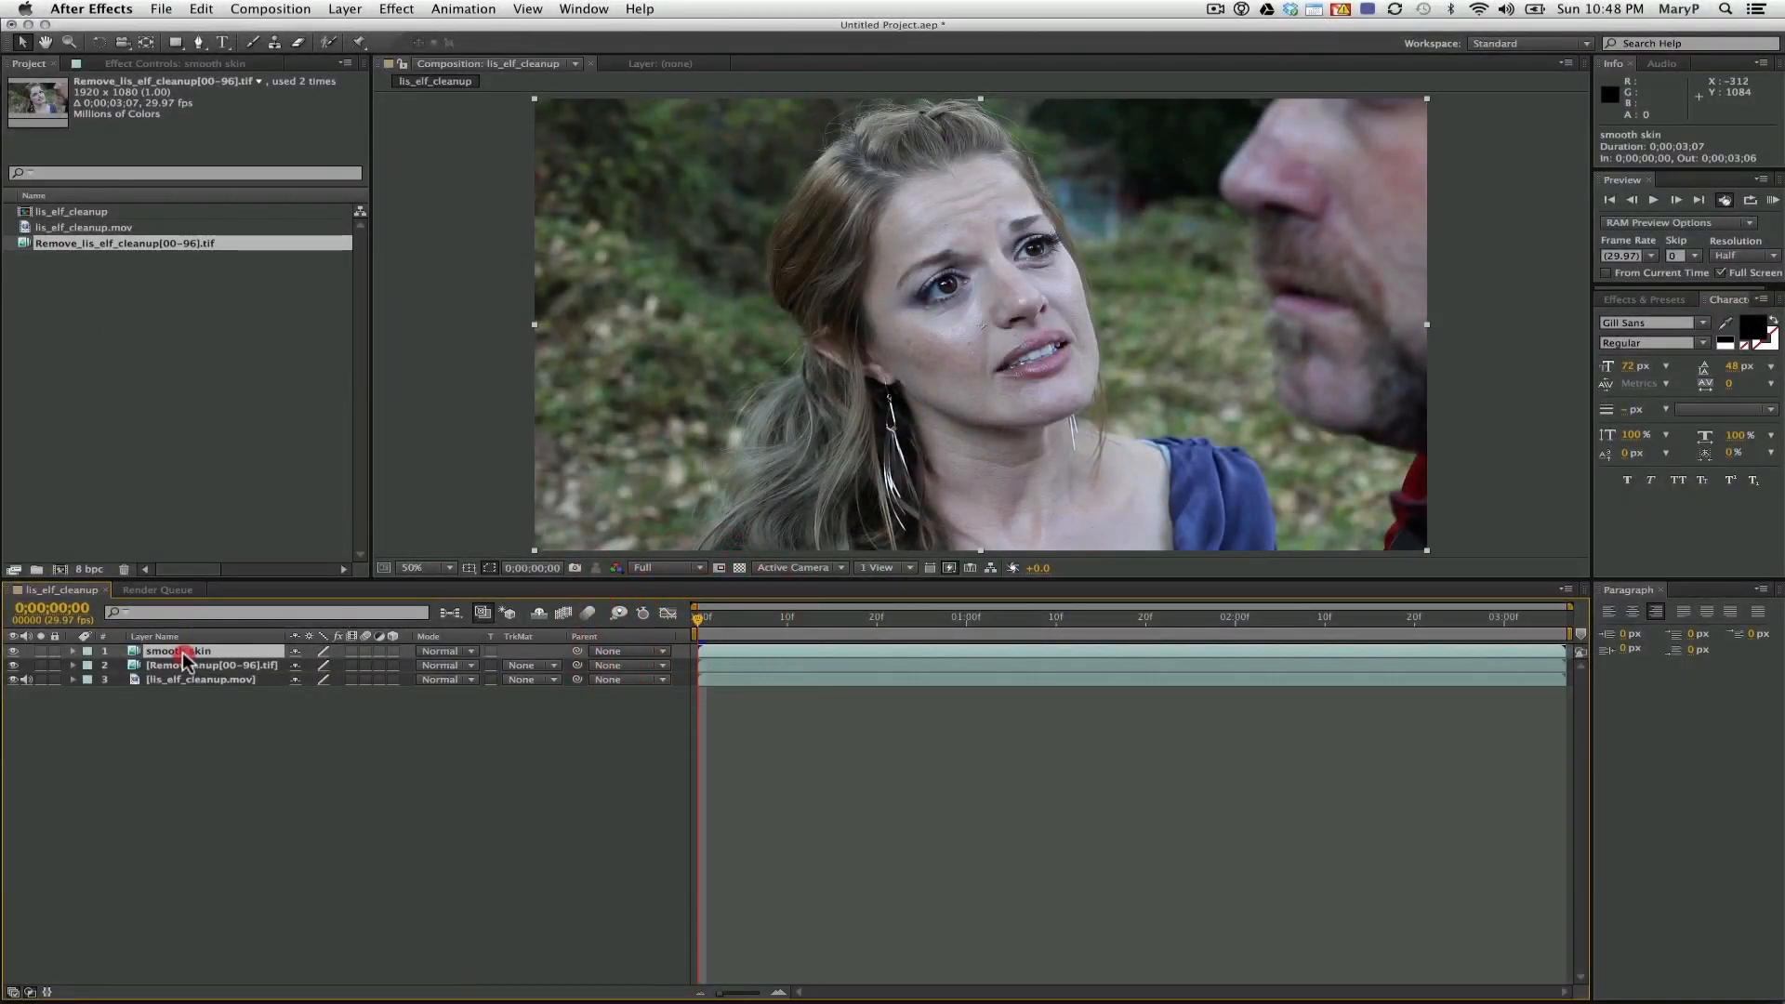
Paste the copied mocha masks onto the smooth skin layer and expand its list of masks
left_click(201, 10)
left_click(244, 408)
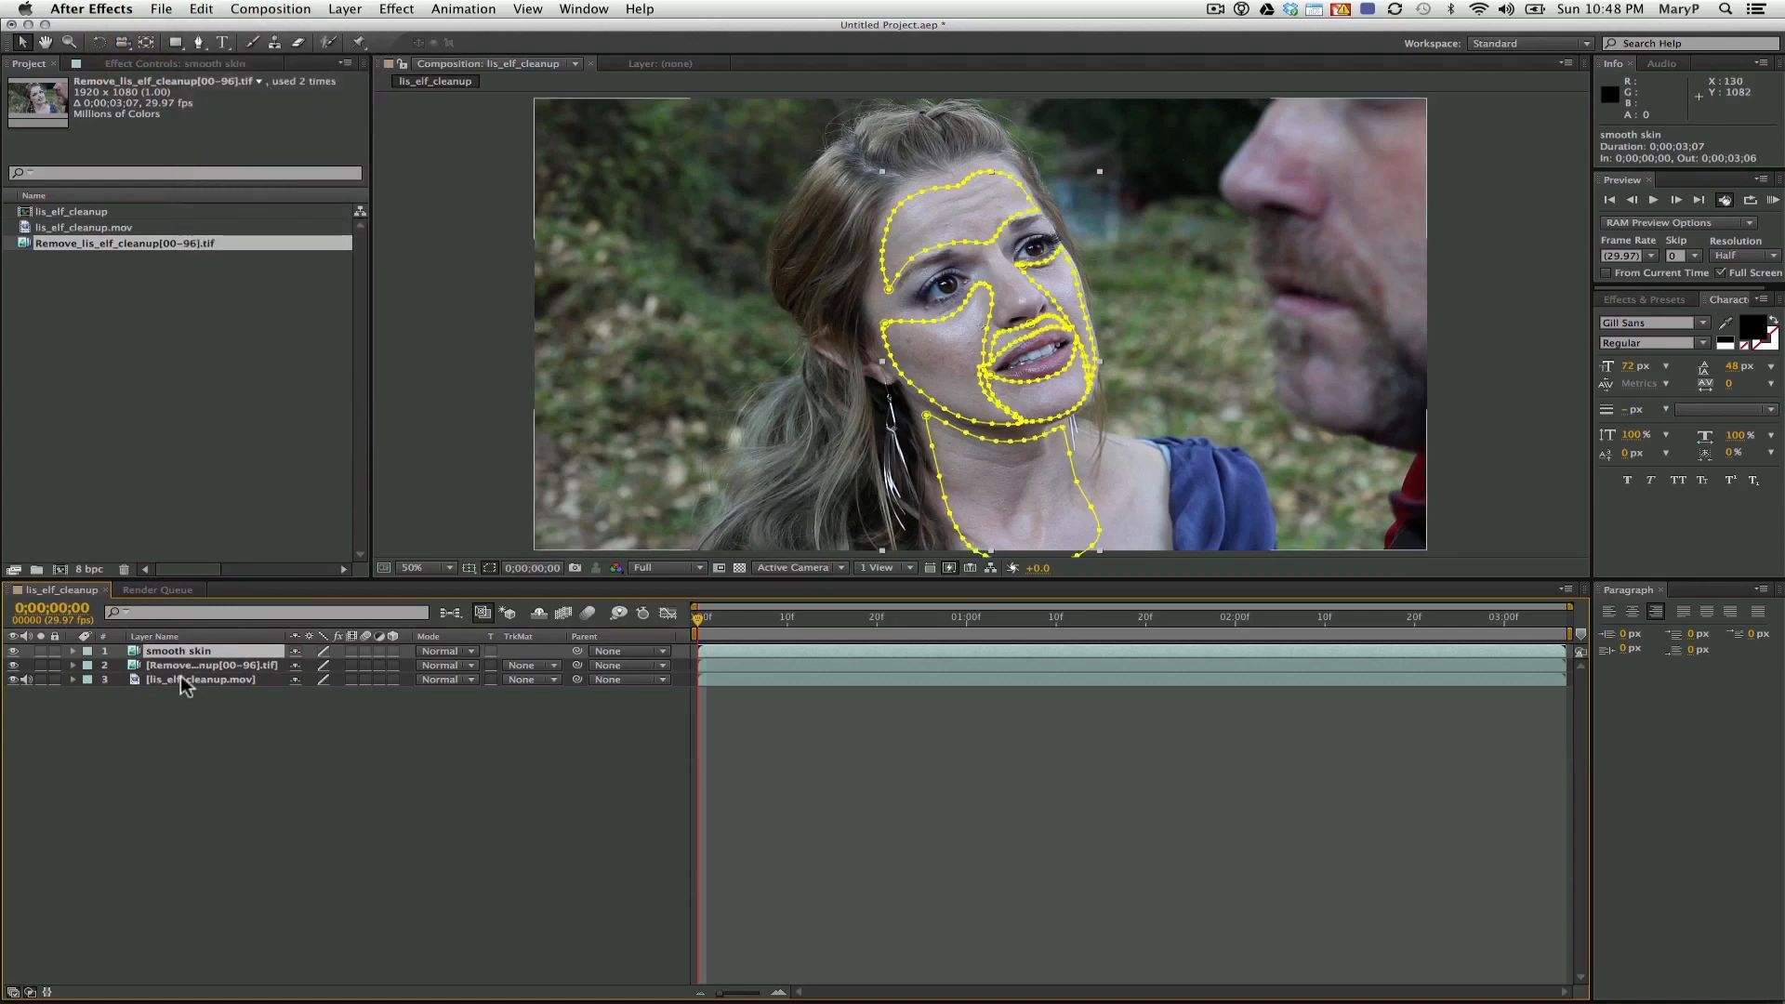
left_click(72, 651)
left_click(89, 665)
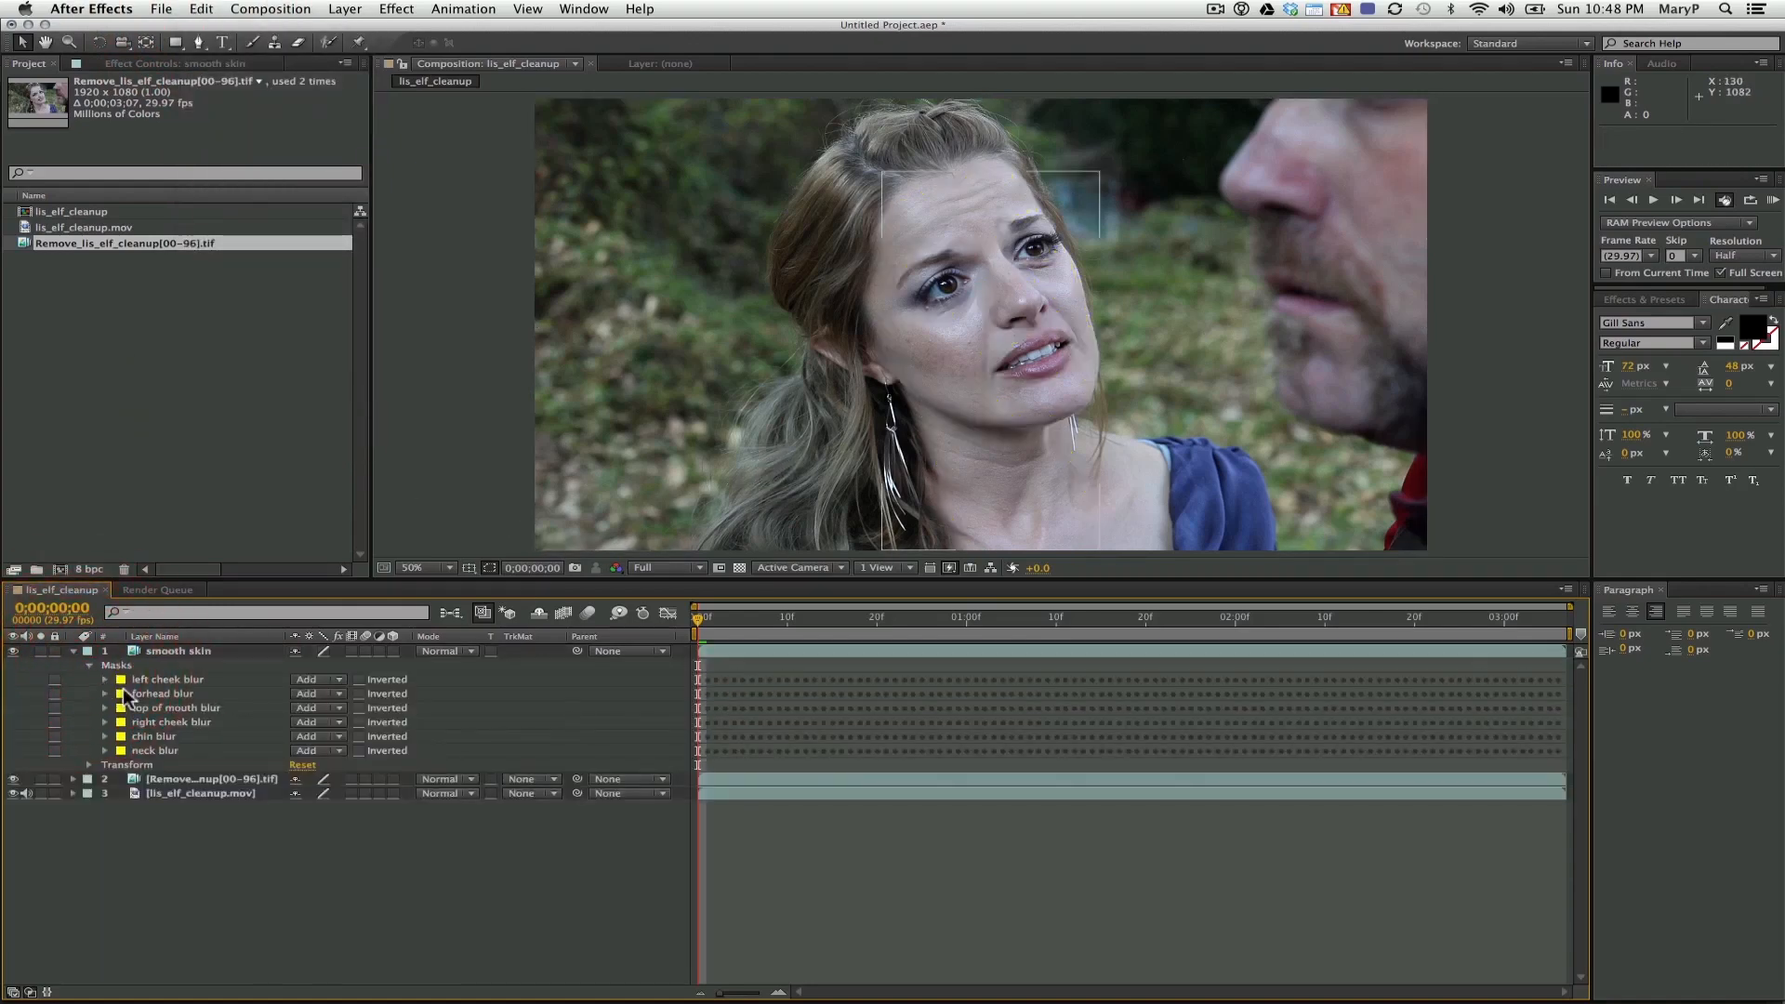
Set the feather of all six blur masks on the smooth skin layer to 15 pixels
left_click(105, 680)
left_click(116, 665)
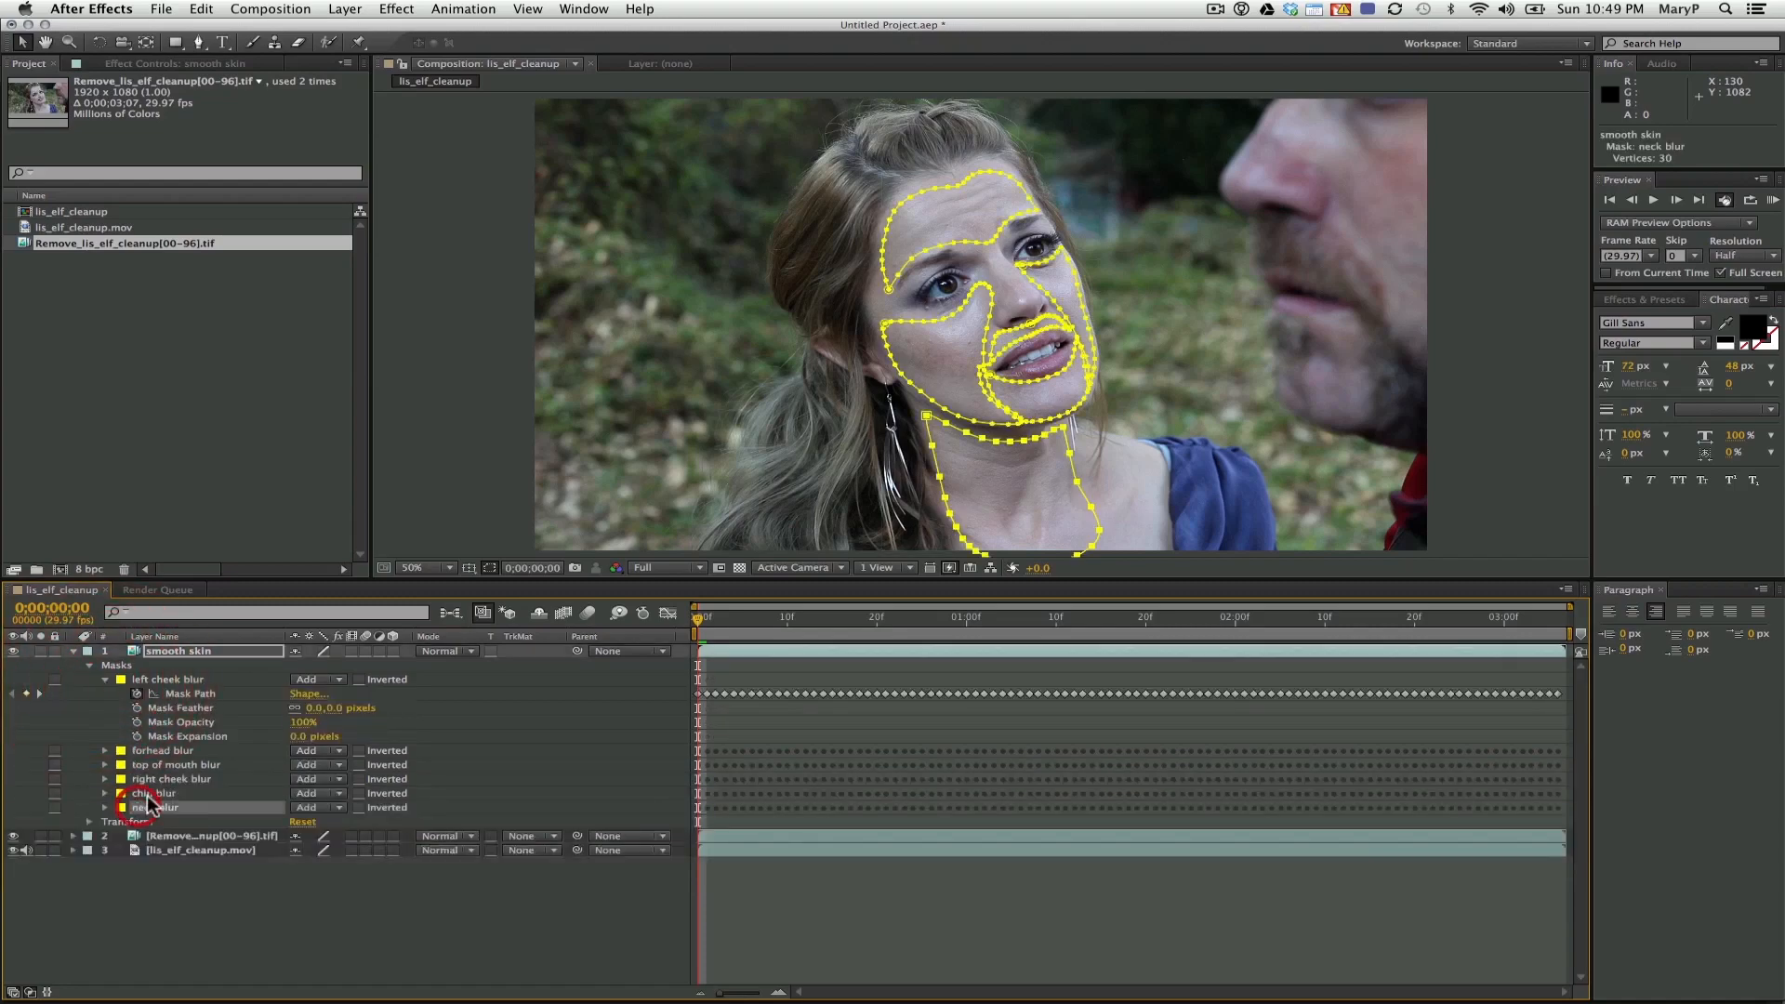
left_click(313, 708)
type("20")
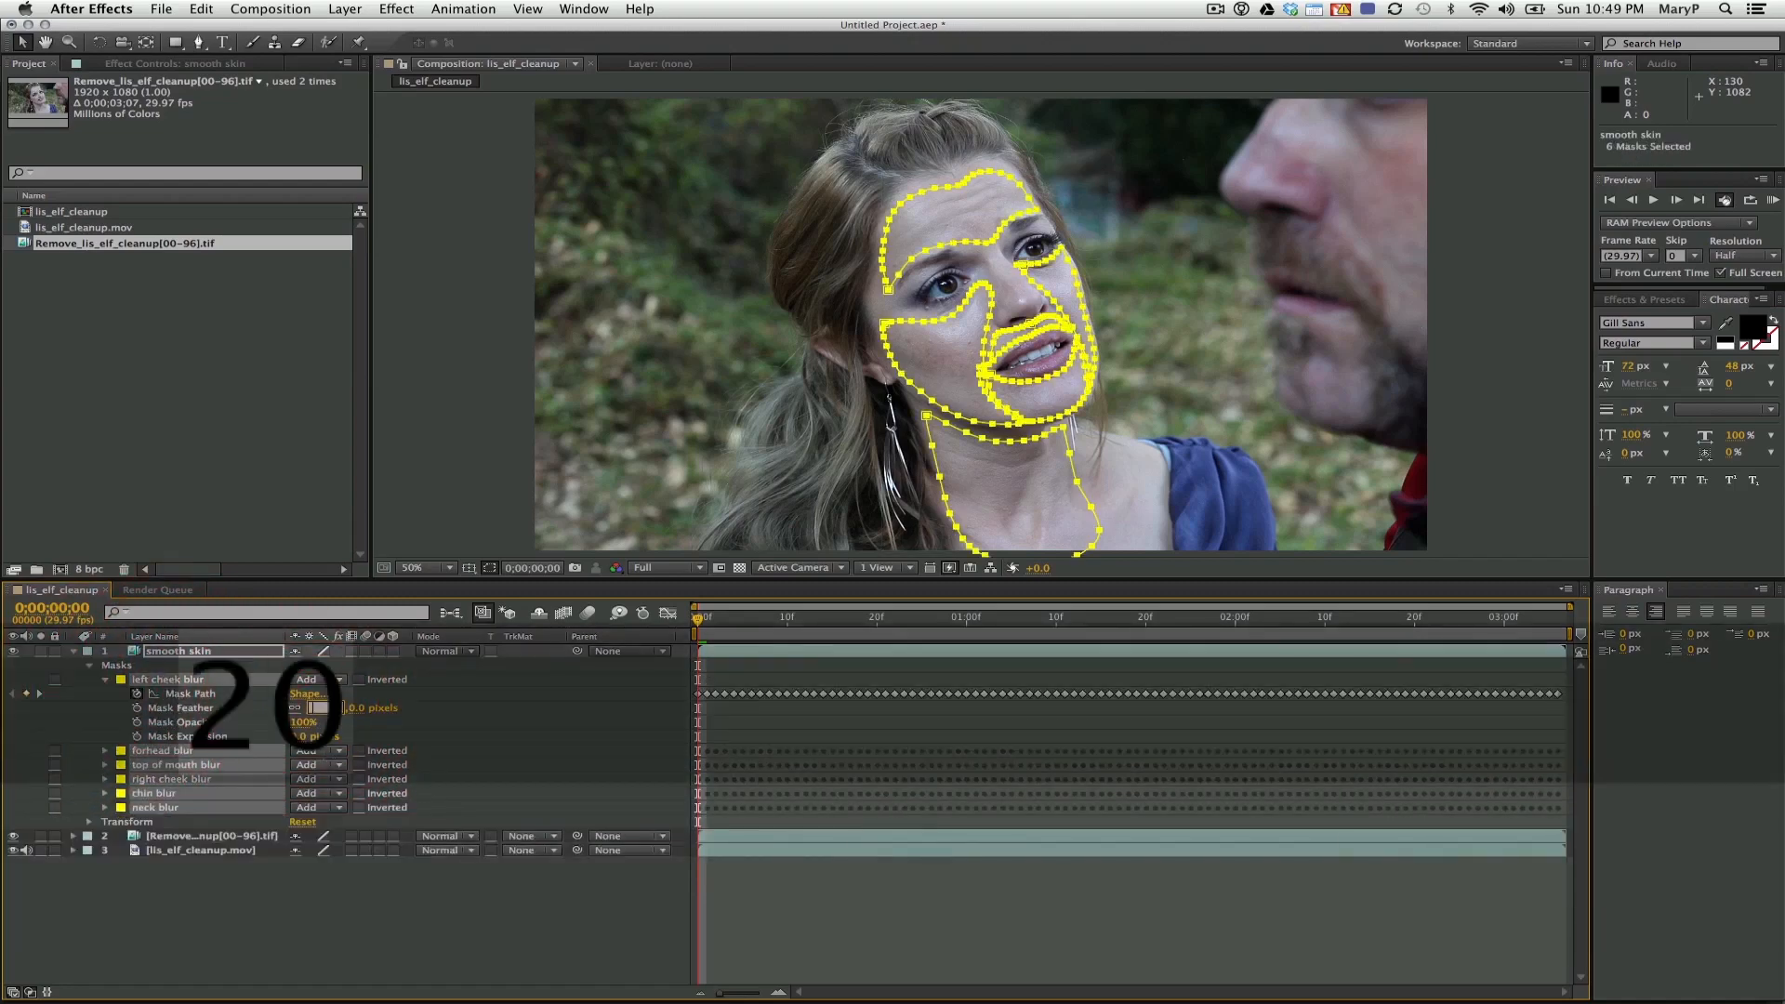
type("15")
key("Return")
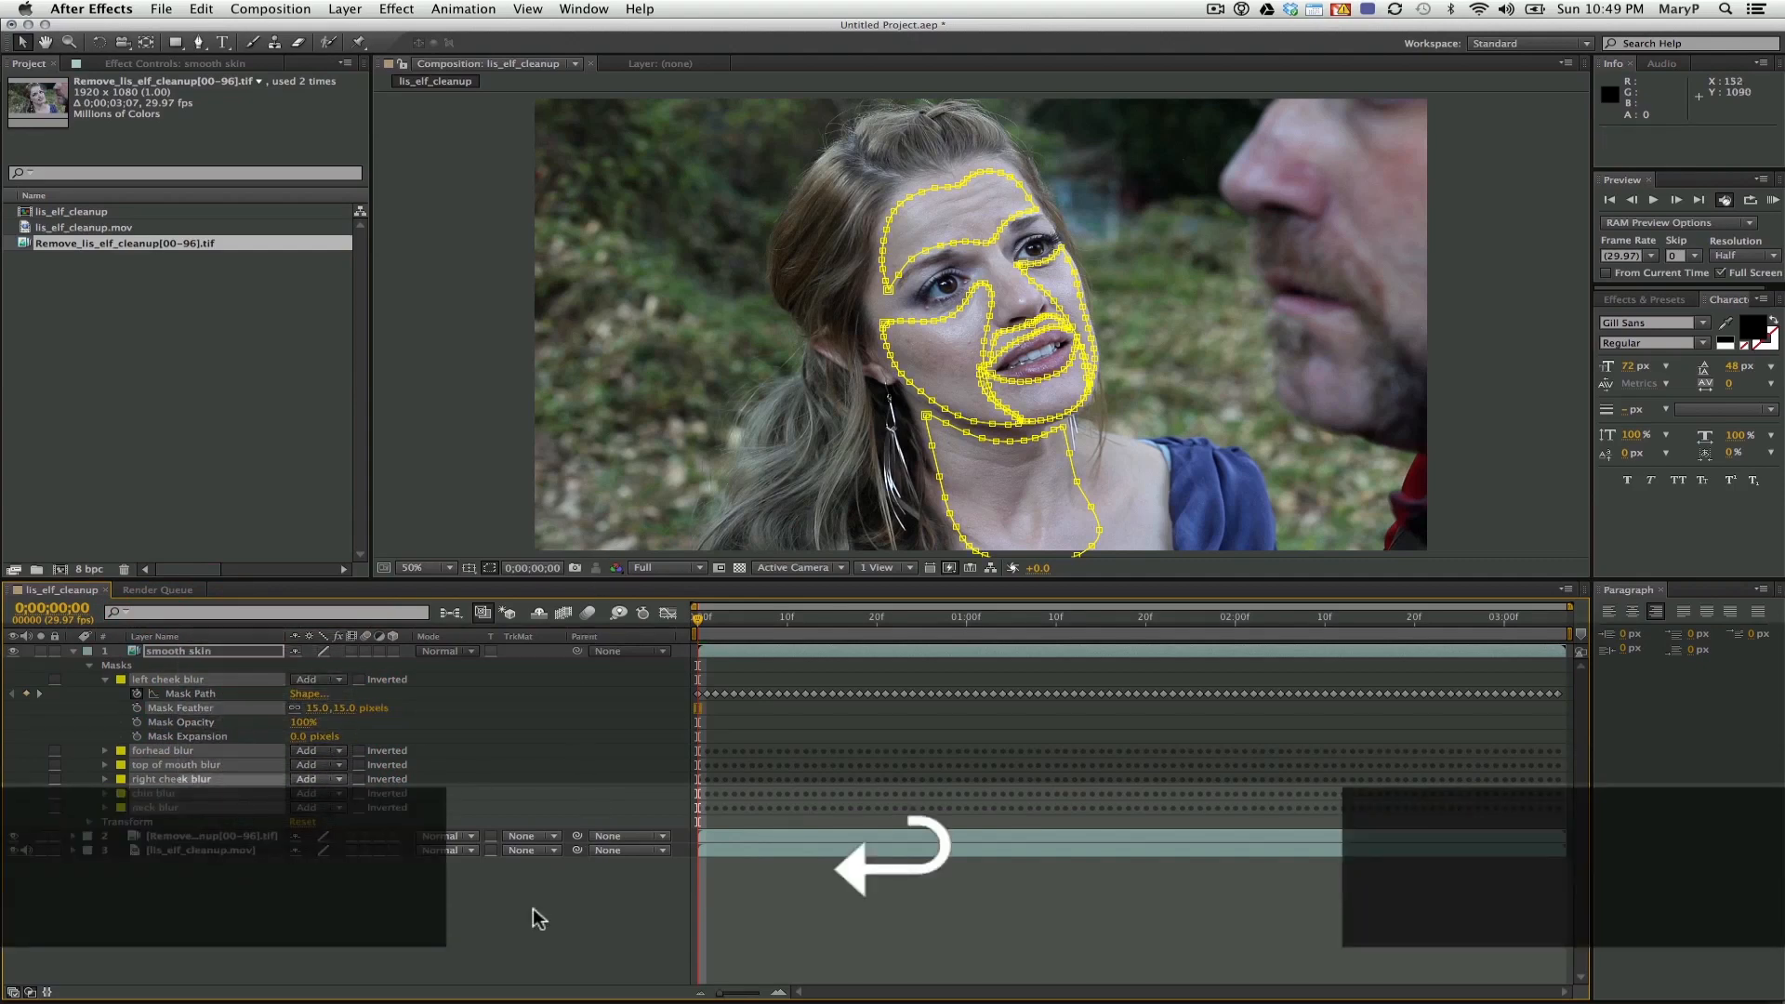
left_click(537, 919)
left_click(73, 651)
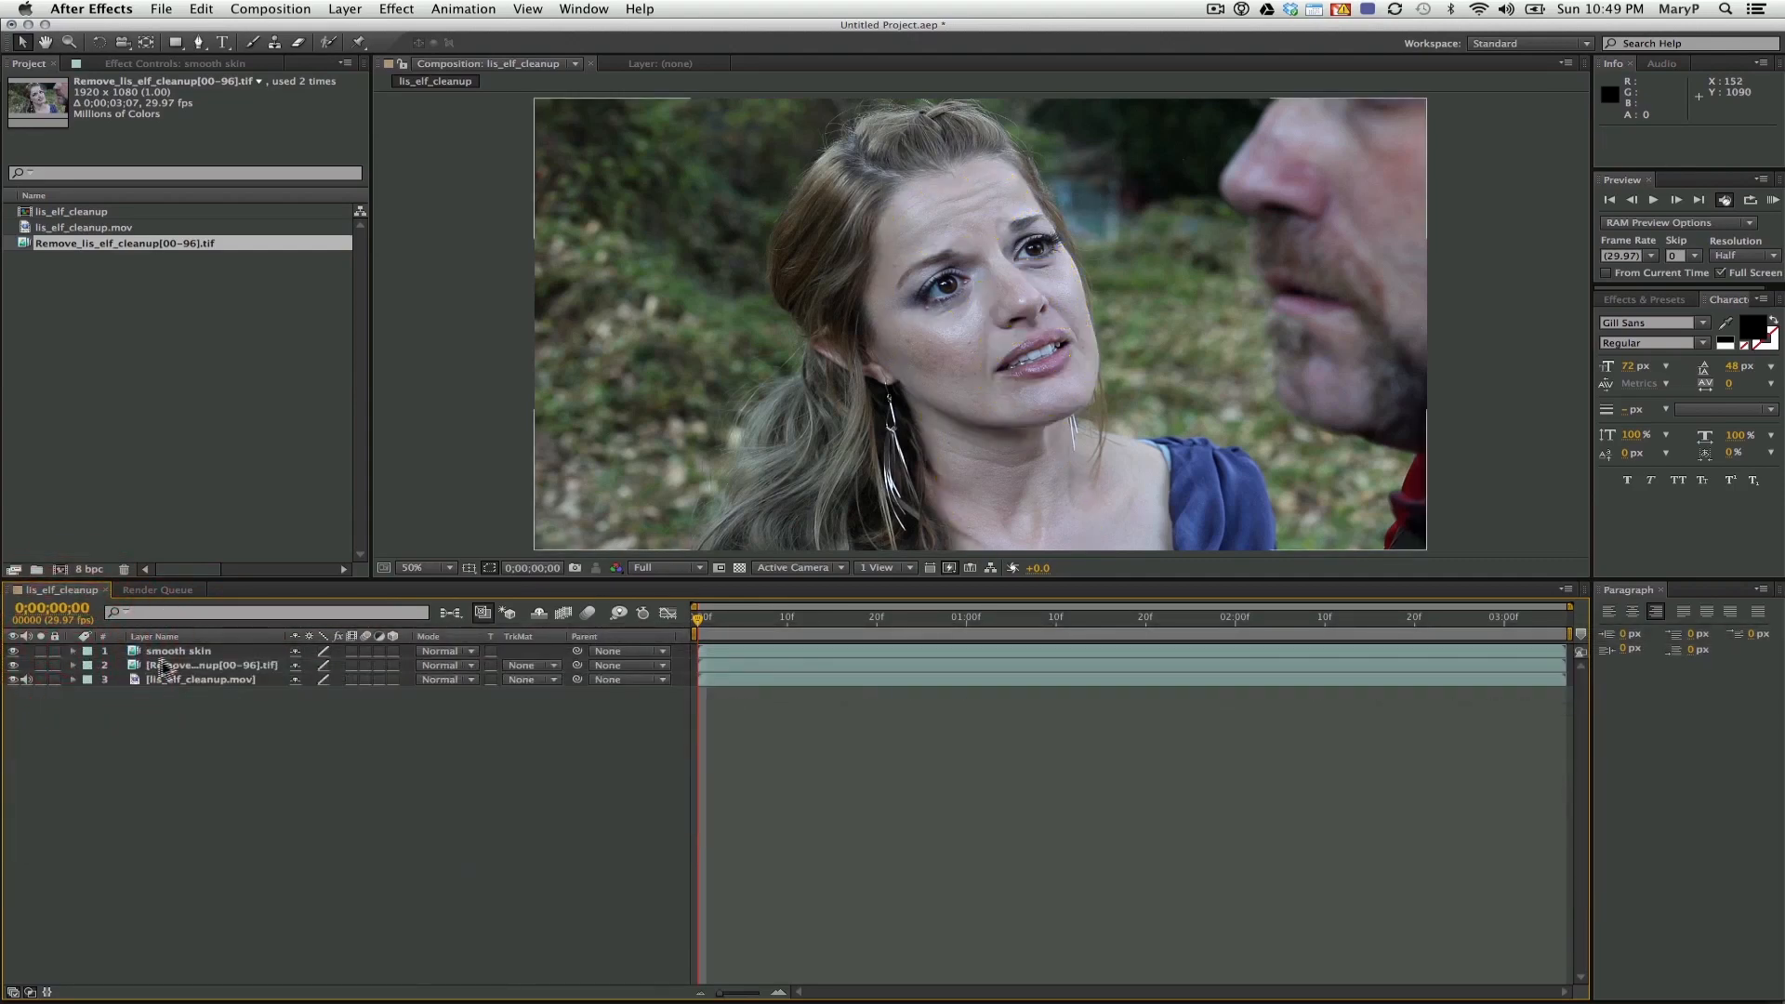
Apply the Box Blur effect to the smooth skin layer
left_click(177, 651)
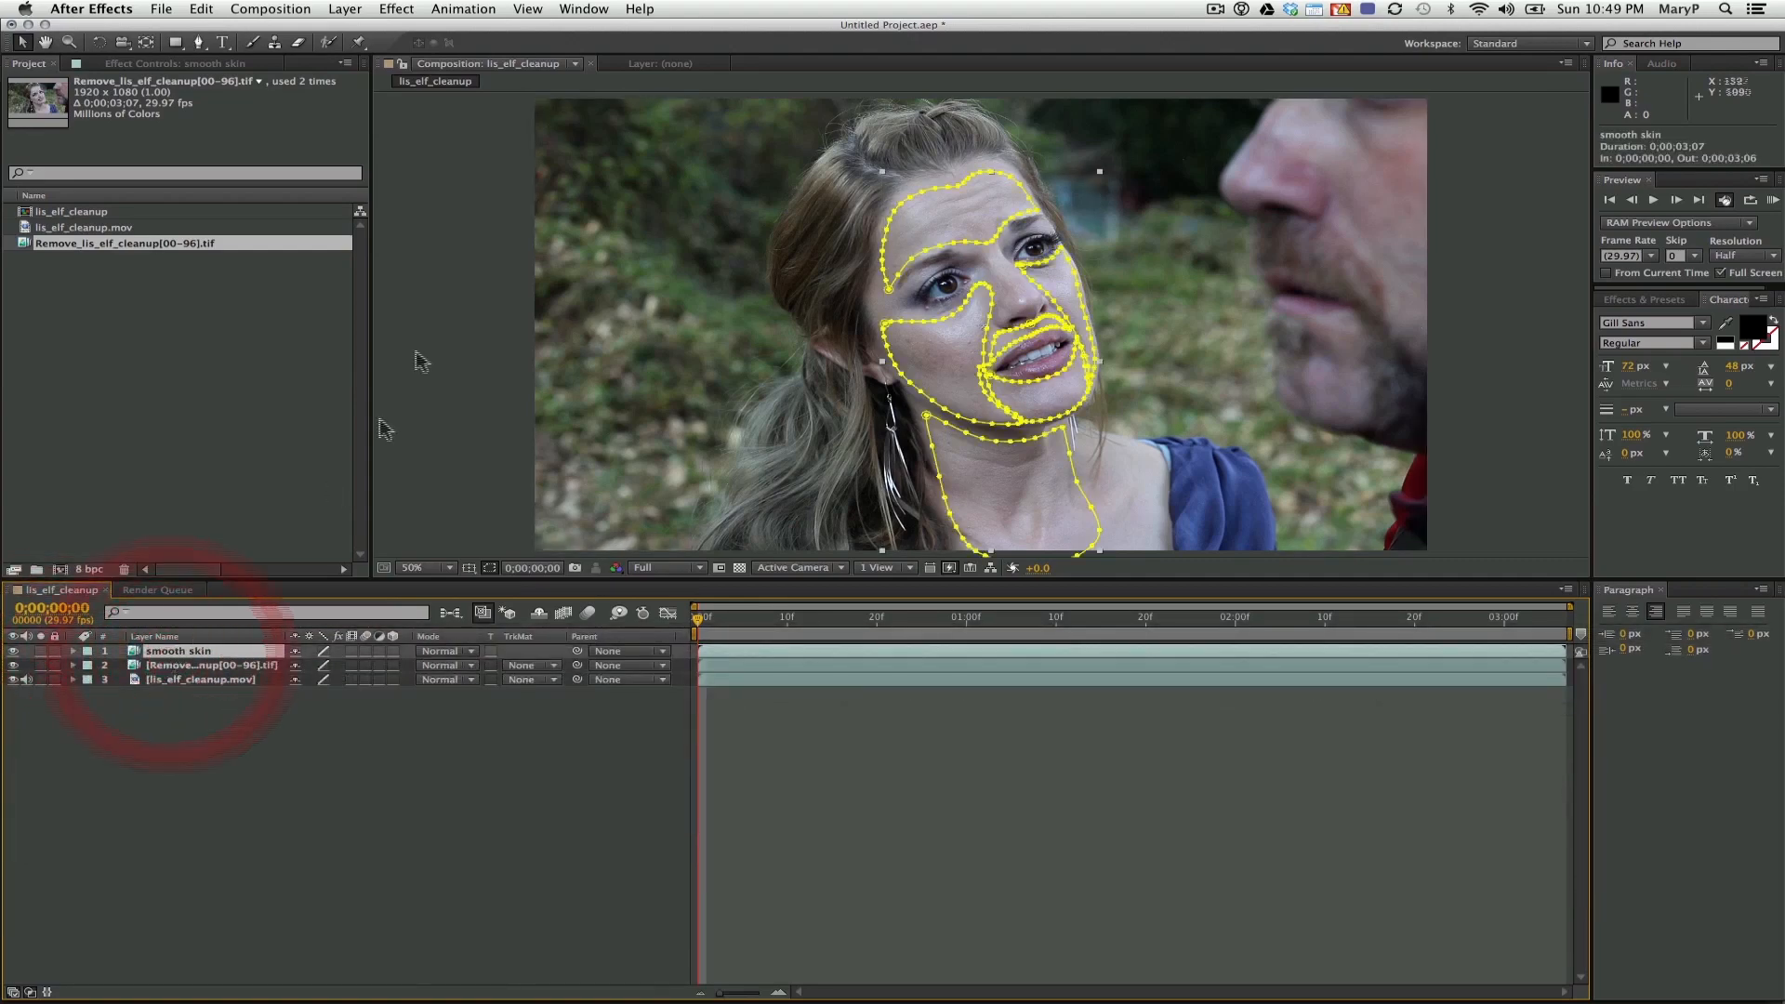
left_click(382, 9)
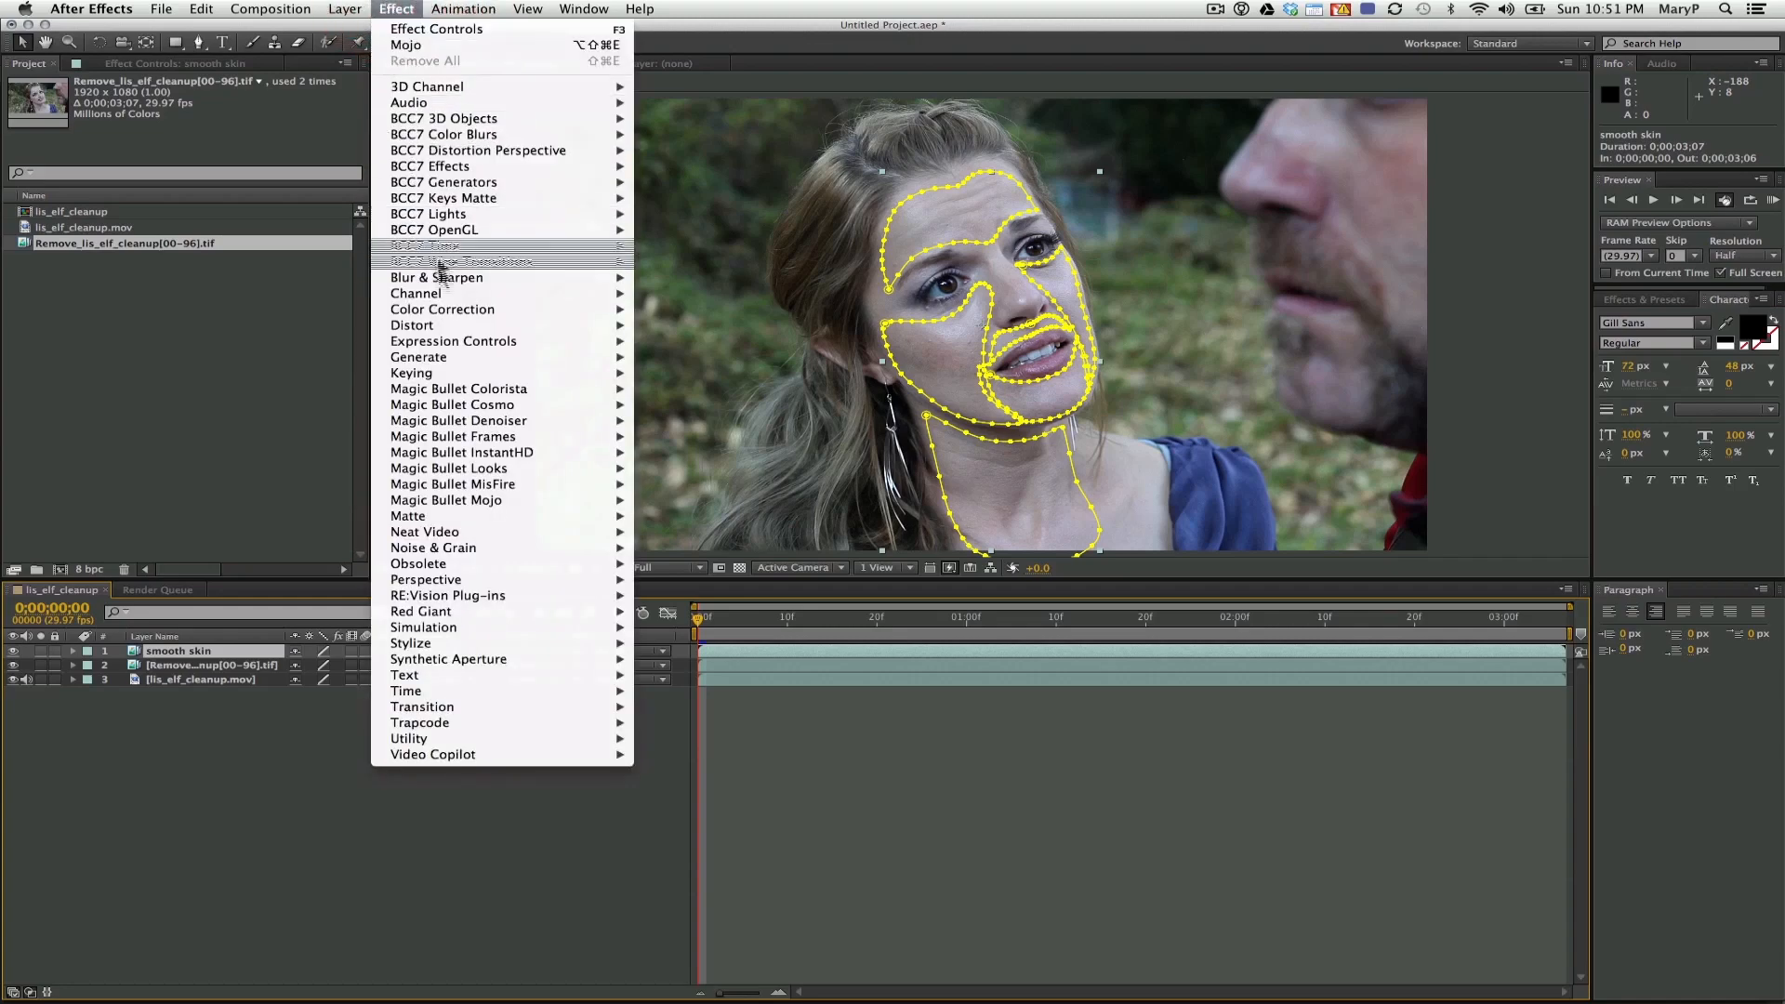
mouse_move(447, 279)
left_click(681, 293)
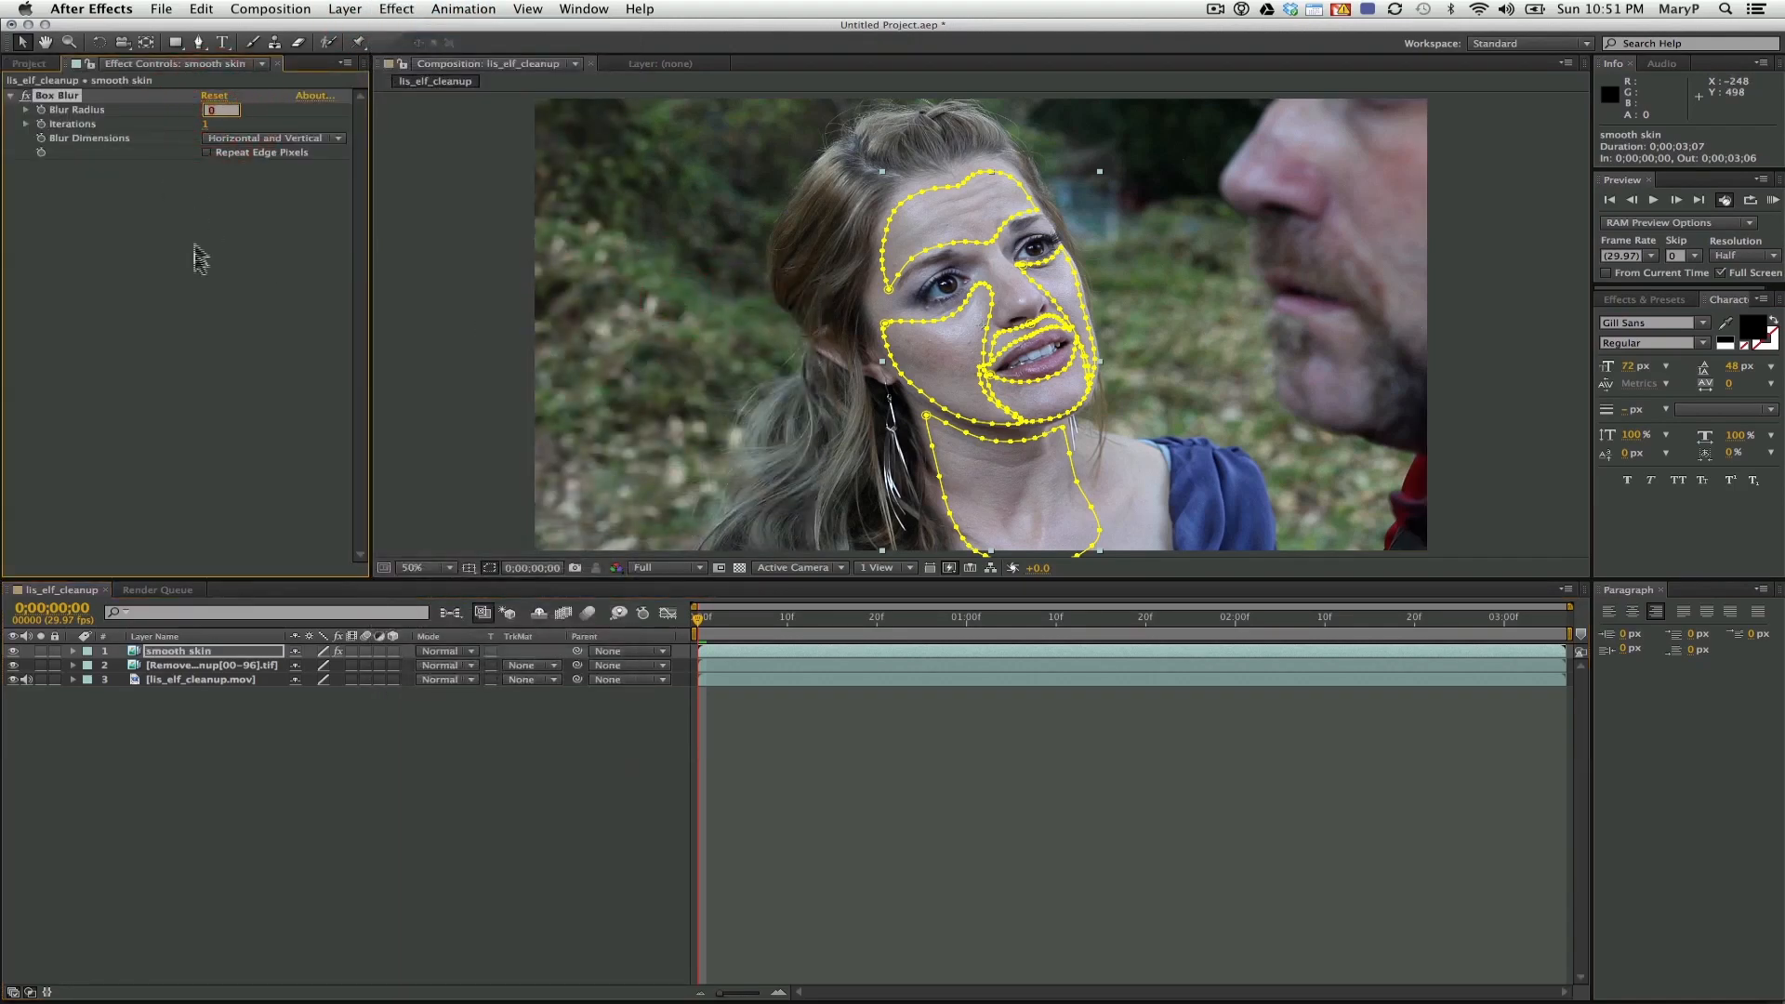
Set the Box Blur radius to 10 with 2 iterations
type("5")
key("Return")
left_click(210, 110)
type("10")
key("Return")
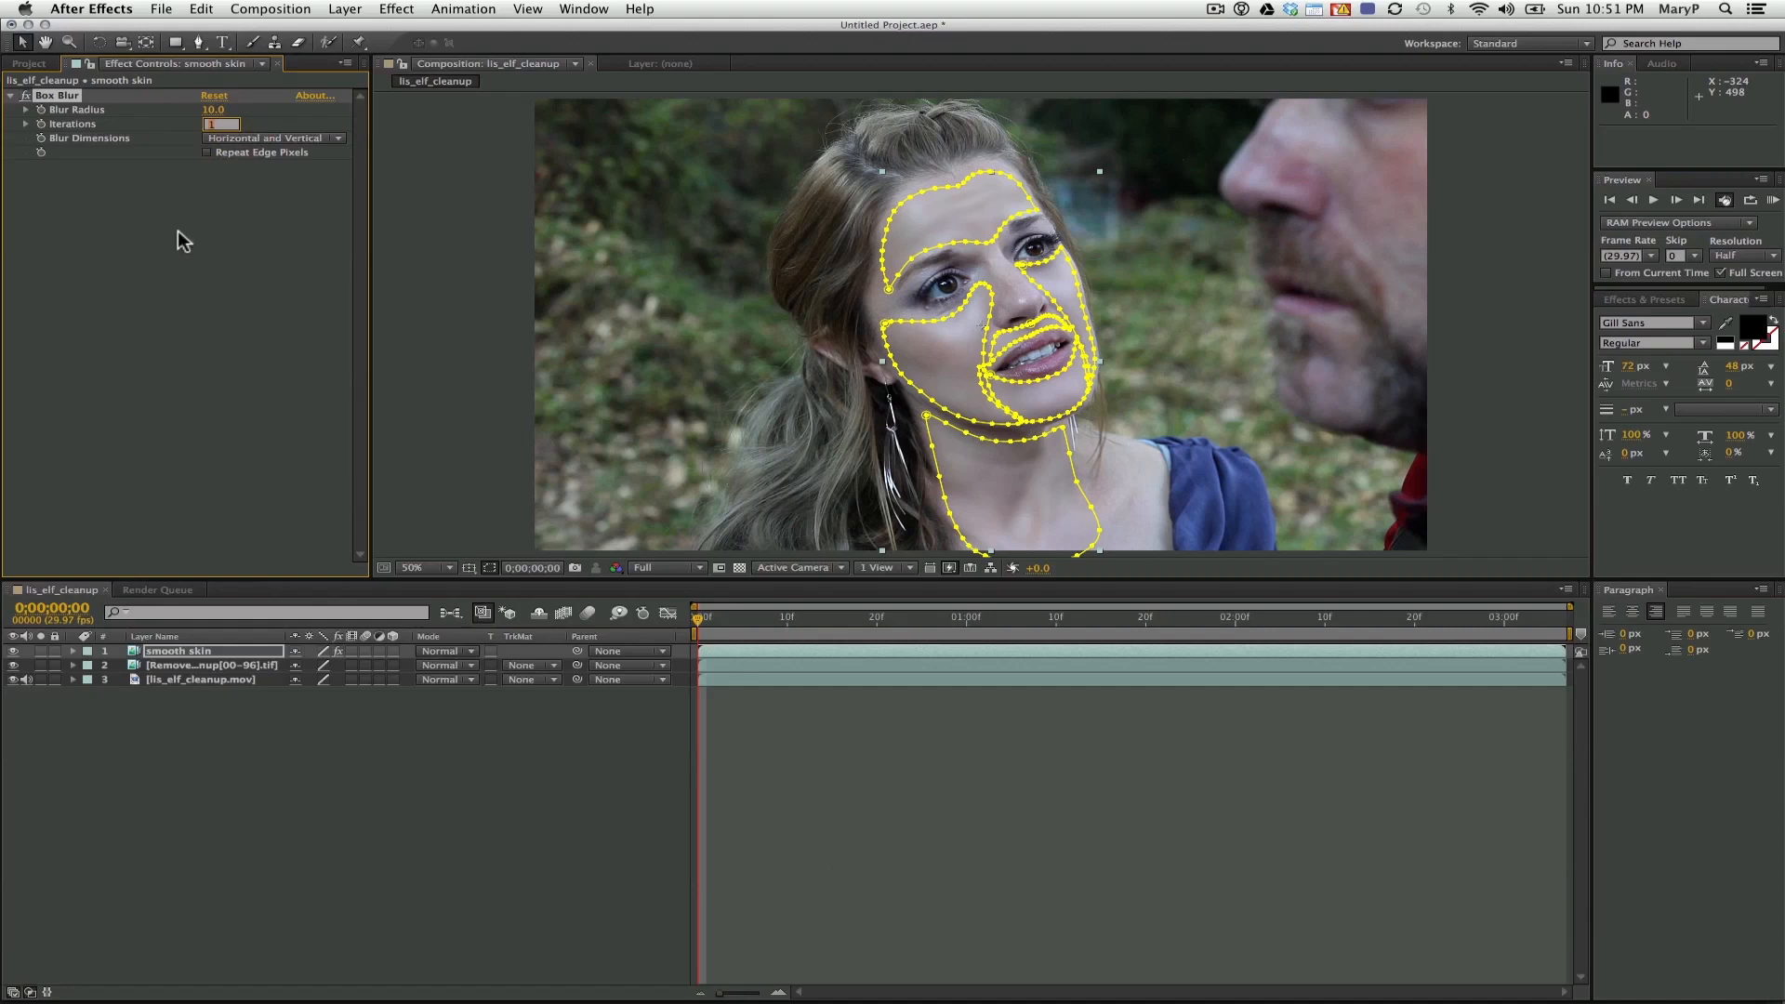
type("2")
left_click(187, 269)
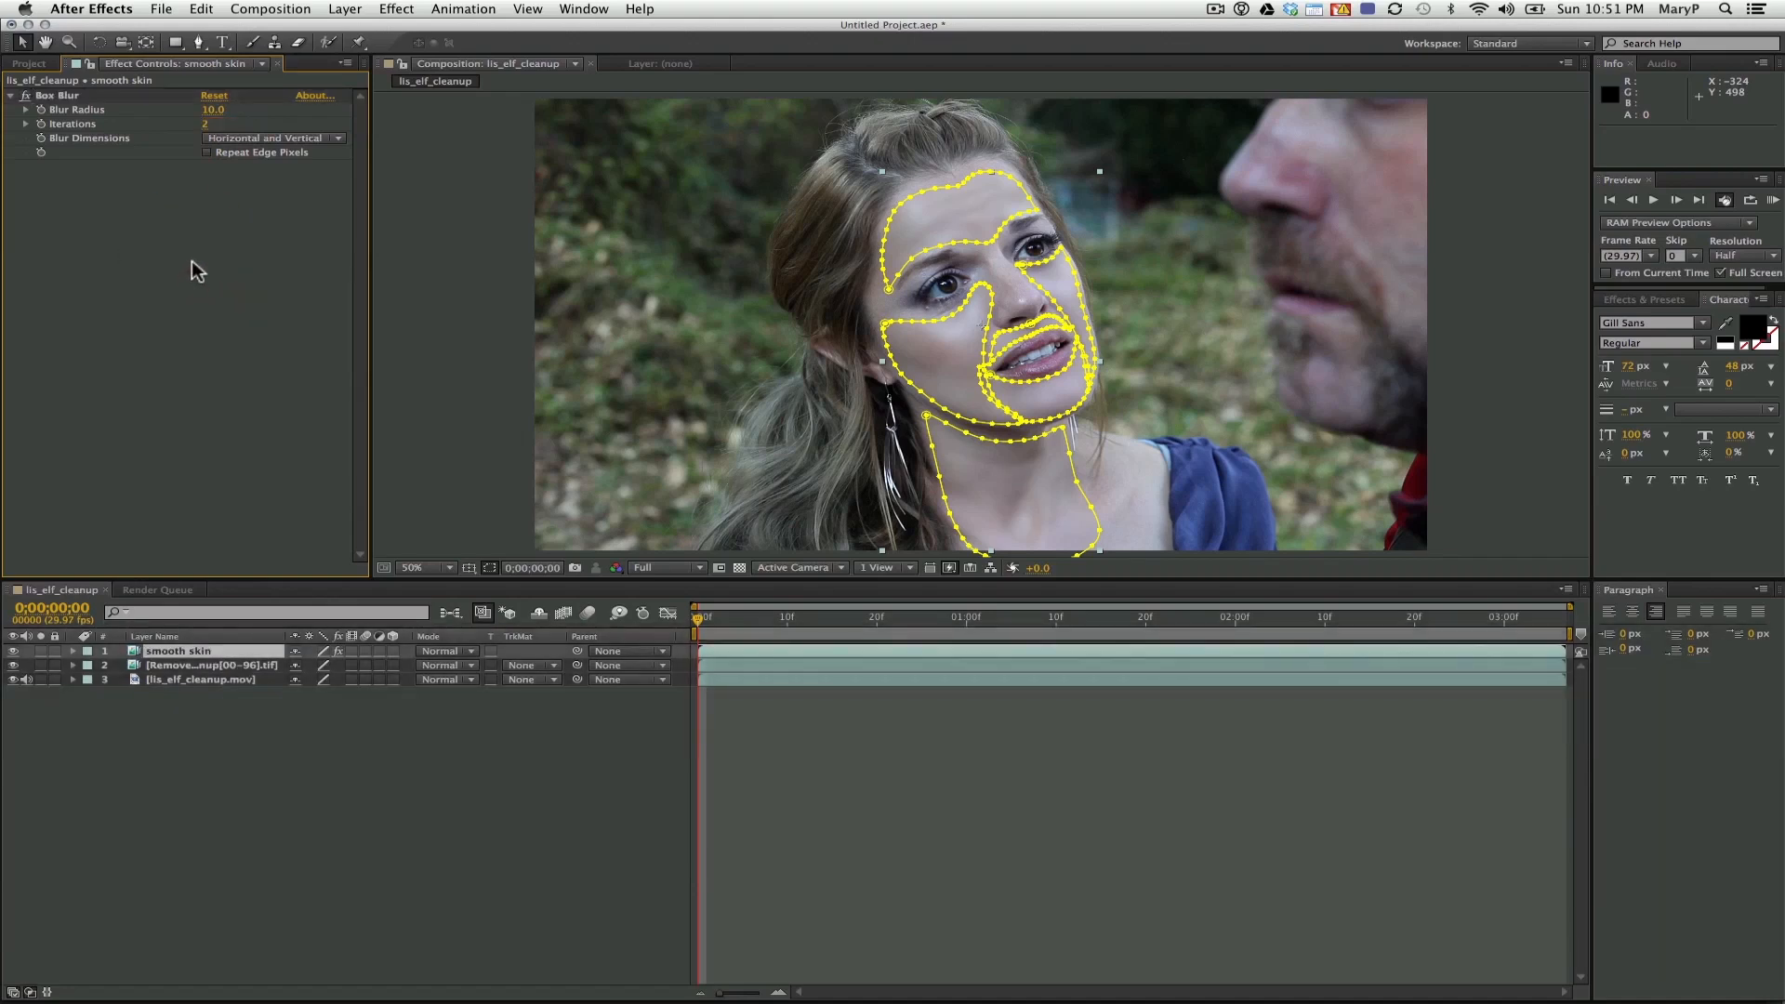
Select all six masks of the smooth skin layer and set their feather to 25 pixels
left_click(73, 651)
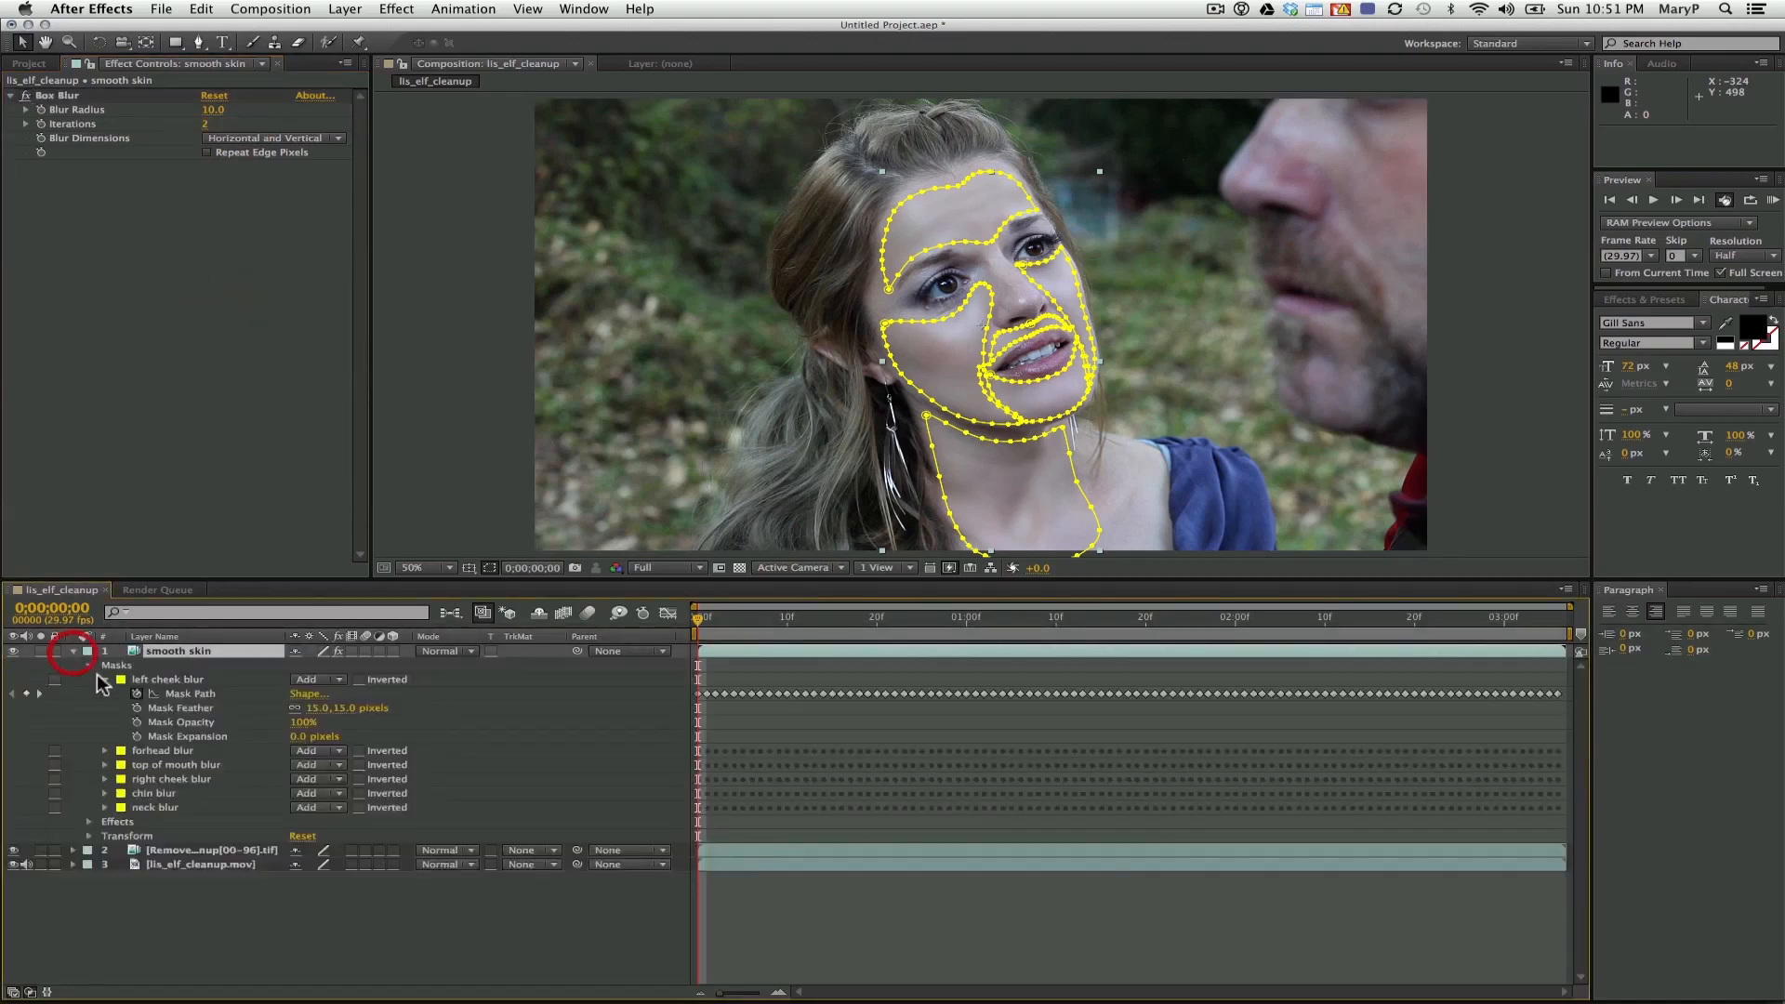
left_click(170, 682)
left_click(171, 807, "shift")
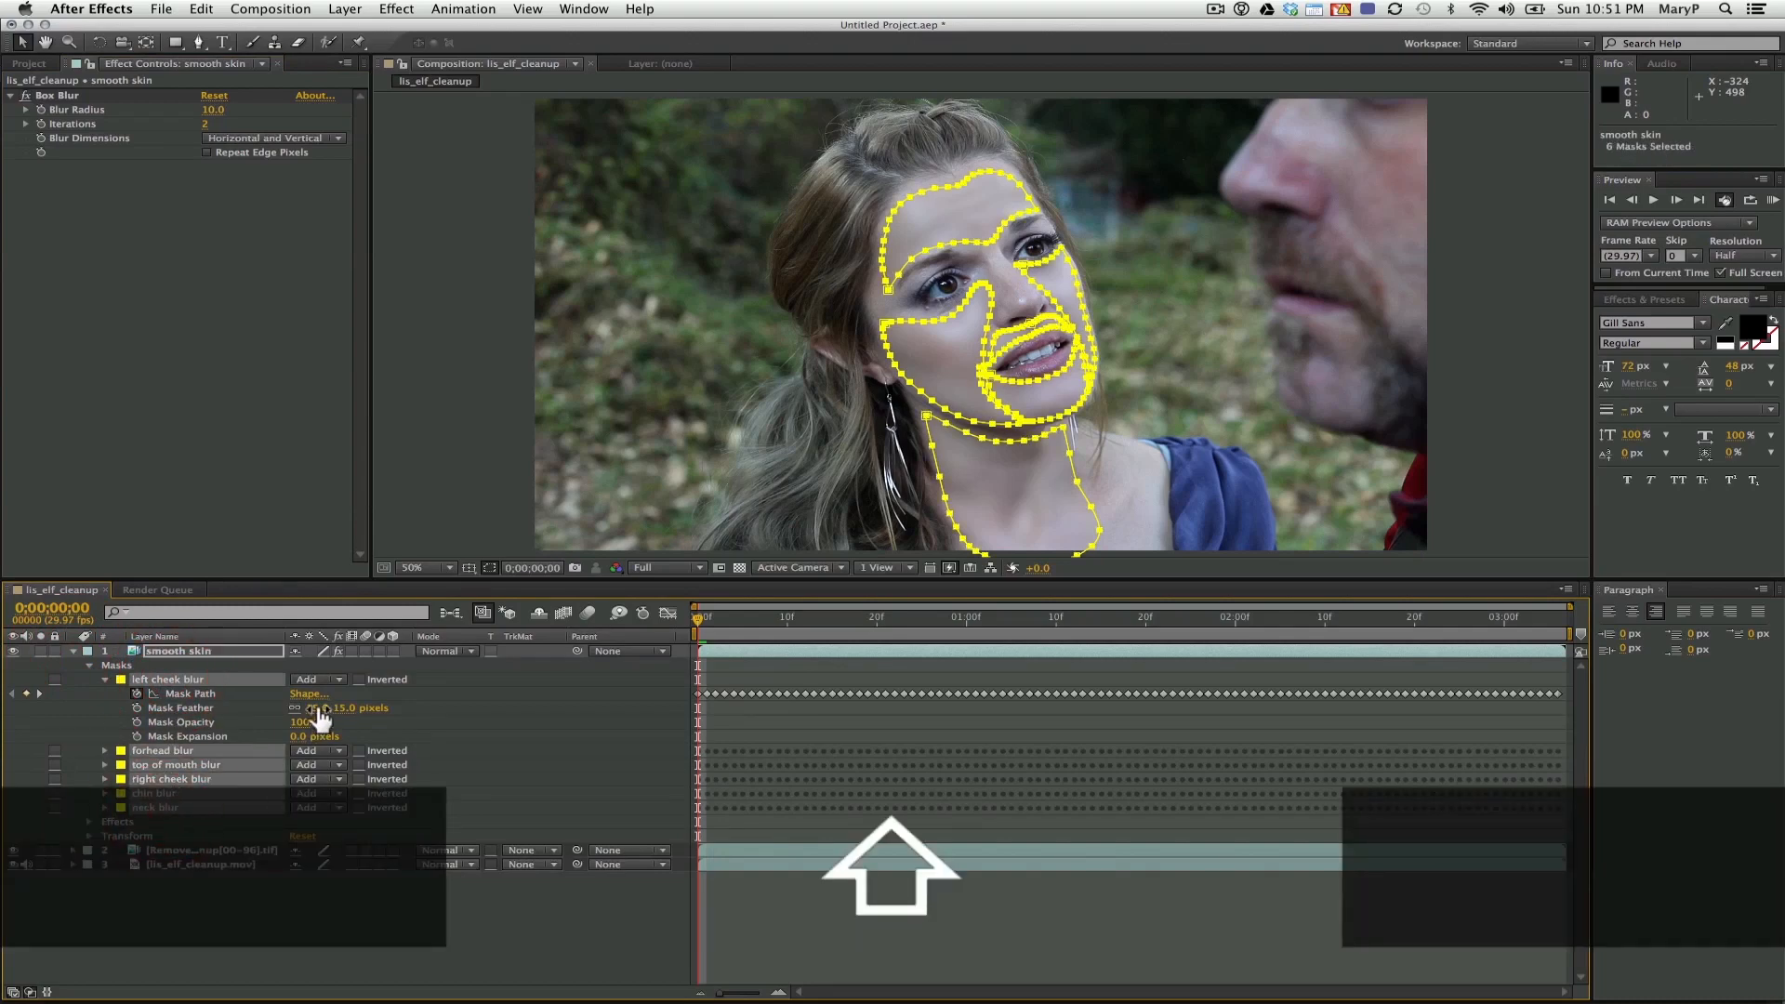
left_click(316, 707)
type("25")
left_click(338, 930)
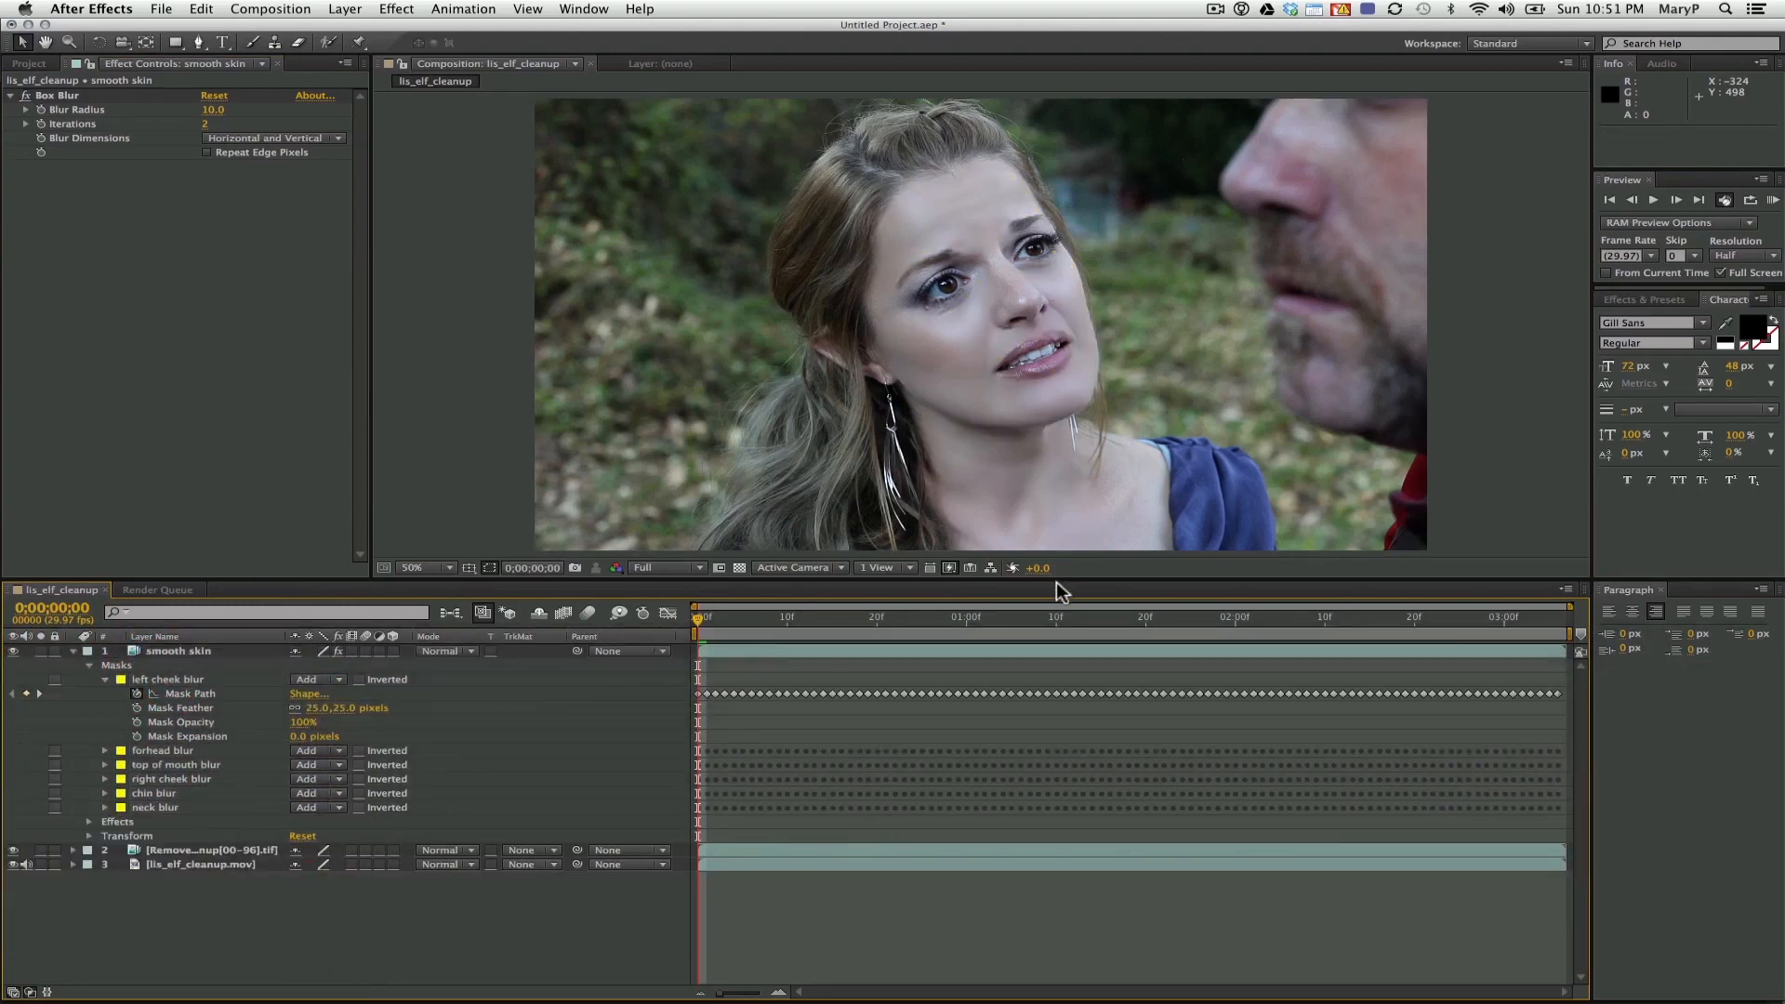
Lower the opacity of the smooth skin layer to 60%
left_click(95, 666)
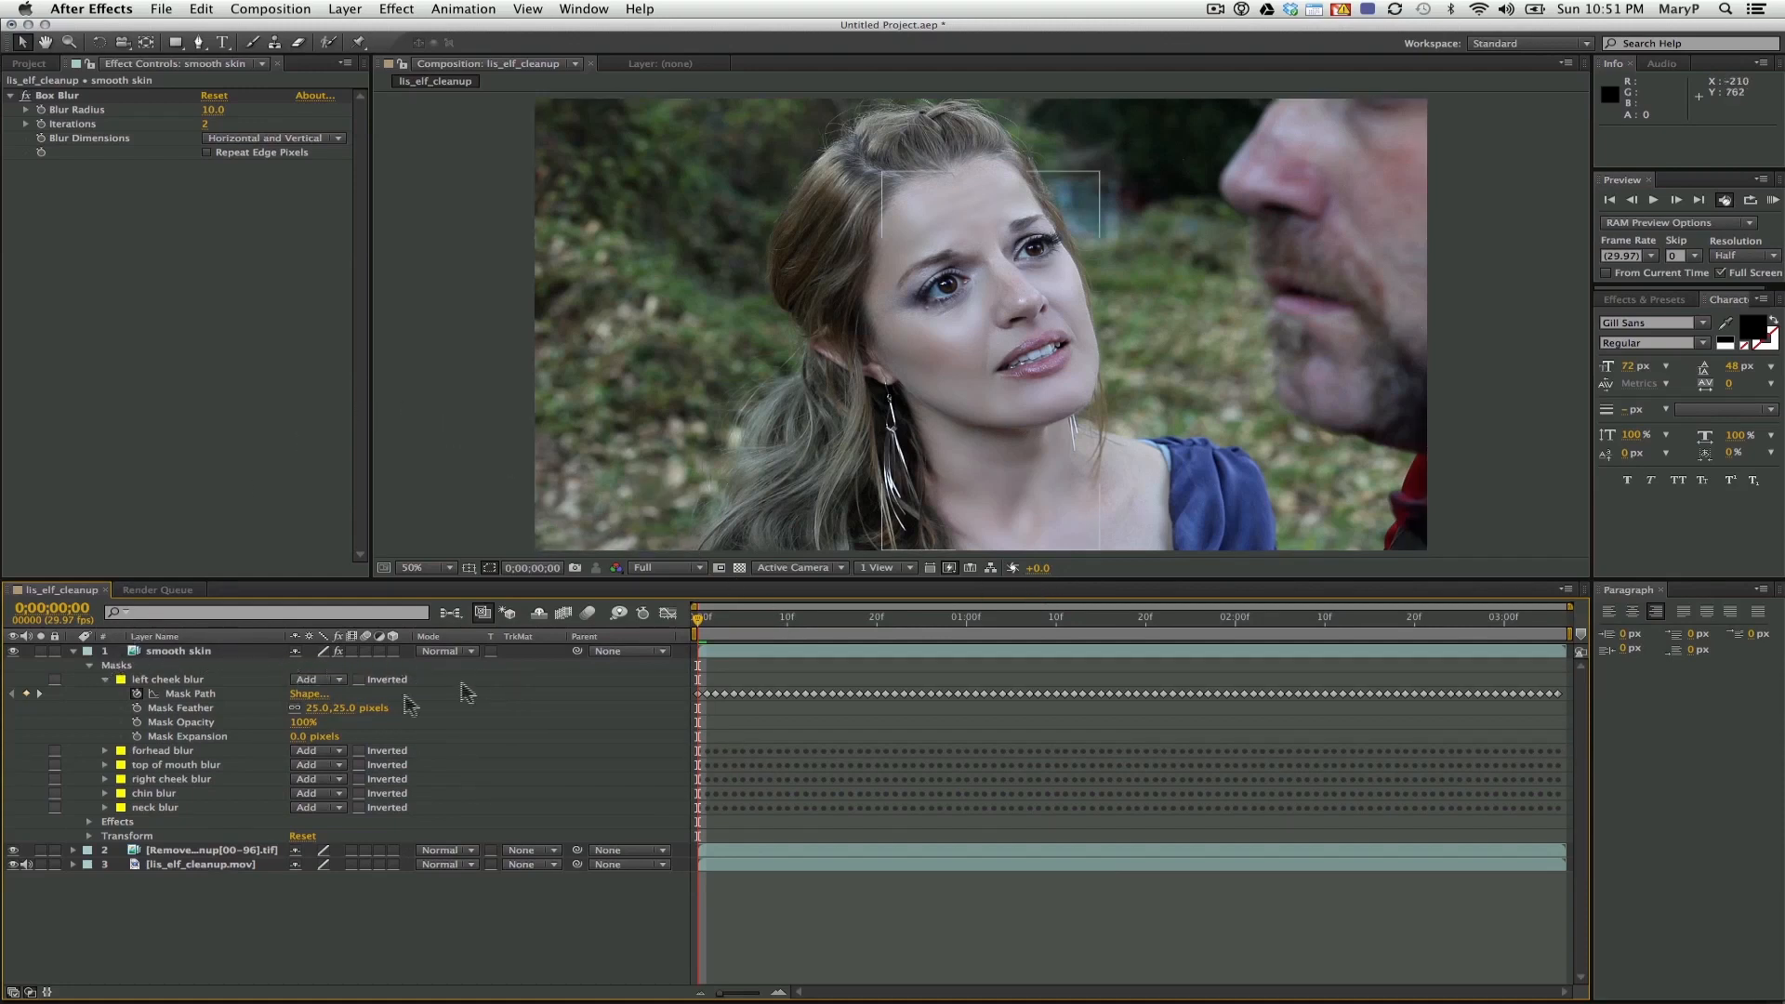
left_click(88, 837)
left_click(308, 908)
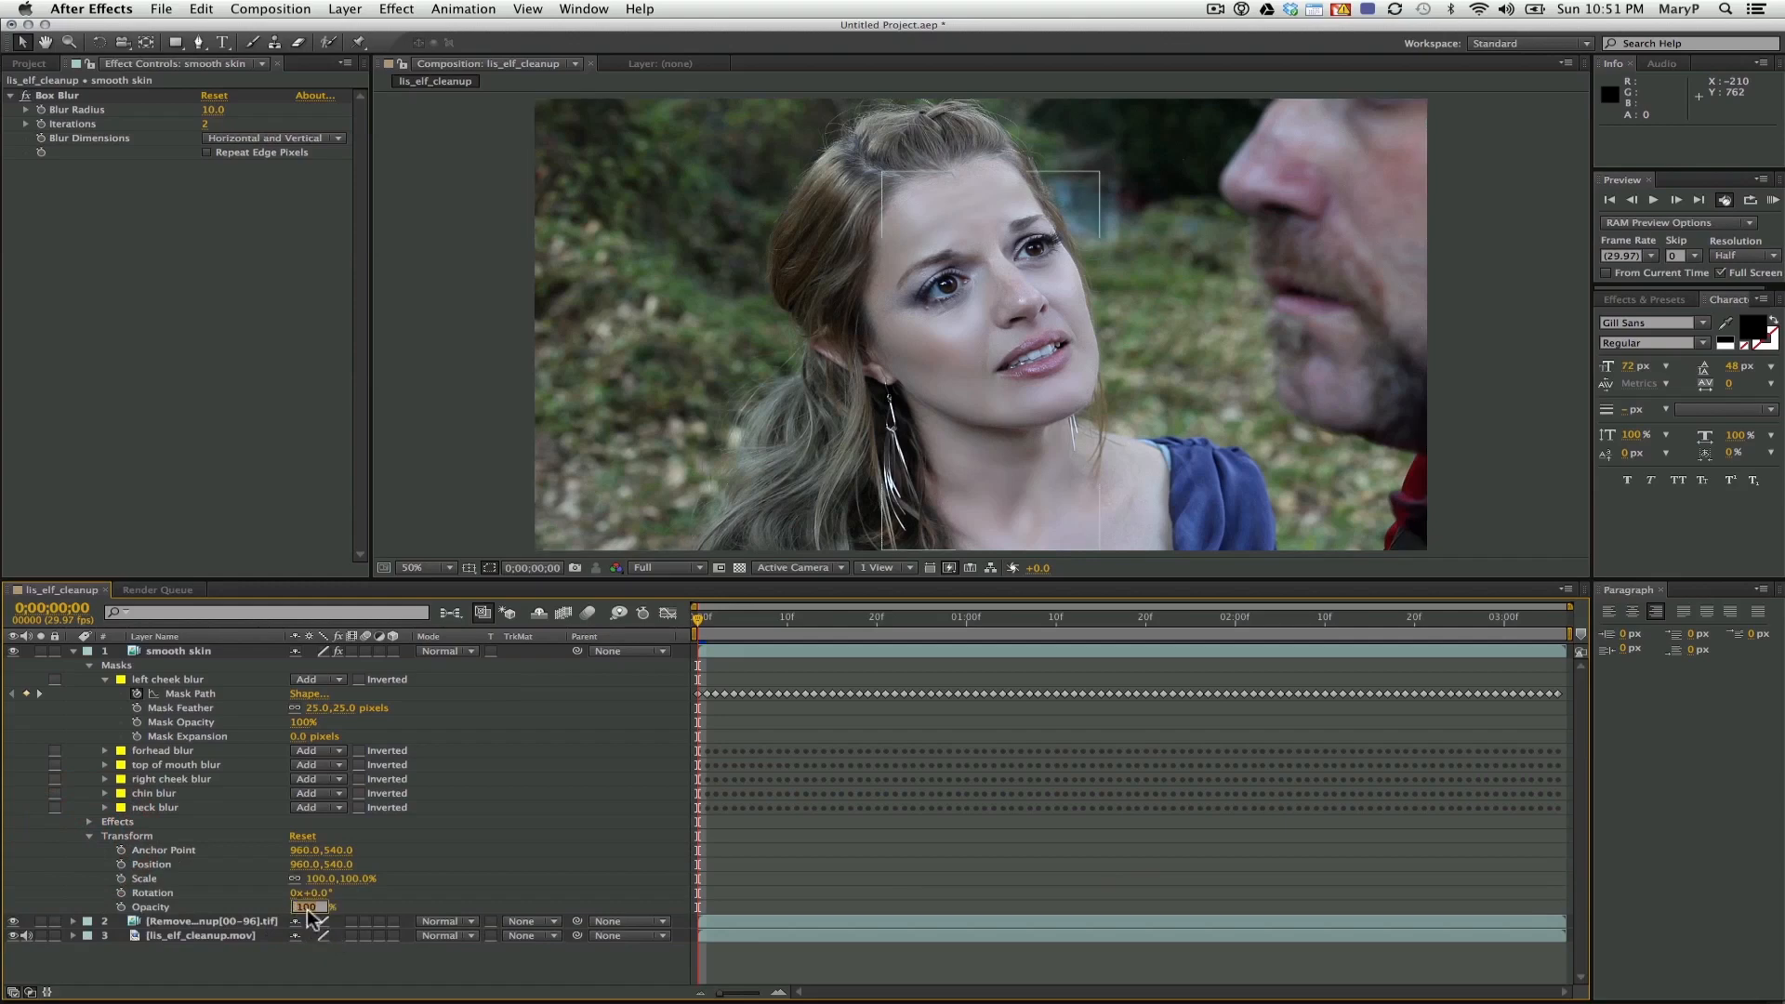
type("70")
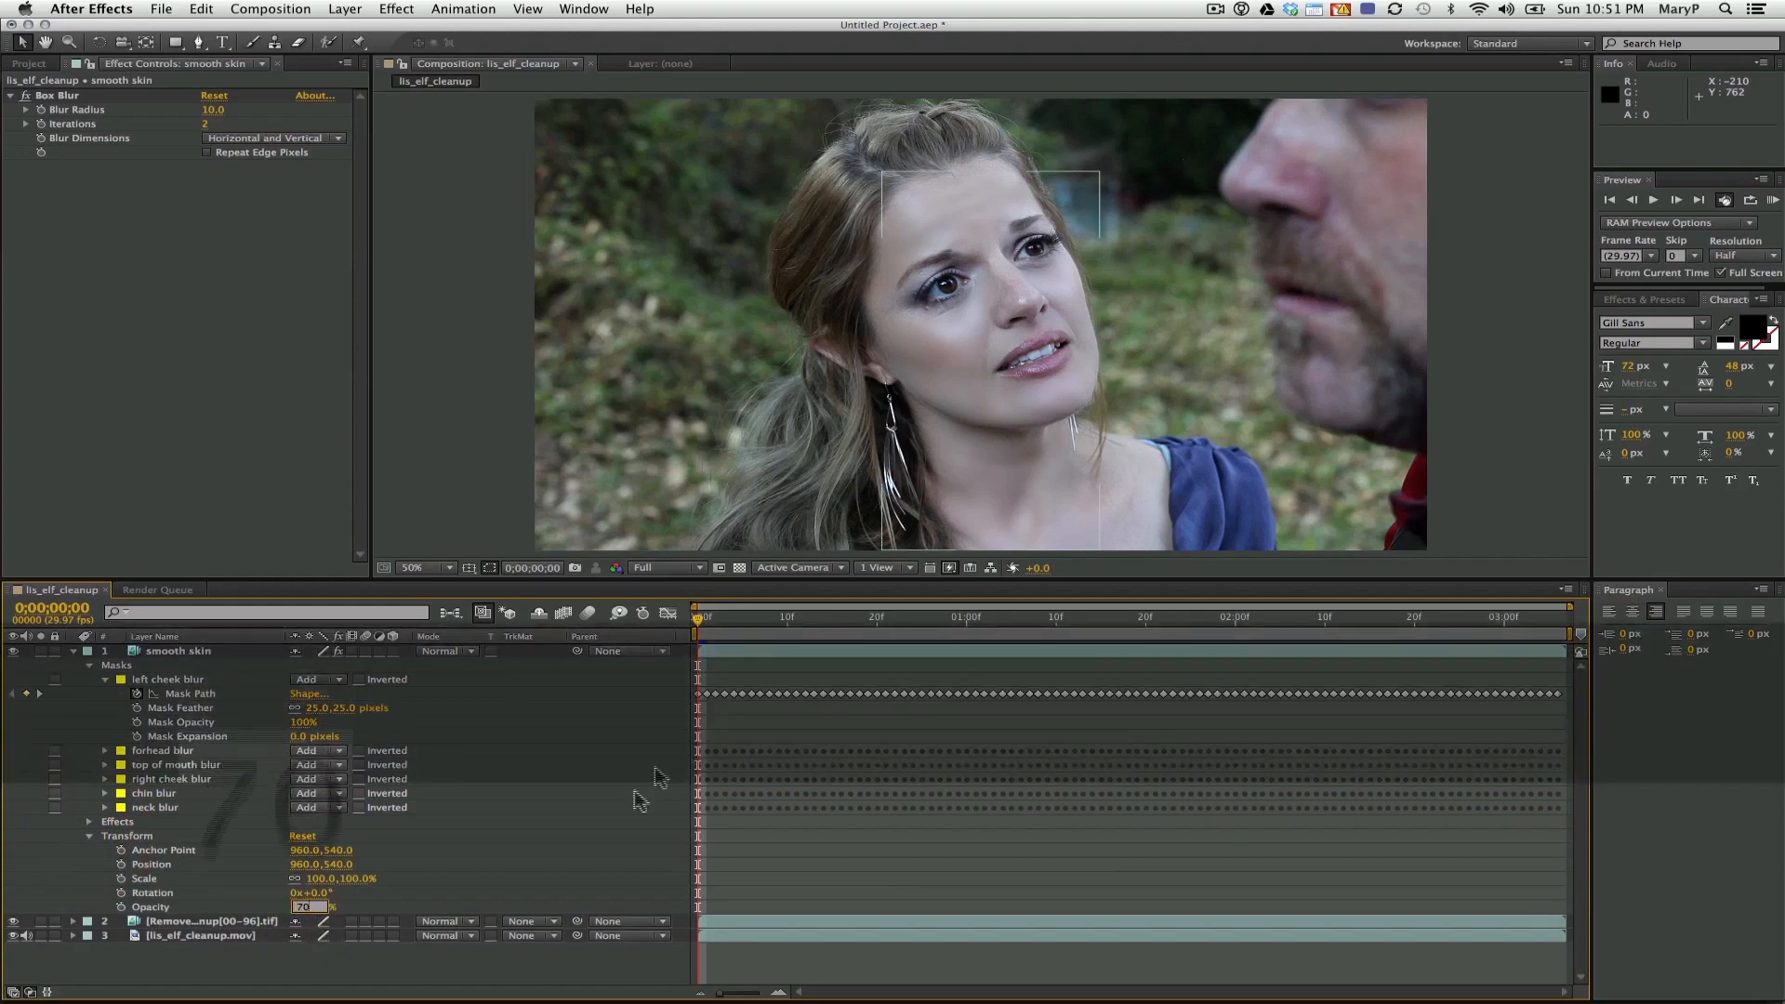
key("Return")
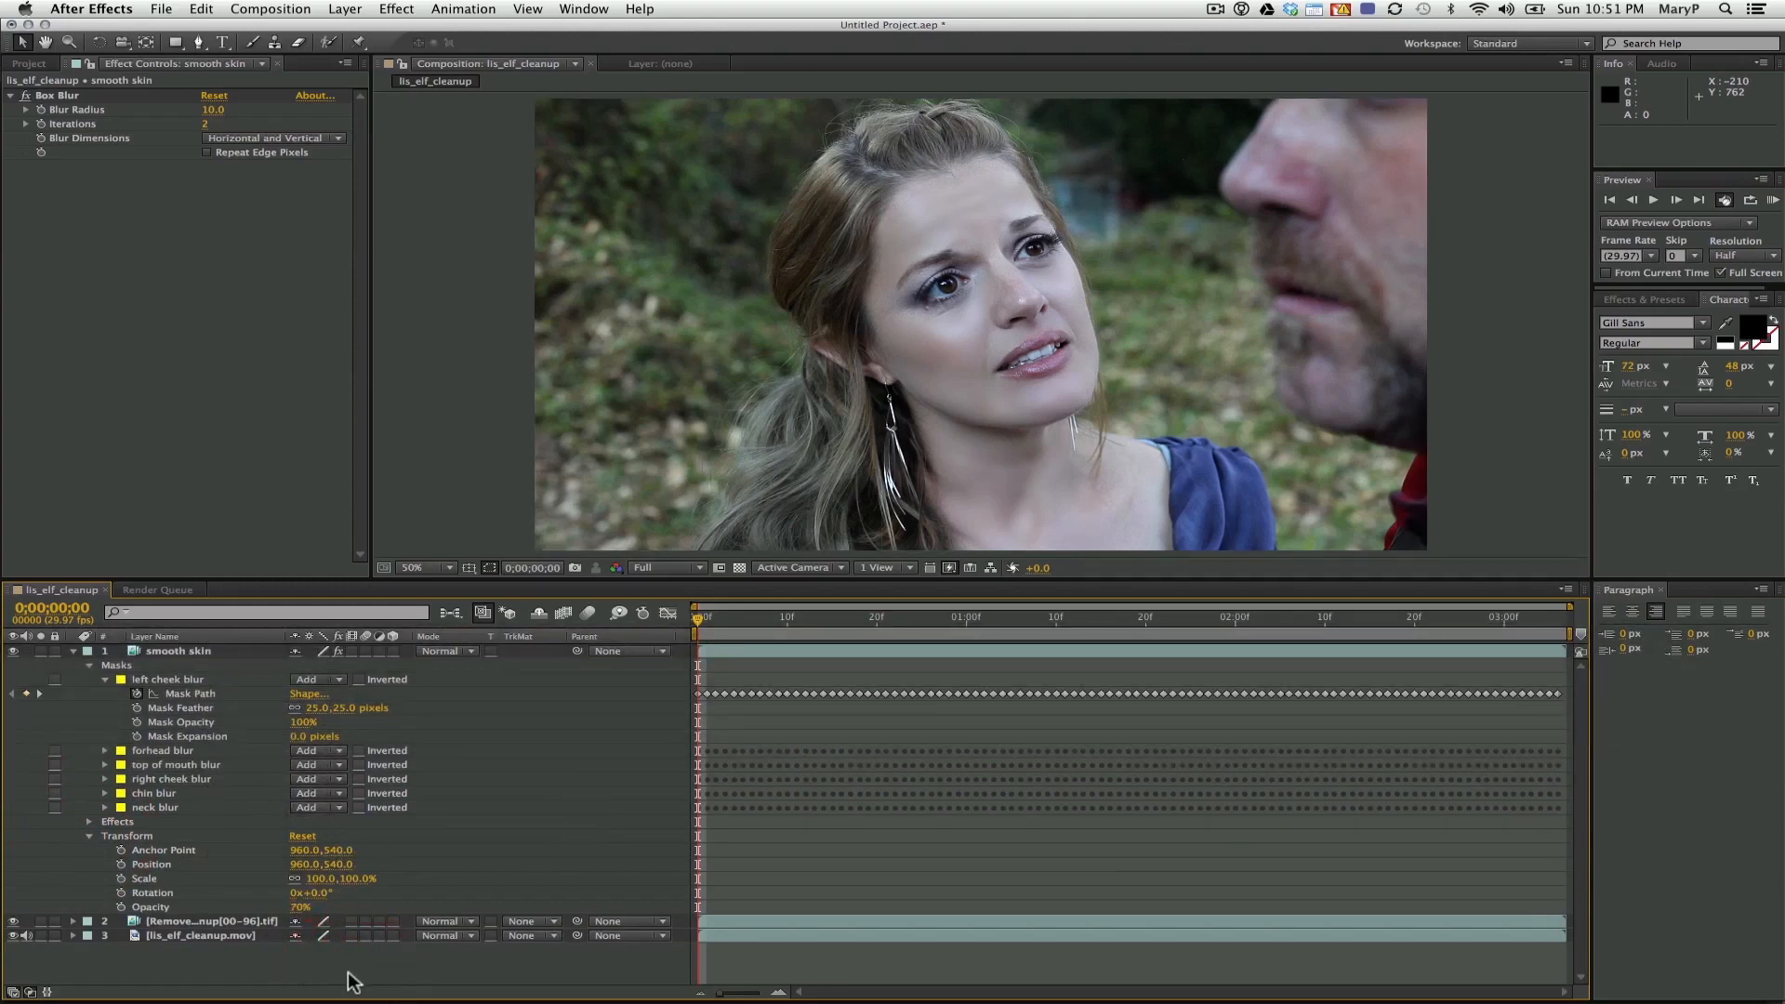
left_click(301, 907)
type("60")
key("Return")
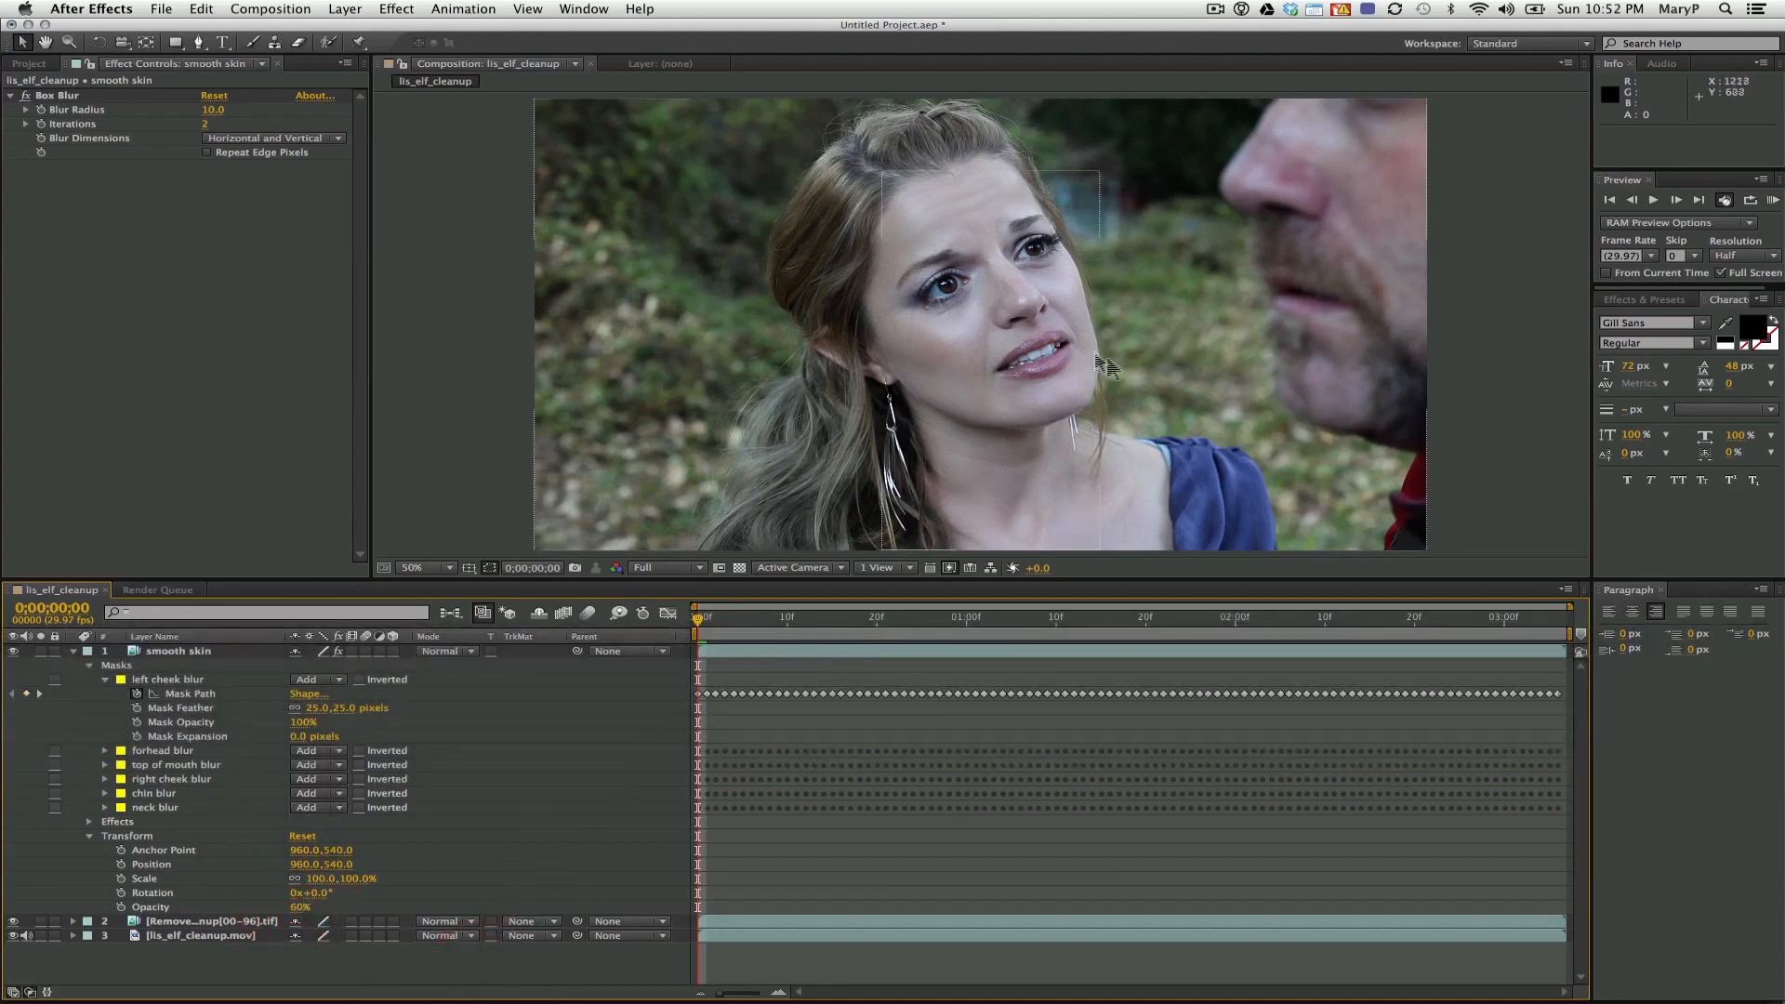
Examine the smoothed skin on the cheek, nose and mouth in close-up and at full-frame view
key("z")
left_click(989, 340)
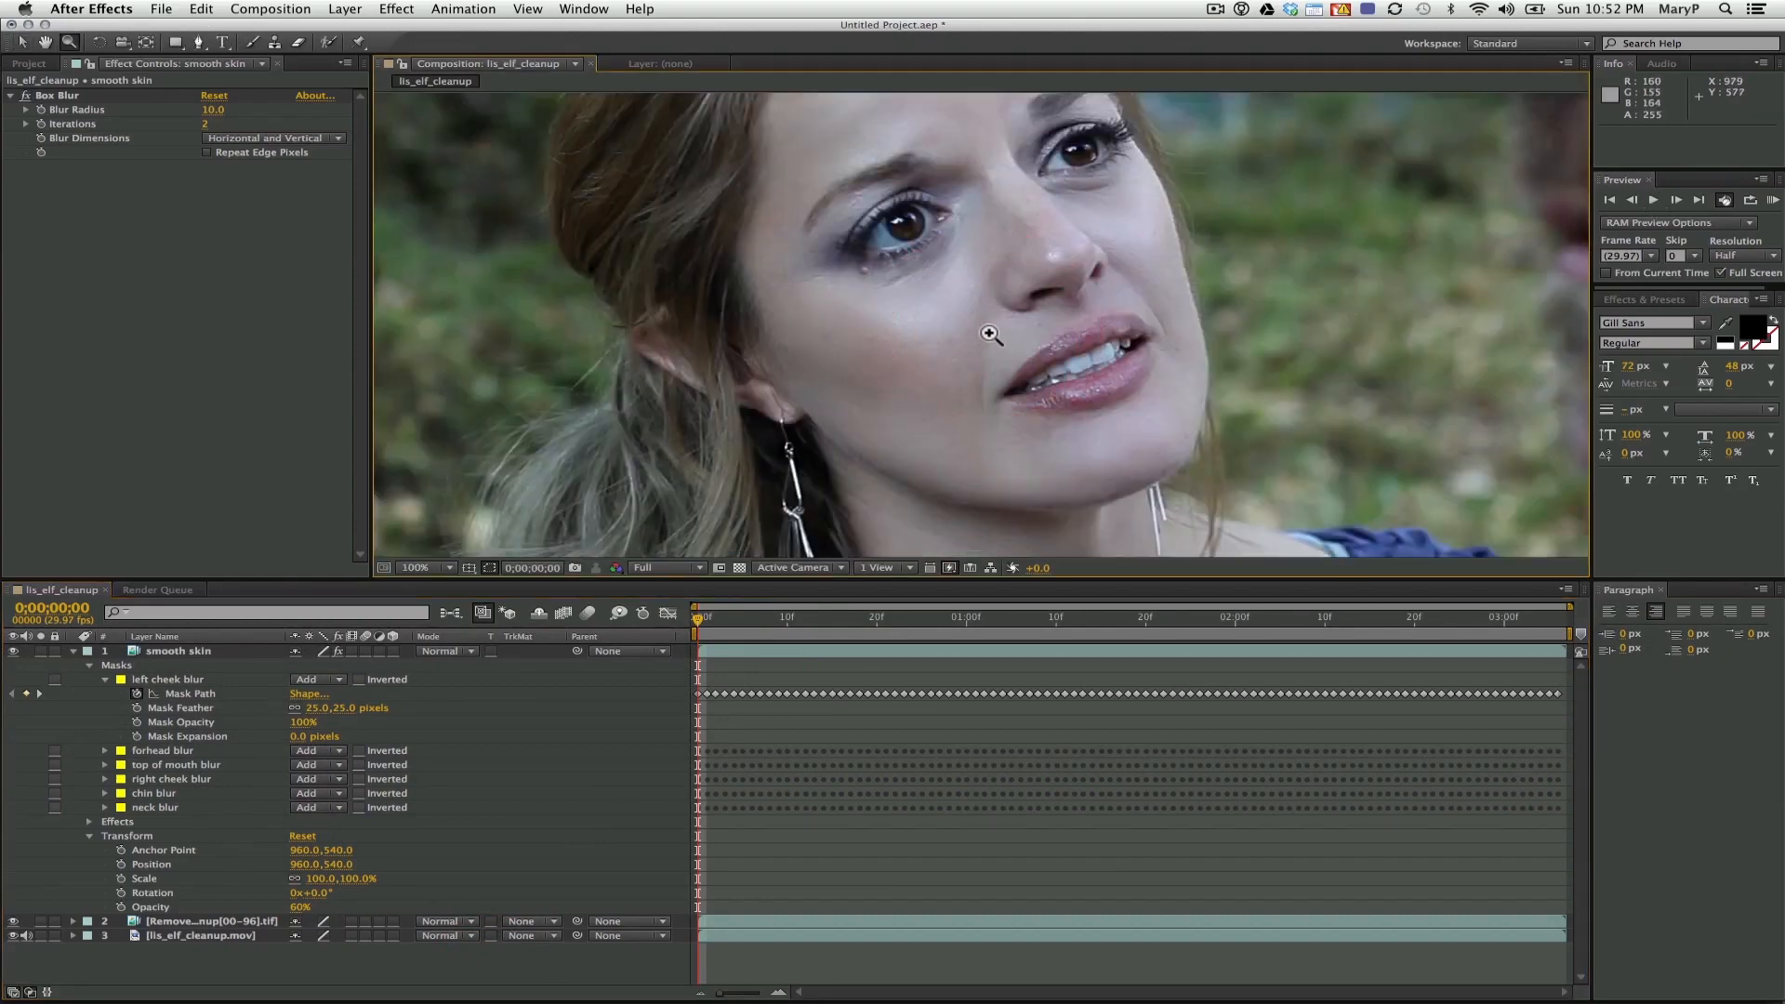
left_click_drag(982, 294, 996, 279)
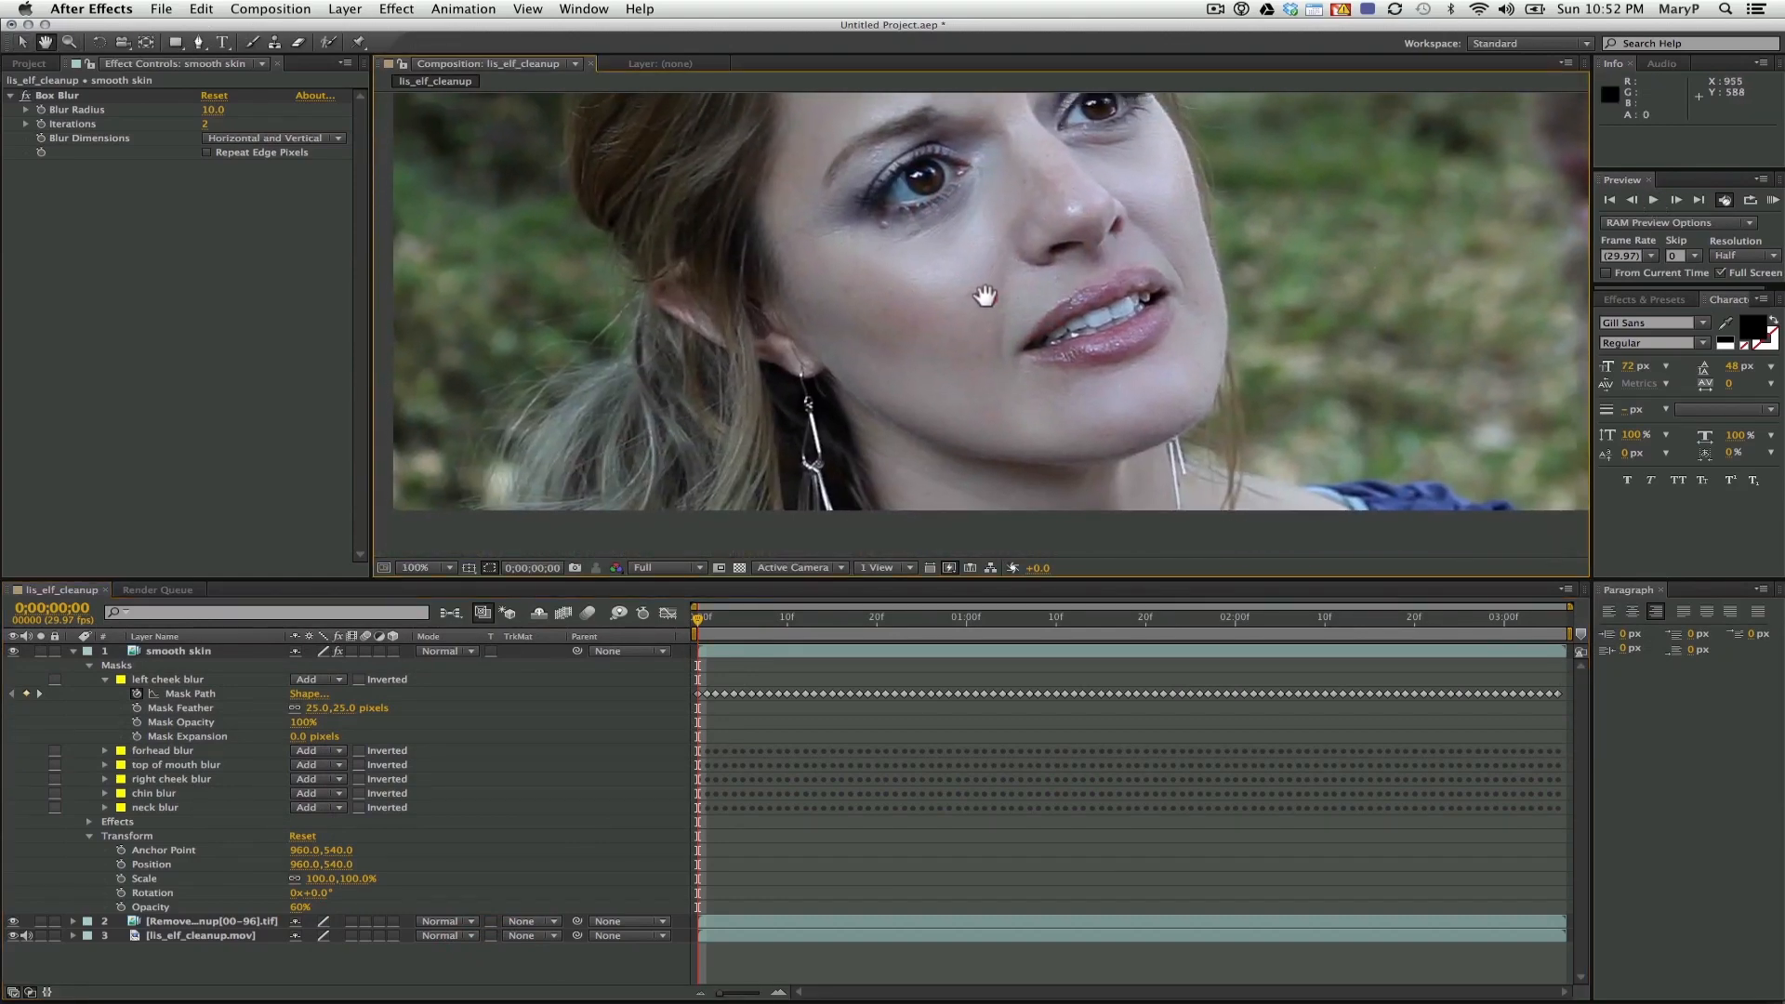
left_click(1000, 320, "alt")
left_click(13, 651)
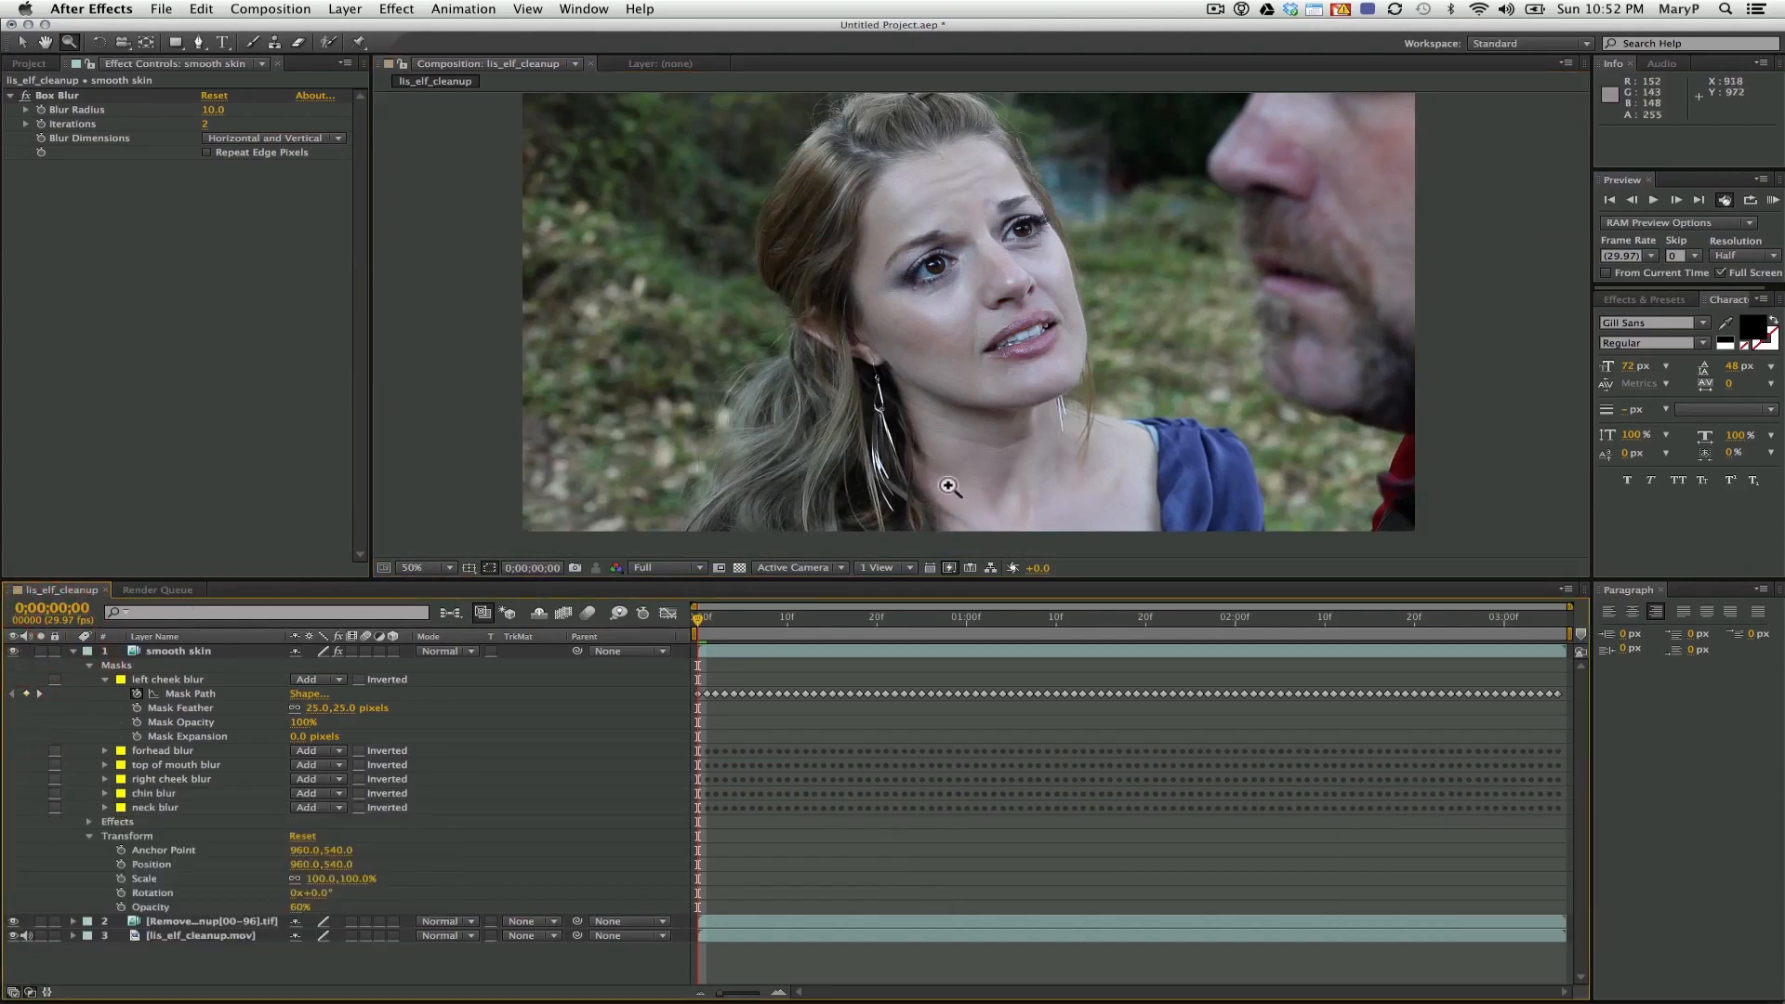
left_click(1029, 248)
left_click(976, 279)
left_click(1024, 346, "alt")
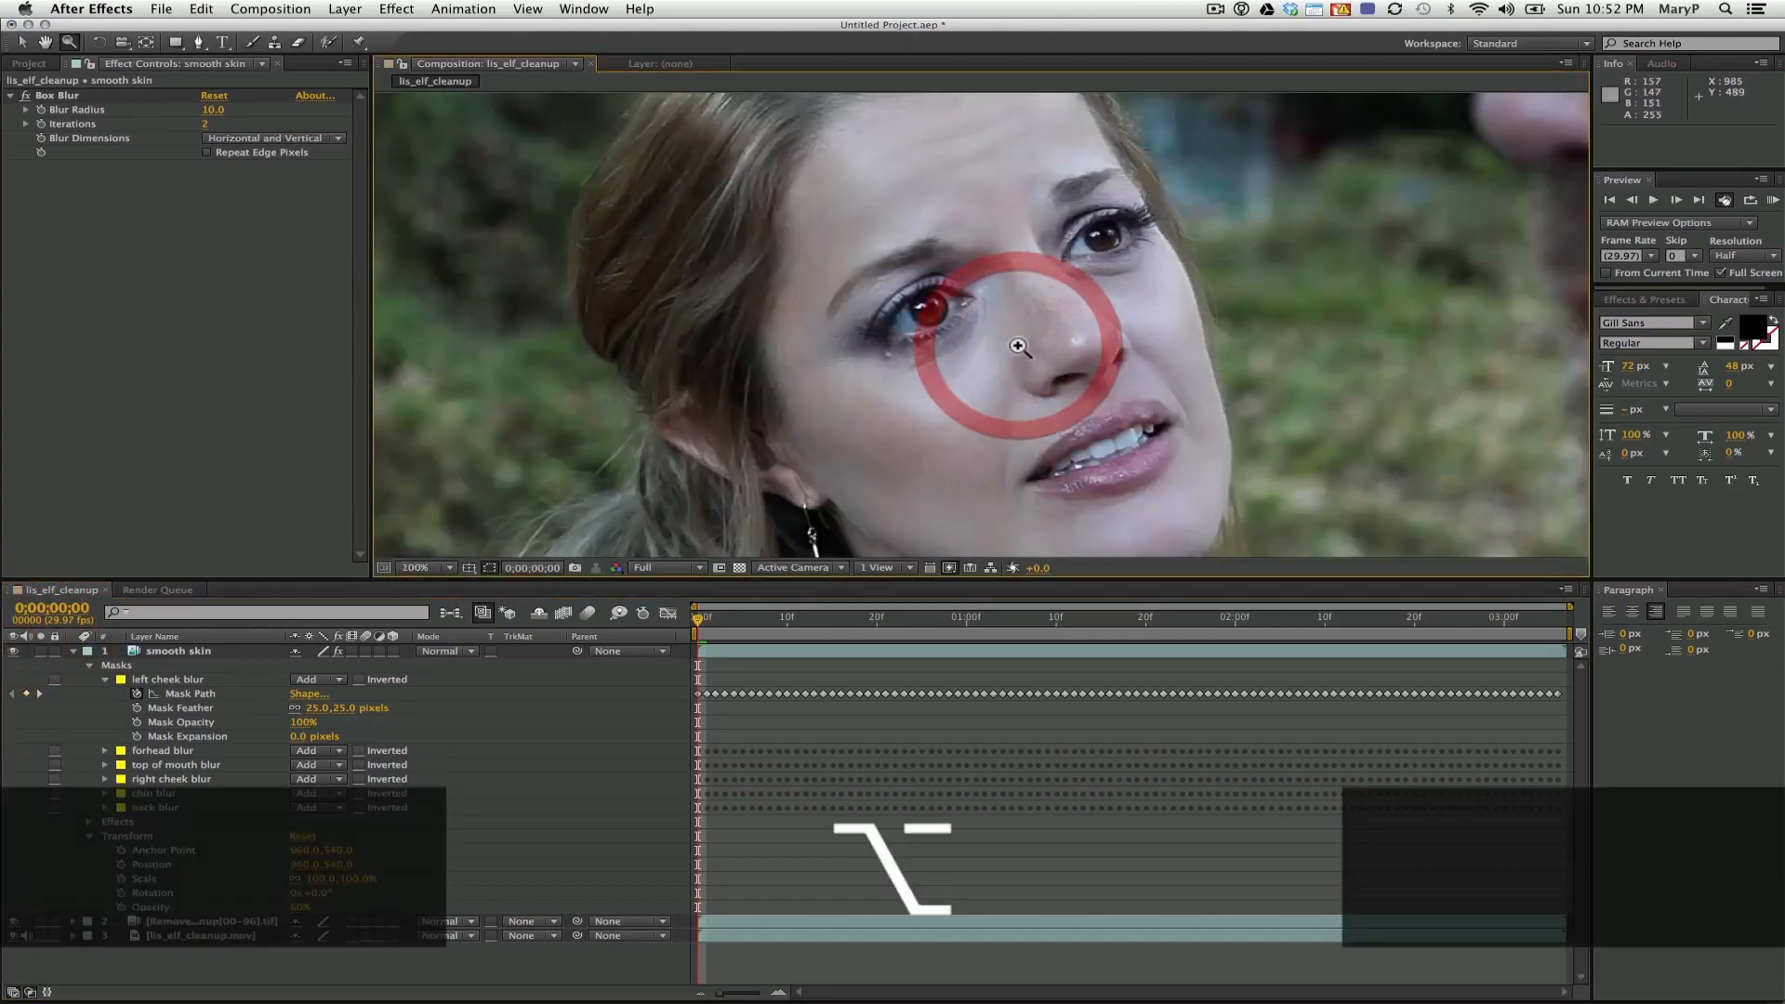
left_click(929, 379, "alt")
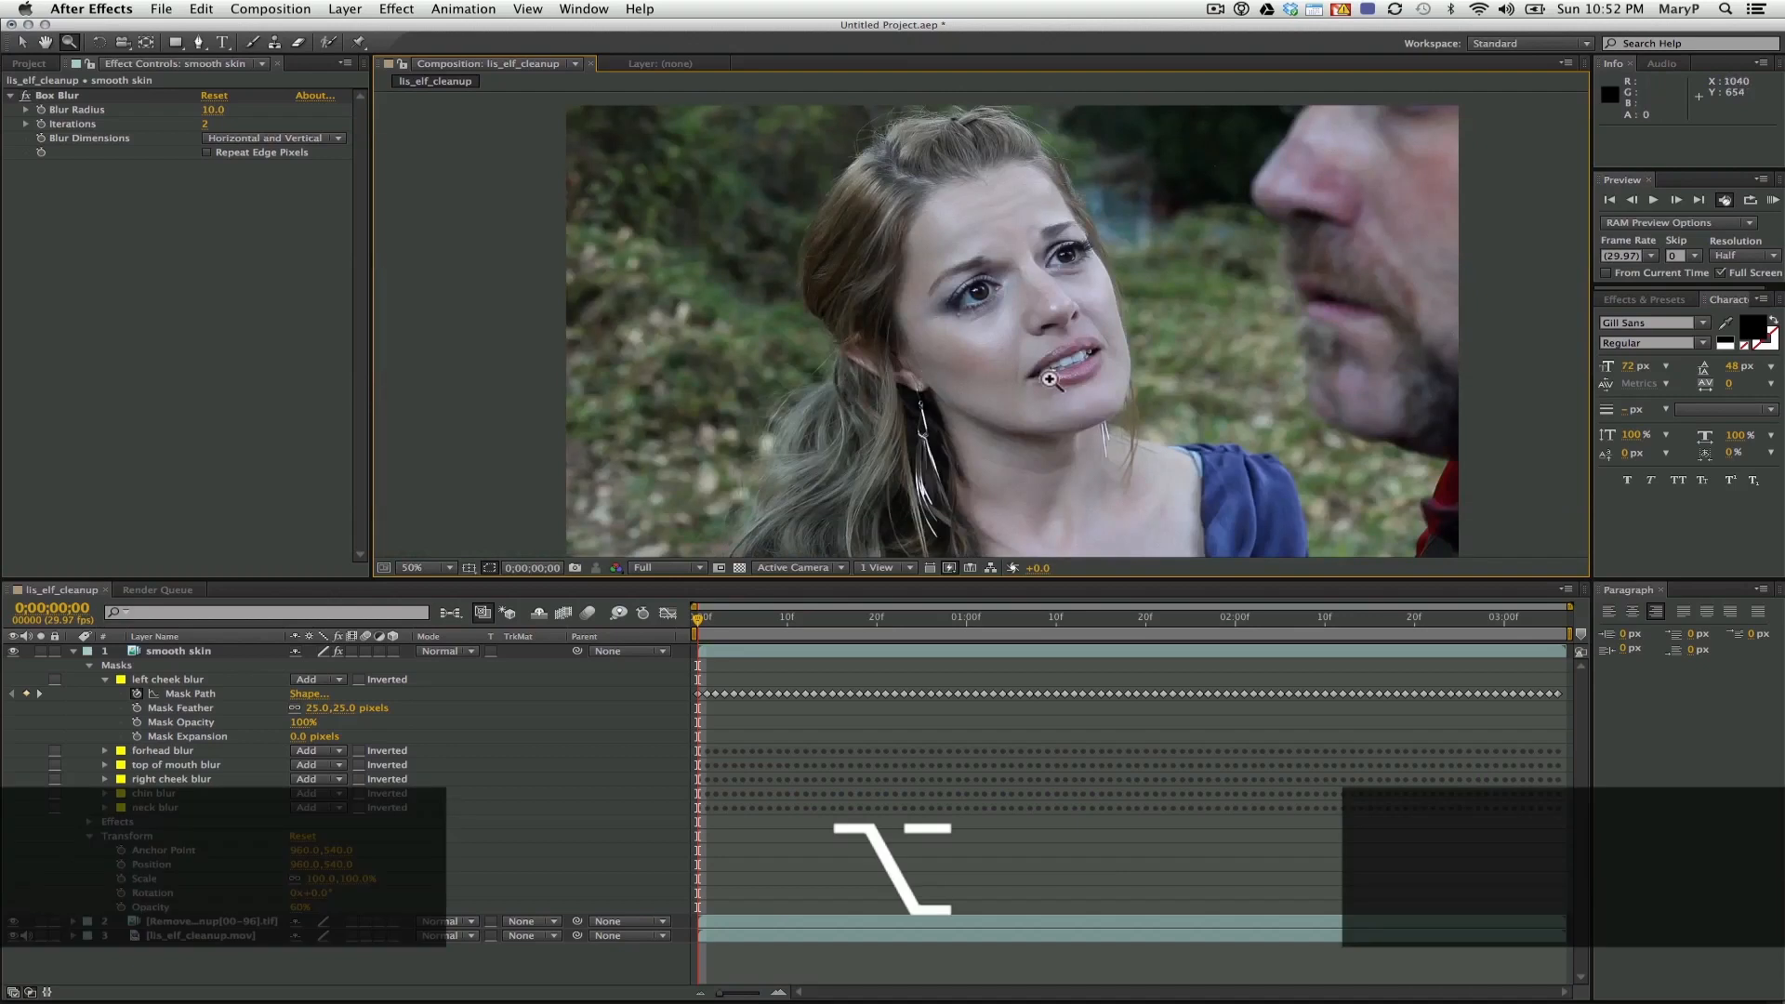
Place a hidden duplicate of the original lis_elf_cleanup.mov layer at the top of the layer stack
left_click(74, 651)
left_click(200, 679)
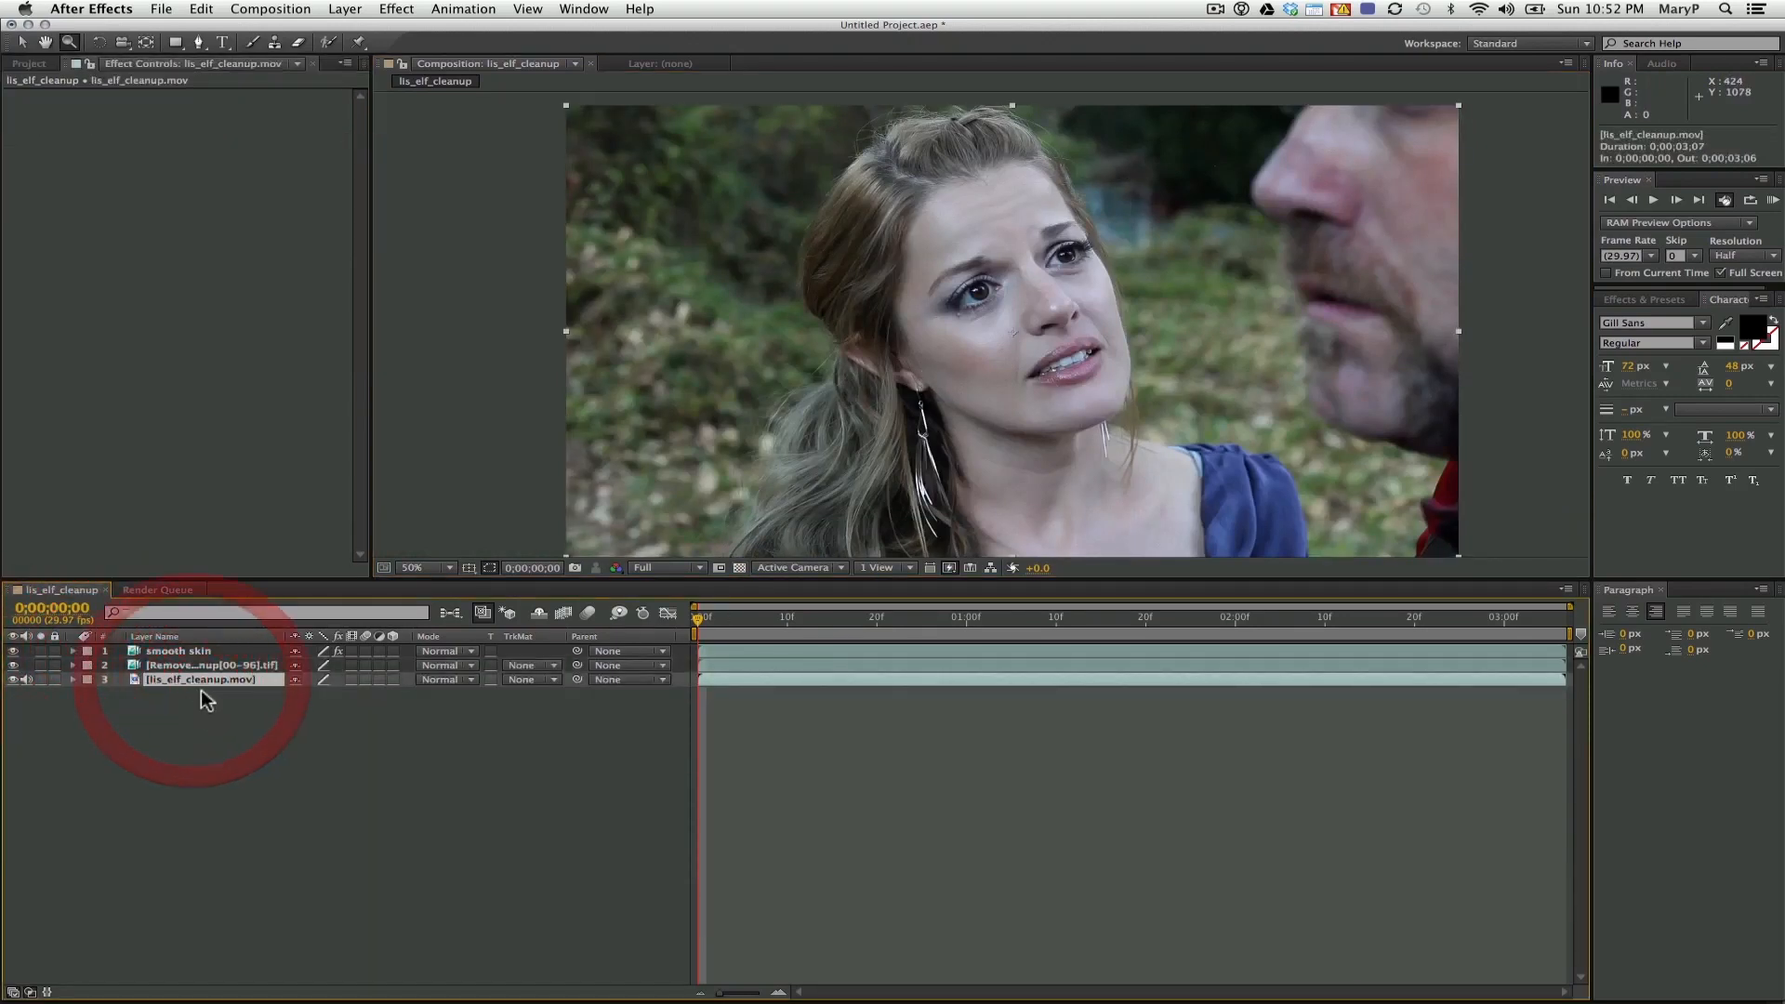
key("super+v")
left_click_drag(200, 679, 199, 650)
Play the composite and examine the eyes and surrounding skin at 200% zoom
left_click(1653, 200)
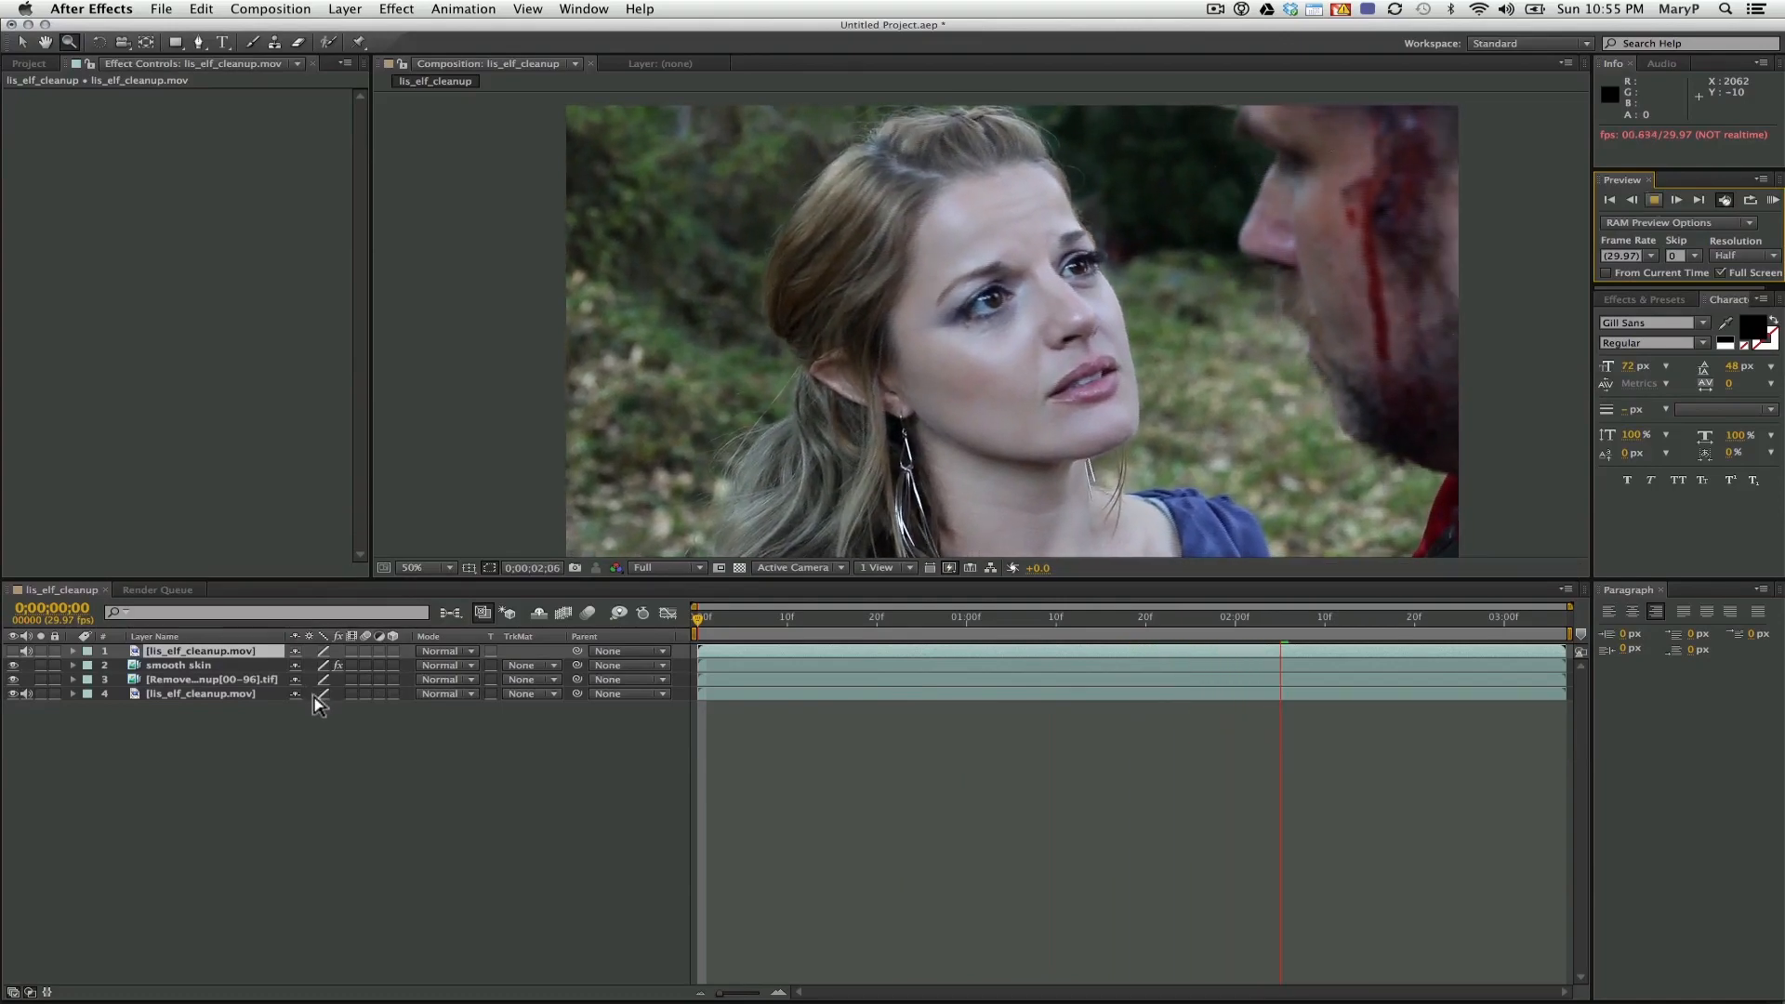
left_click(438, 378)
left_click(996, 359)
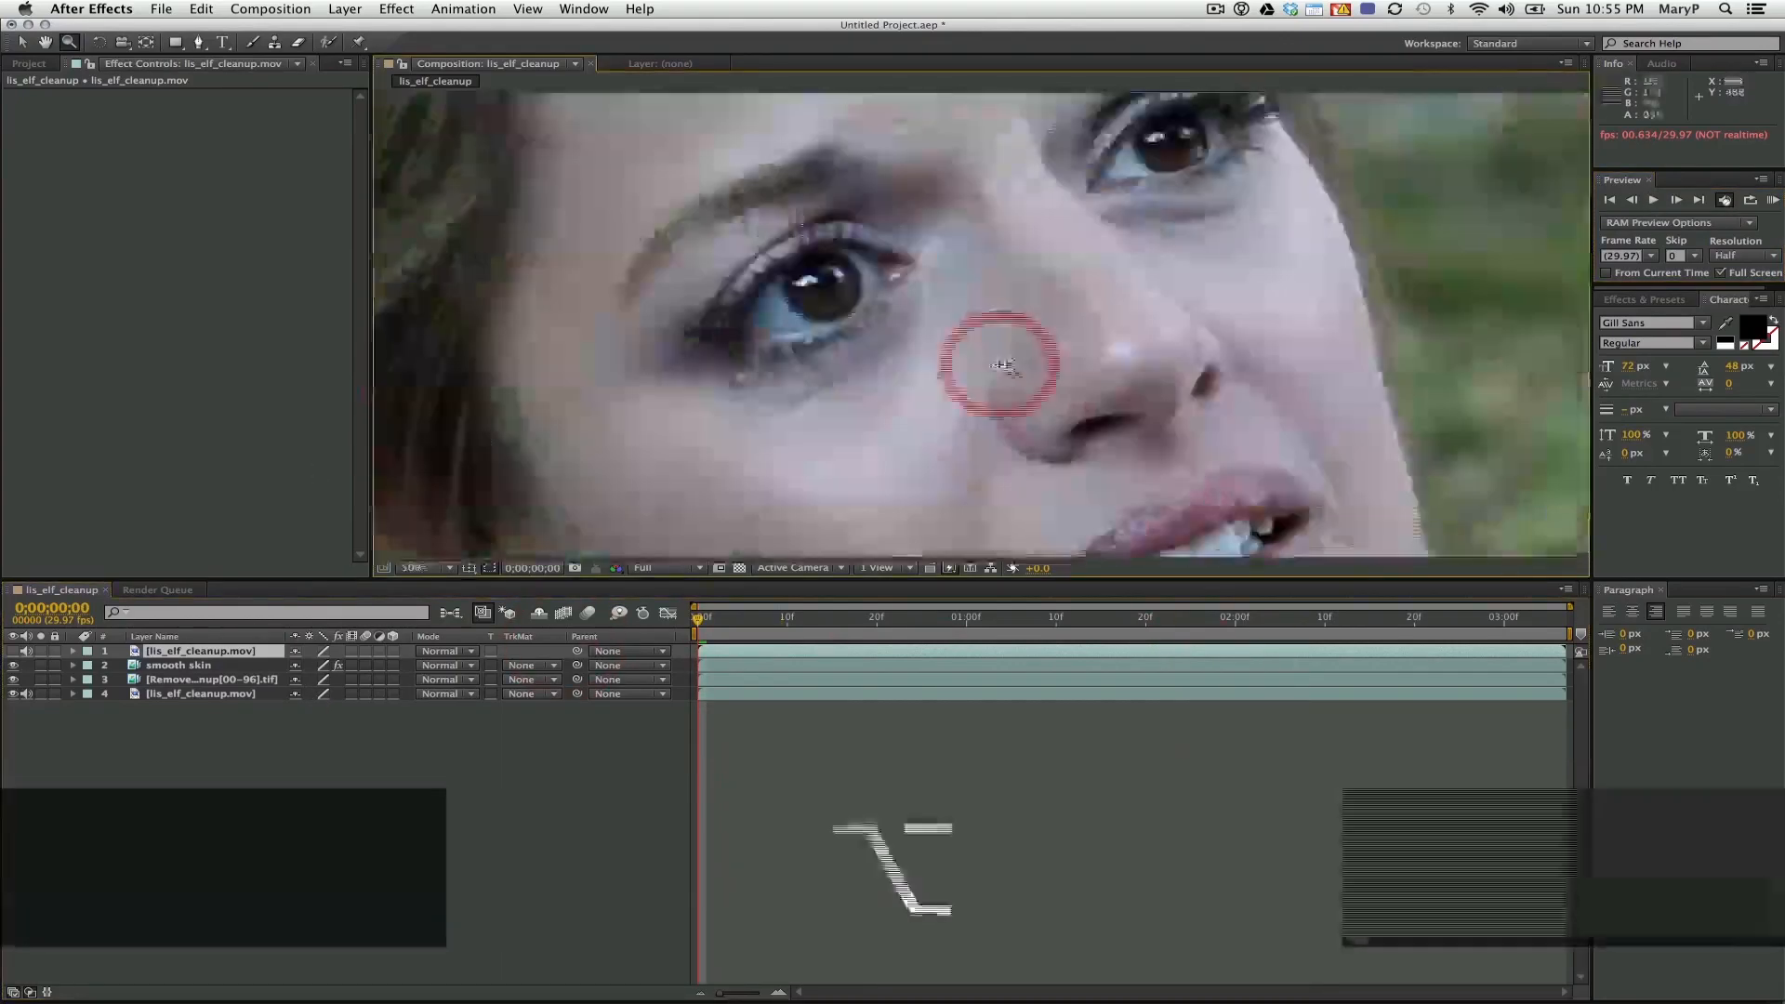
key("h")
left_click_drag(885, 322, 890, 378)
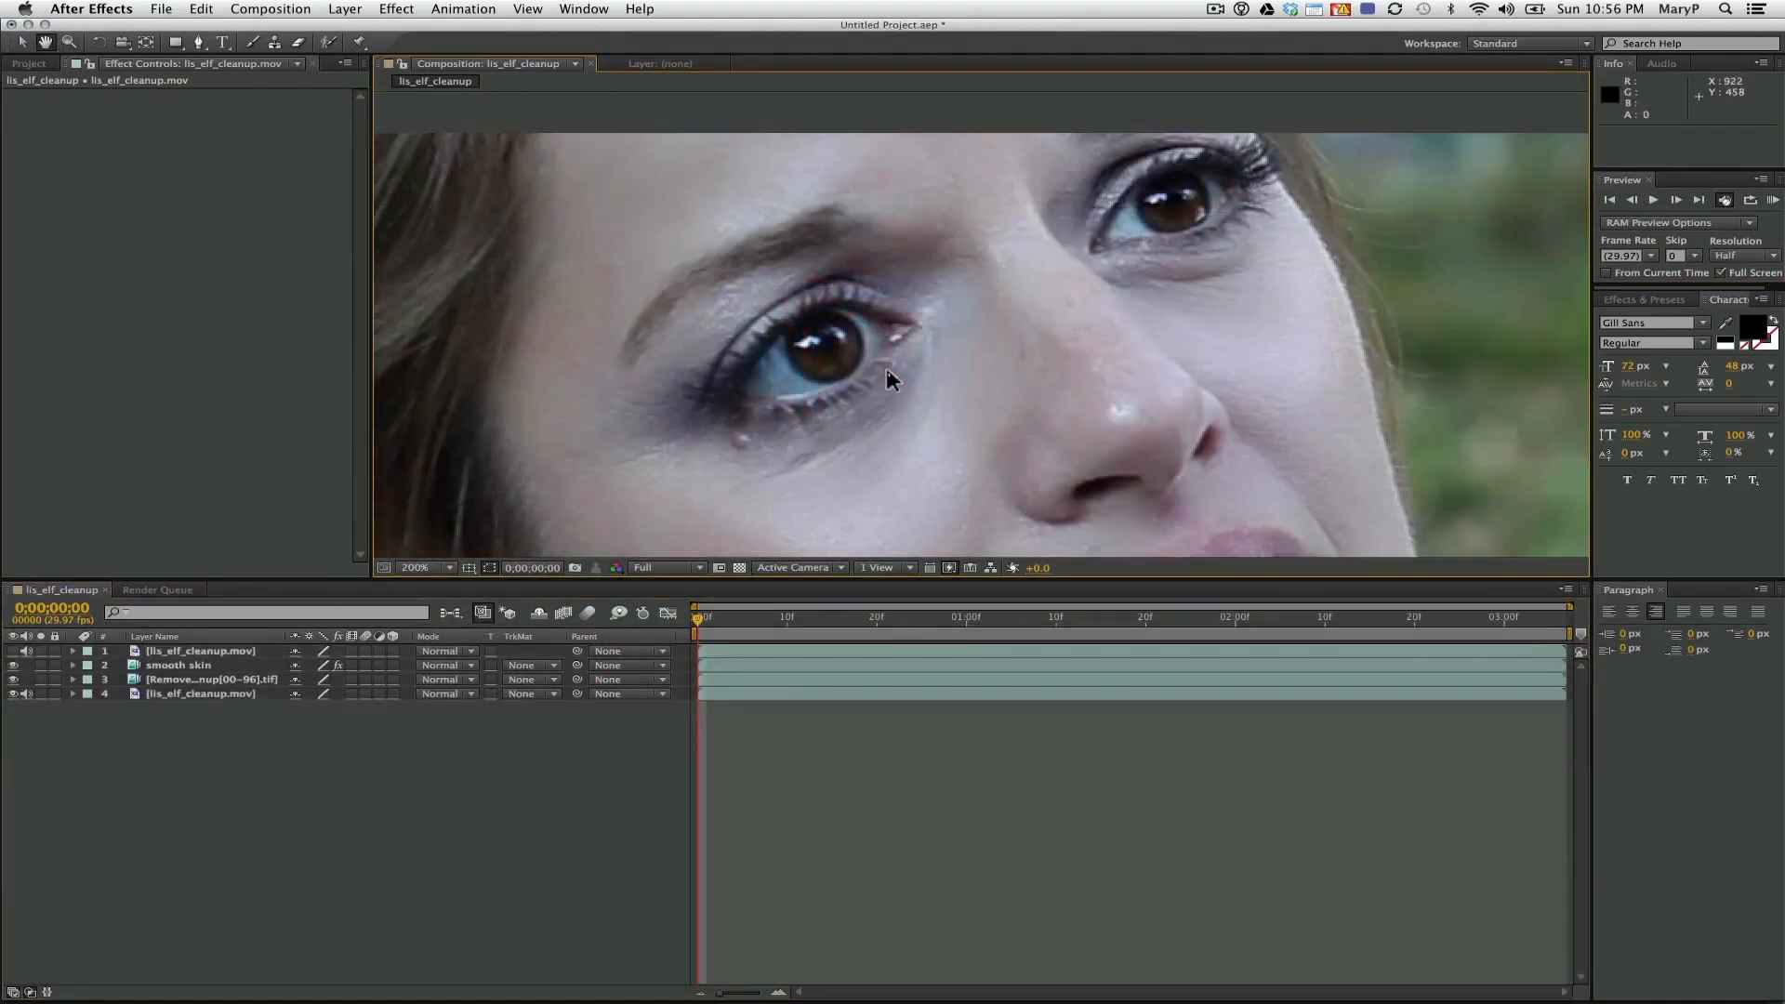
key("z")
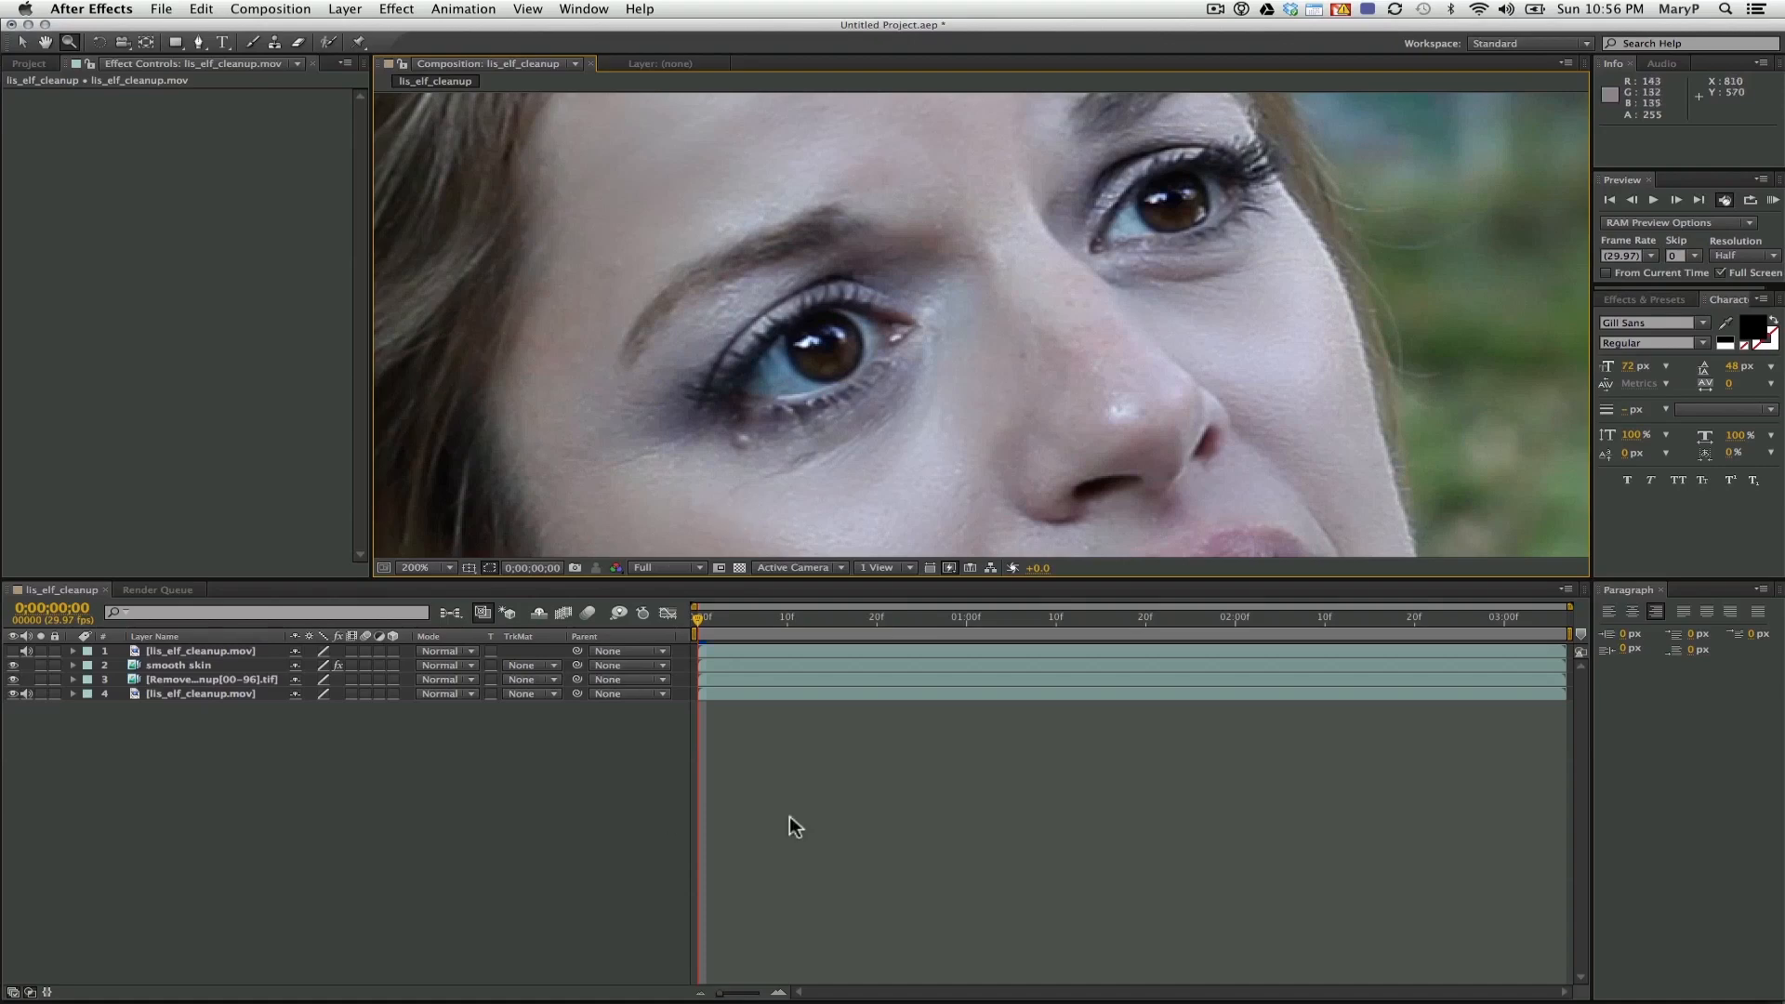
Switch to mocha Pro, deselect the right cheek blur layer and save the lis_elf_cleanup project
left_click(737, 984)
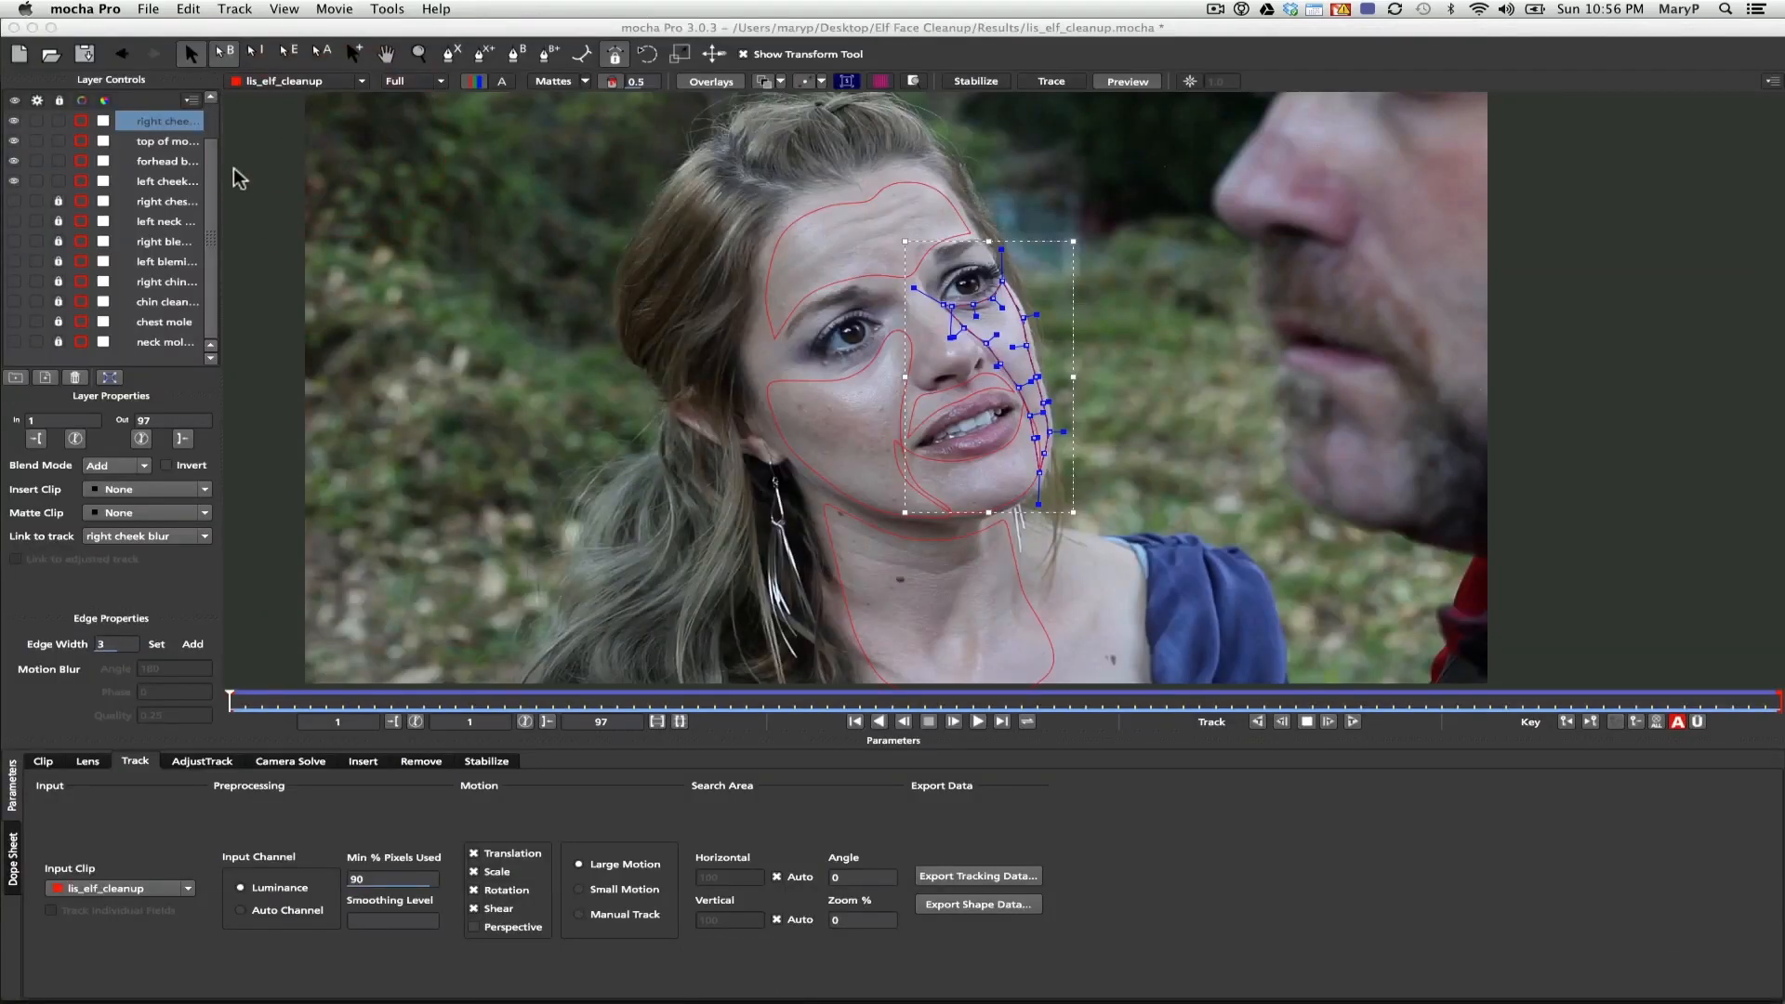
left_click(265, 176)
left_click(149, 10)
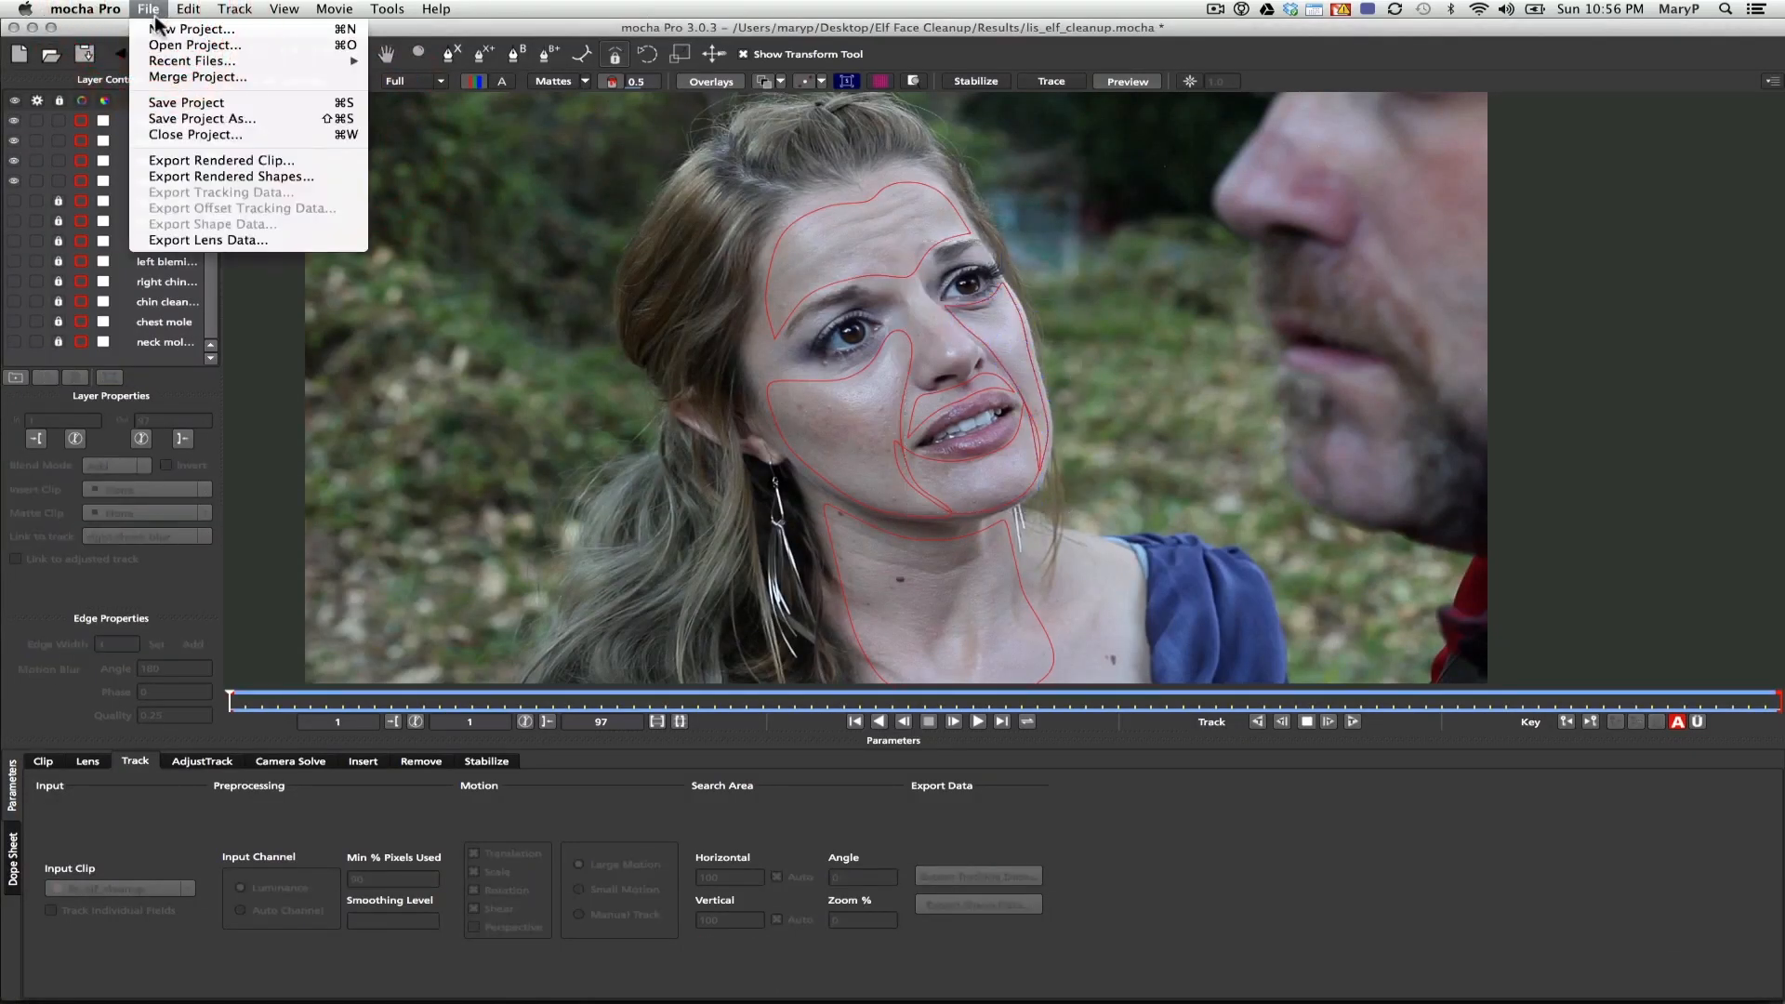
left_click(191, 102)
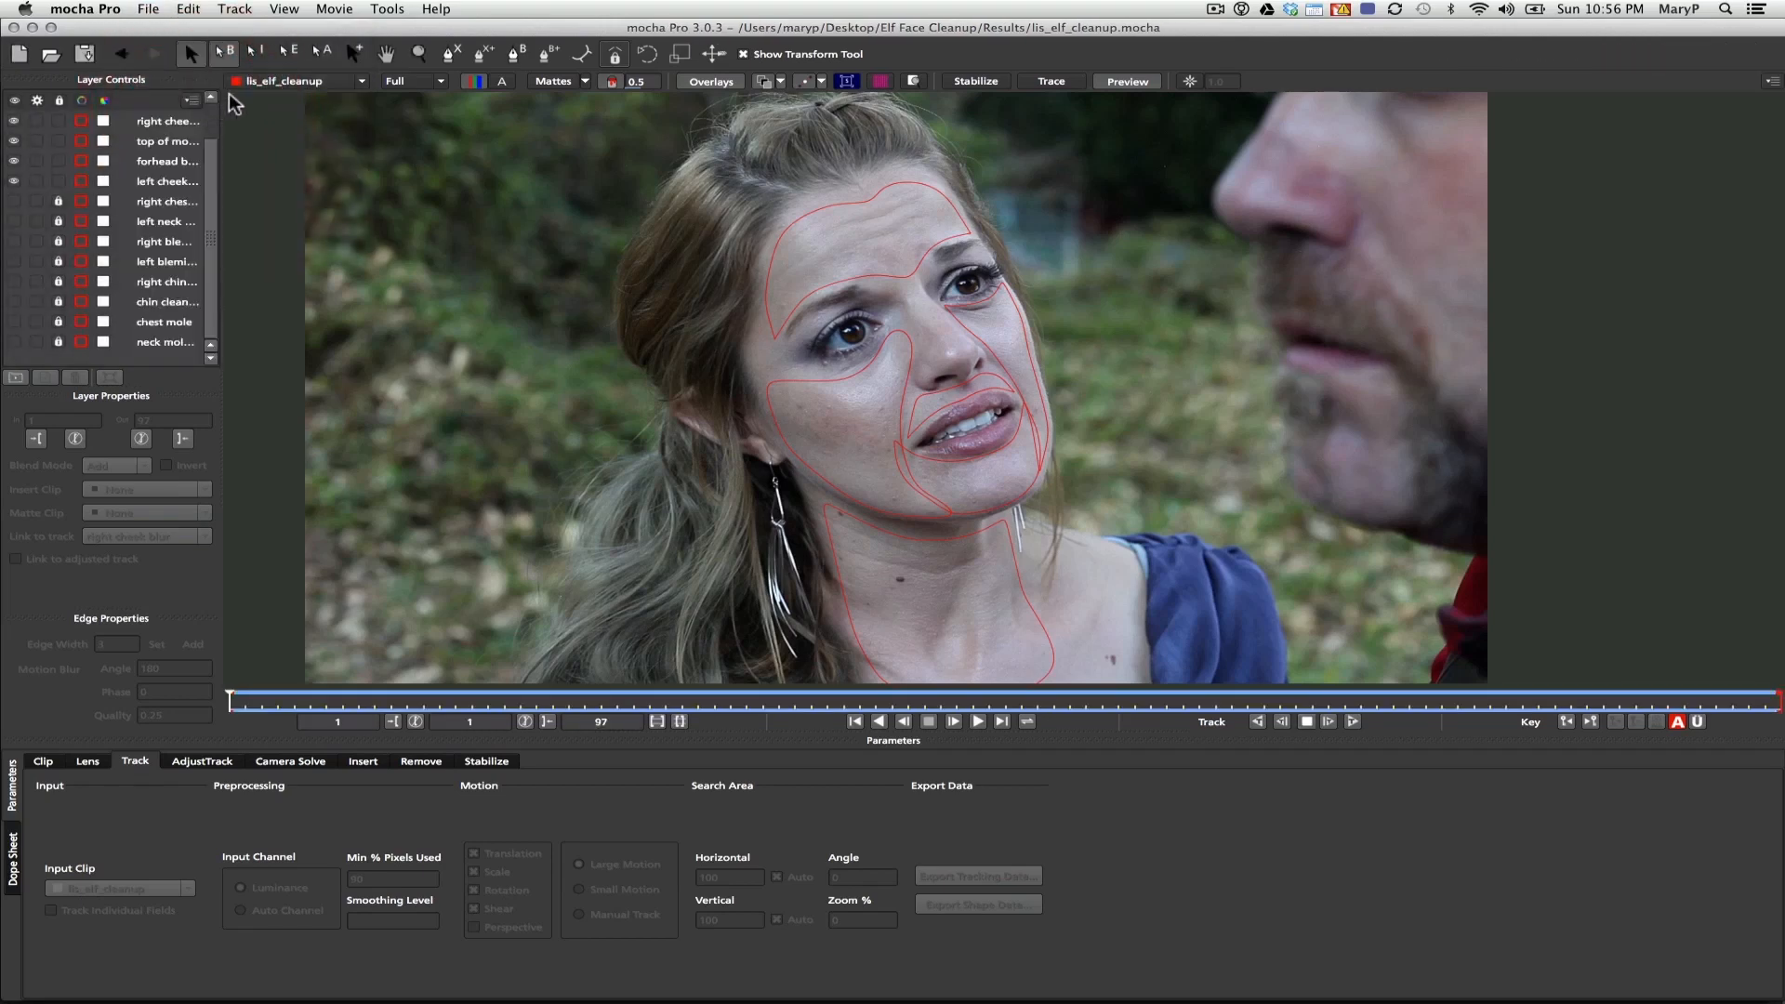
Draw a closed X-spline shape around the woman's left-hand eye on the first frame, following the lid edges
left_click(419, 53)
left_click_drag(936, 310, 967, 282)
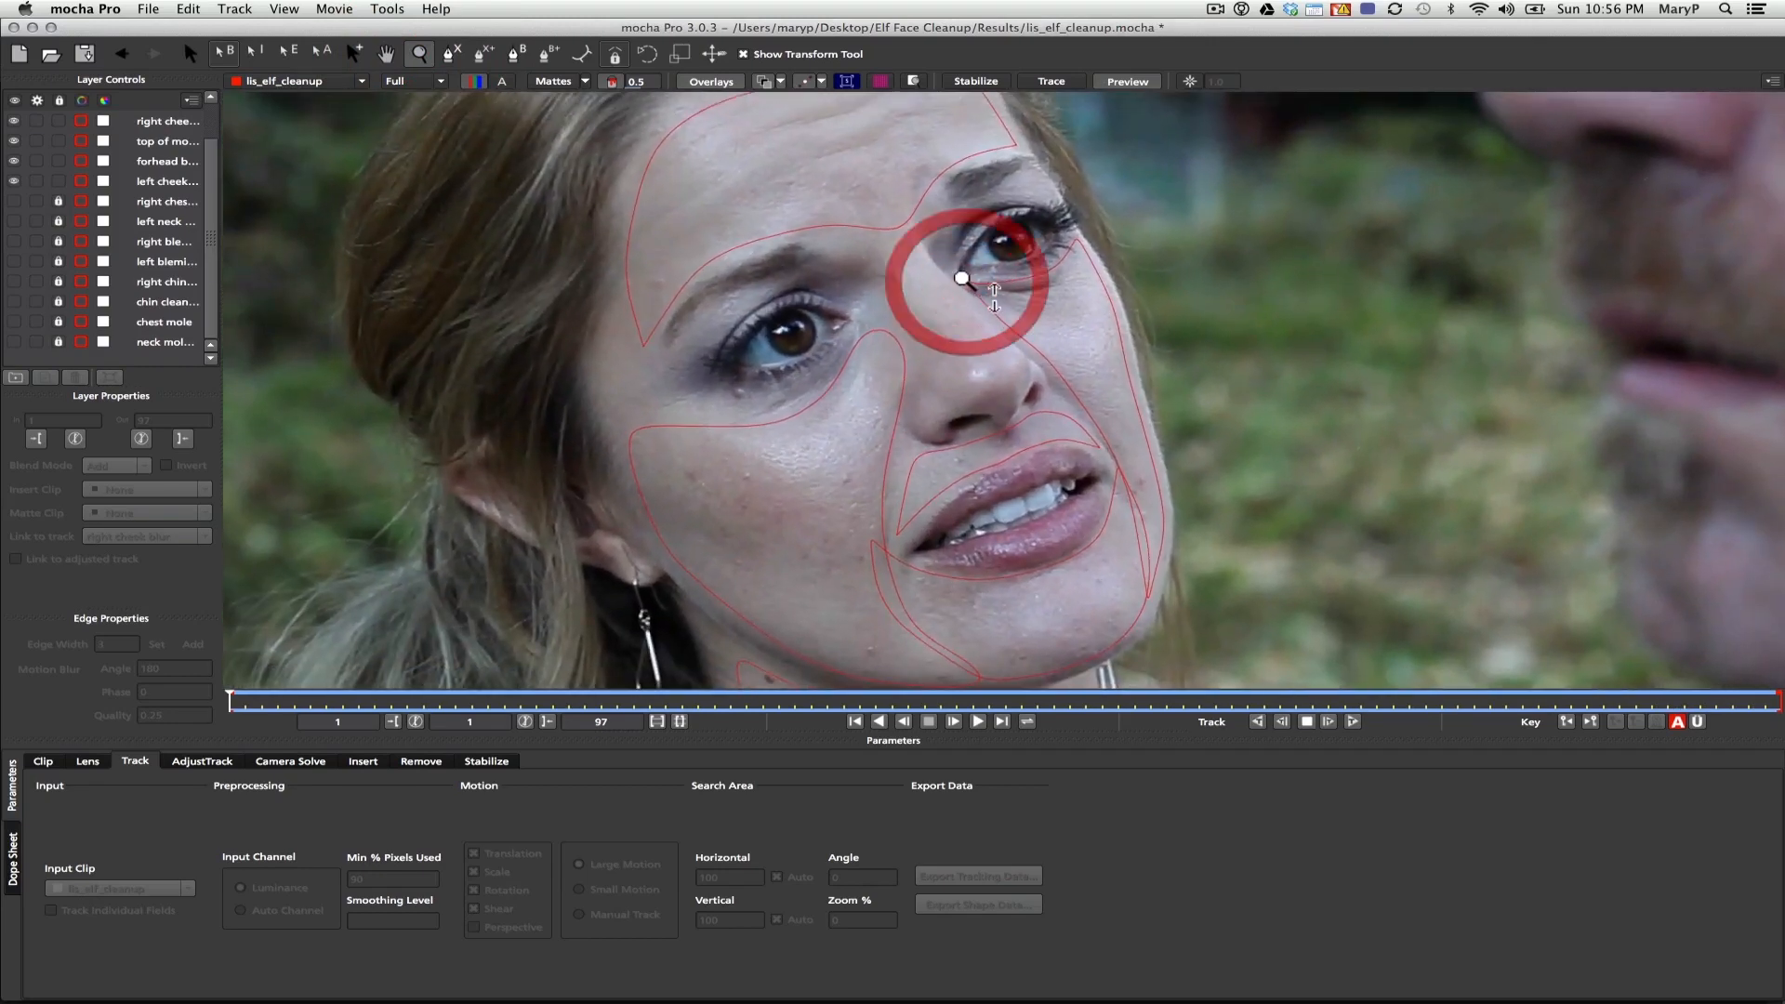
left_click(451, 53)
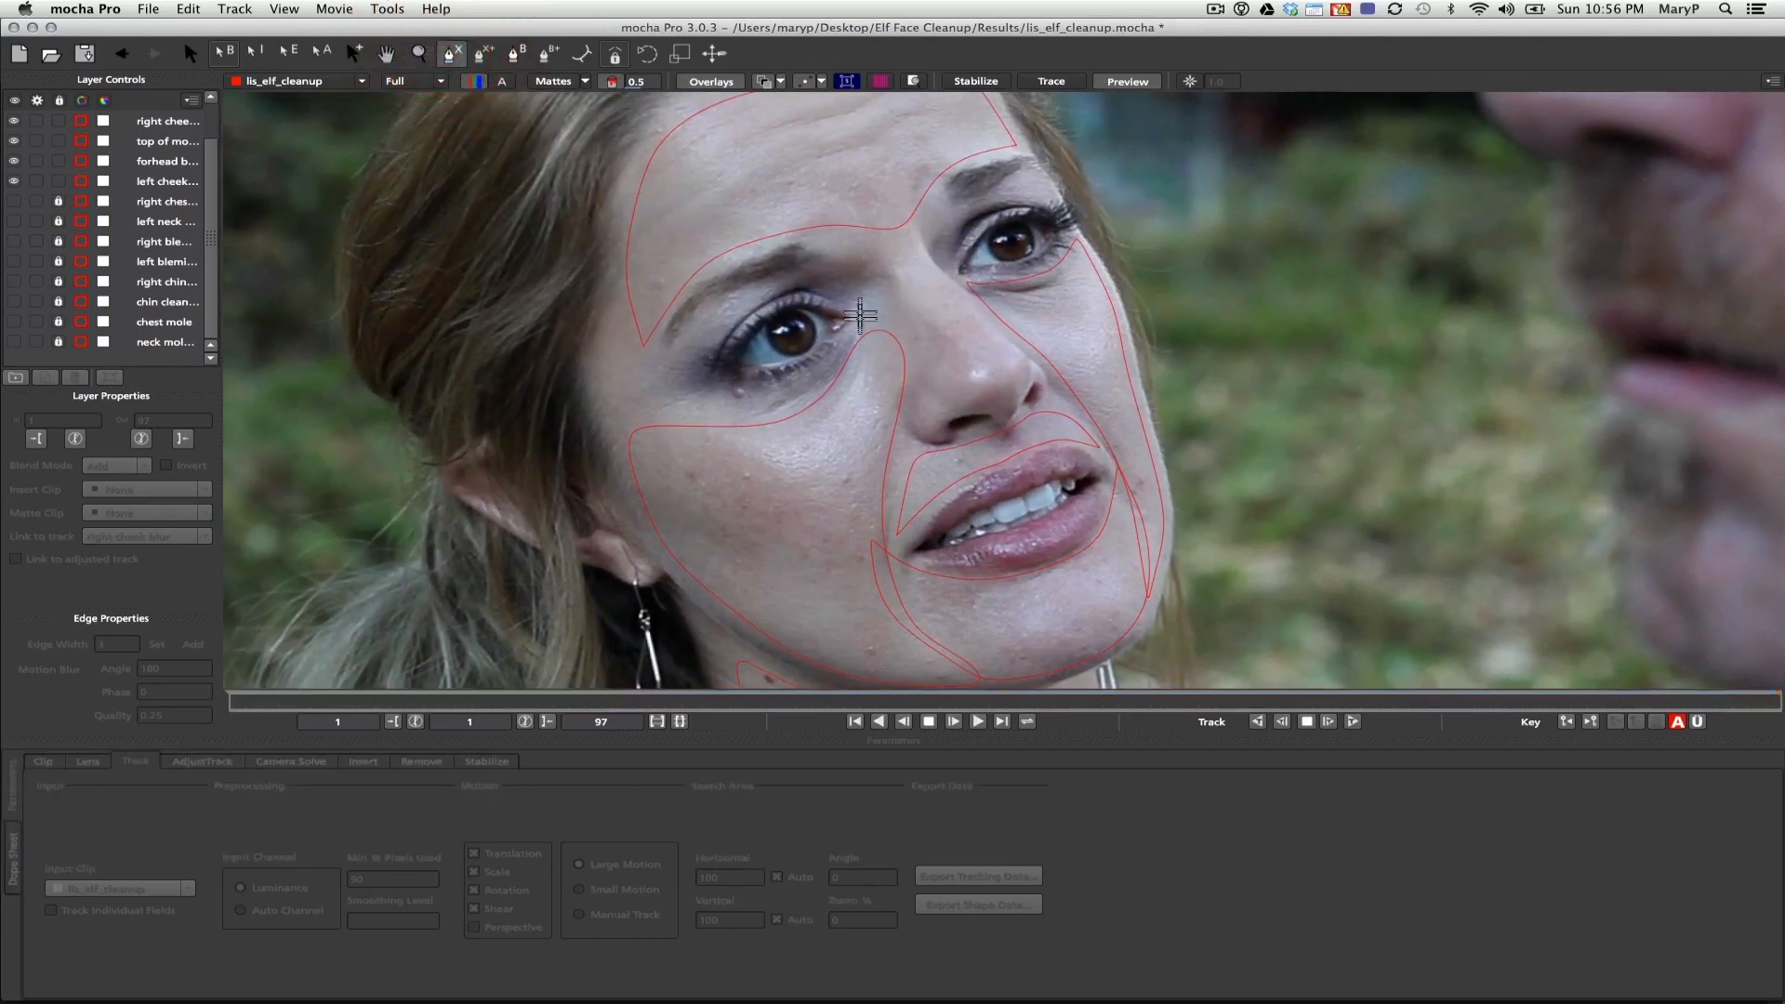
left_click(849, 321)
left_click(817, 305)
left_click(792, 300)
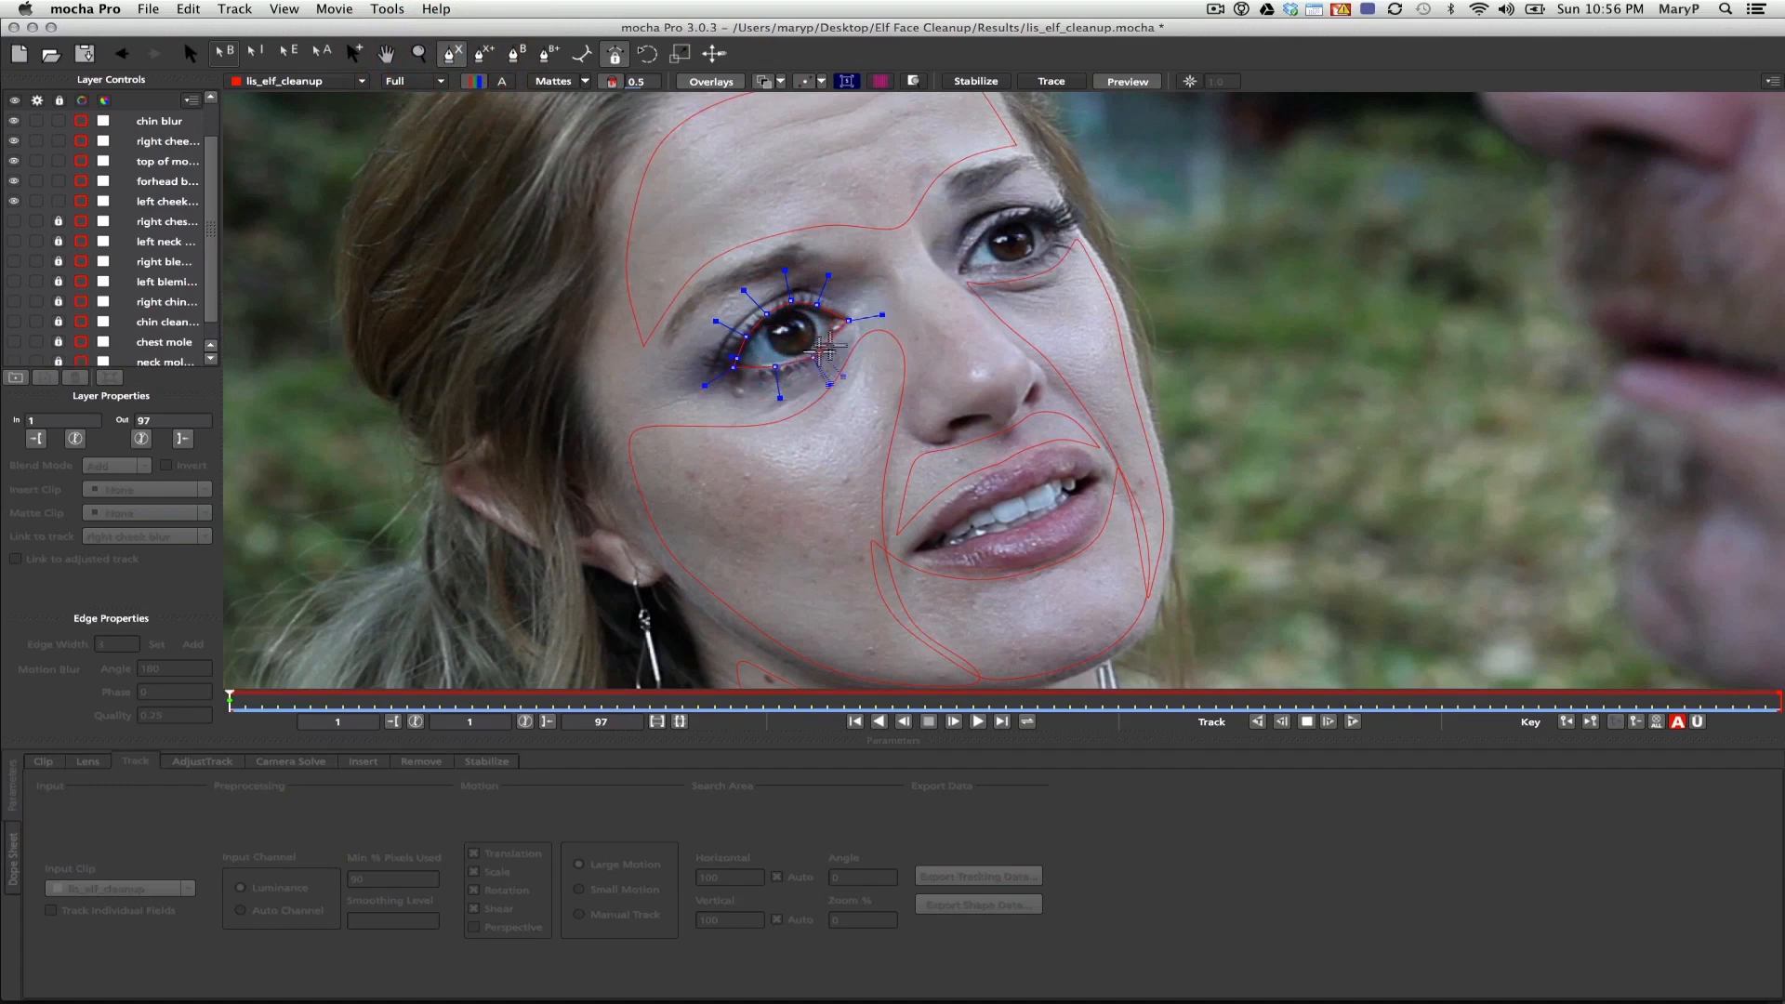
right_click(847, 319)
Name the new layer left eye and track it forward into the blink
double_click(153, 120)
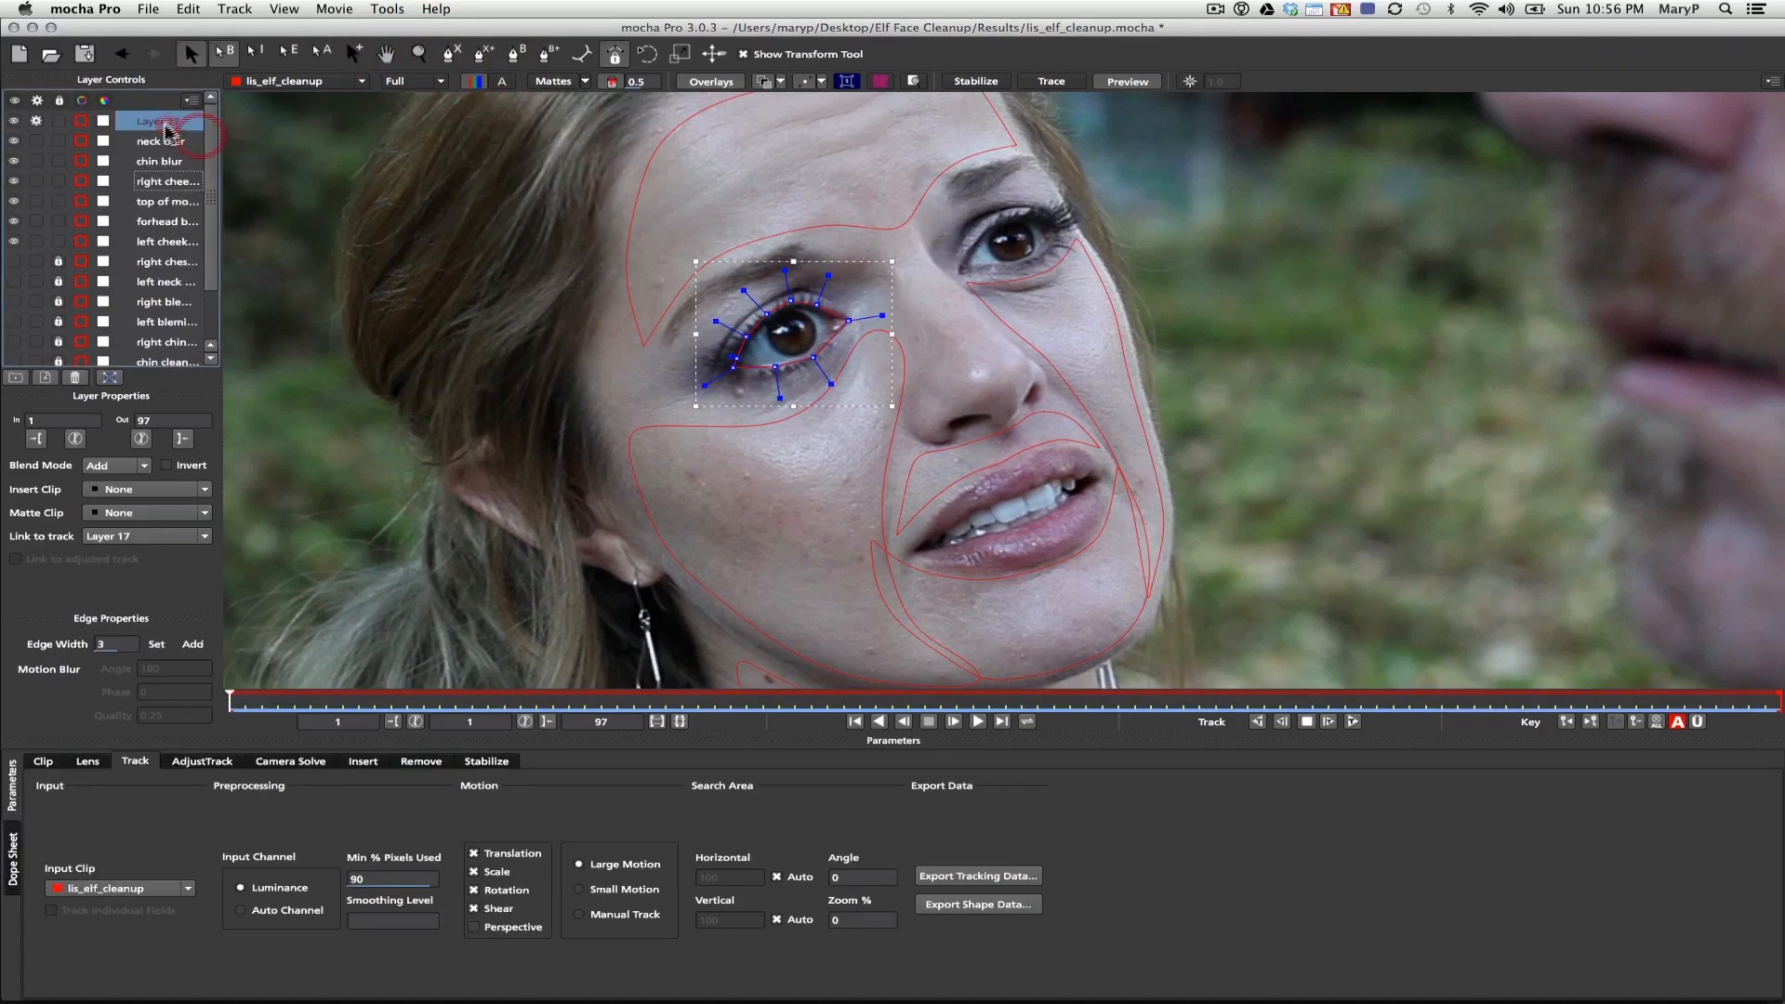
type("left eye")
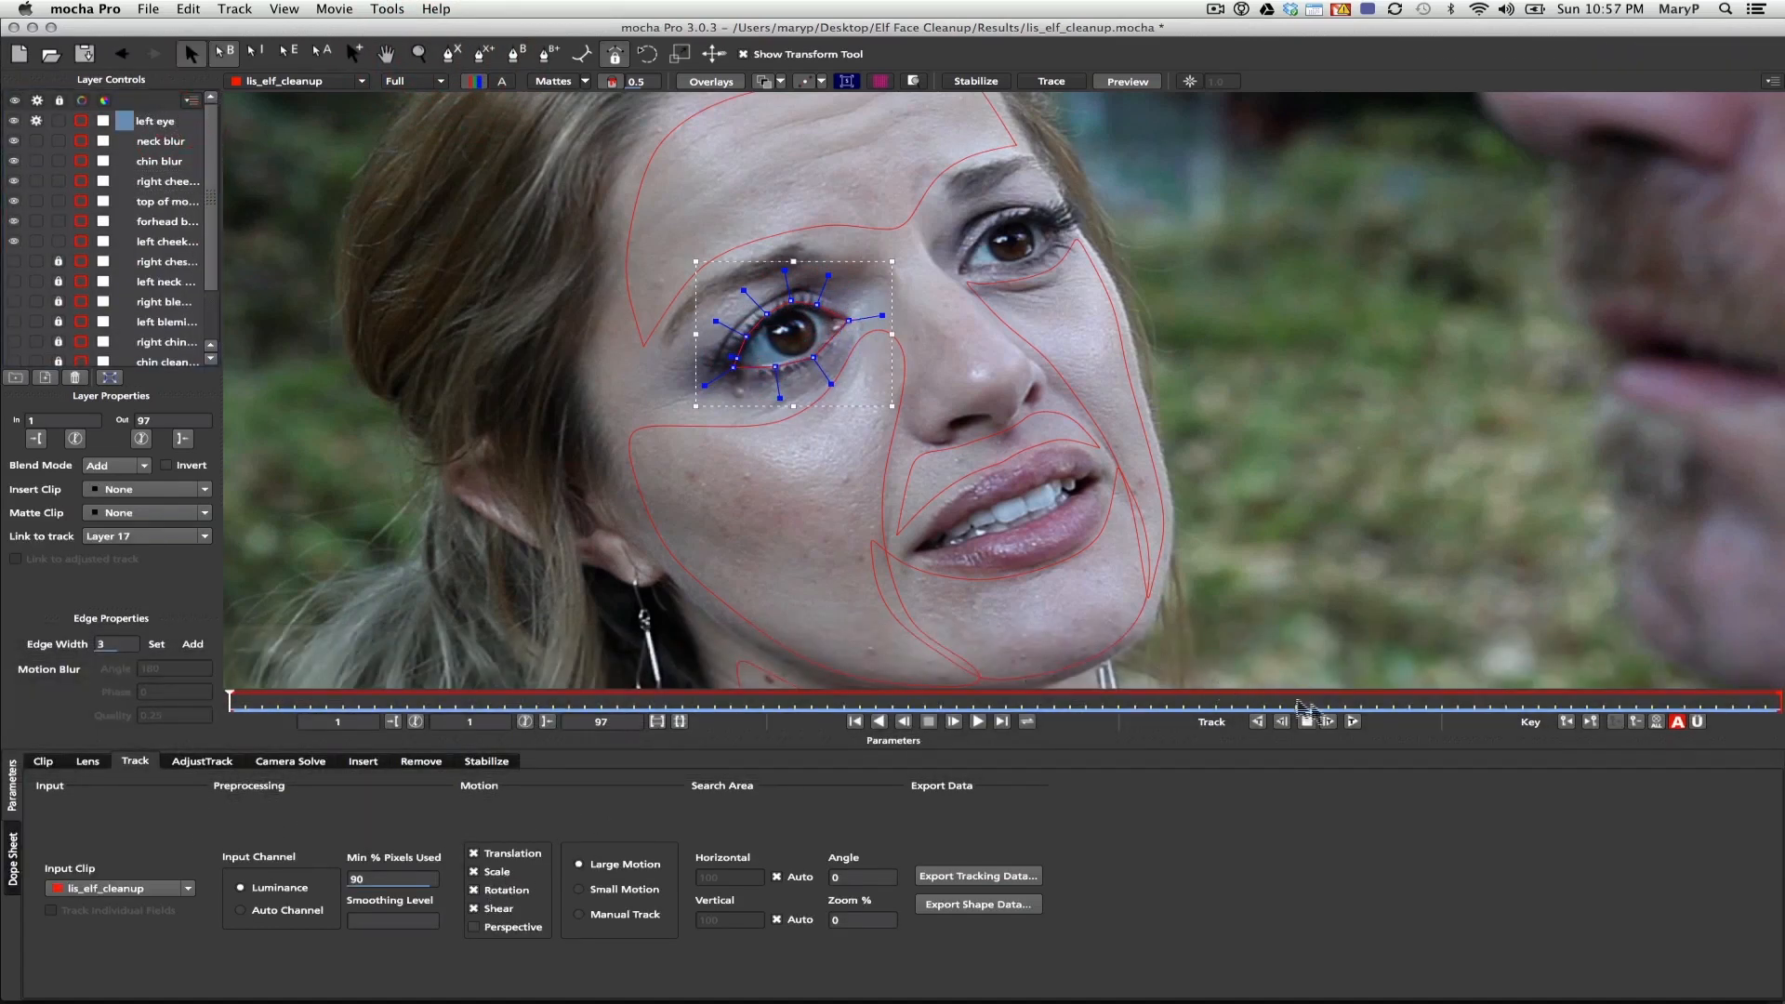
key("Return")
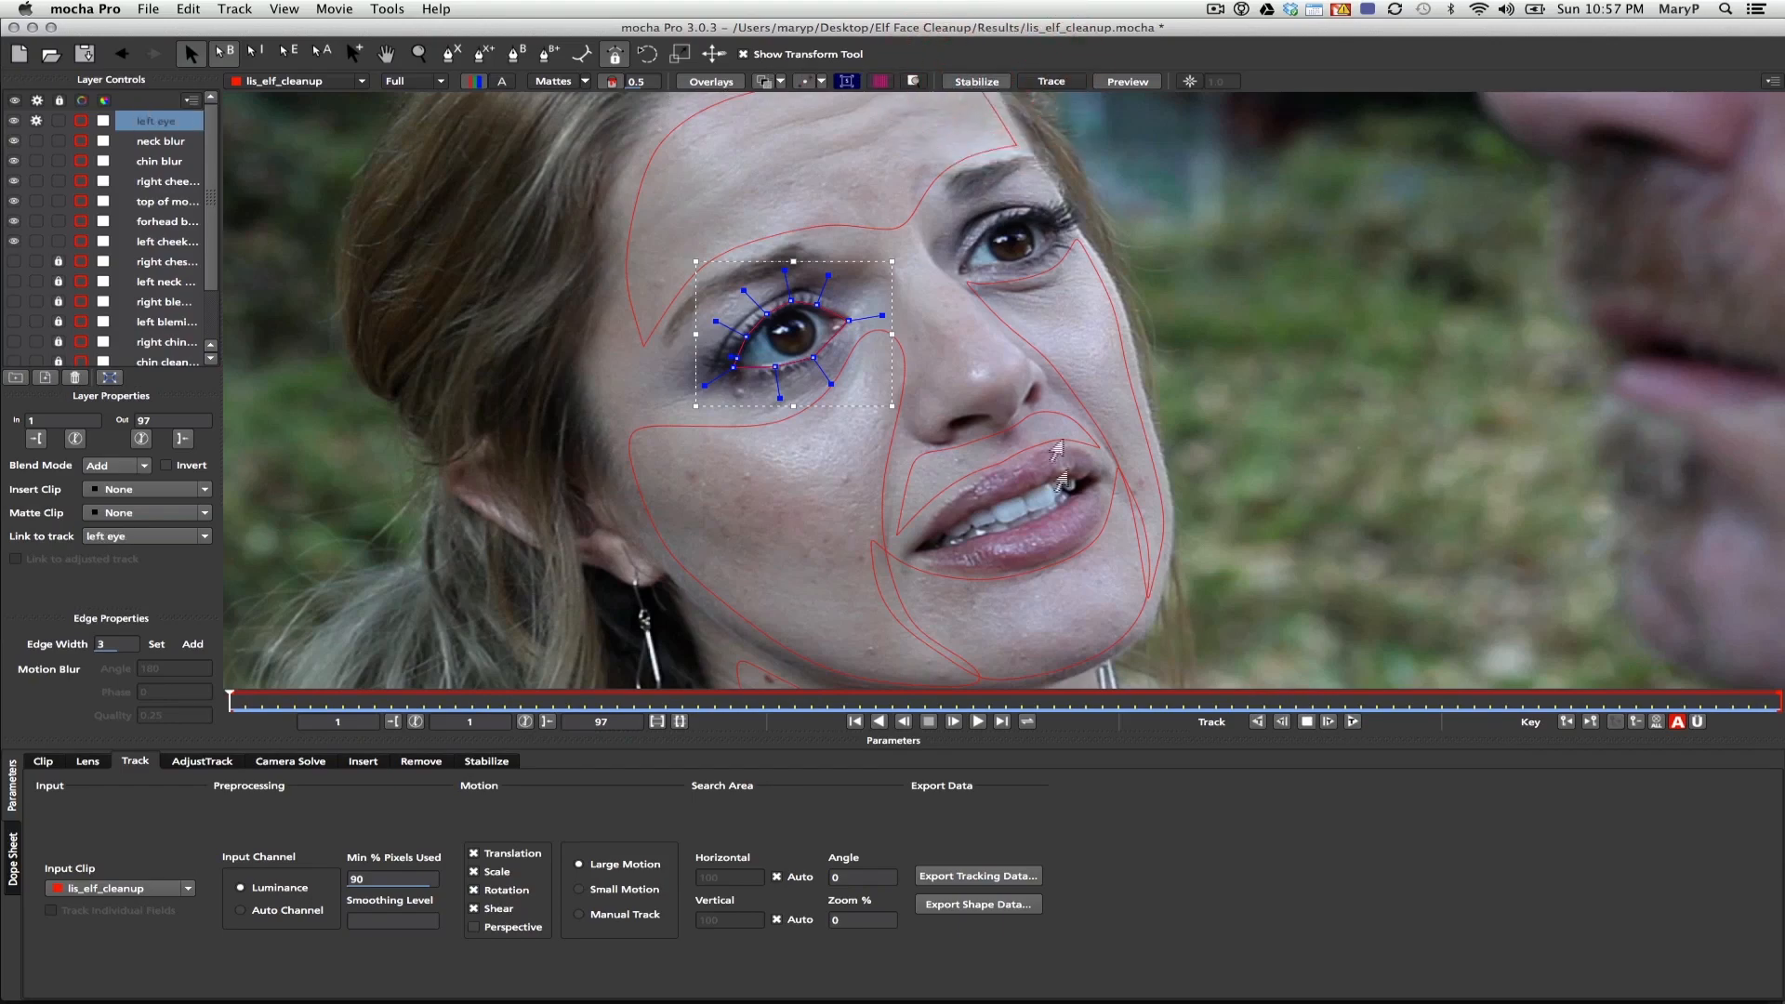
left_click(1353, 722)
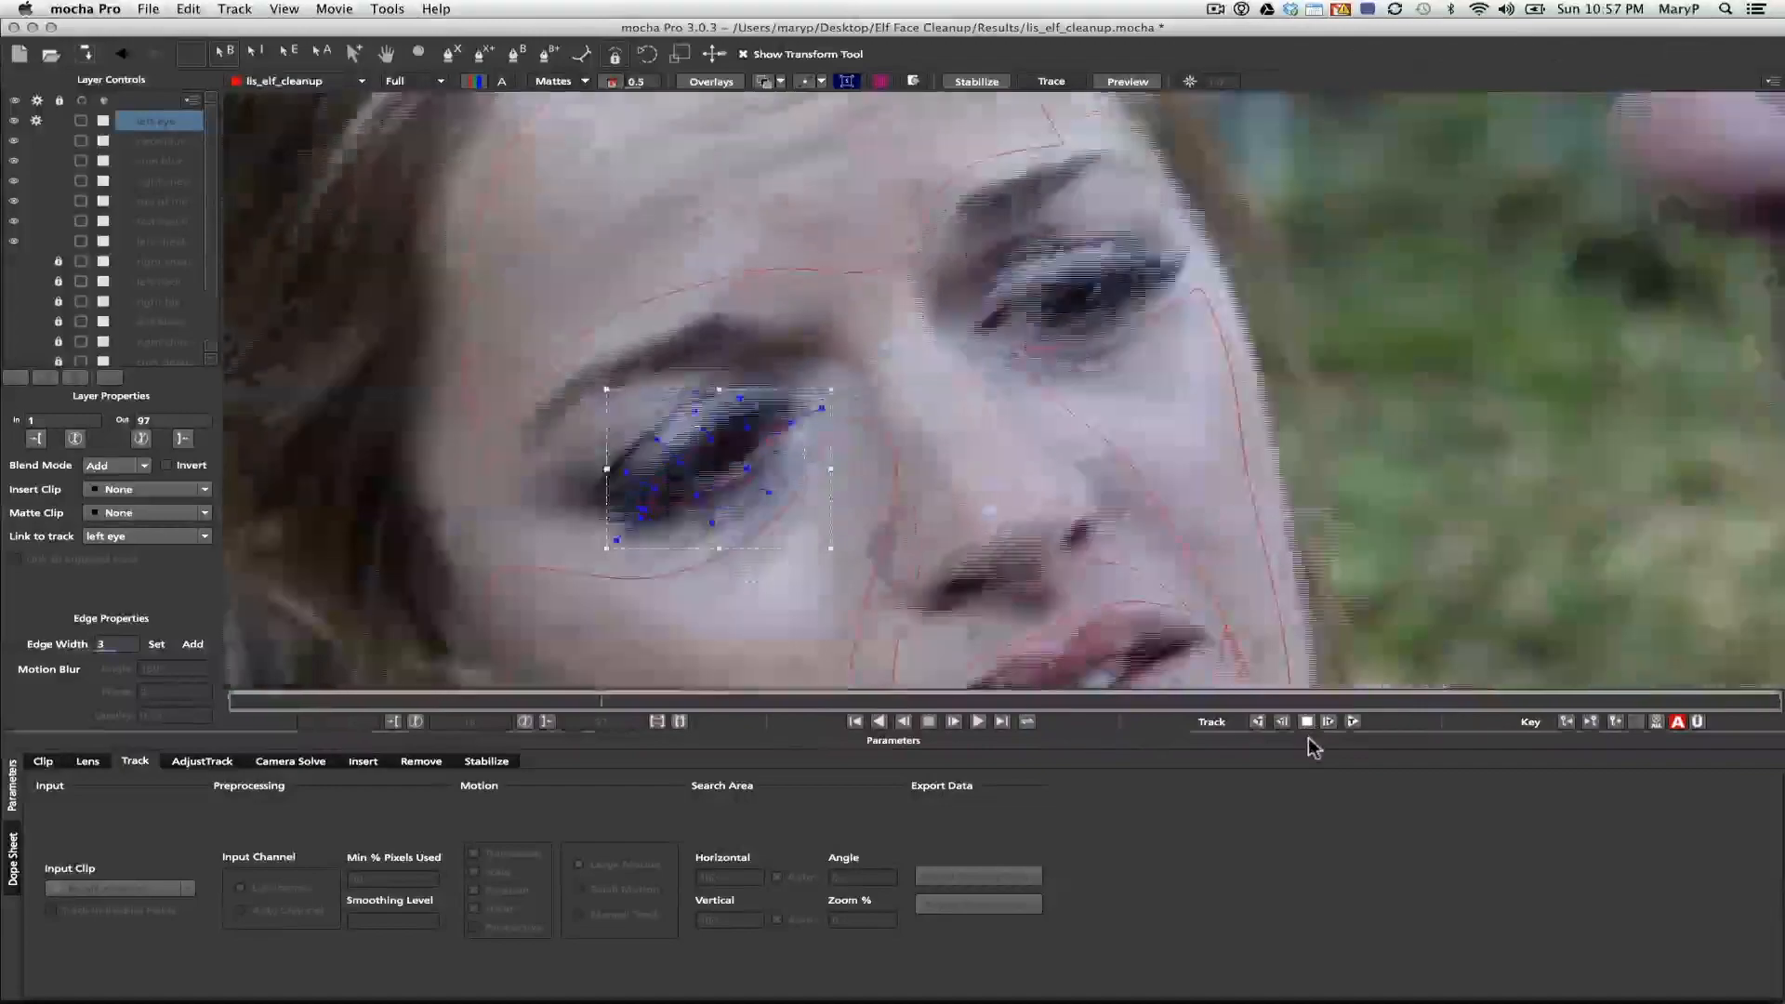
left_click(1308, 722)
Refit the left eye shape to the lids after the blink and continue tracking it to frame 97
left_click_drag(958, 707, 648, 710)
left_click_drag(795, 341, 802, 316)
left_click_drag(720, 327, 718, 307)
left_click(1353, 722)
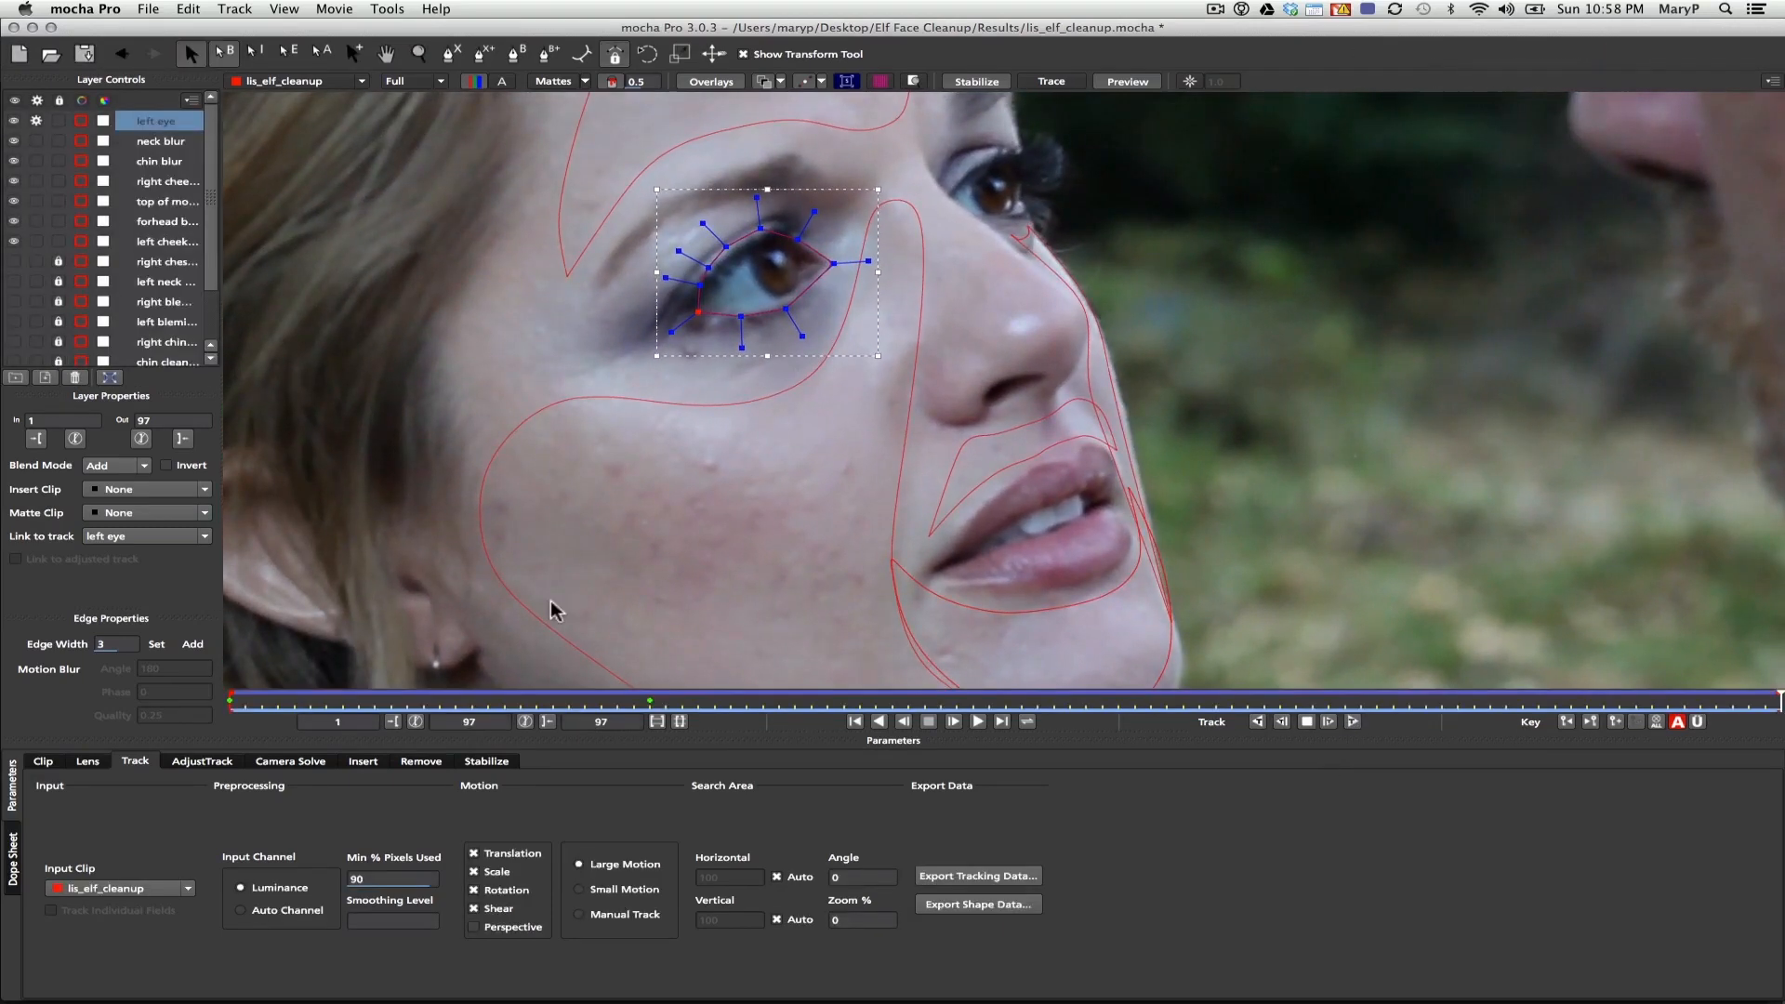
Lock the left eye layer and draw a closed X-spline around the other eye on the first frame
mouse_move(233, 700)
left_mouse_down()
mouse_move(338, 699)
mouse_move(216, 699)
left_mouse_up()
left_click(58, 121)
left_click(451, 53)
left_click(958, 288)
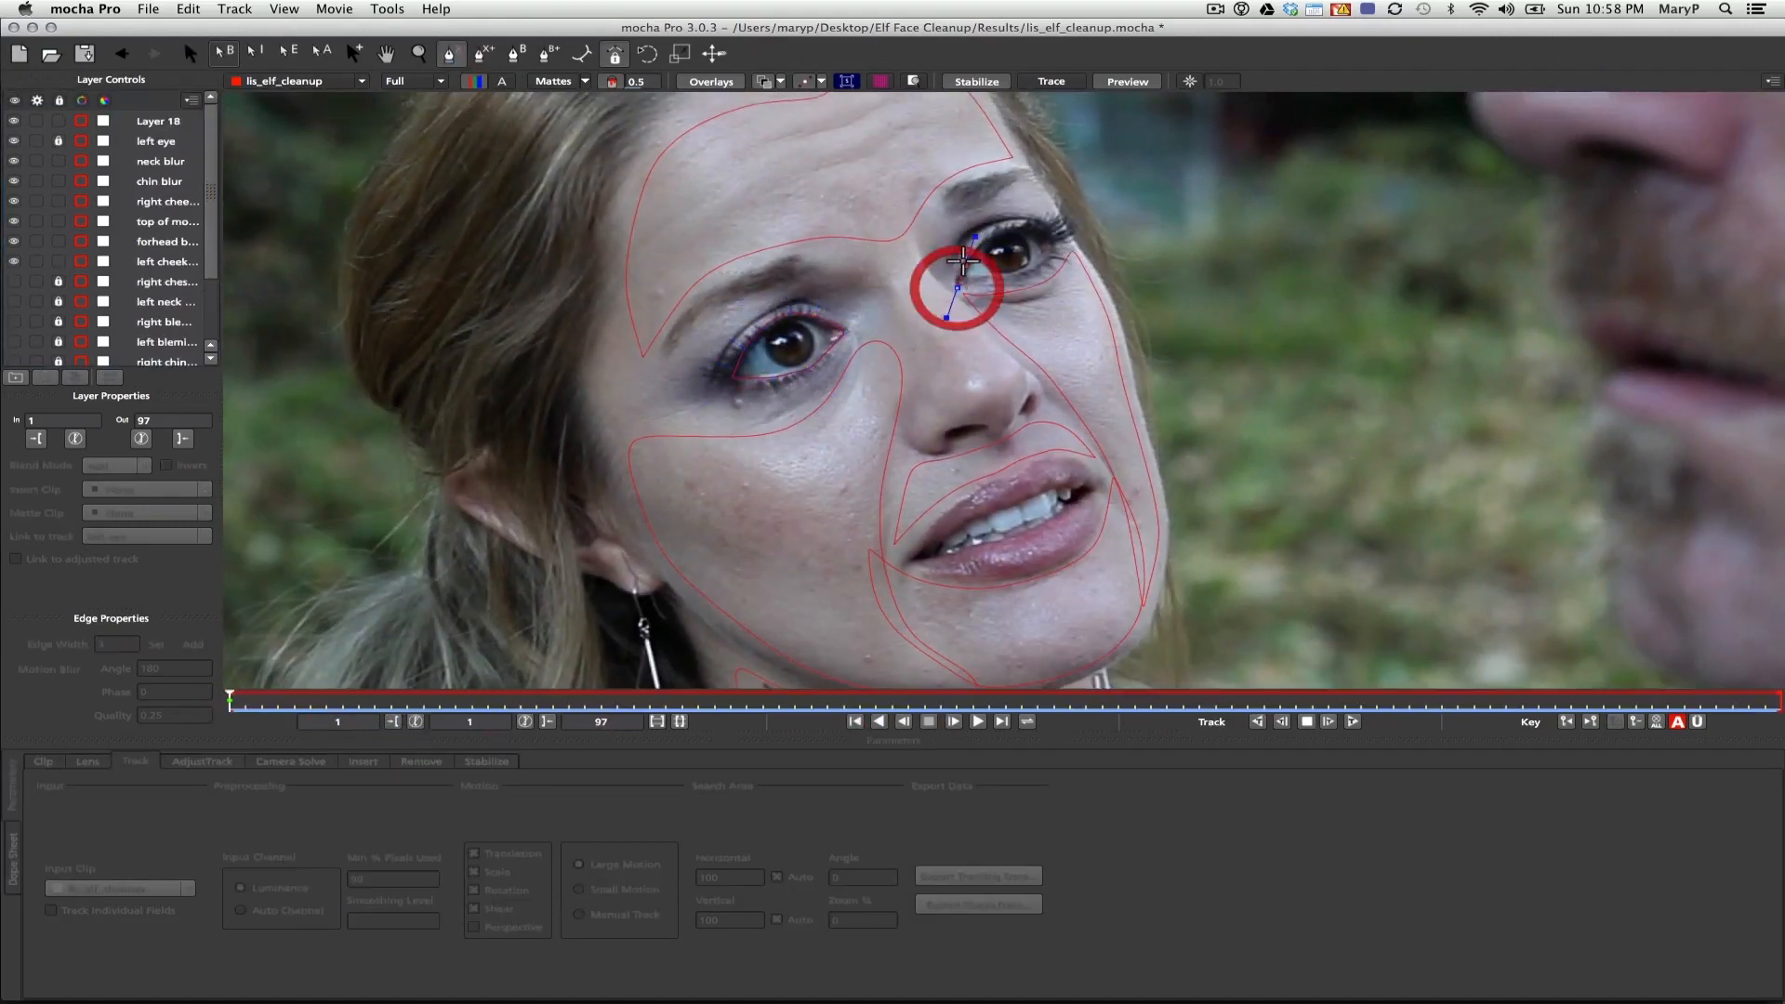
right_click(995, 287)
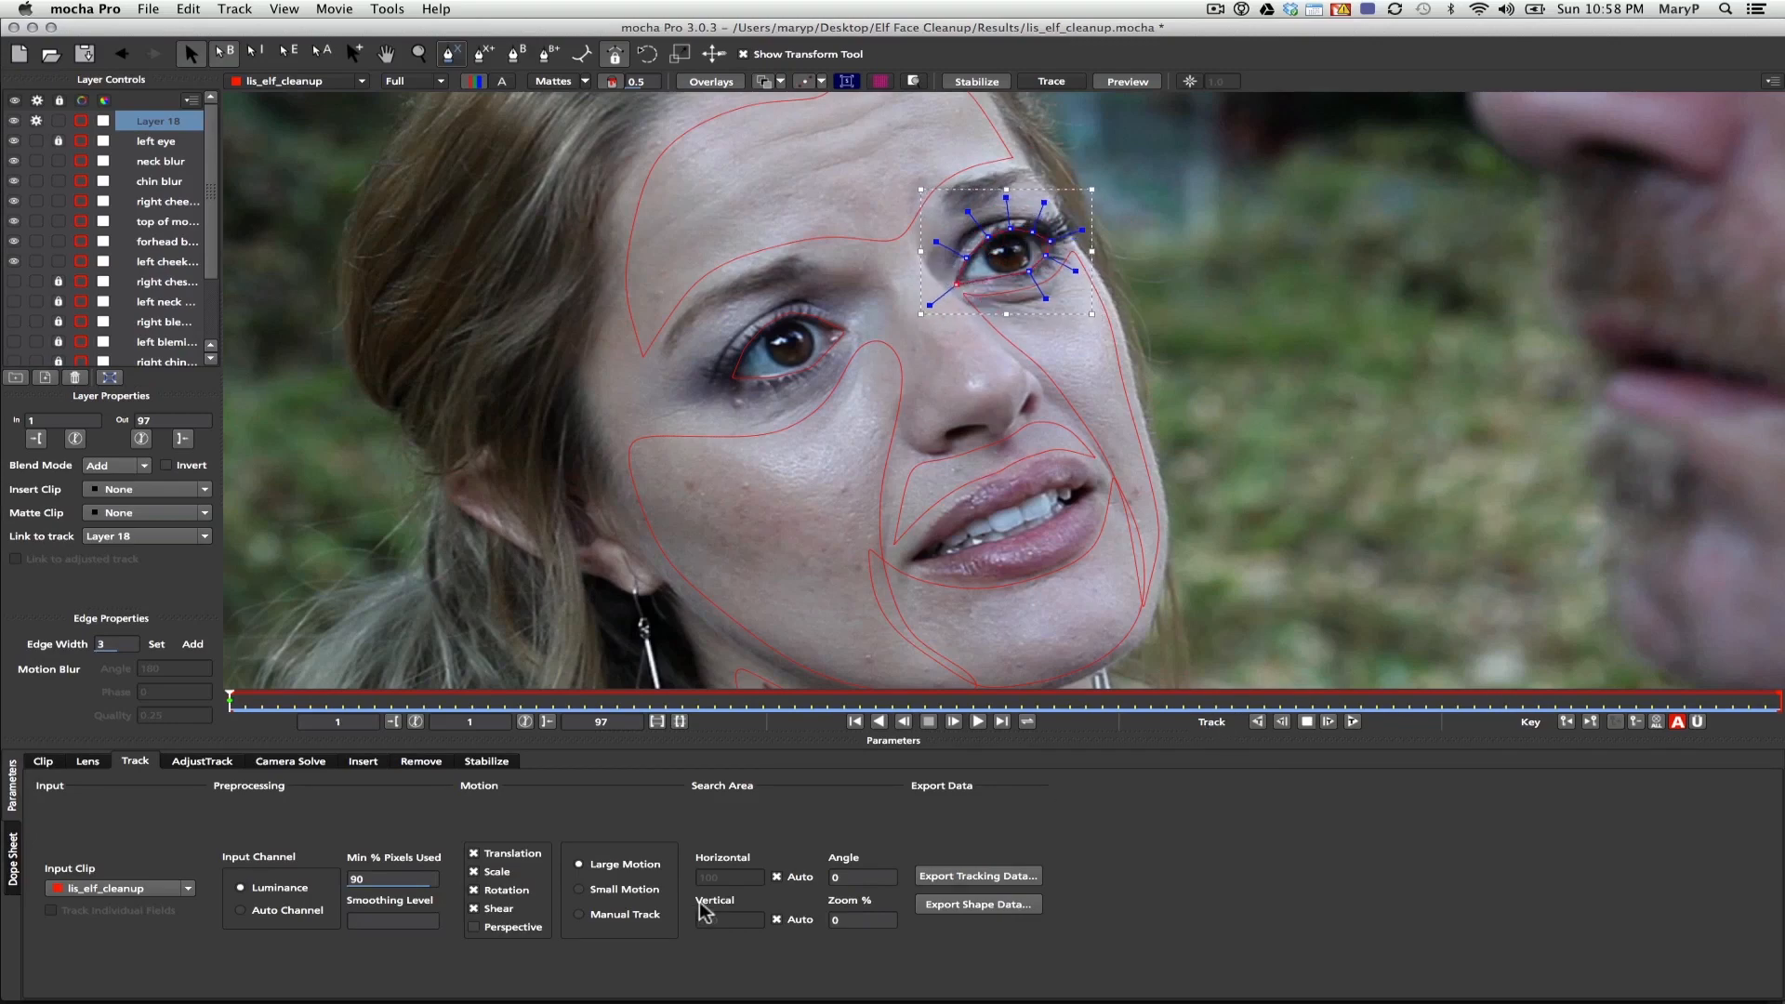
Name the new layer right eye and track it to frame 97, refitting its shape at frame 28
double_click(161, 123)
type("right eye")
left_click(1356, 723)
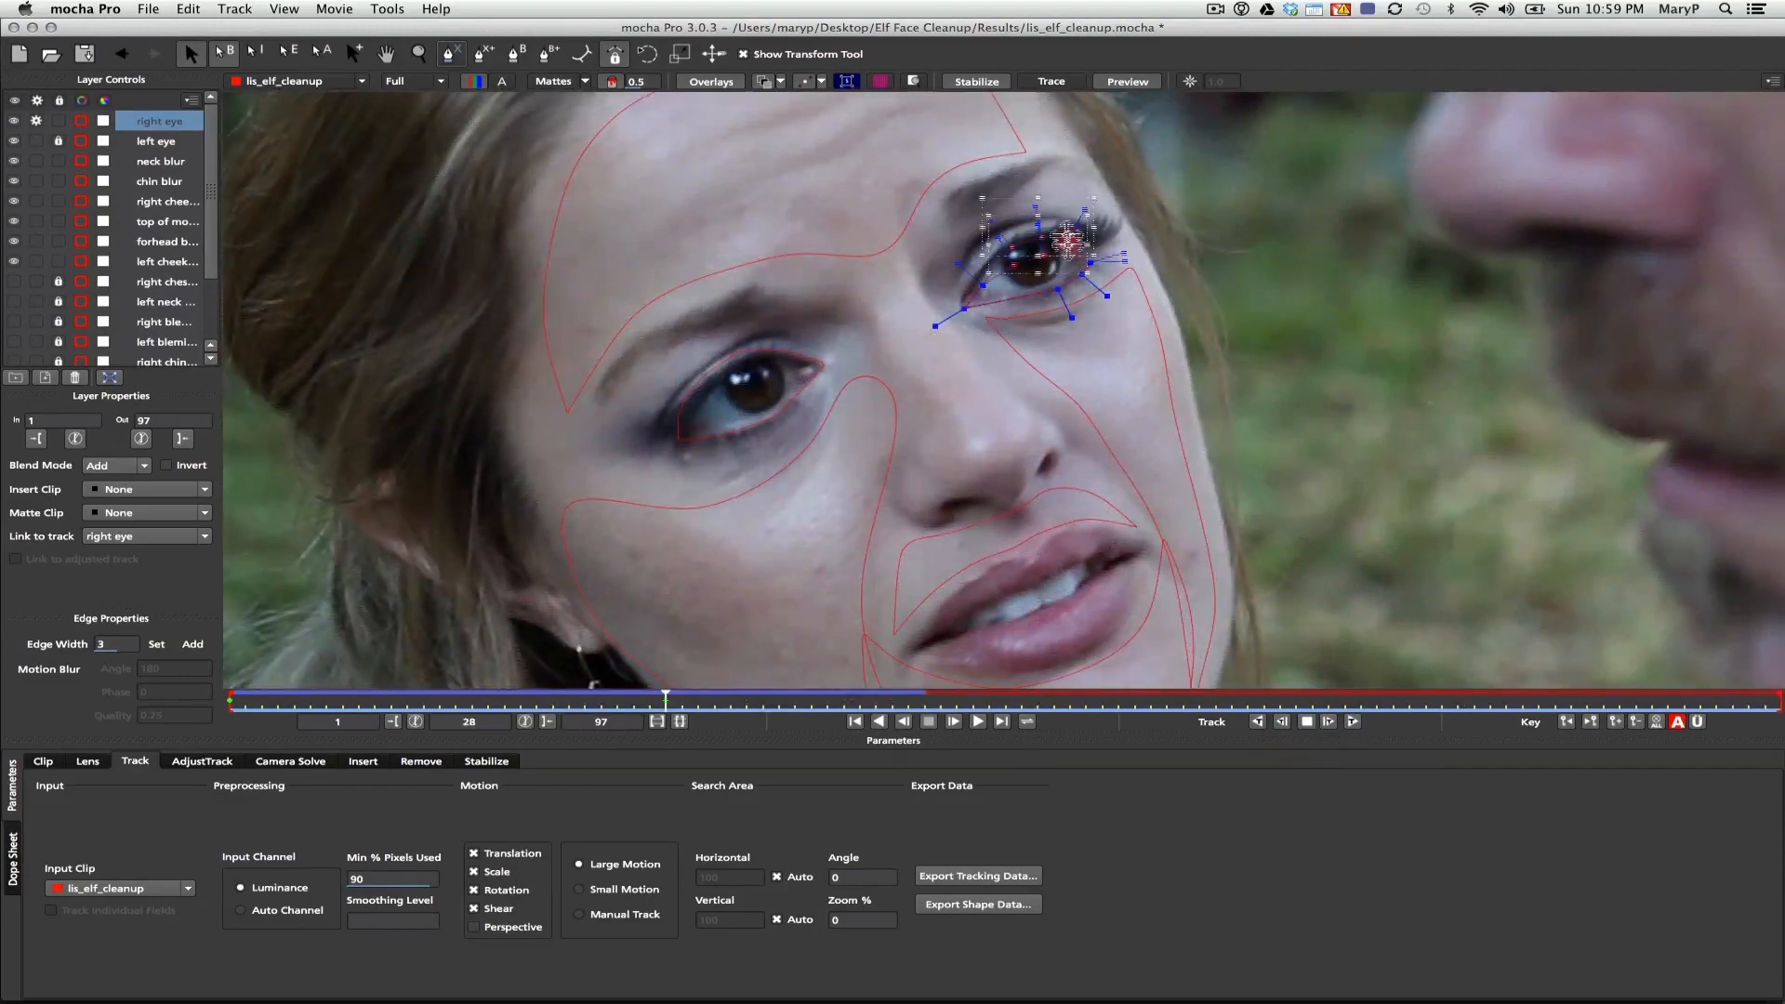
left_click(1353, 723)
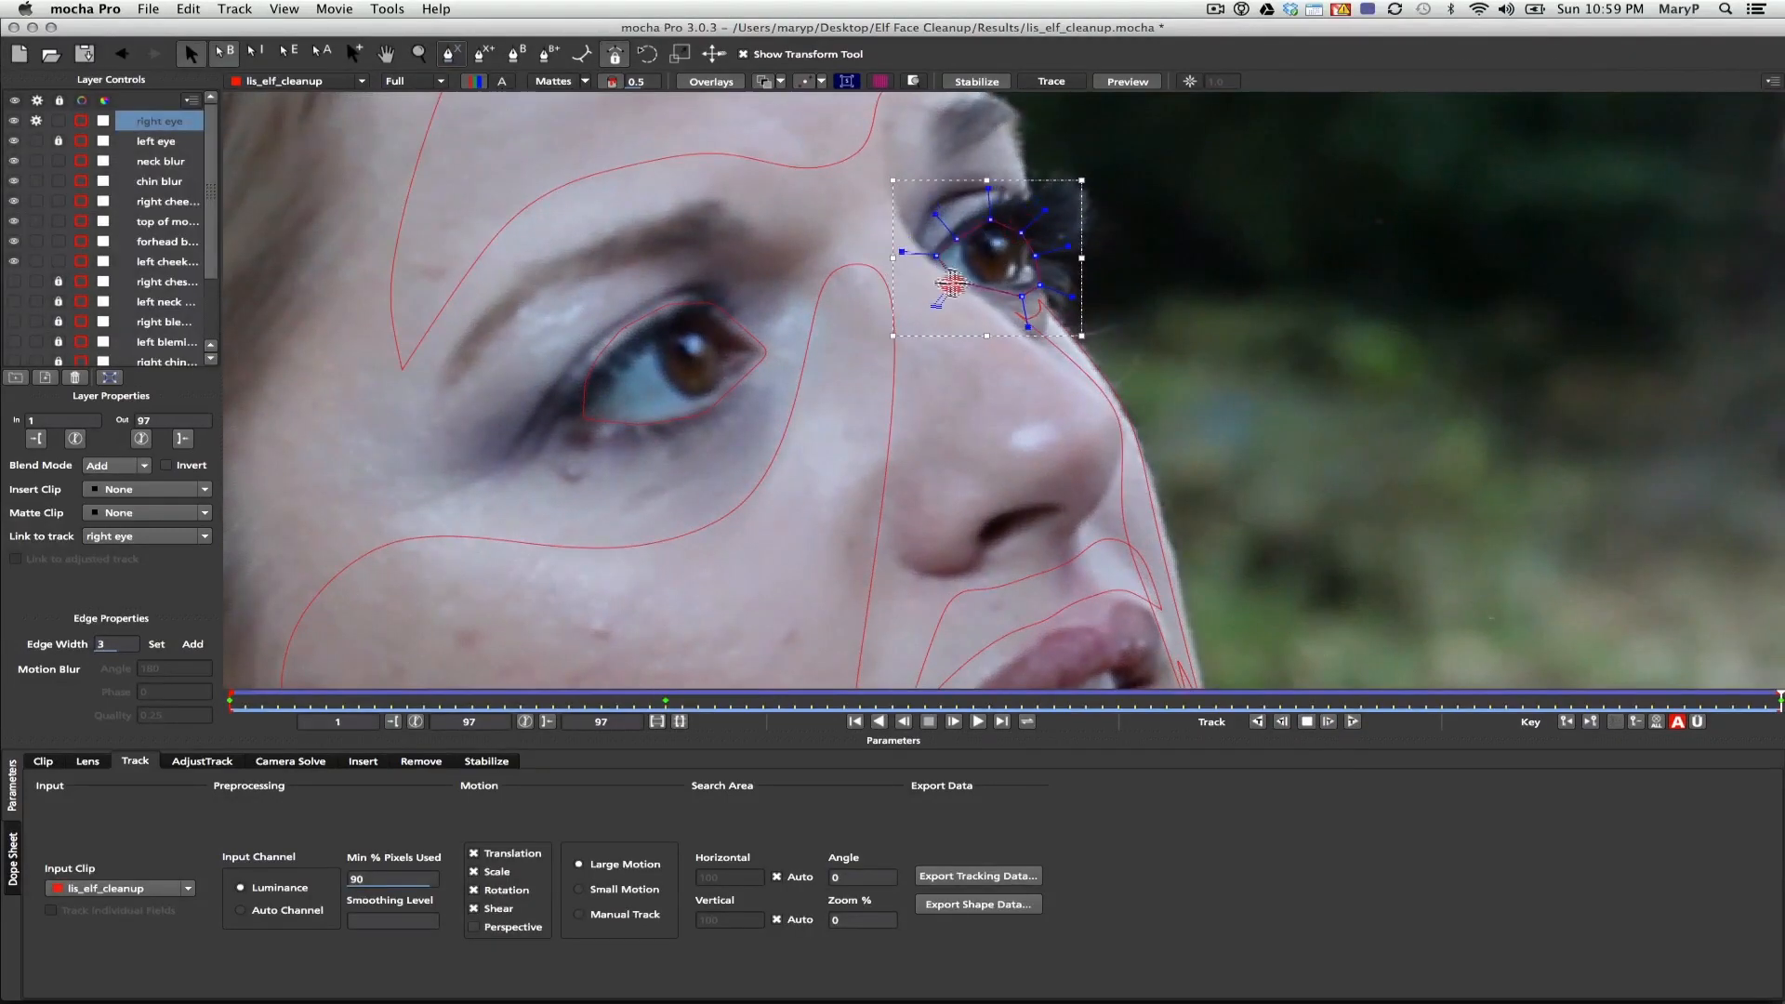
Refine the right eye shape around mid-clip with the überkey turned on
left_click_drag(1780, 698, 1038, 744)
left_click(1698, 723)
left_click_drag(1052, 268, 1052, 243)
Unlock the left eye layer and refine its shape through the blink, using the überkey at frame 23
left_click_drag(1038, 699, 521, 702)
left_click(652, 496)
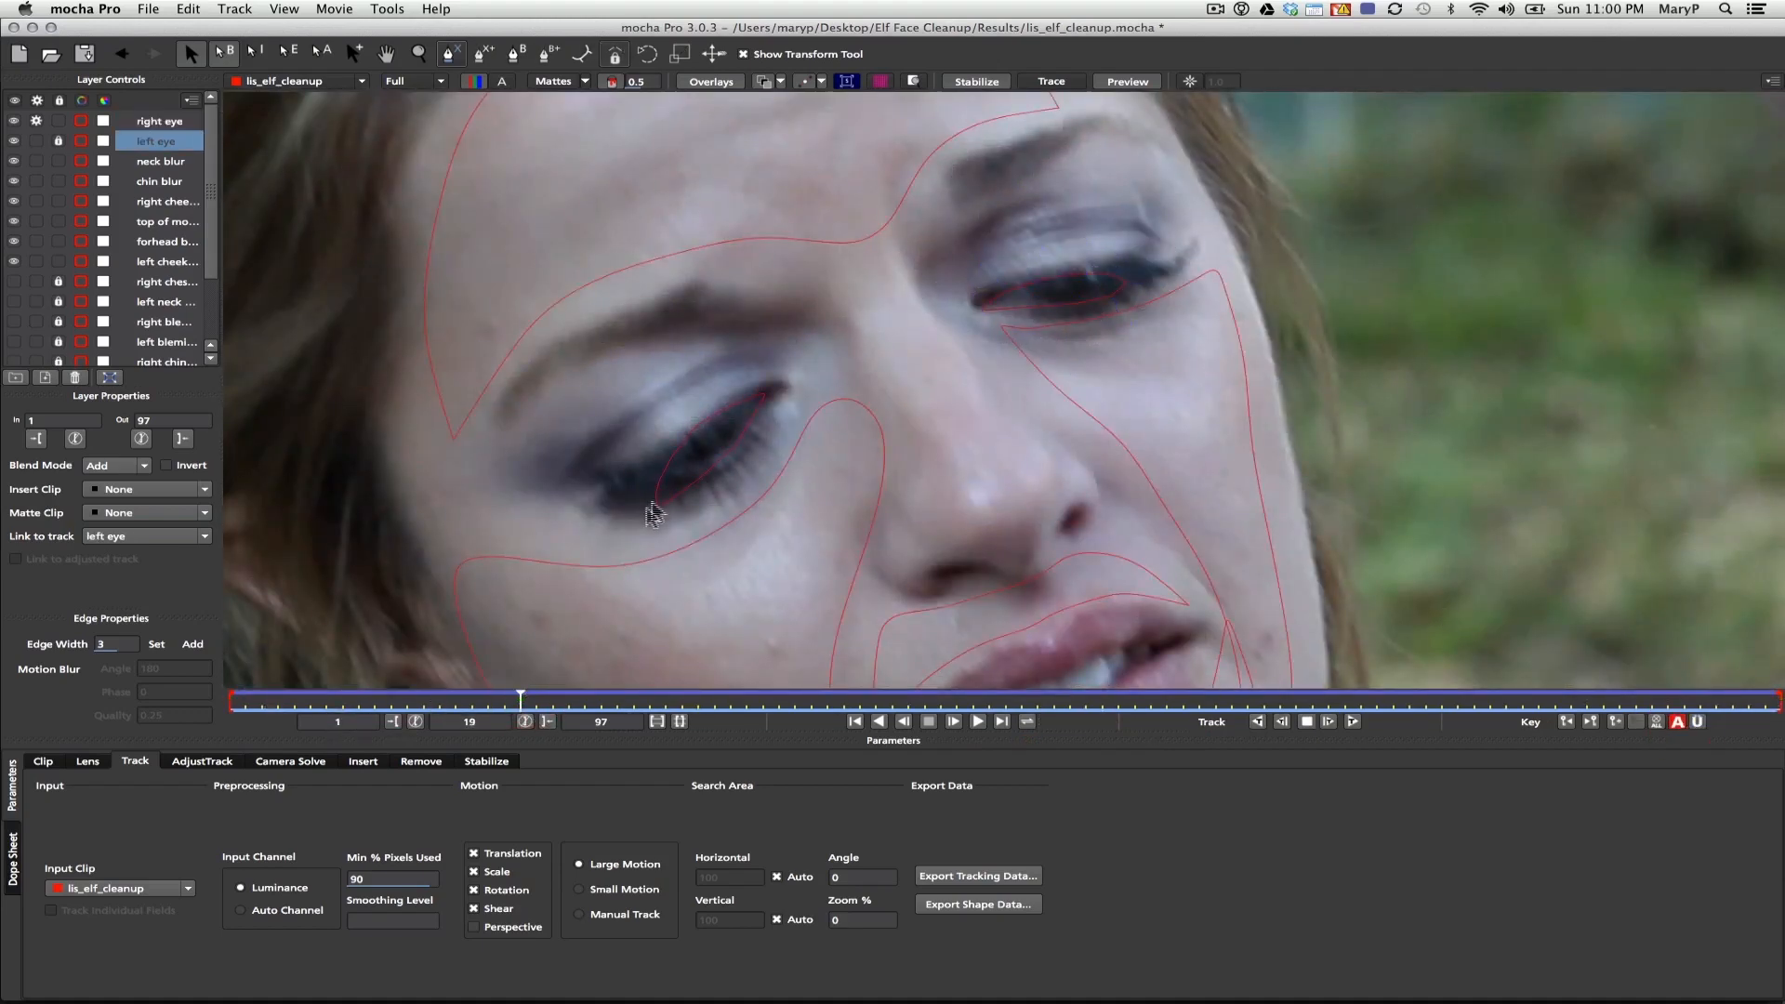
left_click(58, 140)
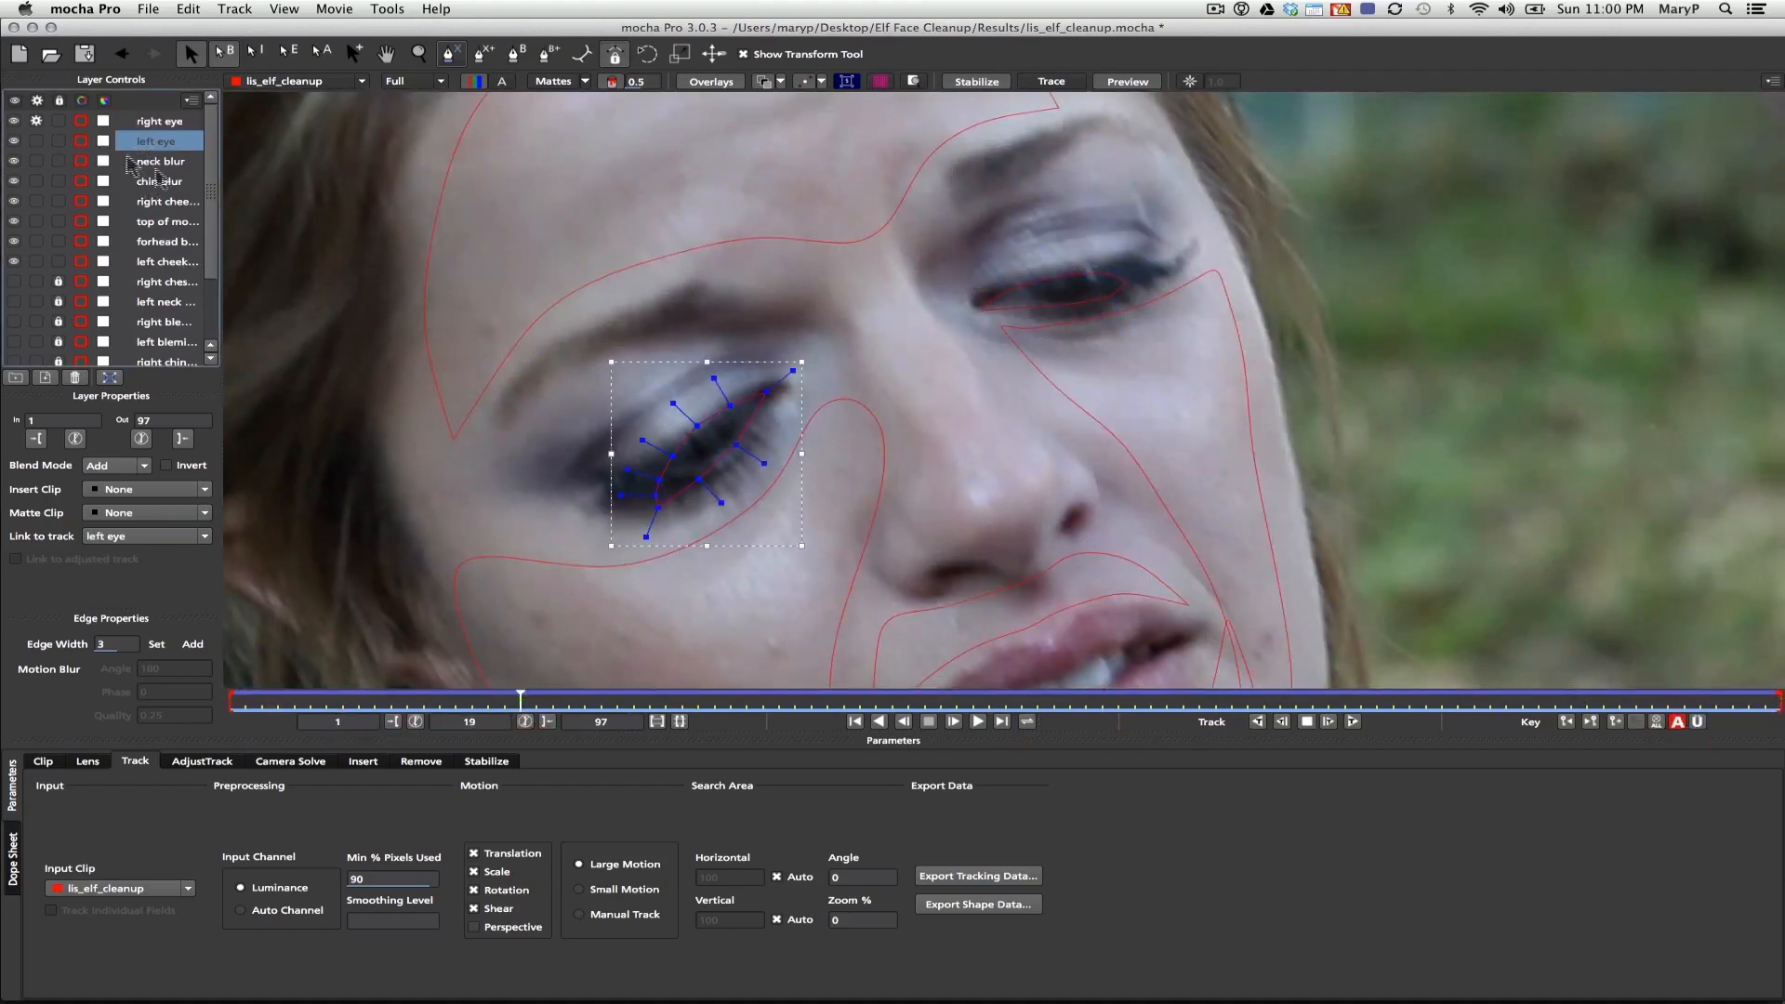
left_click_drag(521, 699, 408, 704)
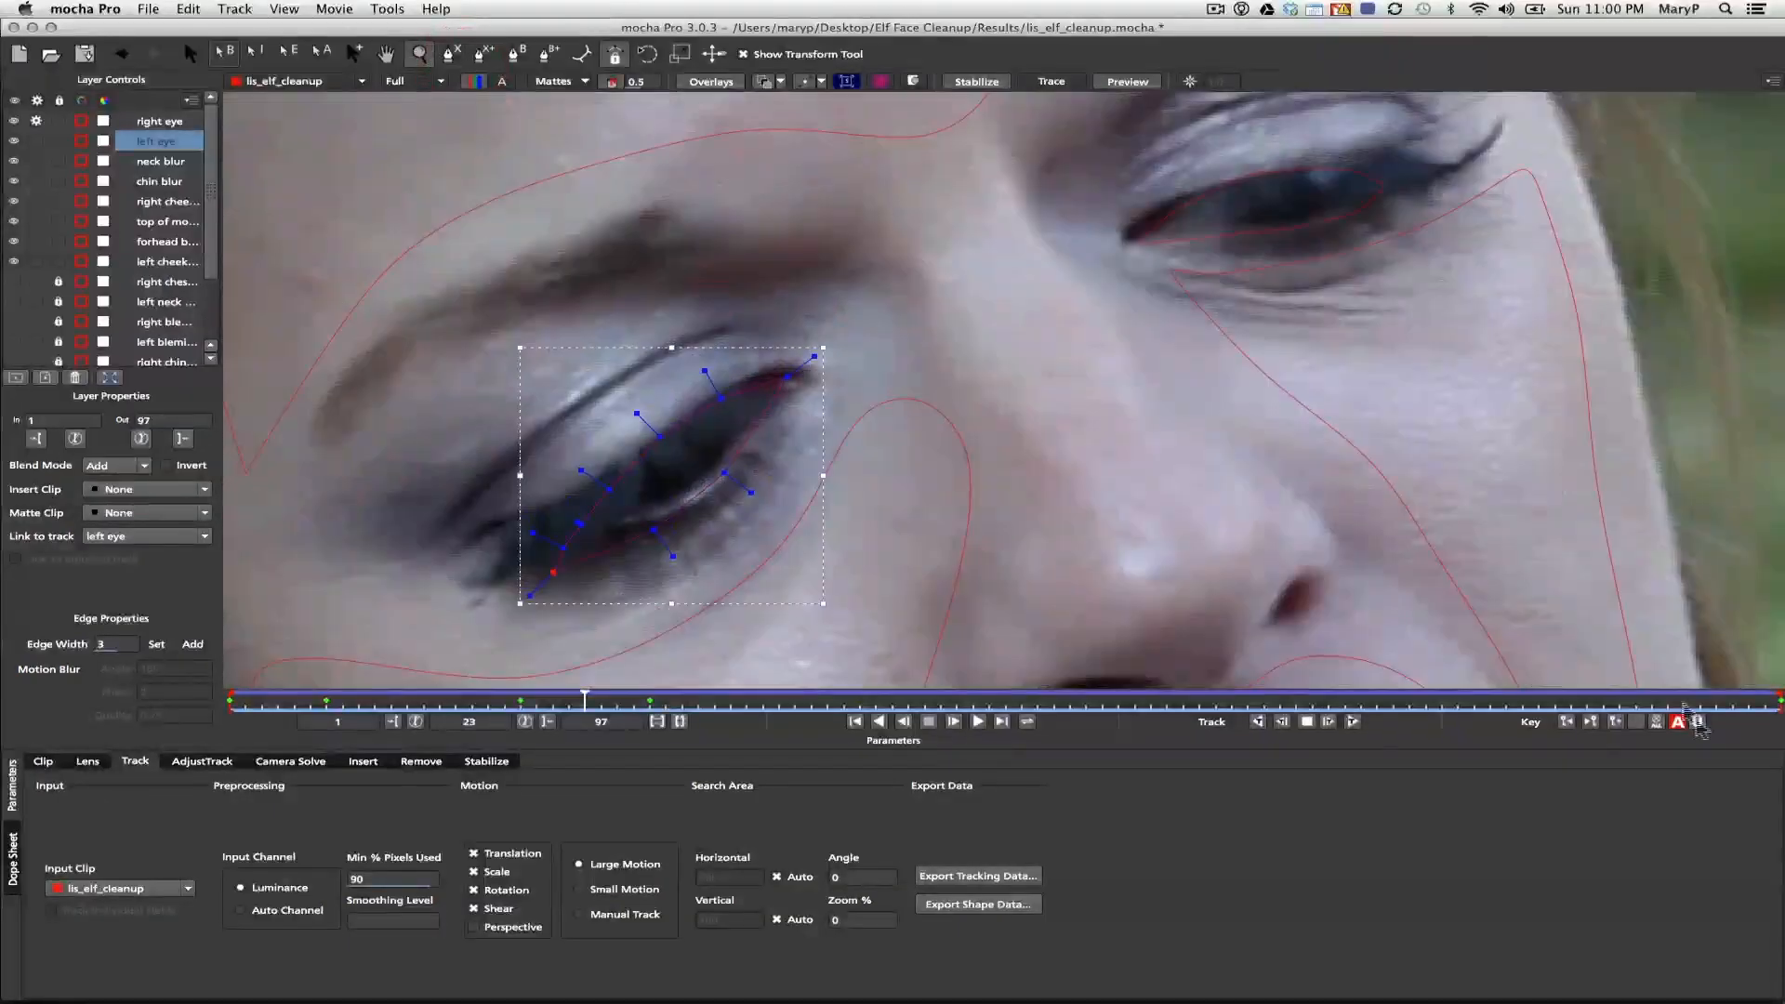
left_click(1698, 722)
left_click(191, 53)
left_click_drag(404, 319, 759, 558)
left_click_drag(751, 493, 740, 483)
Select the right eye shape's points during the blink and nudge them to fit the lids
left_click(159, 120)
left_click_drag(1149, 116, 1371, 274)
left_click_drag(1240, 146, 1244, 163)
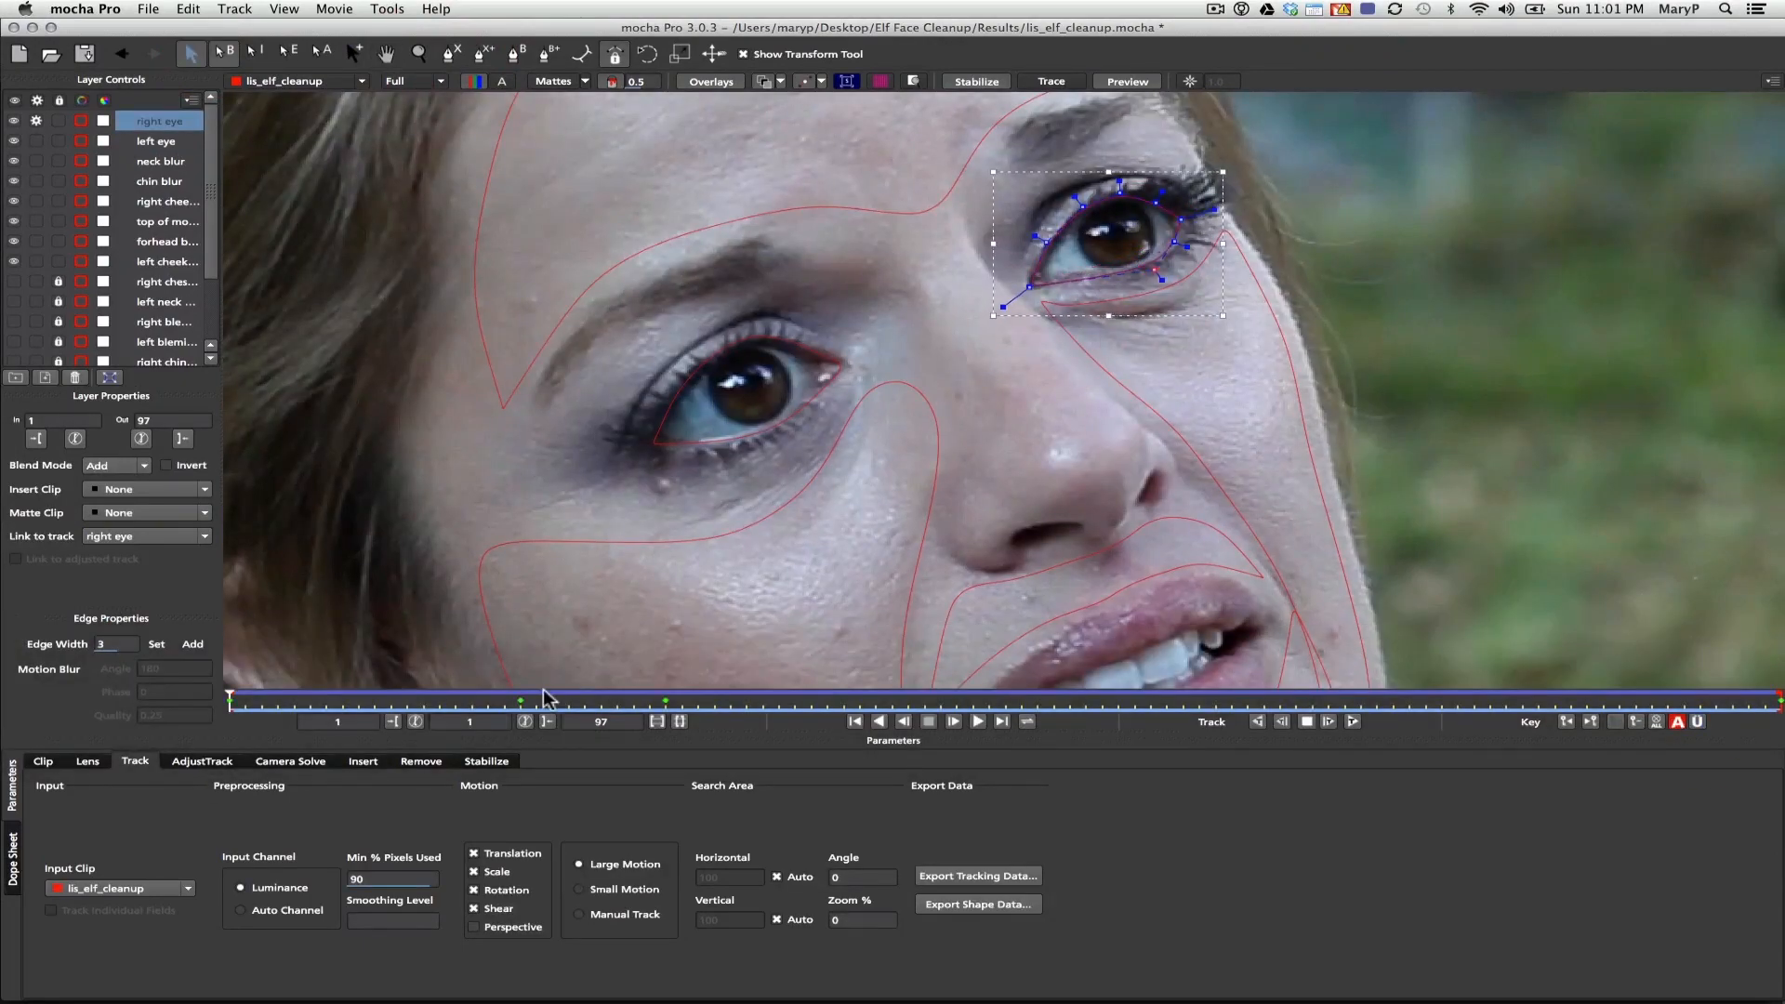
Draw a circular X-spline around the left eye's iris at frame 34 as a new layer
left_click_drag(366, 688, 762, 684)
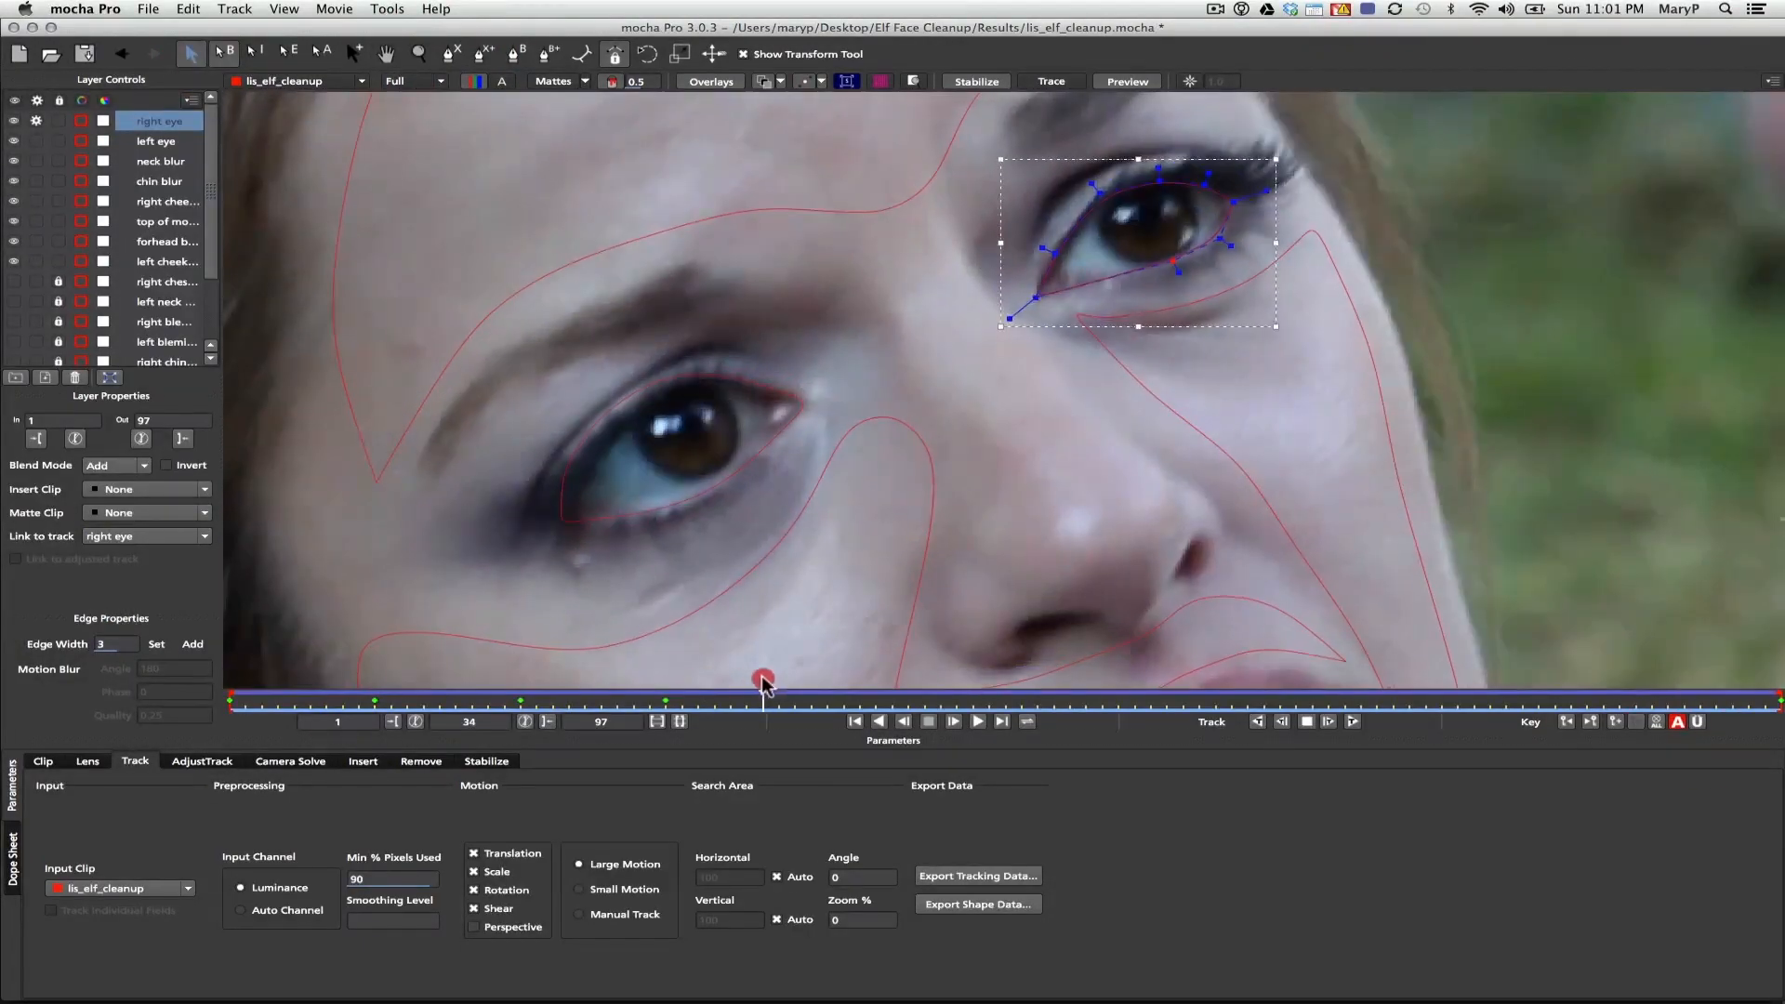
left_click(452, 53)
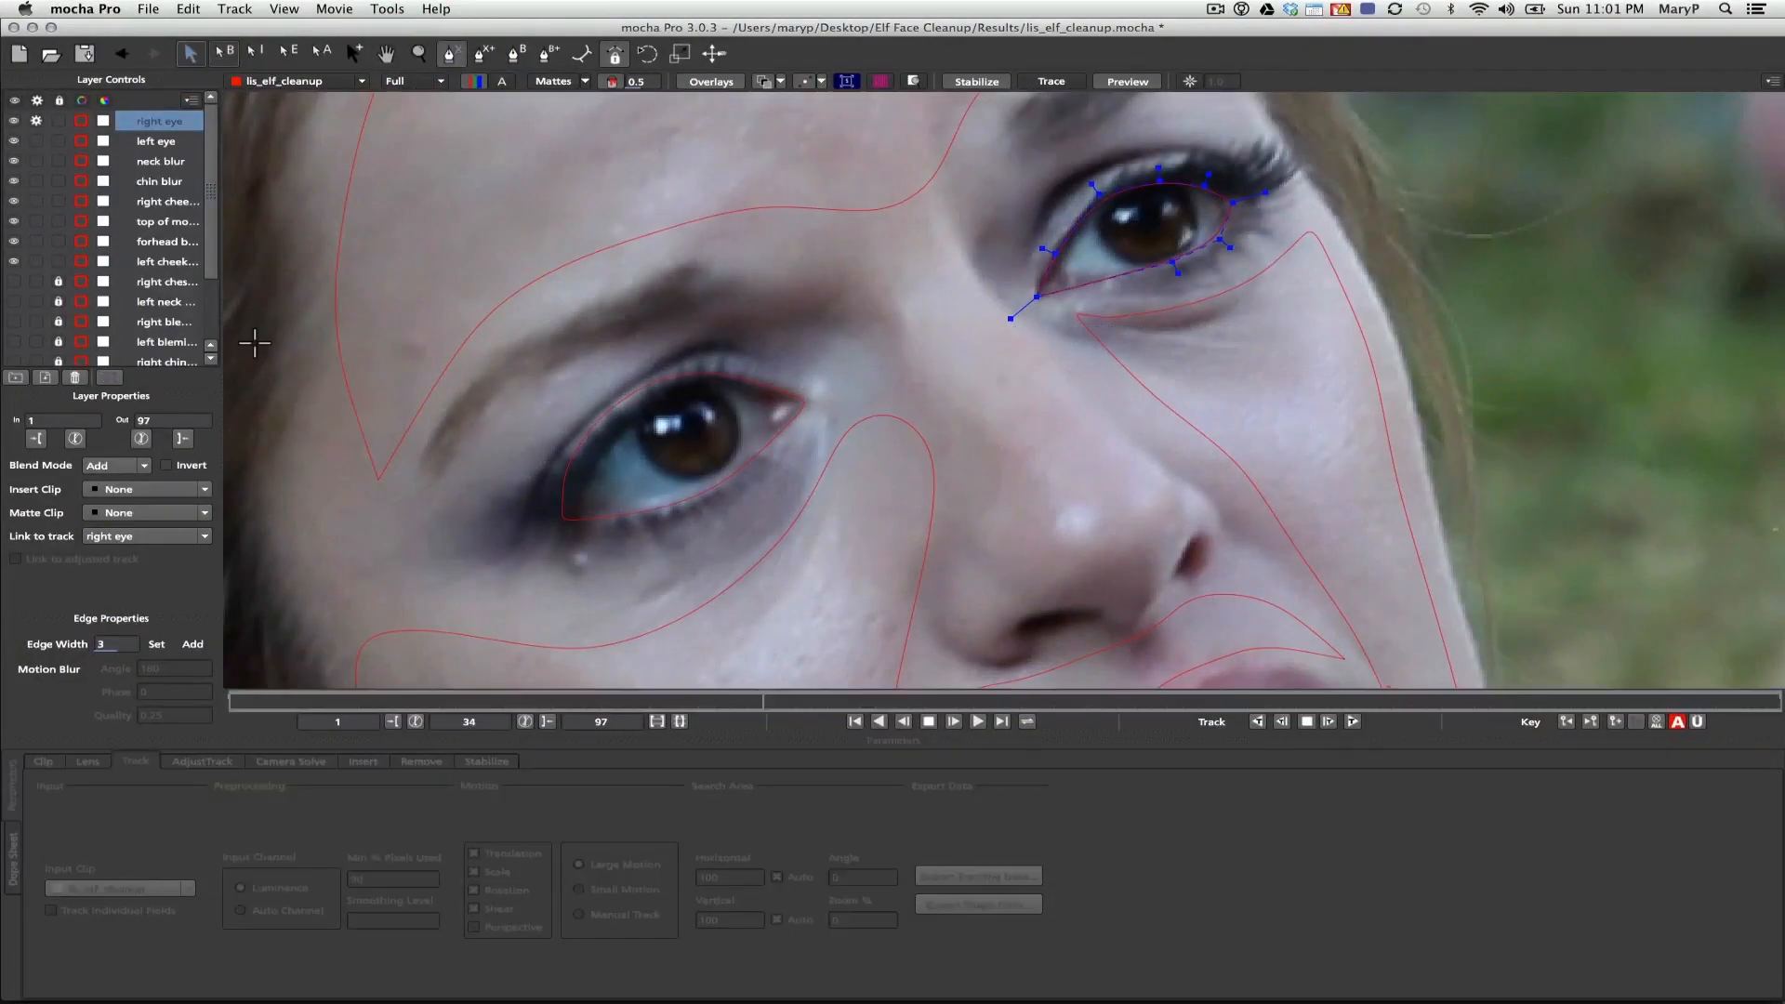
left_click(36, 120)
left_click(699, 378)
left_click(663, 382)
left_click(639, 404)
left_click(633, 433)
left_click(645, 467)
left_click(673, 483)
left_click(702, 483)
left_click(737, 469)
left_click(749, 443)
left_click(749, 411)
right_click(730, 387)
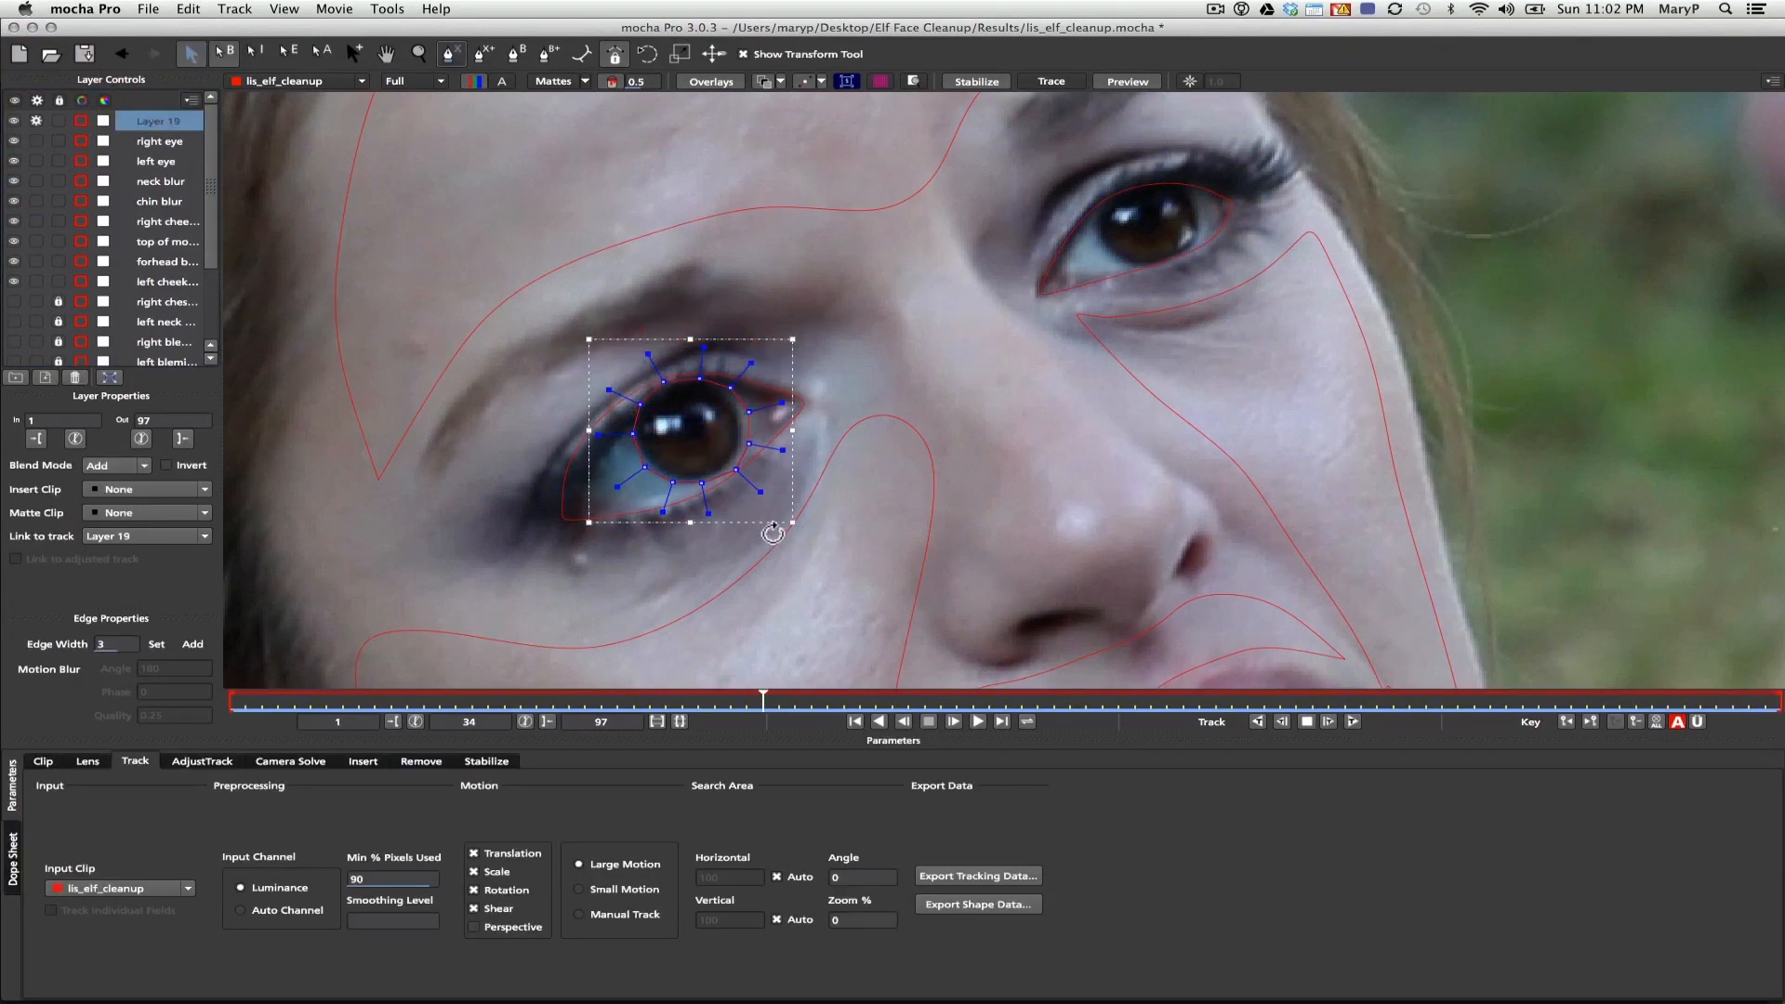
Track the left iris shape forward from frame 34 with Shear off and refit it at frame 57
left_click(479, 925)
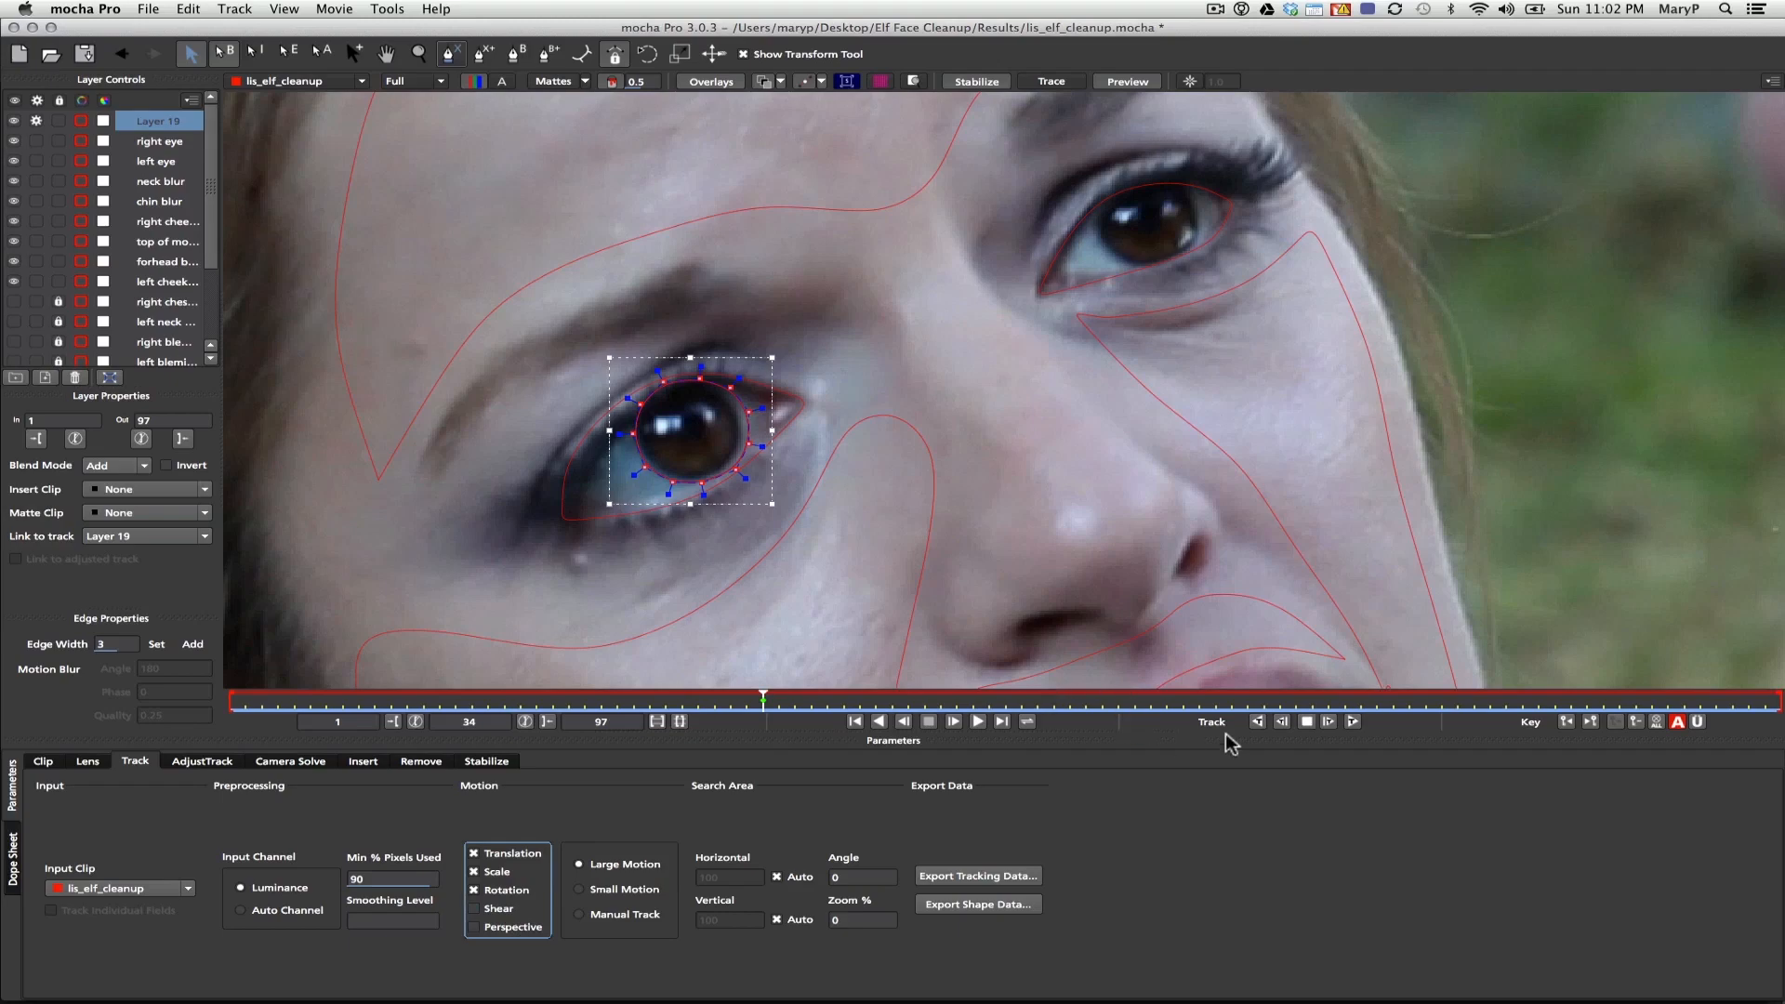
left_click(1353, 721)
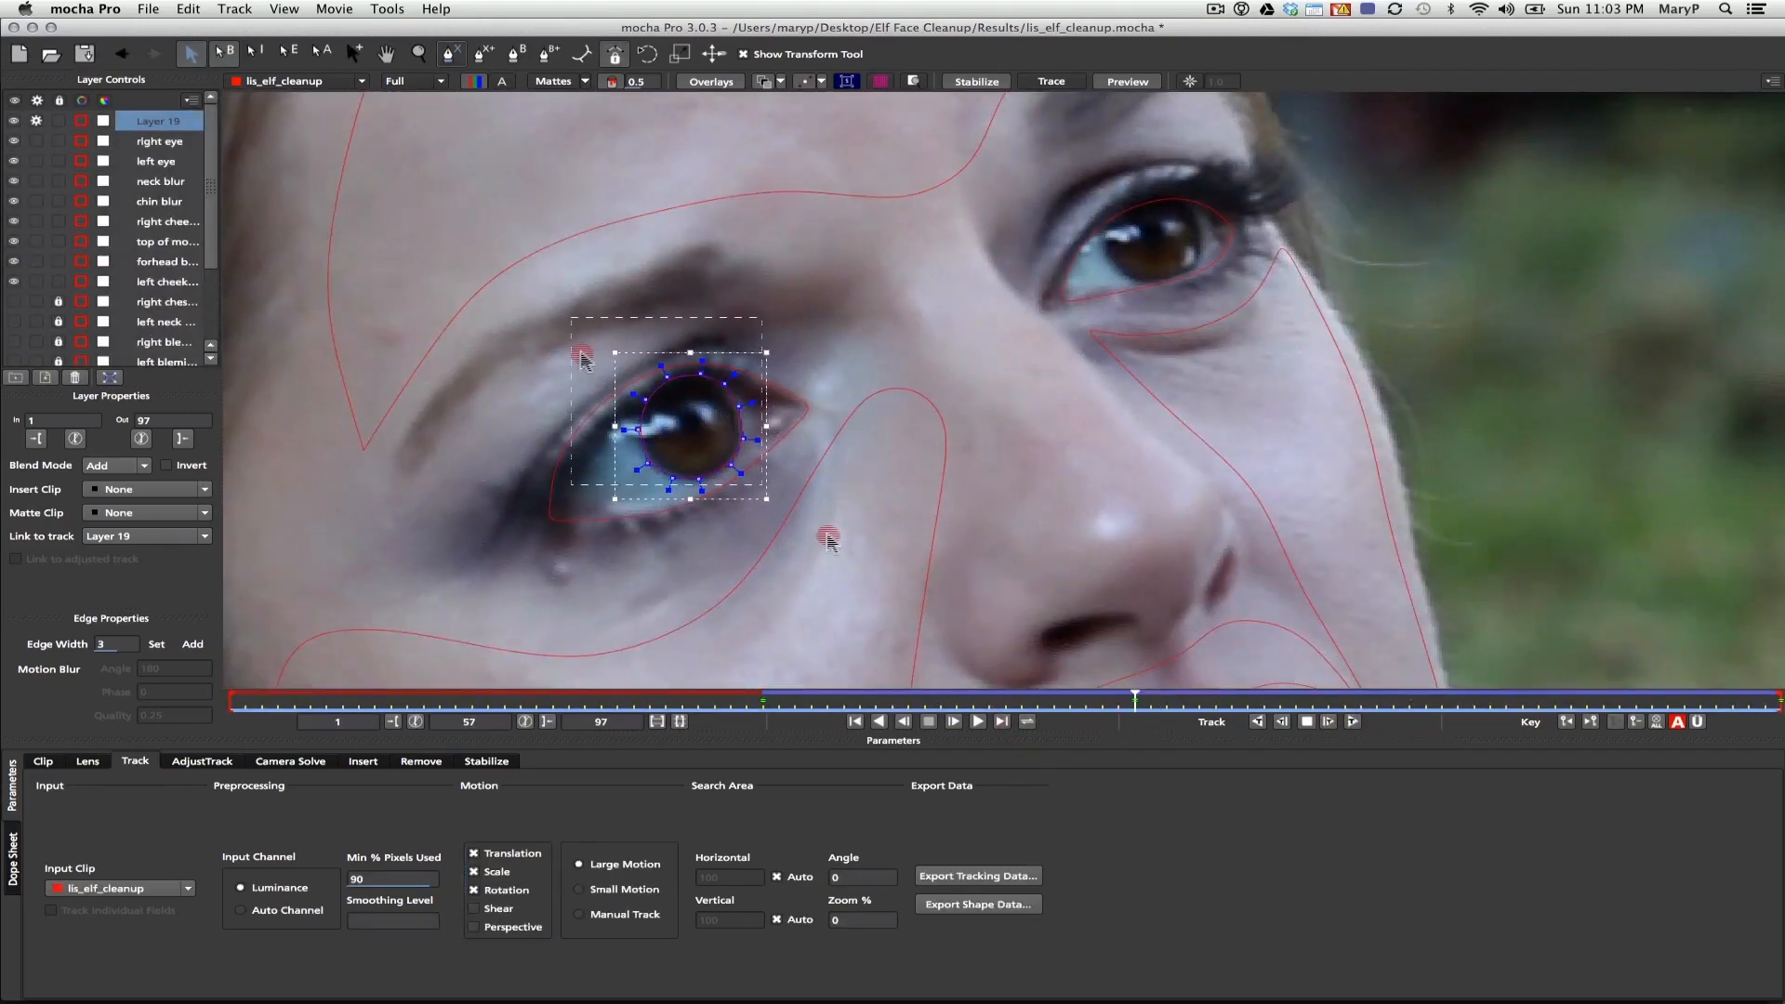
left_click_drag(1081, 698, 764, 698)
Turn off Rotation and Scale tracking and track the left iris shape backwards towards the start of the clip
left_click(474, 891)
left_click(474, 872)
left_click(1282, 722)
left_click_drag(233, 699, 274, 698)
left_click(1257, 721)
Track the left iris shape forward from the early frames and turn Scale and Rotation tracking back on
left_click(1353, 721)
left_click(1307, 721)
left_click(475, 872)
left_click(474, 891)
left_click(1330, 723)
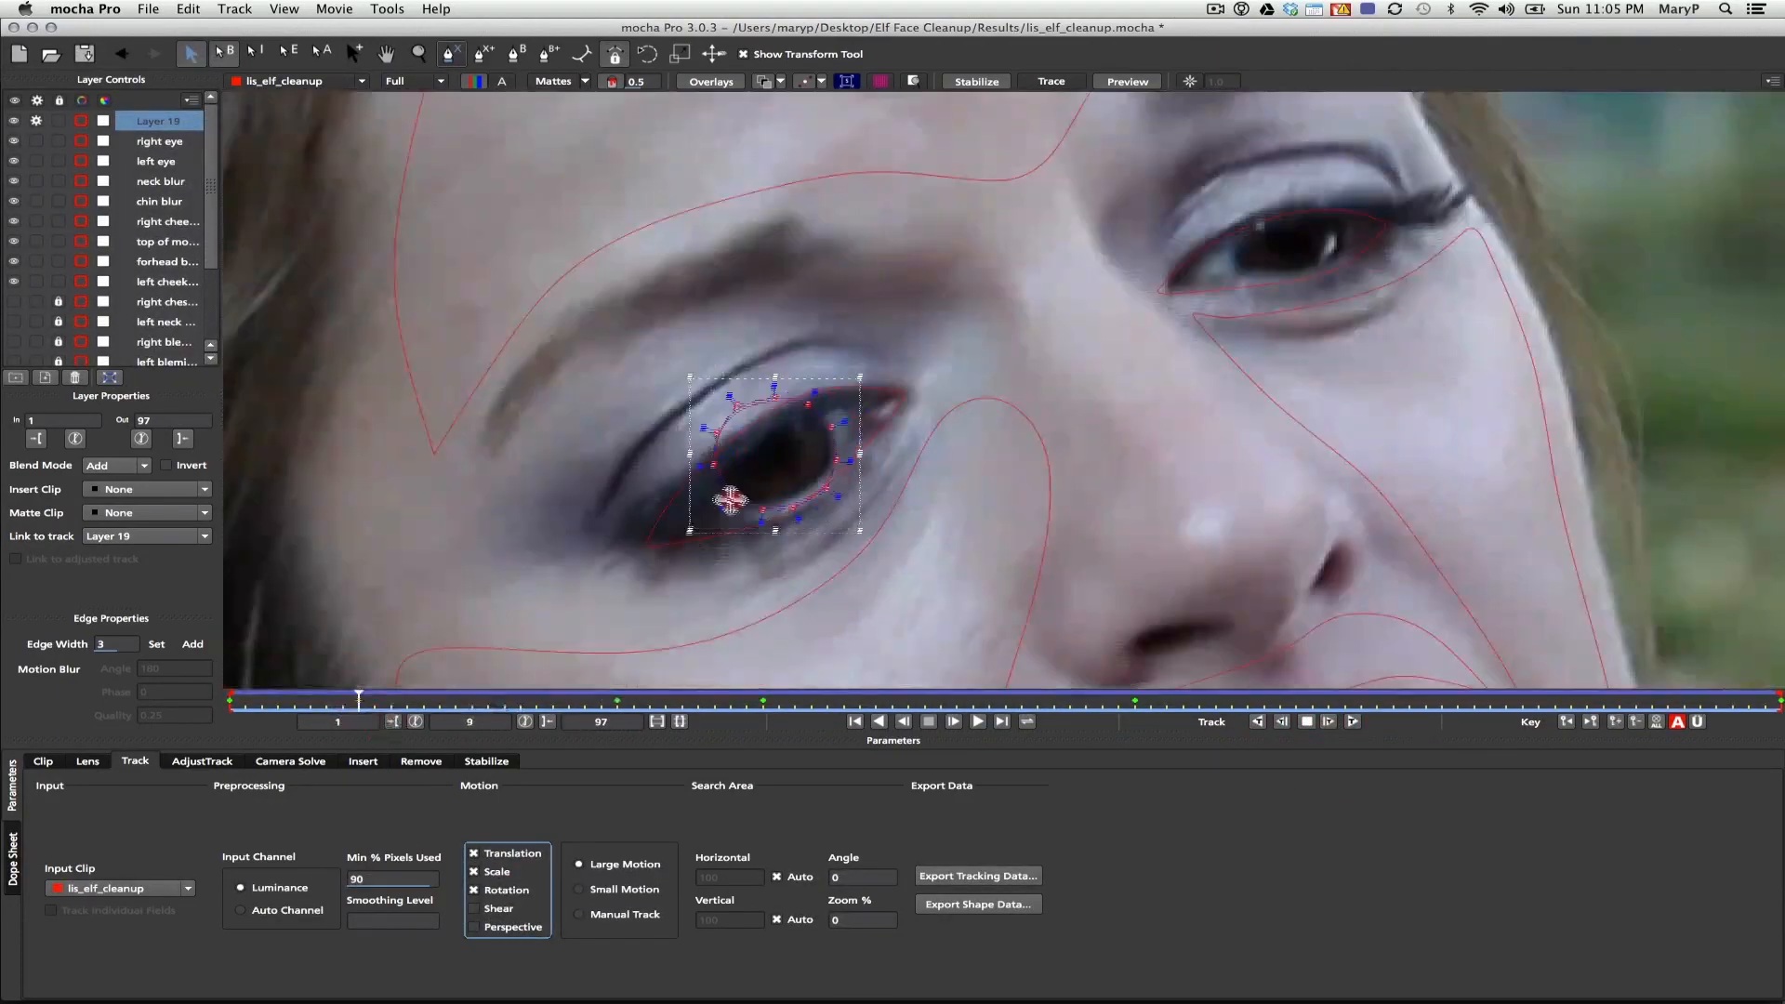
Check the iris shape near the clip's start, name its layer left iris and lock it
left_click_drag(358, 697, 256, 699)
scroll(809, 359, "down", 5)
left_click(613, 679)
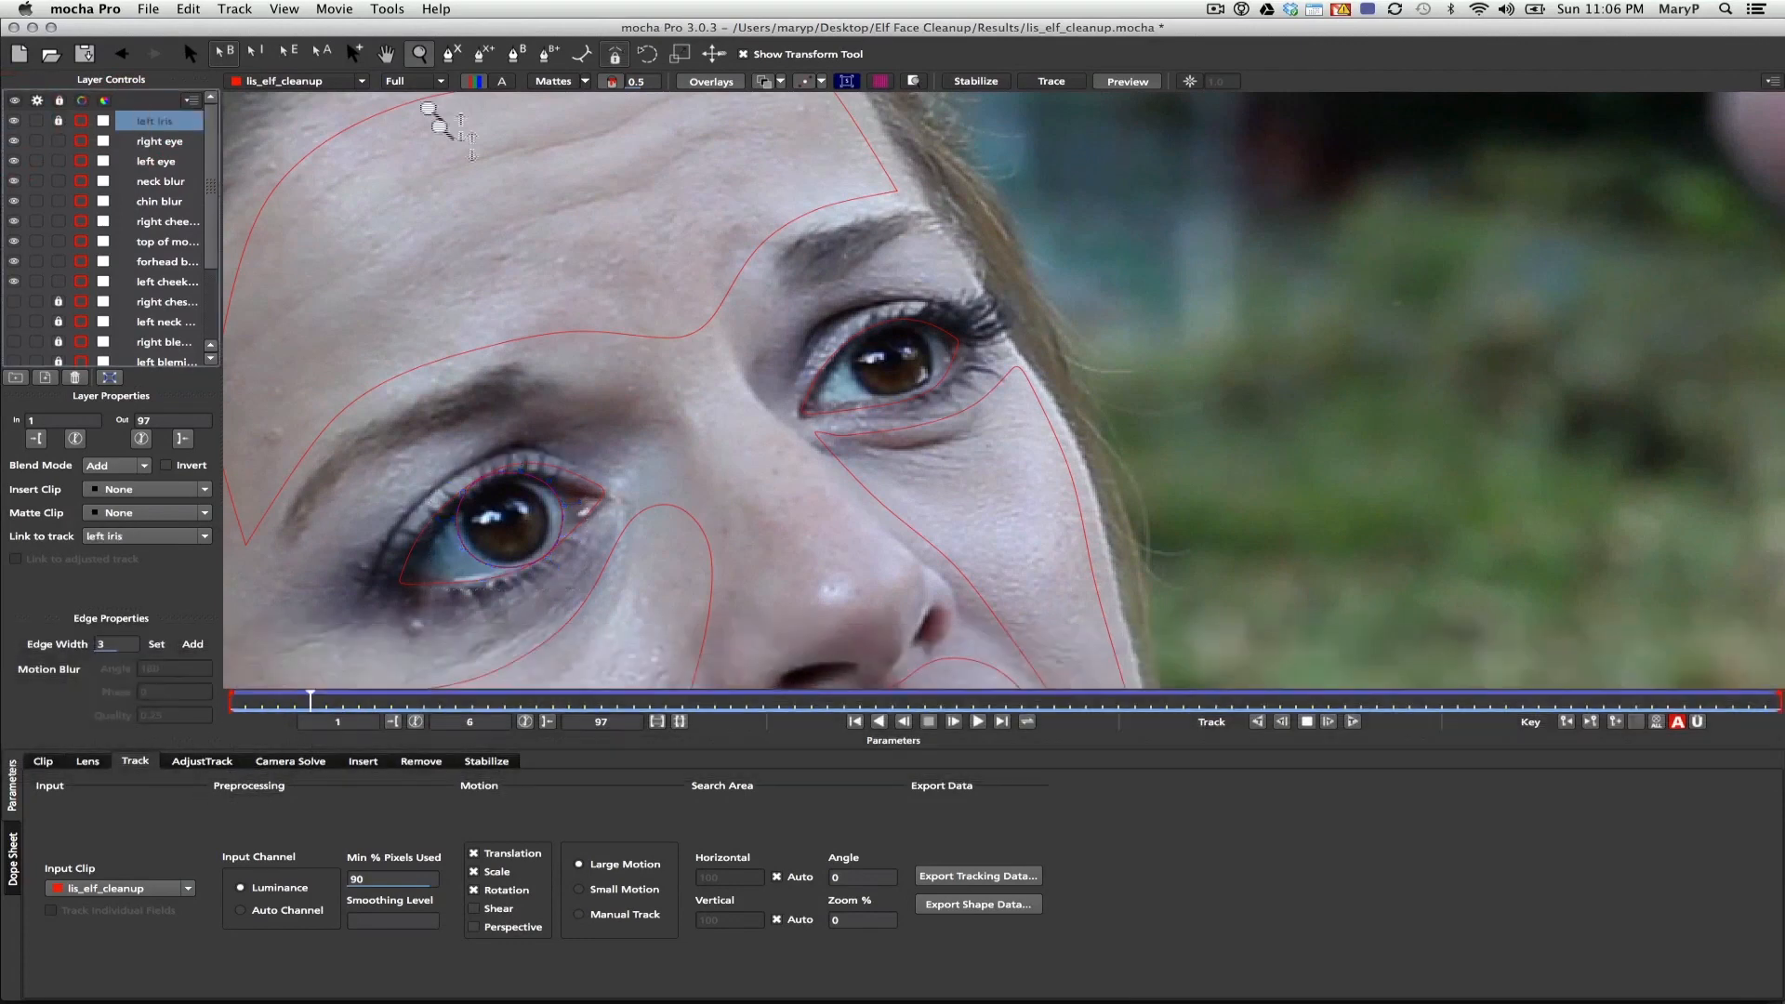
Draw an X-spline around the right eye's iris at frame 6 and track it backwards with Shear off
left_click(849, 356)
right_click(766, 272)
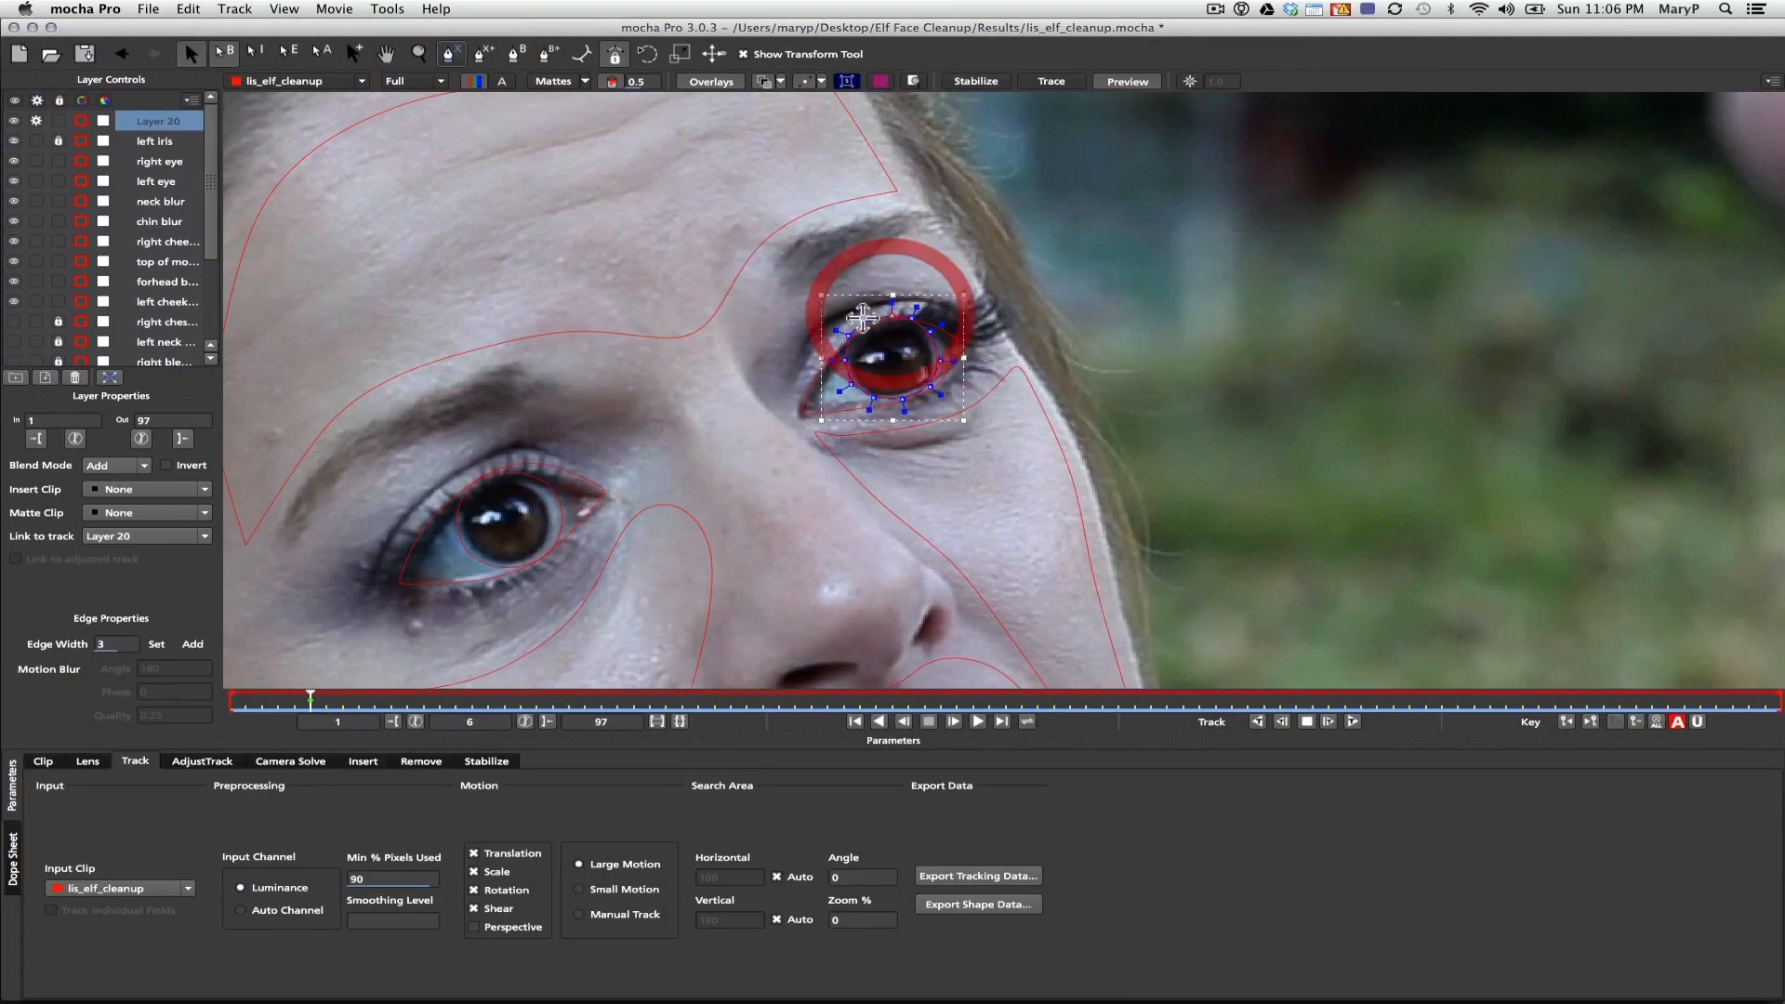
left_click(476, 909)
left_click(1259, 722)
Place the right iris shape over the iris at frame 29 and track it forward to frame 97
left_click_drag(418, 707, 683, 707)
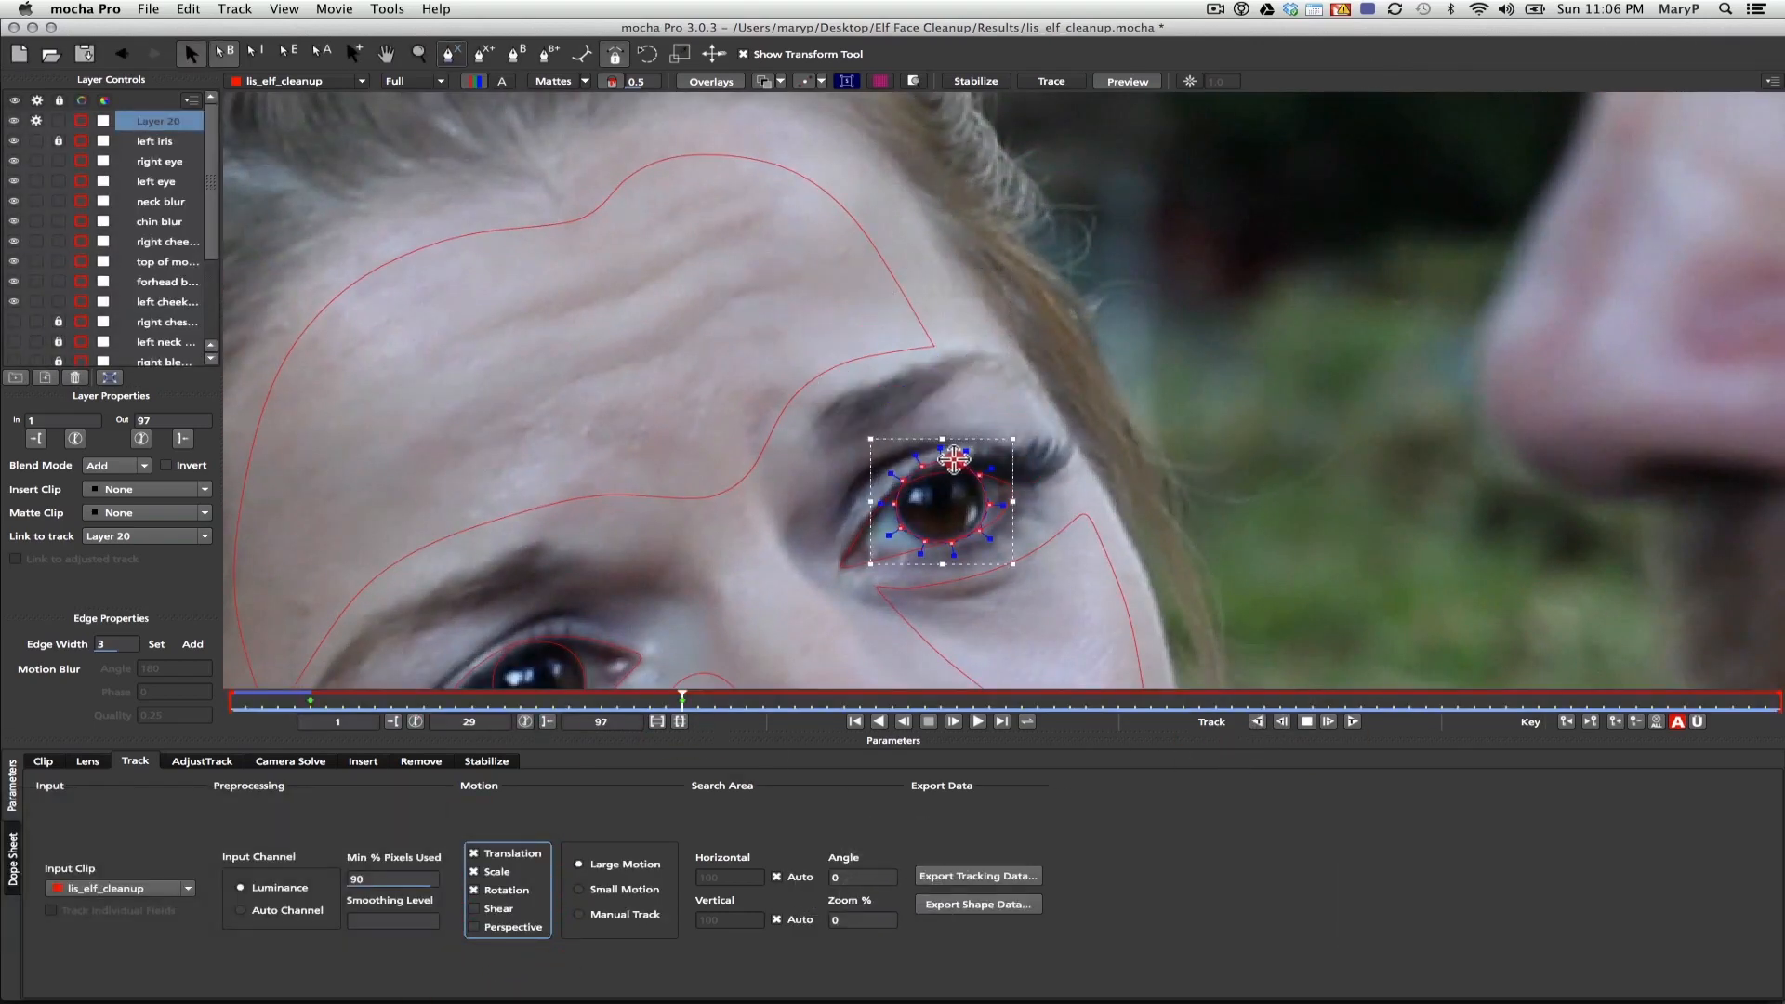
left_click(1328, 722)
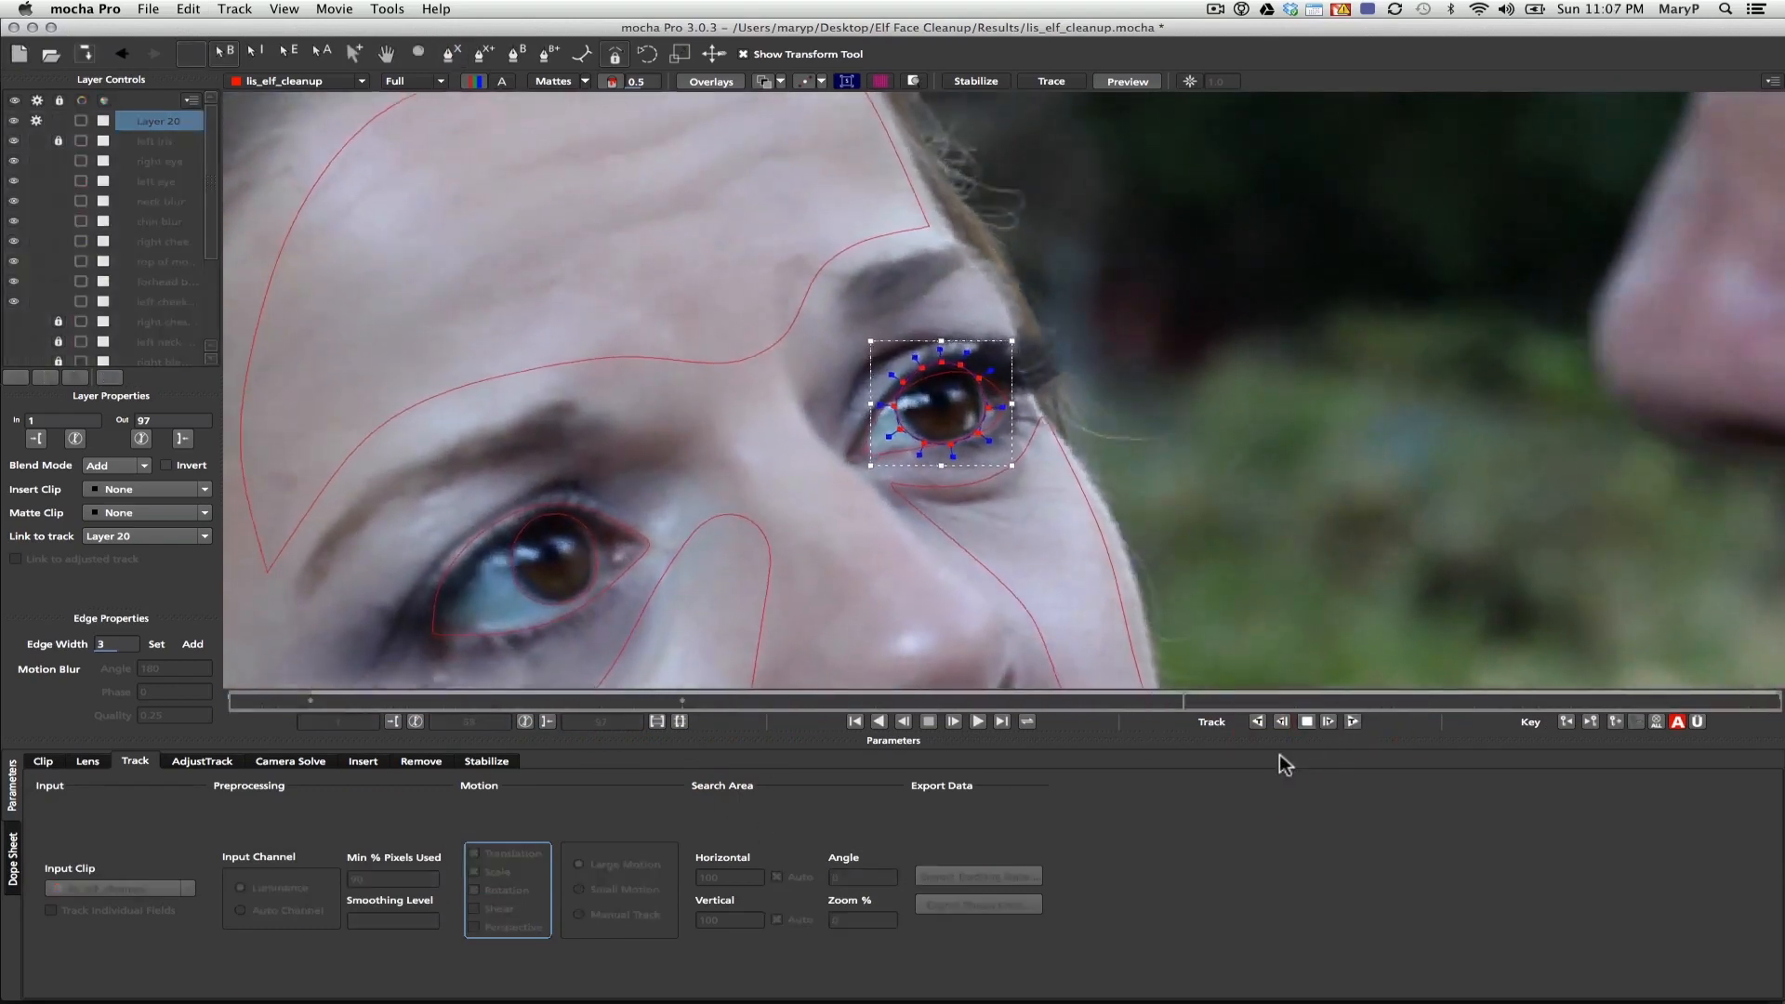
mouse_move(1778, 704)
left_mouse_down()
mouse_move(1151, 698)
mouse_move(1778, 703)
left_mouse_up()
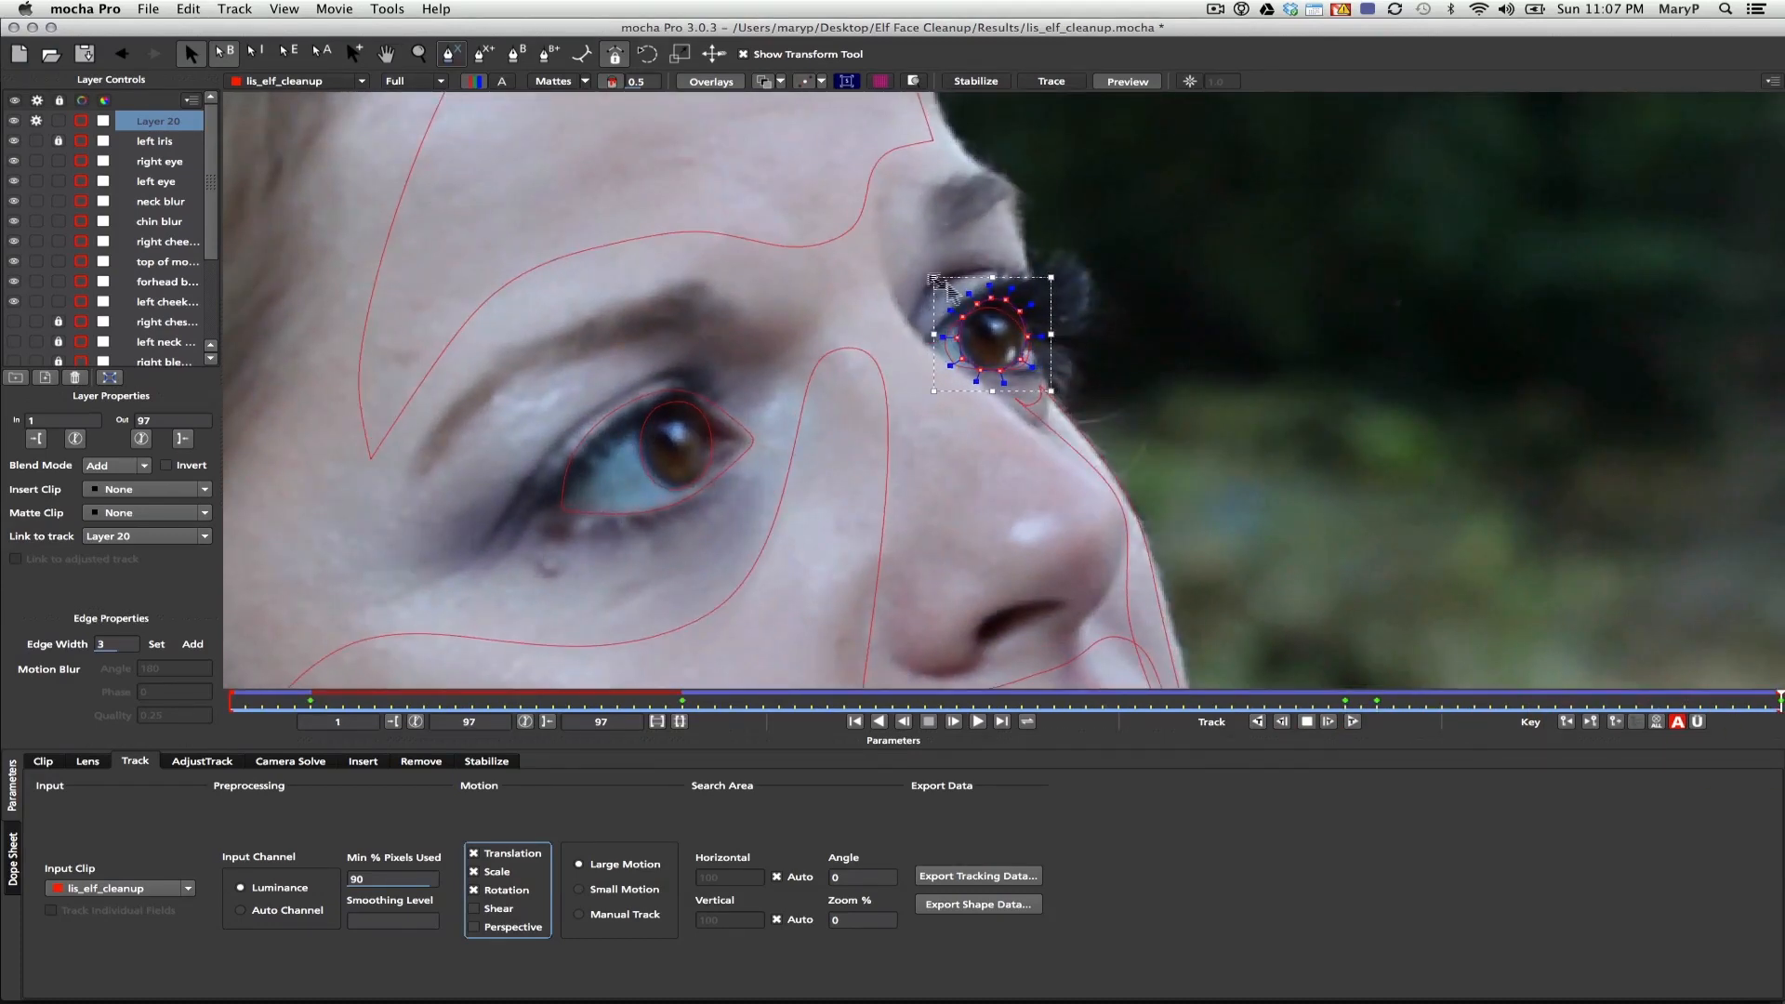
Move the right iris shape onto the eyebrow at frame 28 and track it backwards through the blink
left_click(697, 702)
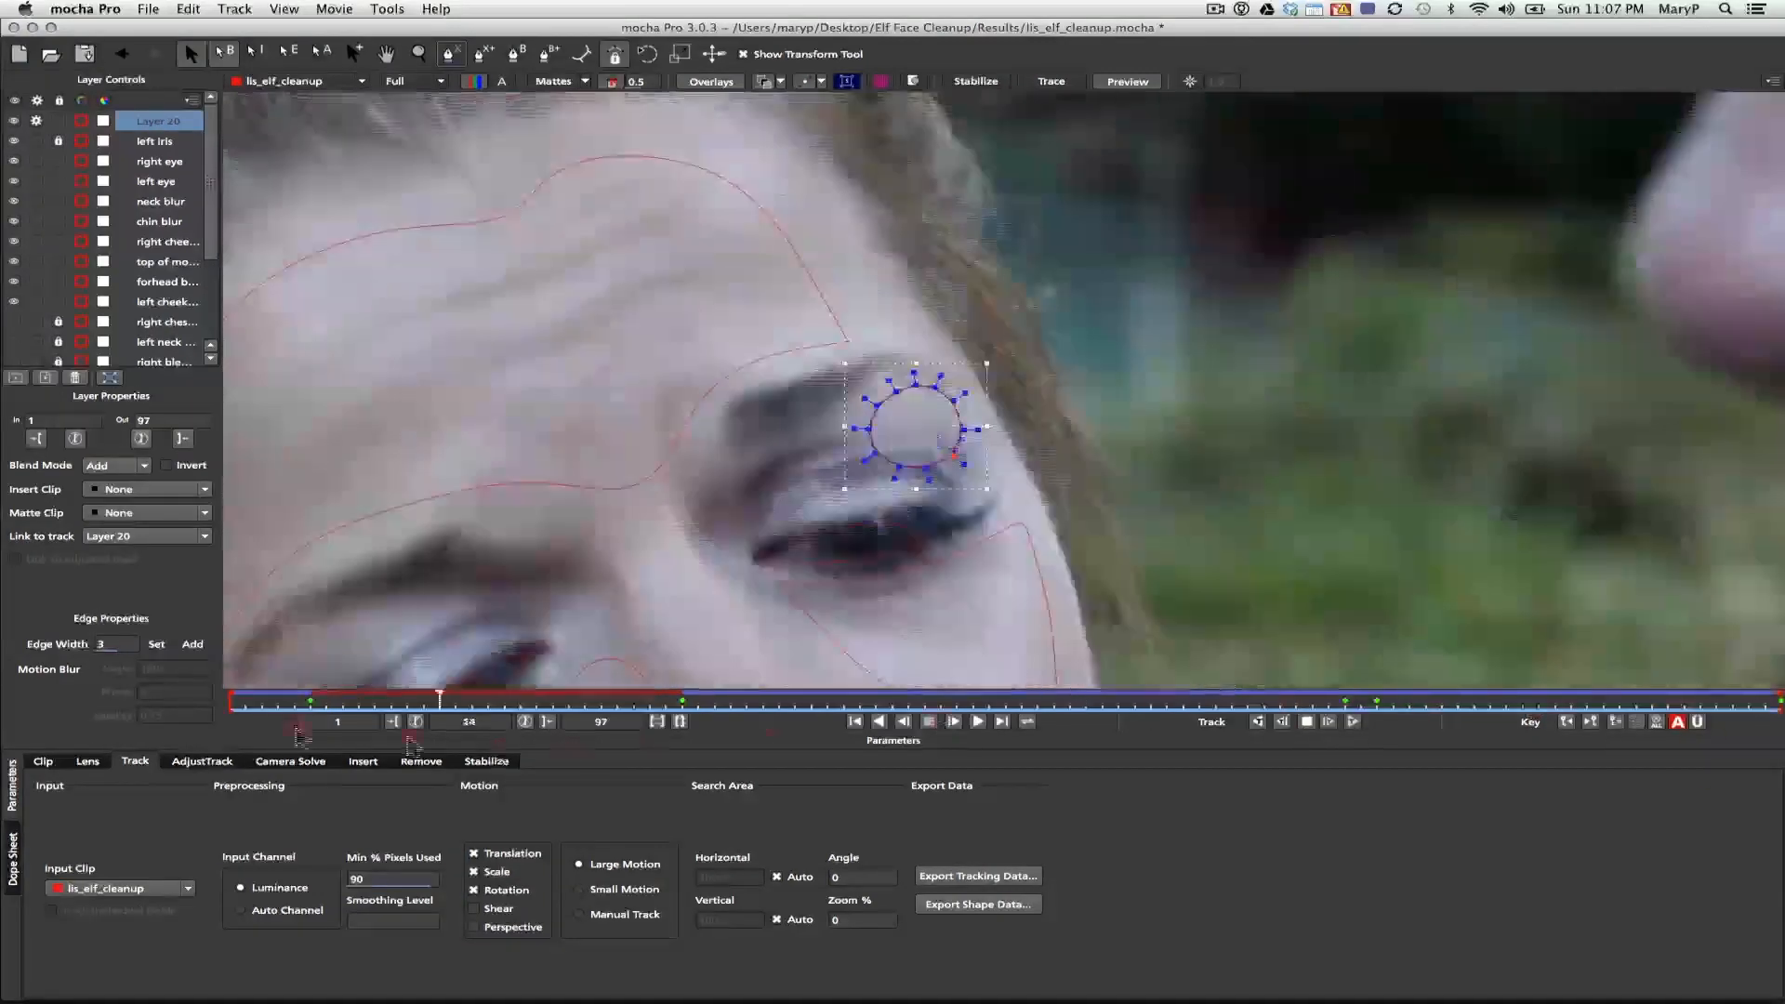
left_click(1282, 722)
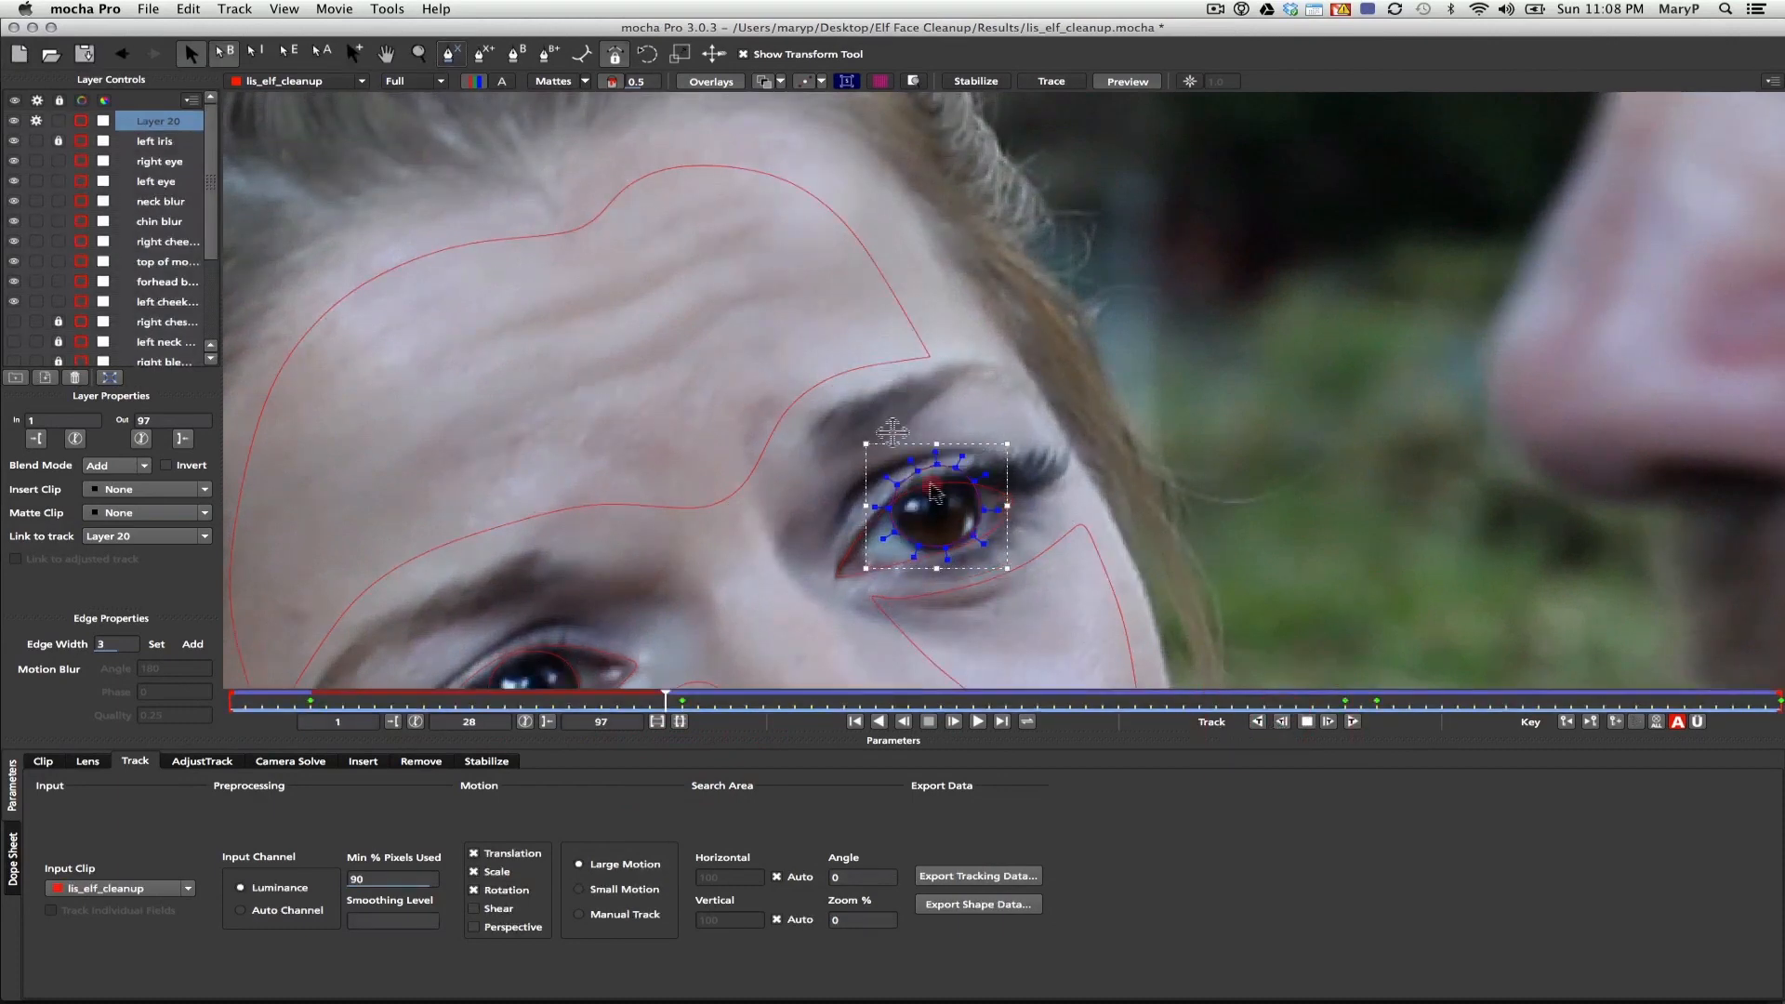
left_click_drag(951, 477, 873, 392)
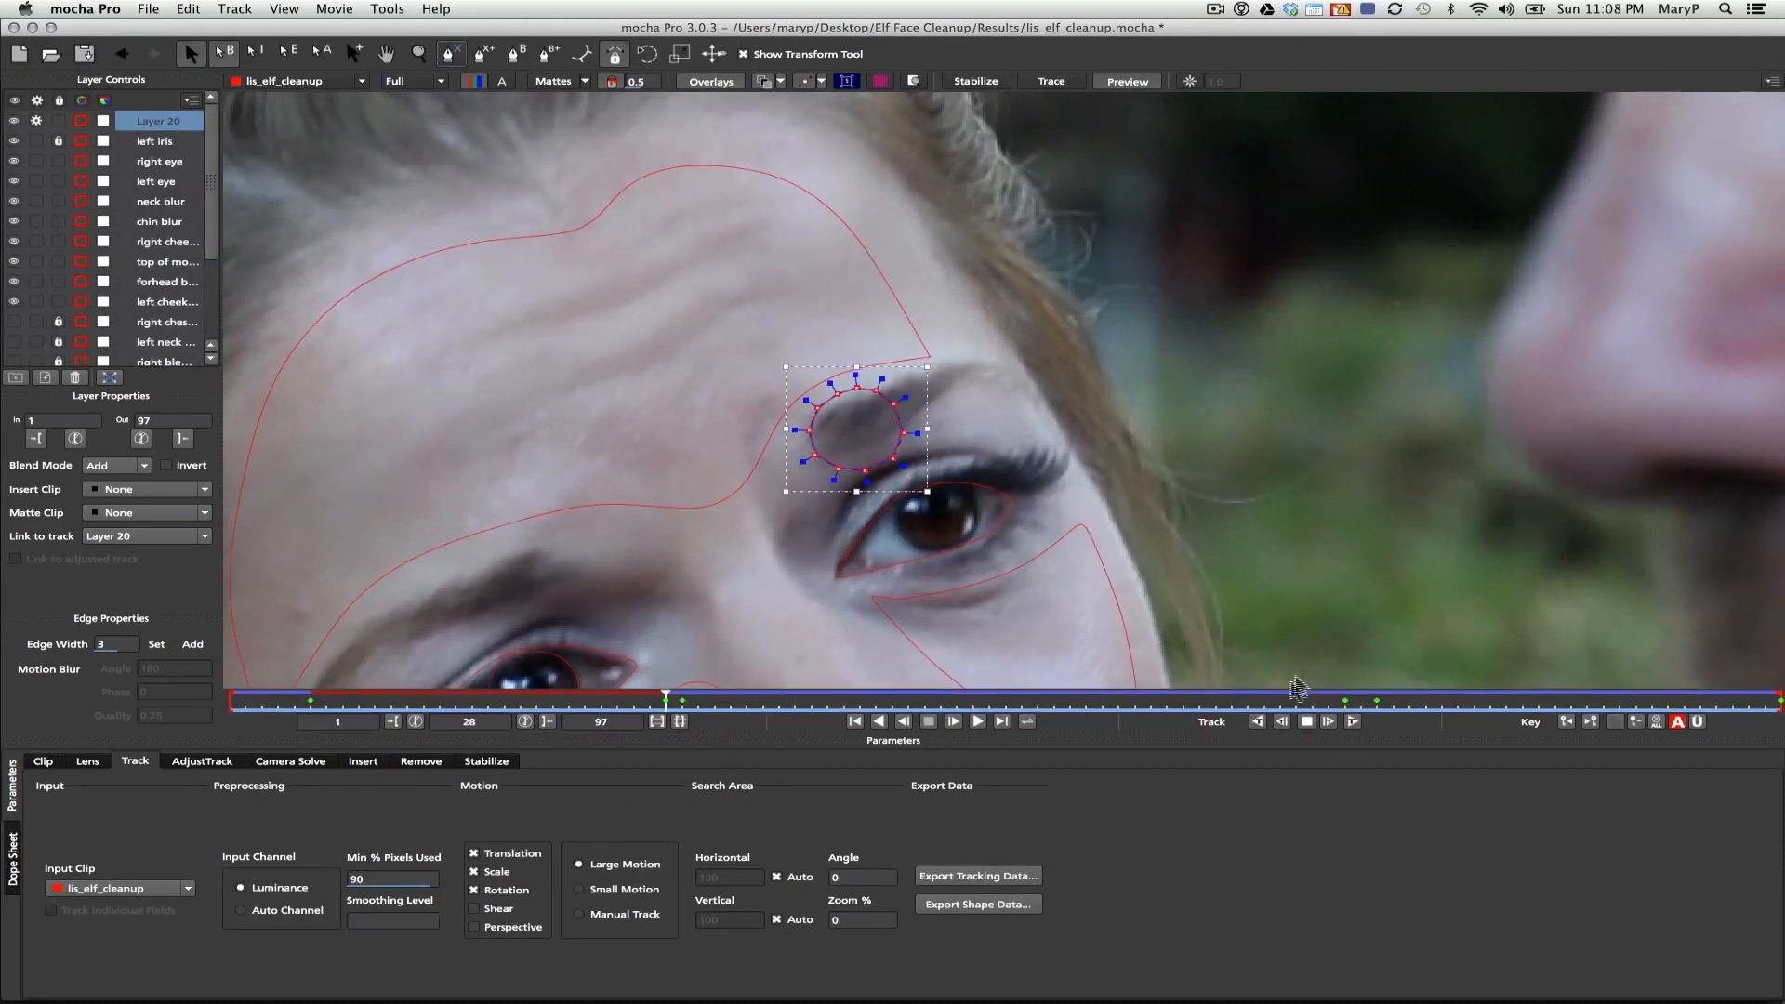
left_click(1283, 722)
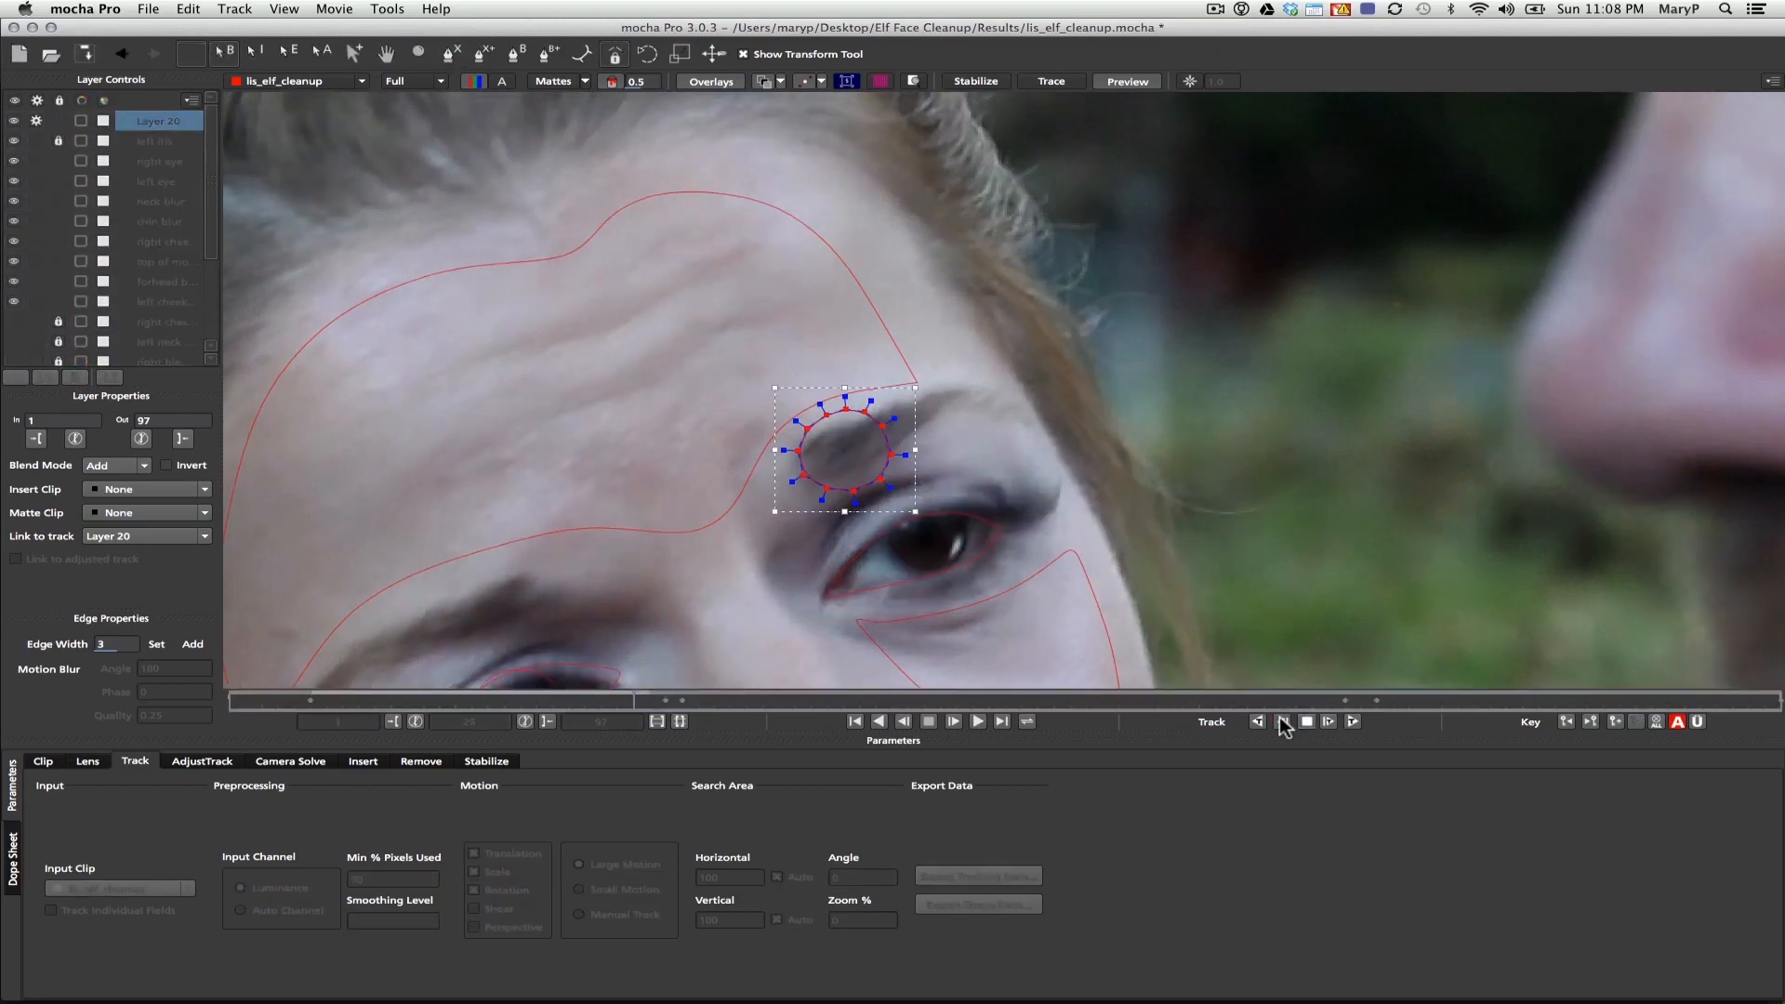
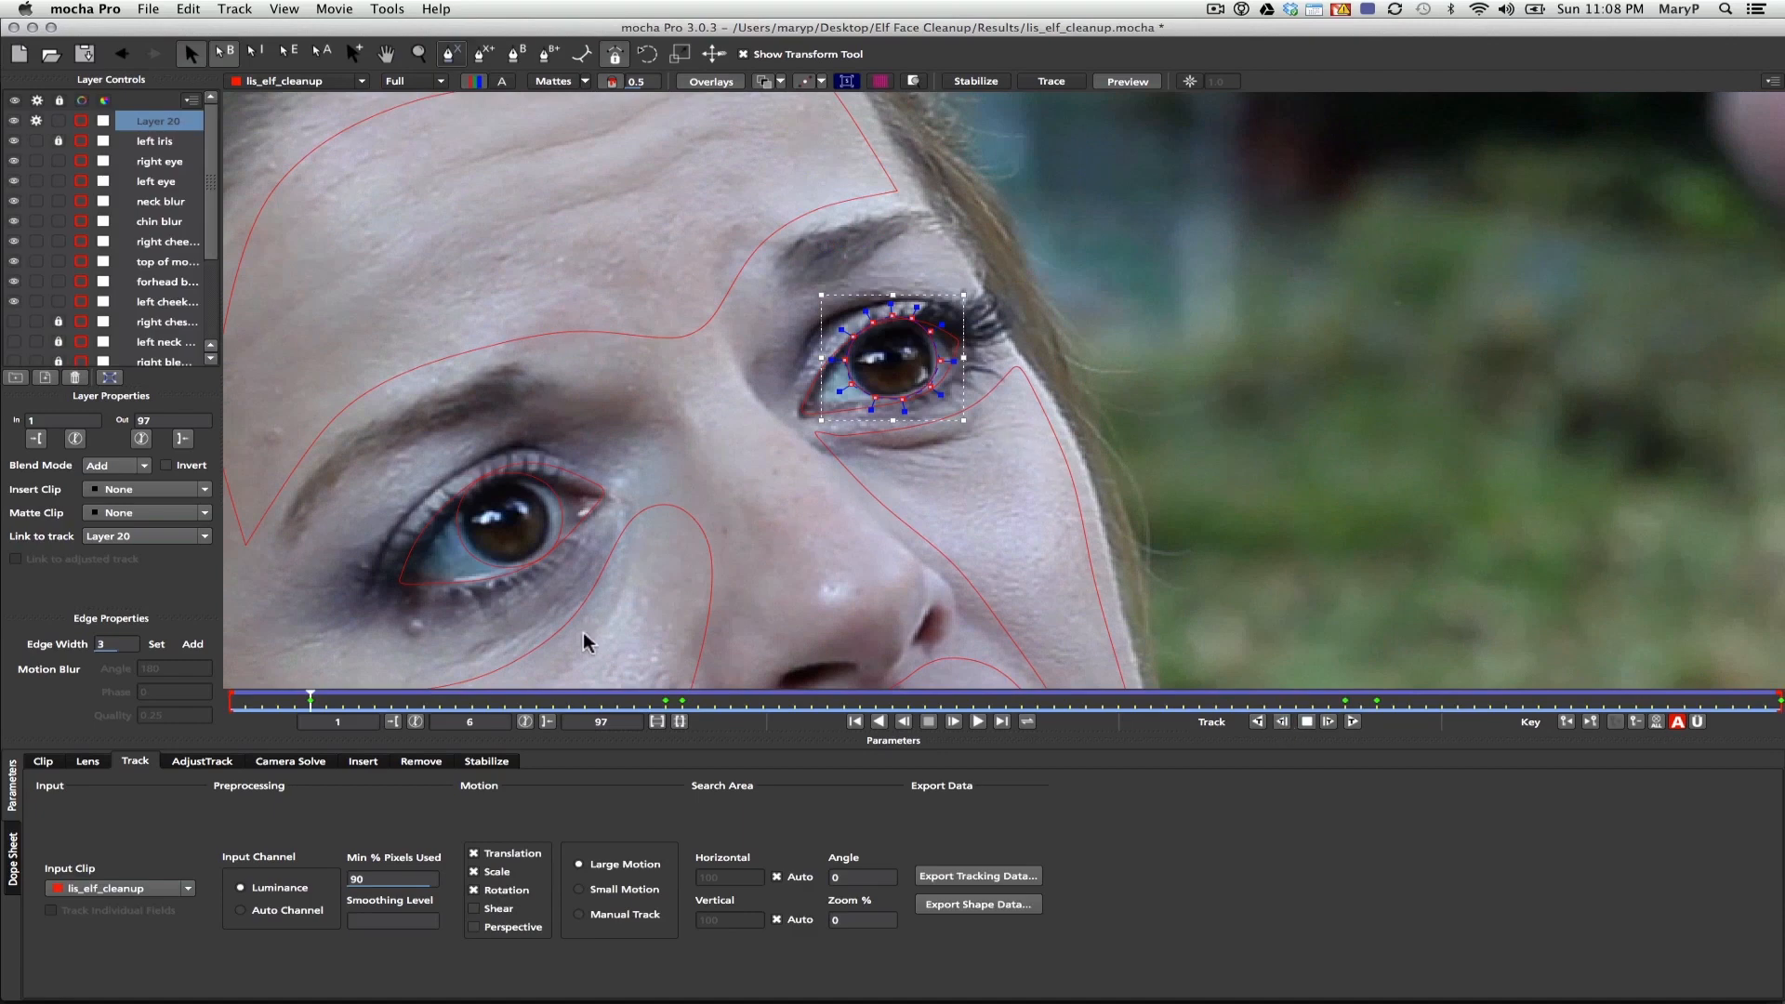
Move the right iris shape from the eyebrow back over the iris at frames 7 and 28
left_click(323, 704)
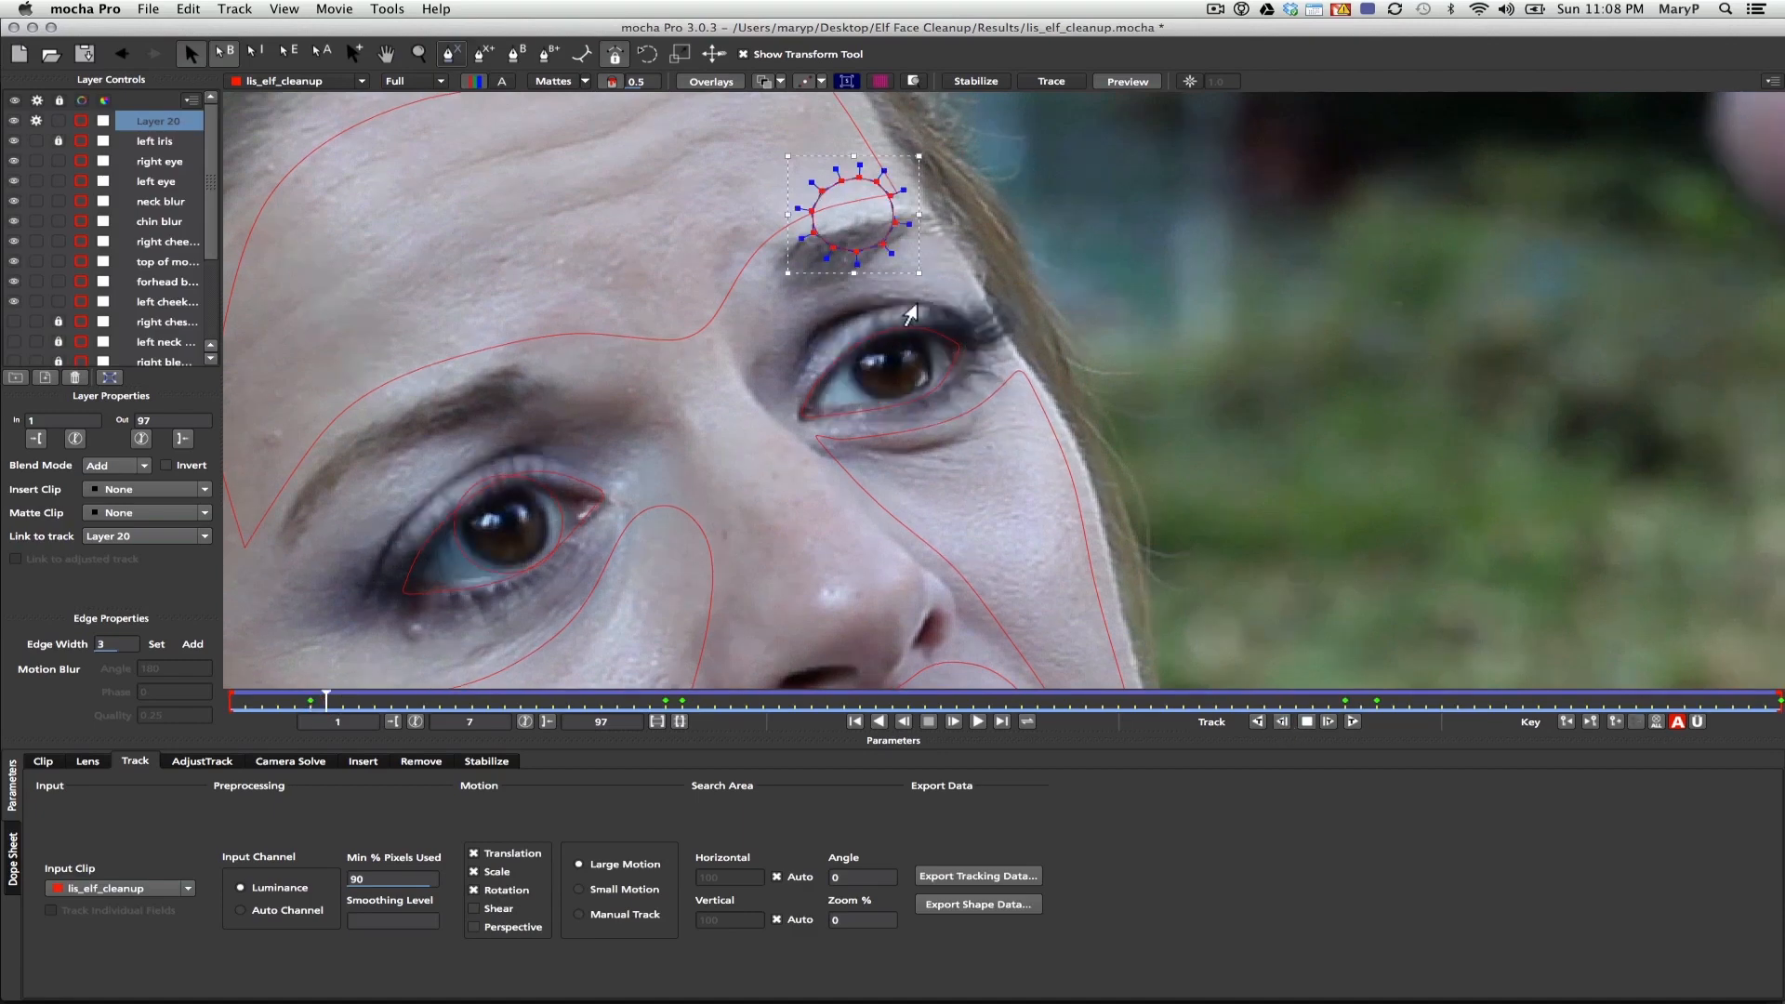
left_click_drag(840, 180, 877, 333)
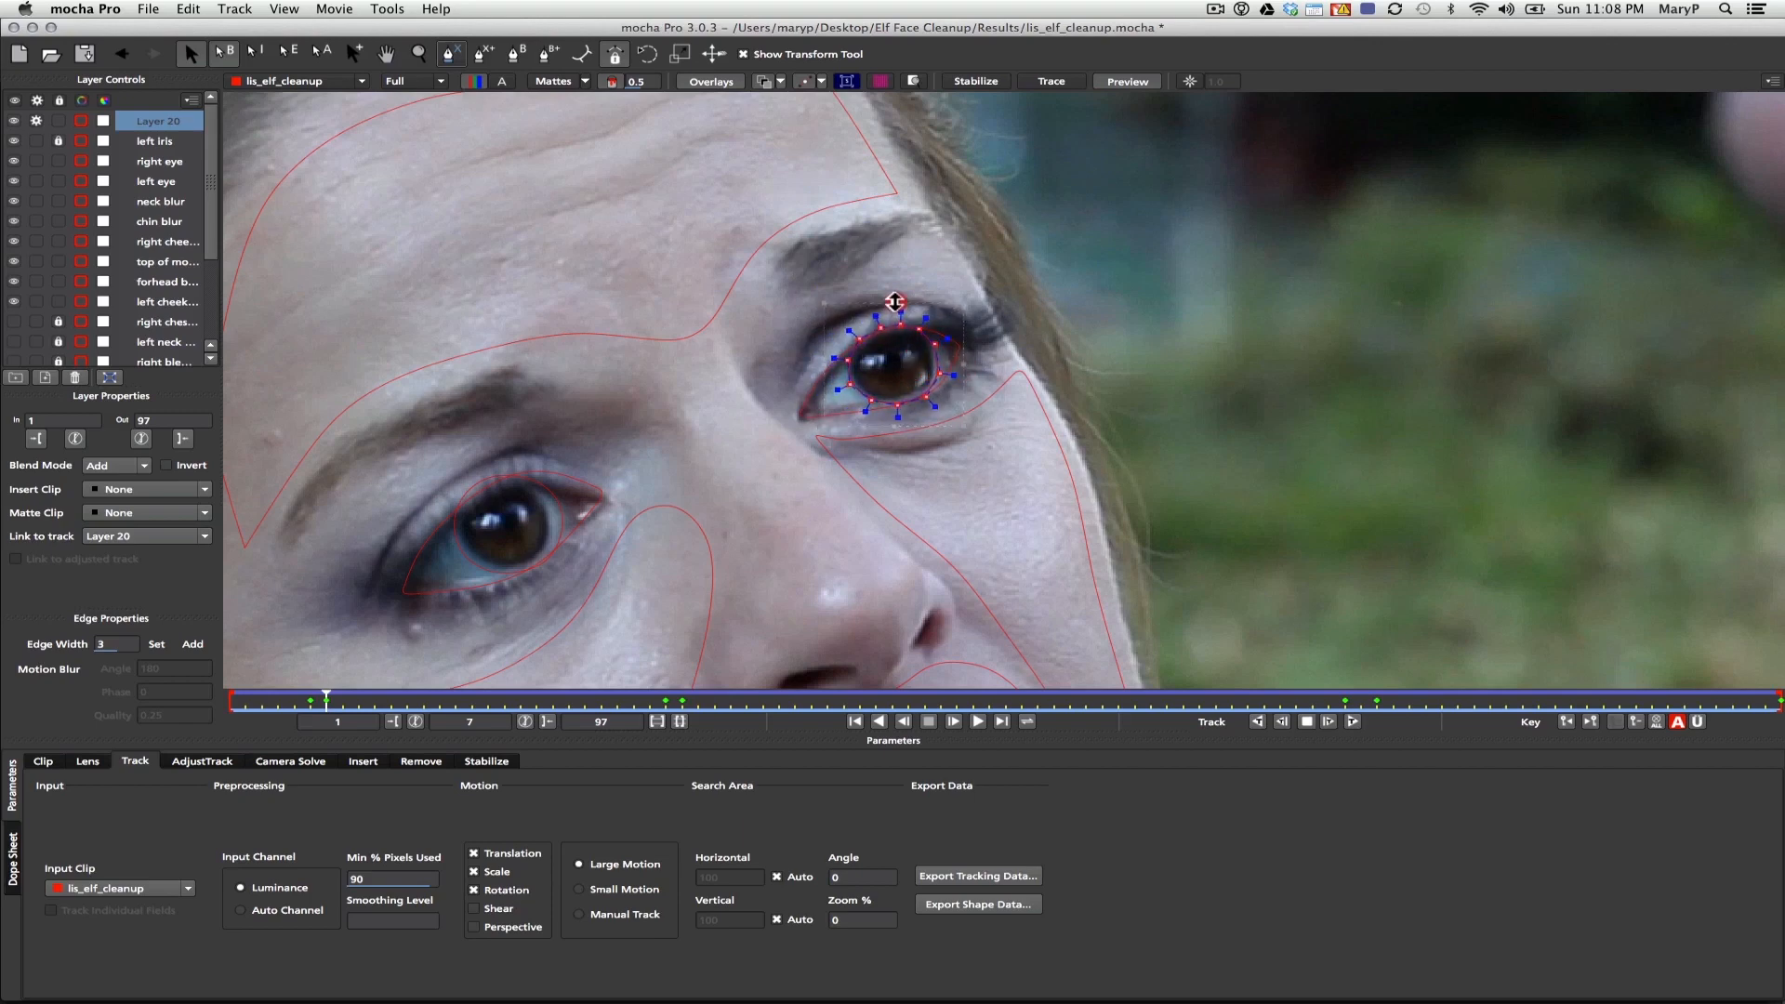
left_click_drag(338, 714, 658, 733)
left_click_drag(884, 465, 973, 545)
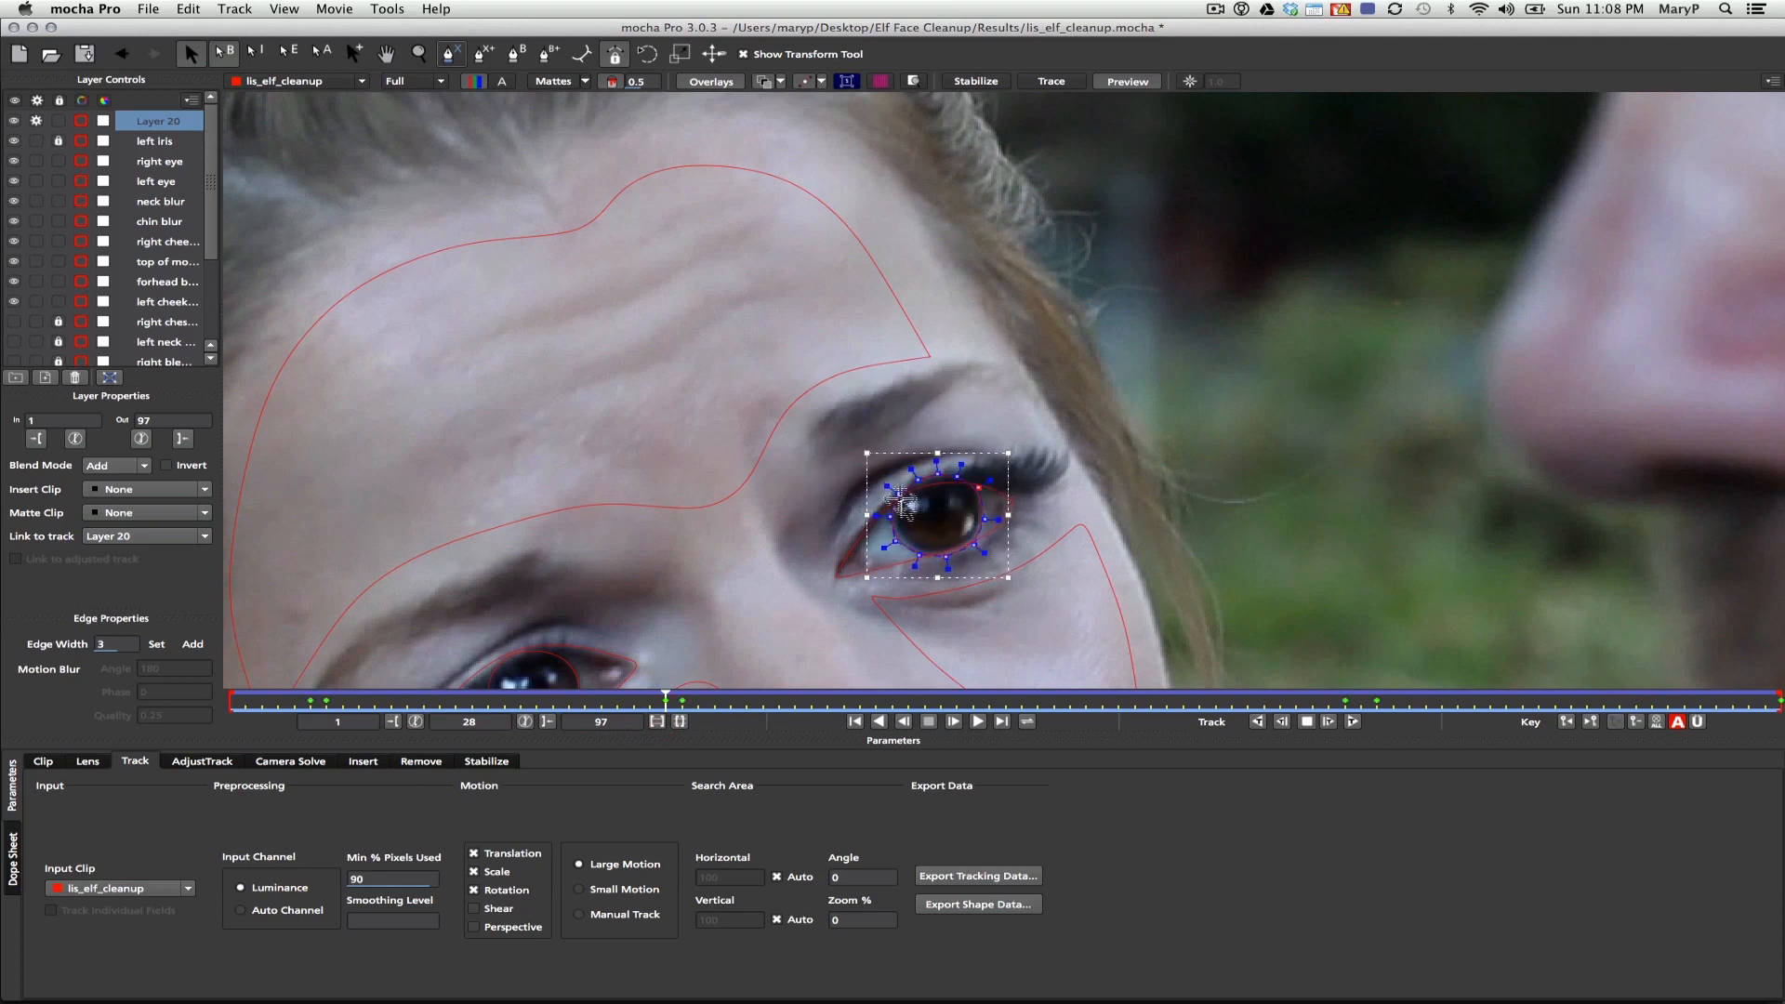
Adjust the right iris shape's position at frame 11 and rename Layer 20 as "right iris"
left_click_drag(675, 706, 397, 716)
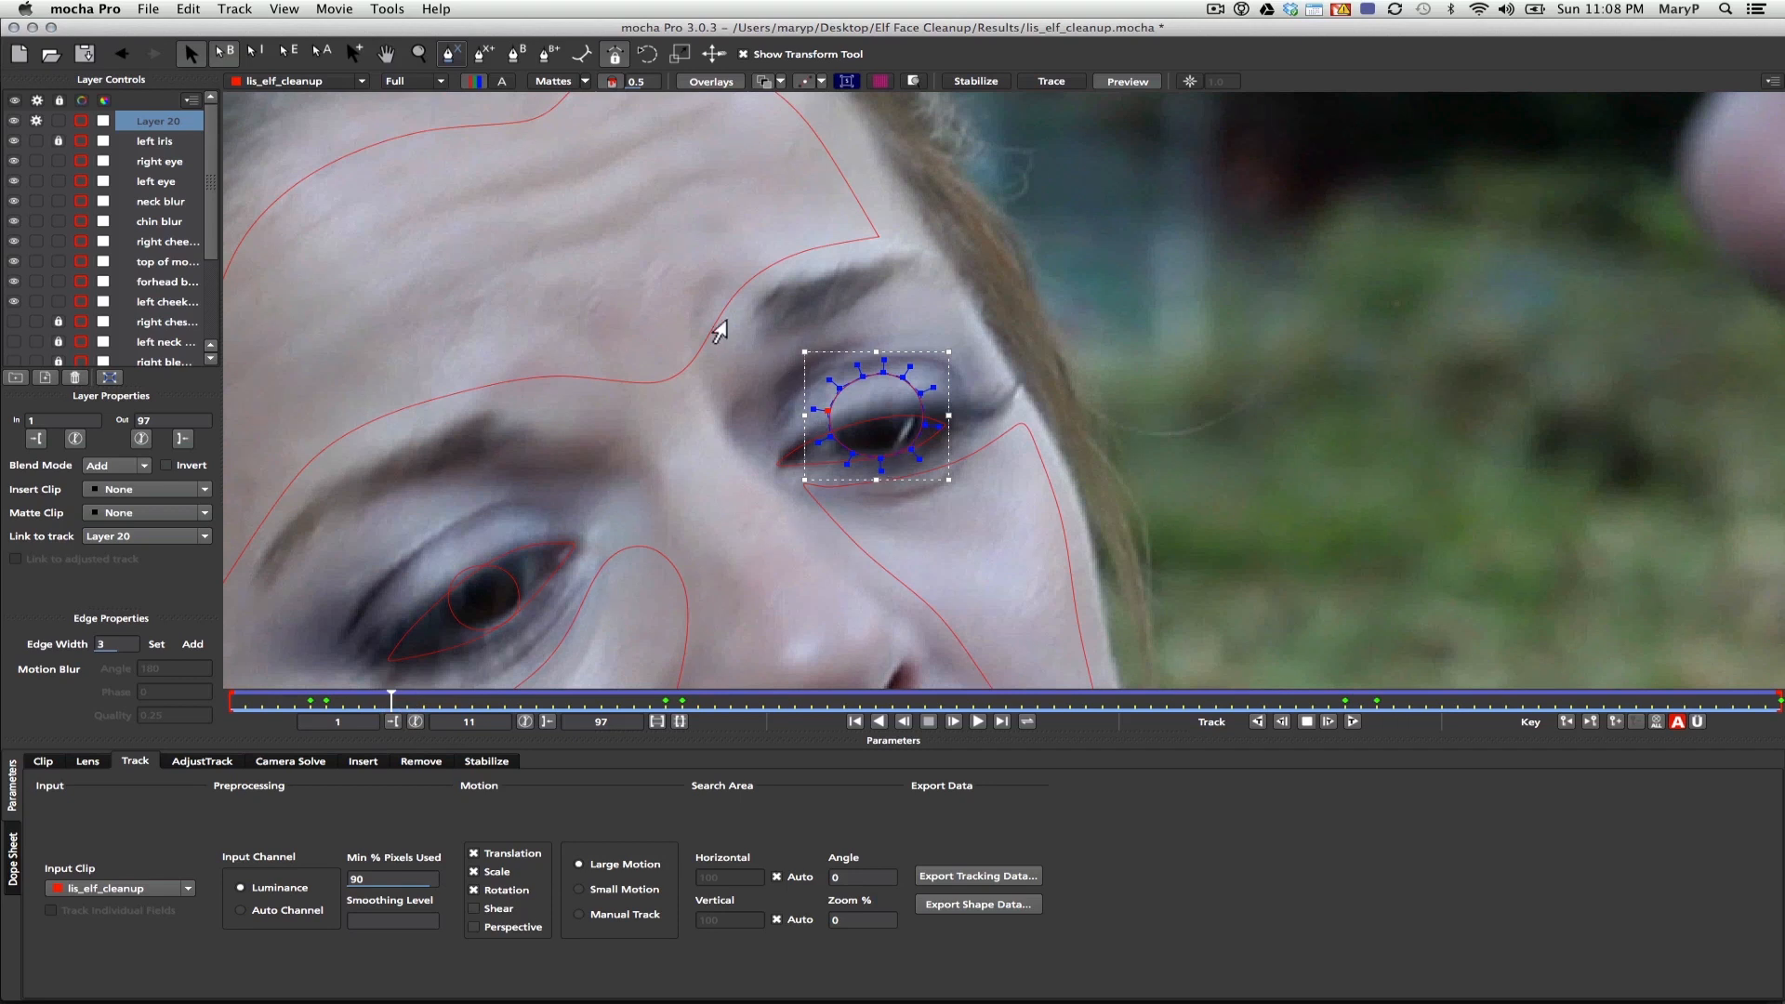
left_click(718, 325)
left_click(850, 382)
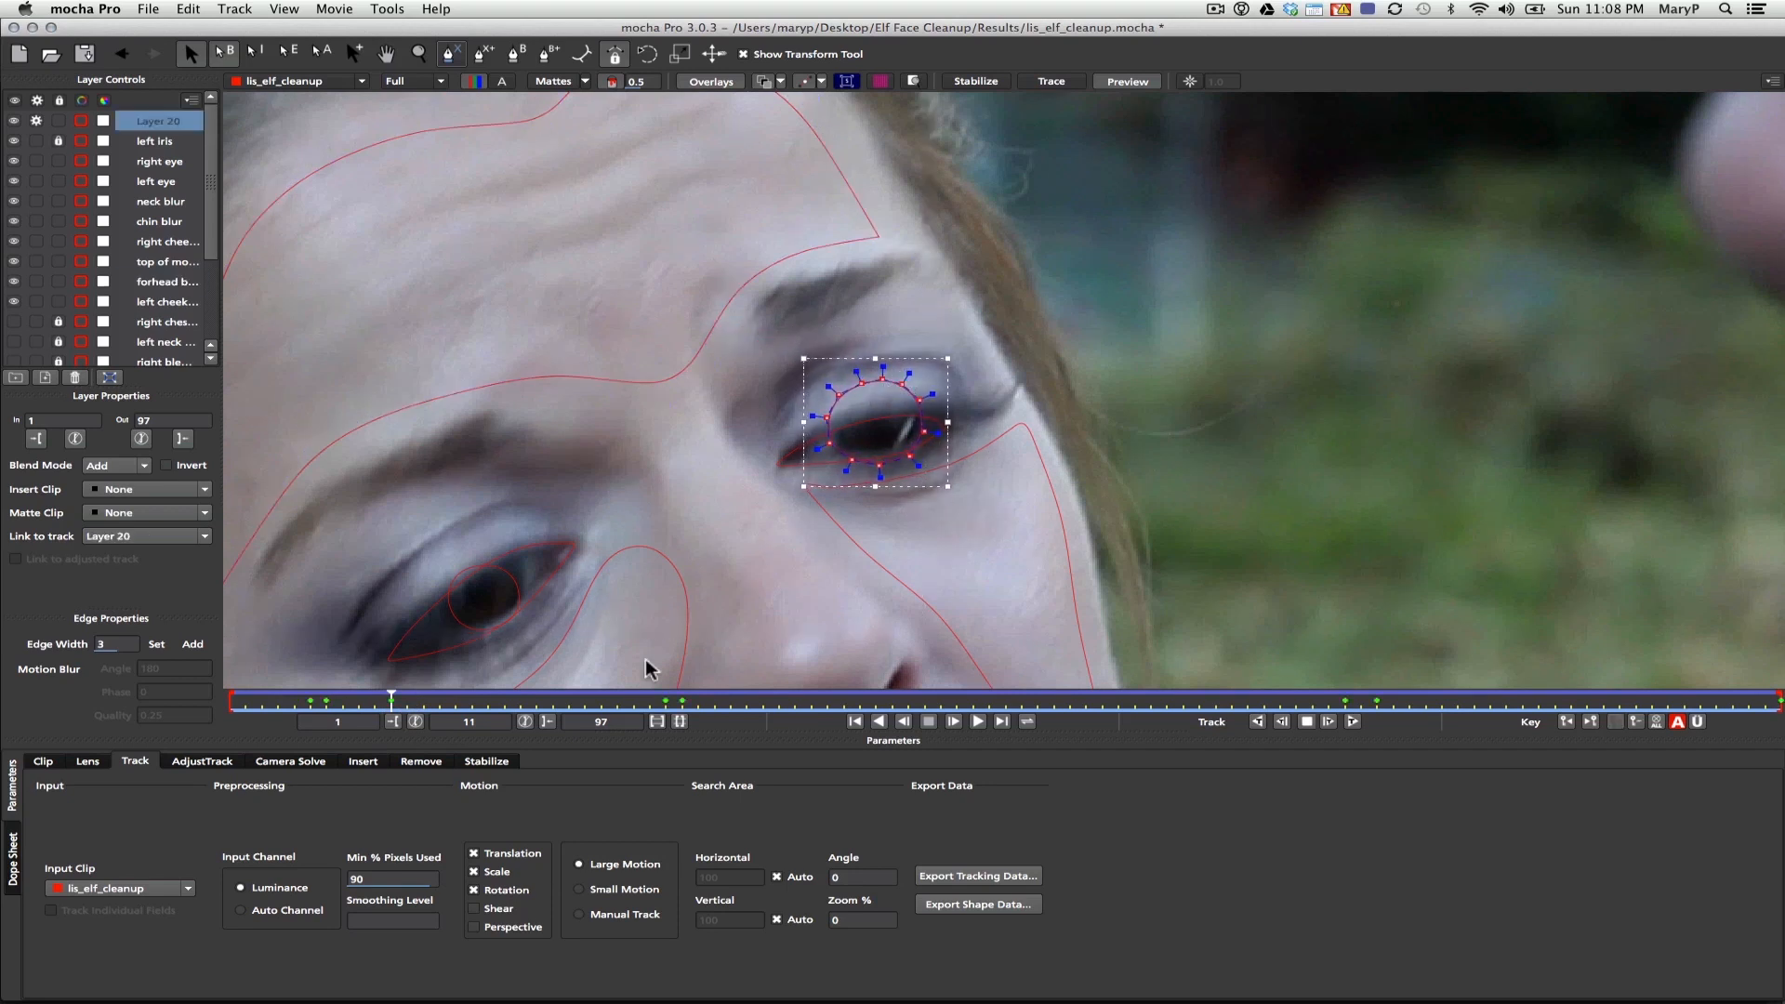
left_click_drag(389, 700, 135, 693)
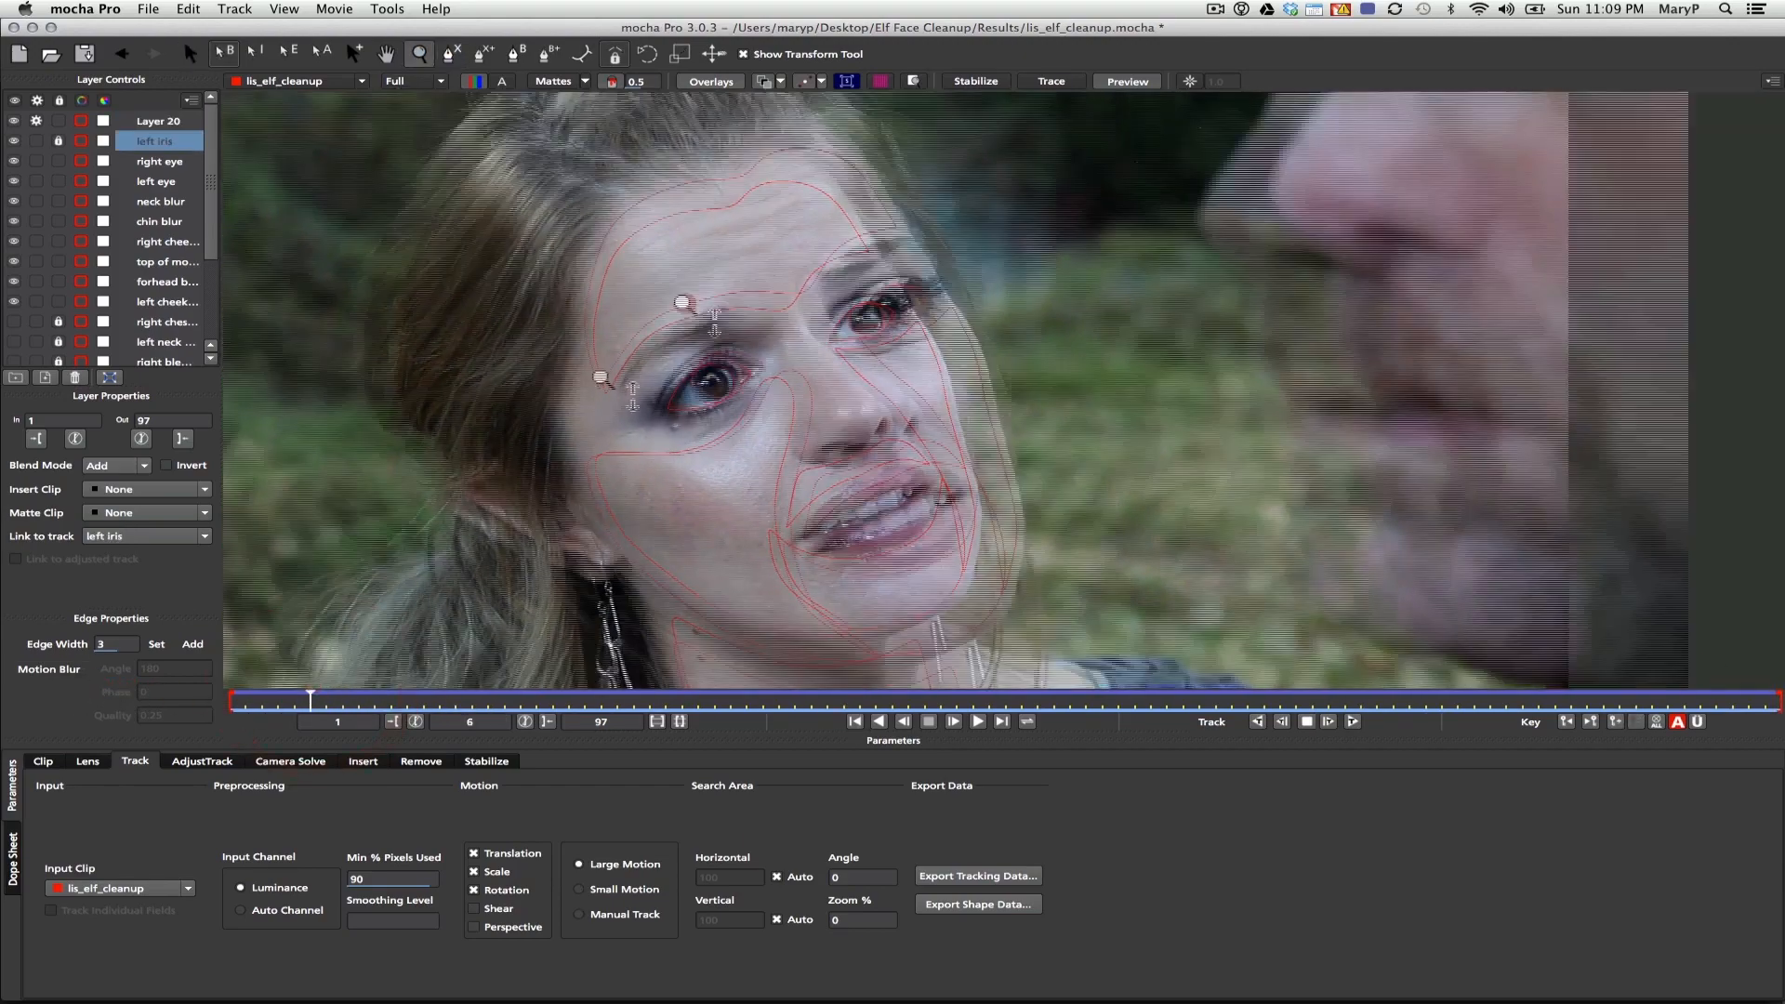
double_click(146, 121)
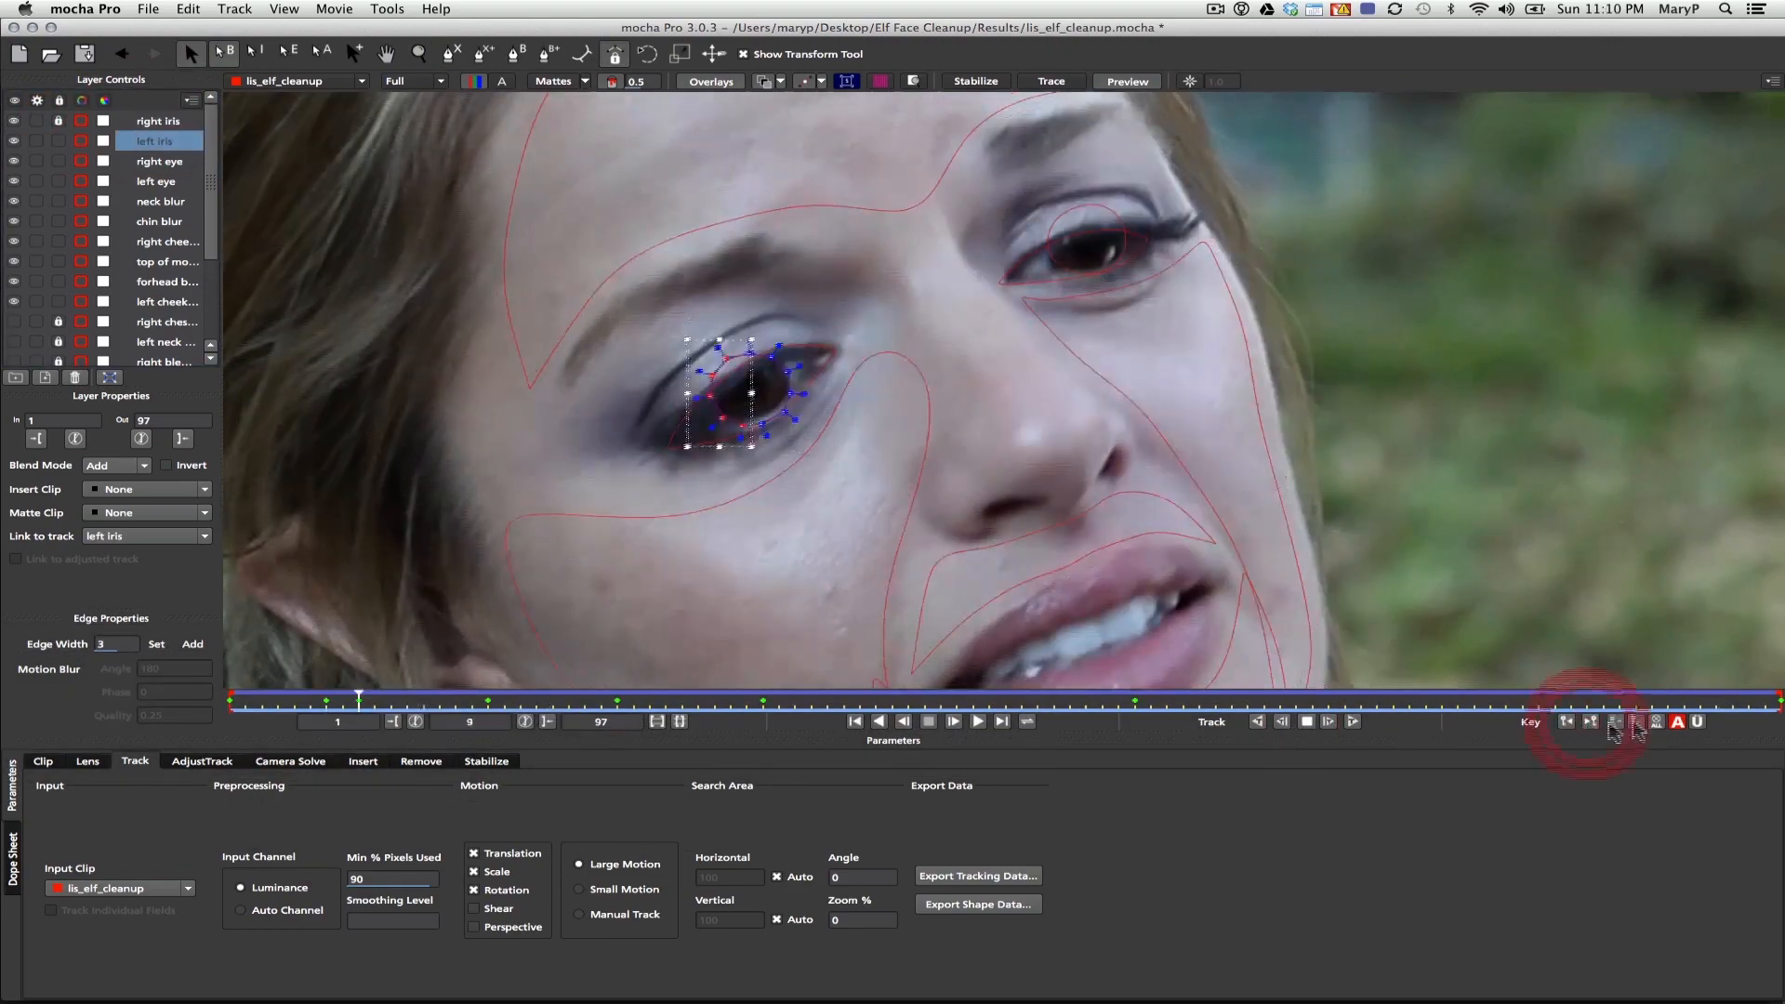
Enlarge the left iris shape slightly at frame 27 and move it up onto the eyebrow at frame 26
left_click(904, 721)
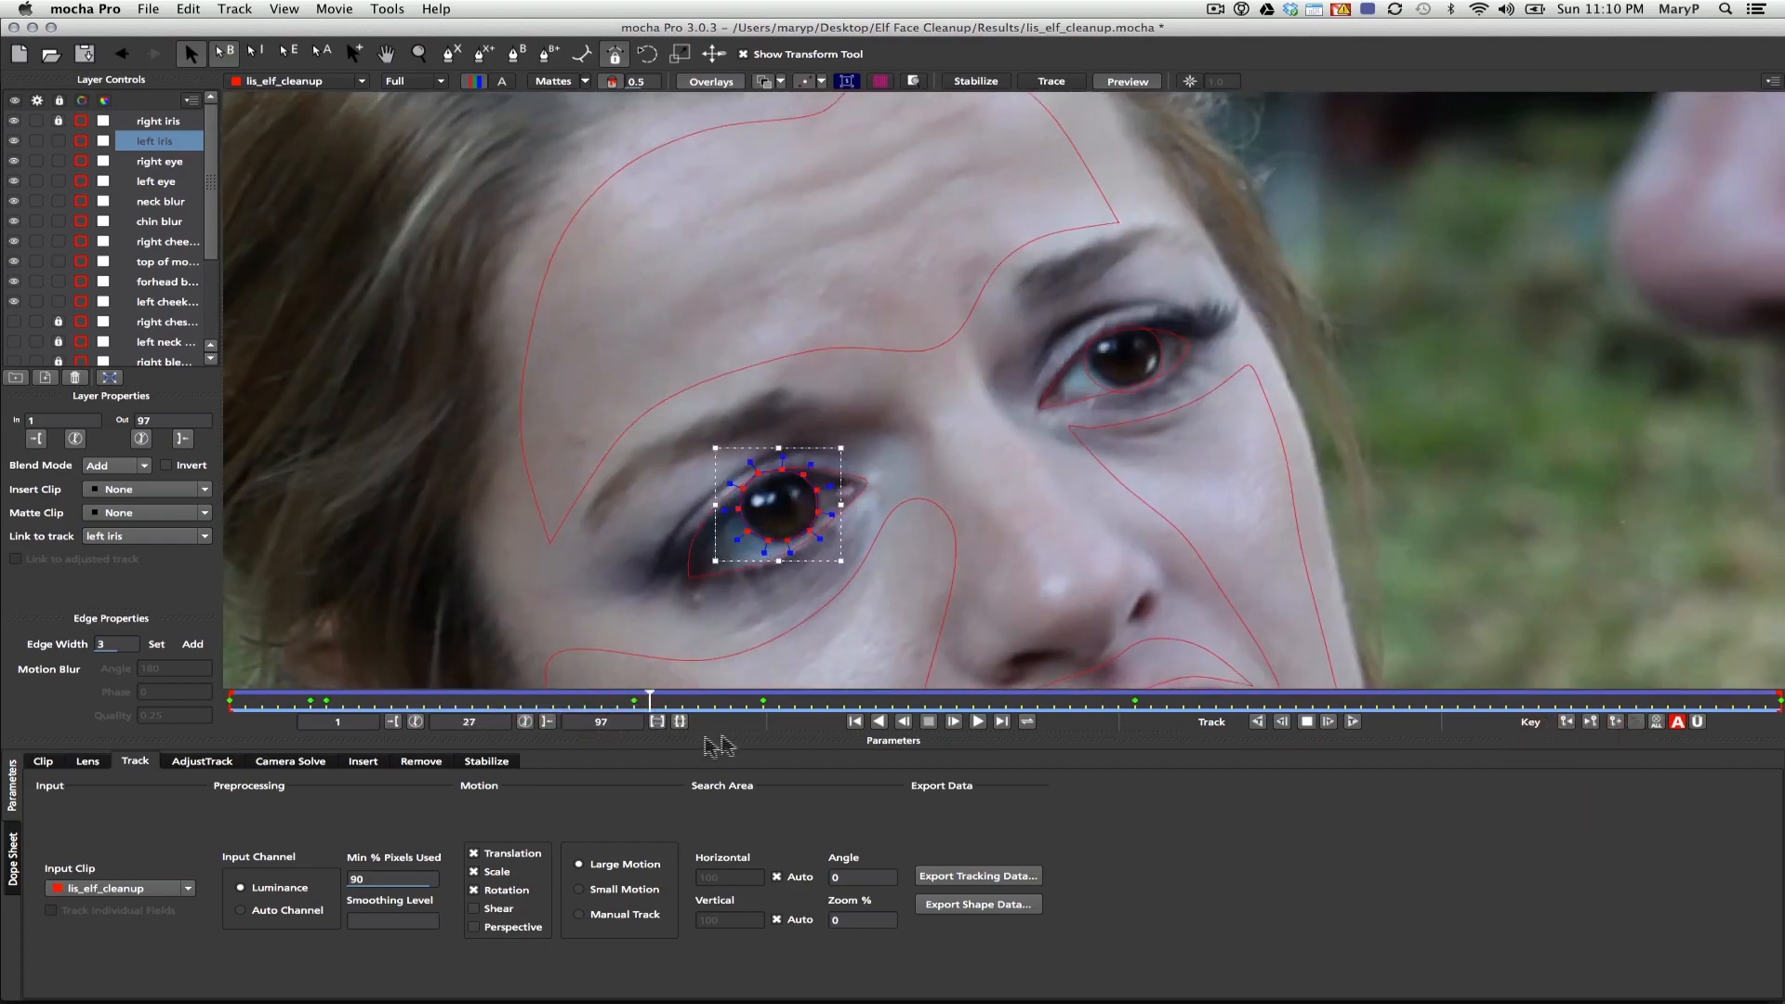
left_click_drag(841, 560, 854, 566)
left_click_drag(650, 694, 634, 693)
left_click_drag(768, 485, 768, 389)
Track the left iris shape forward from frame 7 through the blink with only Translation enabled
left_click_drag(635, 694, 325, 694)
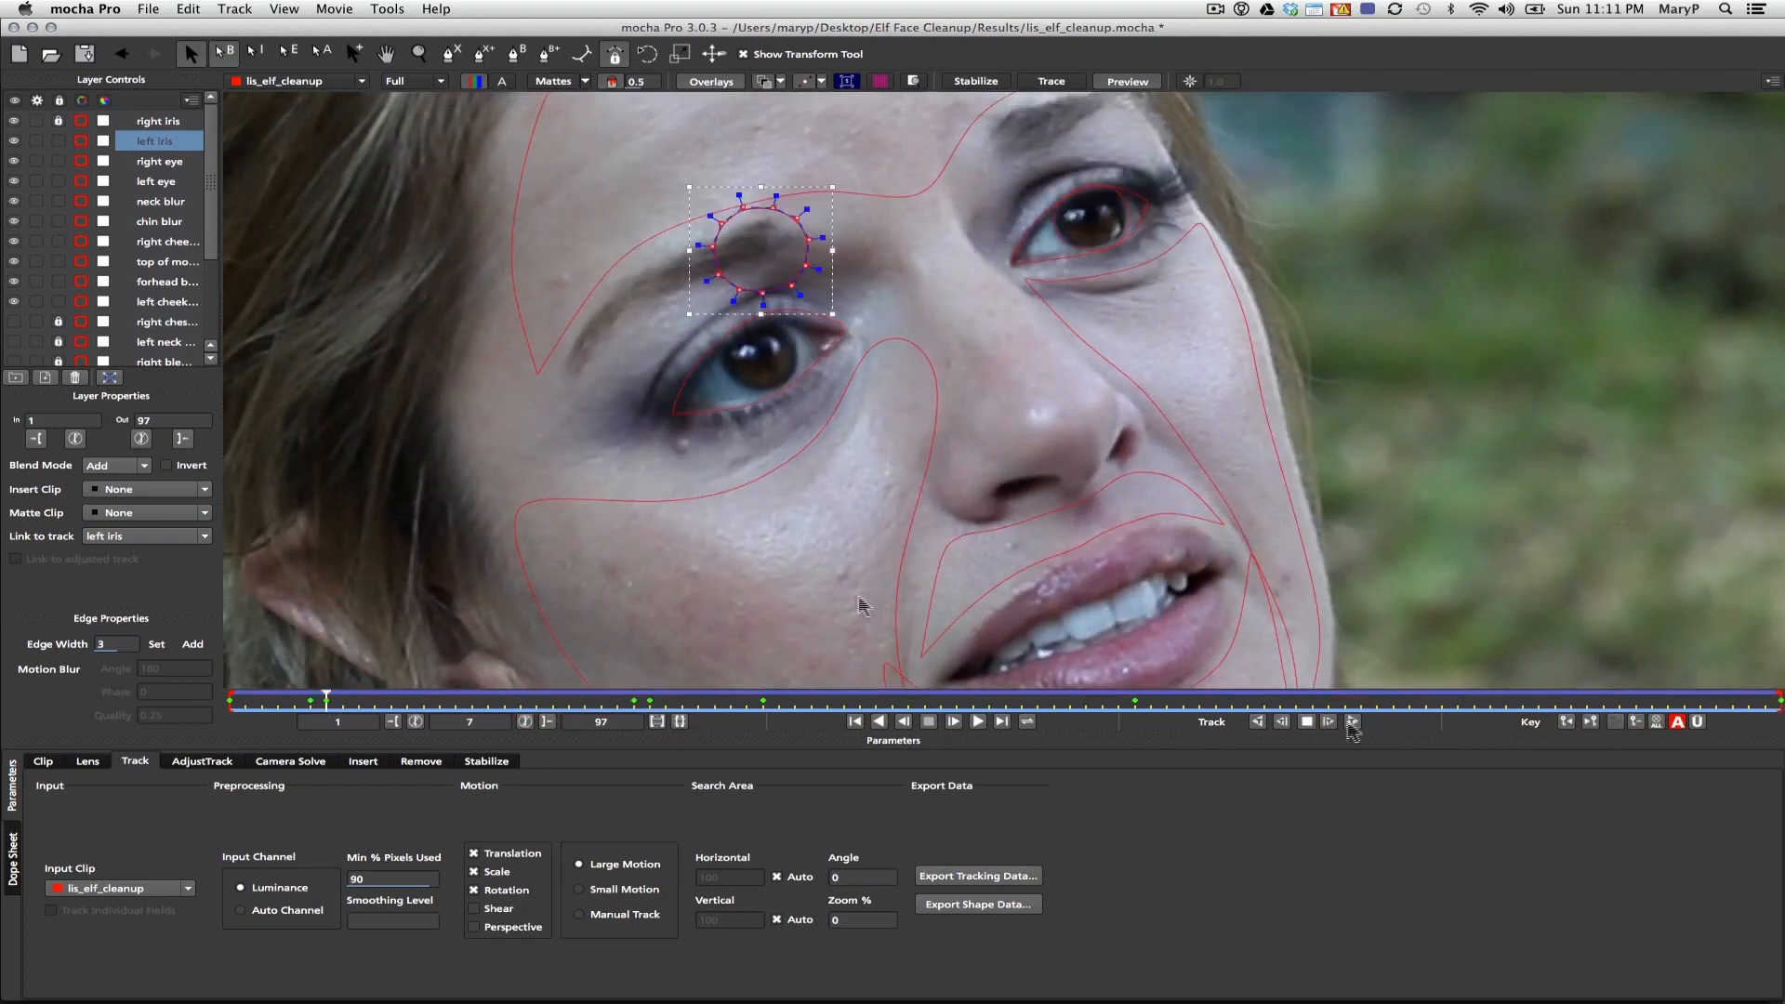
left_click(1328, 722)
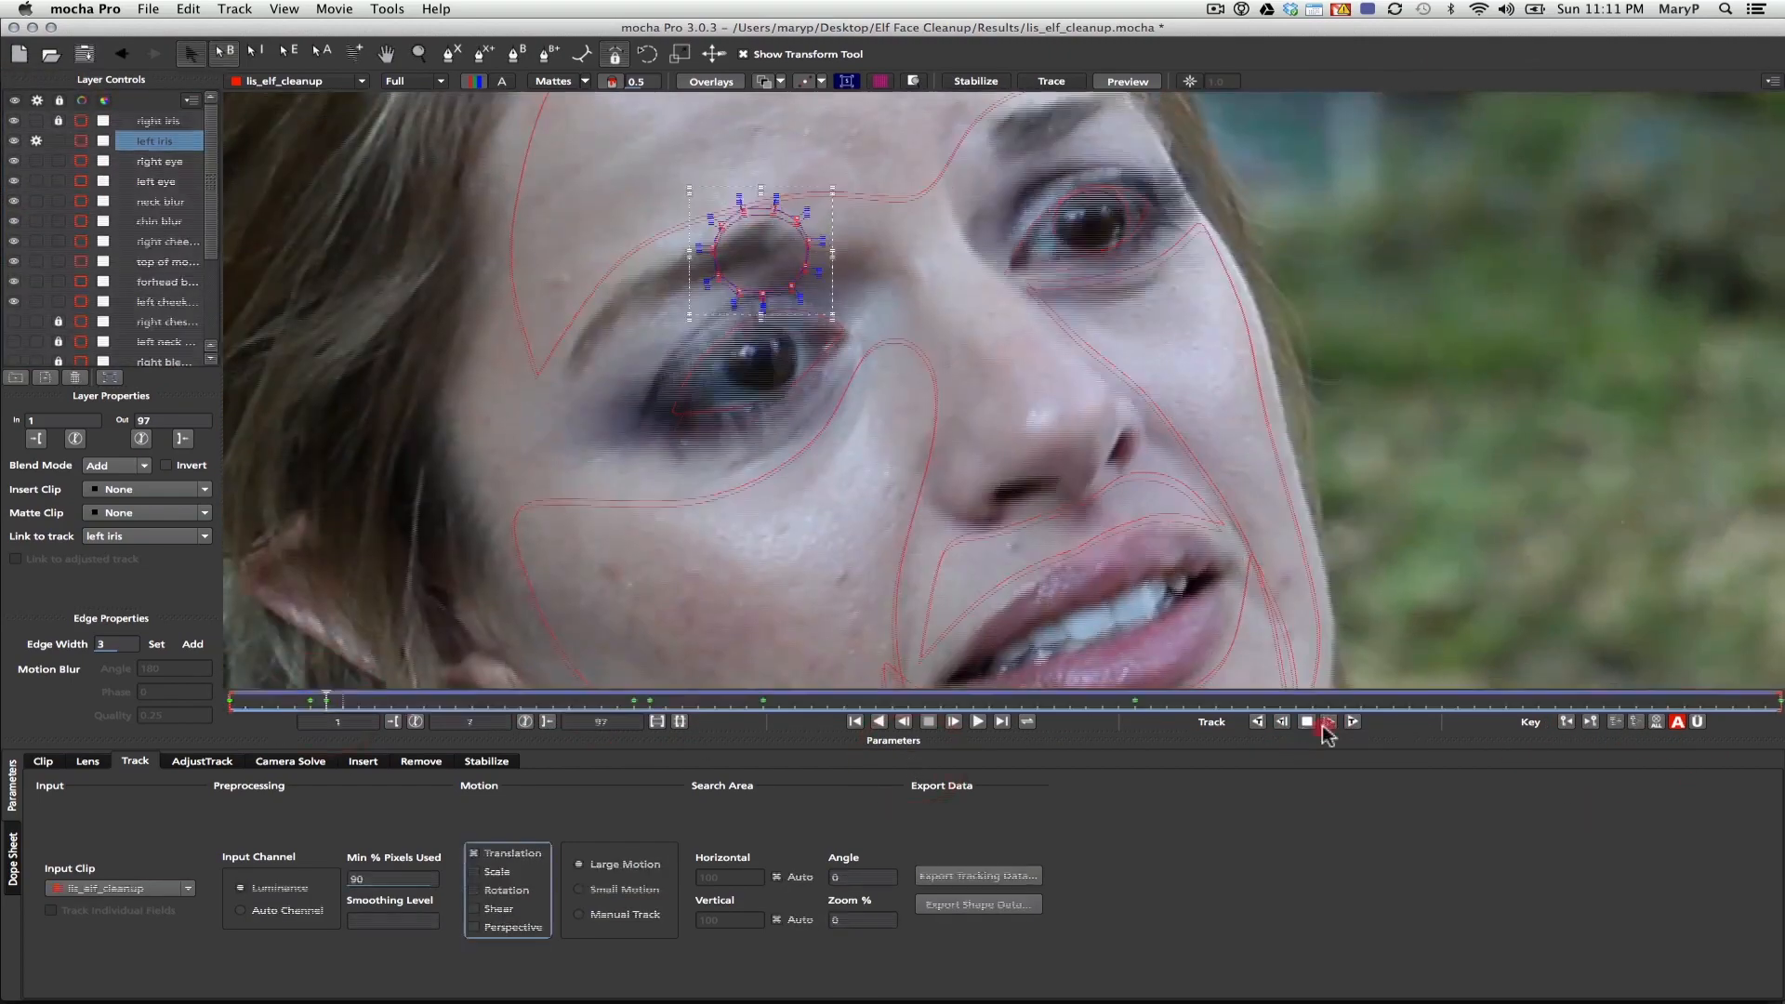
left_click(1333, 725)
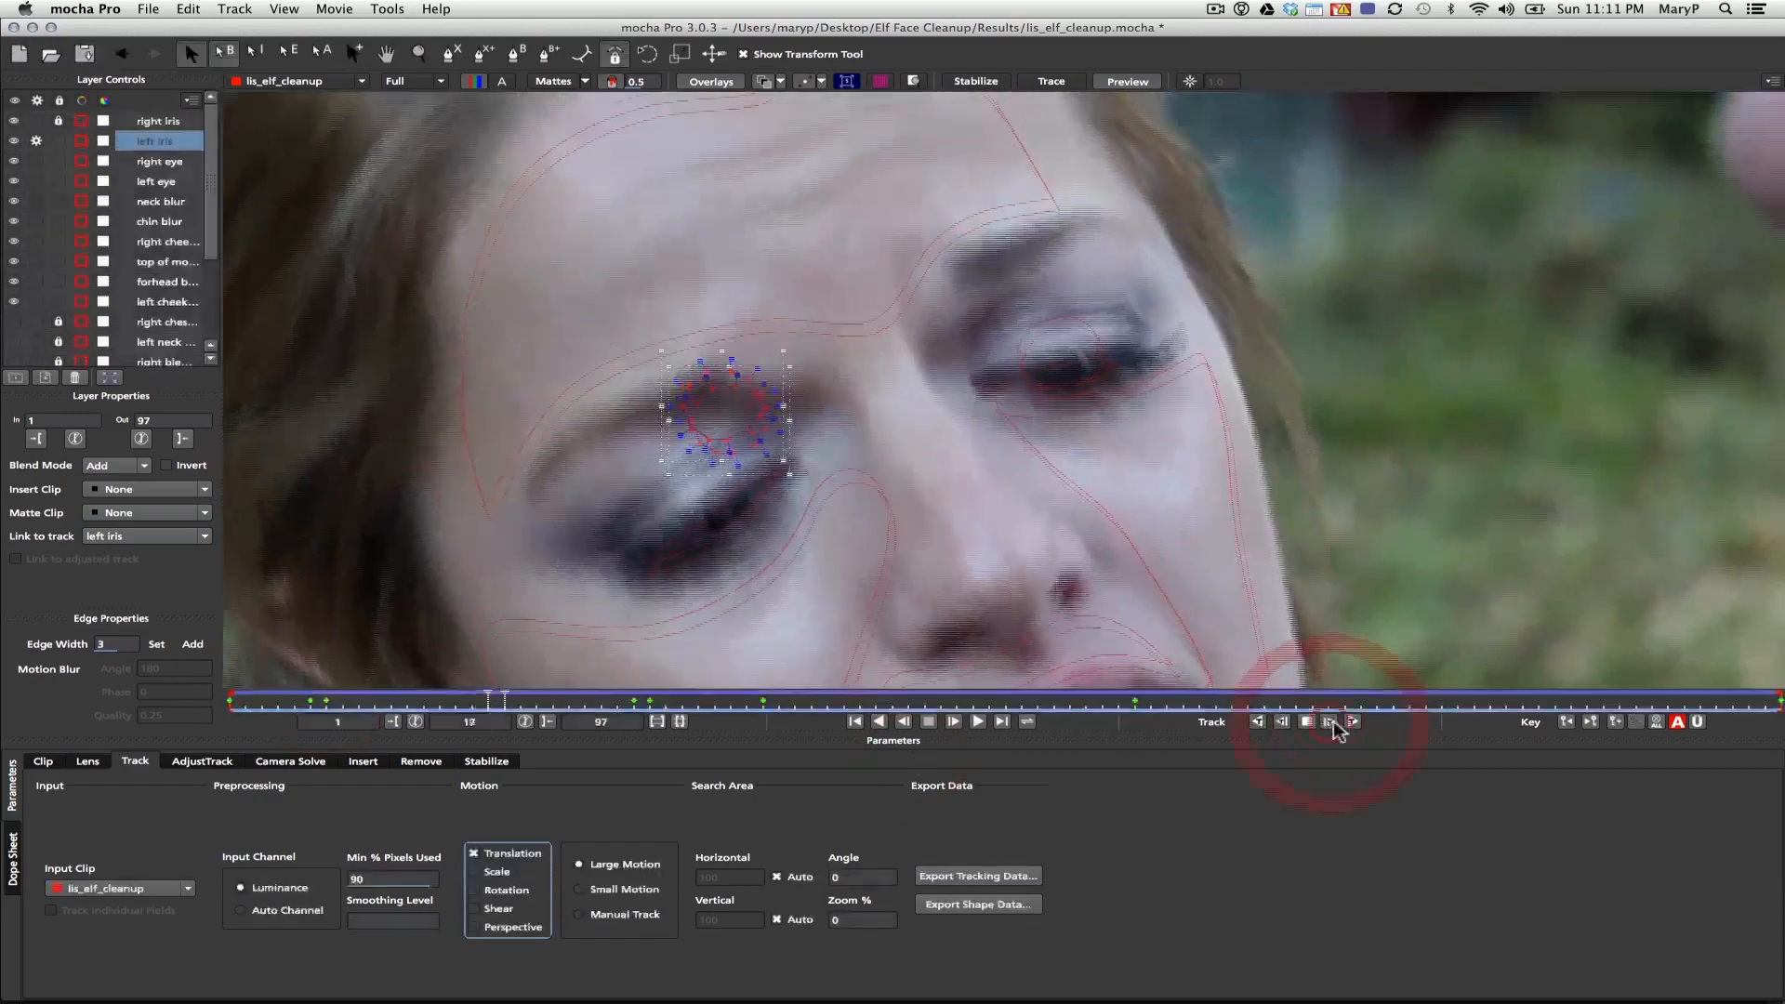
left_click(1333, 725)
Move the left iris shape from the eyebrow back over the iris at frames 7 and 26, enlarging it slightly at frame 26
left_click_drag(804, 455, 805, 552)
left_click_drag(634, 698, 326, 697)
left_click_drag(811, 268, 811, 374)
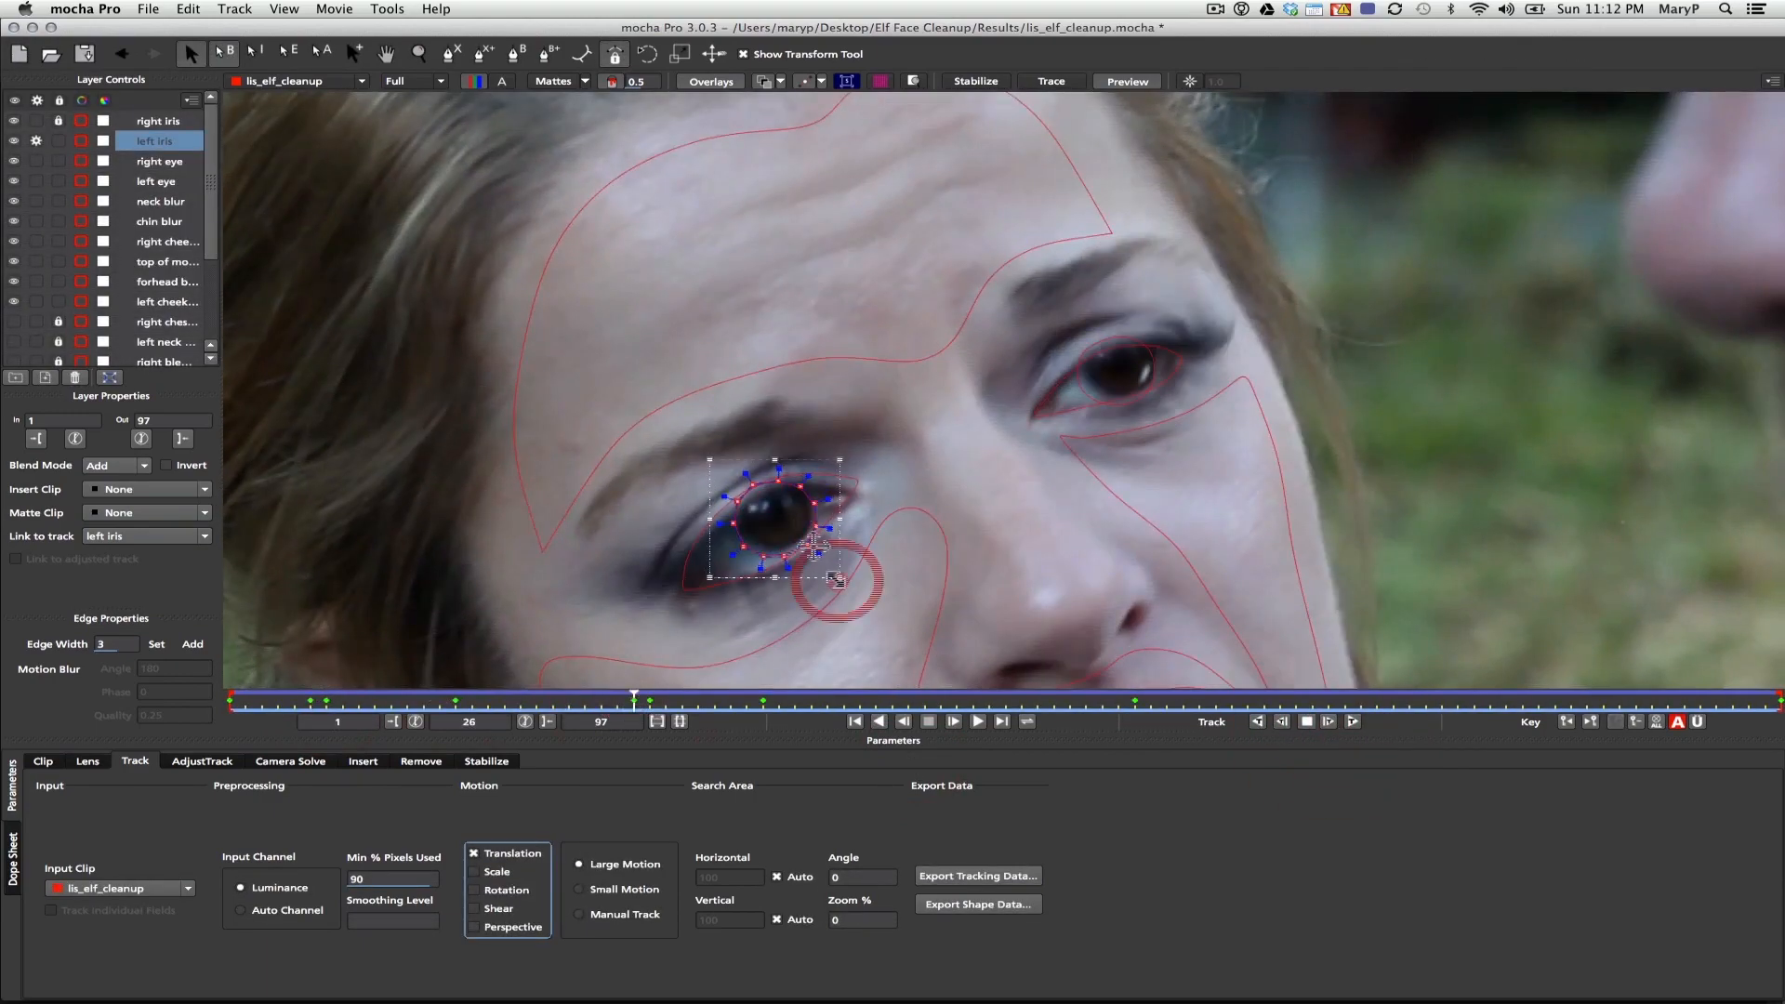
left_click_drag(837, 579, 844, 585)
Go to frame 1, hide the skin blur layers so only the eye and iris shapes show, and save the project
left_click_drag(634, 698, 230, 697)
left_click(59, 121)
left_click_drag(14, 201, 14, 302)
left_click(158, 122)
left_click(39, 140)
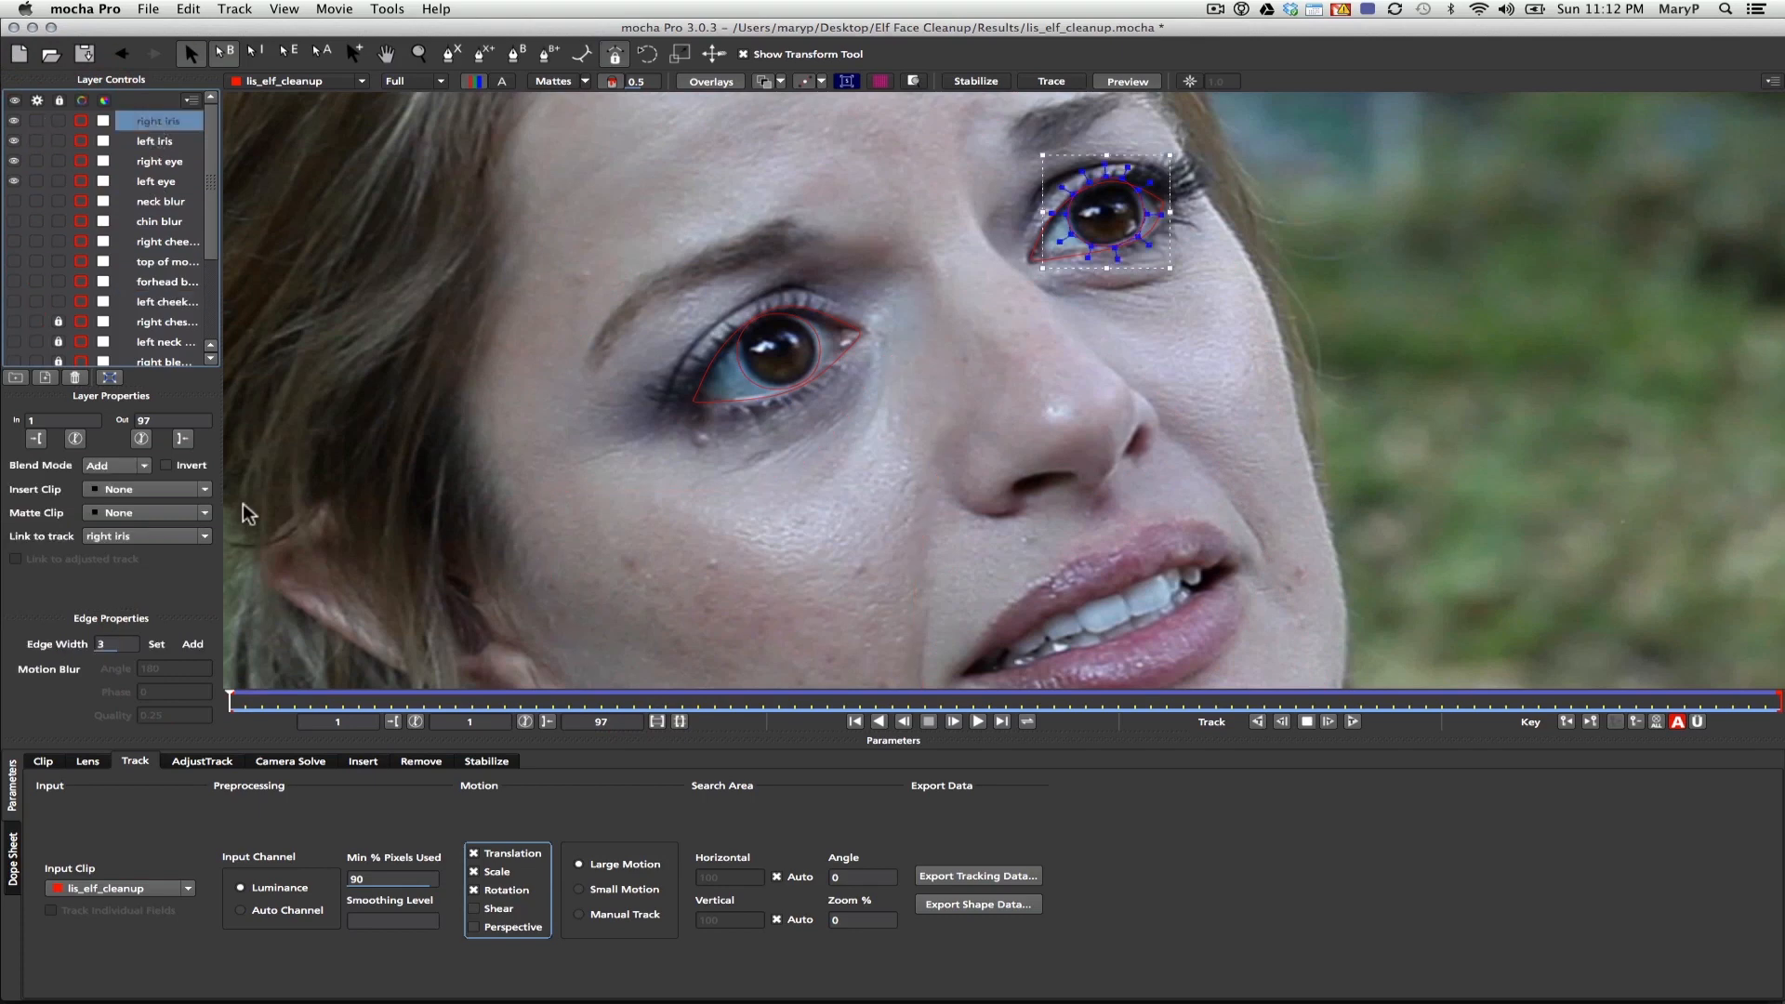
left_click(149, 8)
left_click(184, 104)
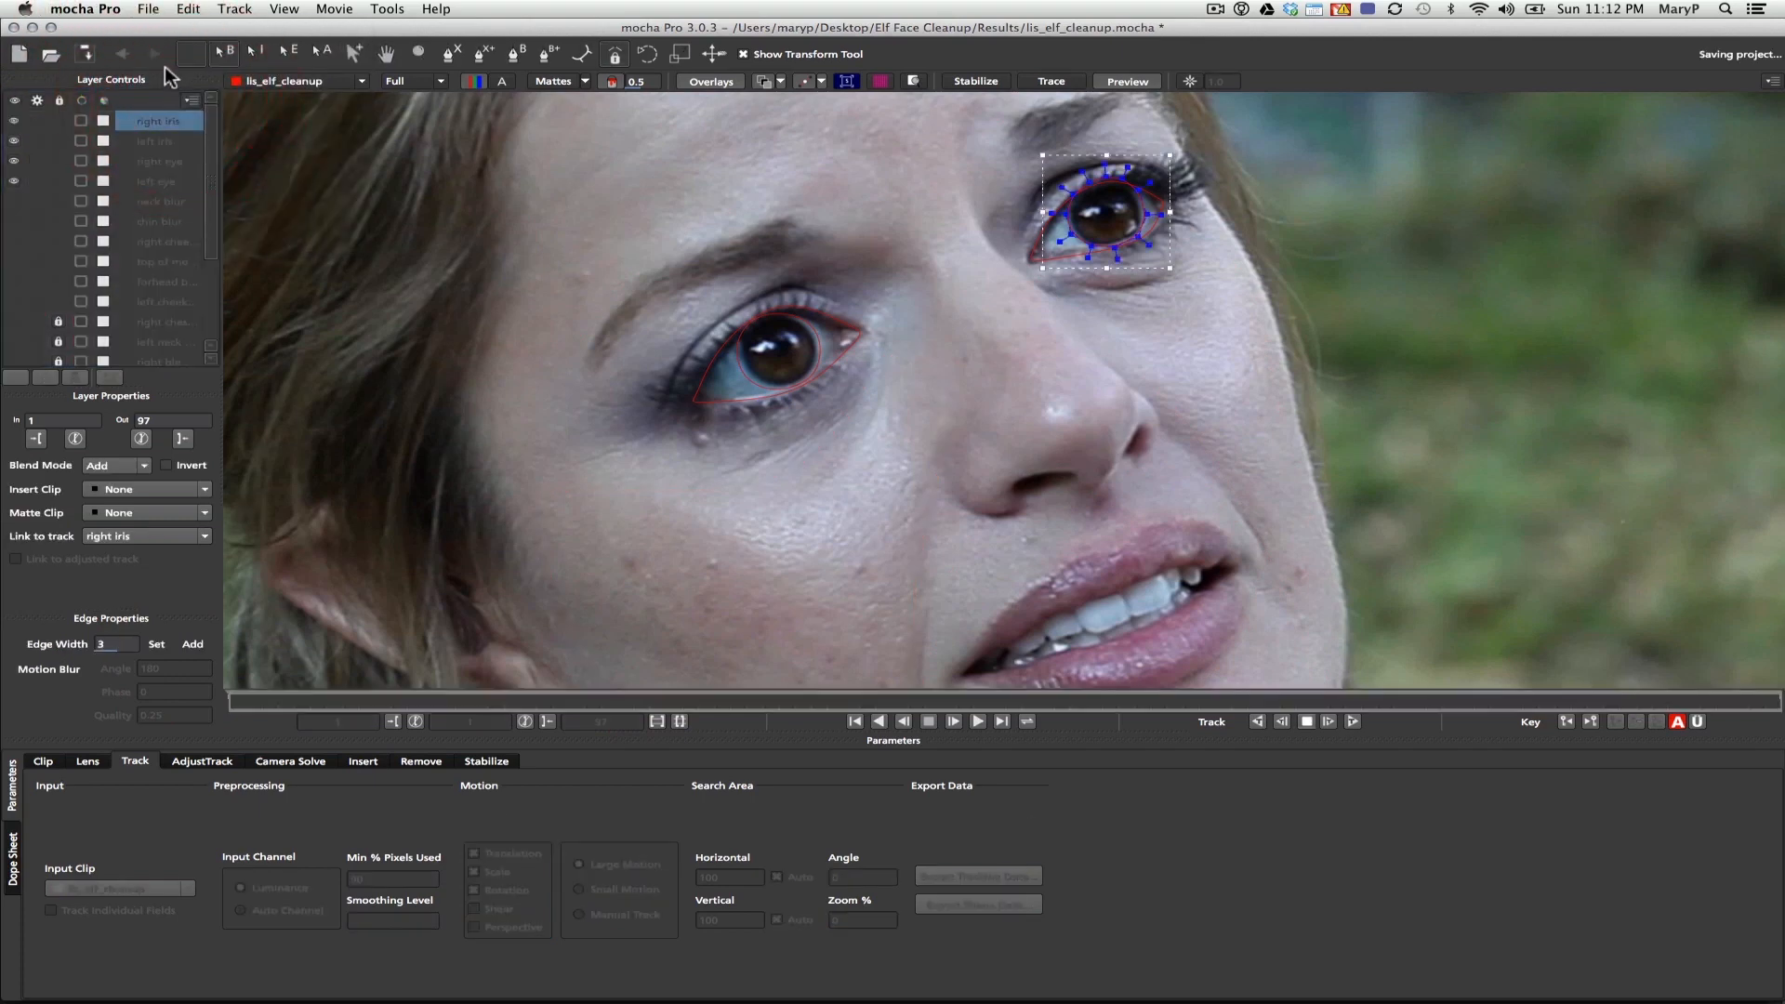
Copy the right iris layer's shape data to the clipboard
left_click(976, 905)
left_click(879, 556)
mouse_move(733, 984)
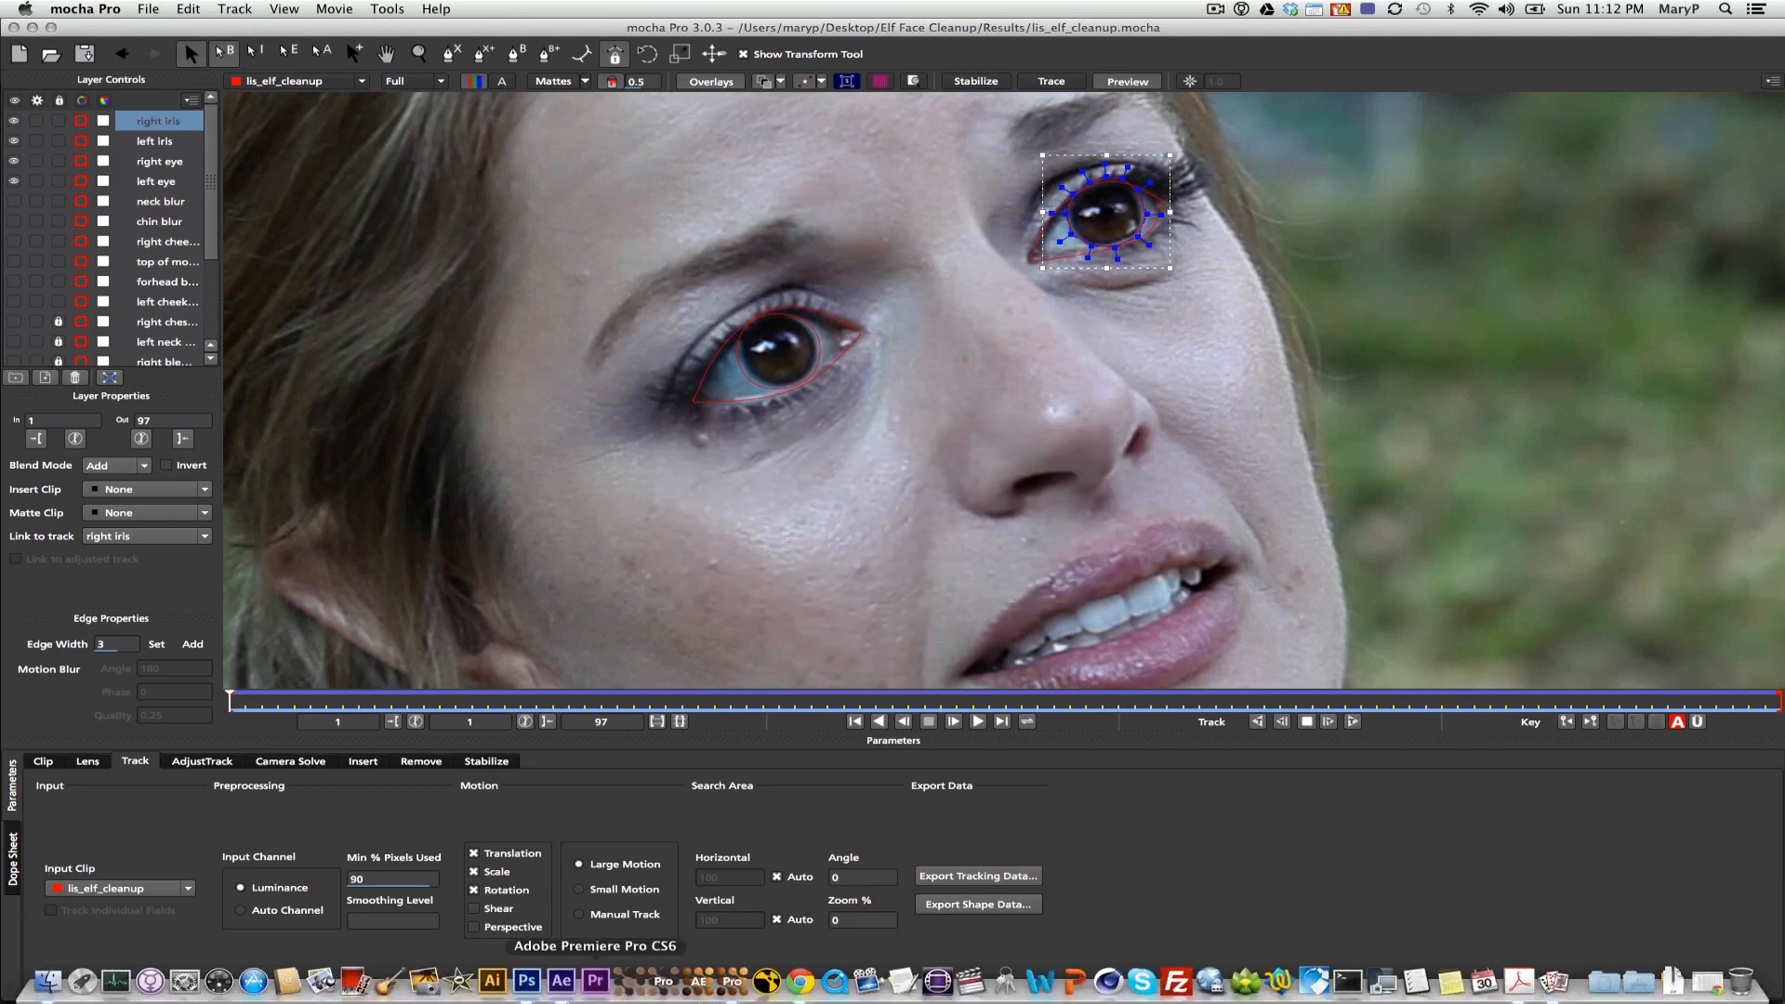
Switch to After Effects, paste the right iris mocha mask onto the top lis_elf_cleanup.mov layer and expand its masks
left_click(562, 981)
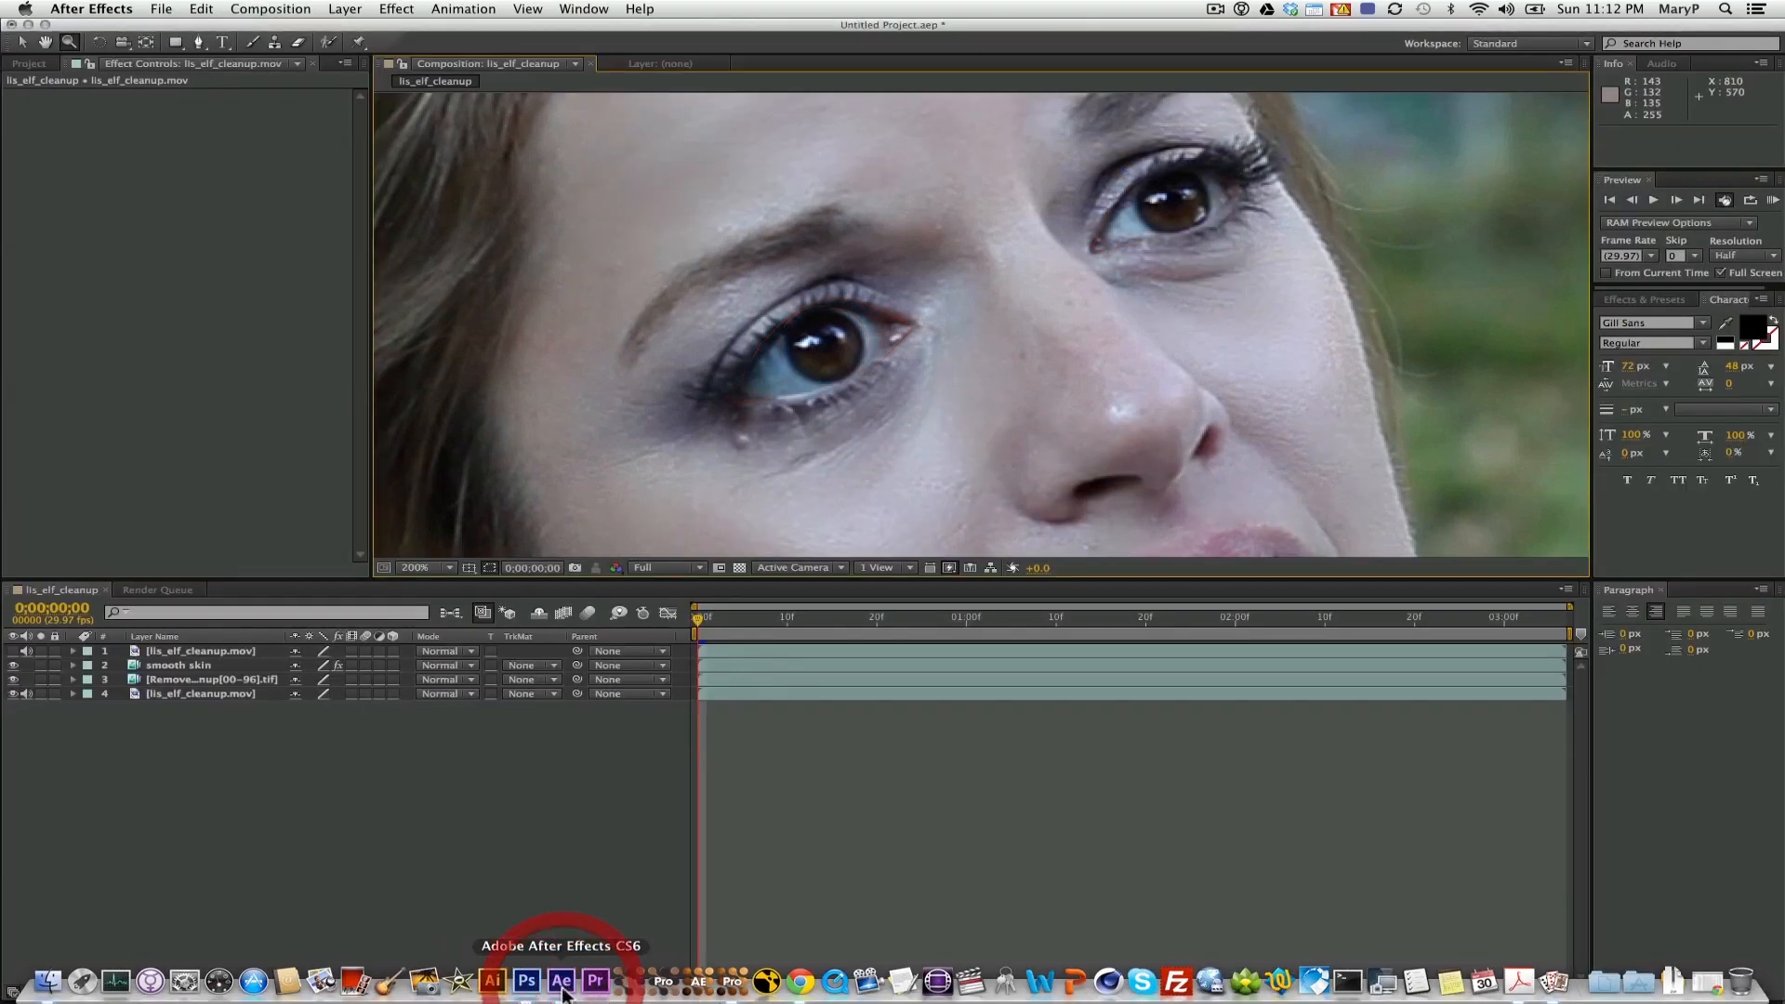
left_click(210, 650)
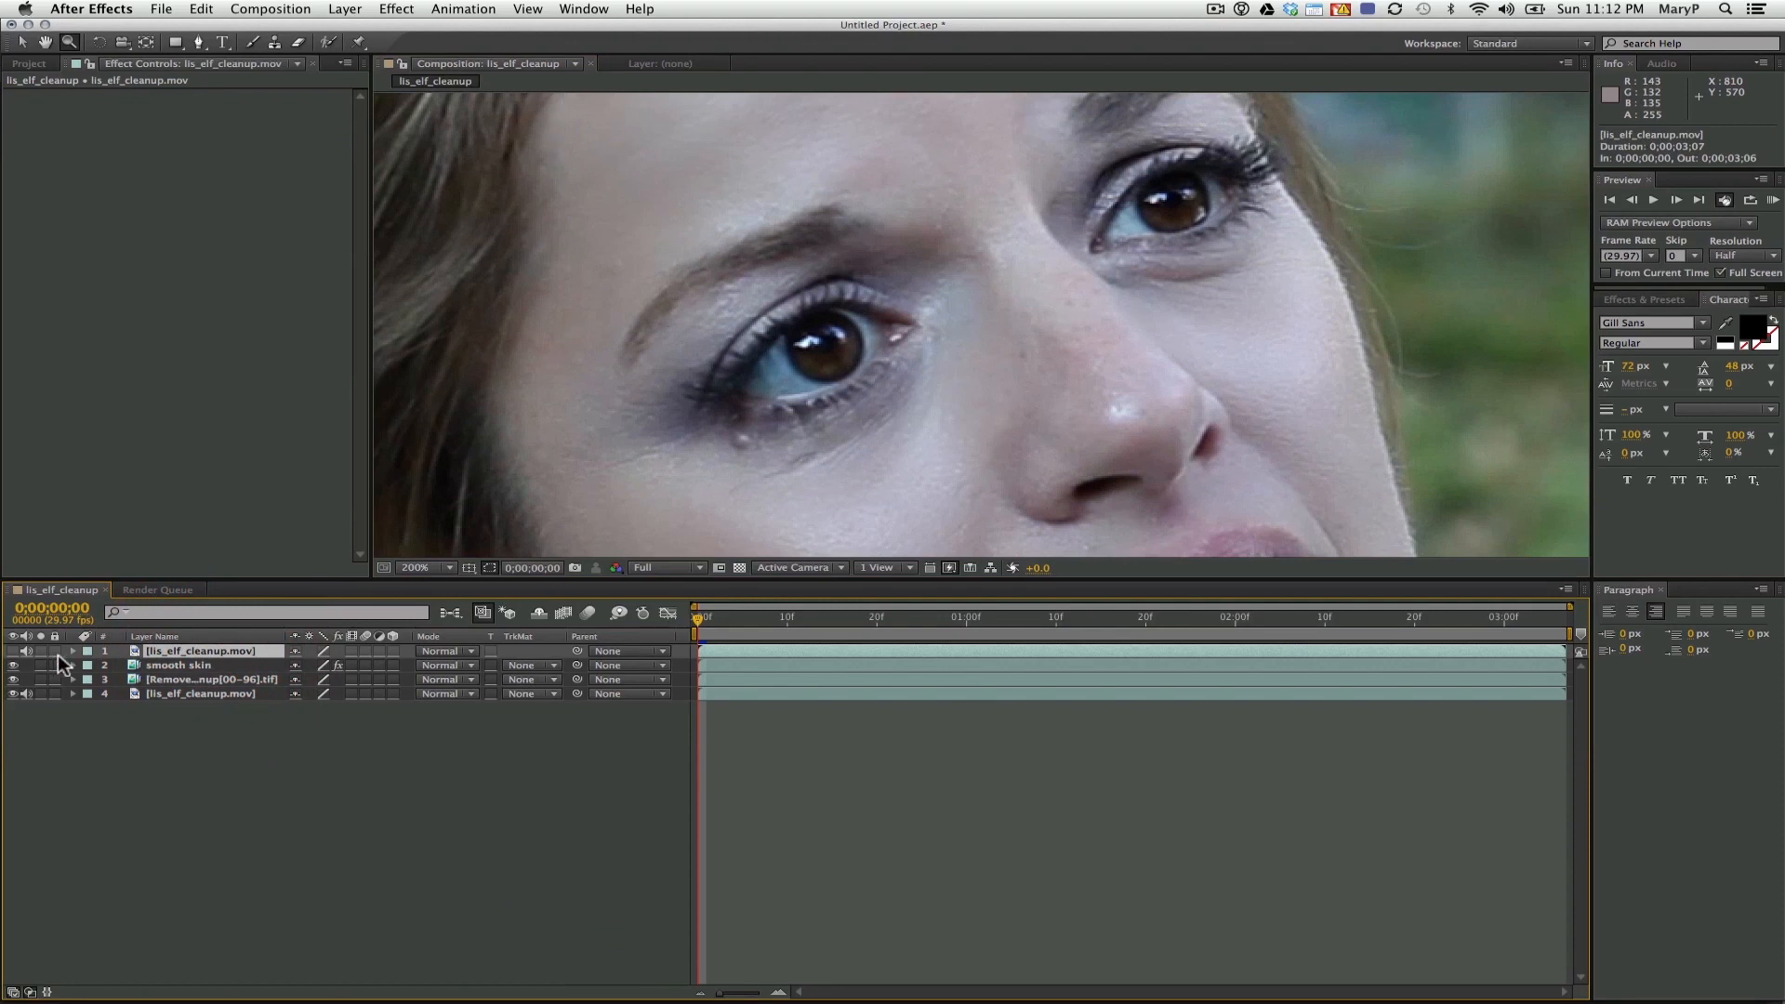
left_click(146, 666)
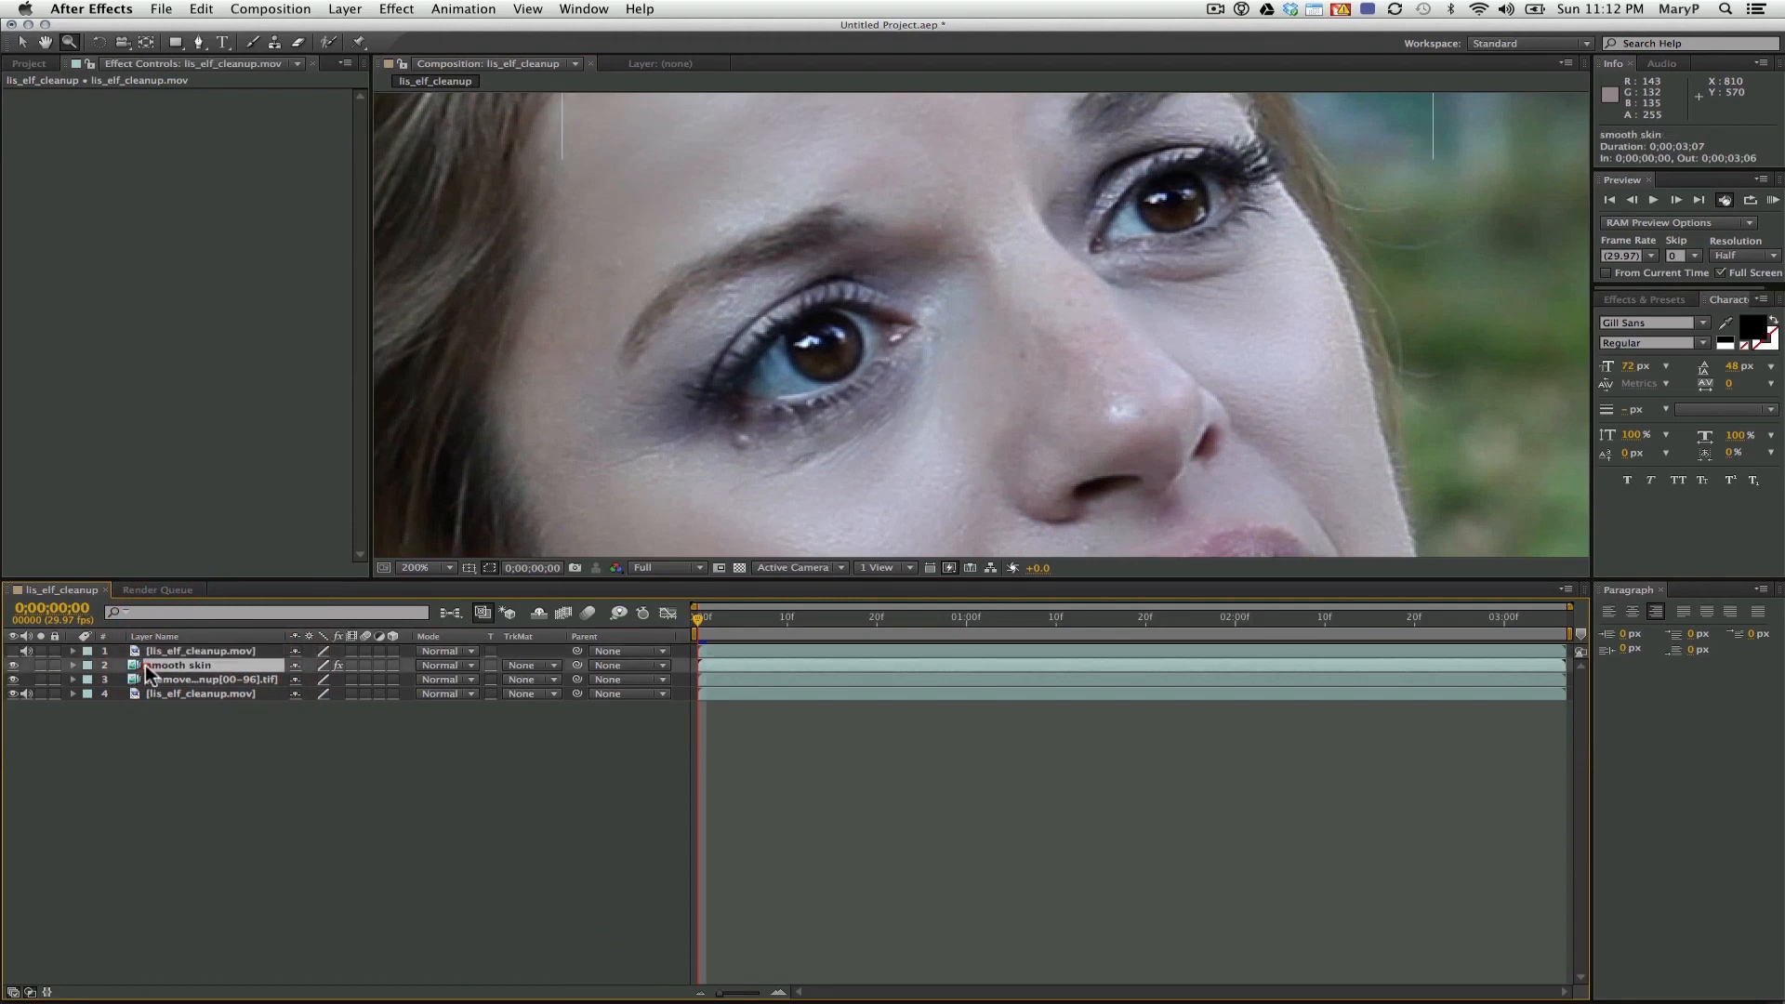
left_click(159, 652)
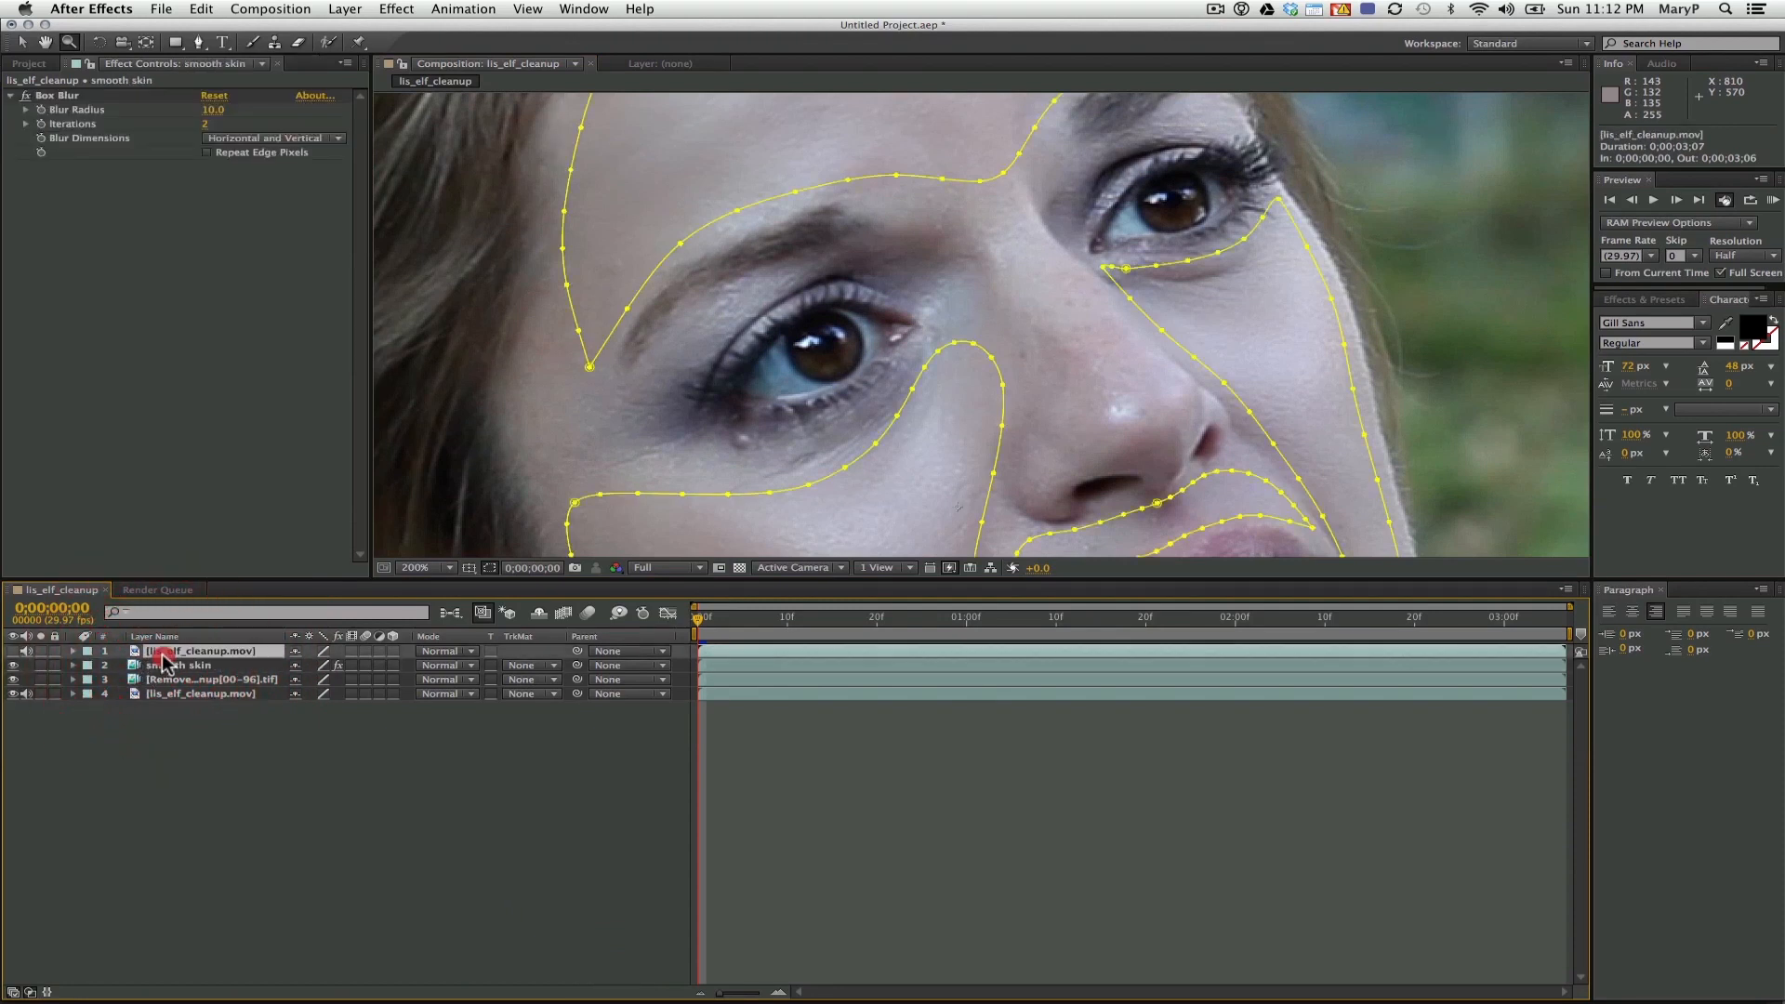
left_click(13, 652)
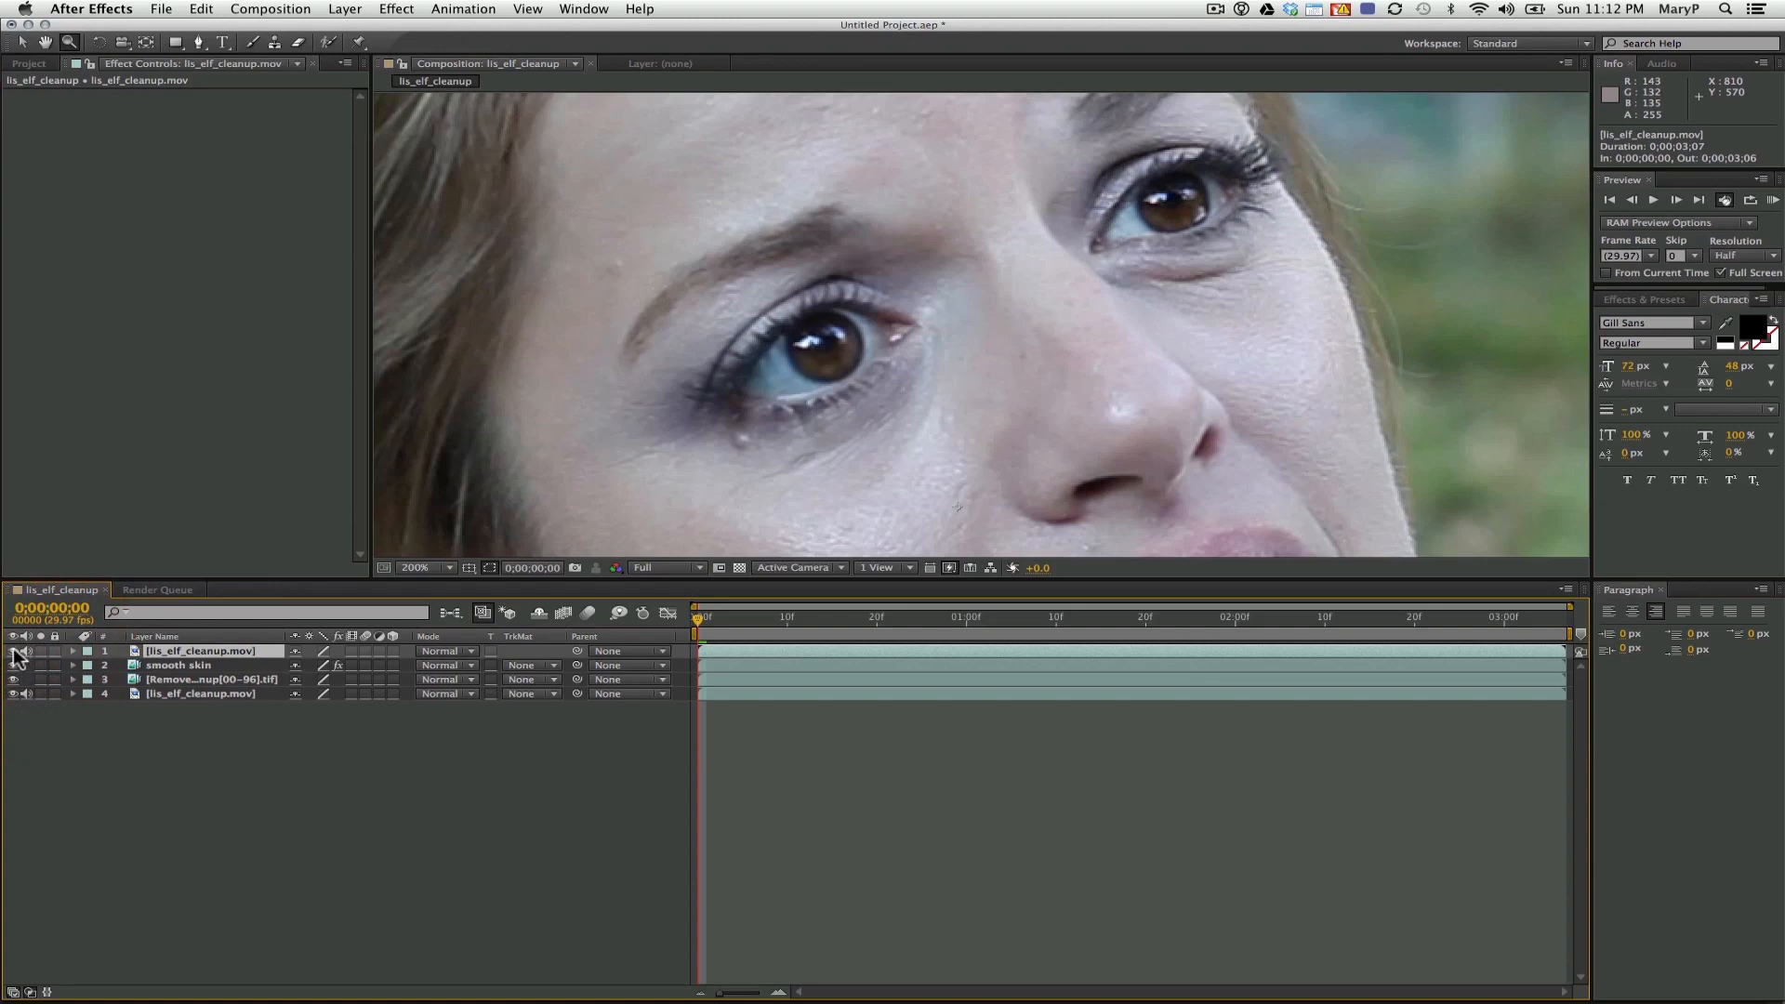
left_click(13, 652)
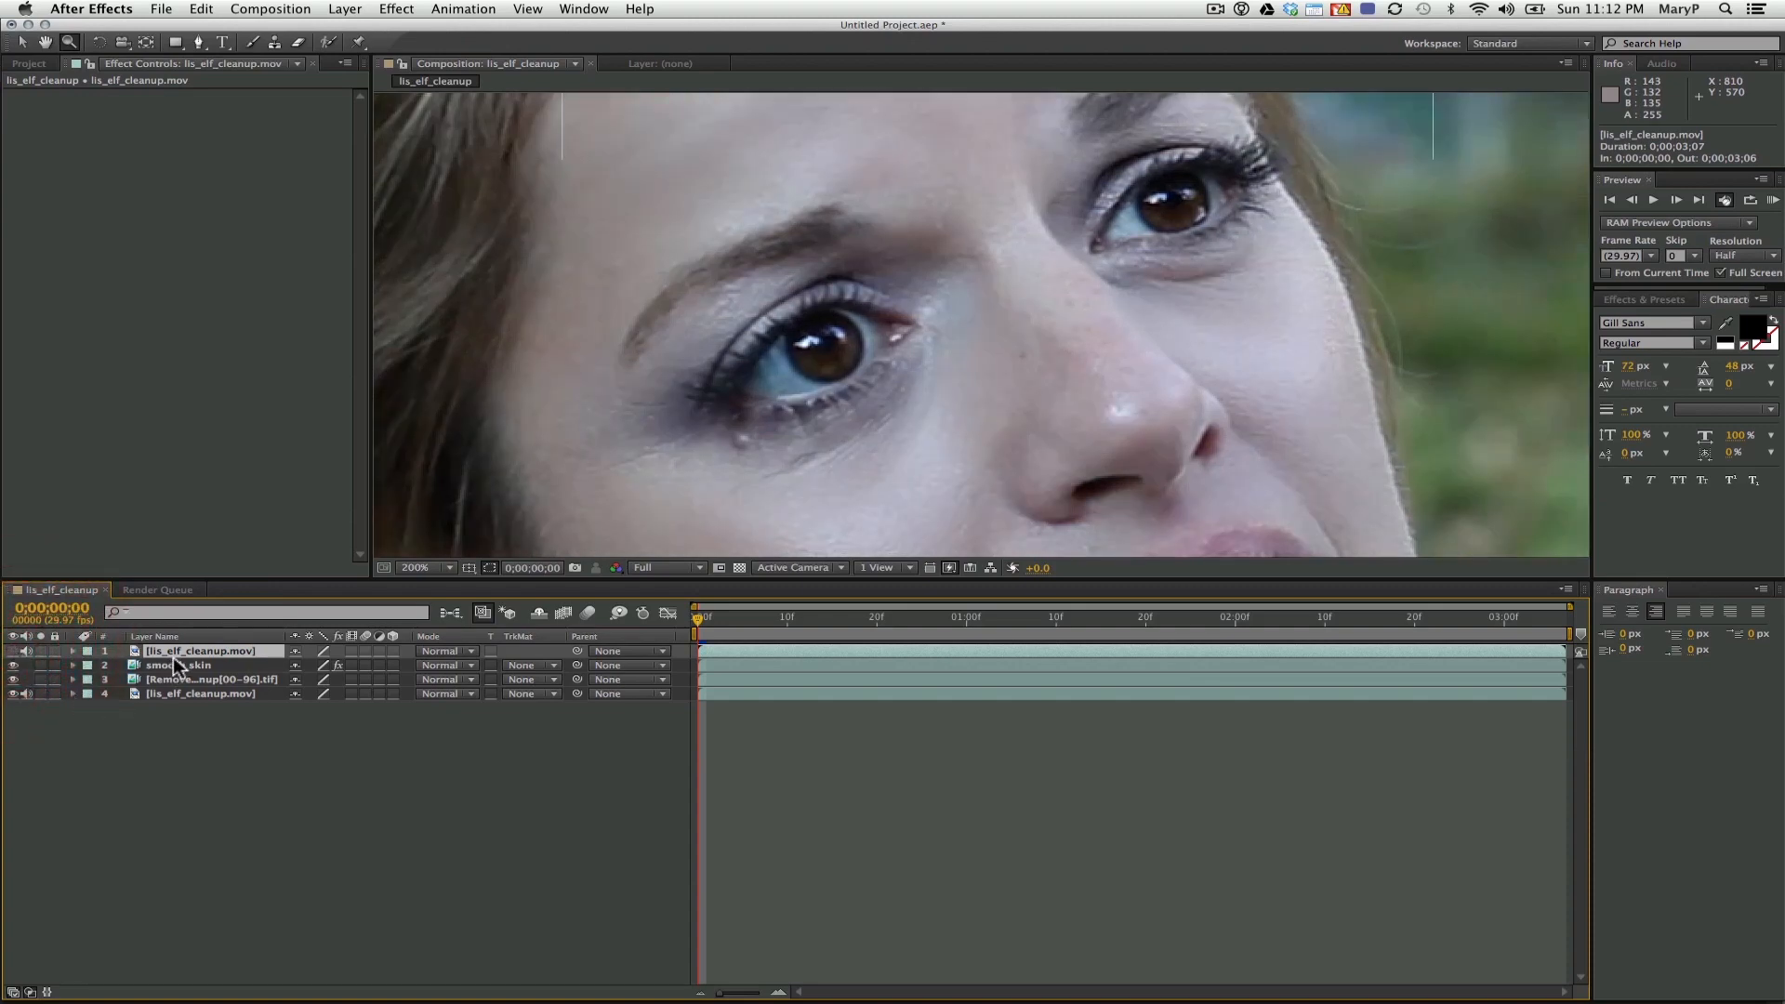
left_click(213, 15)
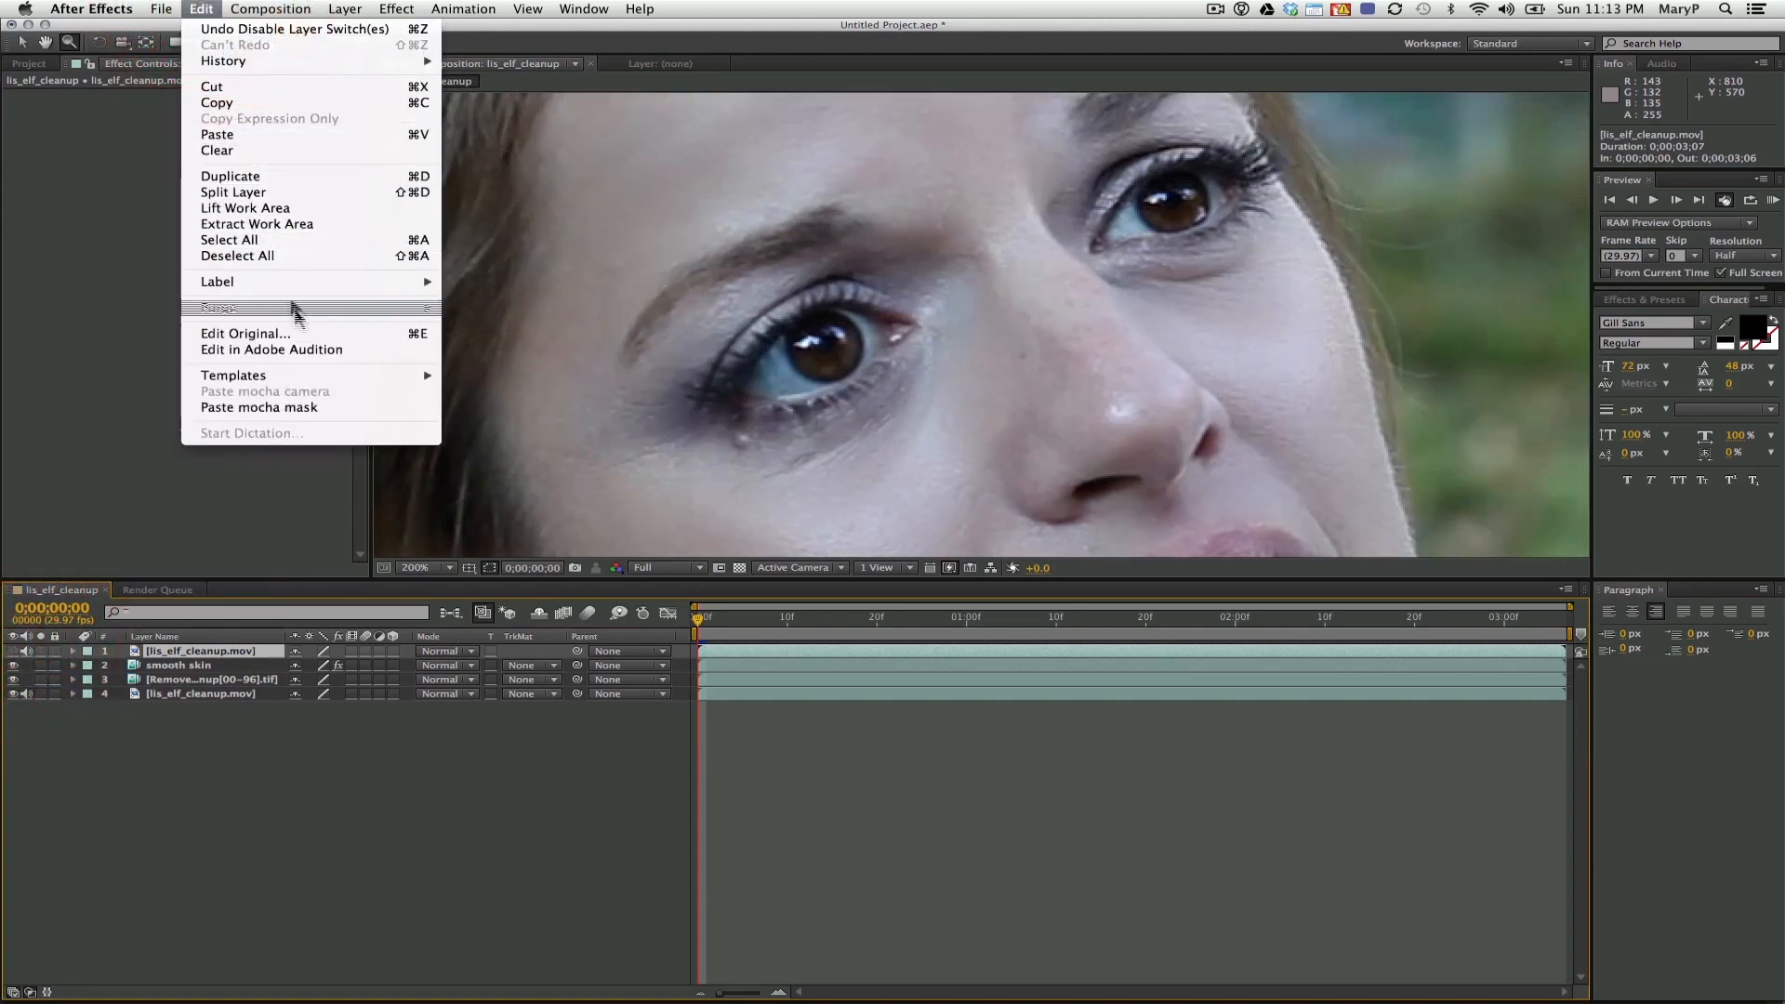
left_click(288, 412)
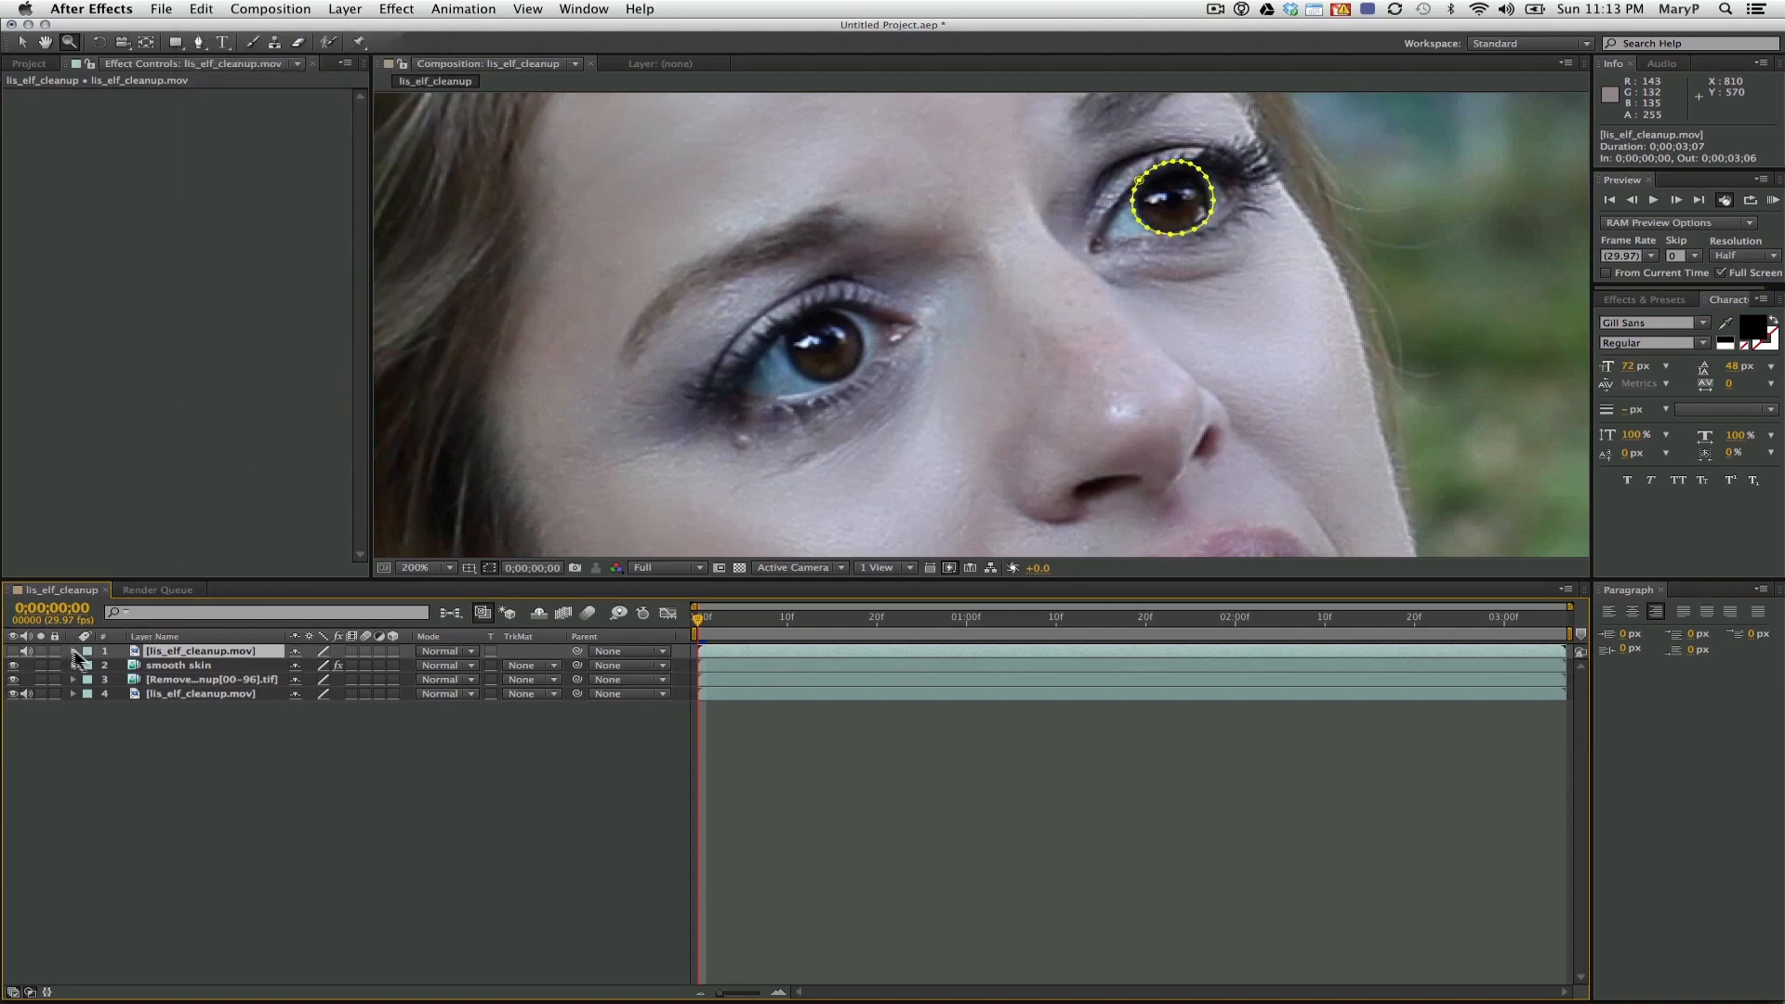
left_click(73, 652)
left_click(90, 665)
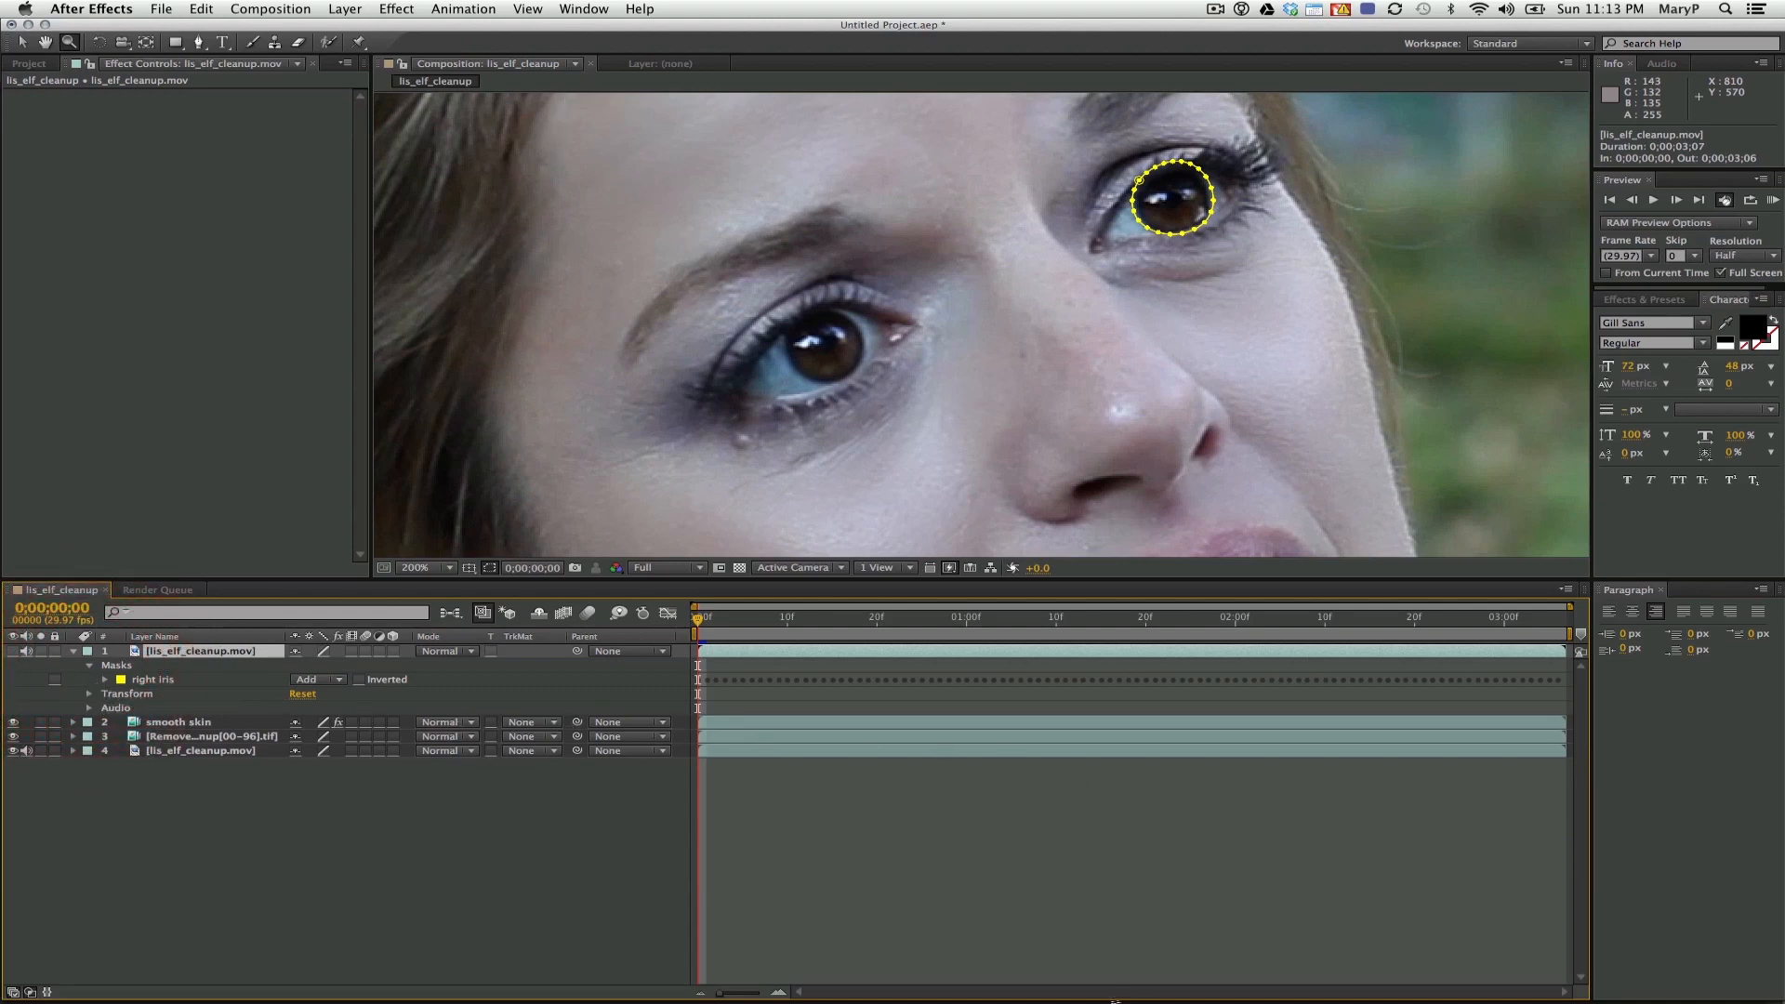
Switch to mocha Pro and copy the left iris layer's shape data to the clipboard
left_click(751, 988)
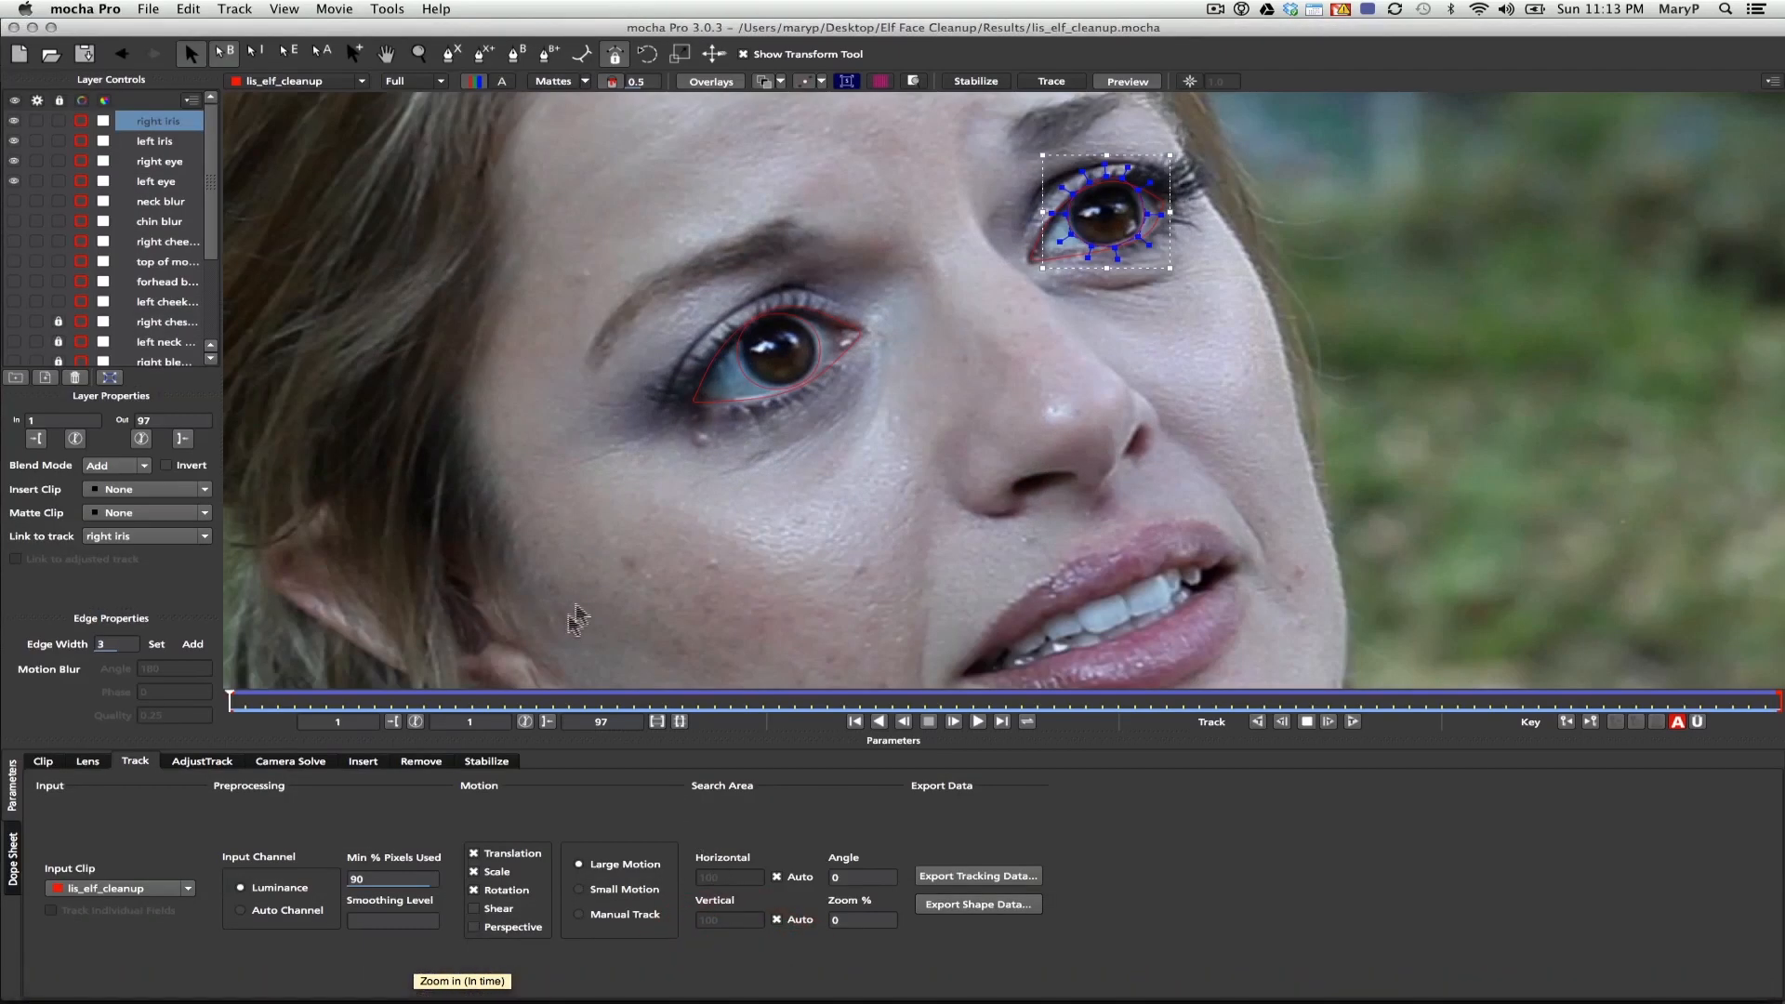
left_click(760, 375)
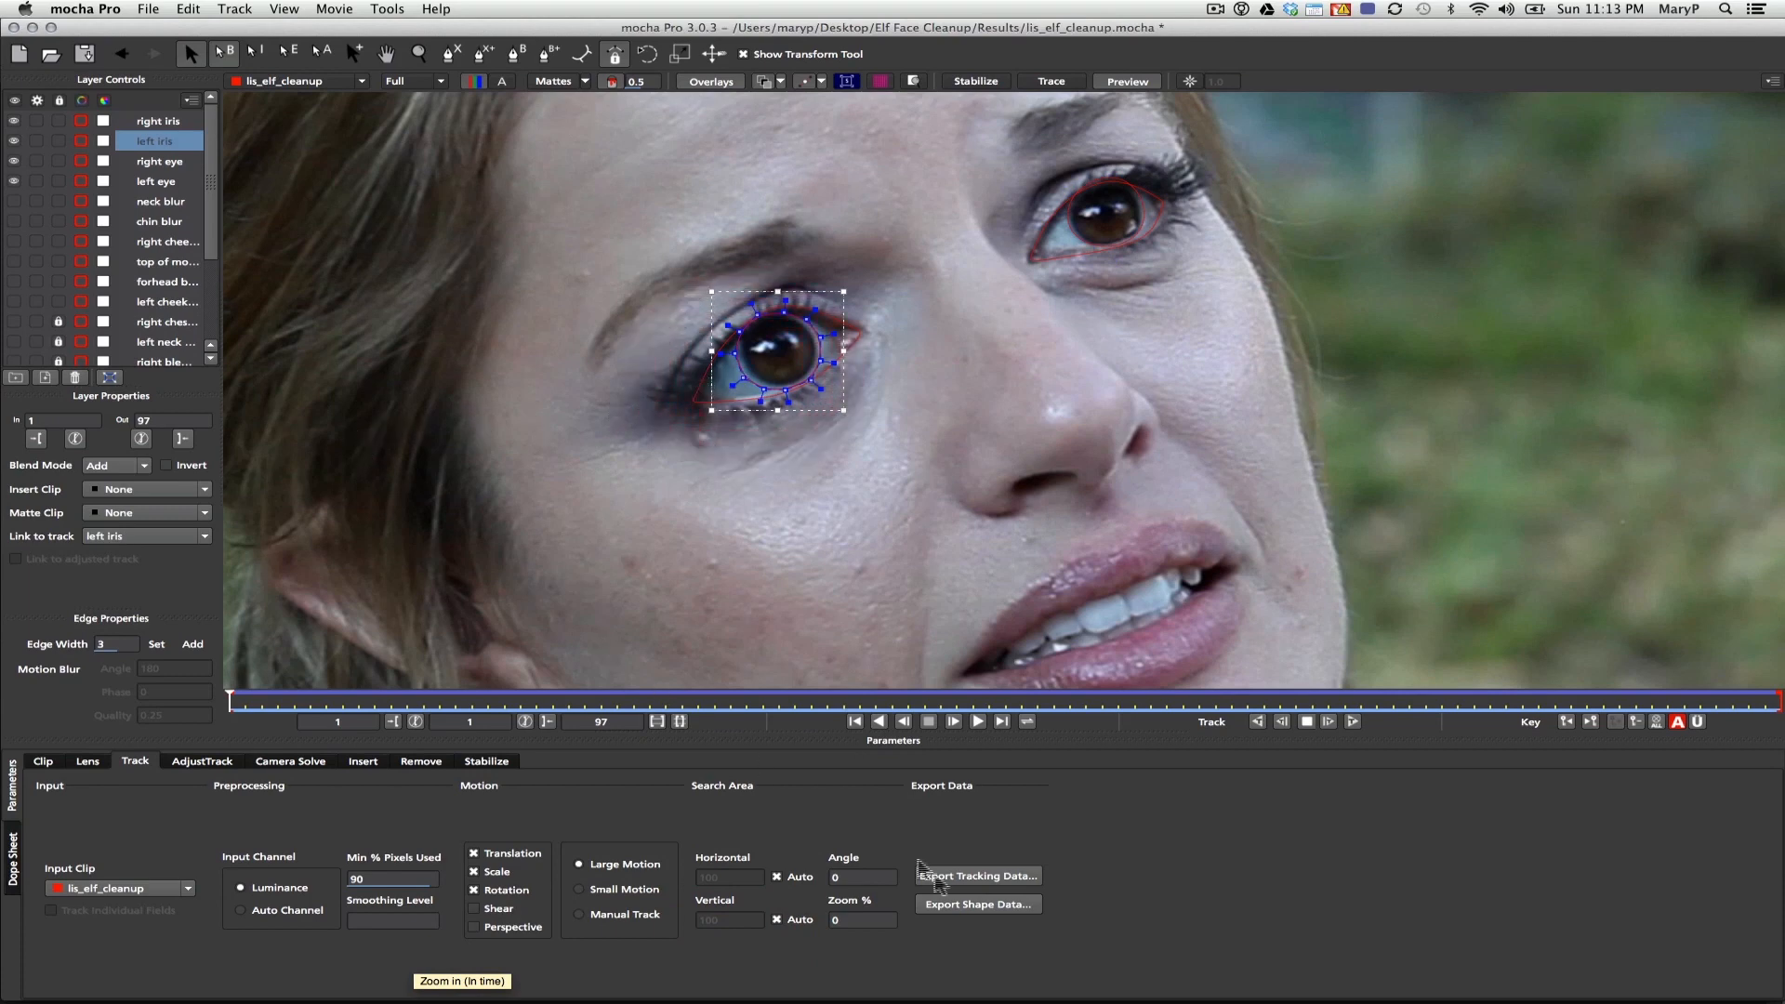
left_click(952, 908)
left_click(855, 561)
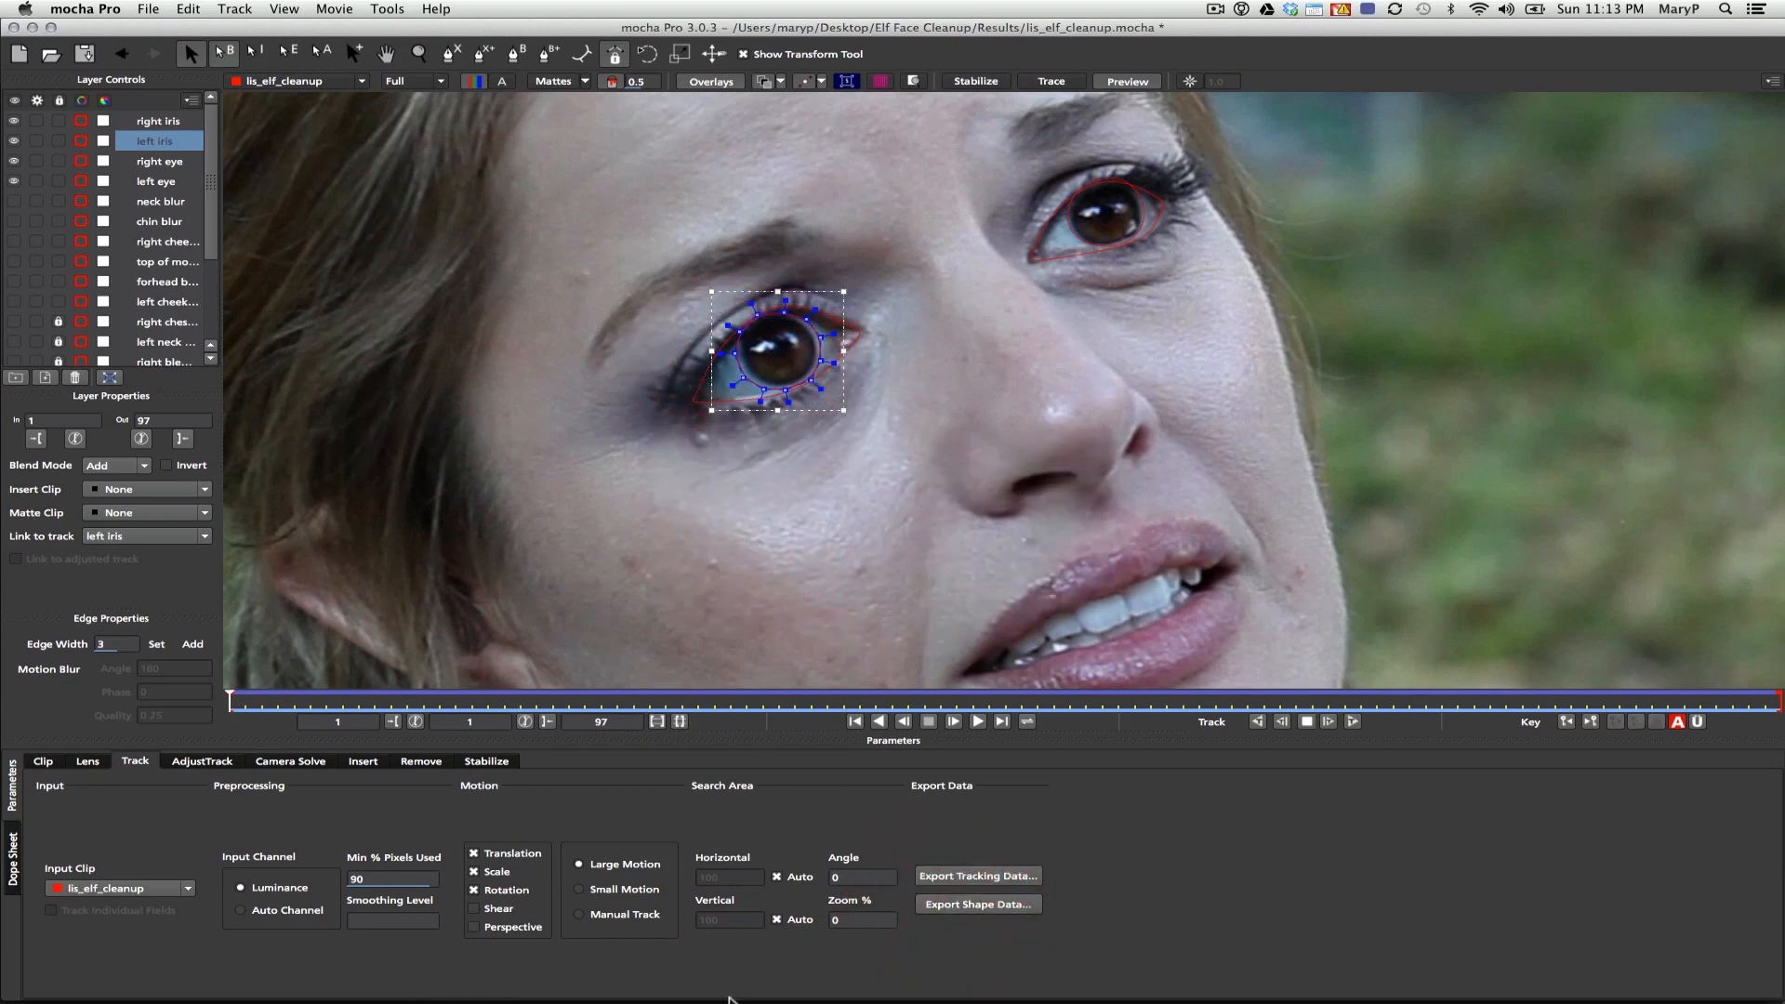
In After Effects, paste the left iris mocha mask onto the top layer and add a fresh lis_elf_cleanup.mov layer above it
mouse_move(725, 999)
left_click(561, 981)
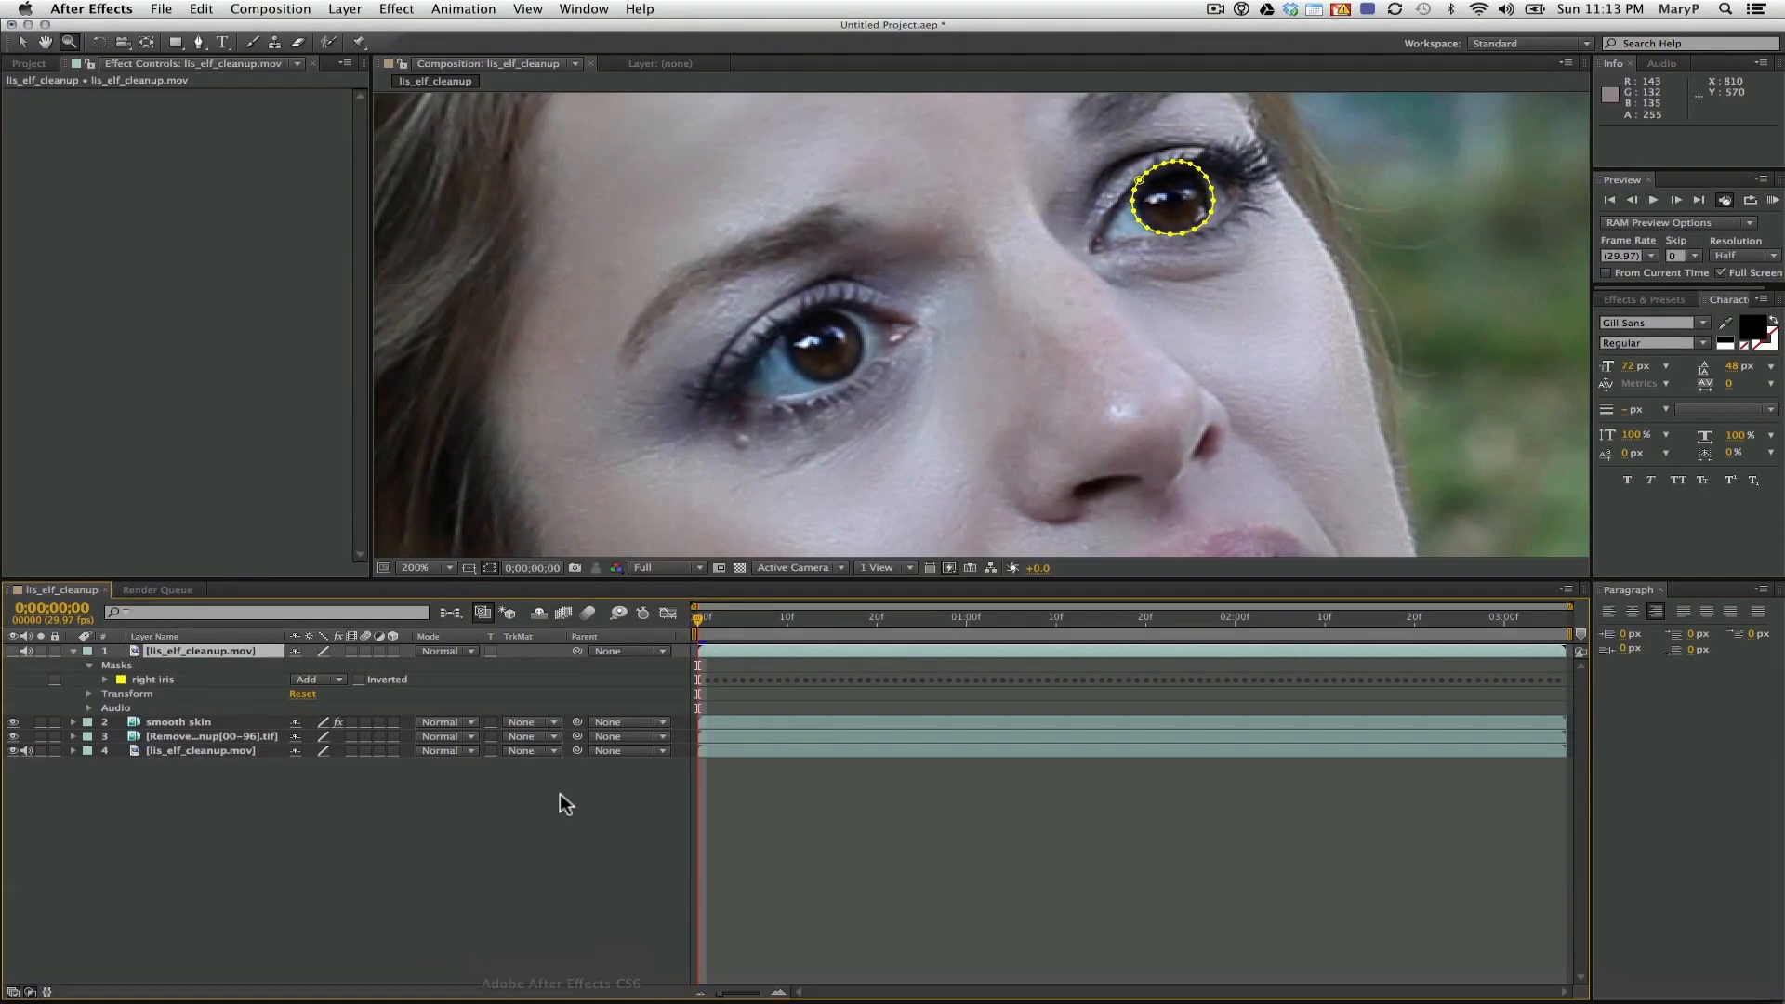
left_click(195, 11)
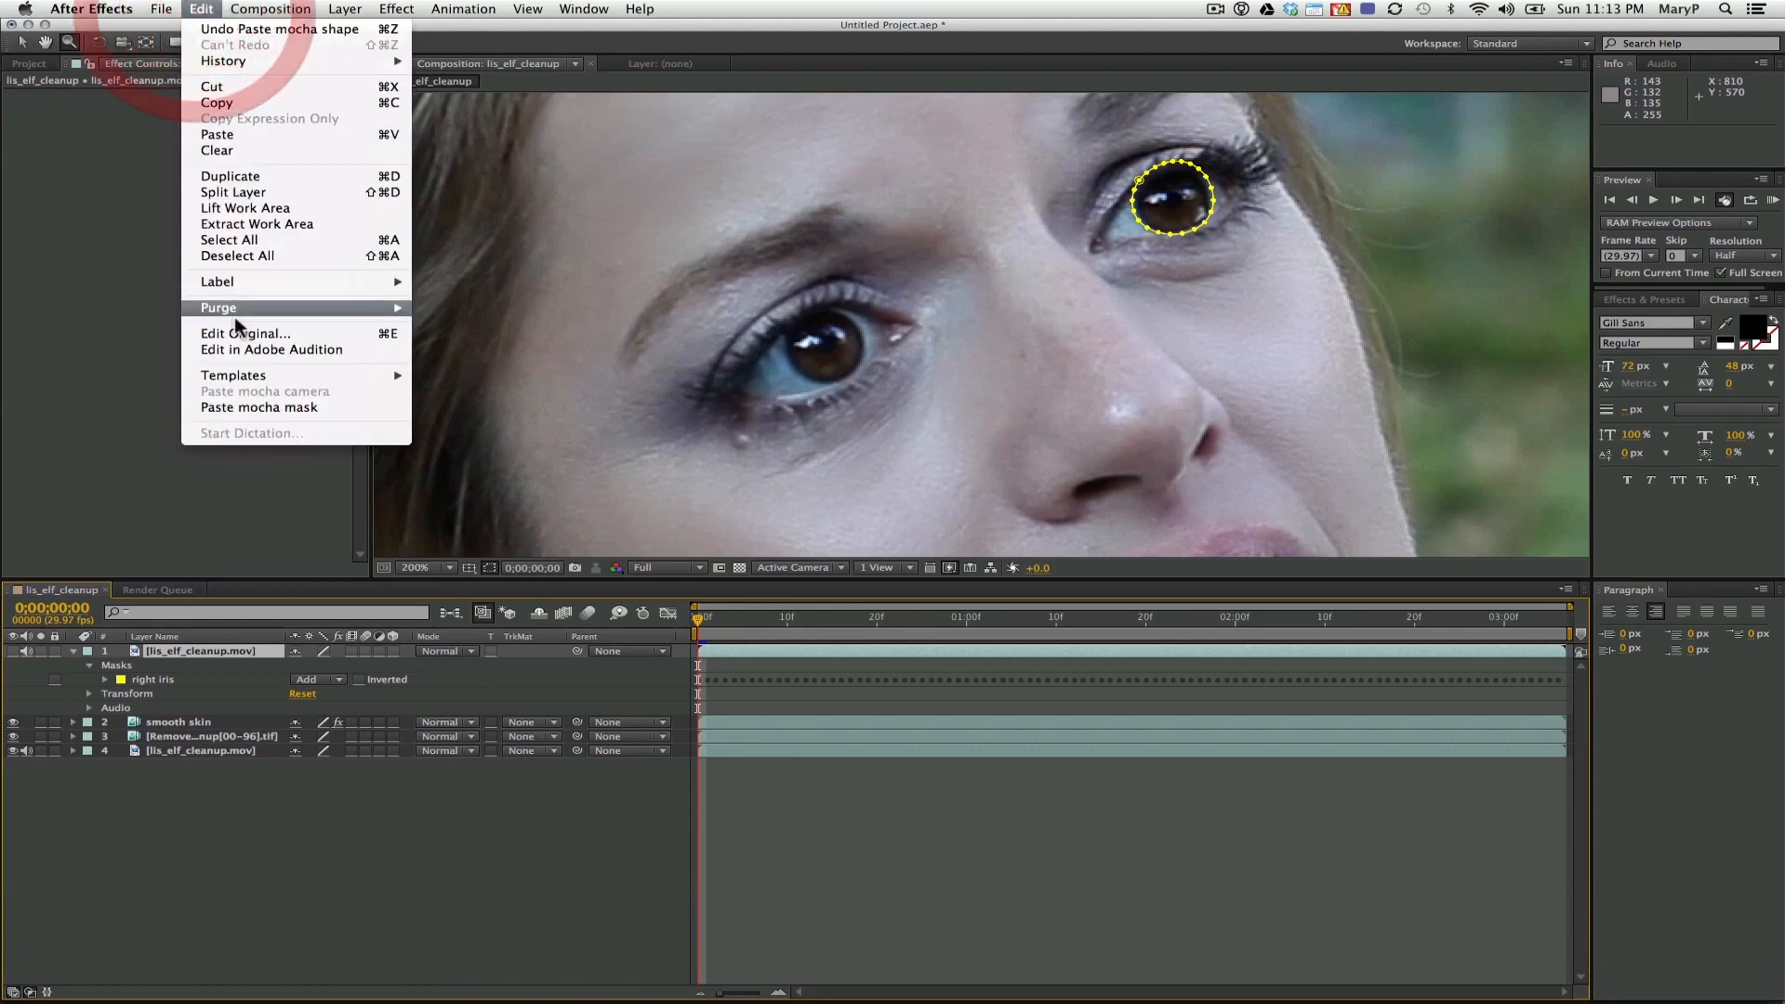
left_click(237, 408)
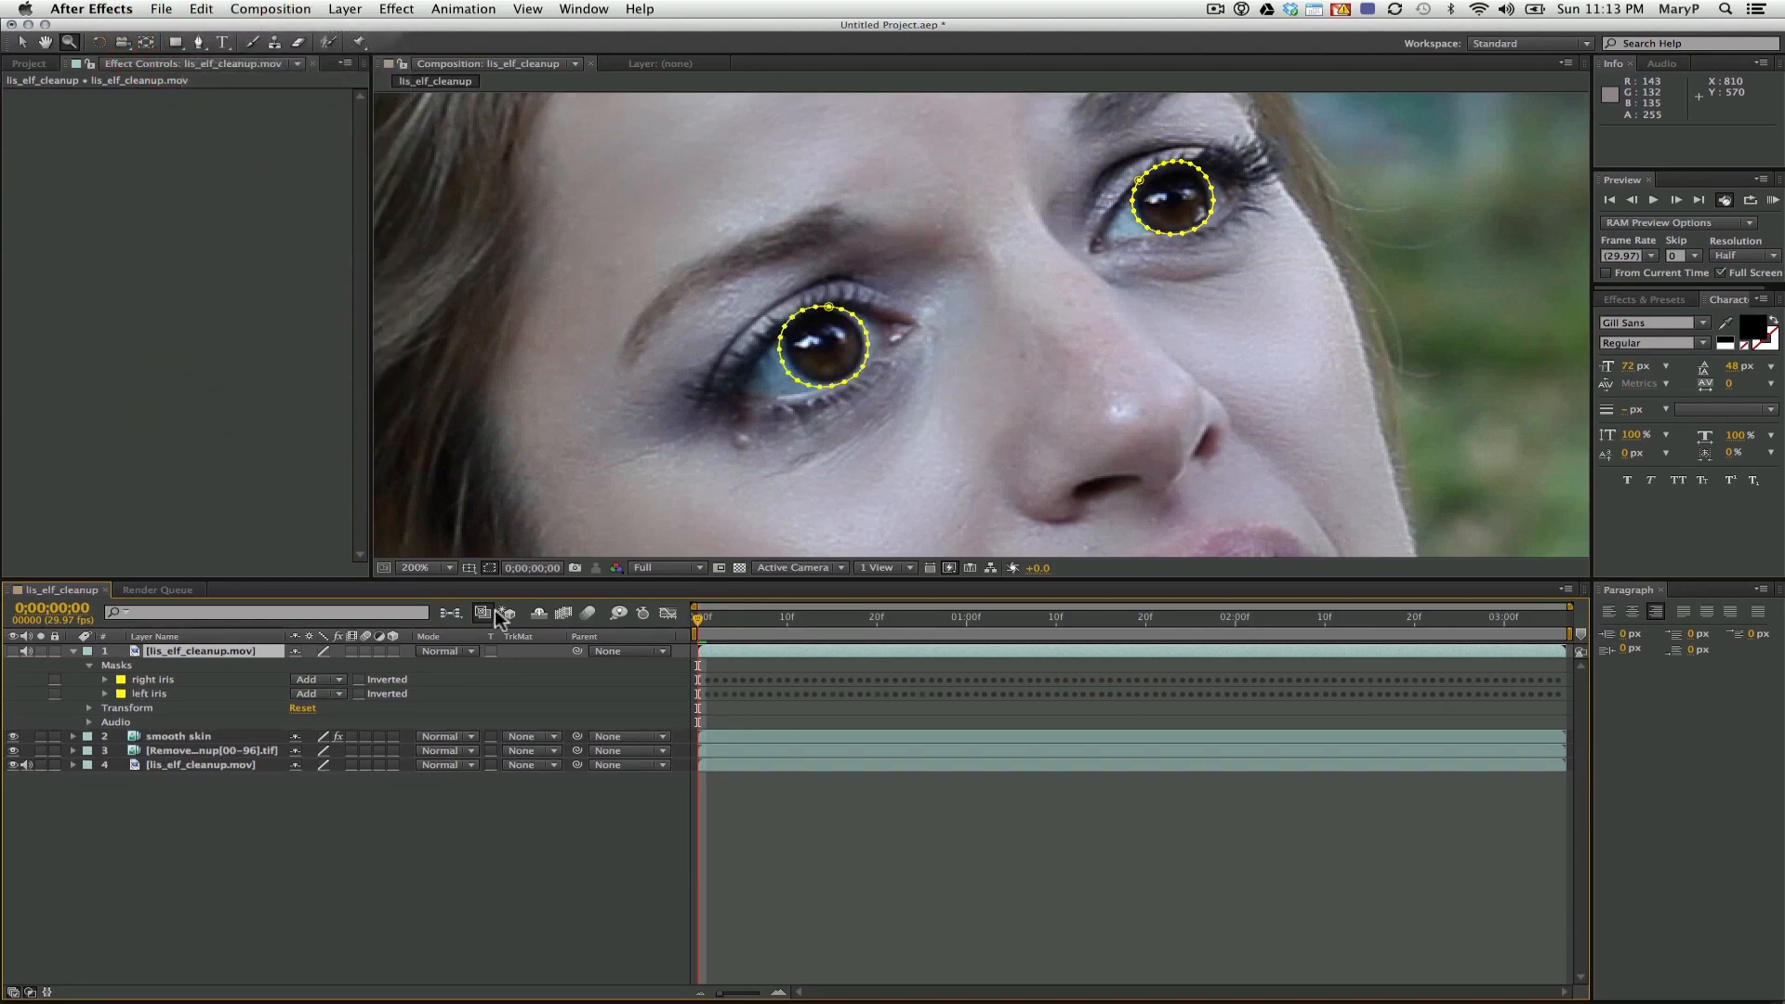
left_click_drag(807, 617, 657, 614)
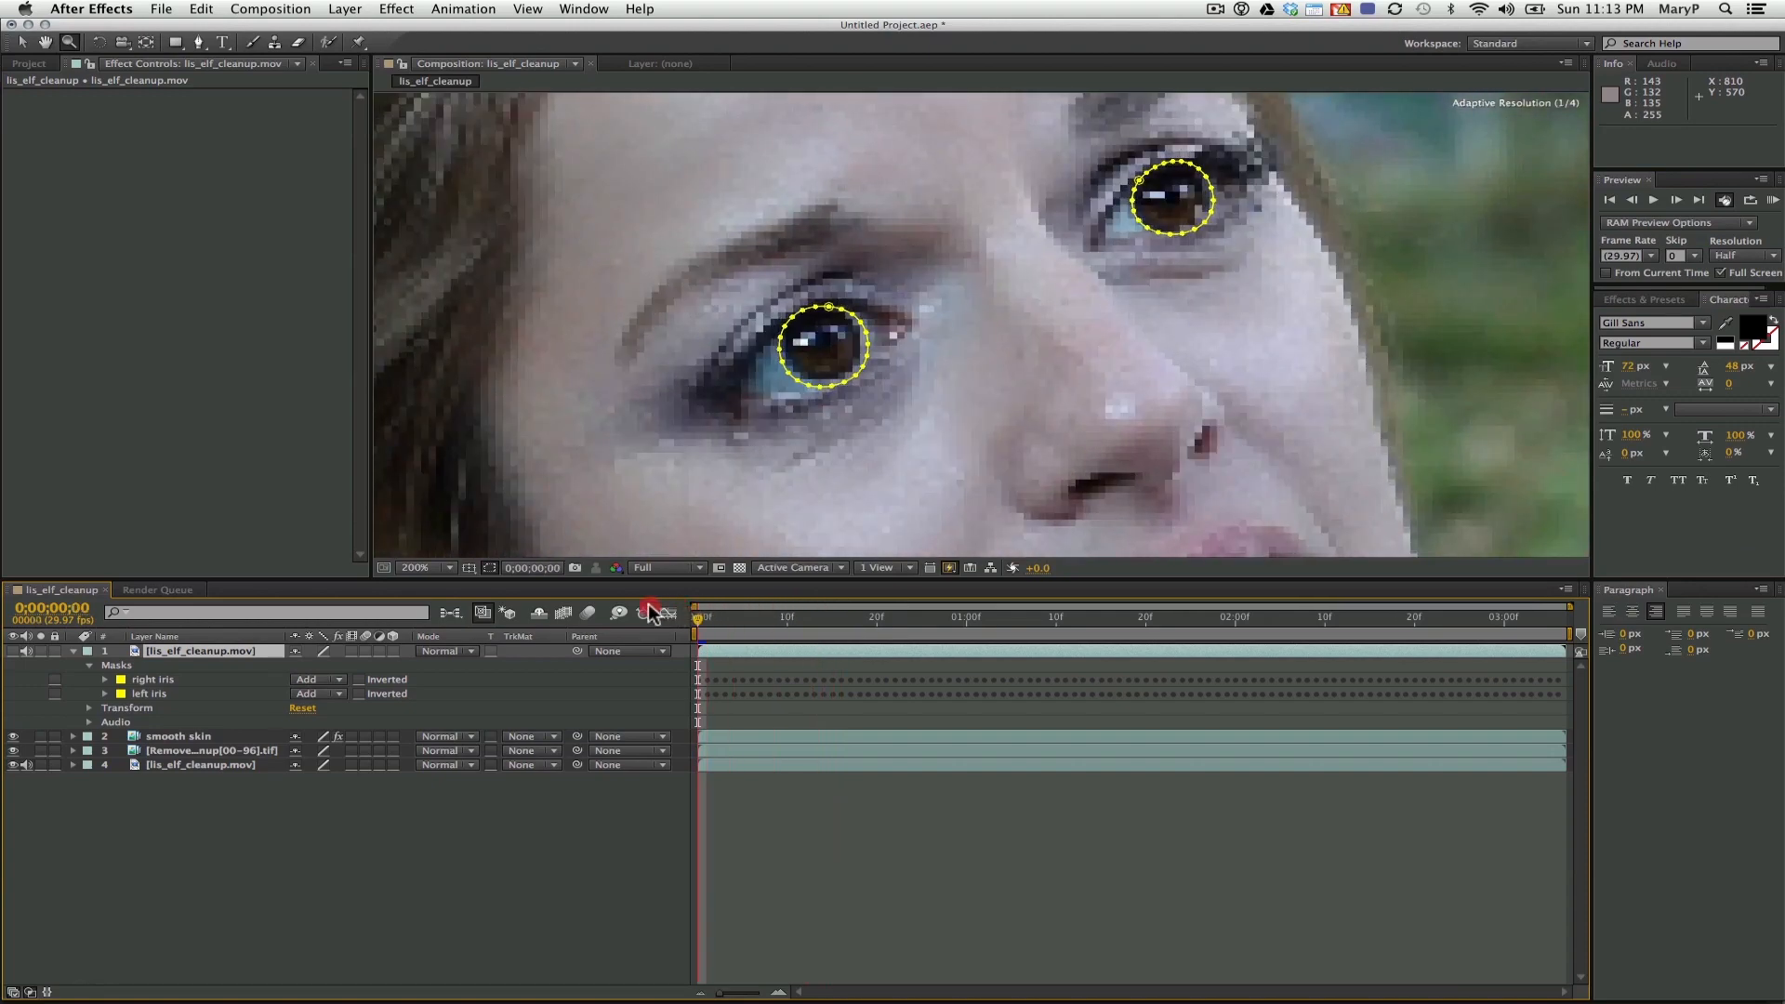
key("super+v")
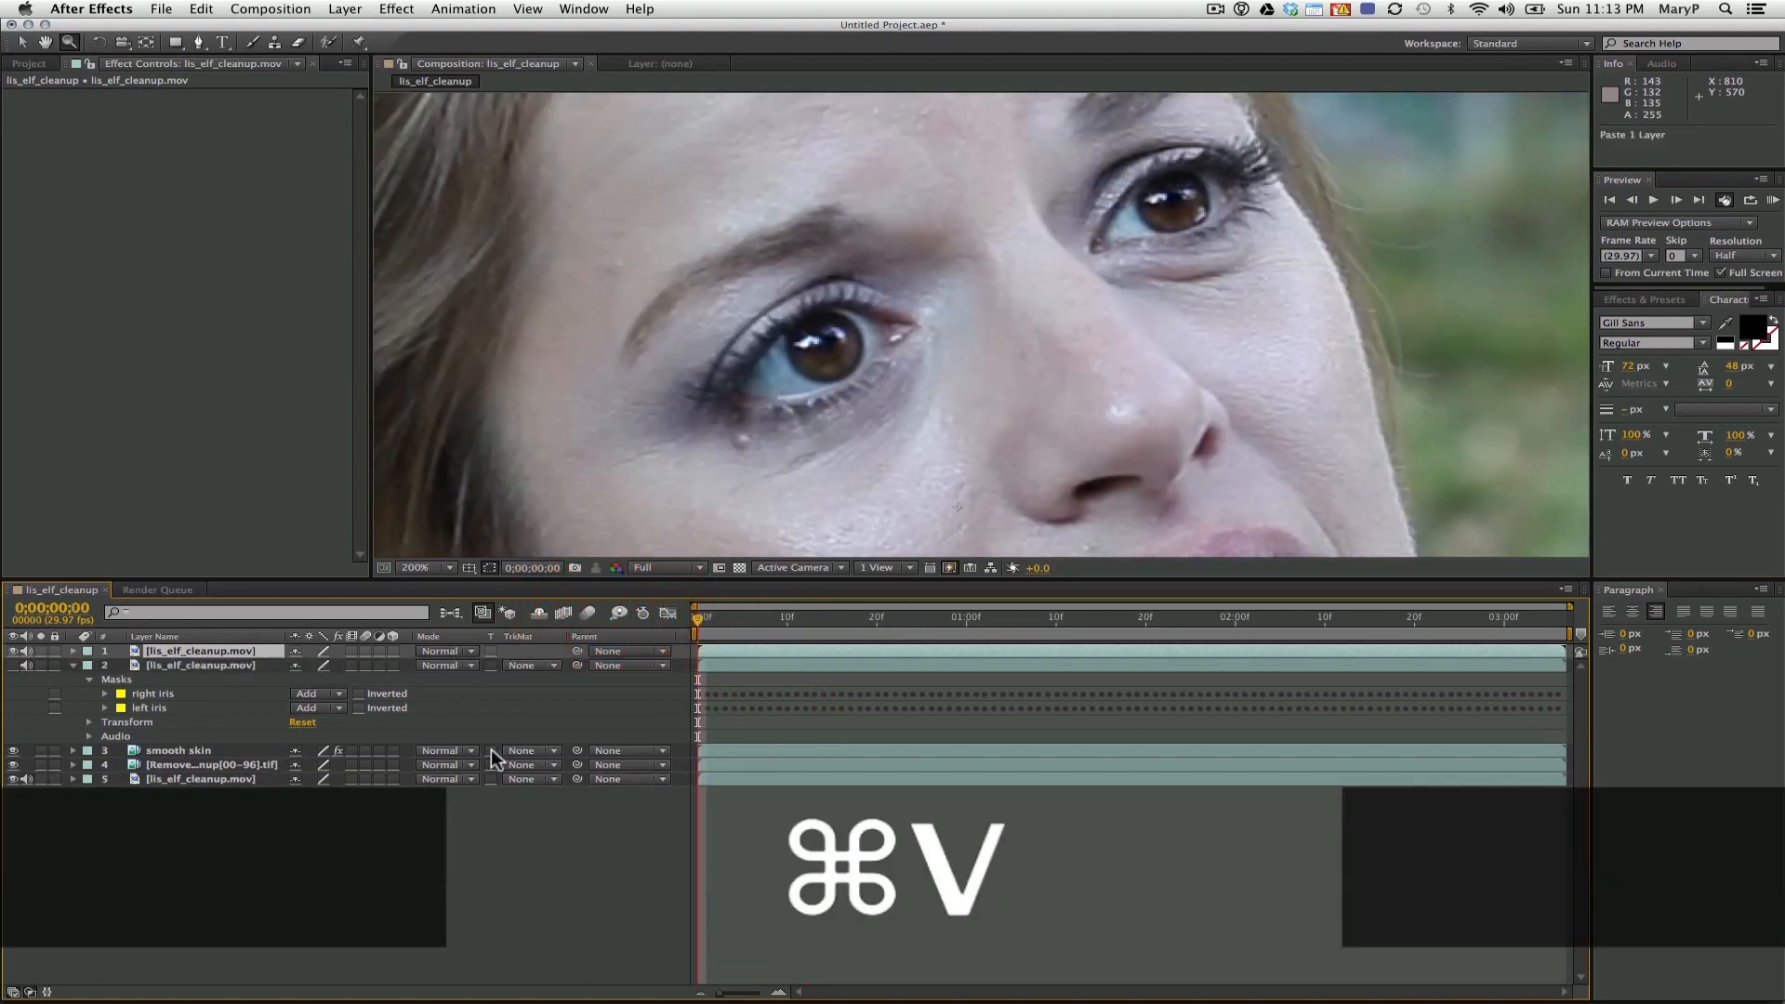
Switch to mocha Pro and copy the right eye and left eye shape data to the clipboard
mouse_move(663, 980)
left_click(733, 981)
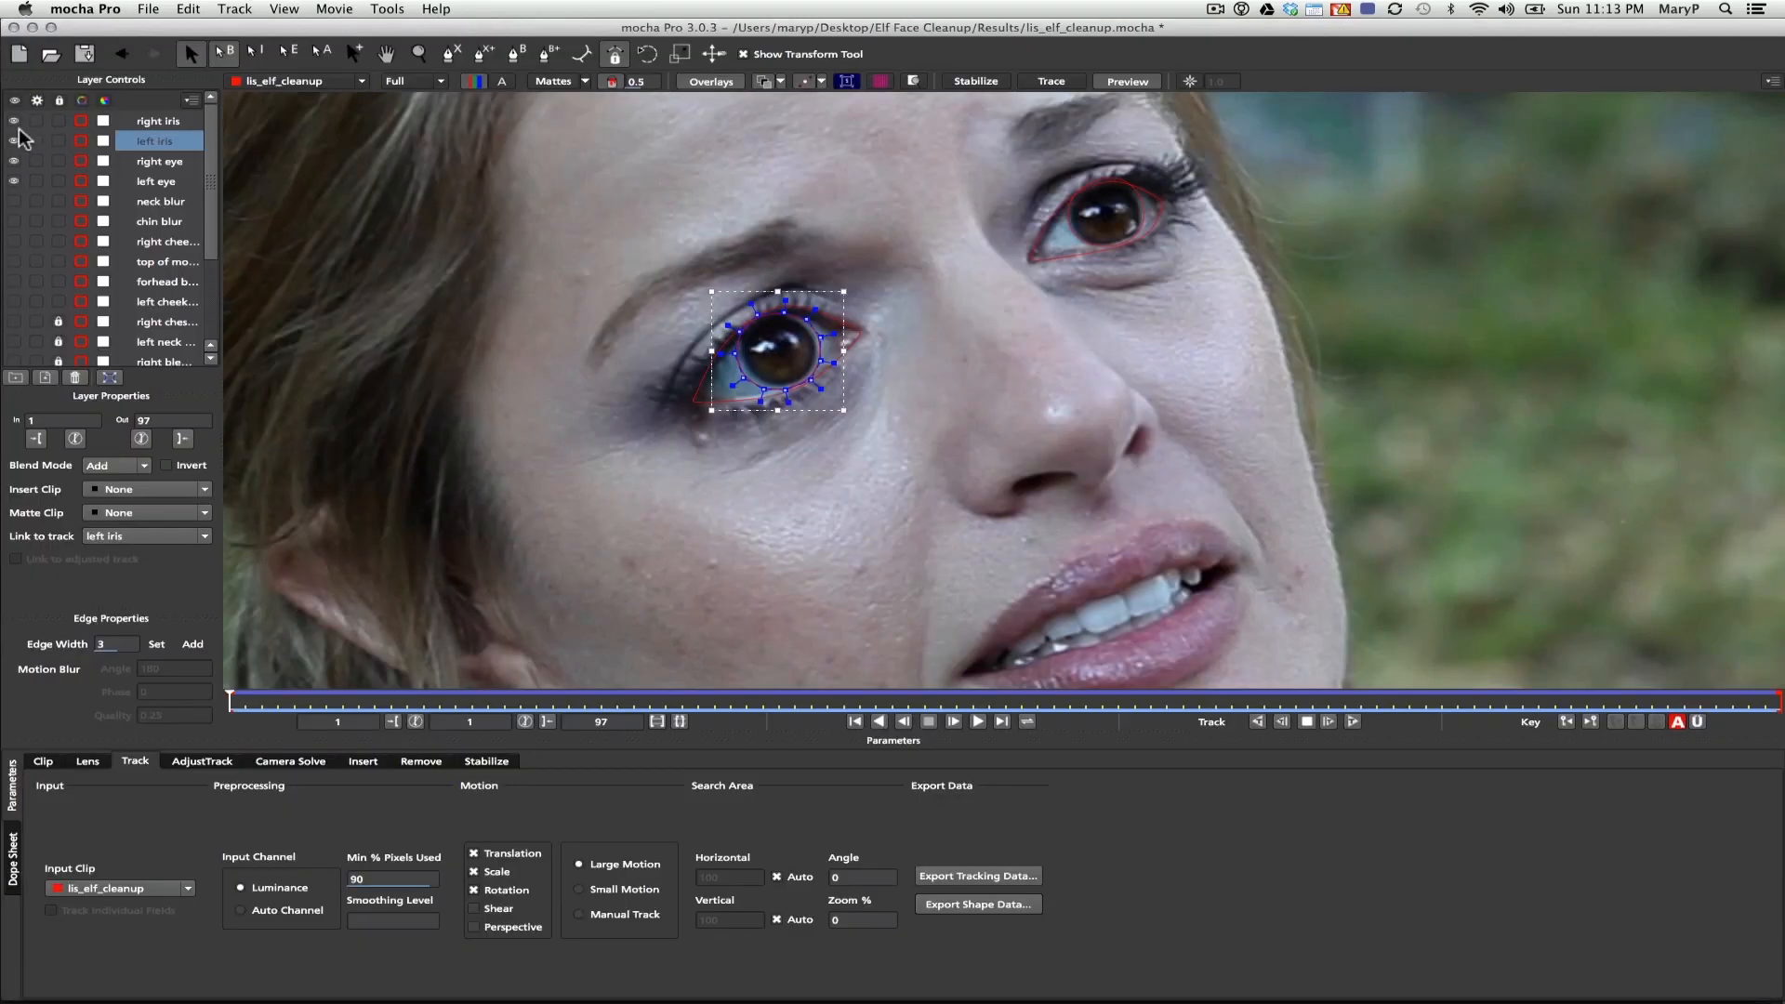
left_click(159, 161)
left_click(968, 911)
left_click(892, 573)
Switch to After Effects, paste the two eye mocha masks onto the new top lis_elf_cleanup.mov layer and expand it
mouse_move(621, 991)
left_click(561, 981)
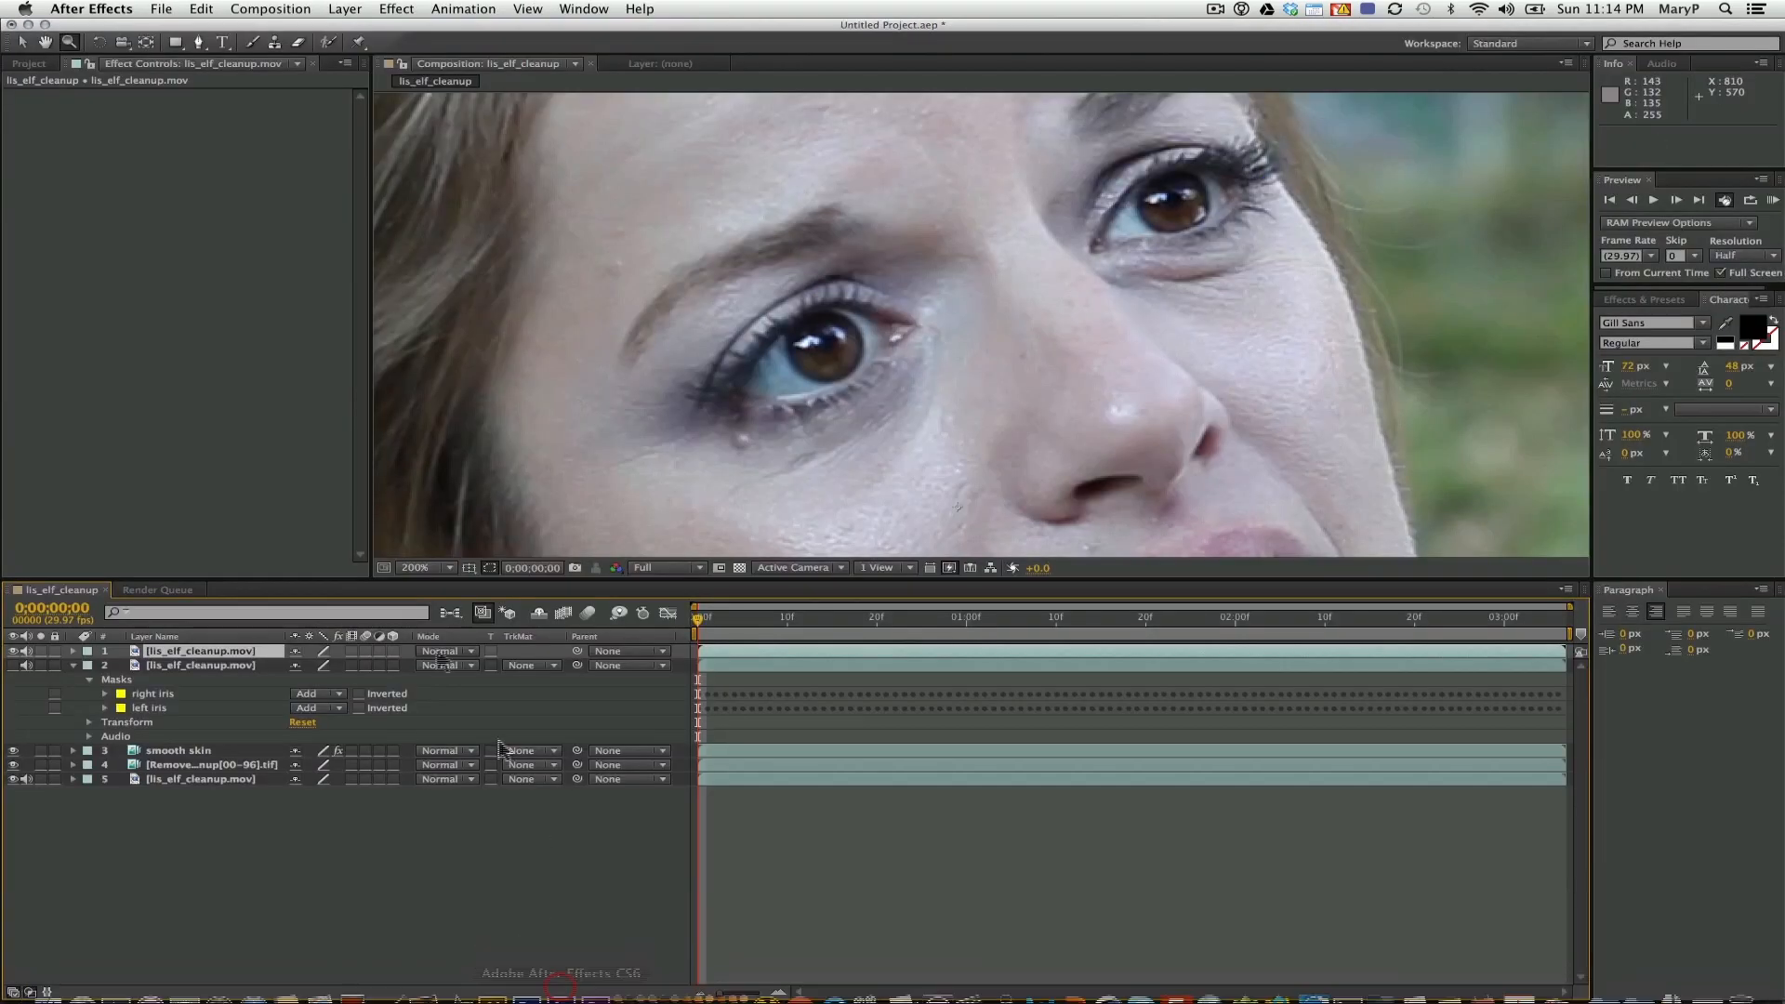
left_click(201, 9)
left_click(249, 412)
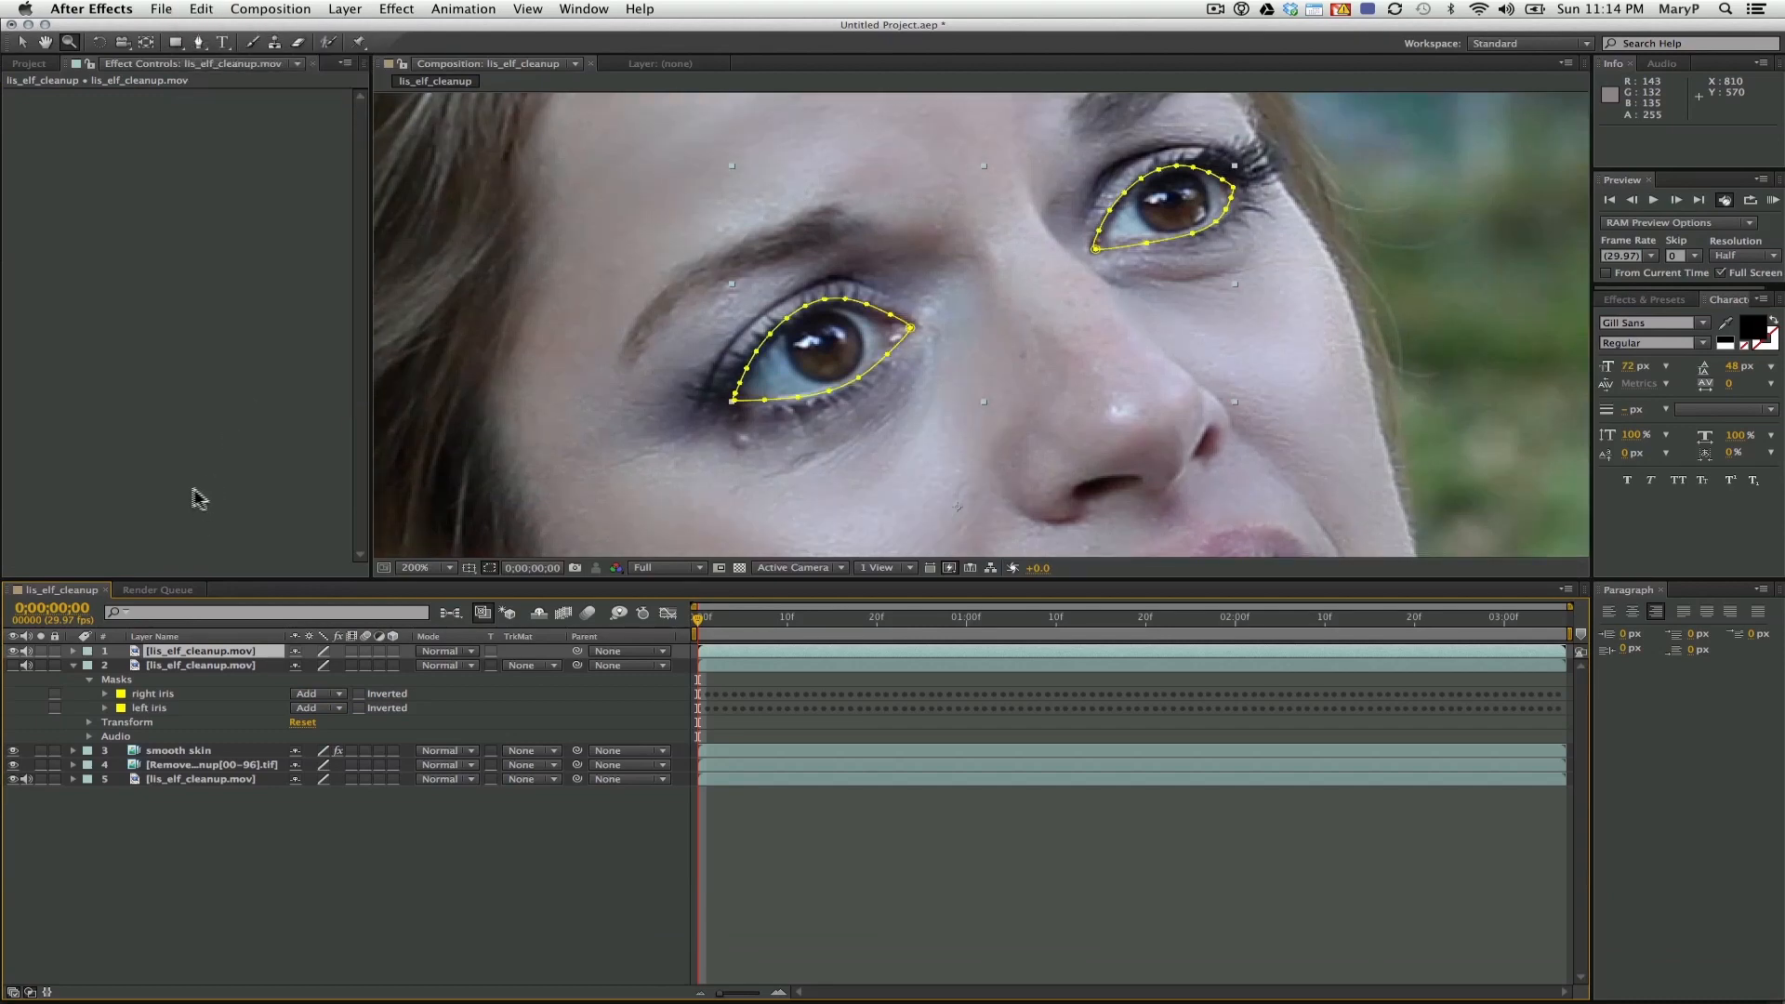
left_click(71, 653)
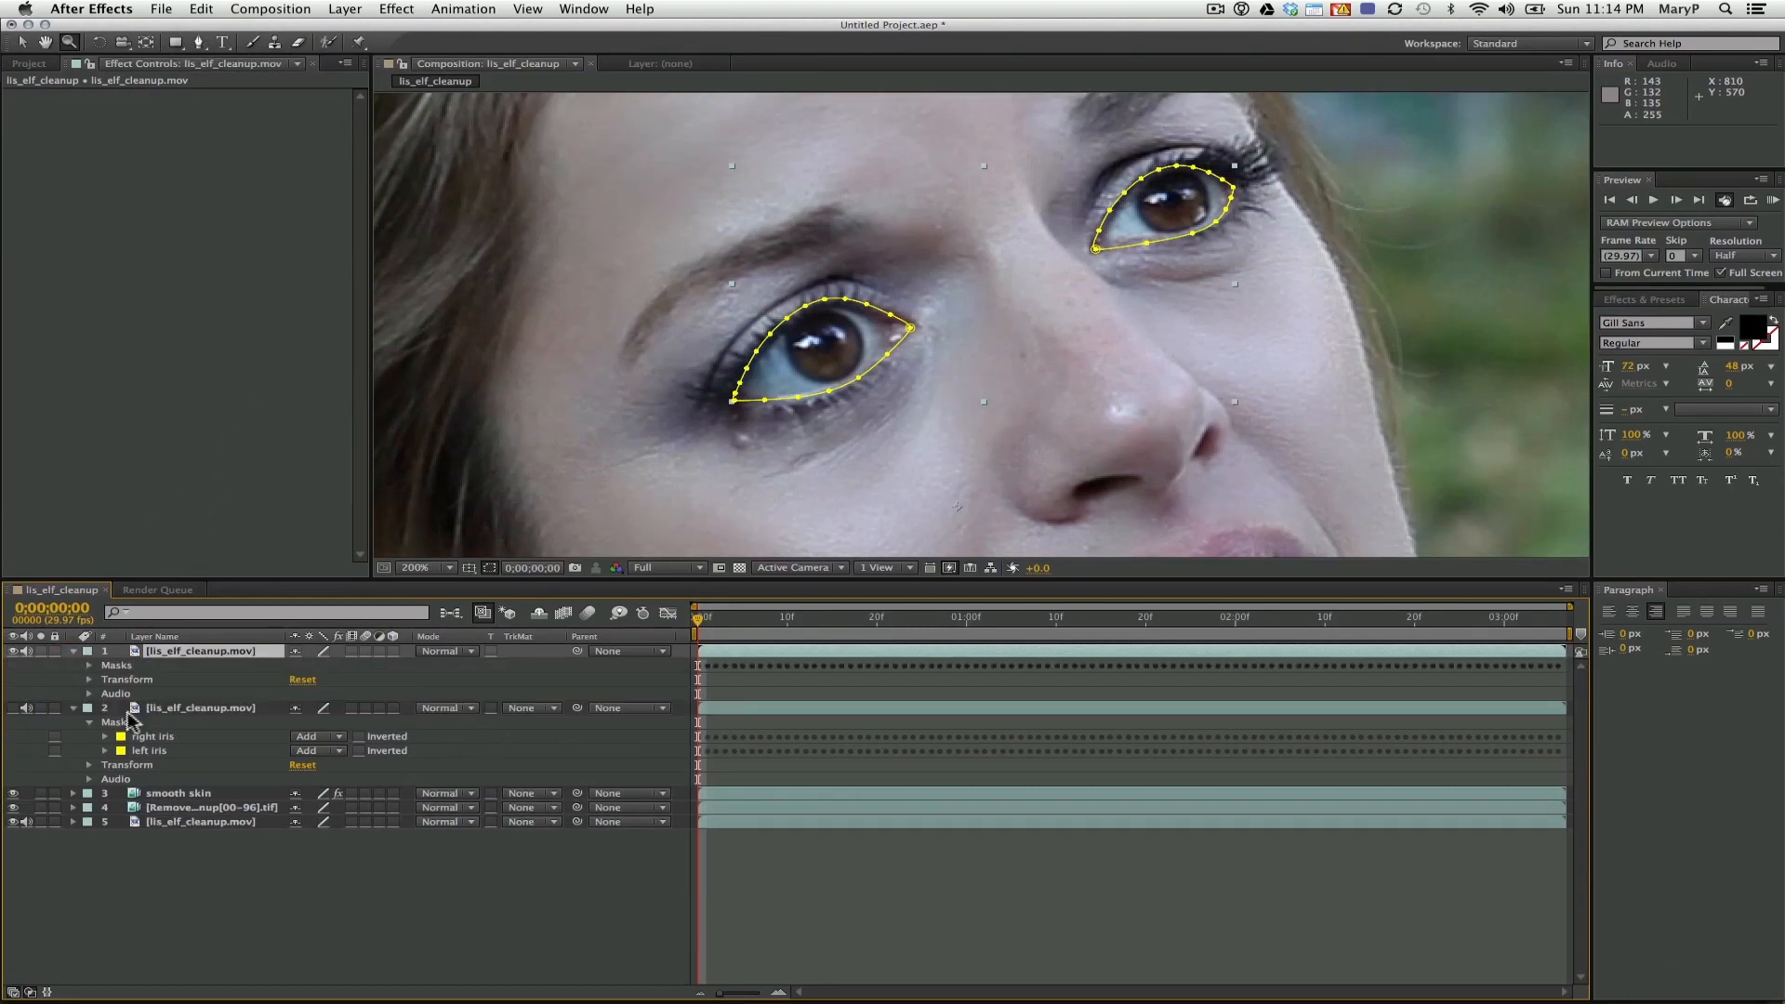
Place the eye-masked layer below the iris-masked layer and rename it as "eye lights"
left_click(200, 736)
right_click(206, 746)
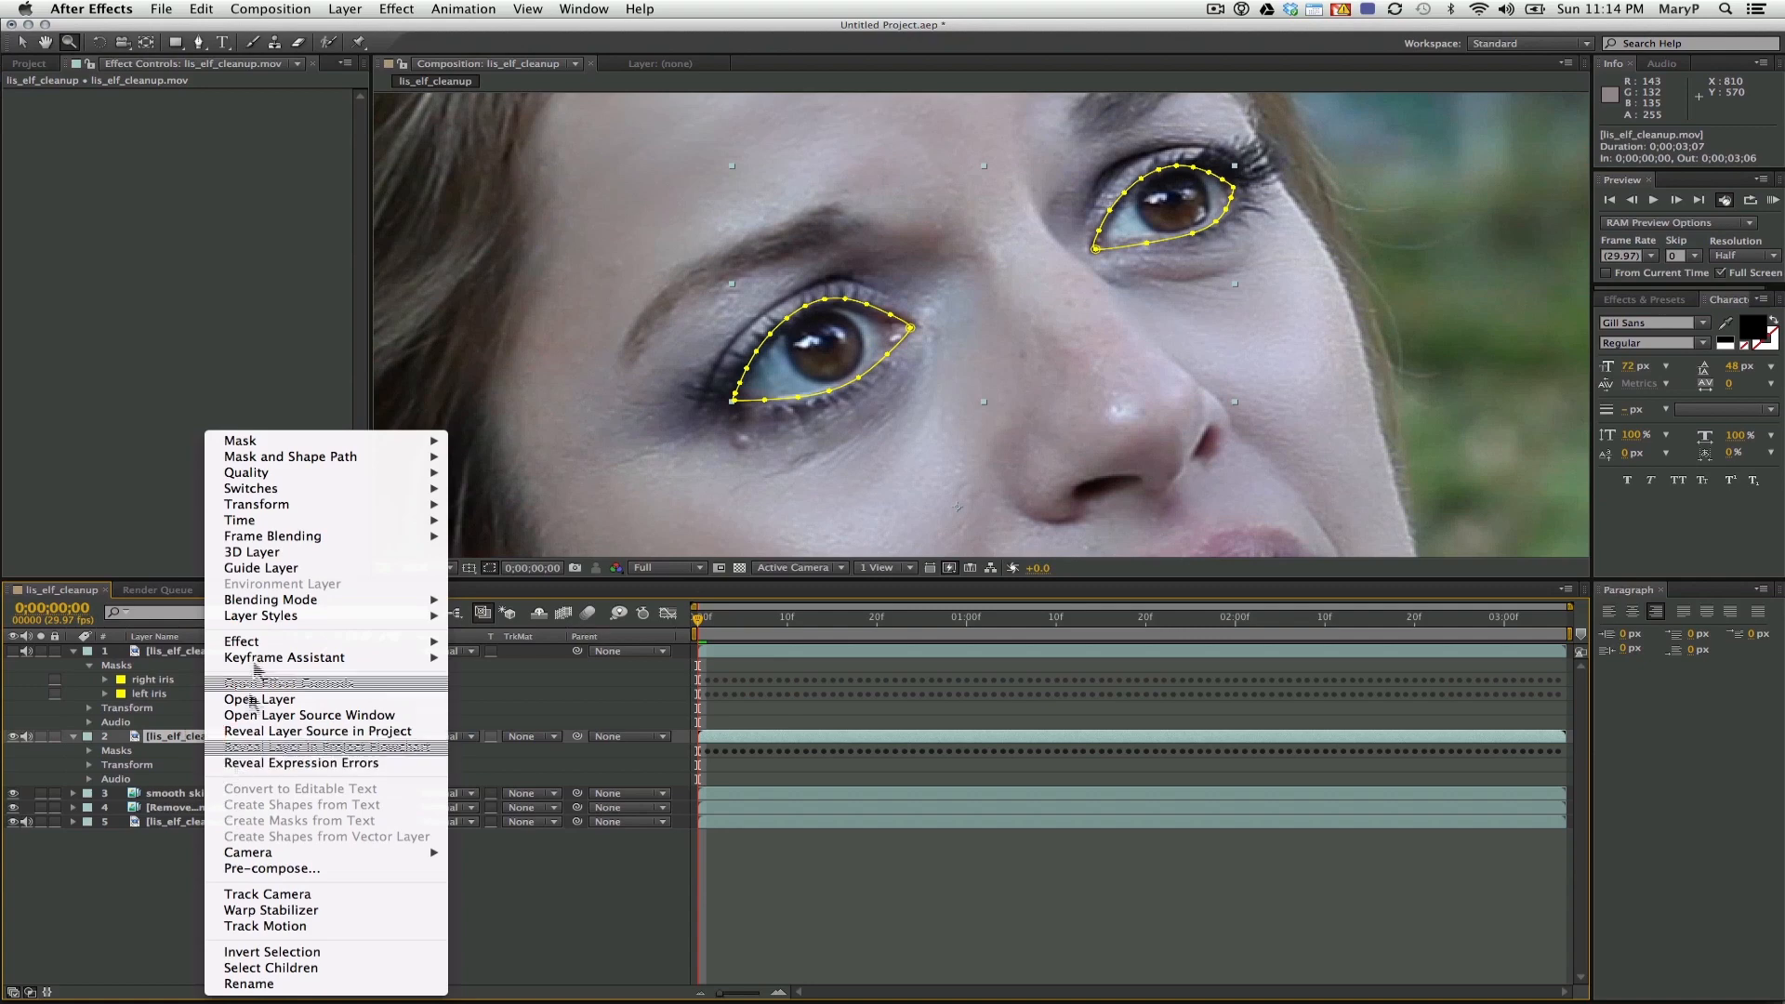
left_click(237, 991)
type("eye lights")
key("Return")
Rename the top layer containing the iris masks as "eye color"
right_click(168, 651)
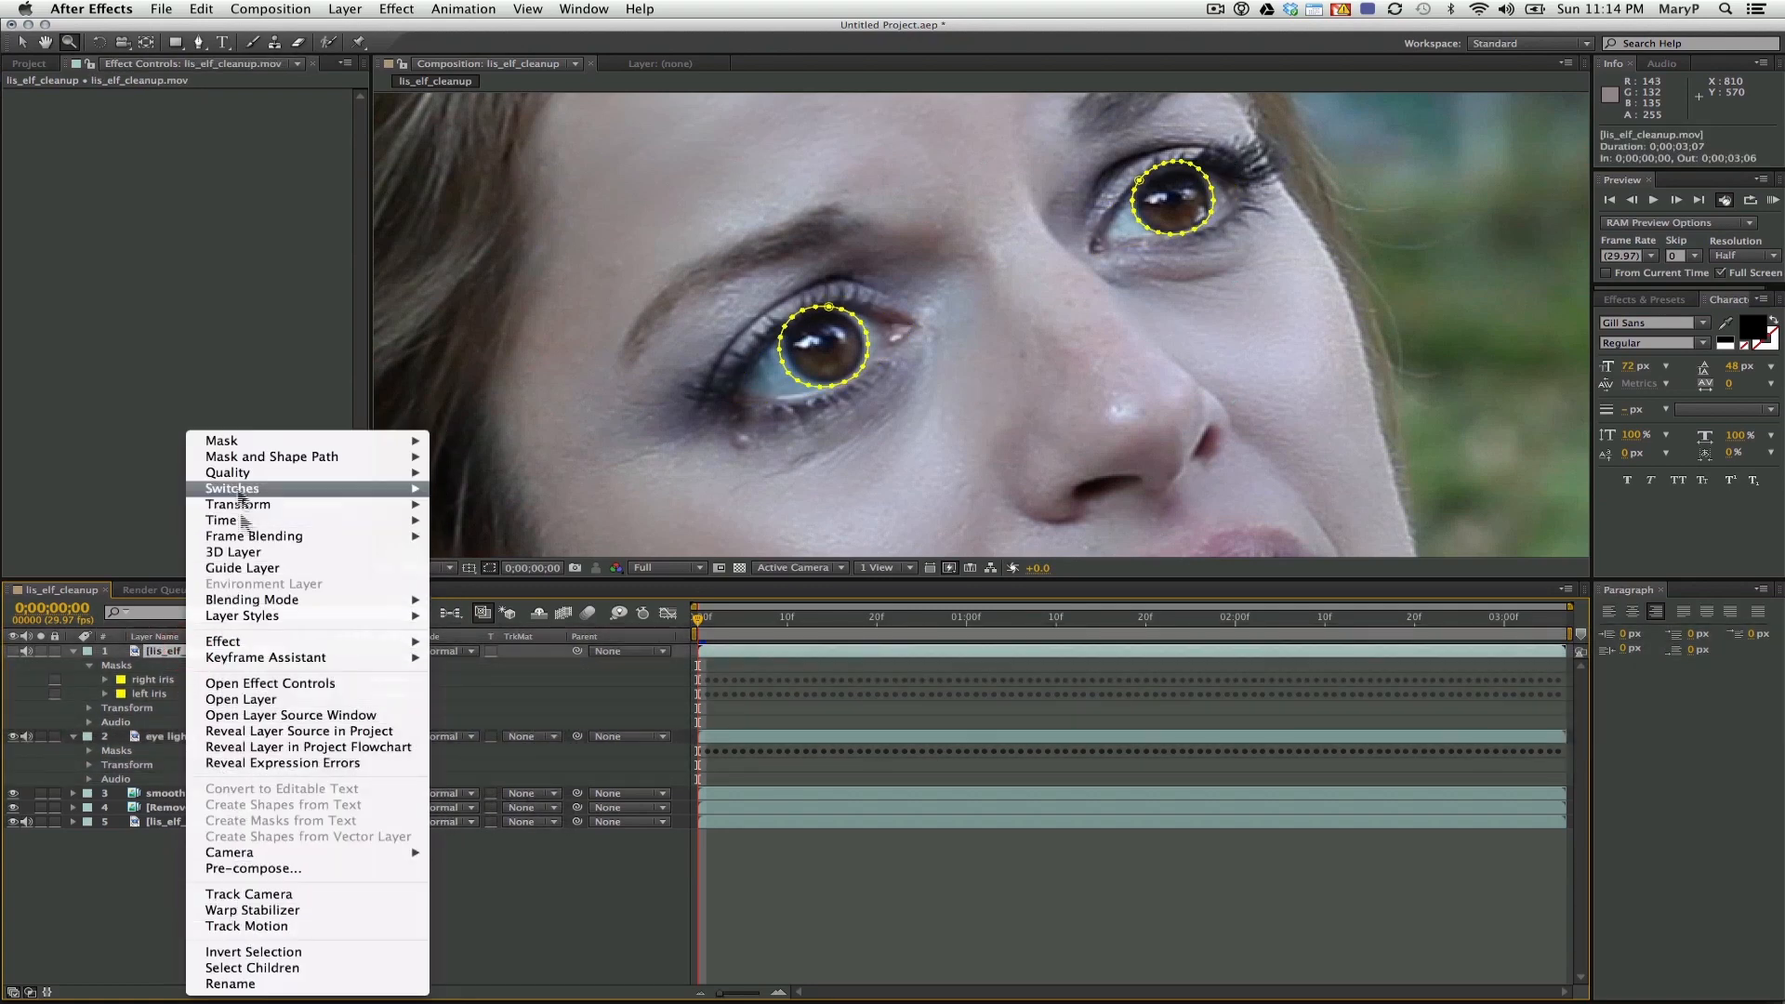
left_click(230, 984)
type("eye color")
key("Return")
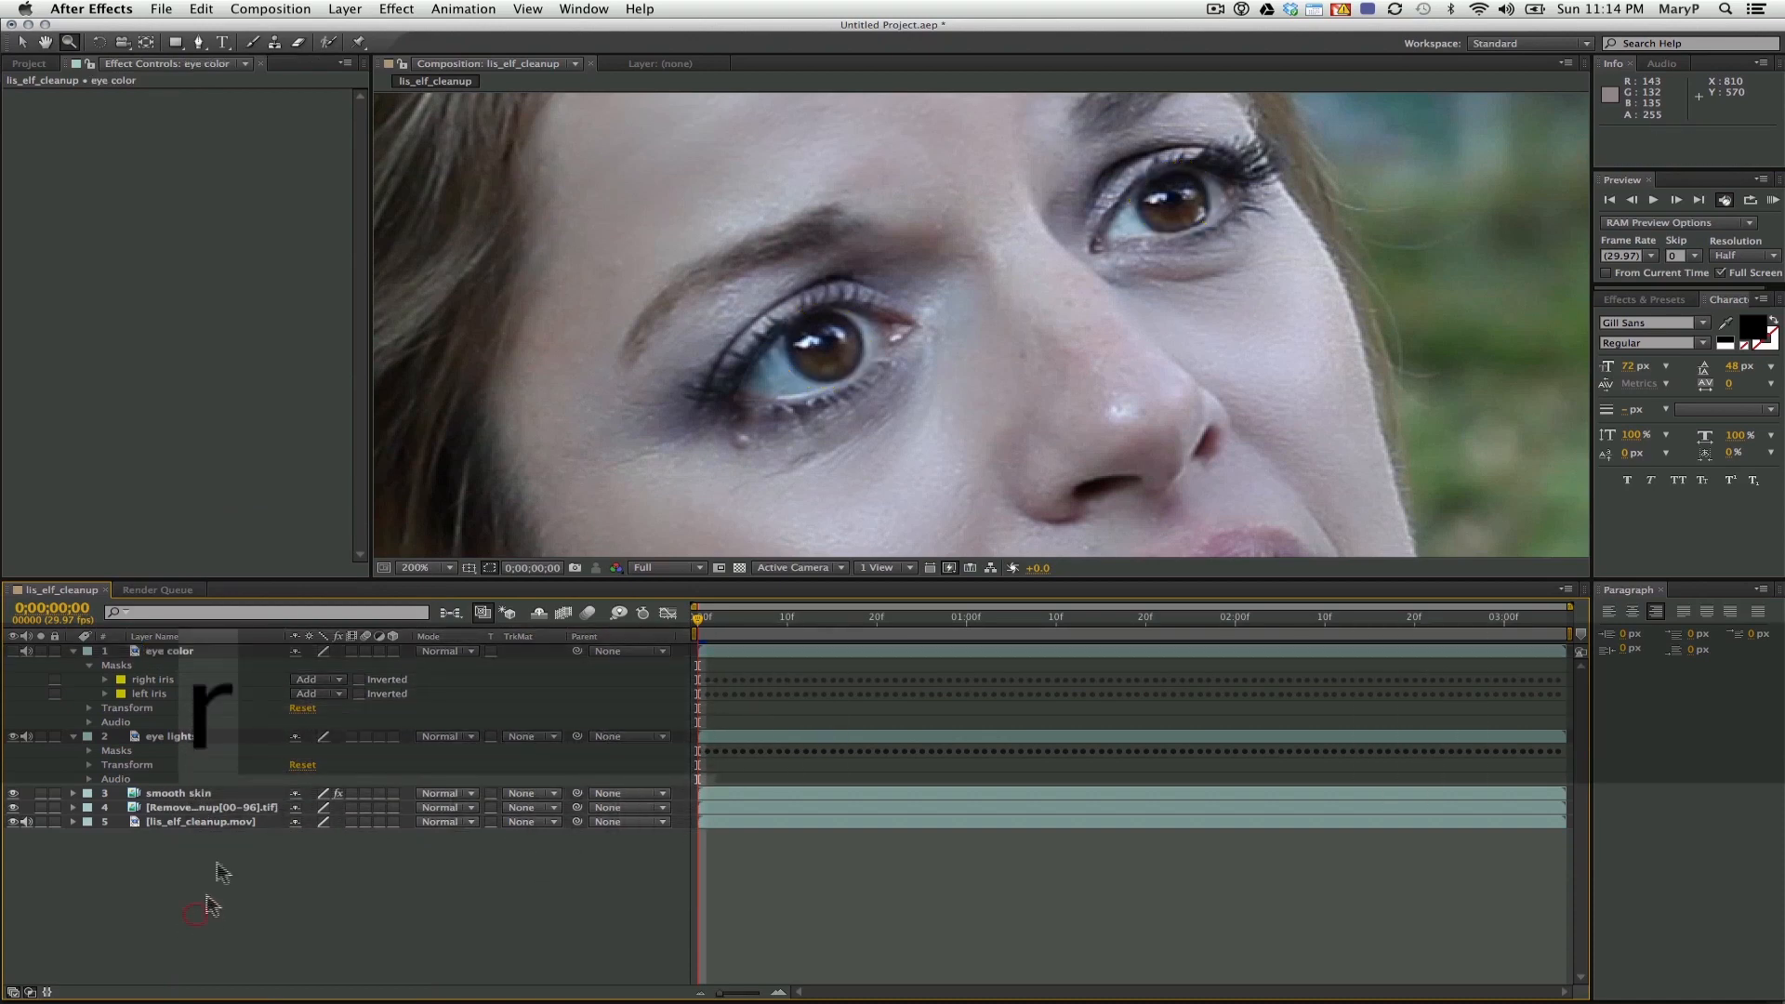
Set the mask feather of both the left eye and right eye masks on the eye lights layer to 10 pixels
left_click(192, 738)
left_click(89, 750)
left_click(147, 766)
left_click(154, 779, "shift")
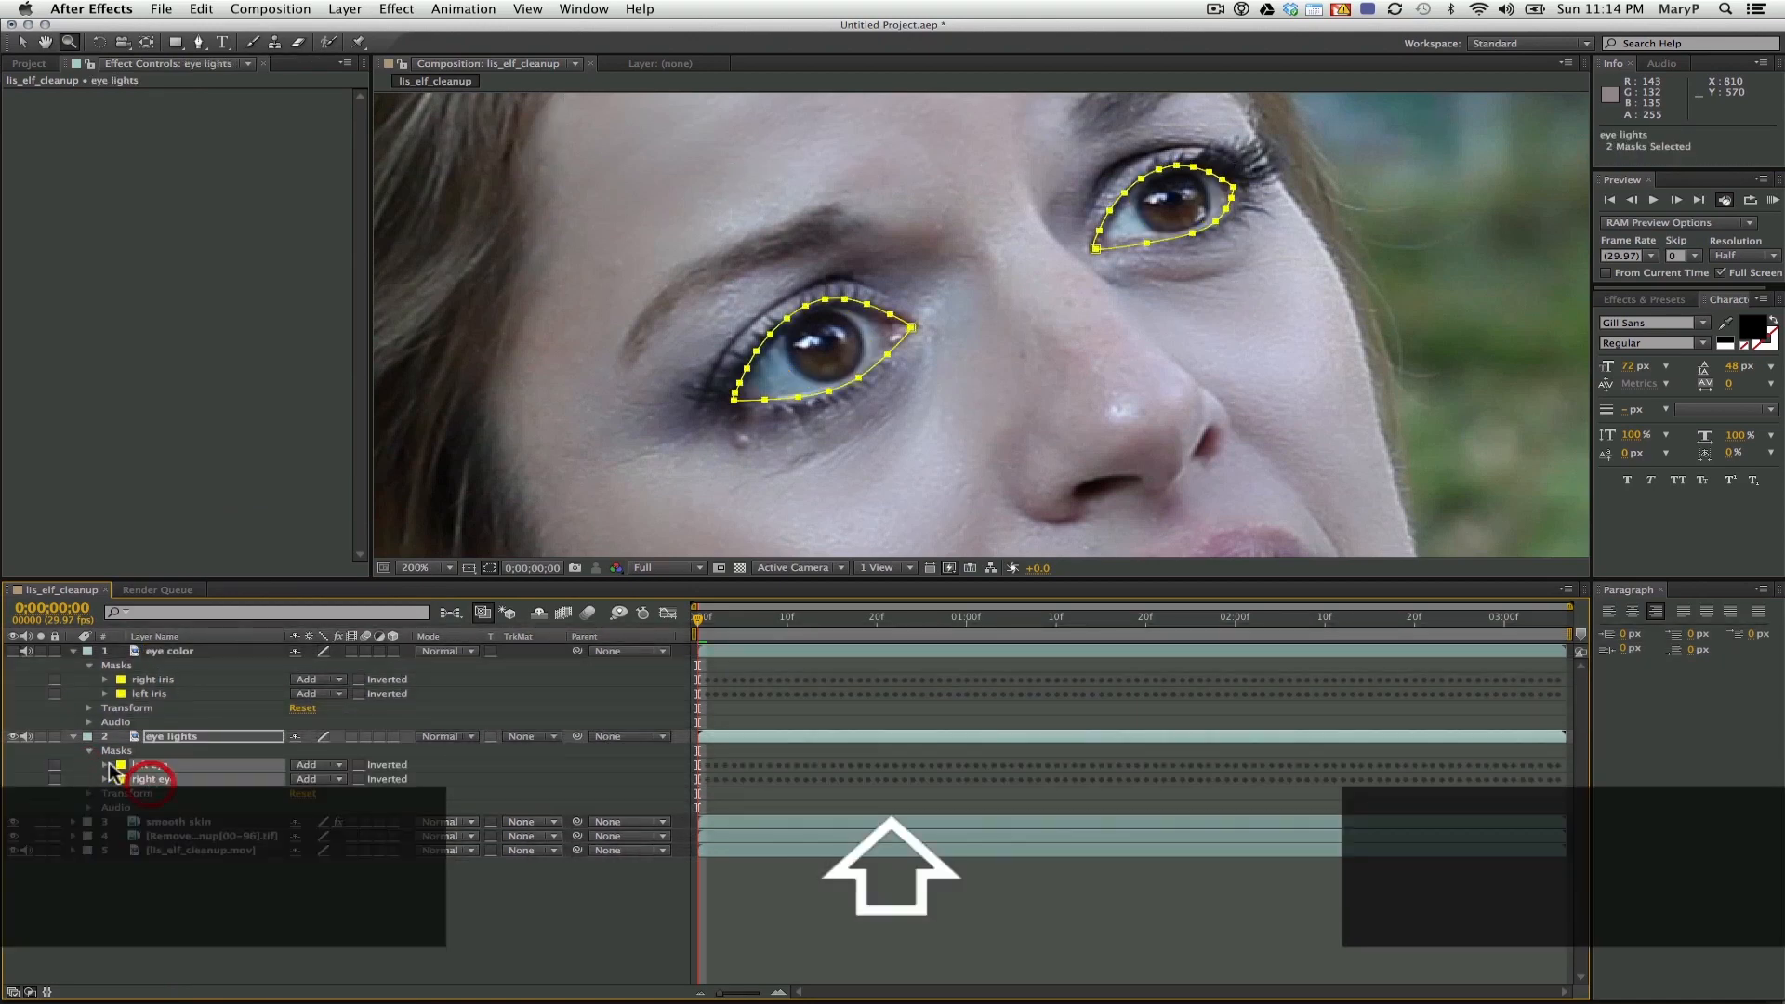
left_click(105, 765)
left_click(319, 793)
type("10")
key("Return")
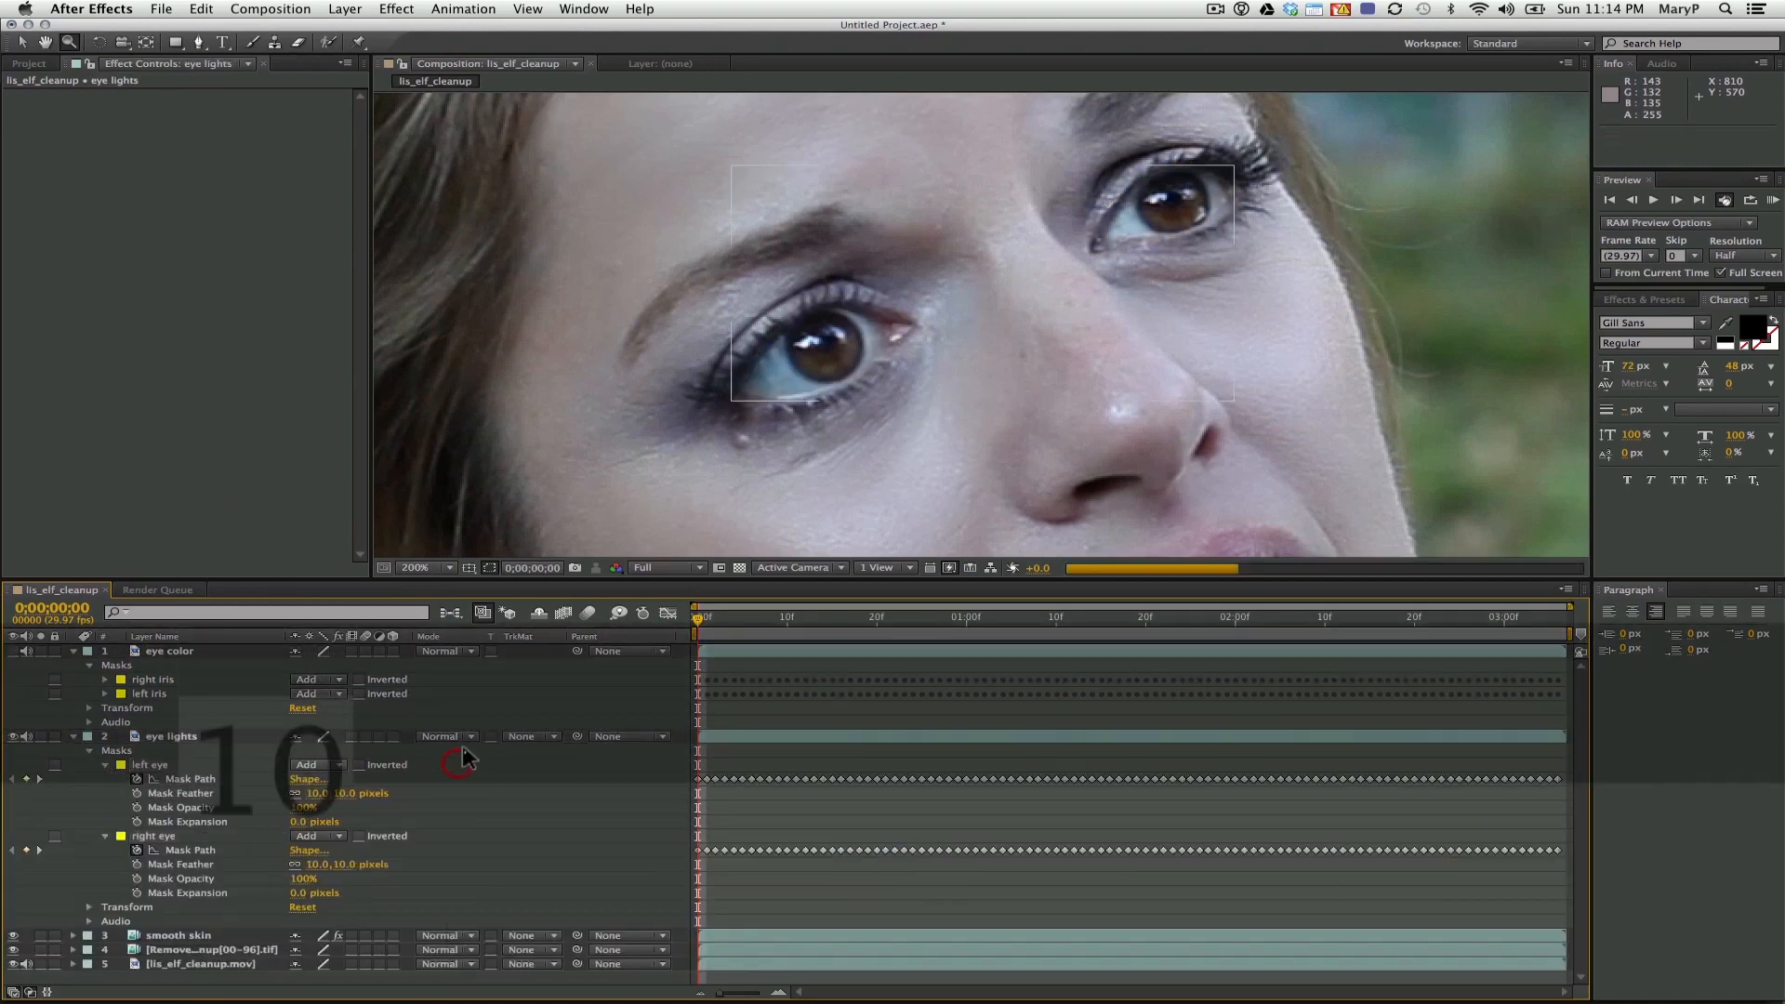
Set the mask feather of the right iris and left iris masks on the eye color layer to 3 pixels
left_click(149, 679)
left_click(147, 694, "shift")
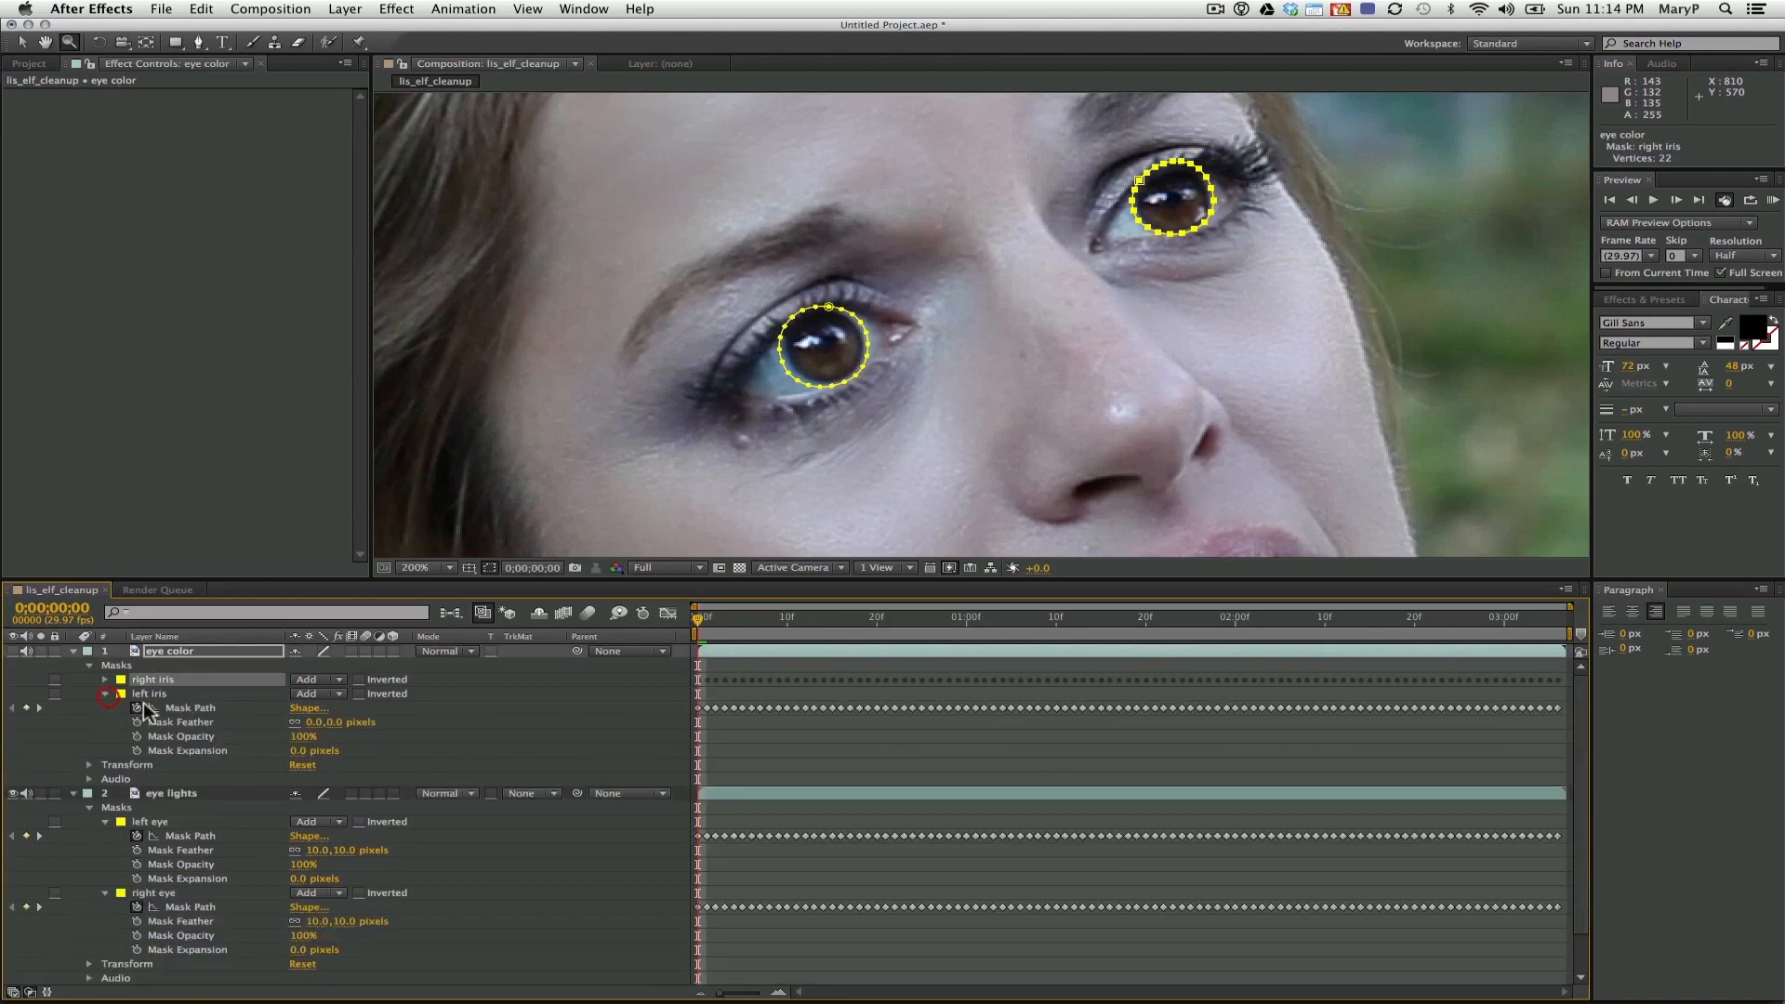
left_click(312, 723)
type("3")
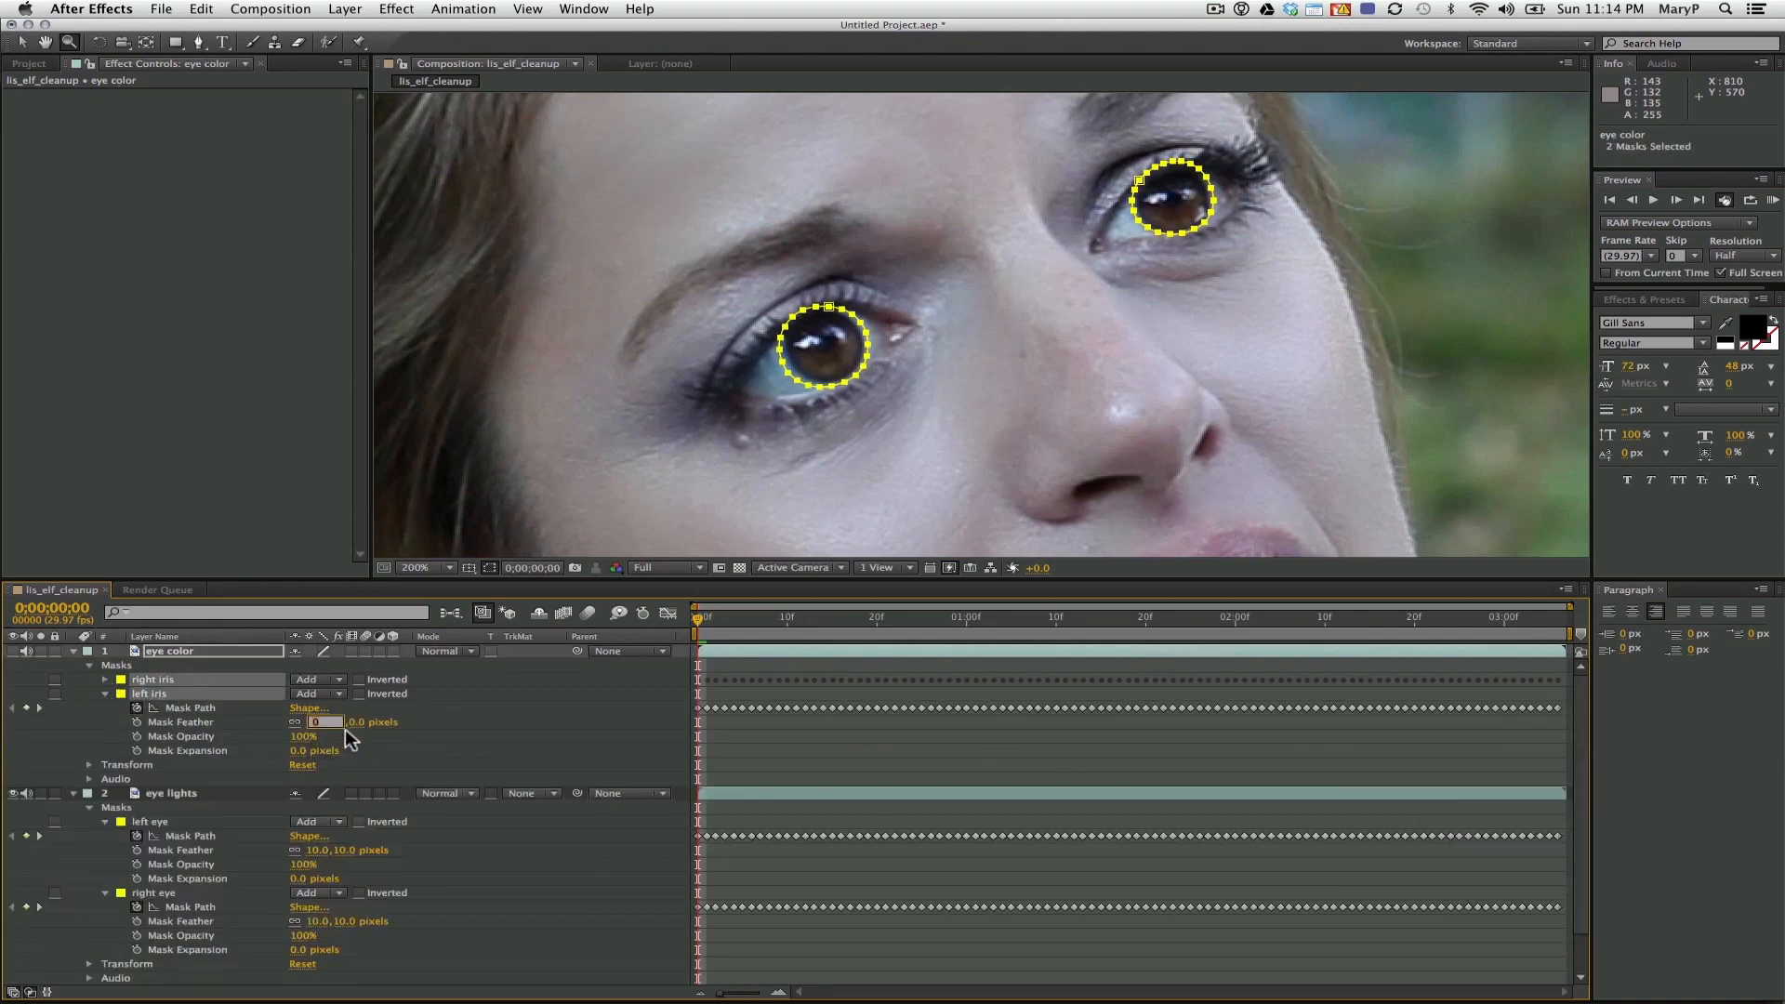
left_click(418, 721)
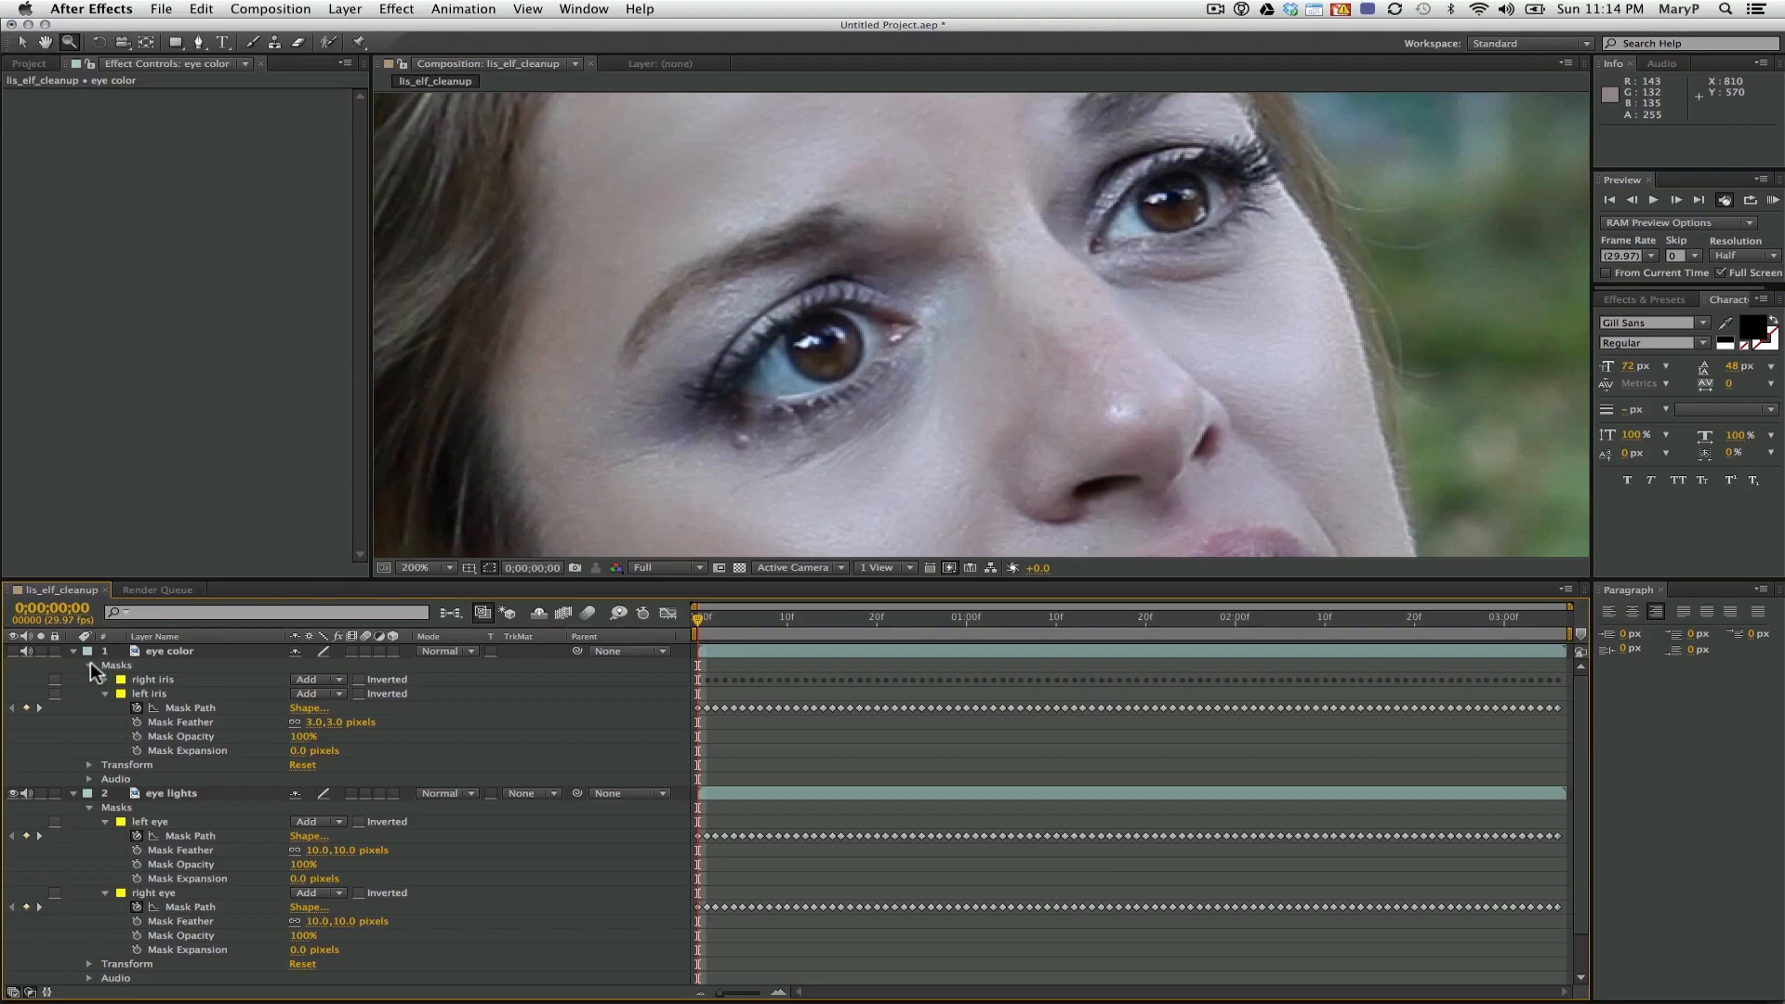
Change the eye lights layer's blending mode to Screen and check the result on the whole face with the layer deselected
left_click(447, 793)
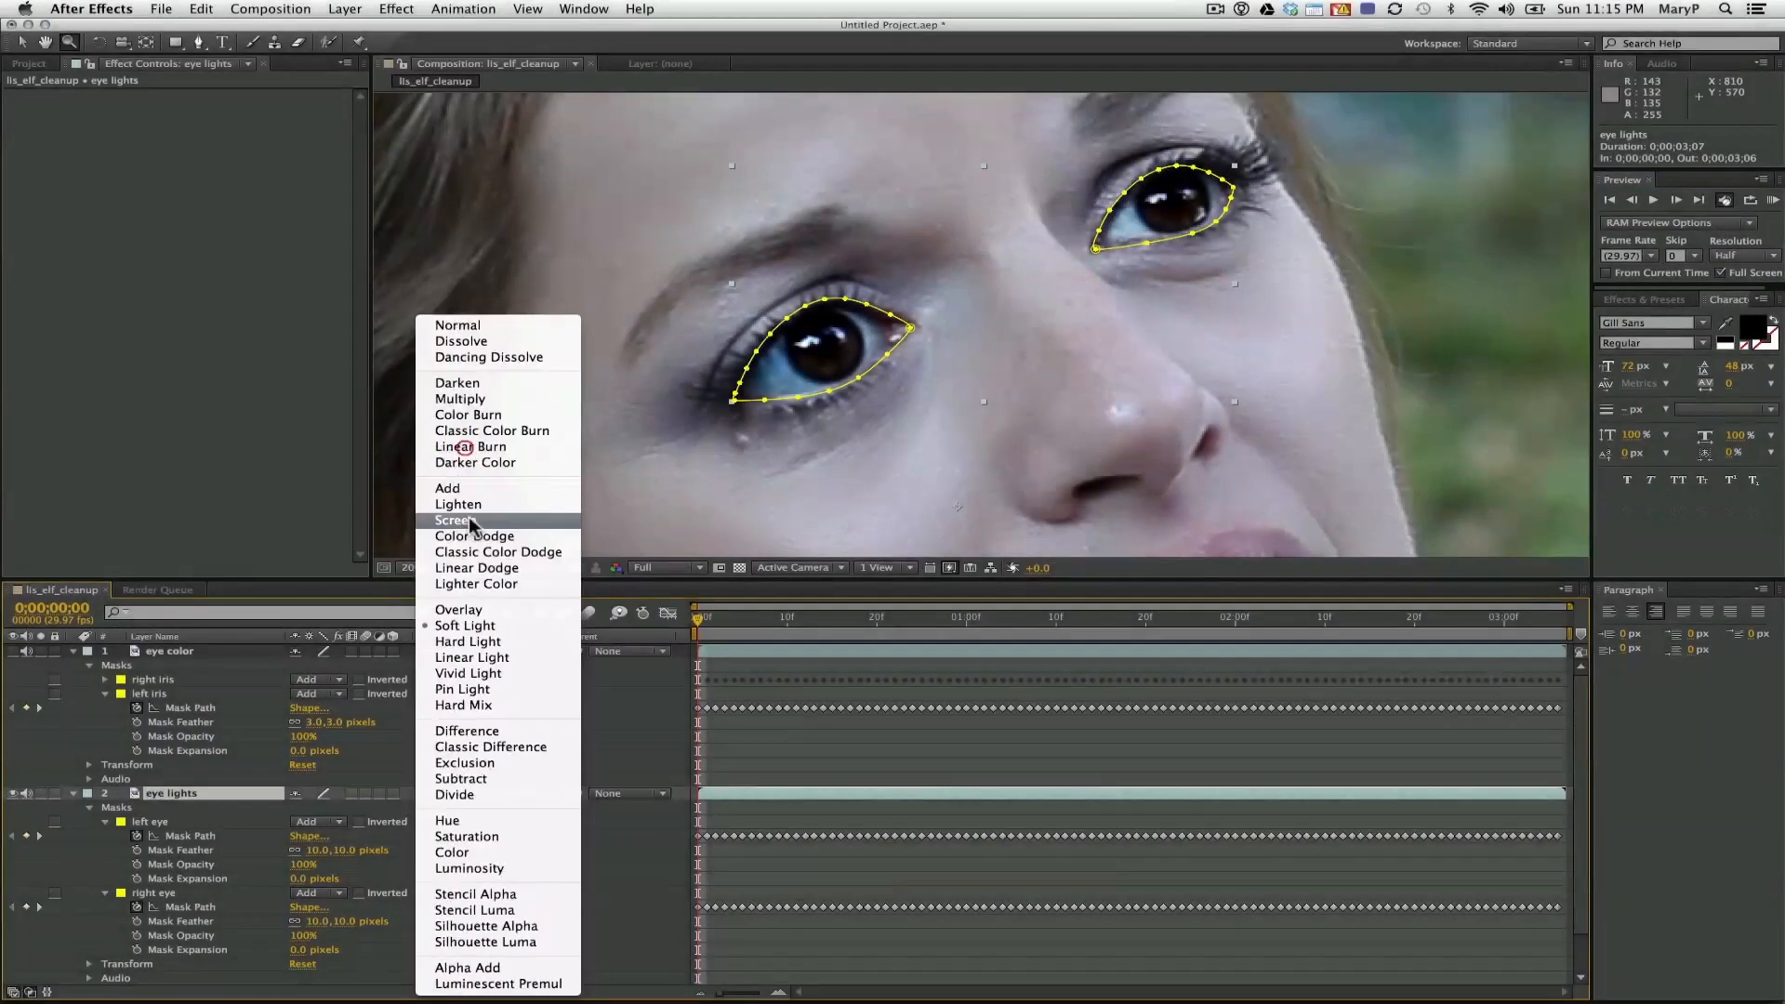
left_click(468, 524)
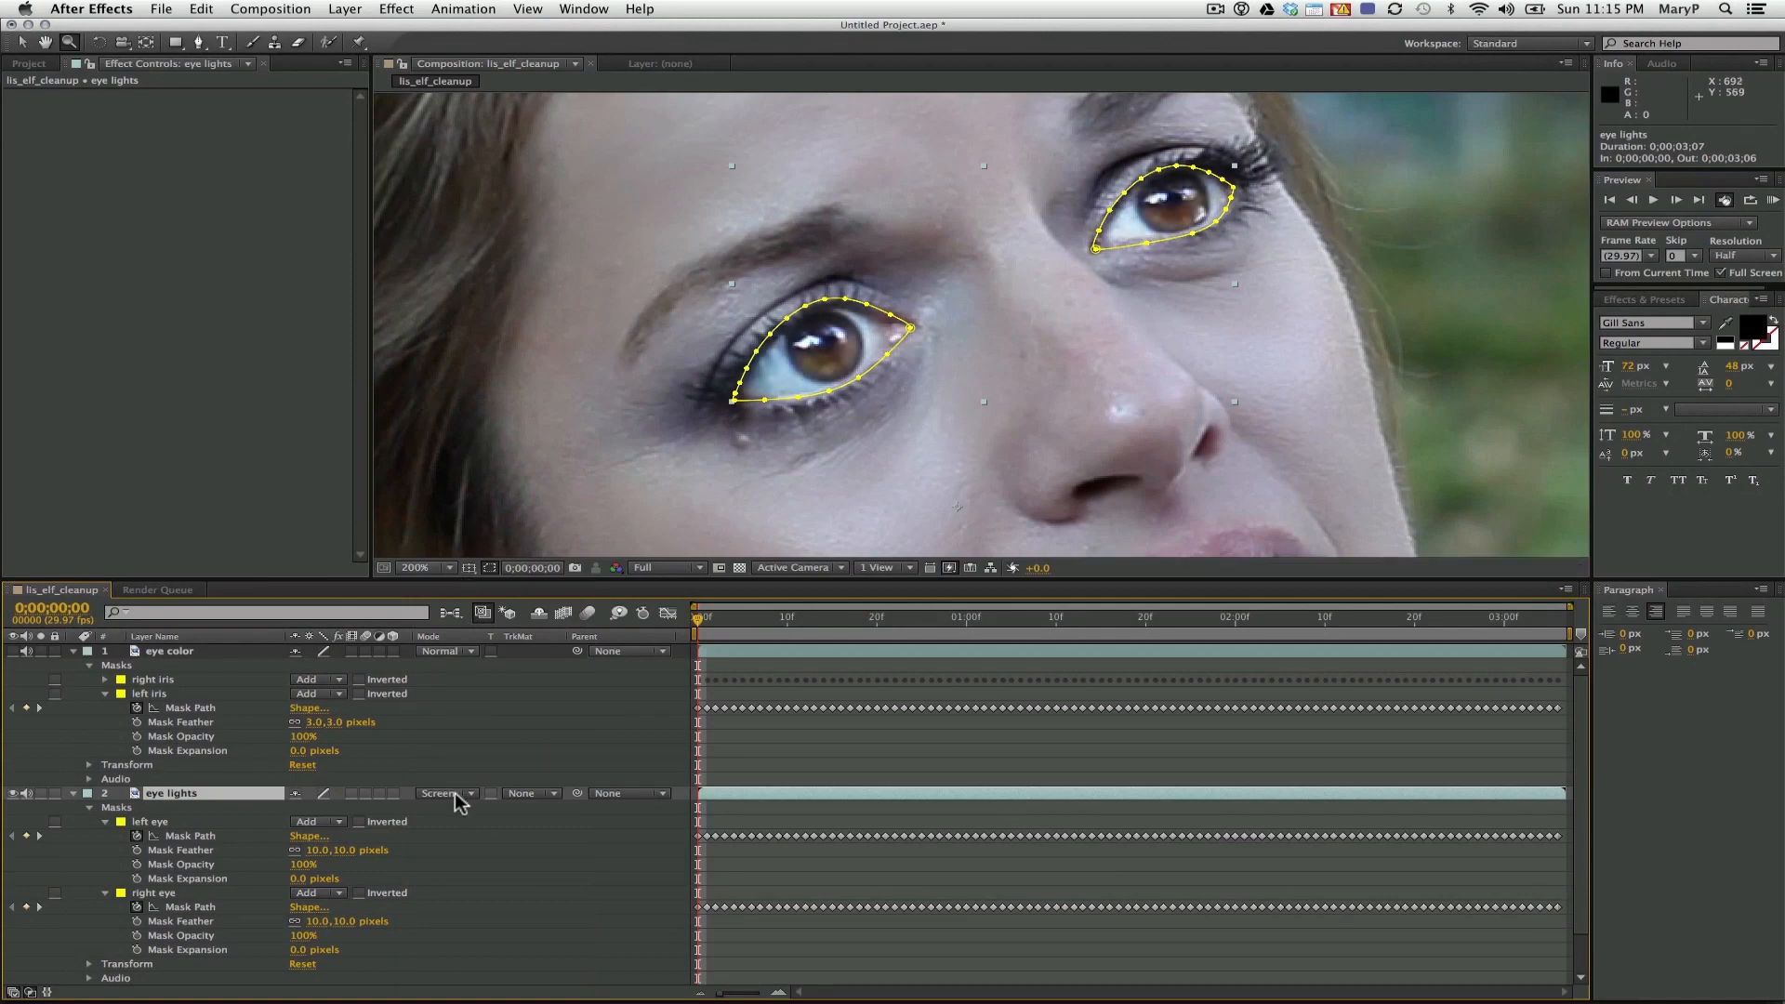
left_click(294, 155)
left_click(69, 43)
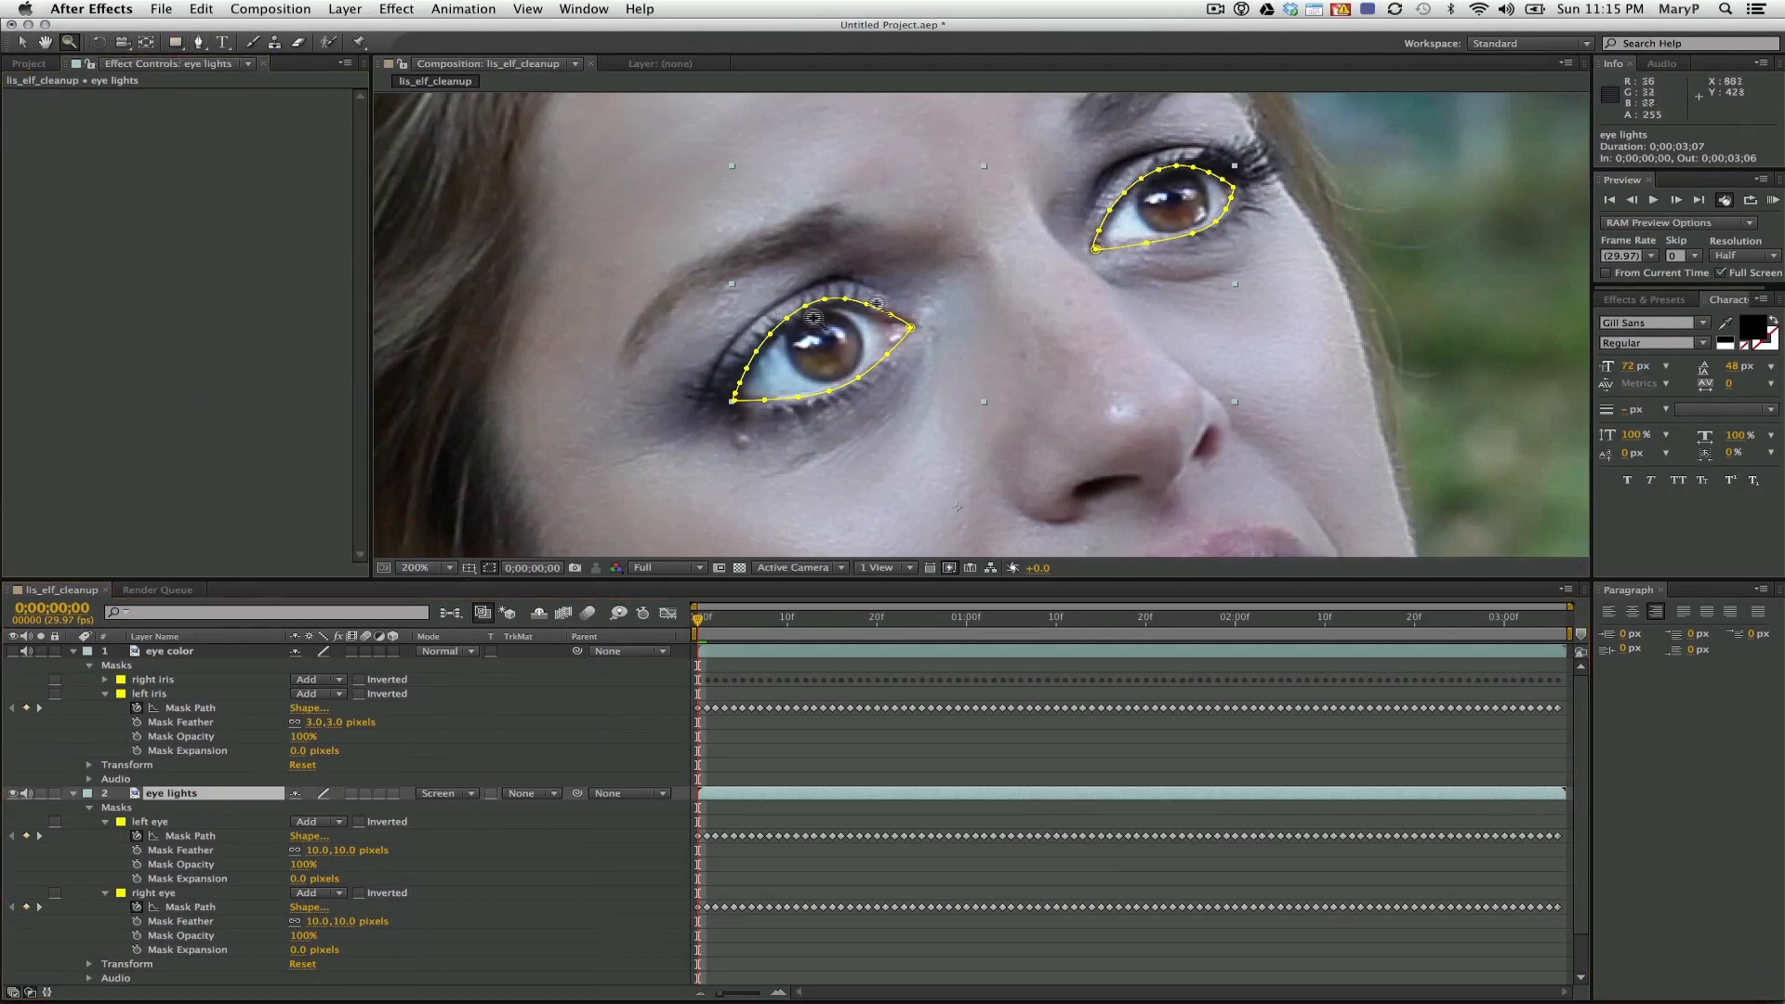
left_click(917, 286, "alt")
left_click(917, 287, "alt")
left_click(22, 42)
left_click(426, 197)
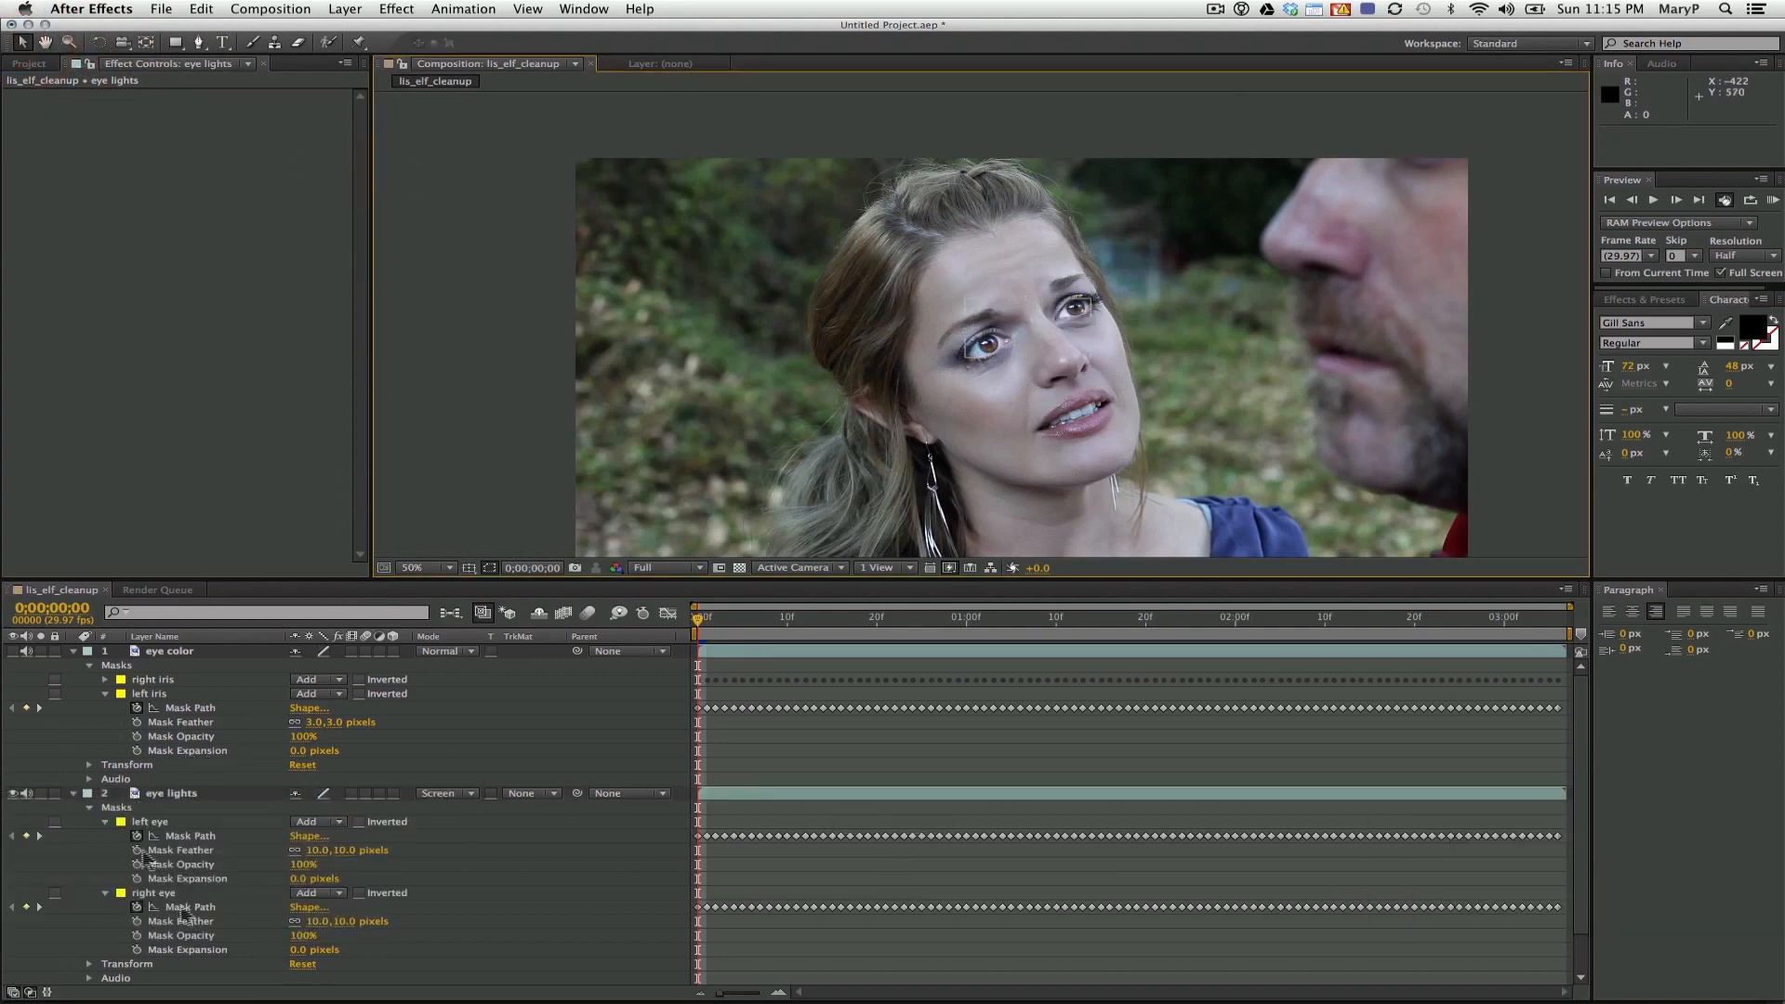
Collapse the eye masks and lower the eye lights layer's opacity, trying 50% before settling on 40%
left_click(105, 821)
left_click(105, 836)
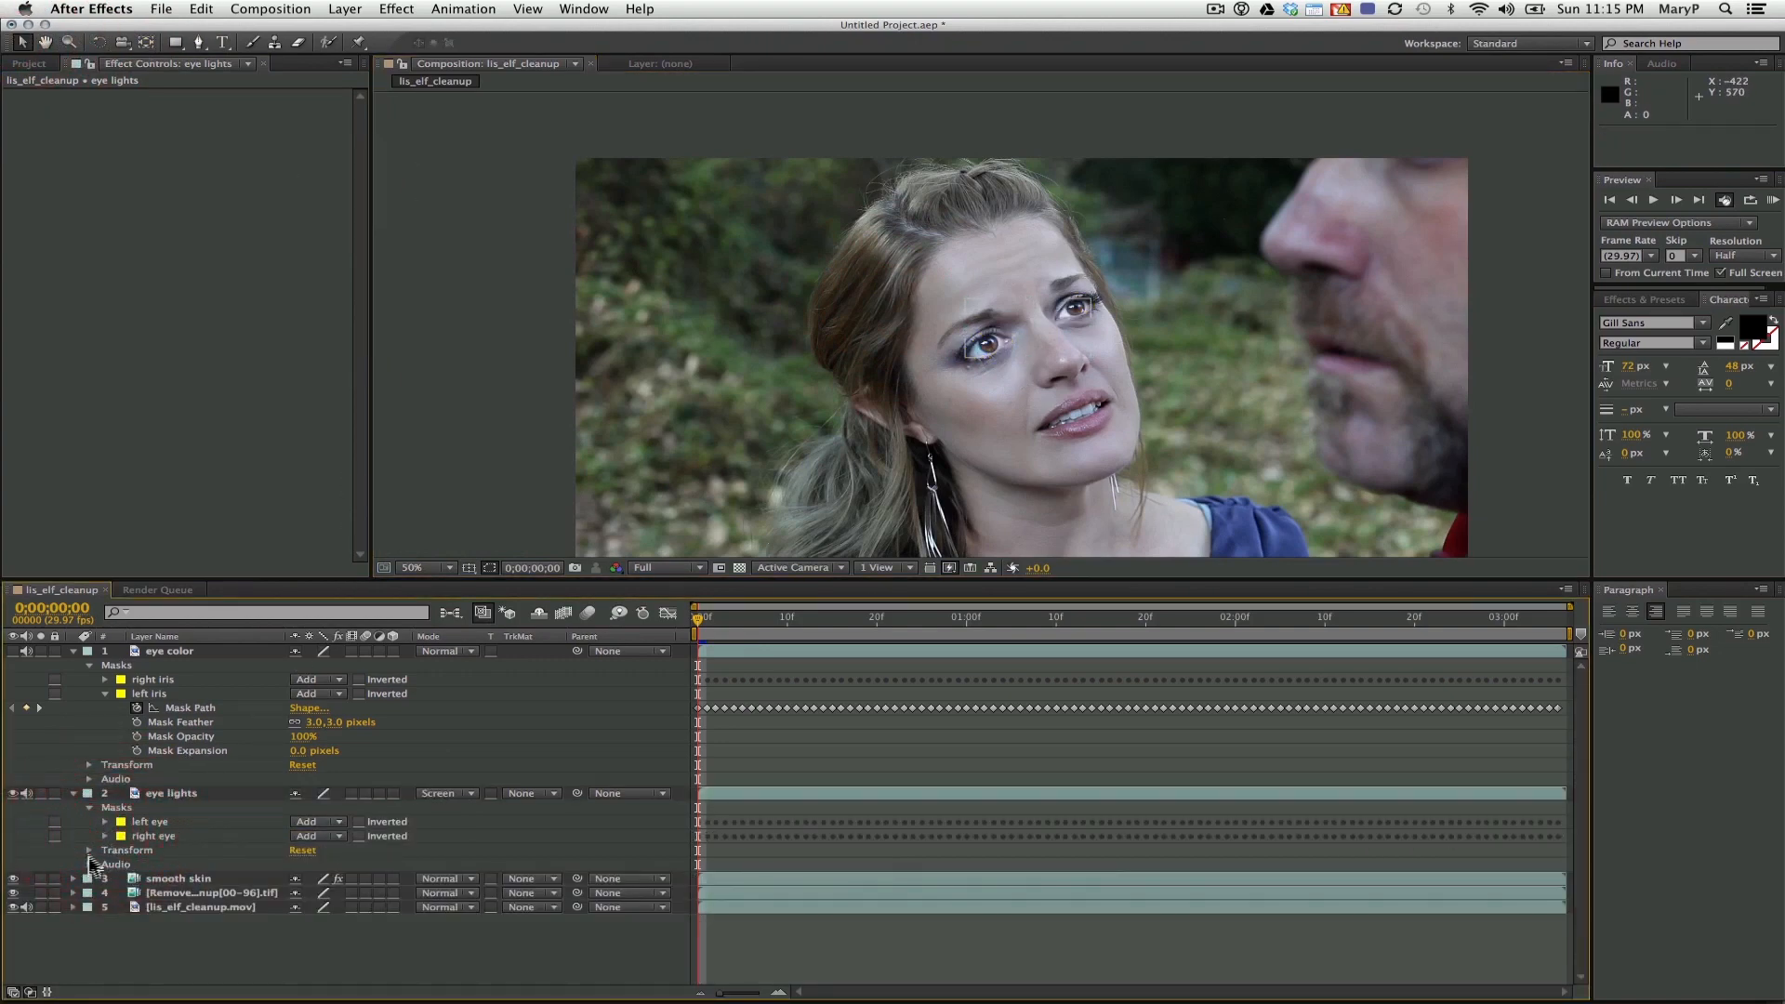
left_click(89, 850)
left_click(302, 922)
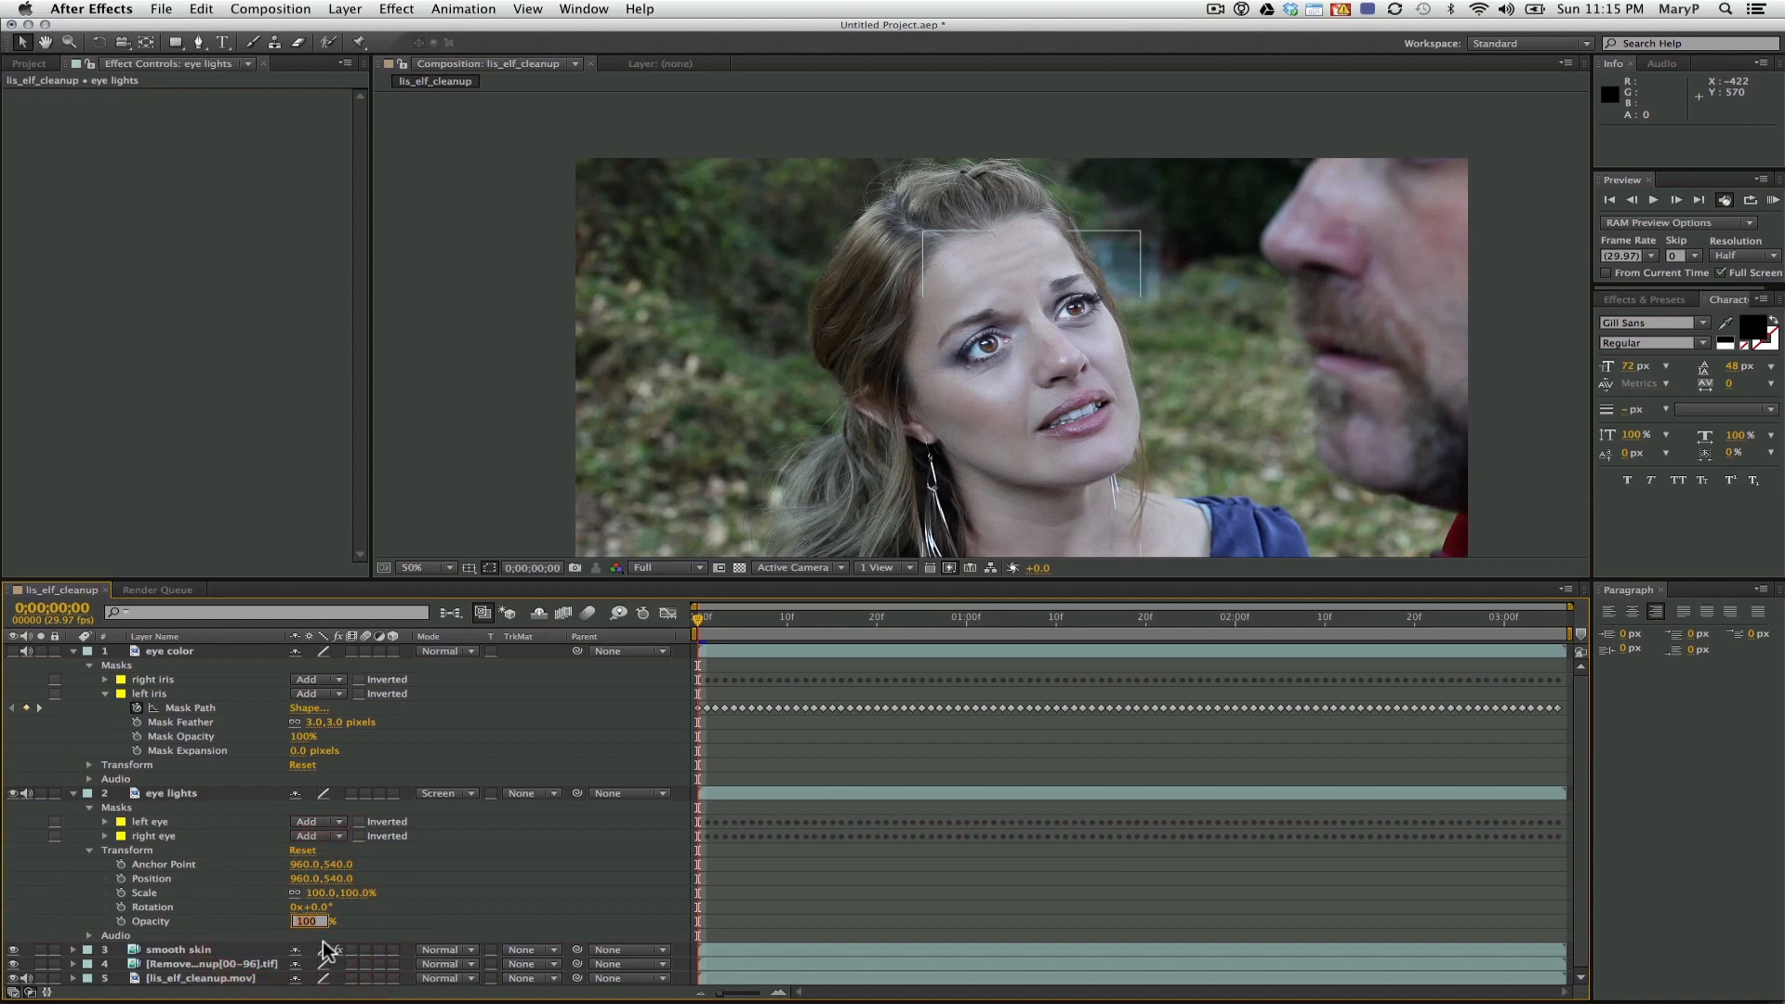
type("50")
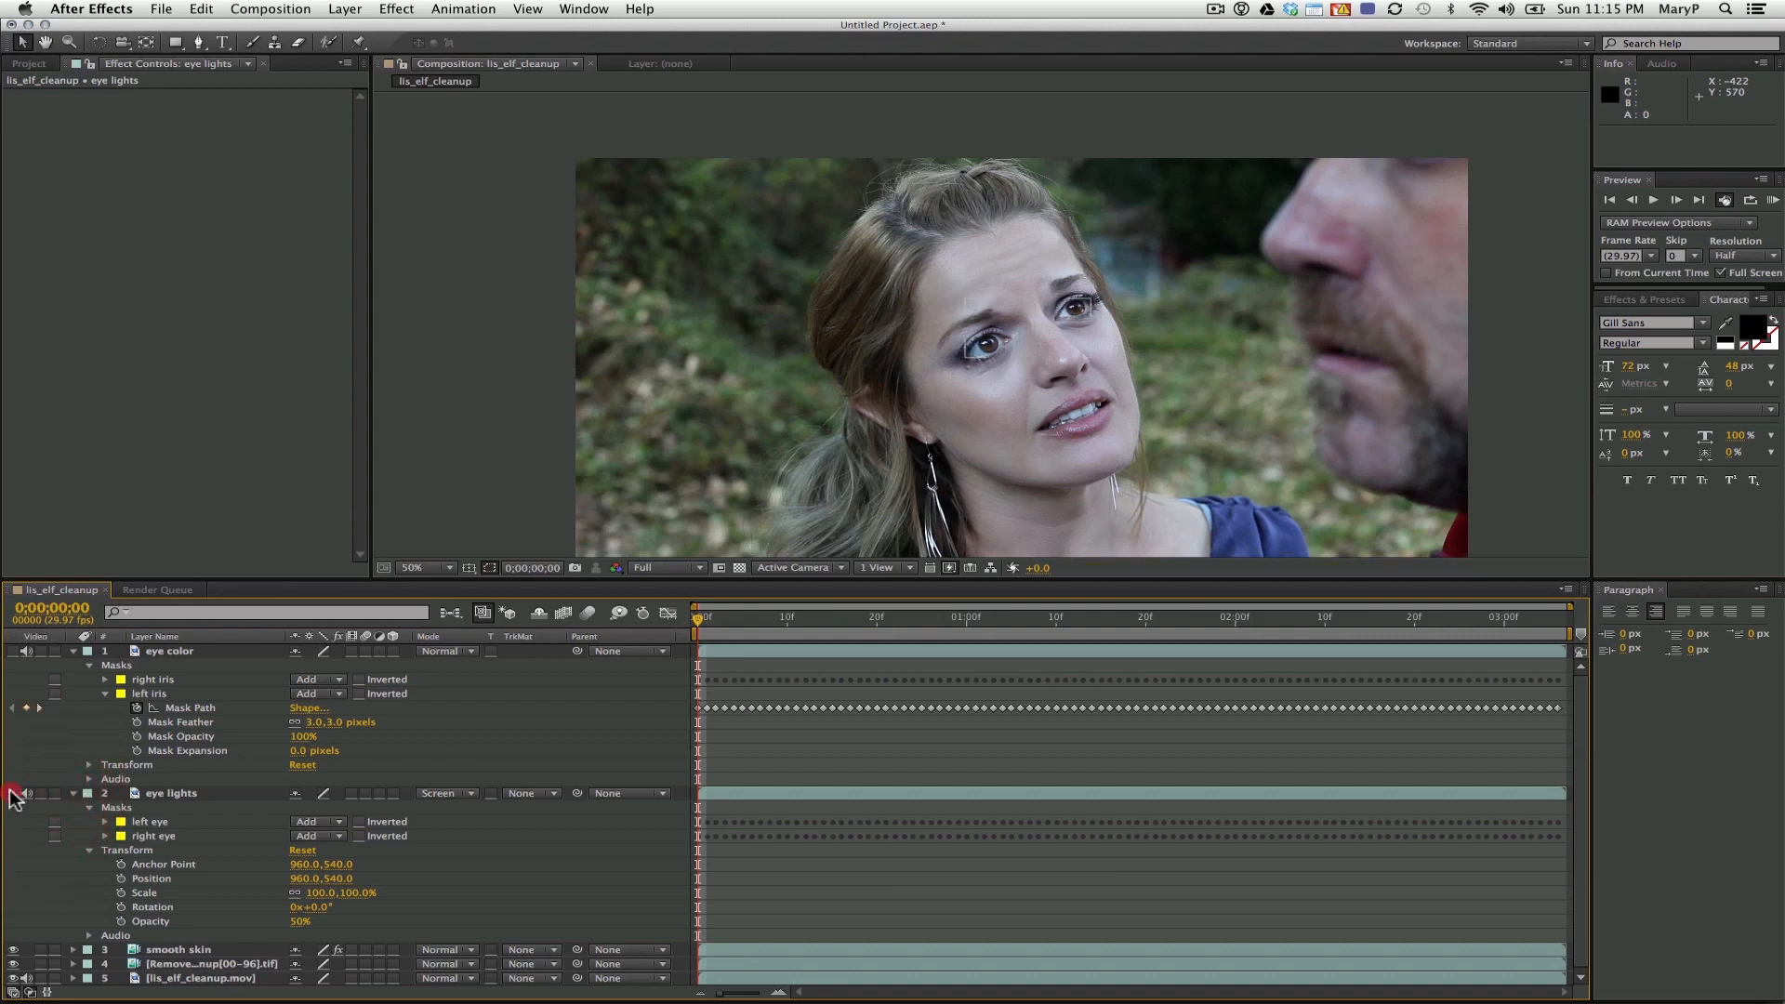
left_click(433, 485)
left_click(300, 921)
type("40")
left_click(420, 906)
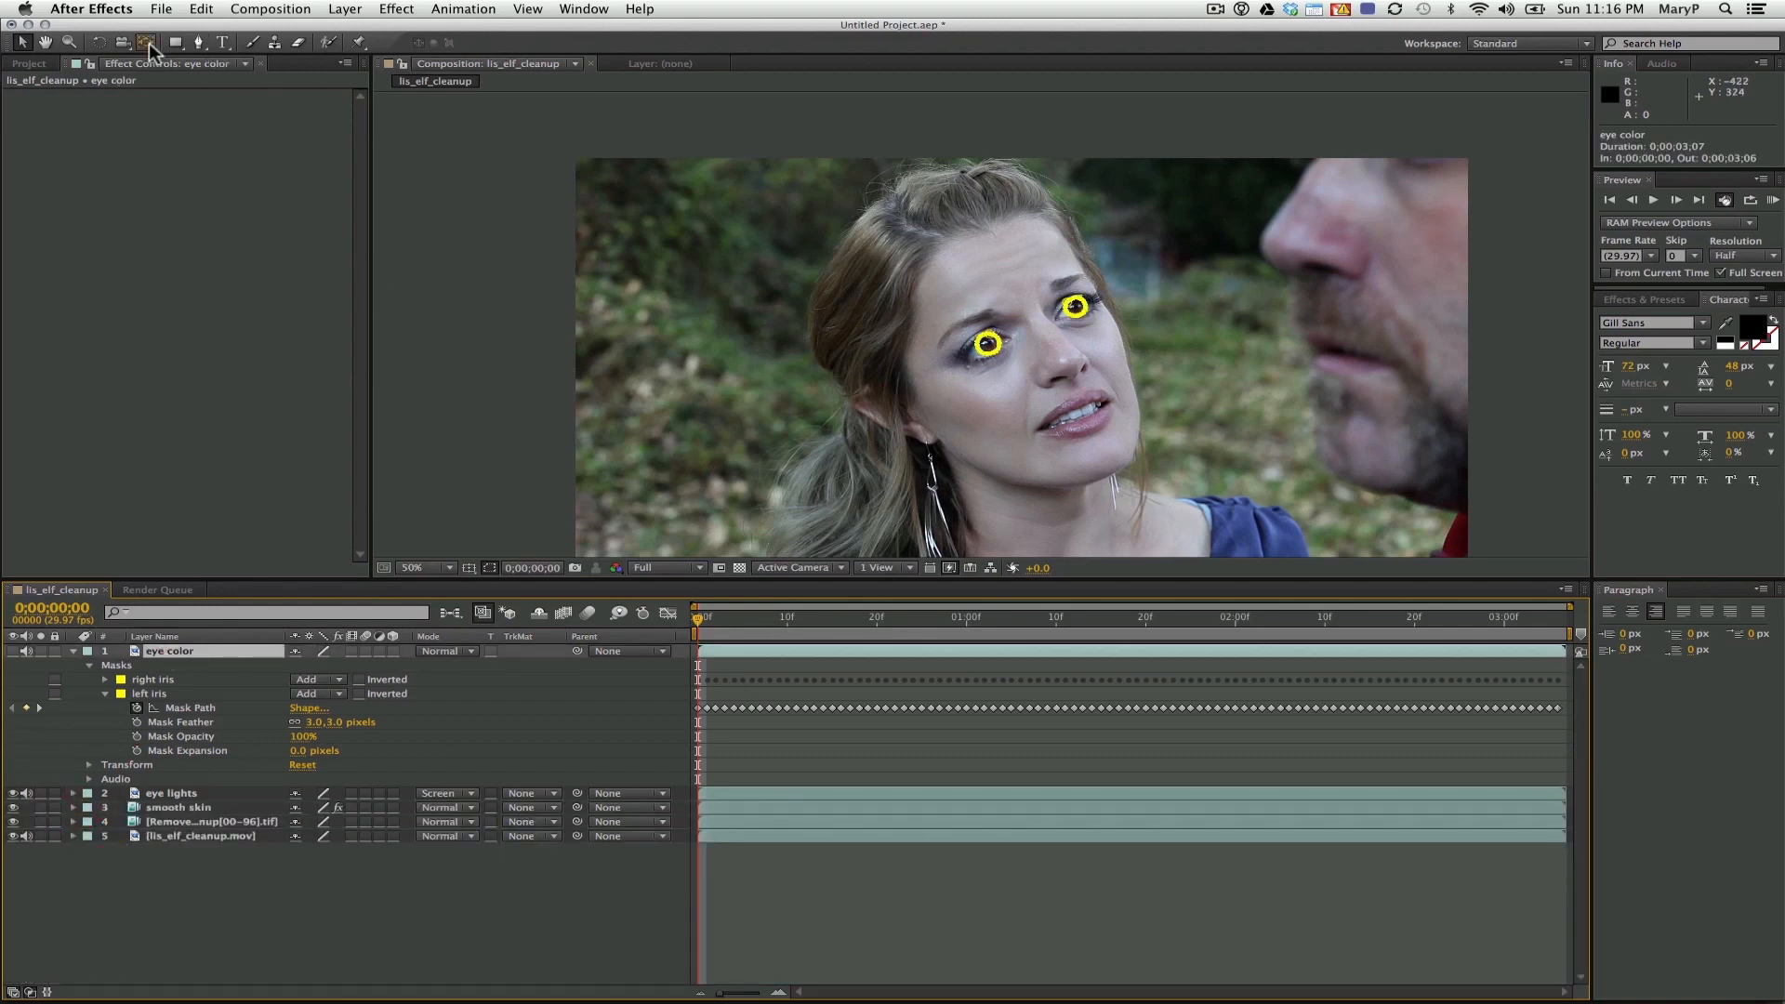
Set the mask expansion of both iris masks on the eye color layer to -10 pixels
key("z")
left_click(1024, 327)
left_click(929, 332)
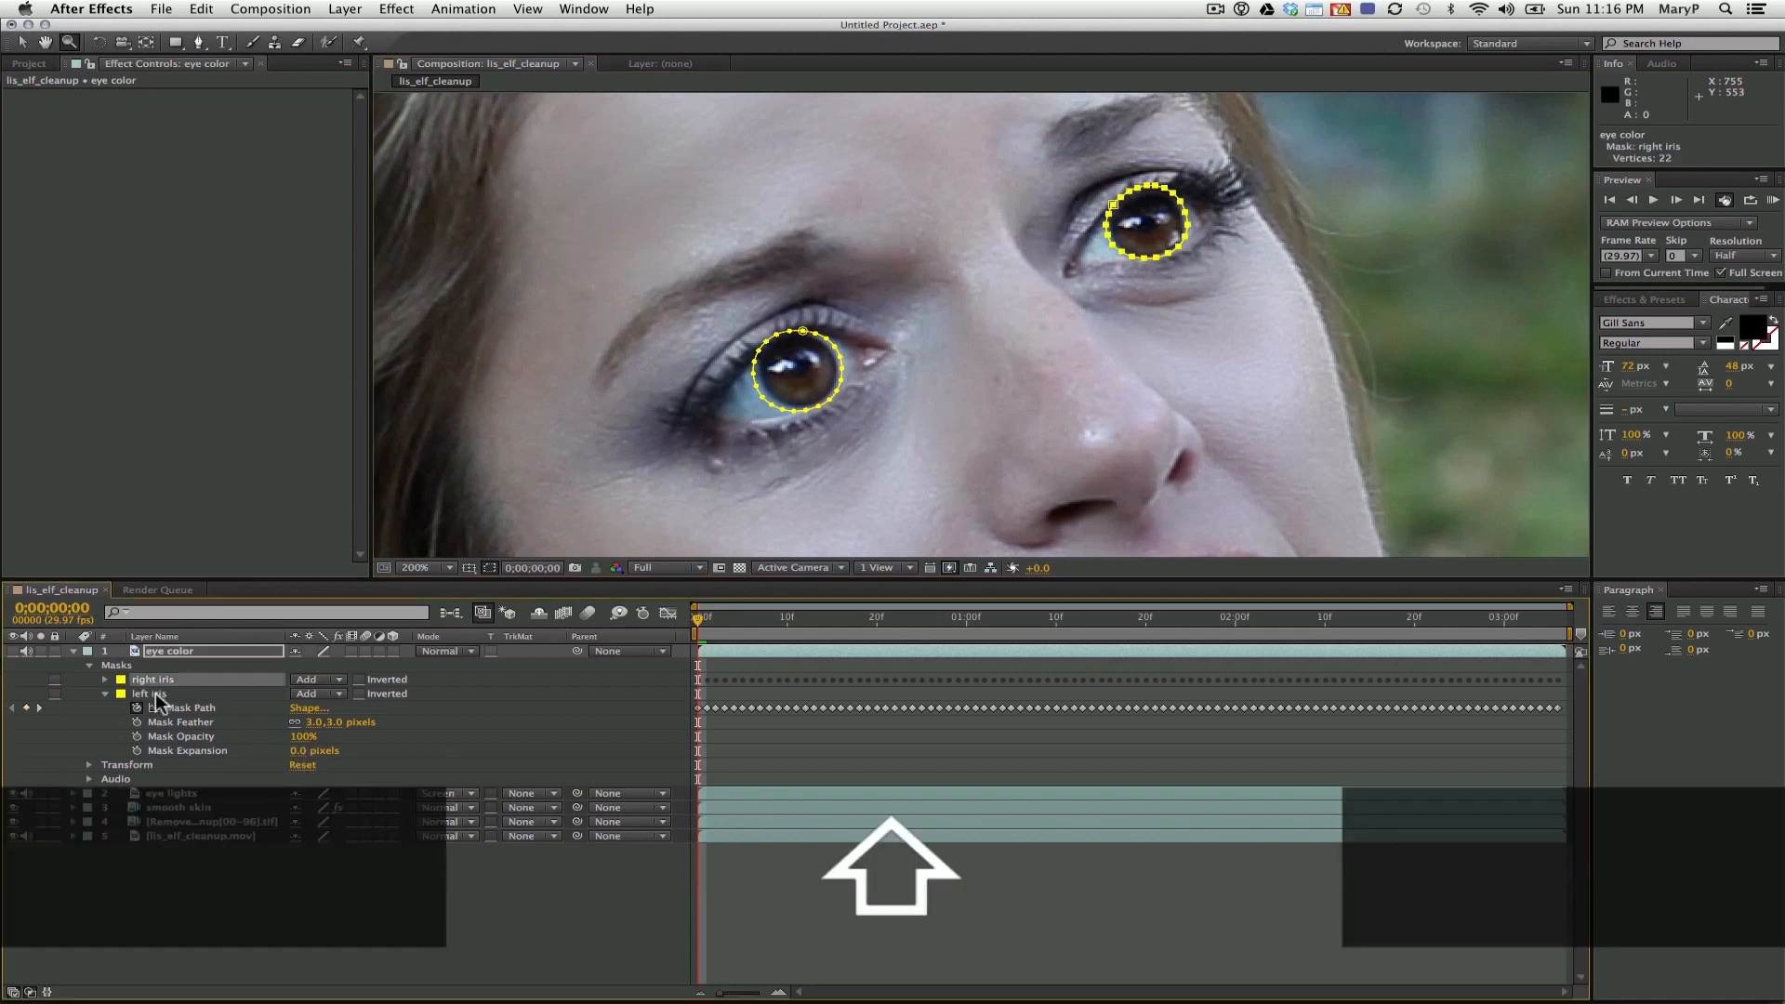
left_click(155, 690)
left_click(299, 750)
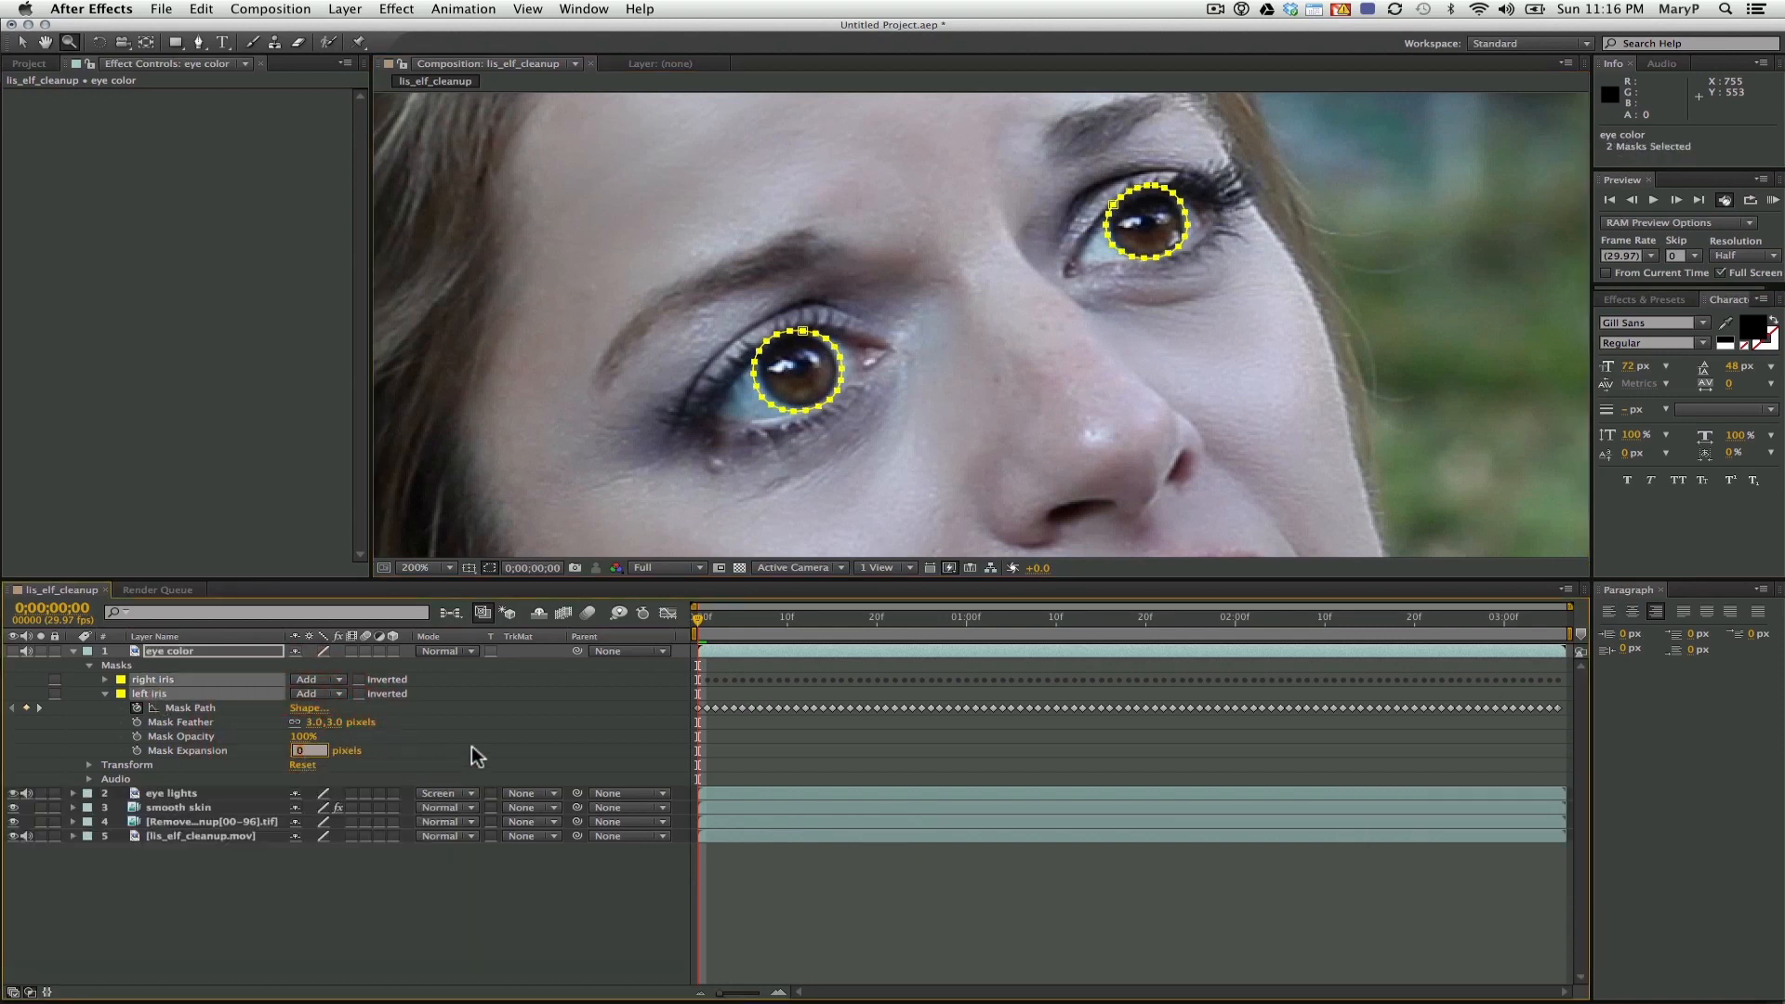
type("-10")
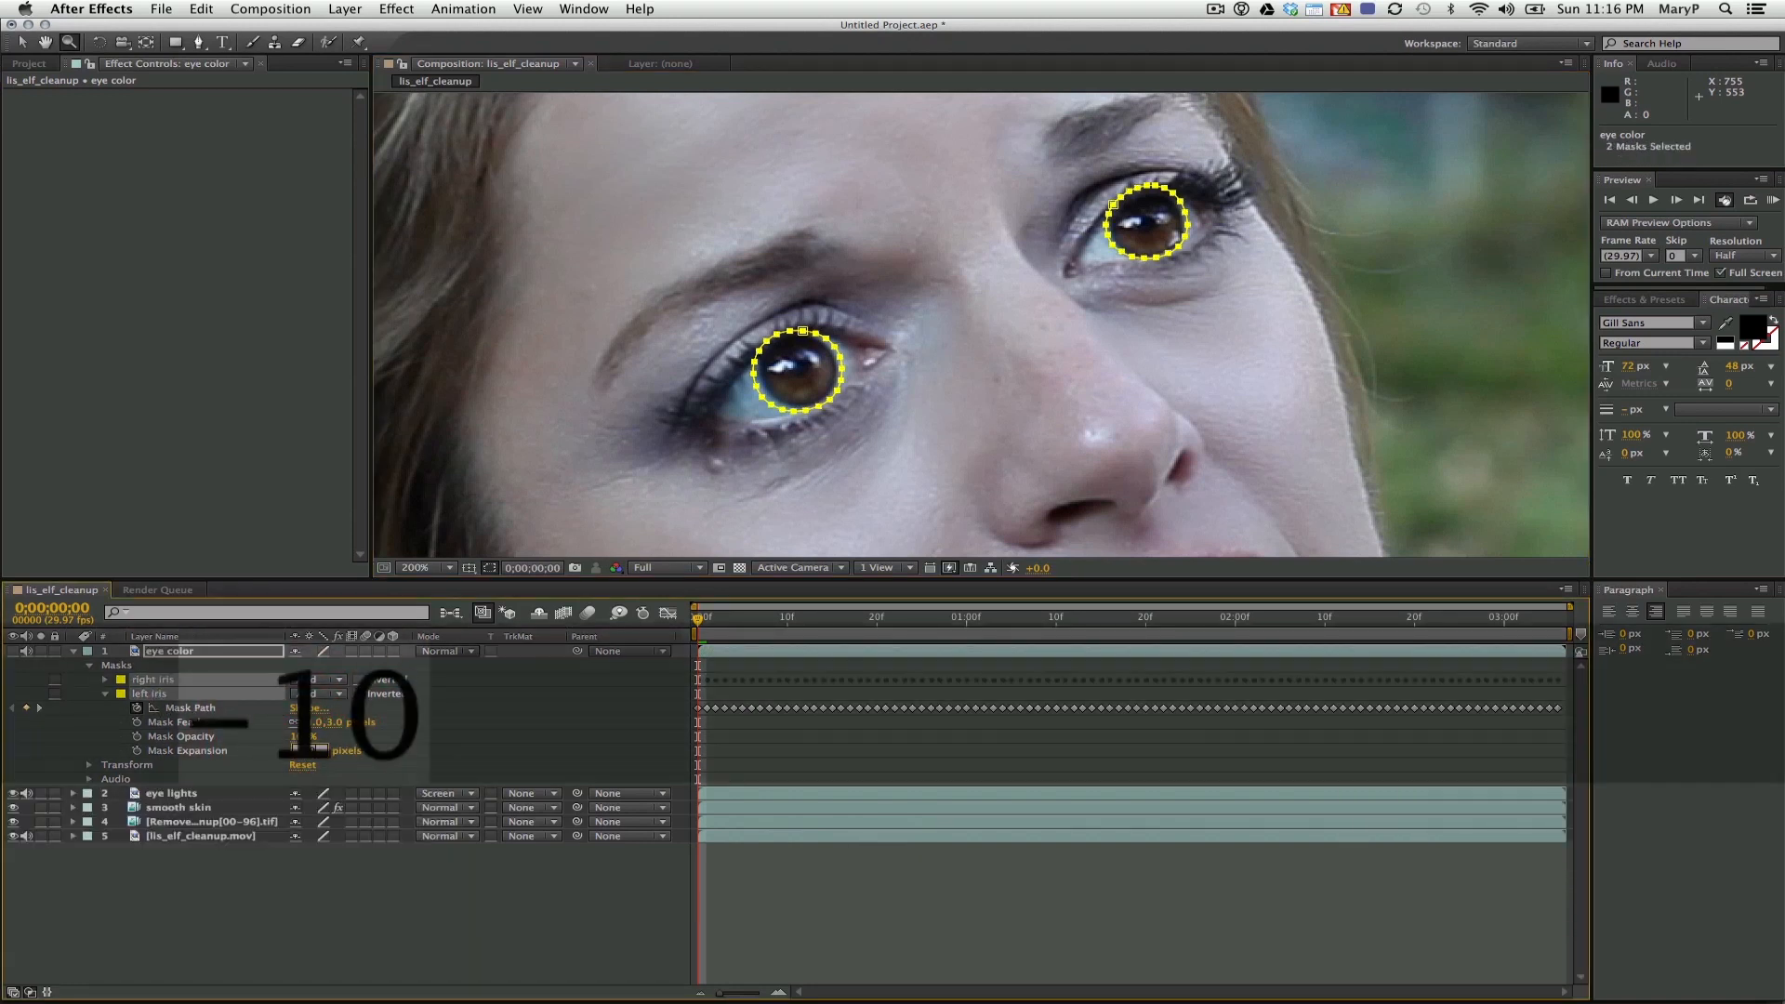
left_click(238, 924)
Apply Levels to the eye color layer with input black 18, input white 212 and gamma 2.28
left_click(179, 658)
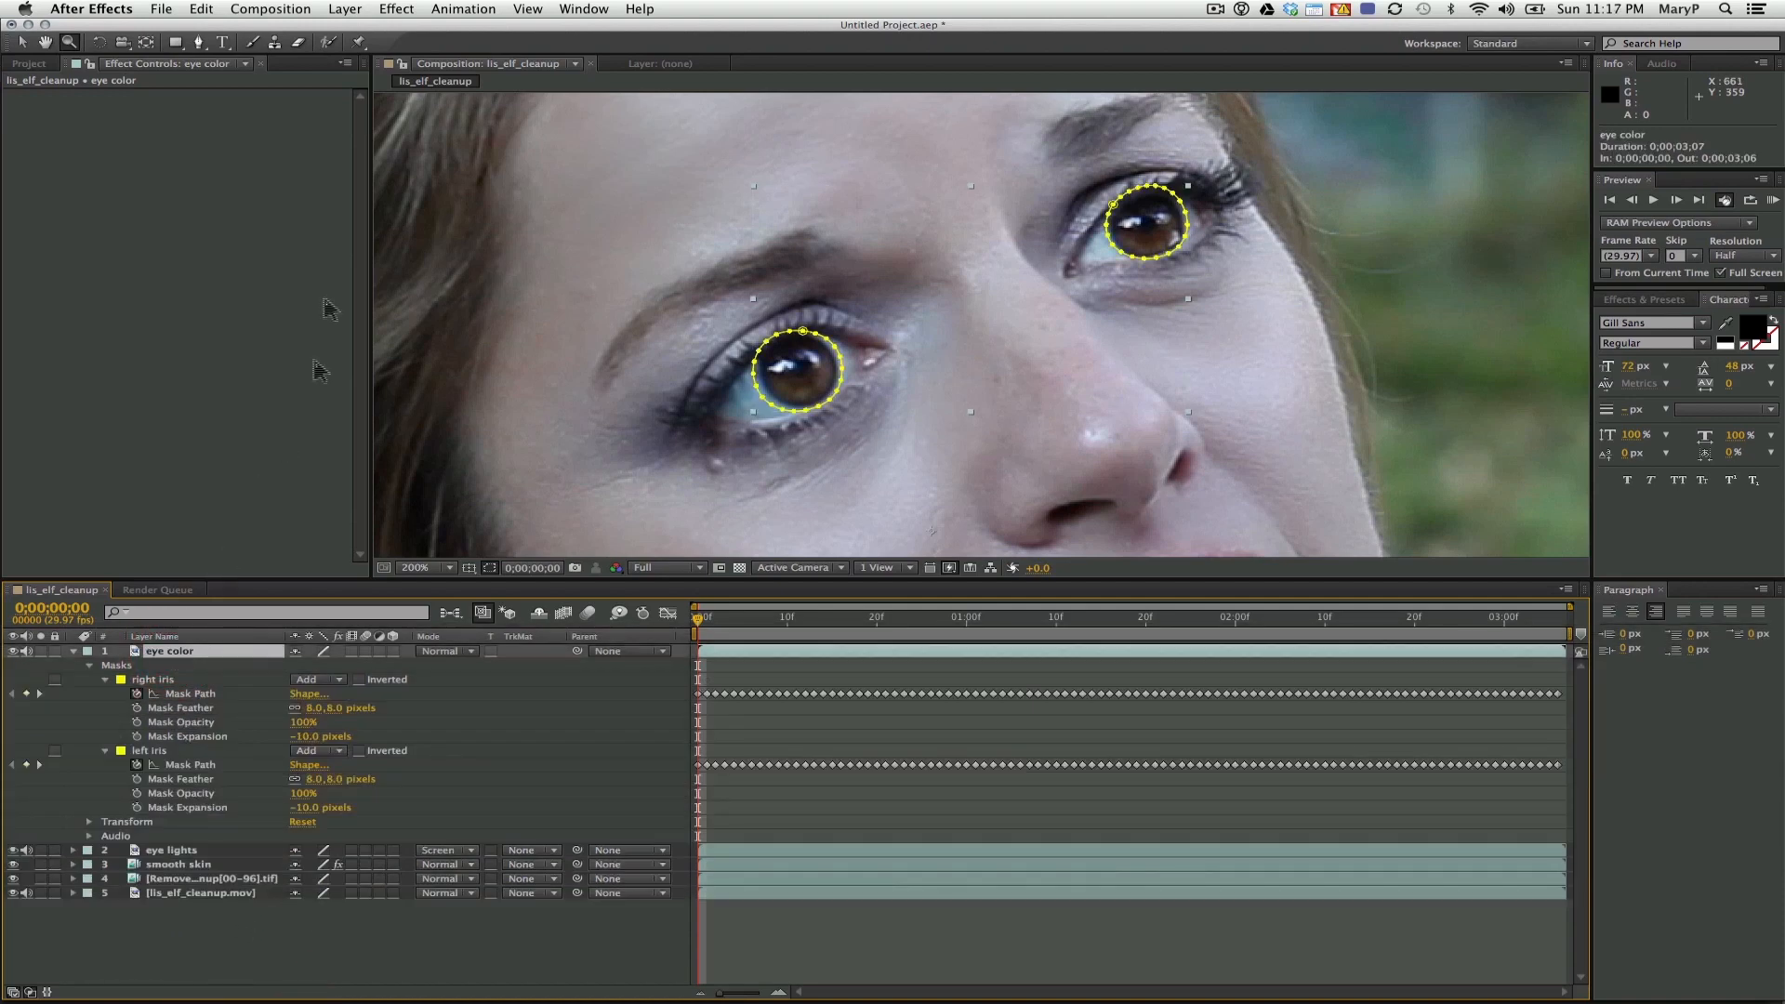
left_click(397, 9)
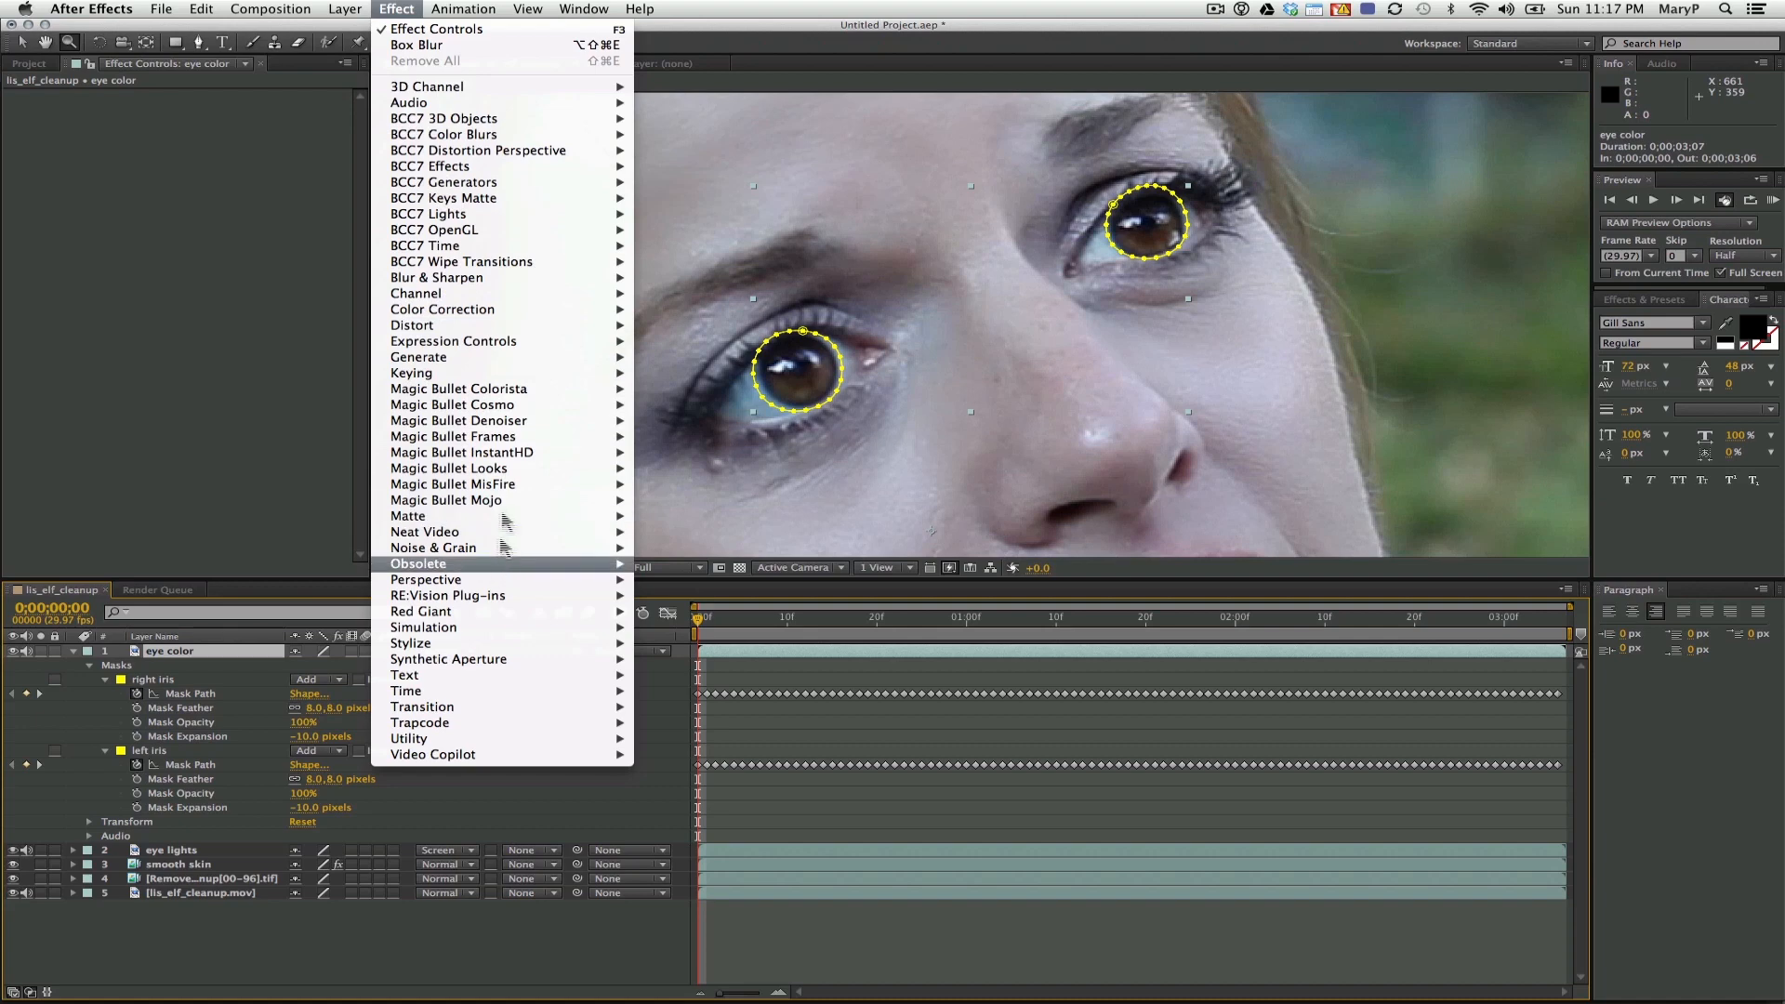
mouse_move(490, 318)
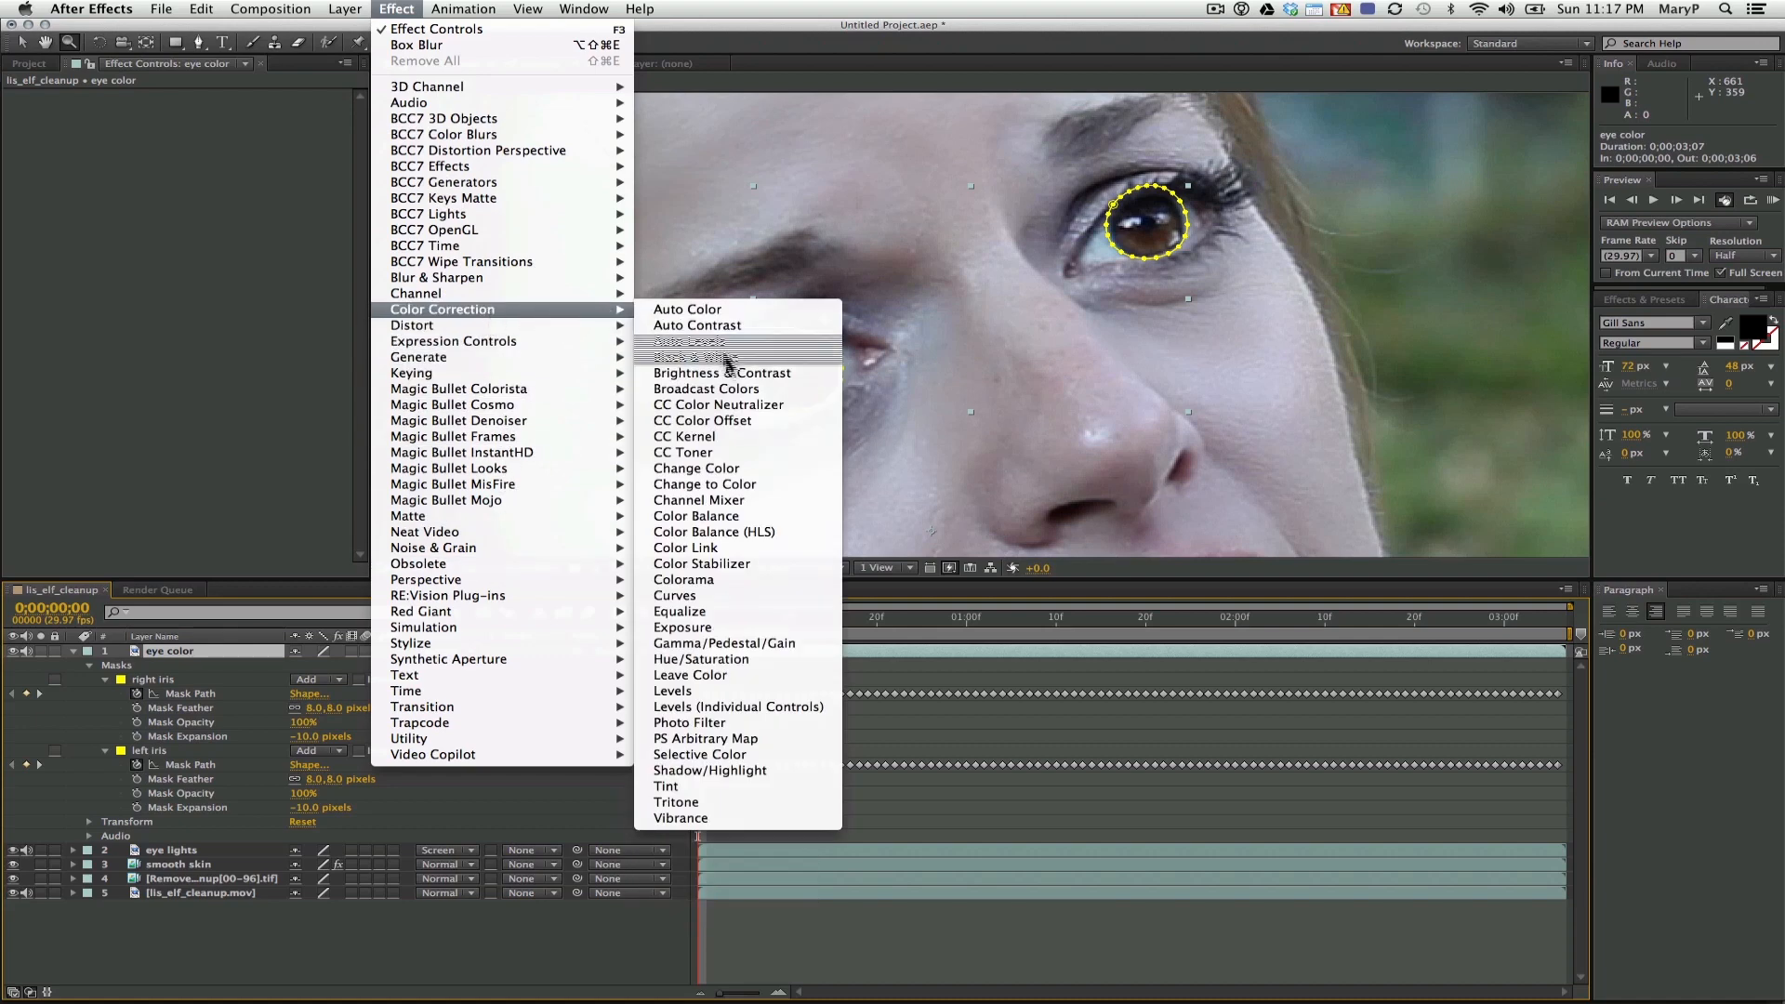
left_click(710, 693)
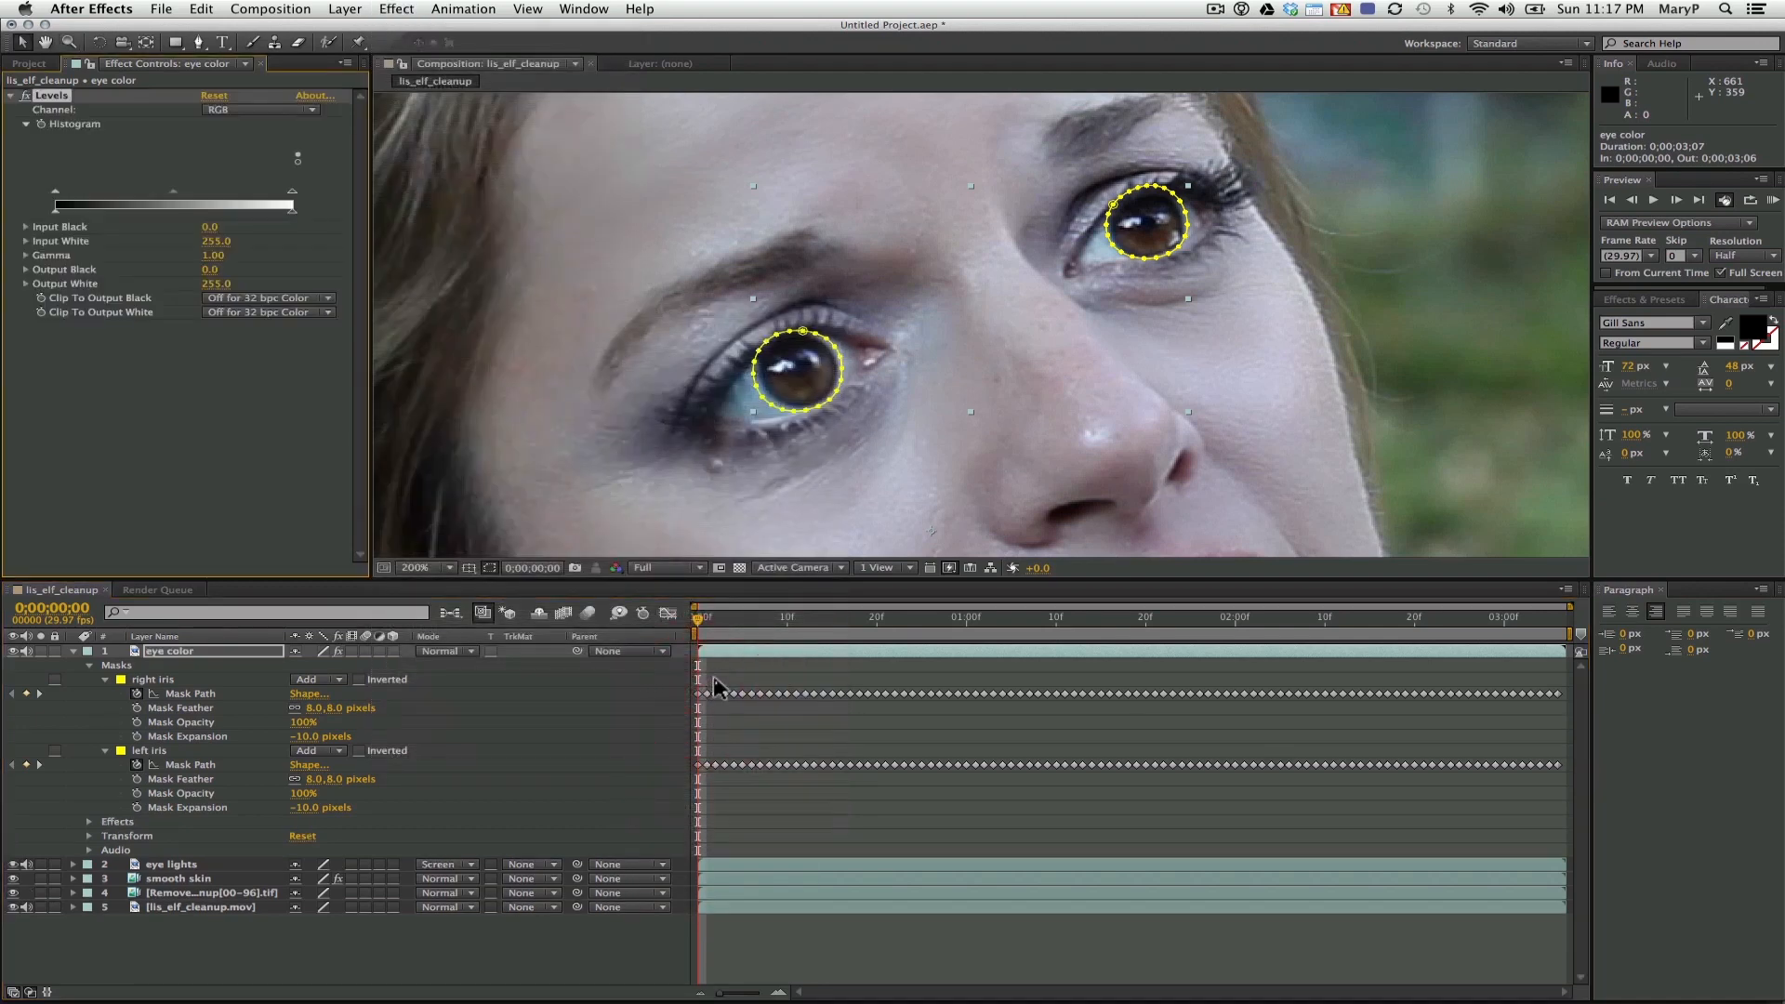
left_click_drag(294, 201, 258, 200)
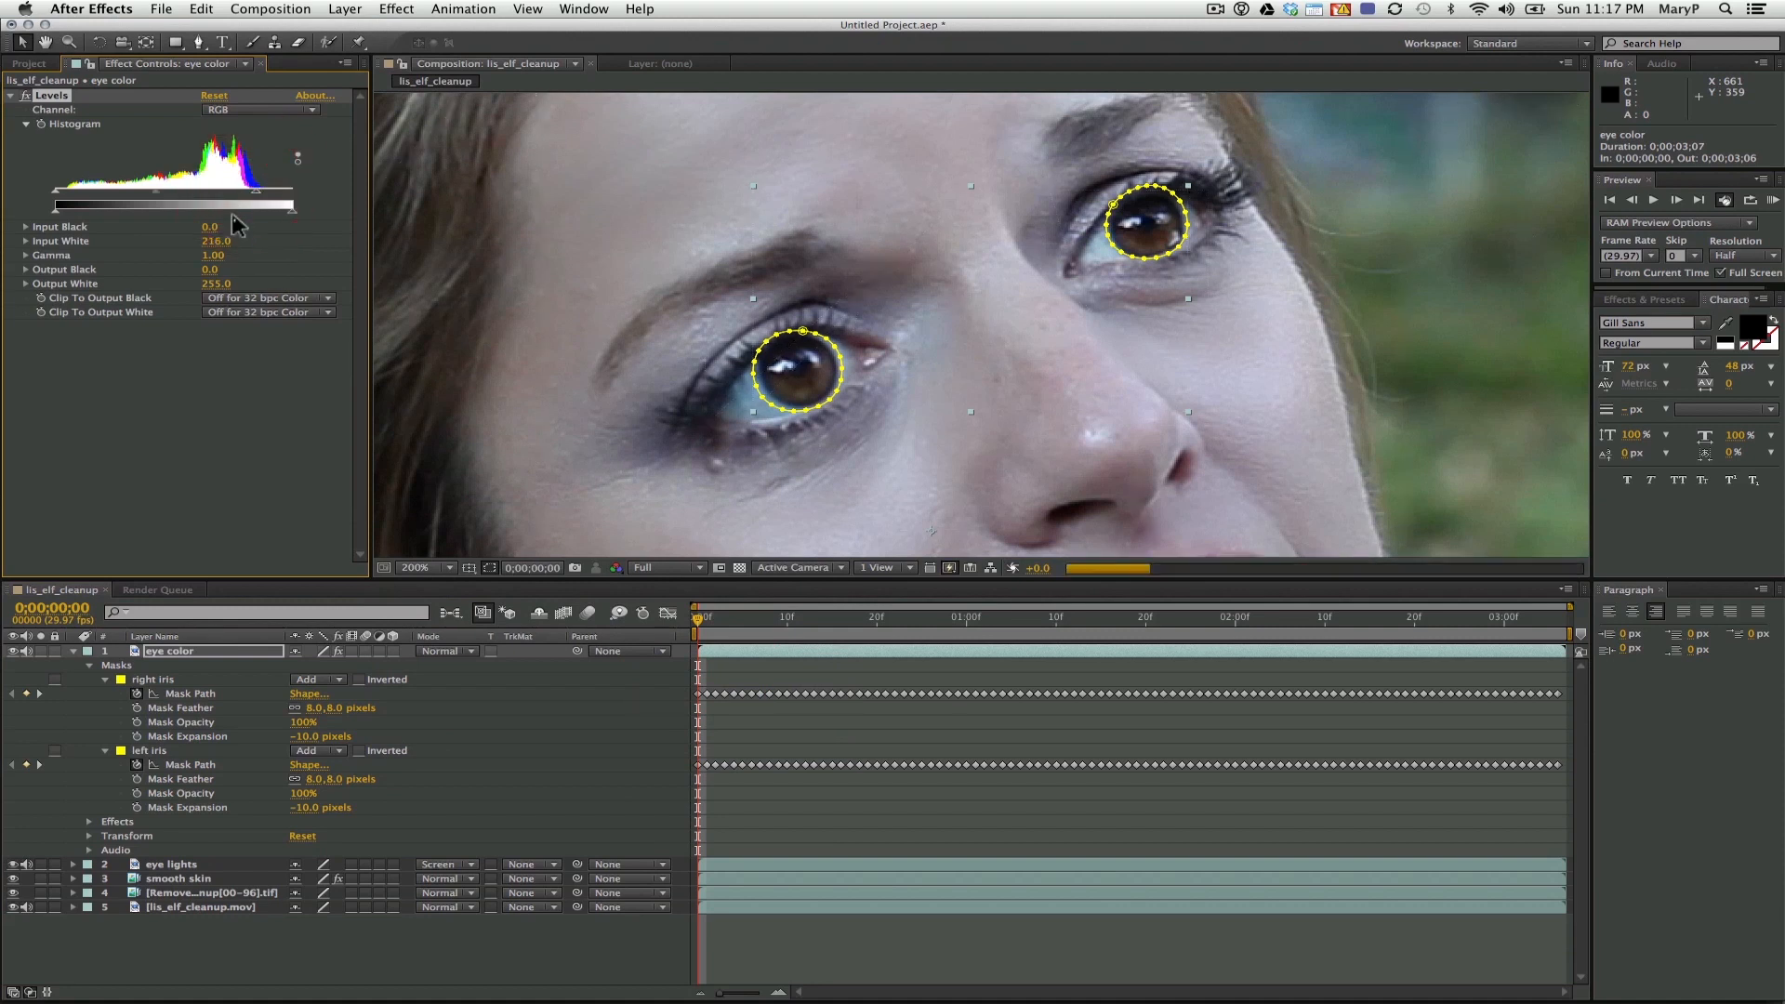
left_click_drag(156, 191, 112, 190)
Add a Color Balance effect to the eye color layer and raise its highlight red balance to about 38
left_click(391, 11)
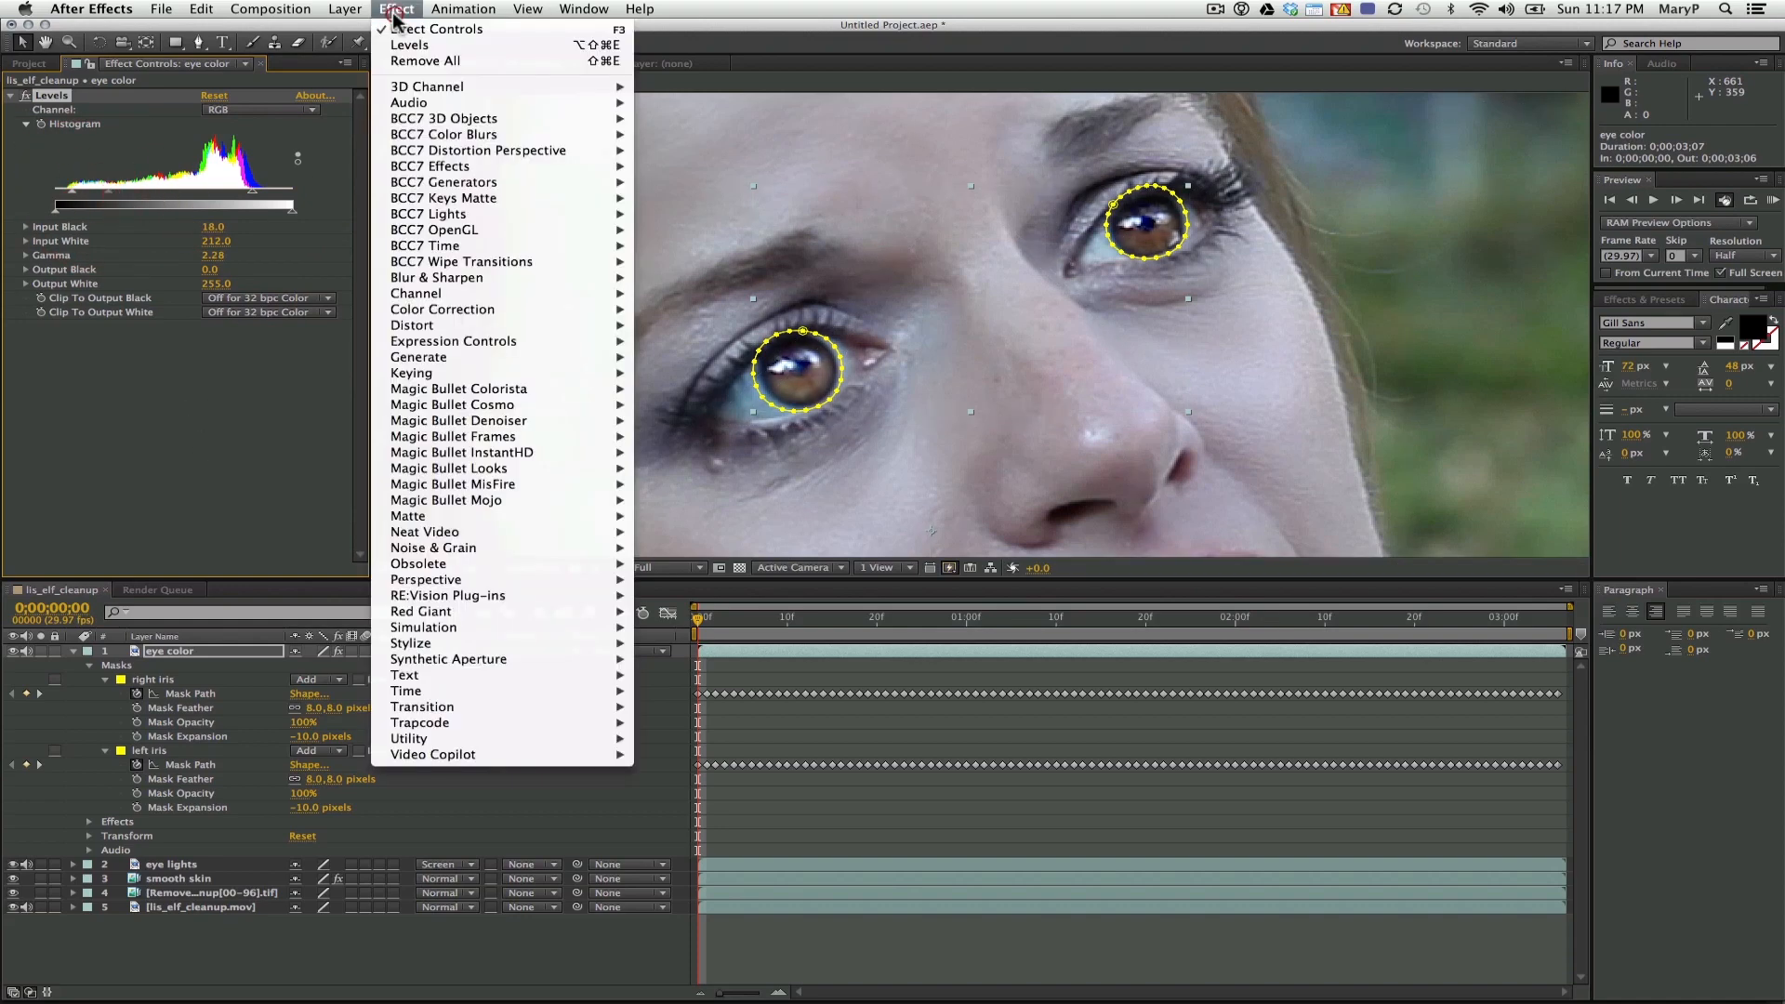
mouse_move(482, 311)
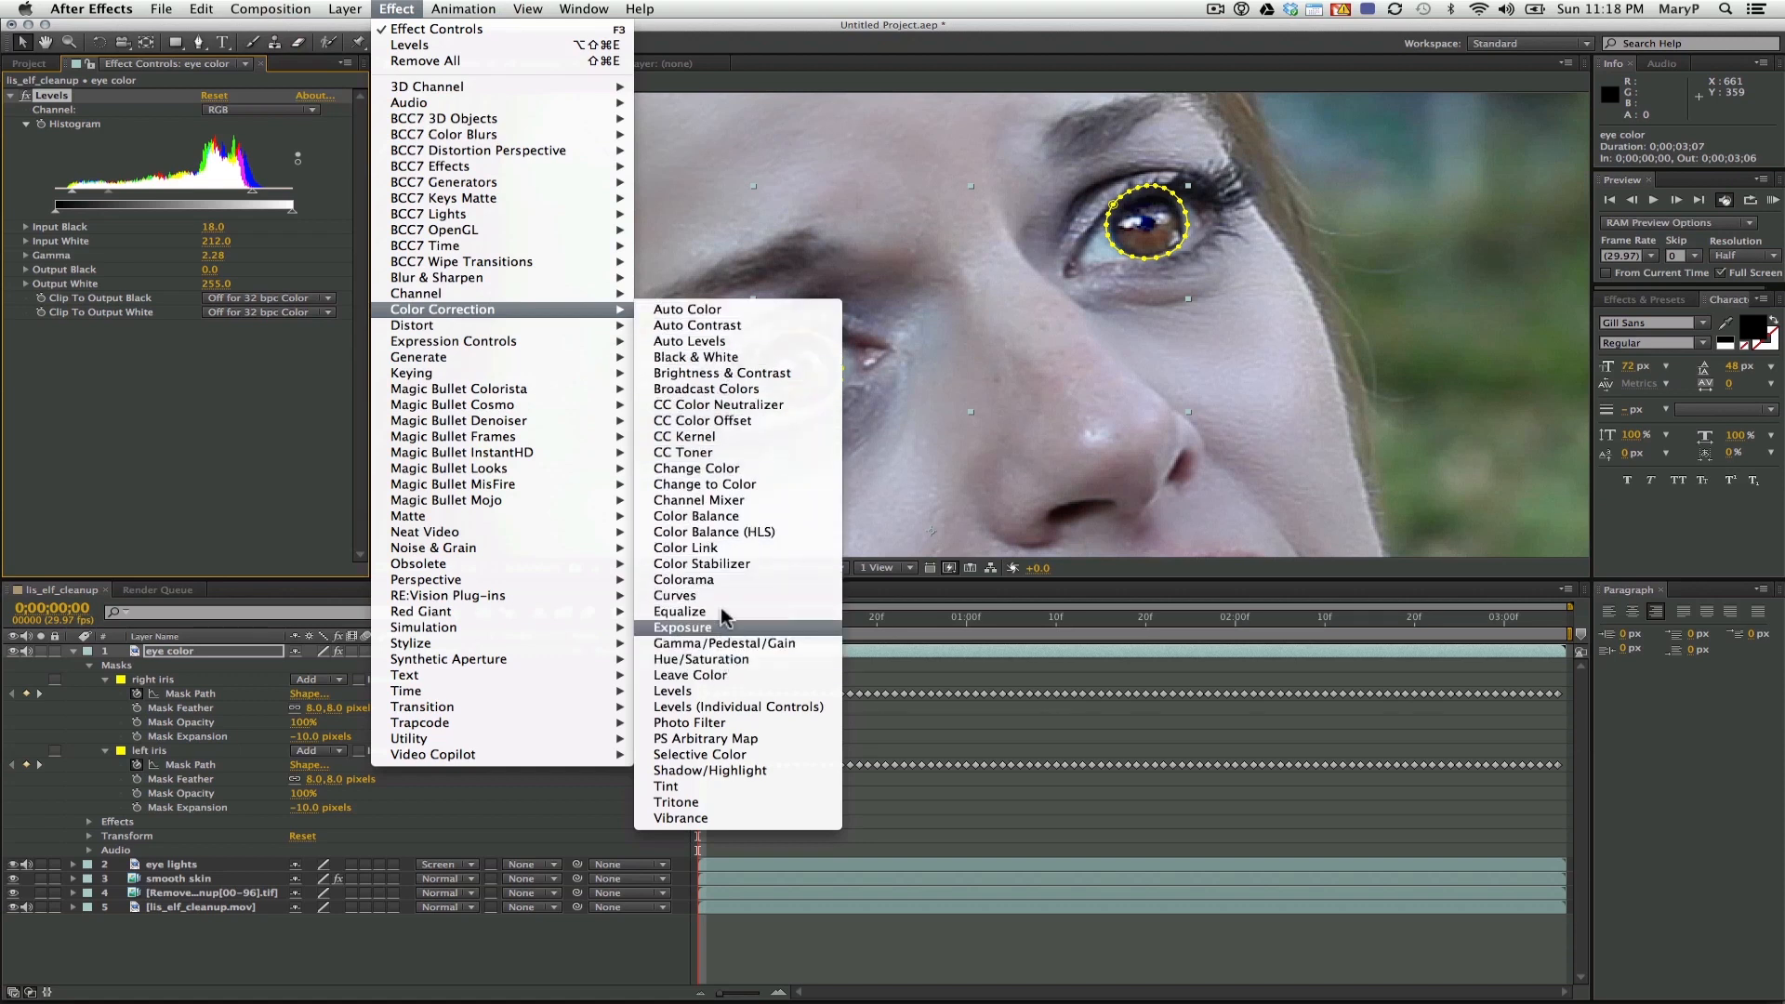
left_click(716, 517)
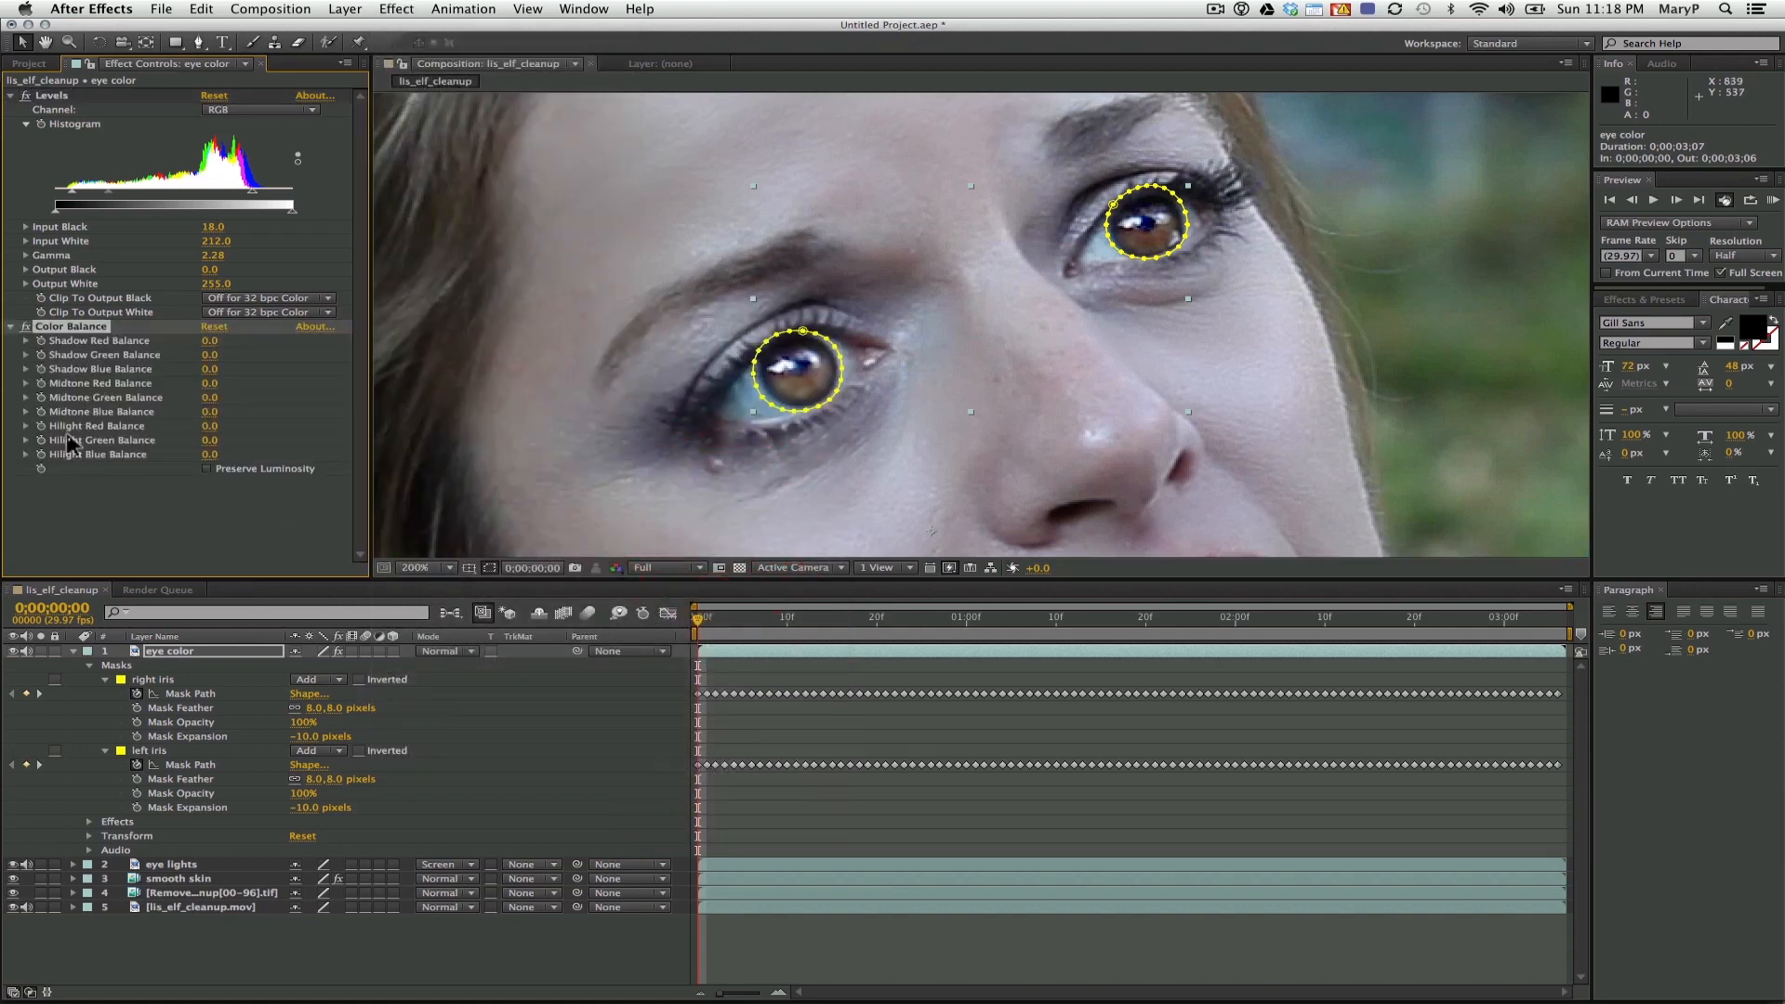
left_click(26, 425)
left_click(247, 450)
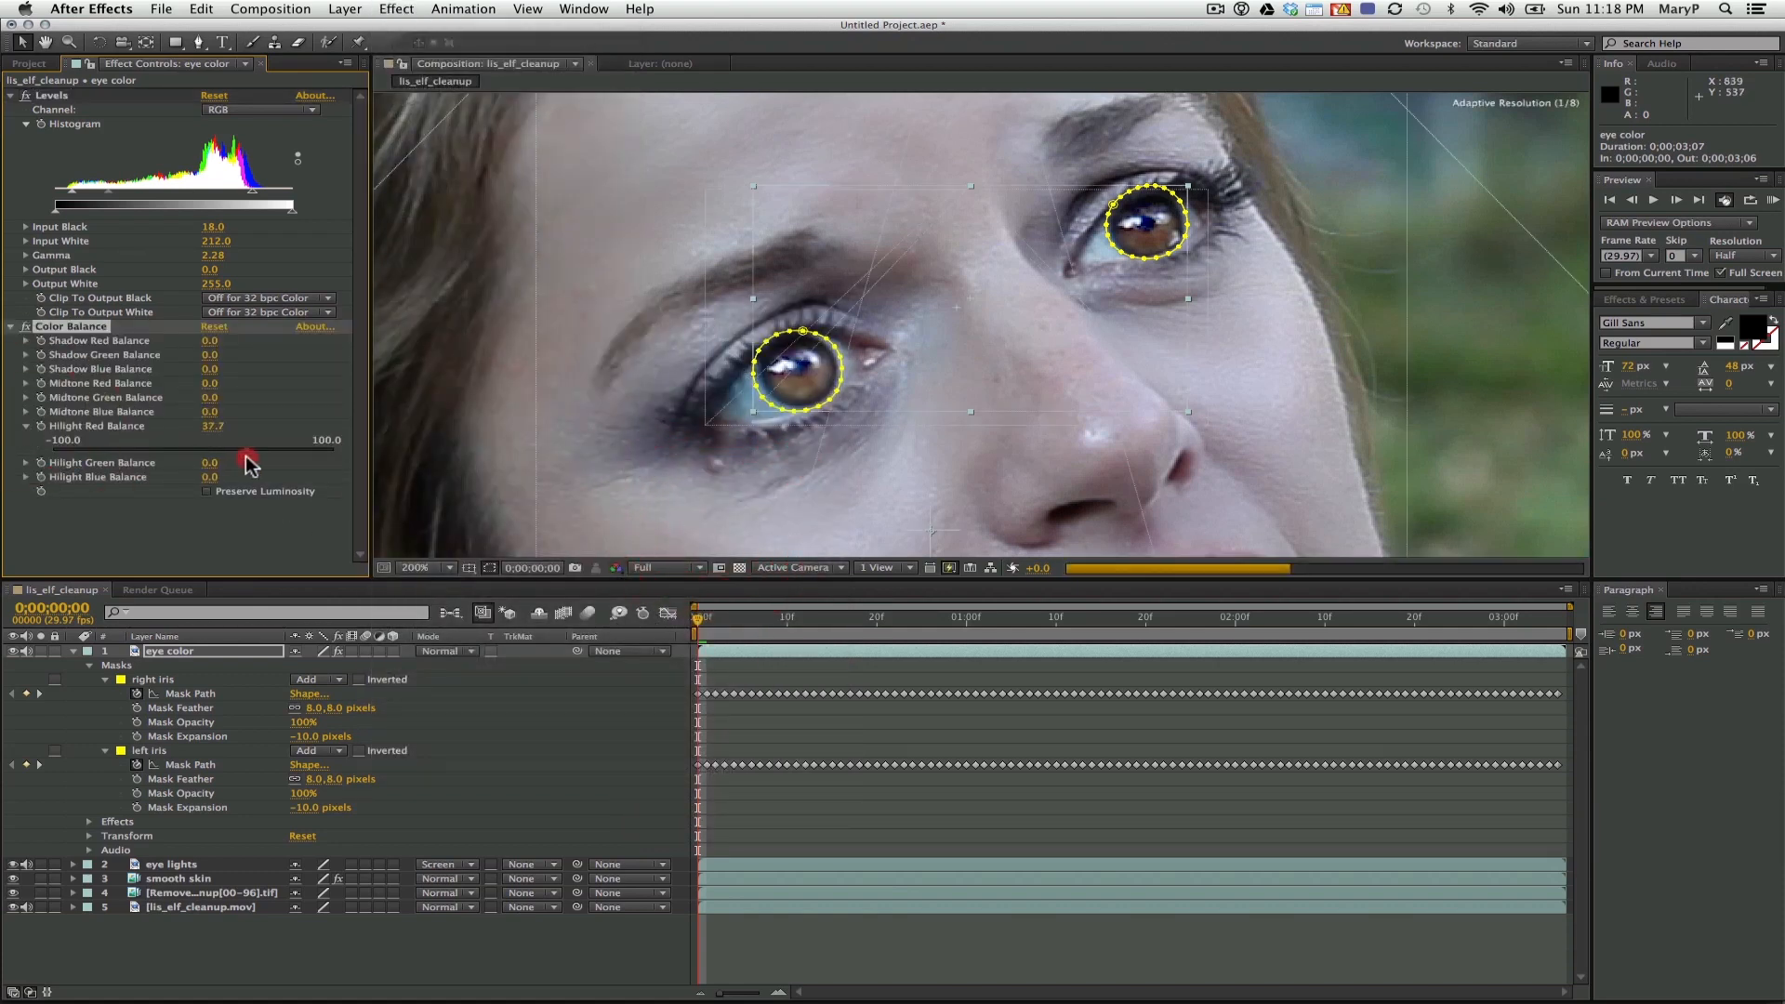
Adjust the Color Balance midtone green balance on the eye color layer to about 66
left_click(27, 397)
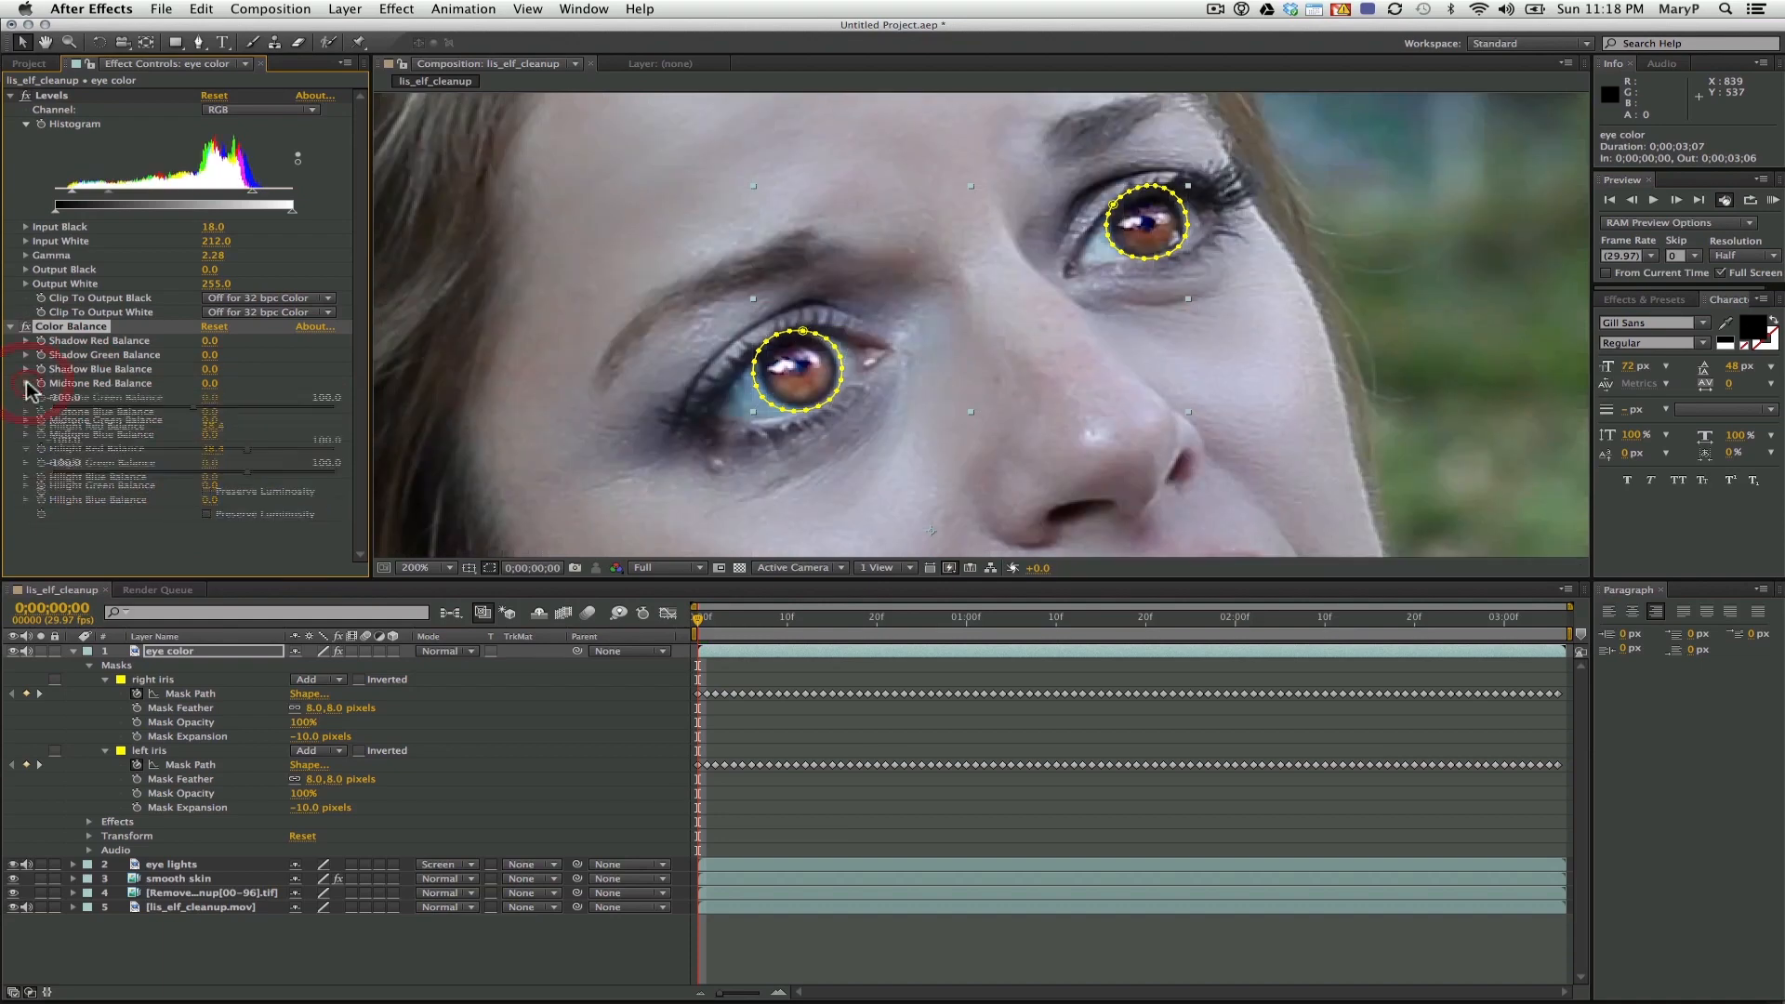
left_click(191, 420)
left_click_drag(179, 428, 119, 430)
left_click_drag(280, 429, 283, 432)
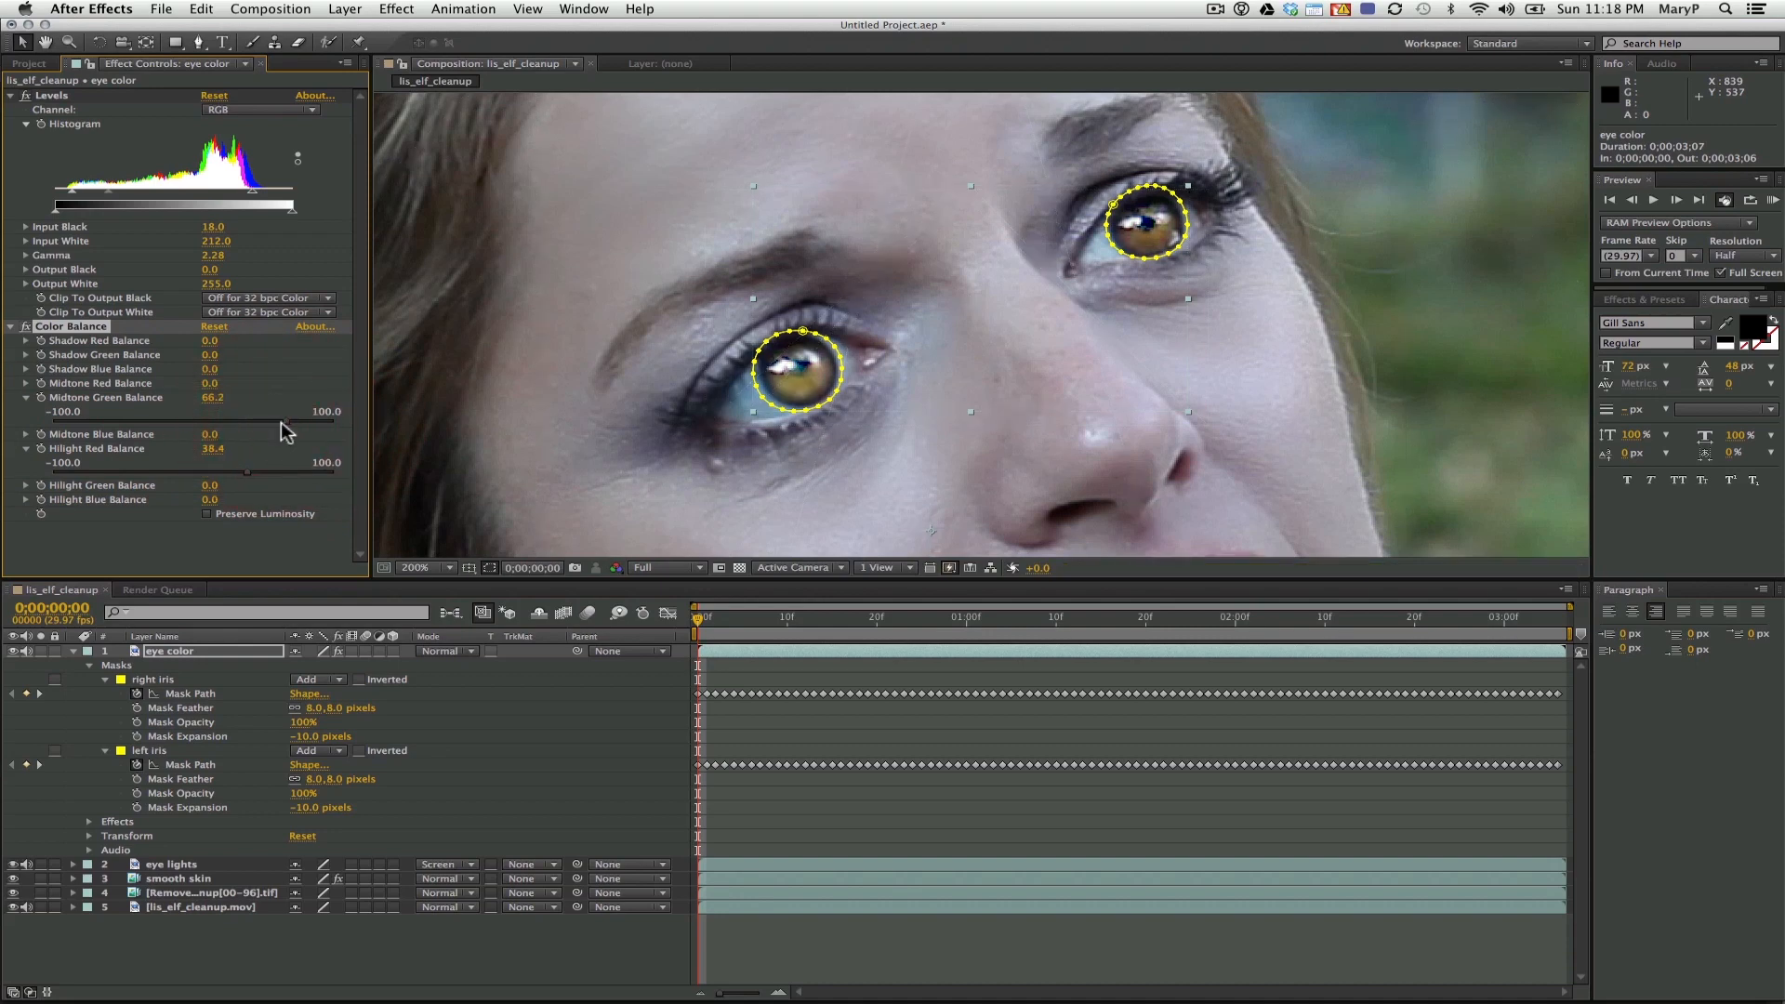
Set the eye color layer to Soft Light and increase Color Balance midtone green to 100 and highlight red to about 80
left_click(442, 651)
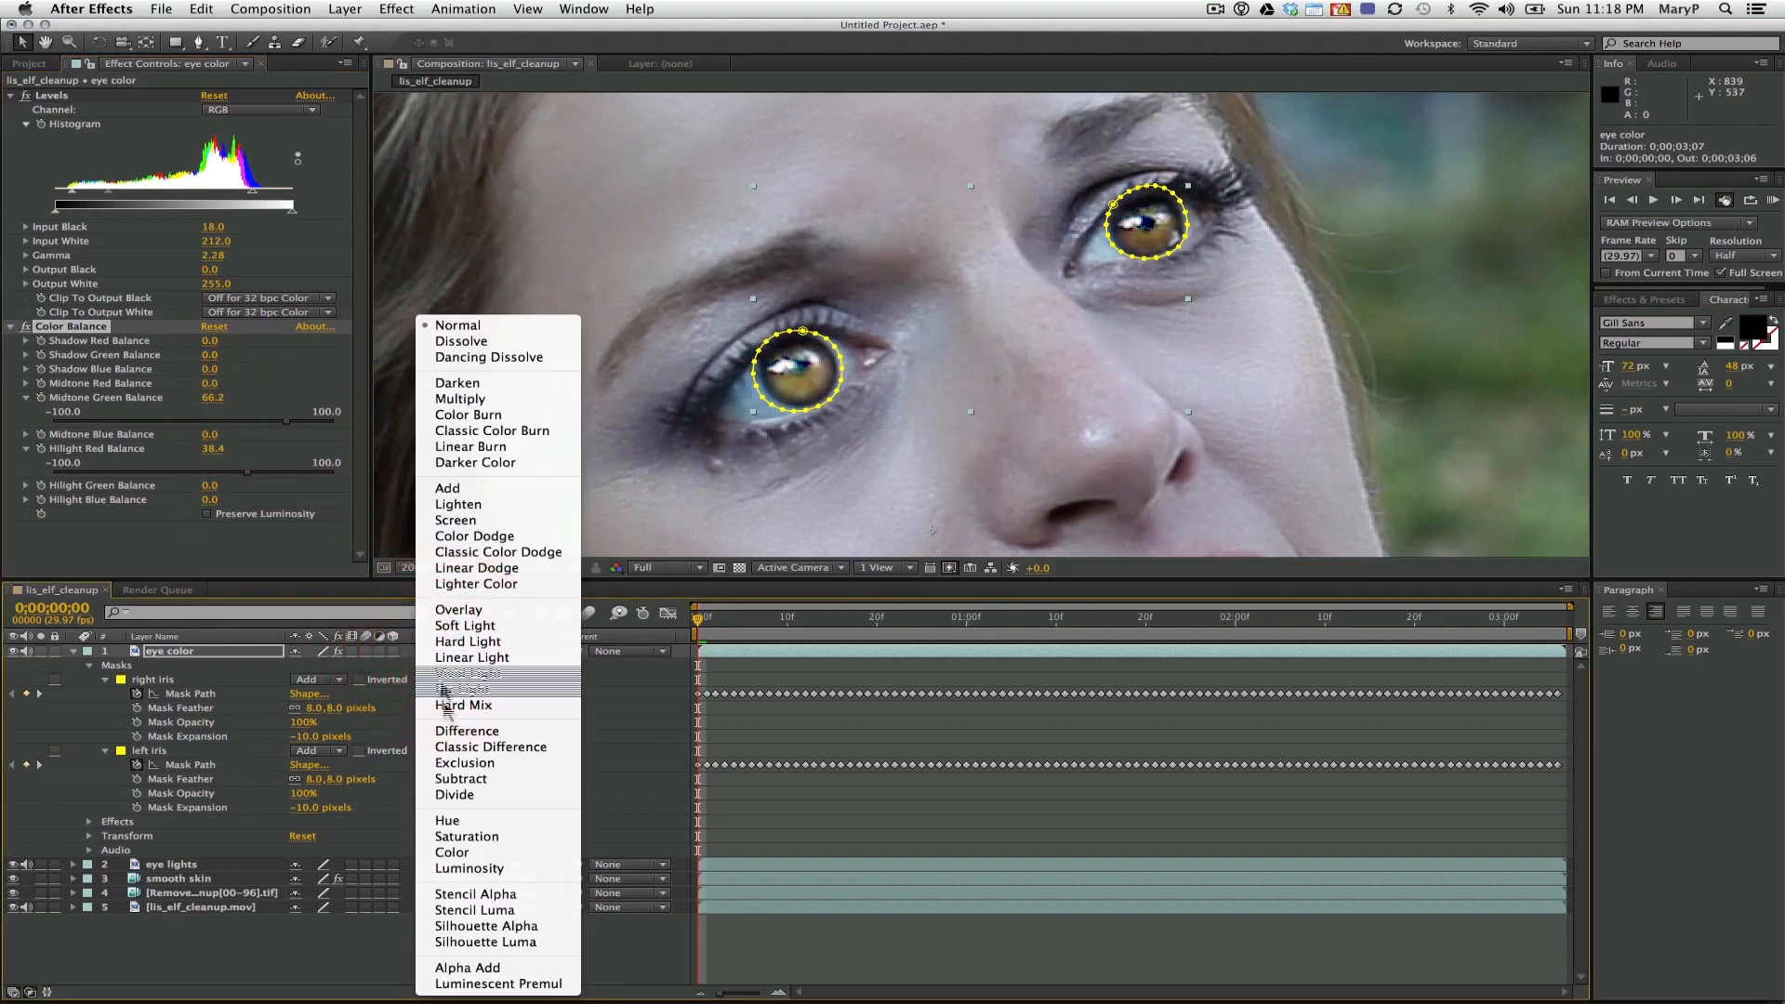
left_click(468, 627)
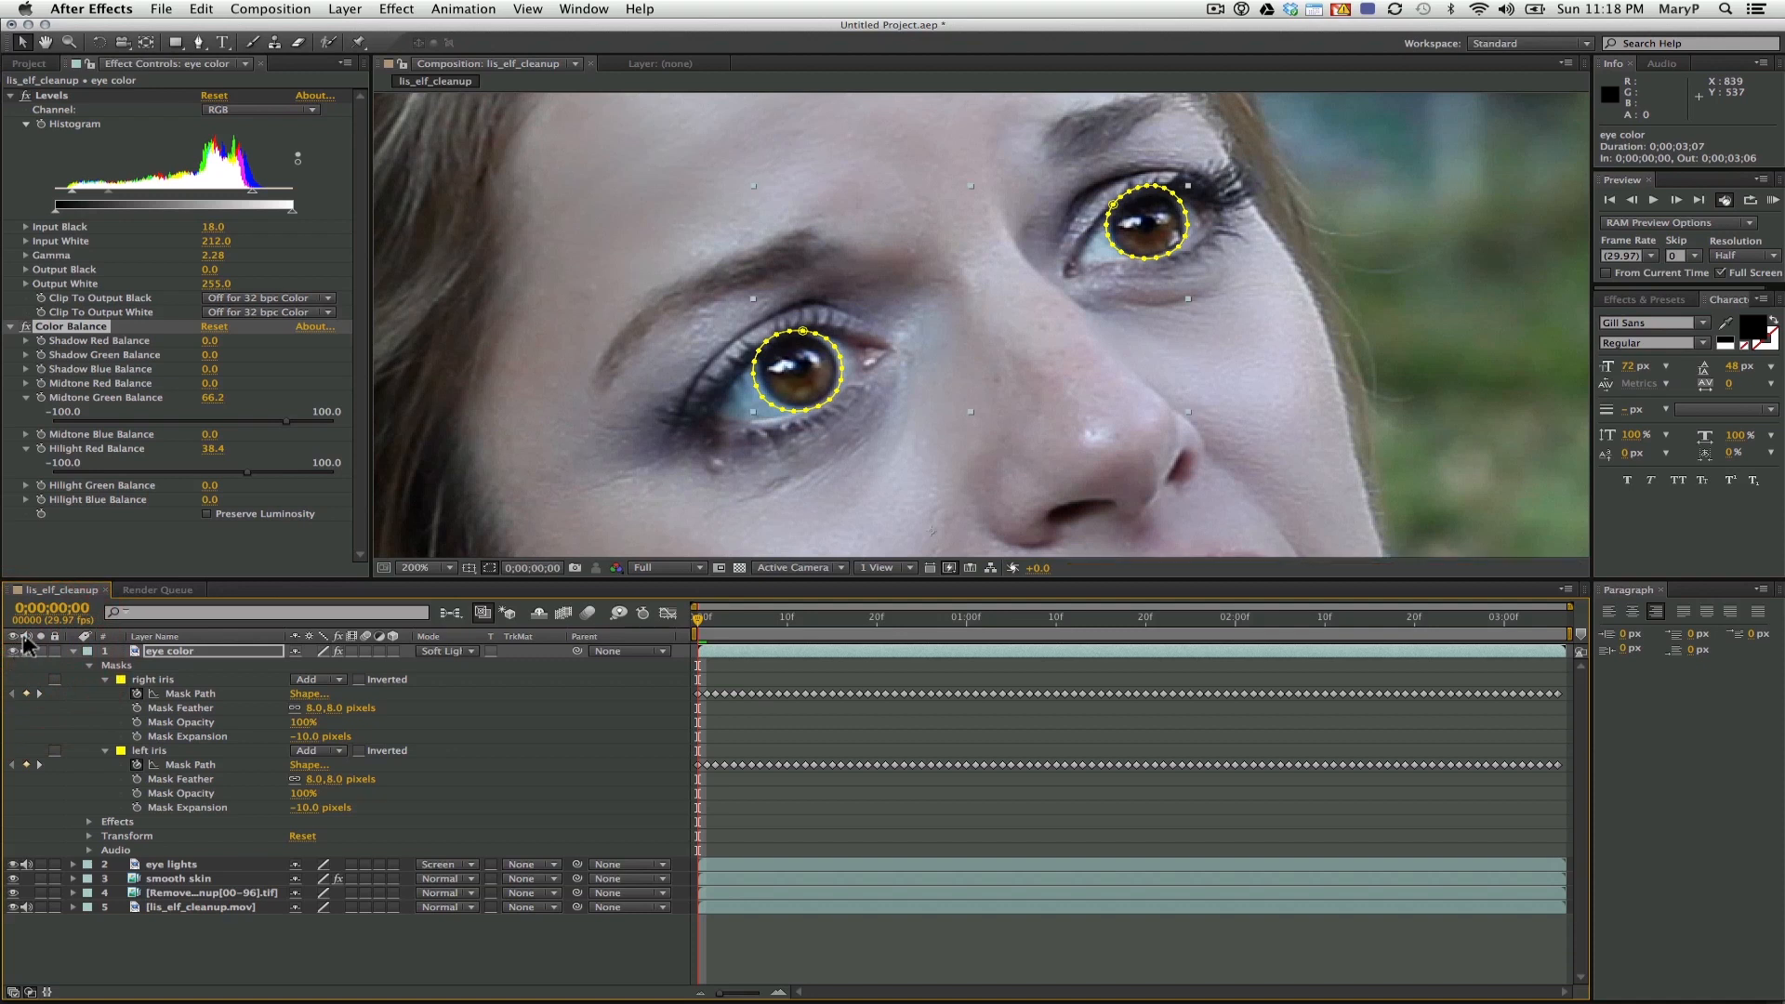
left_click_drag(298, 424, 350, 416)
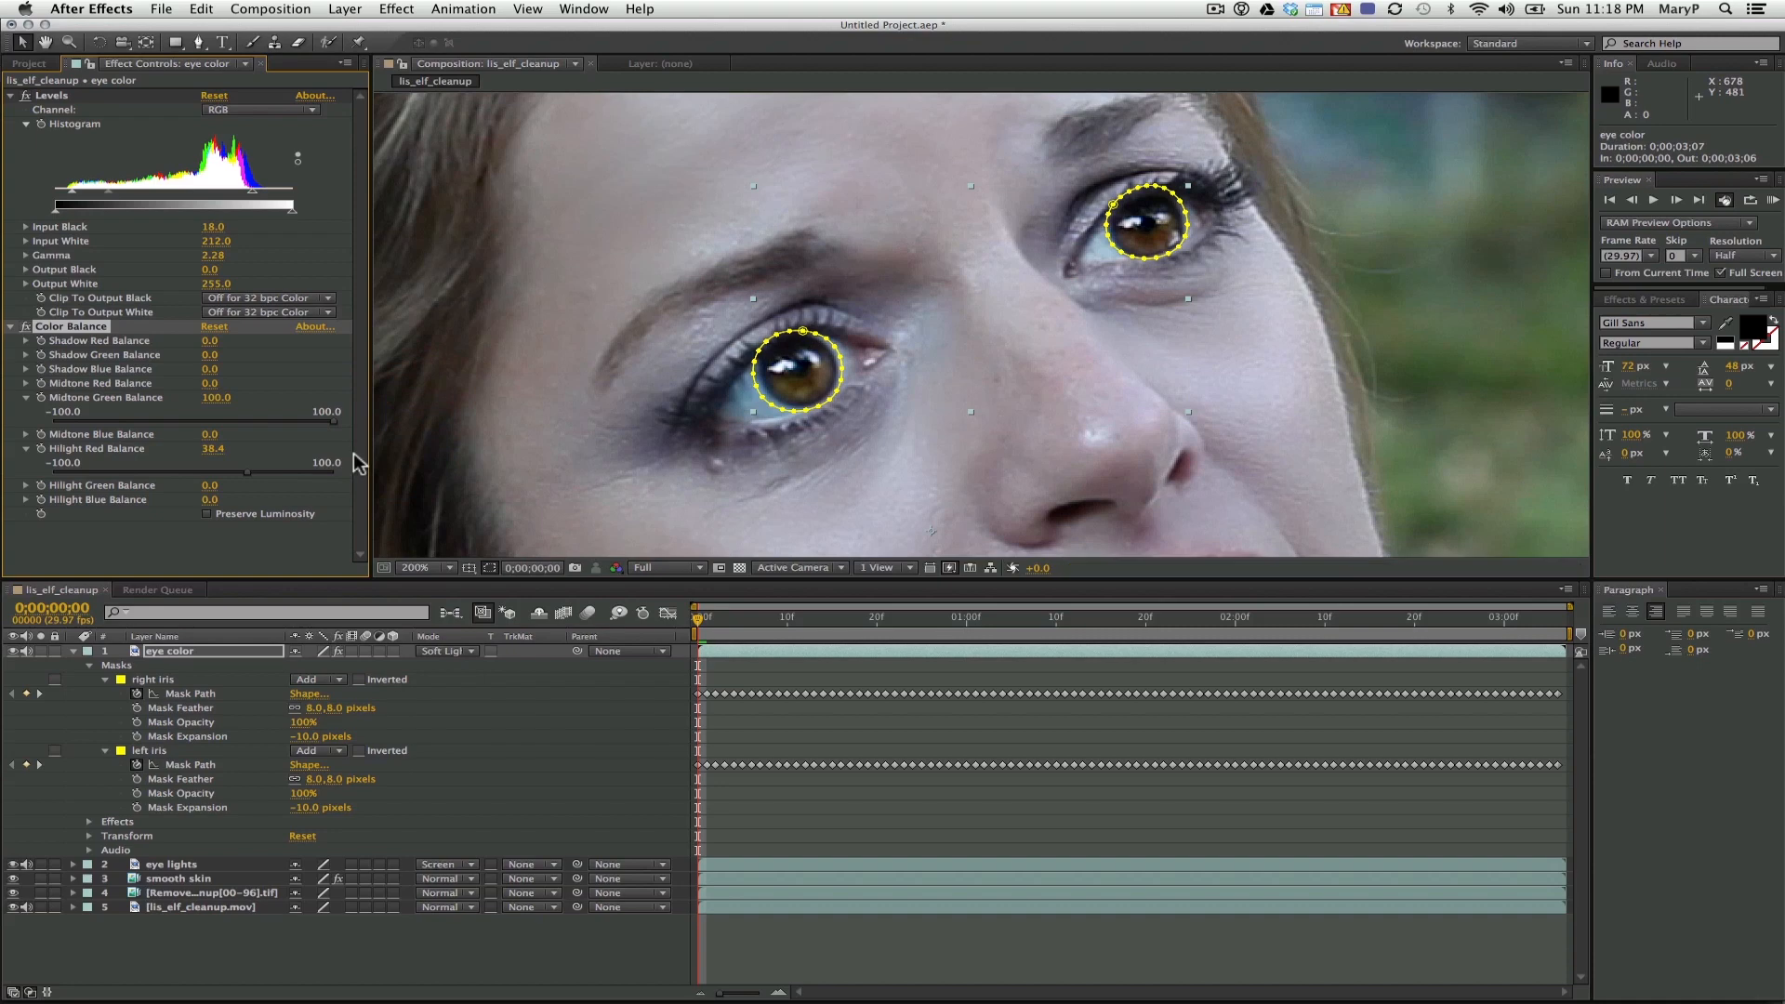
left_click_drag(296, 485, 321, 484)
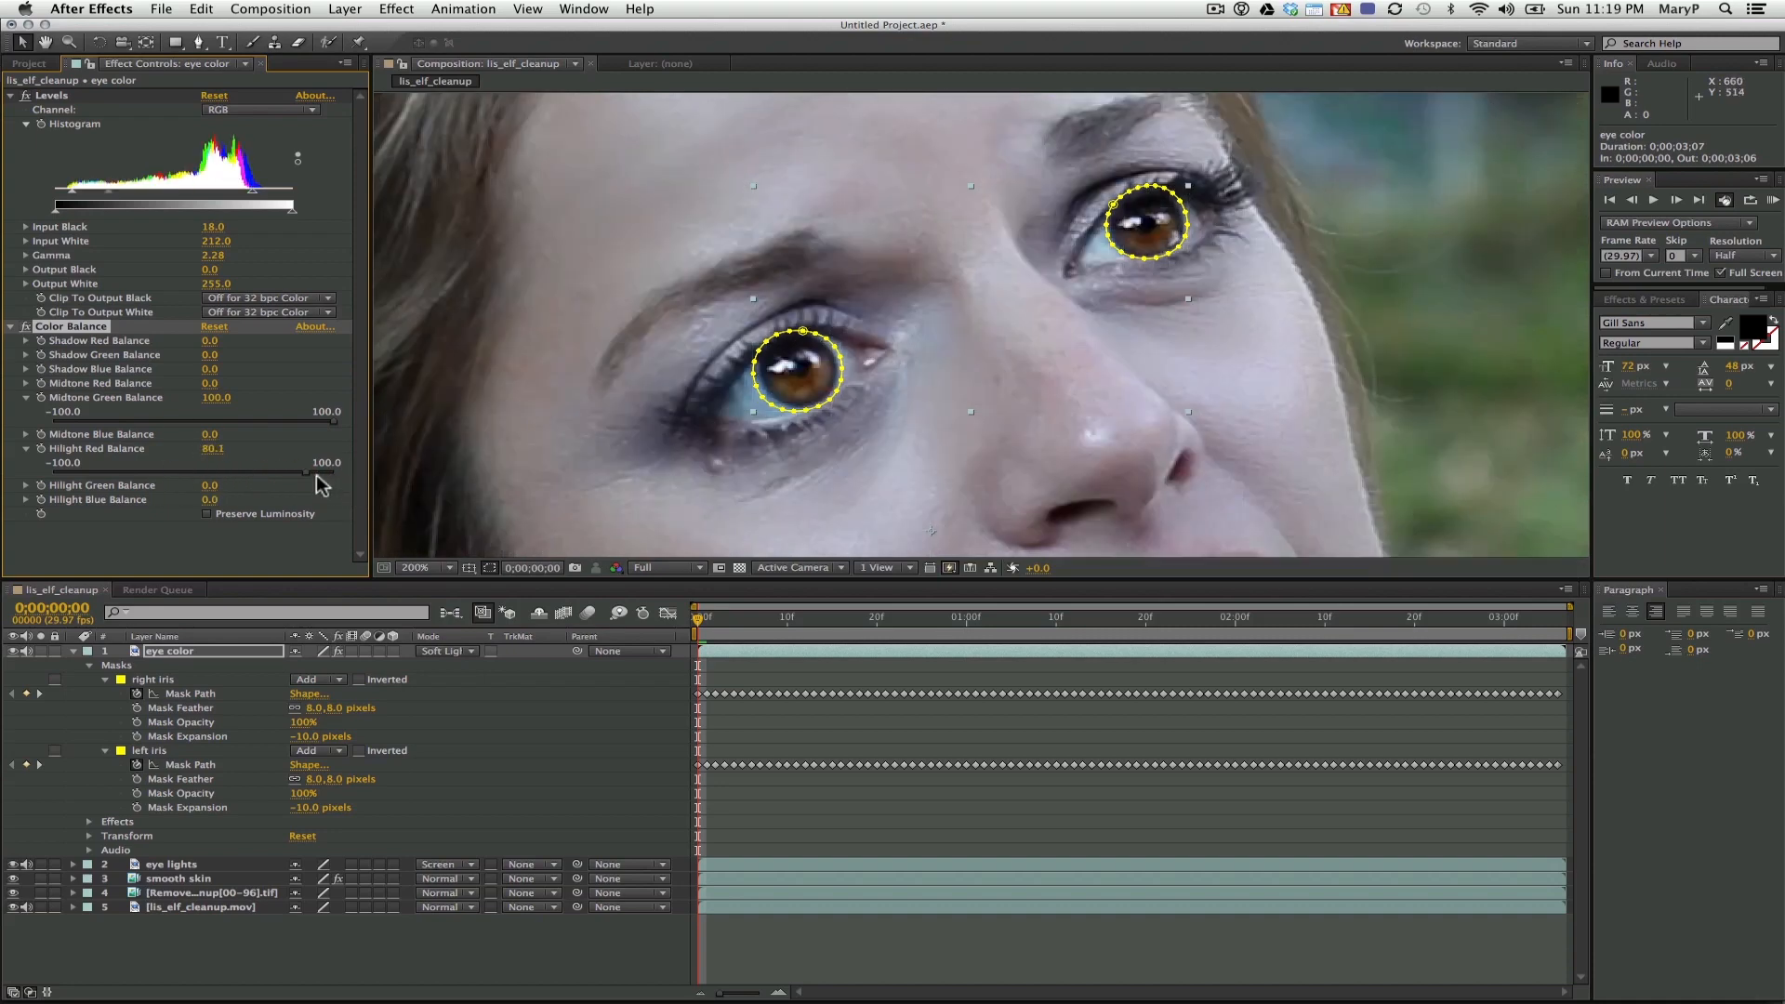
Add a Brightness & Contrast effect to the eye color layer and set its brightness to 30
left_click(11, 96)
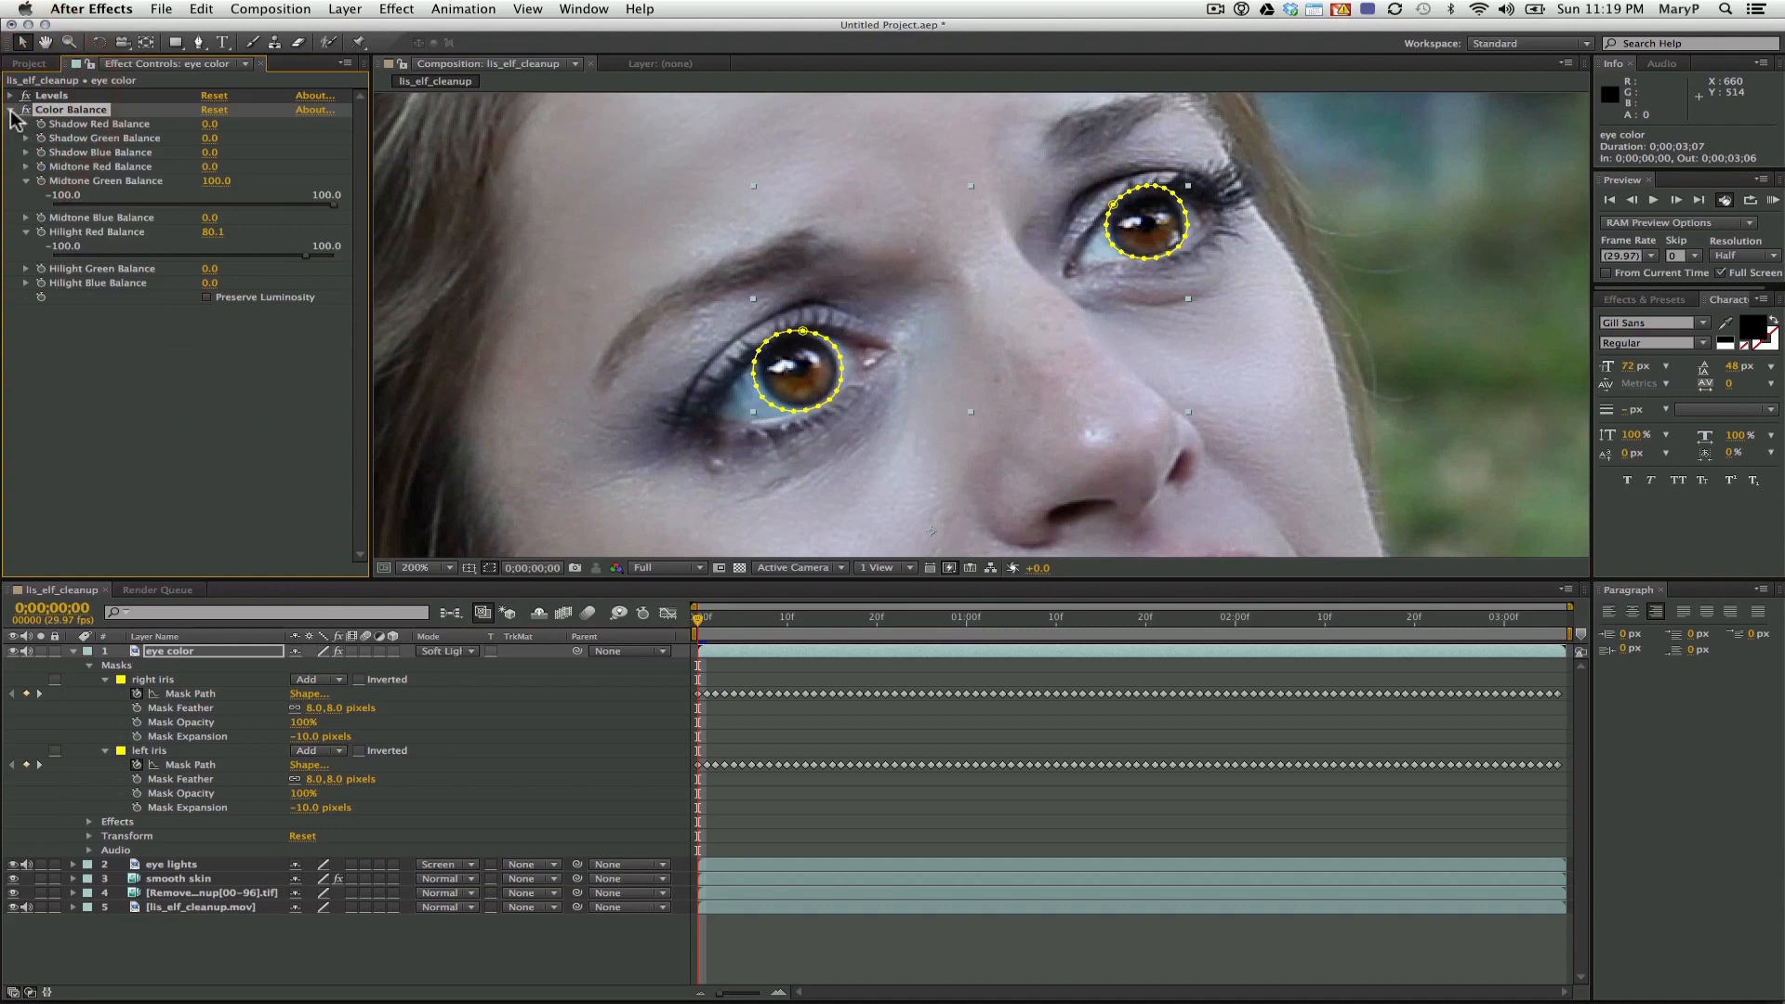
left_click(11, 109)
left_click(142, 234)
left_click(160, 258)
left_click(387, 10)
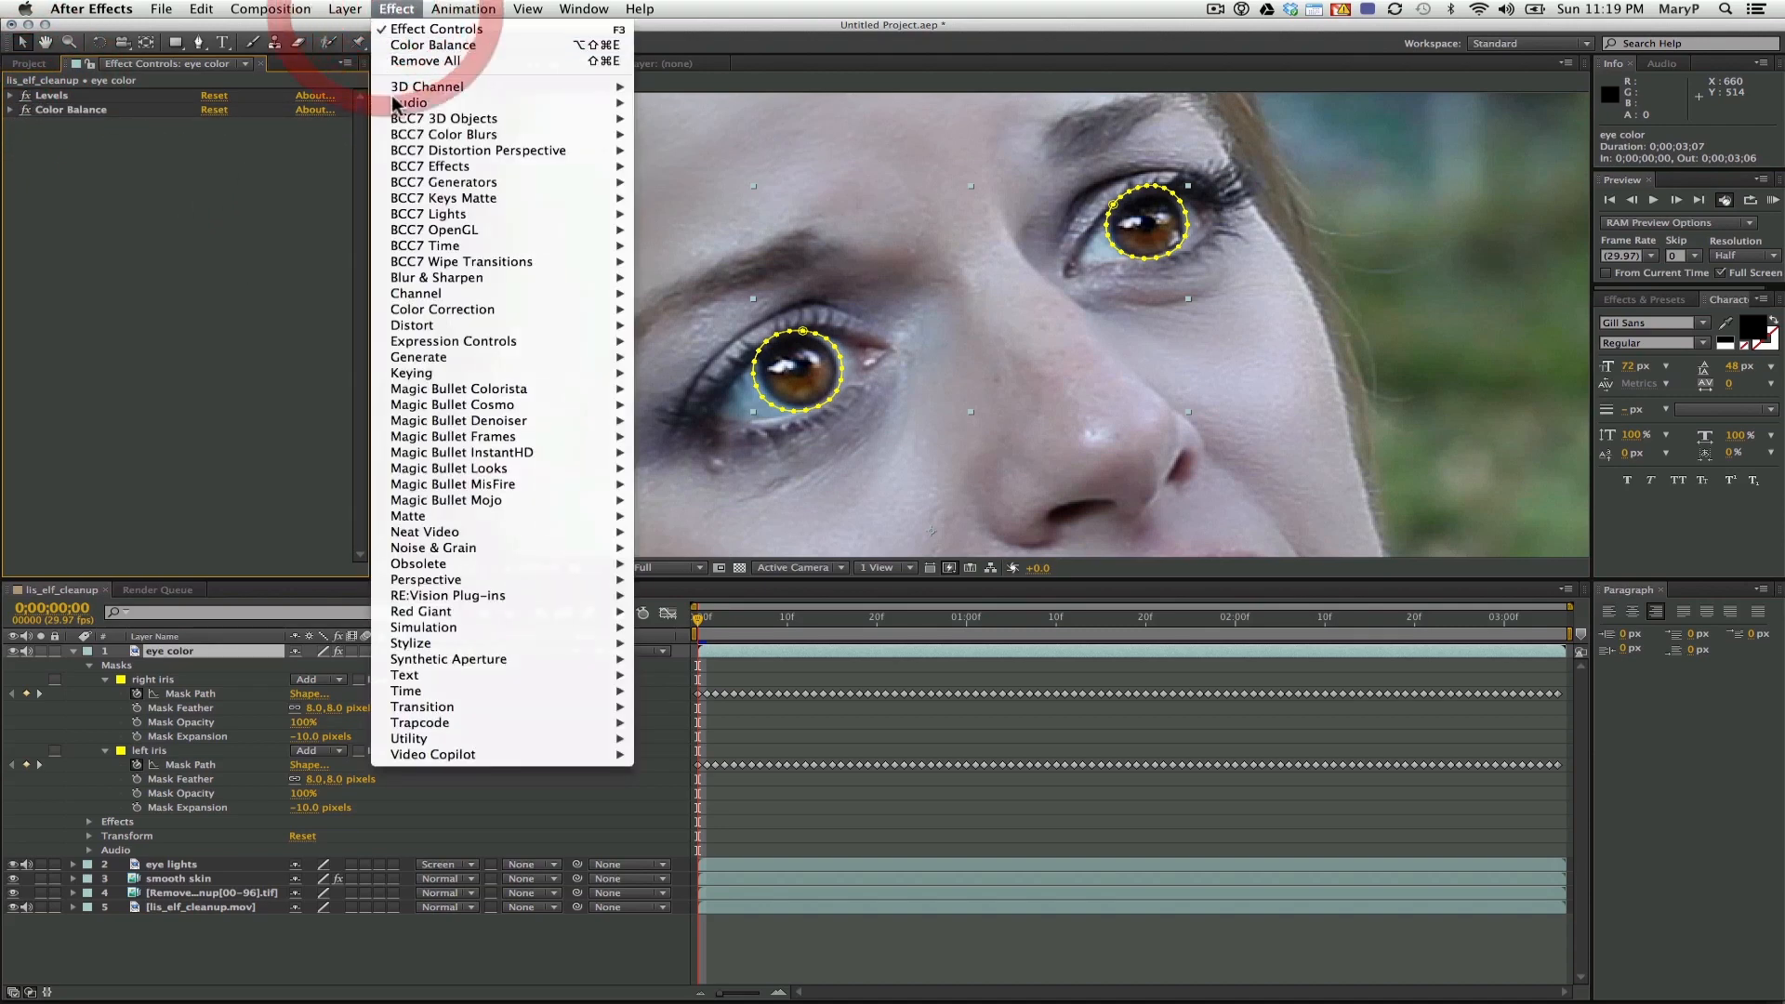
mouse_move(584, 310)
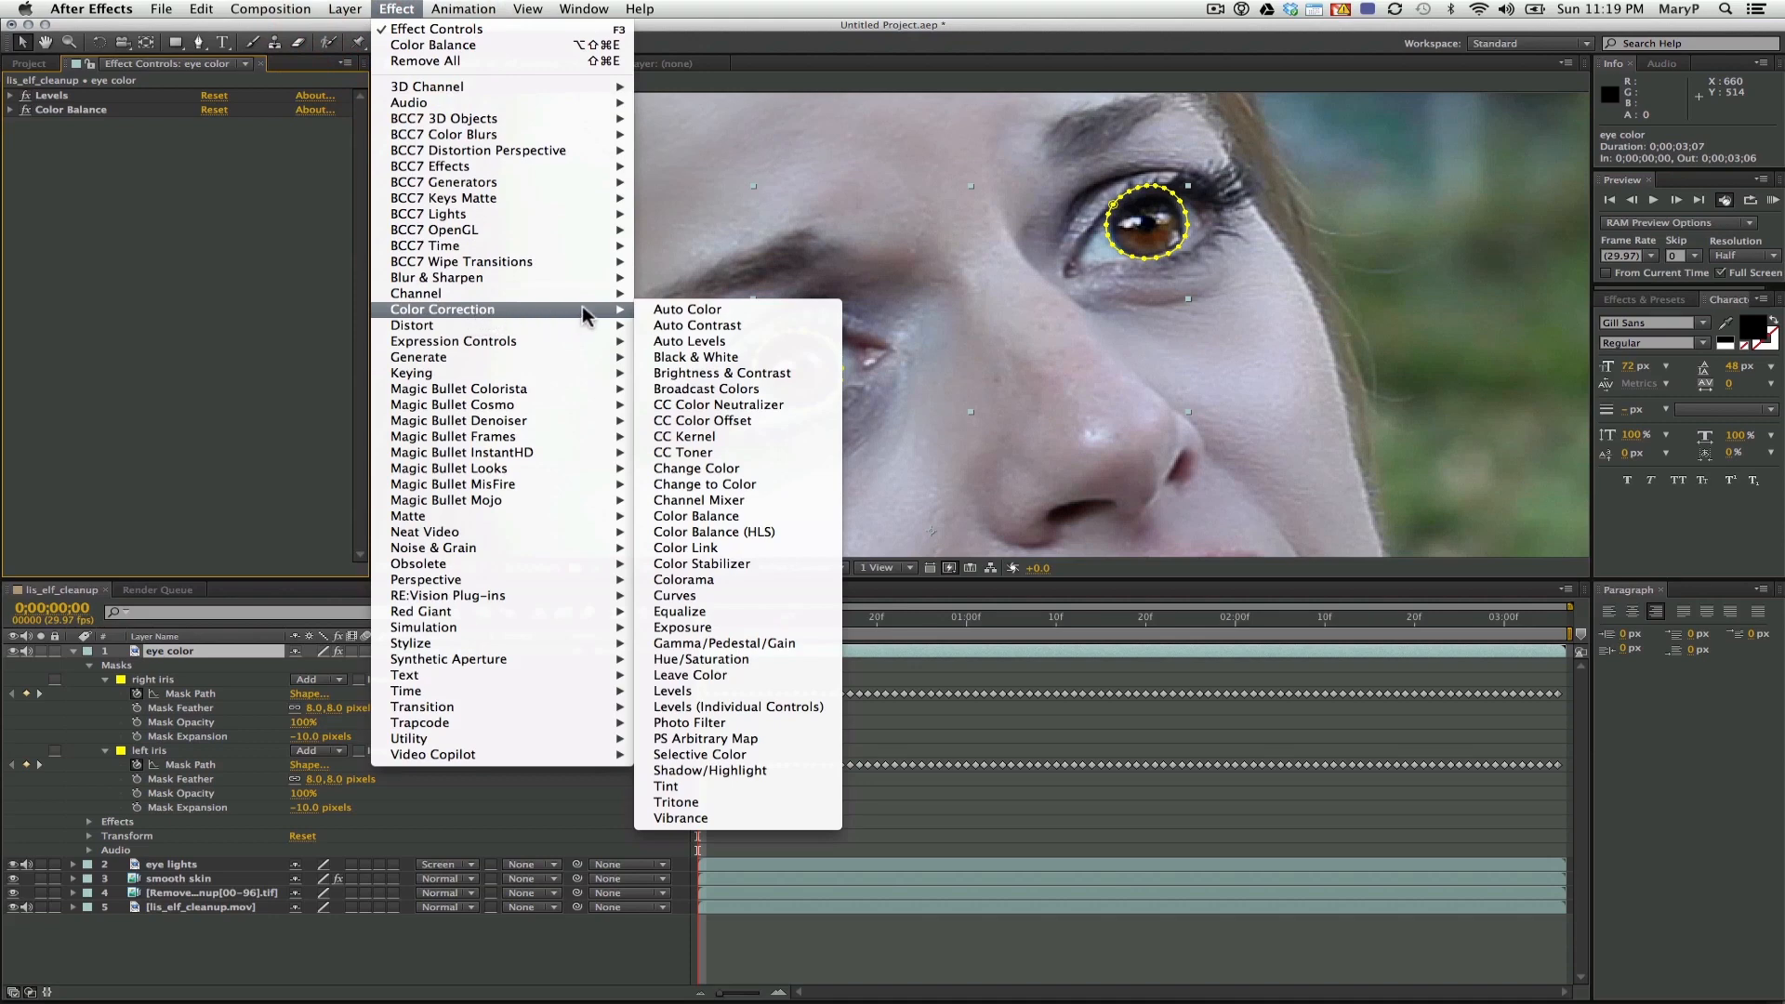
left_click(768, 375)
left_click(213, 137)
type("20")
left_click(95, 445)
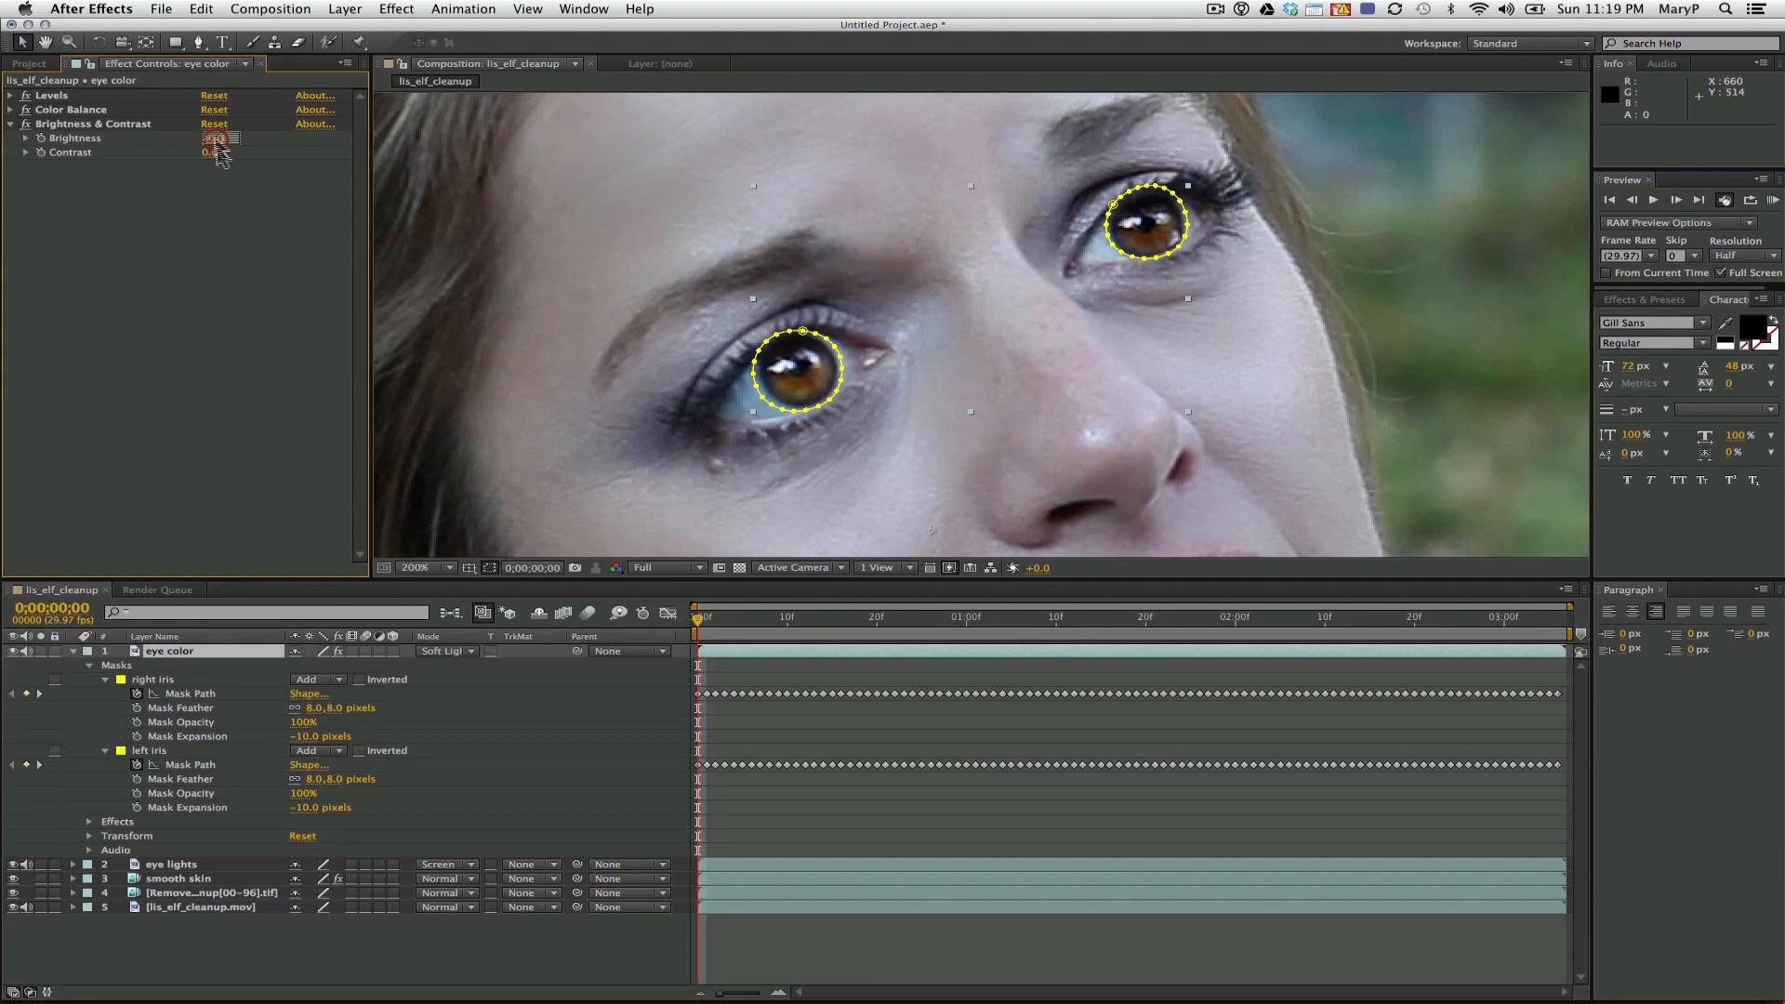
left_click(213, 138)
type("30")
left_click(177, 391)
left_click(260, 950)
Set the feather of both the right iris and left iris masks to 6 pixels and collapse the eye color layer
left_click(154, 680)
left_click(149, 750, "shift")
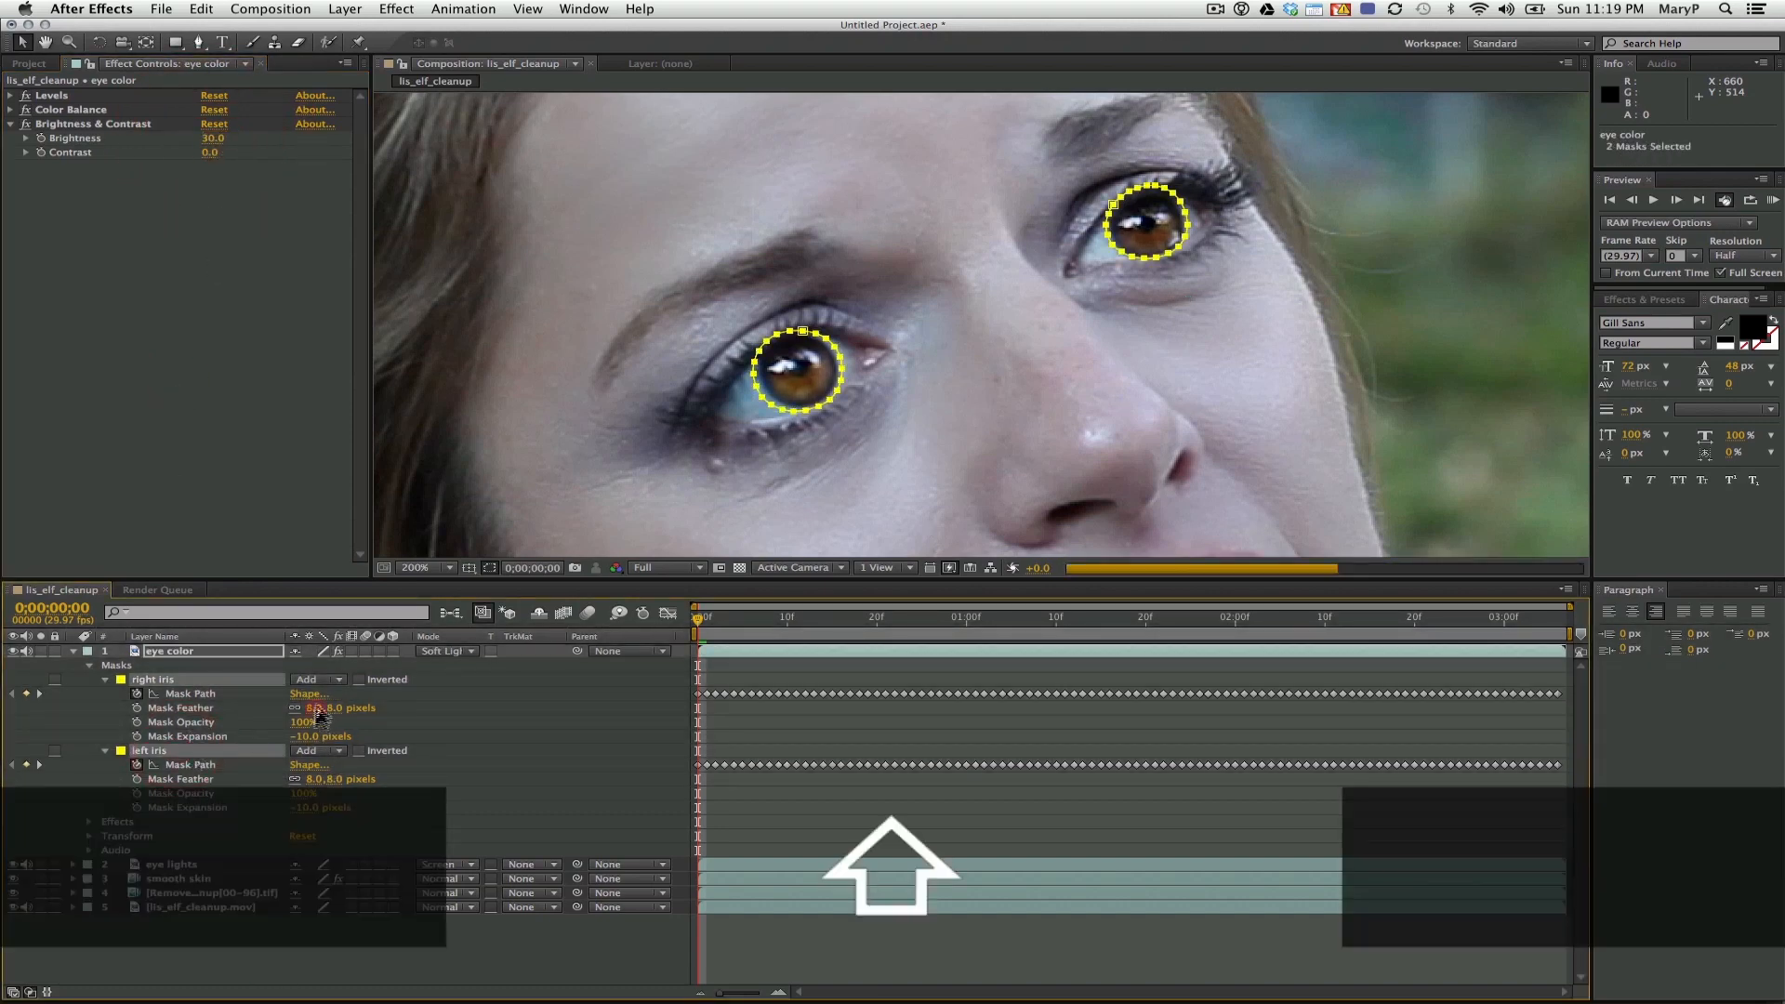
left_click(313, 708)
type("6")
left_click(306, 937)
left_click(73, 651)
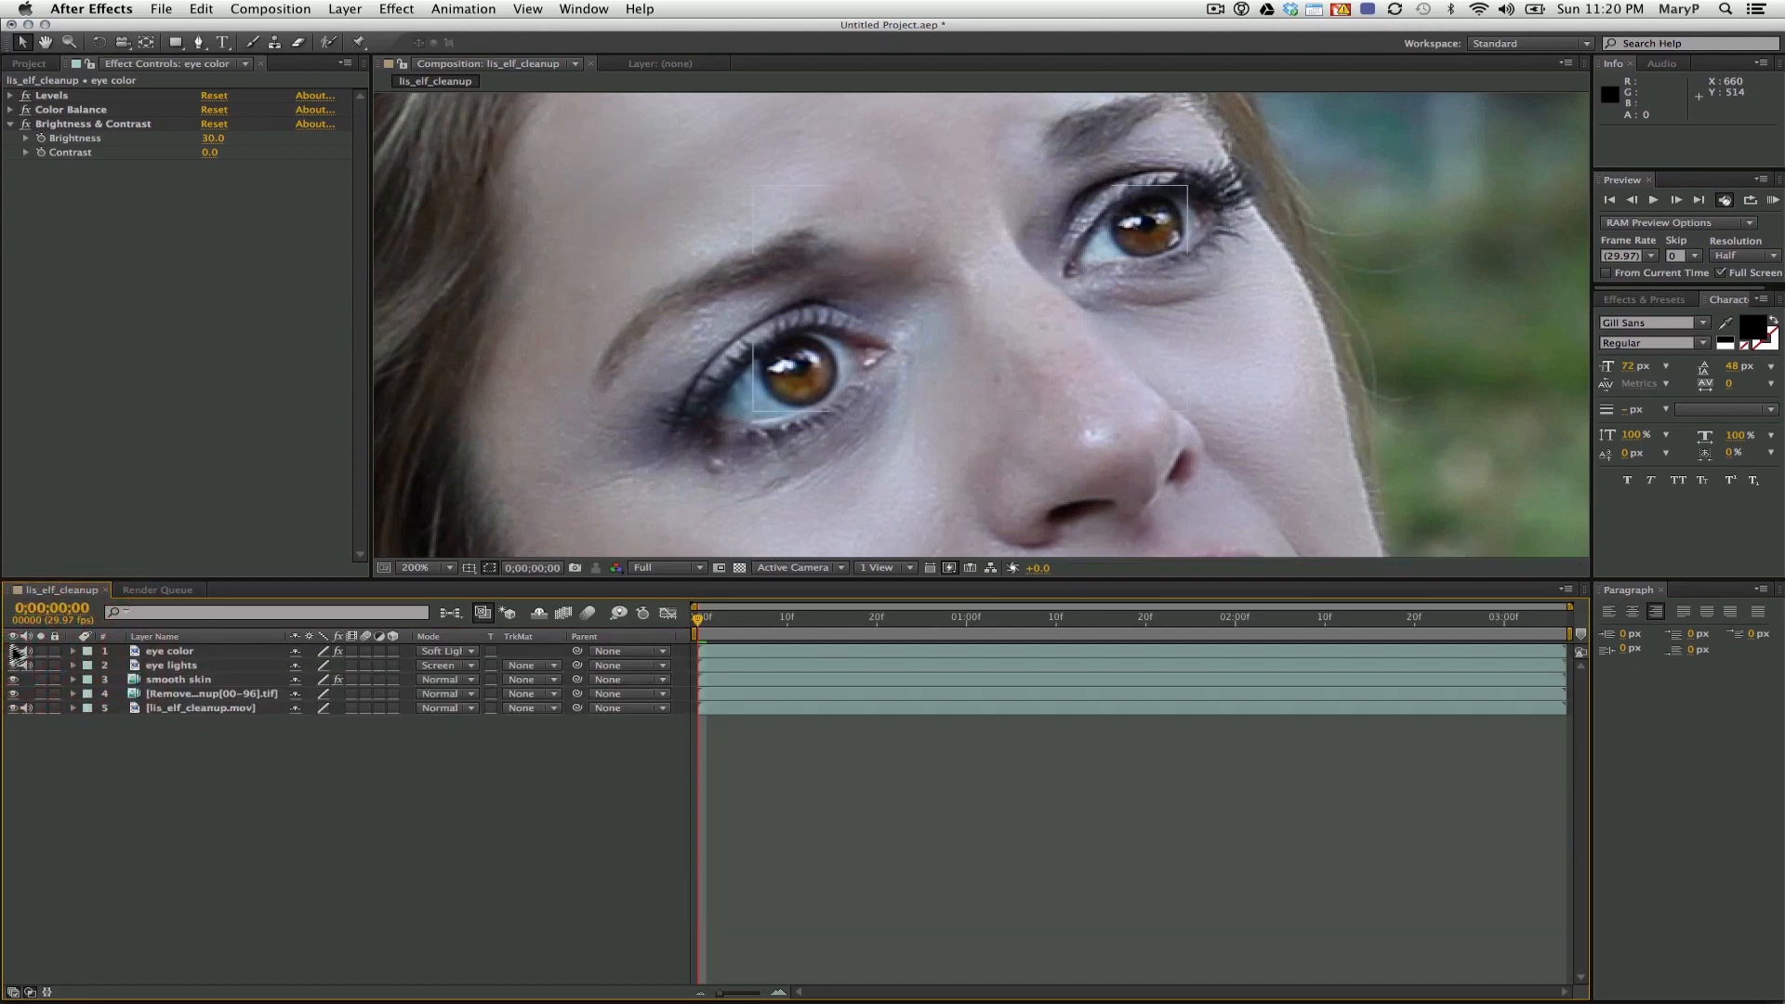
Copy the left eye and right eye masks from the eye lights layer and create a black 1920 x 1080 solid named "track matte"
left_click(181, 666)
key("super+c")
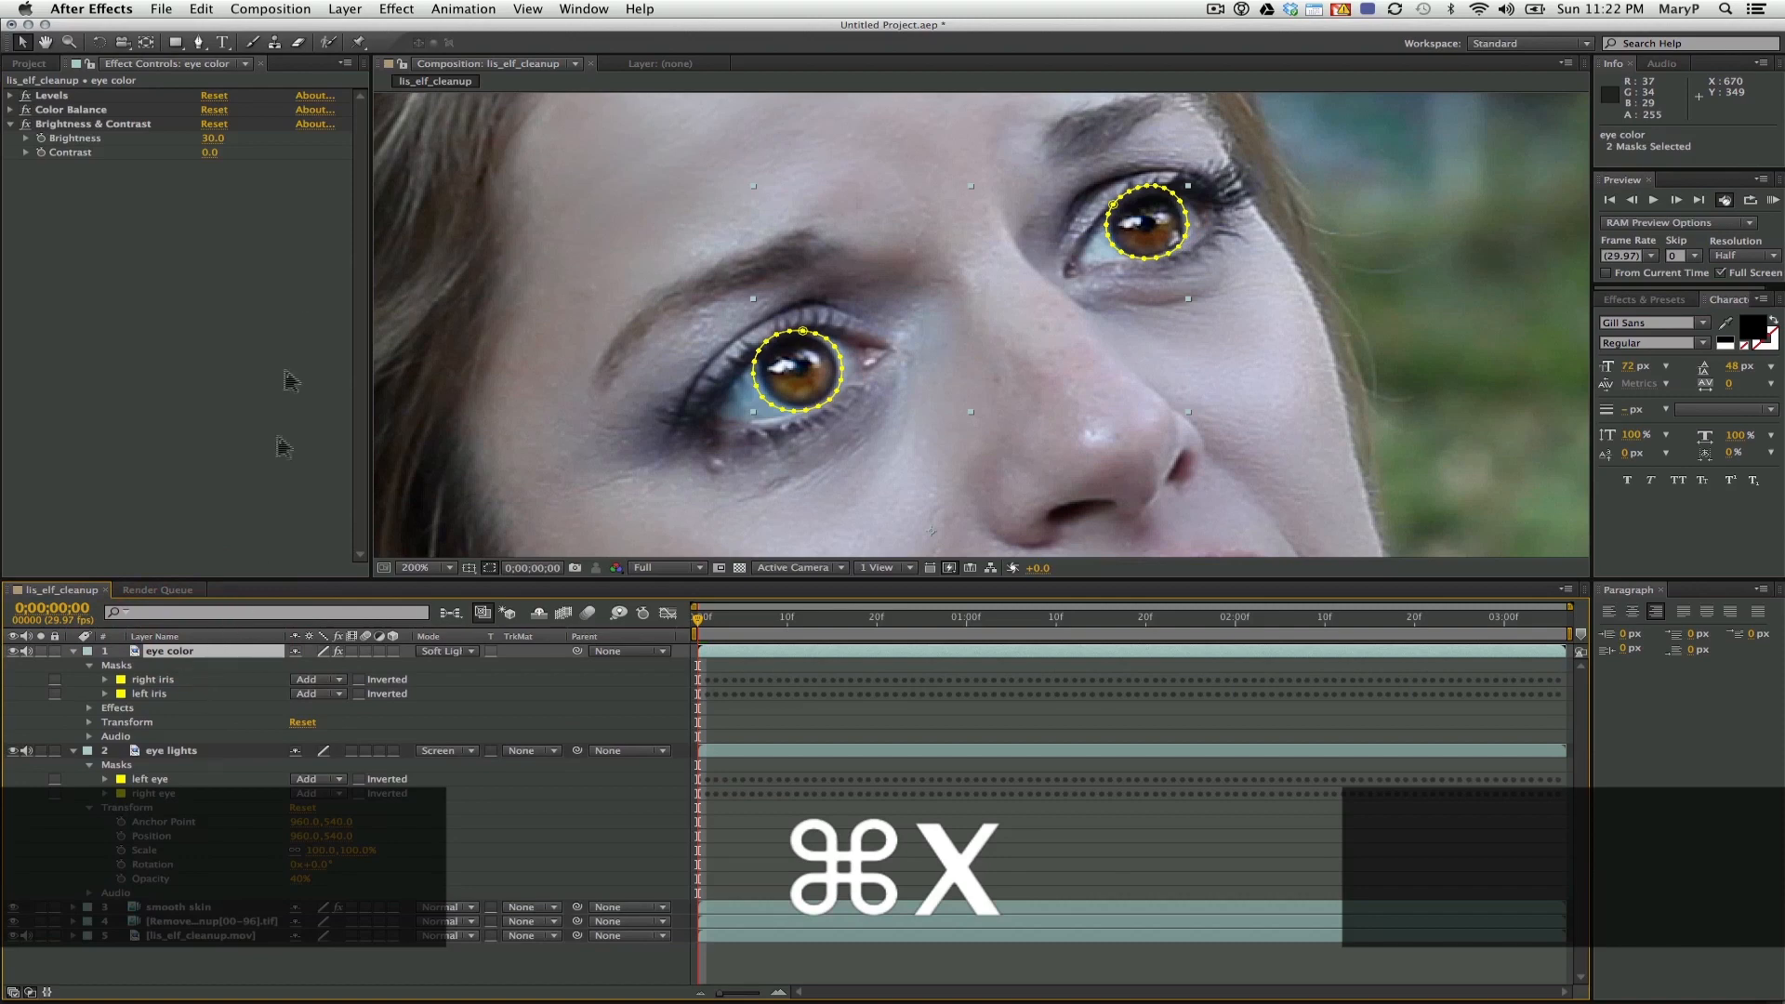
left_click(345, 9)
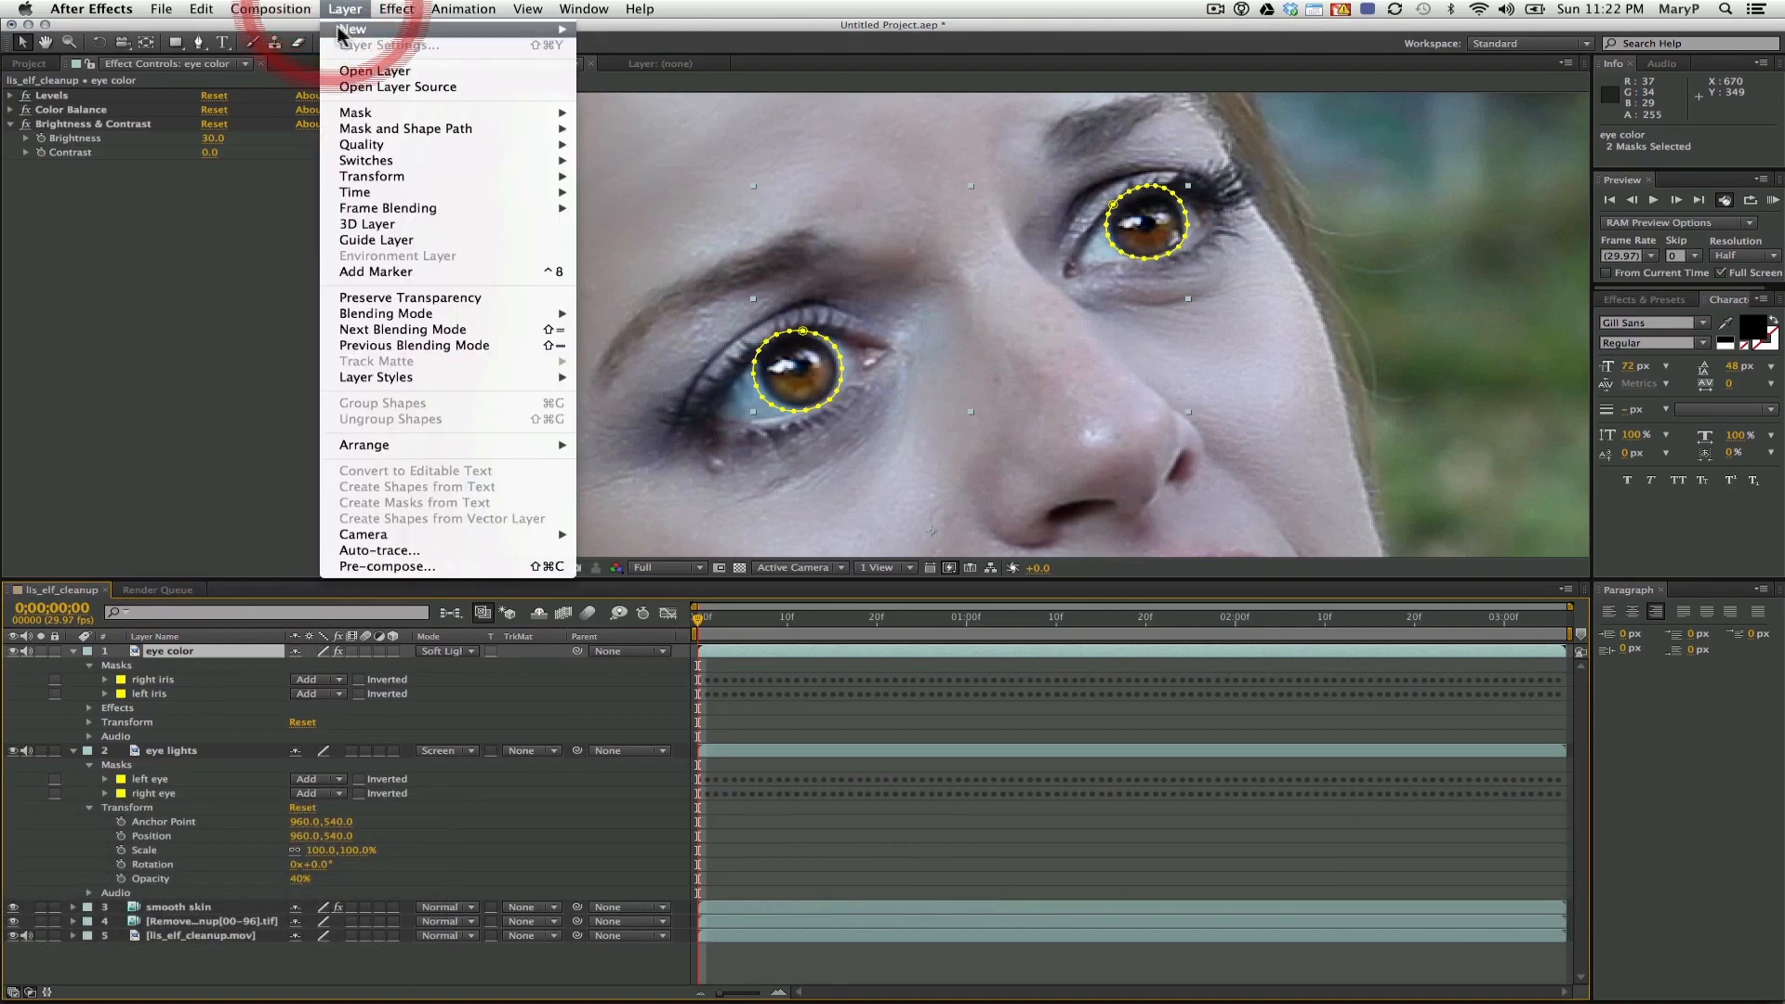
mouse_move(569, 31)
left_click(629, 57)
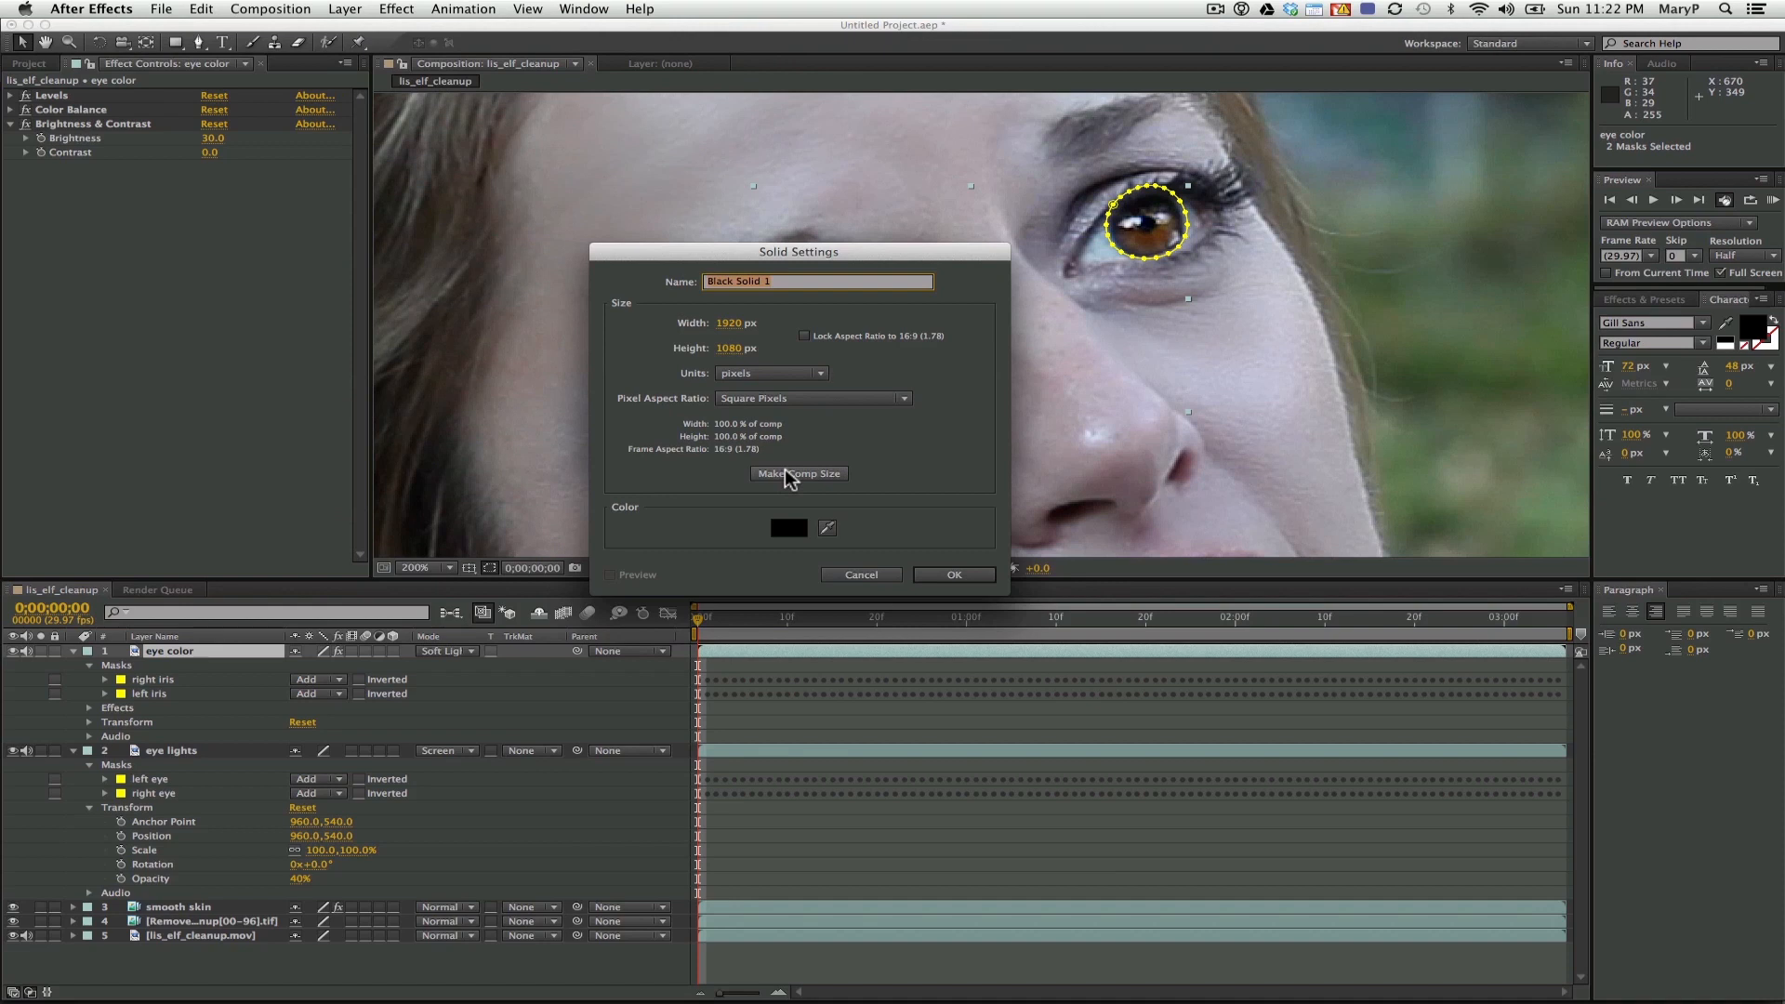
type("alpha")
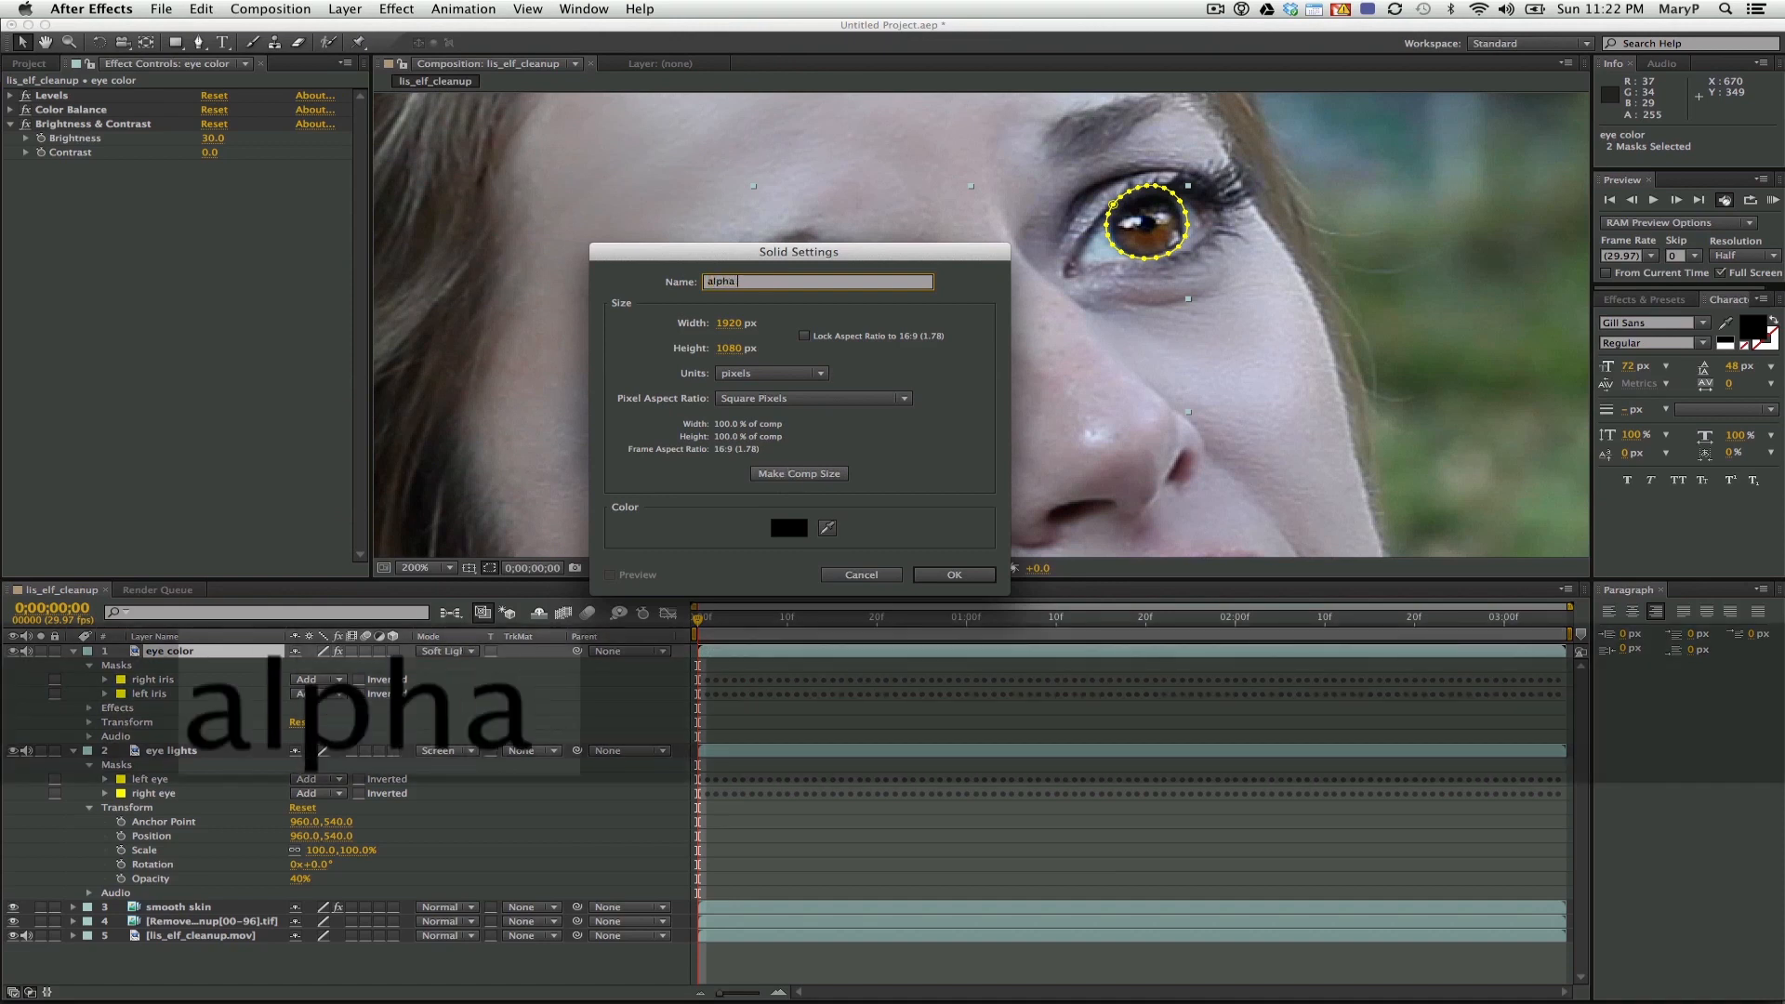
key("BackSpace")
key("BackSpace")
key("BackSpace")
key("BackSpace")
key("BackSpace")
type("track")
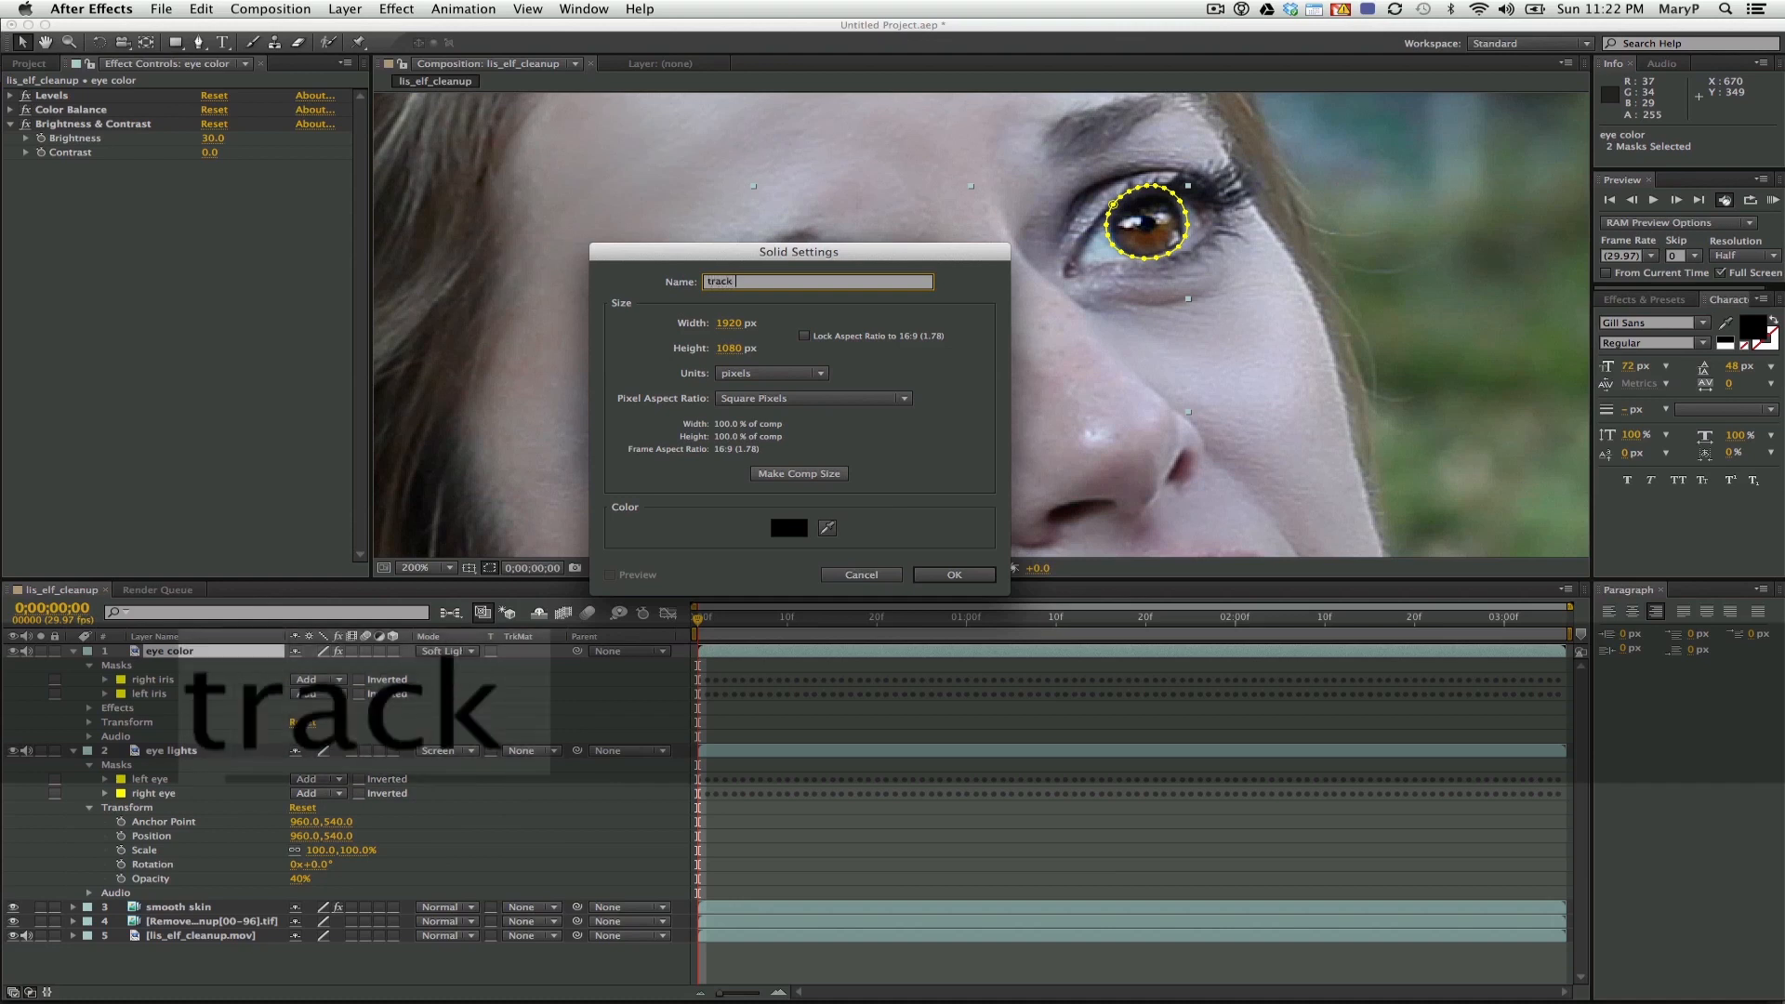
type(" matte")
left_click(954, 574)
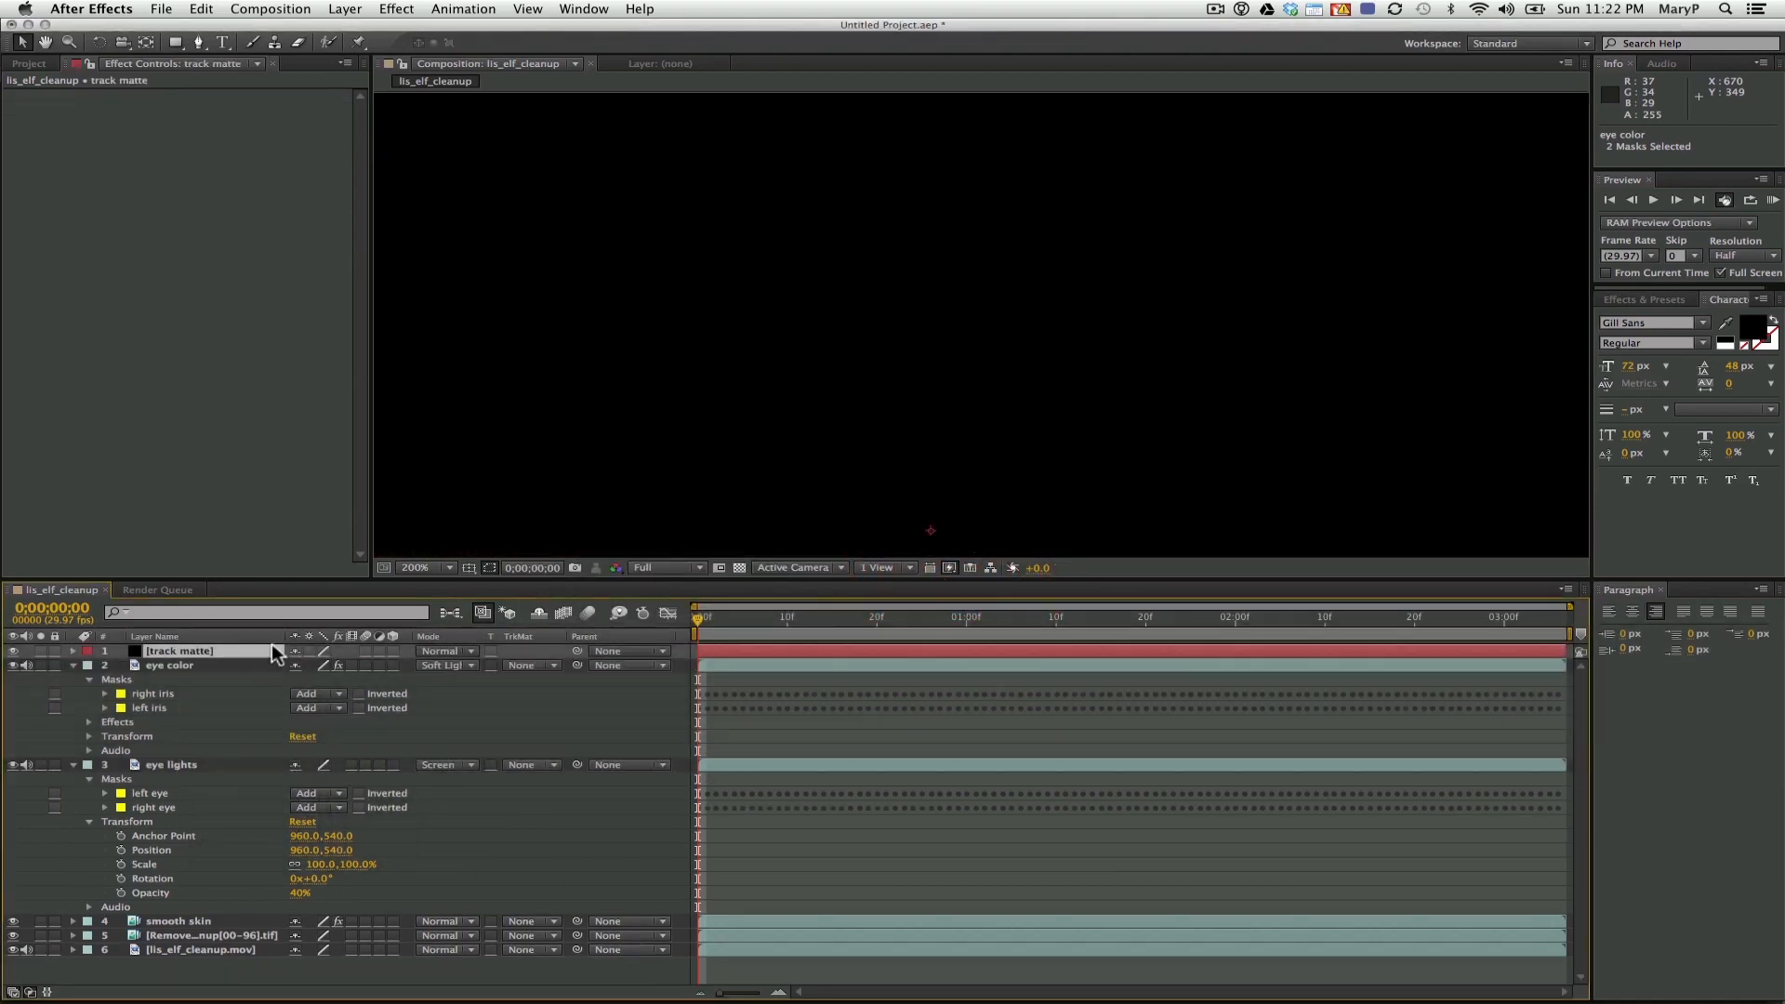
Paste the eye masks onto the track matte solid and apply it to the eye color layer as a Luma Inverted Matte
left_click(212, 651)
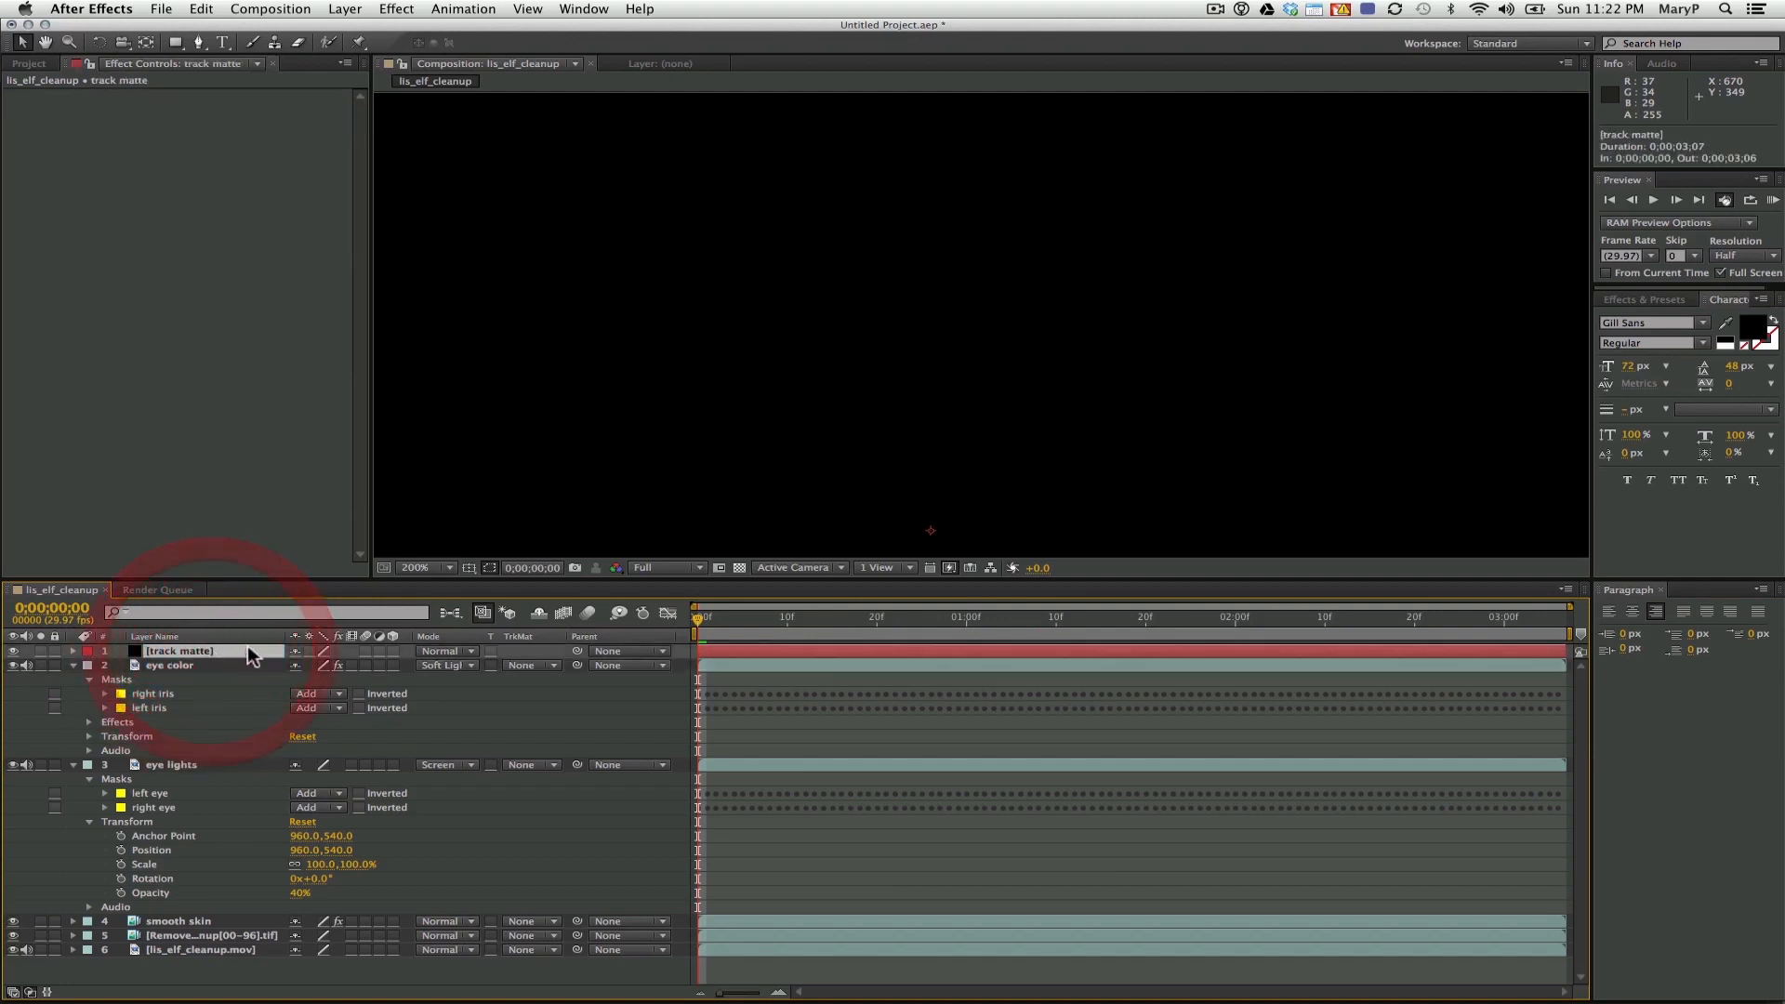
left_click(201, 9)
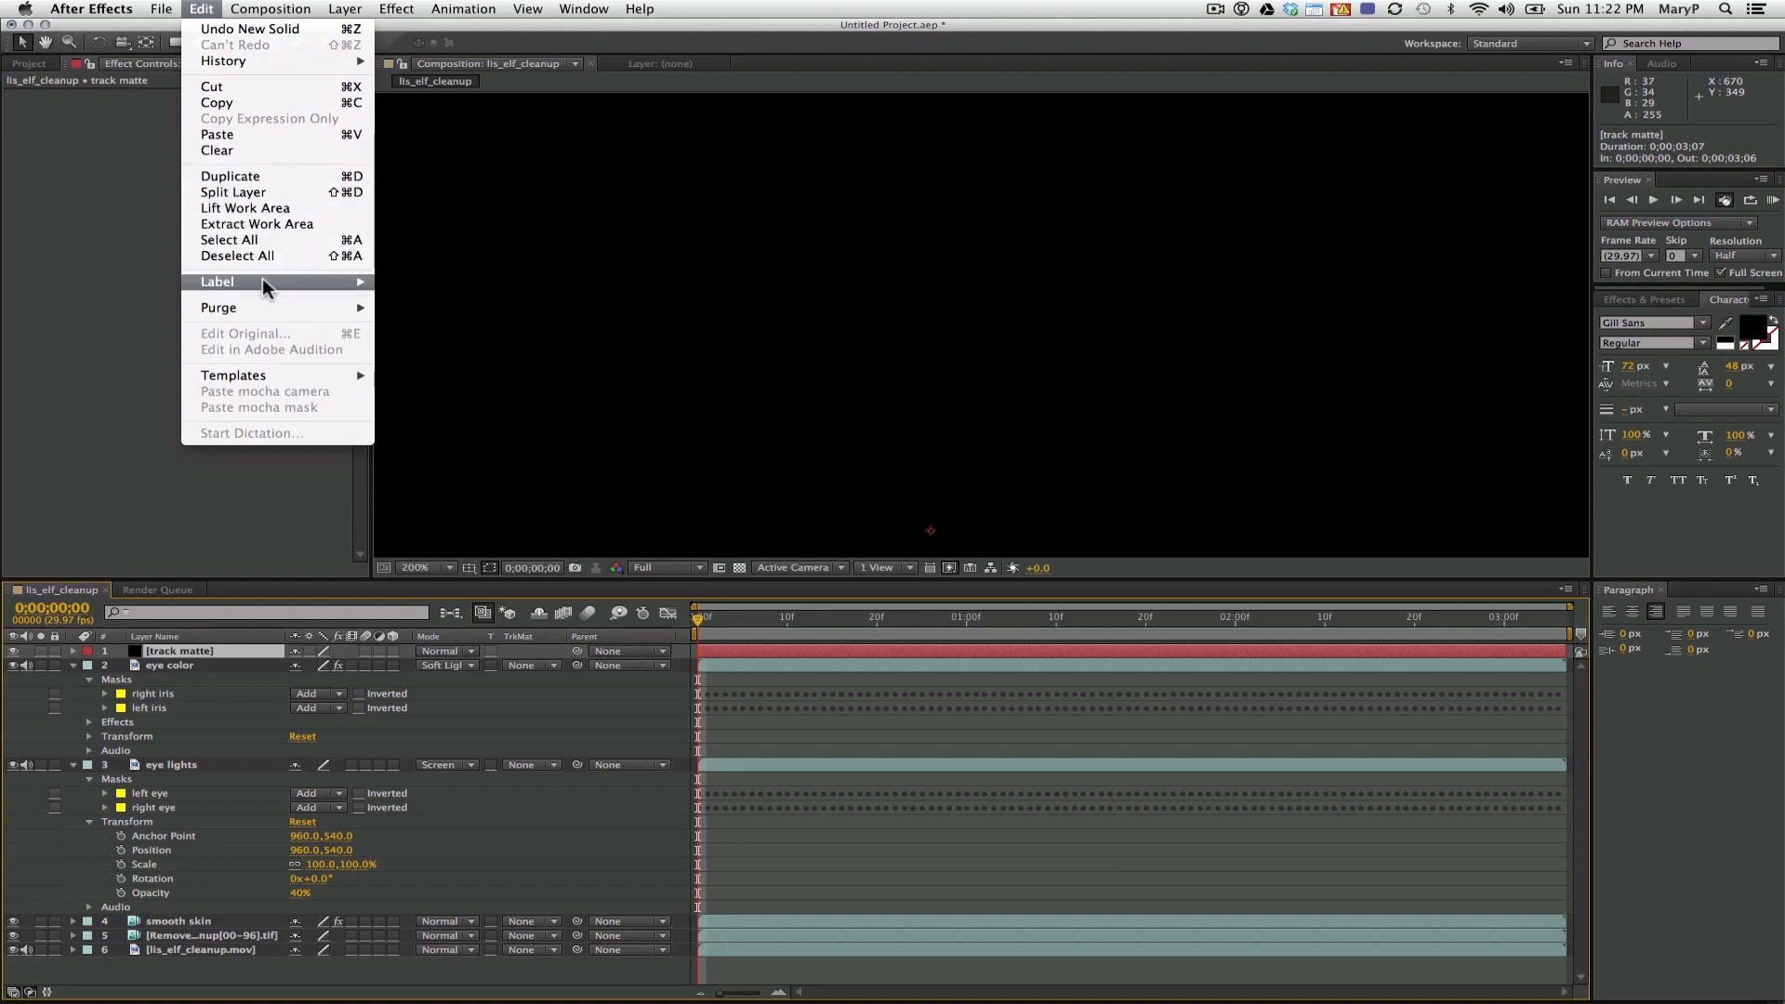
left_click(246, 136)
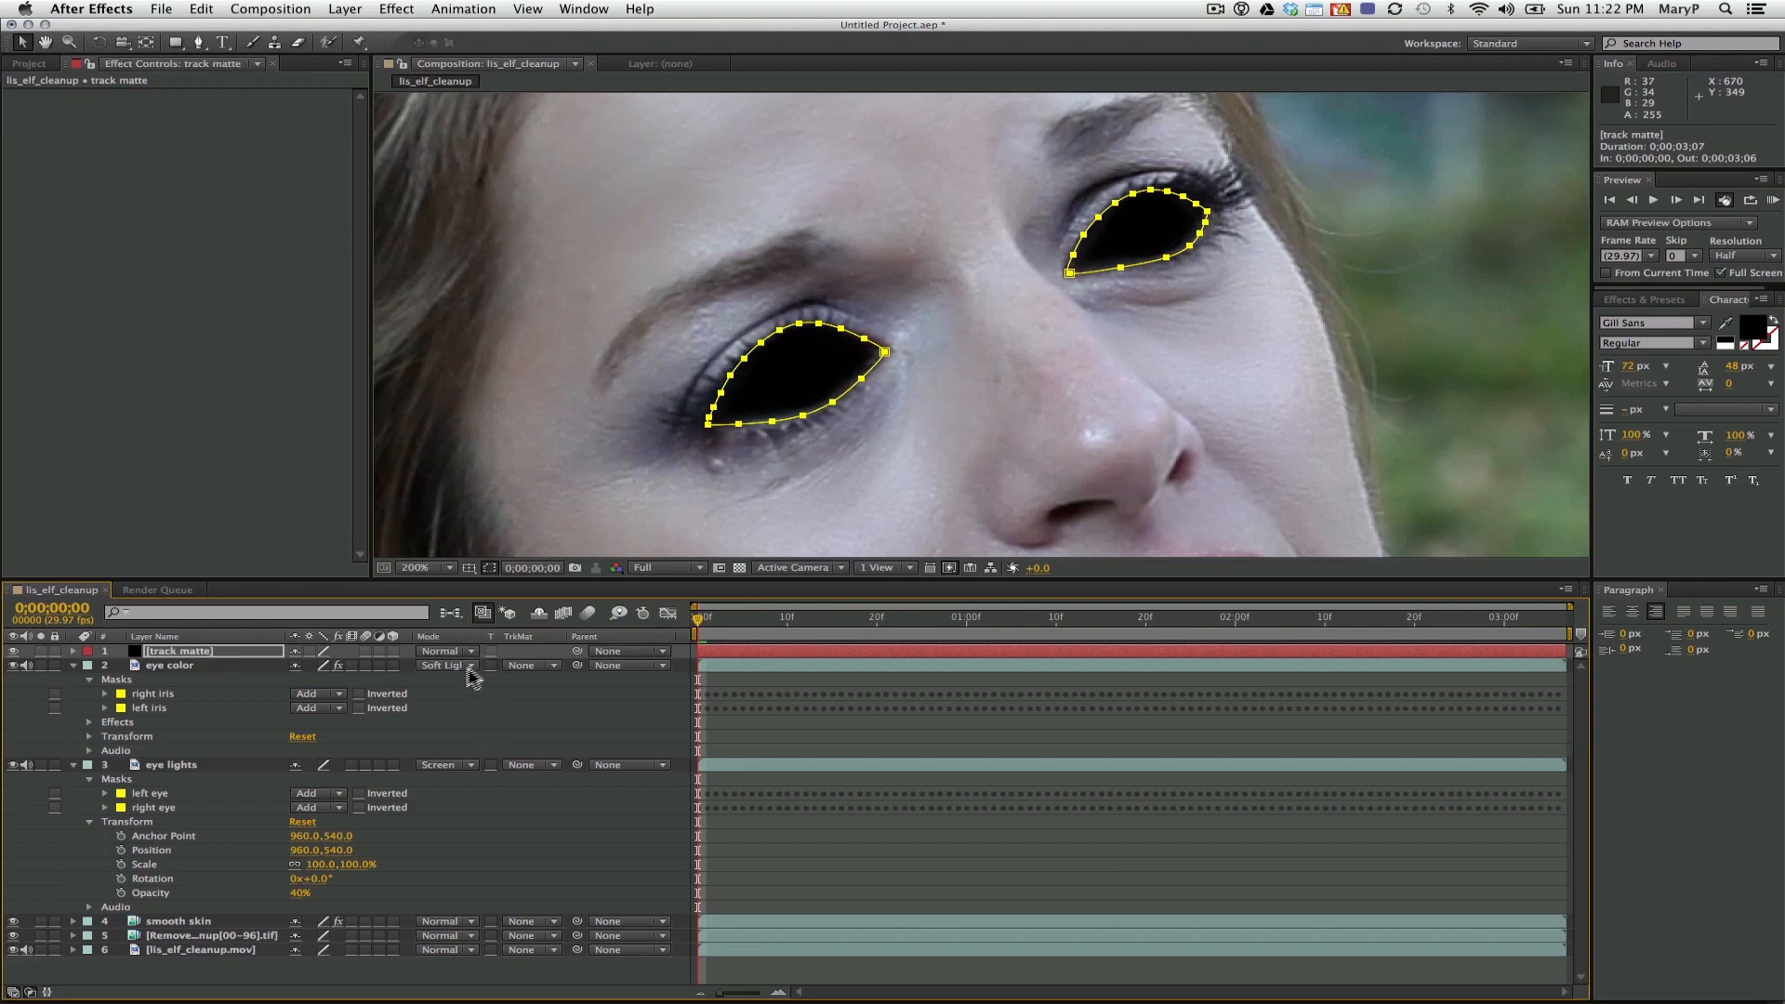
left_click(516, 668)
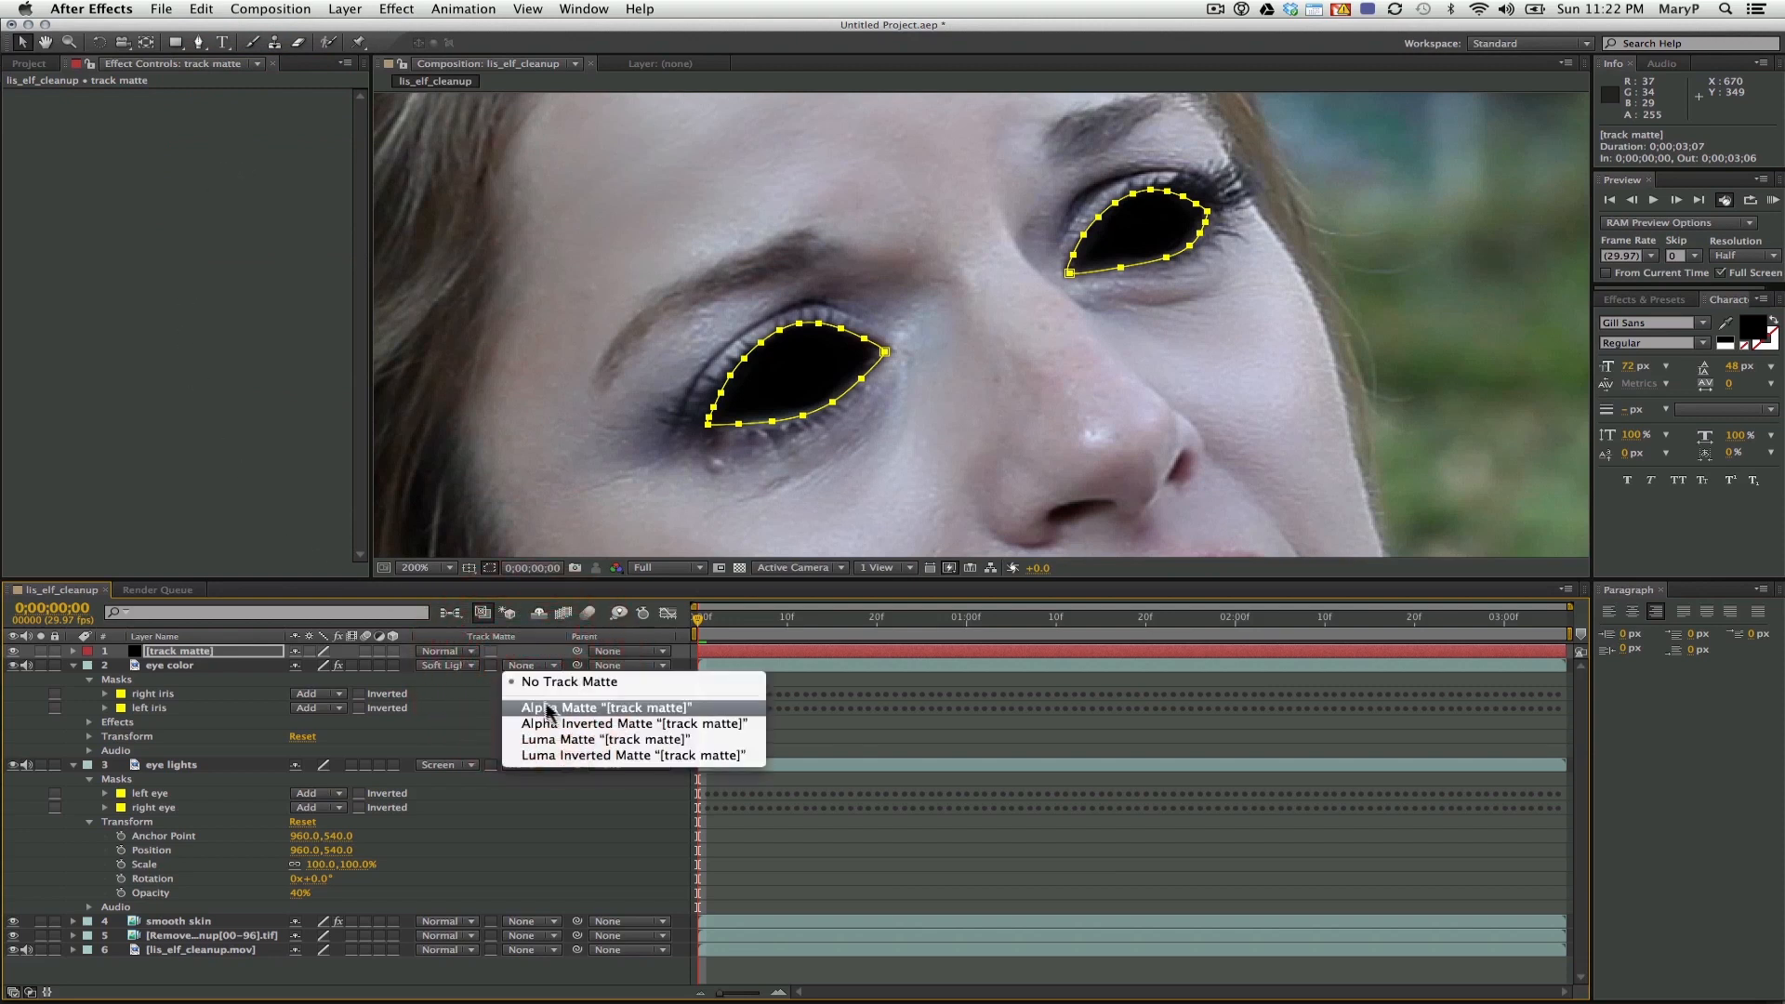
left_click(569, 755)
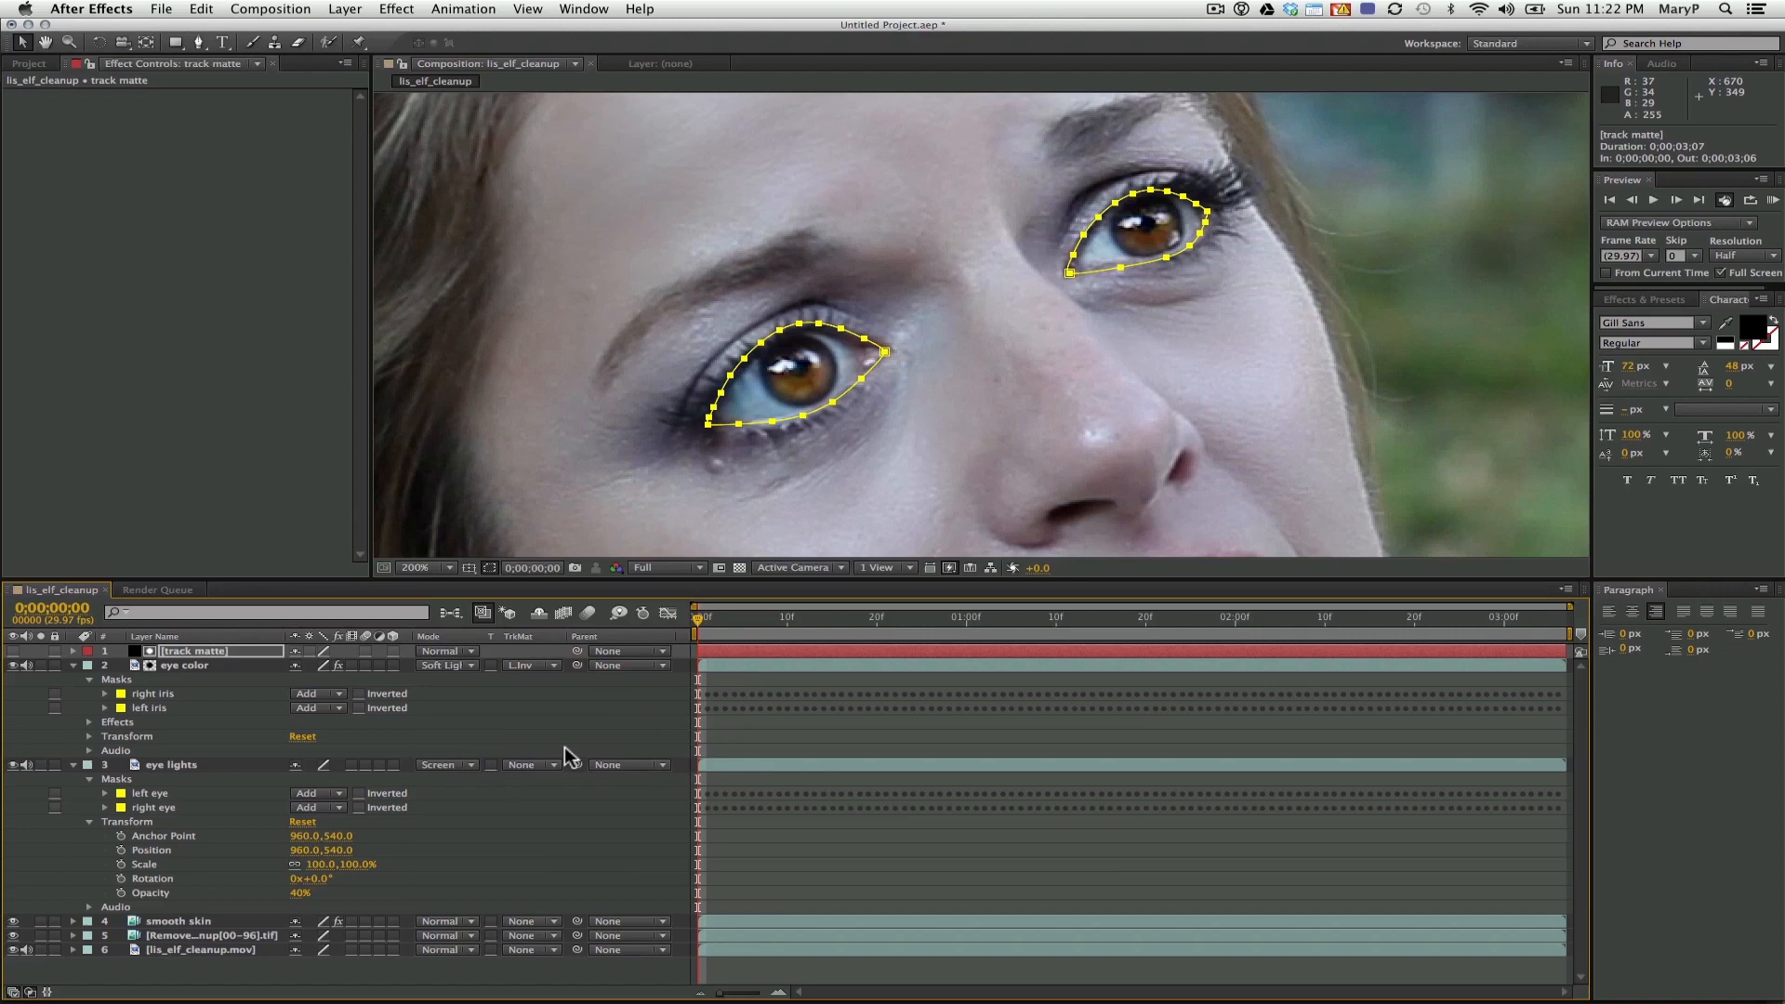
Play the composition and examine the closed eyes at frame 20 without mask outlines, with the layers collapsed
key("space")
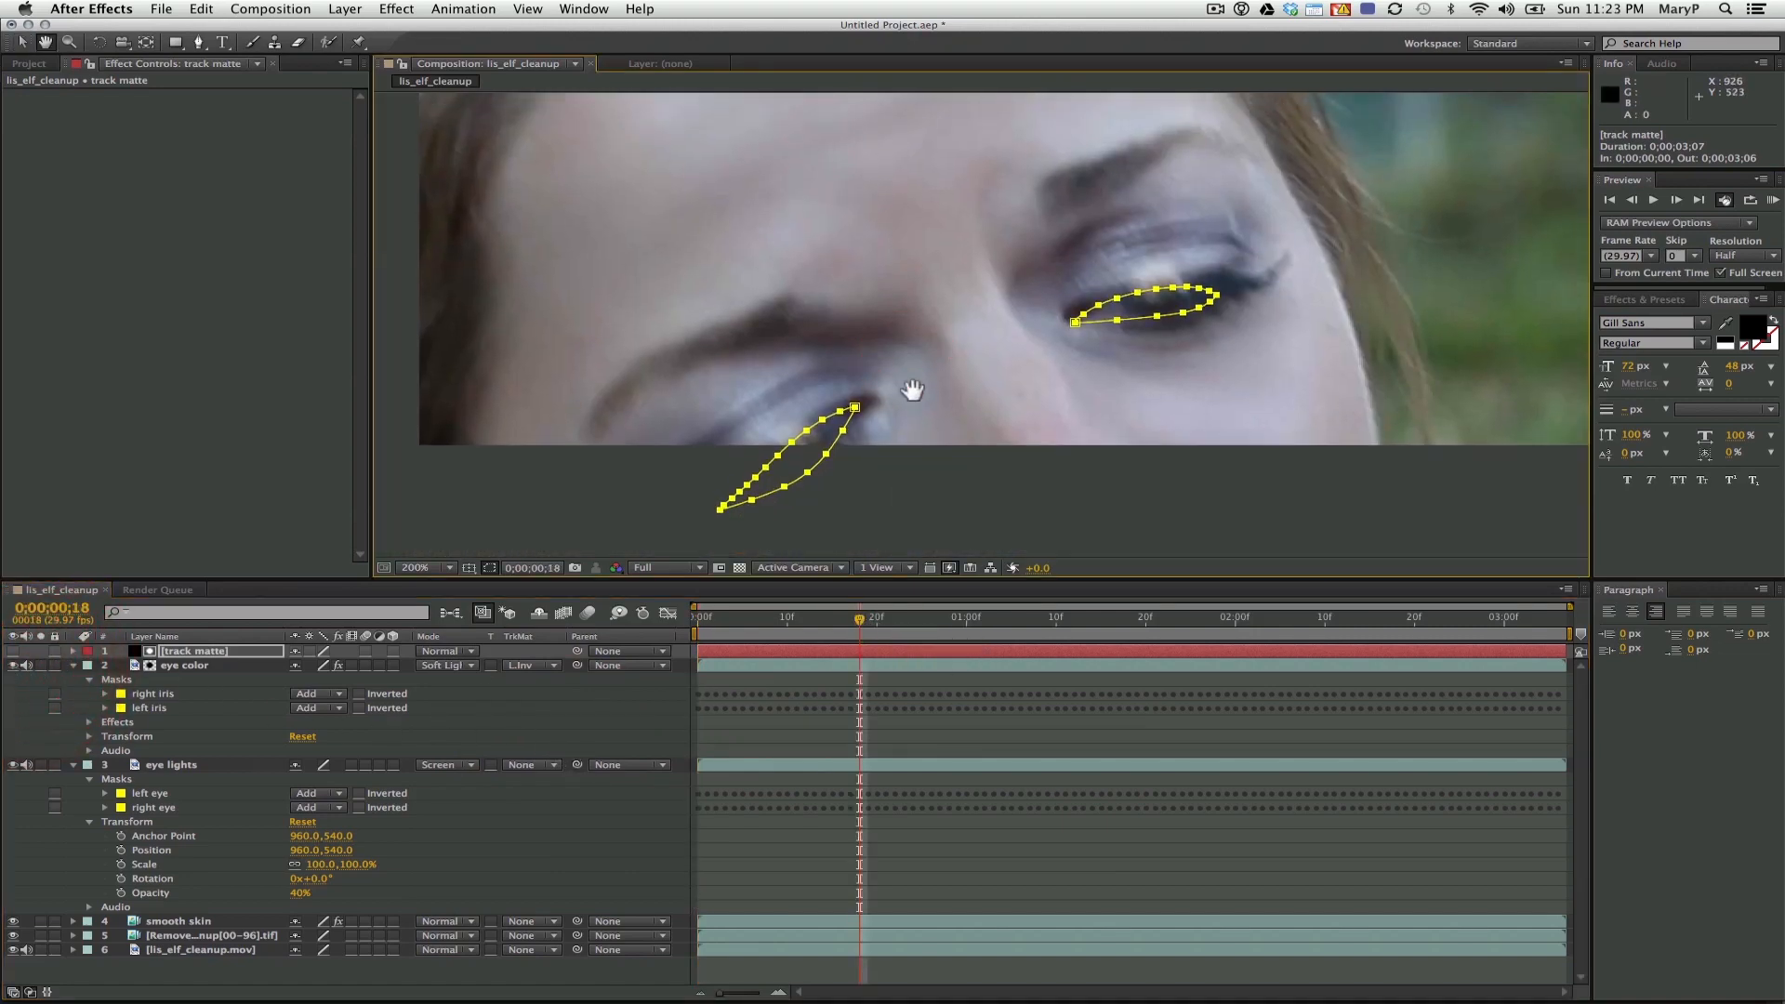
left_click(876, 623)
left_click(259, 460)
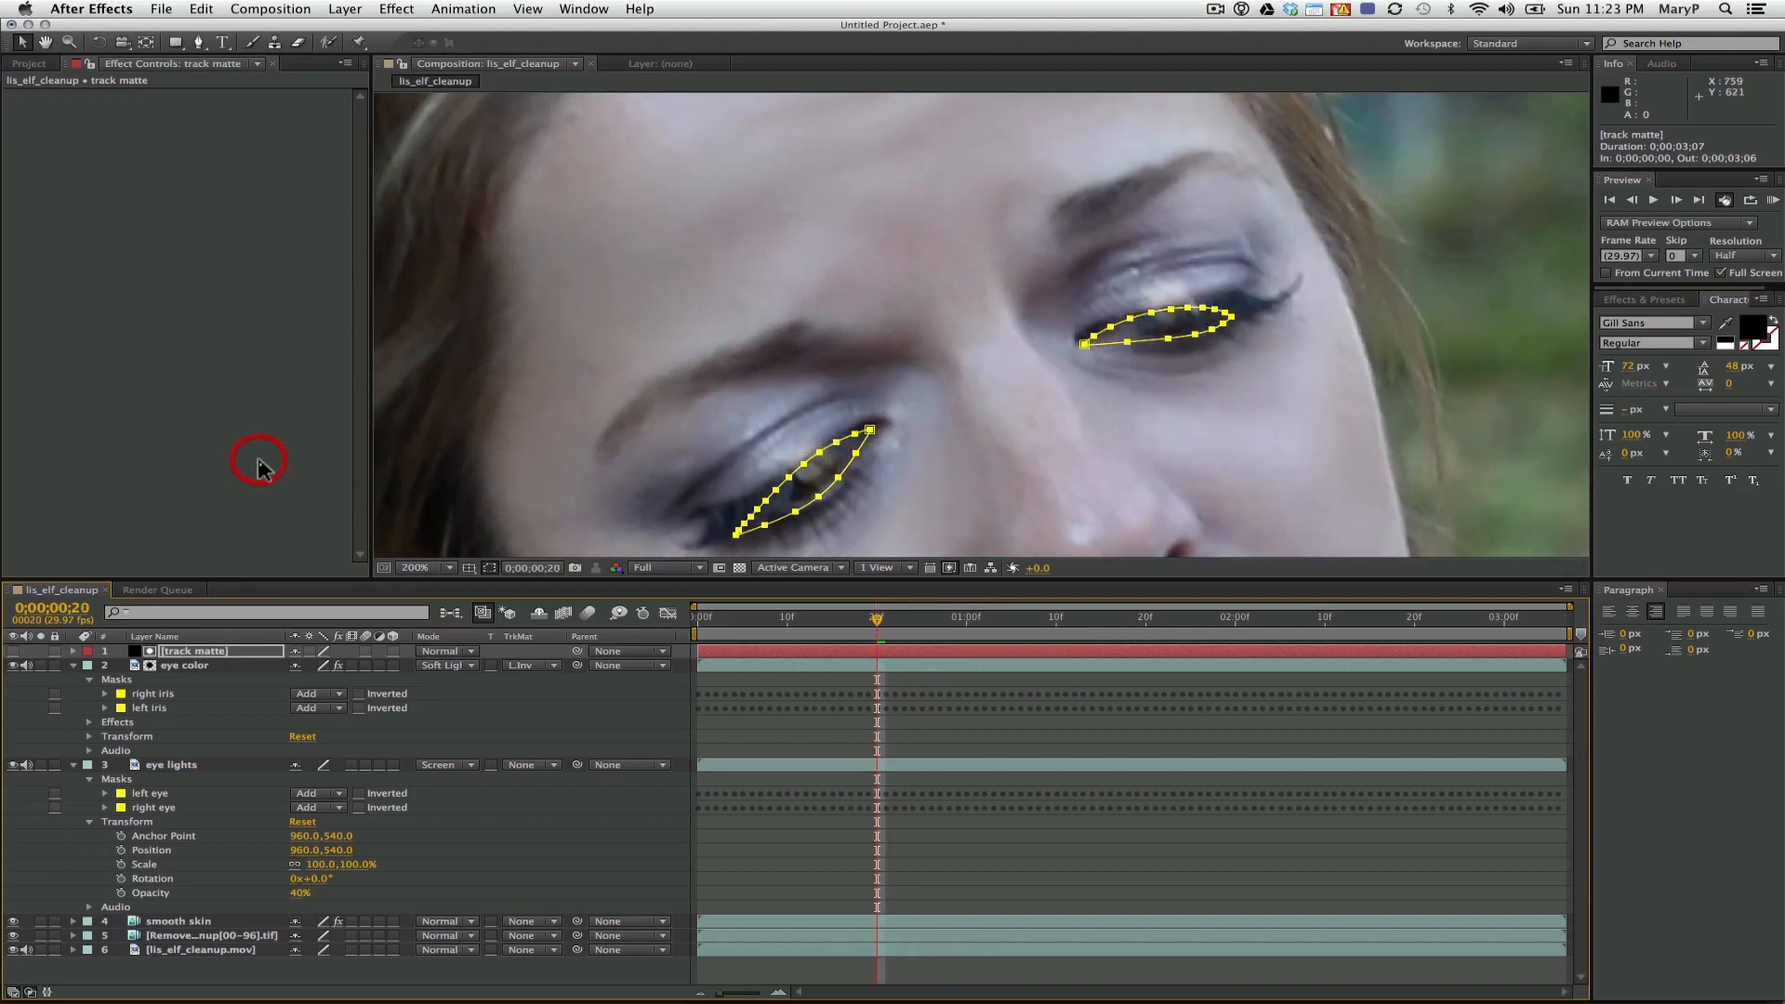
left_click(69, 43)
left_click(918, 318, "alt")
key("v")
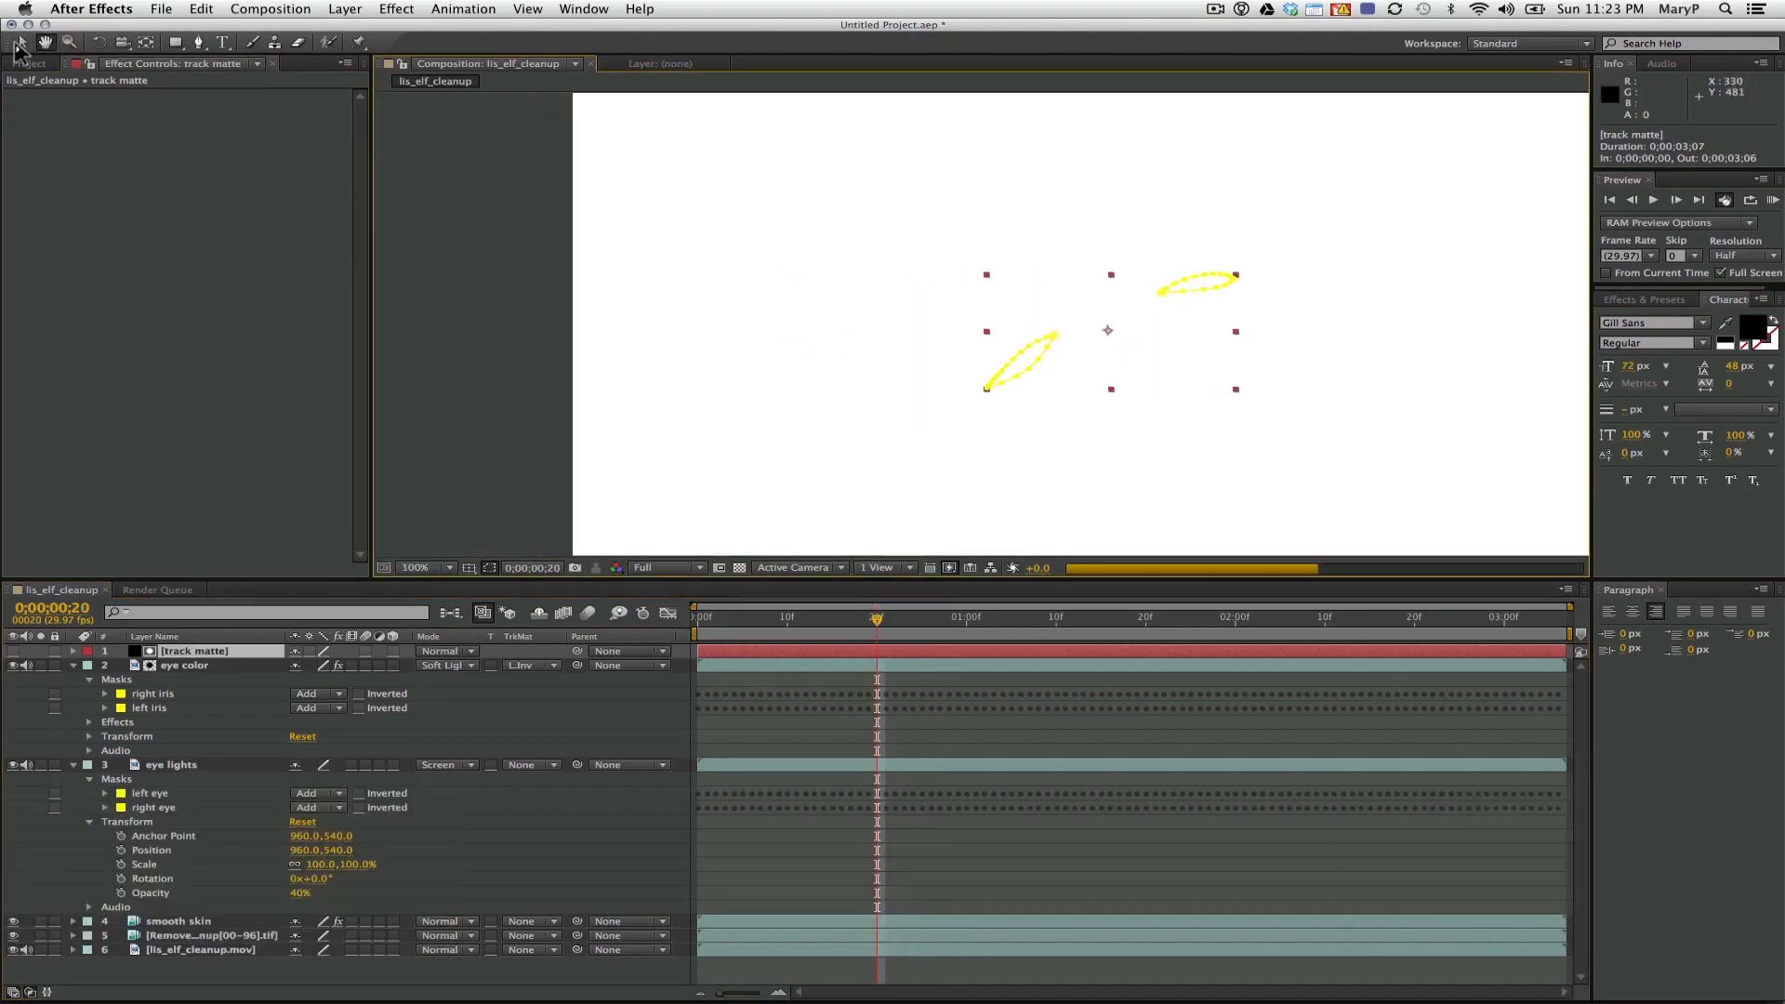
left_click(462, 269)
left_click(74, 665)
left_click(74, 680)
left_click(169, 845)
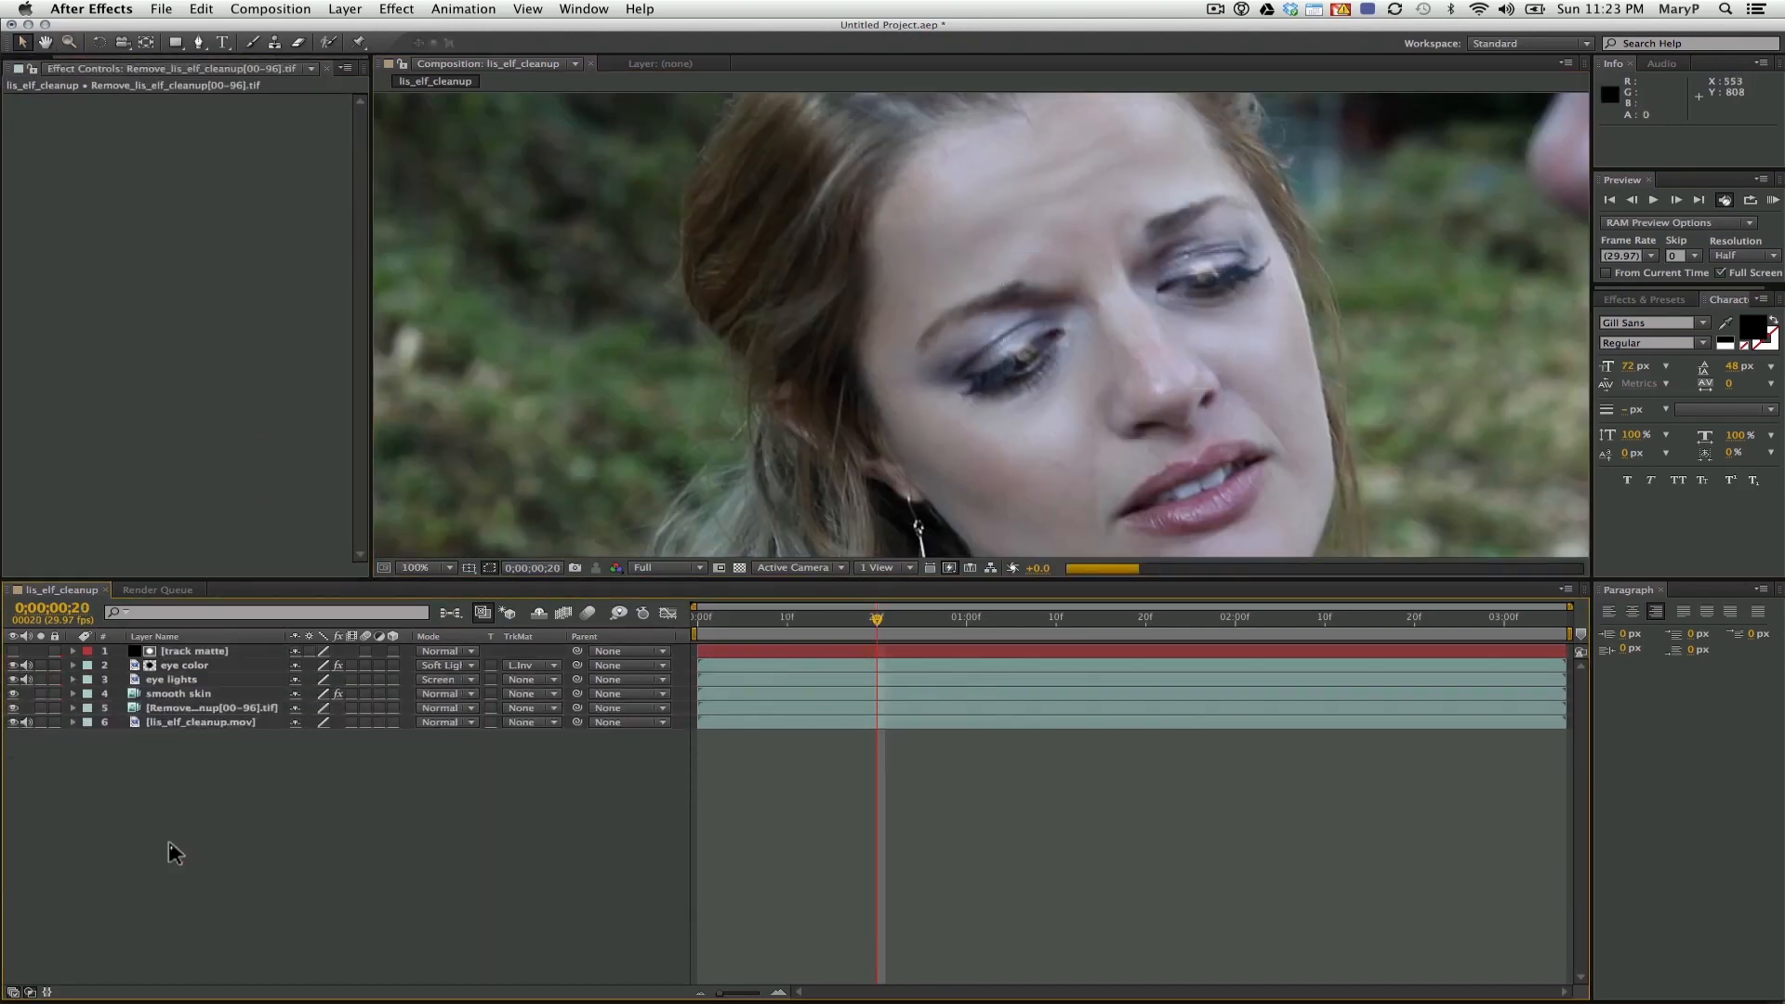
Keyframe the eye color layer's opacity from 100% at frame 6 to 0% at frame 10
left_click(74, 666)
left_click_drag(877, 619, 751, 627)
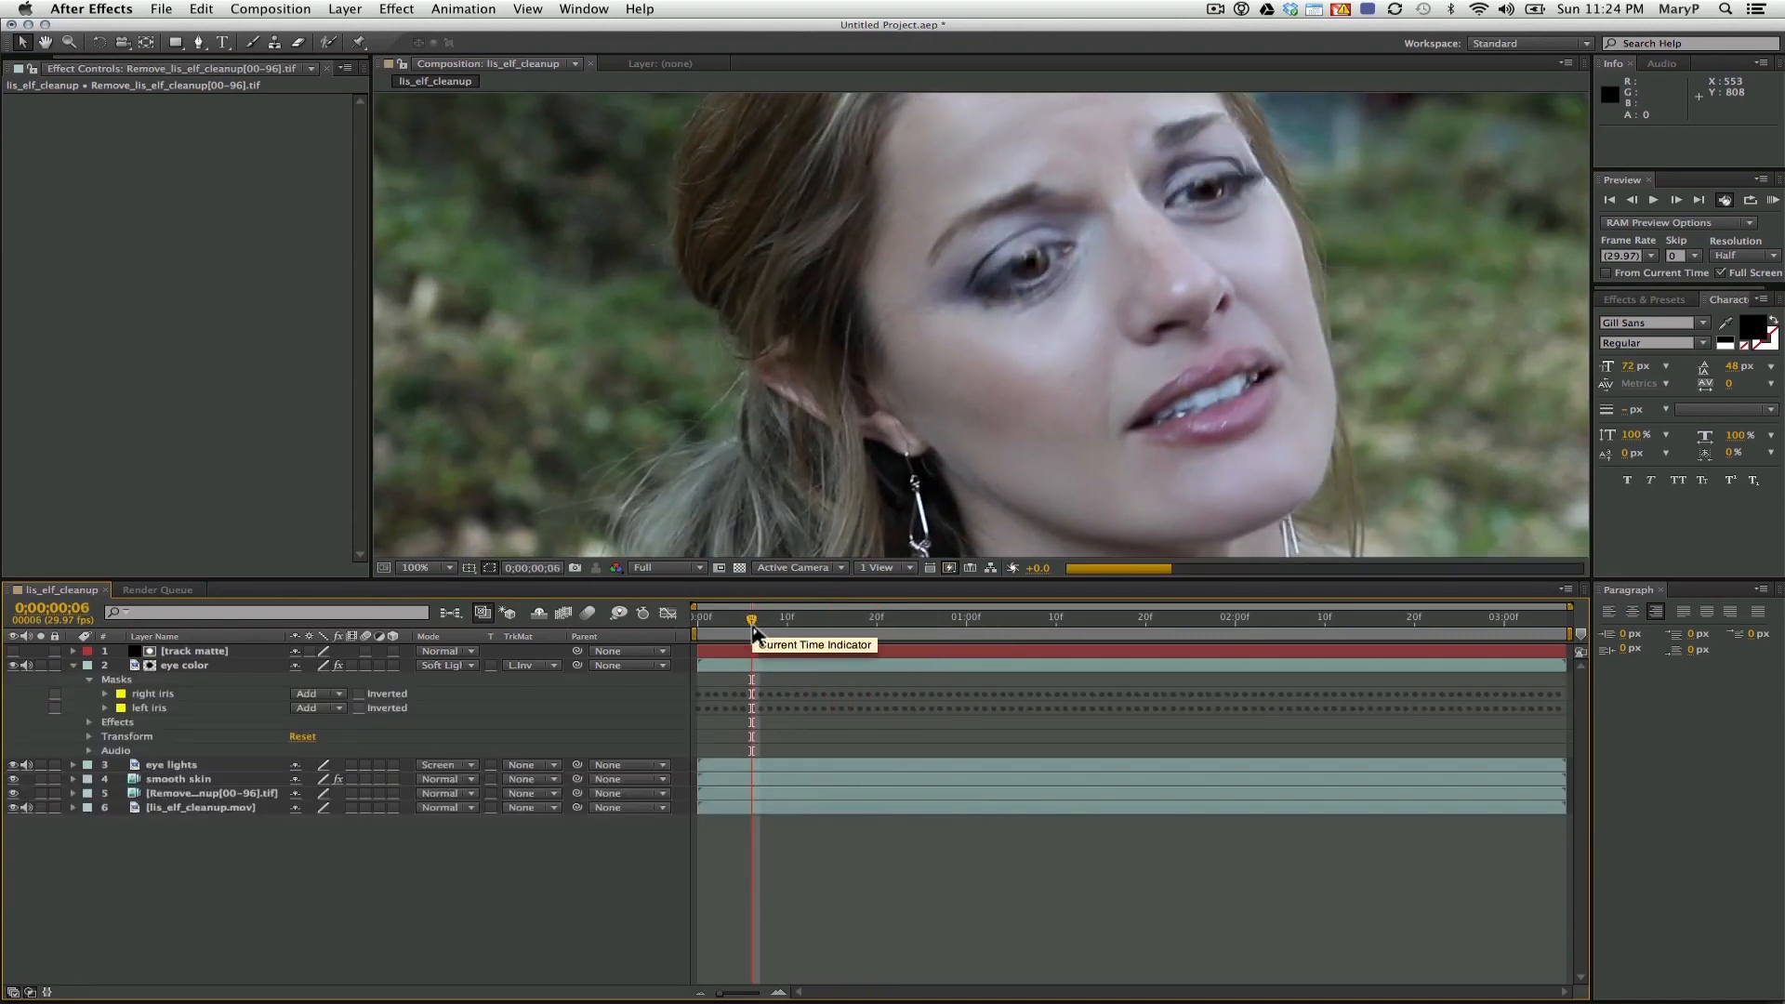
left_click(91, 737)
left_click(121, 808)
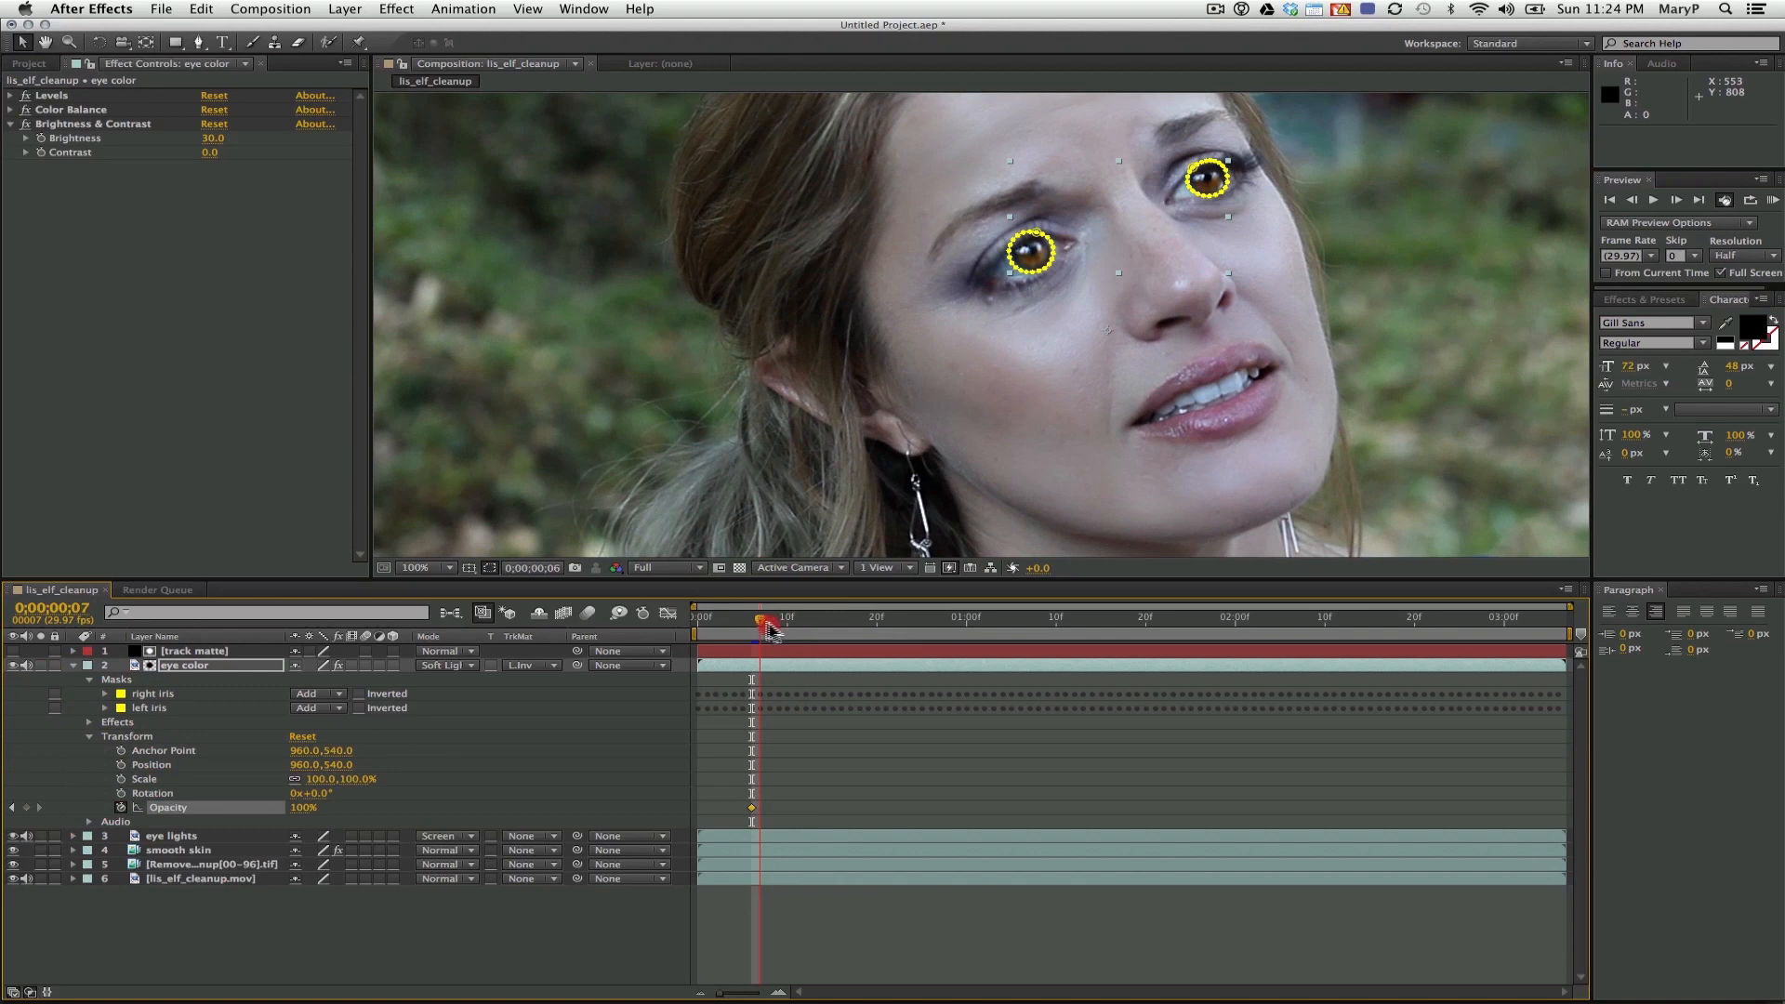
left_click_drag(765, 630, 786, 630)
left_click(303, 807)
type("0")
left_click(339, 934)
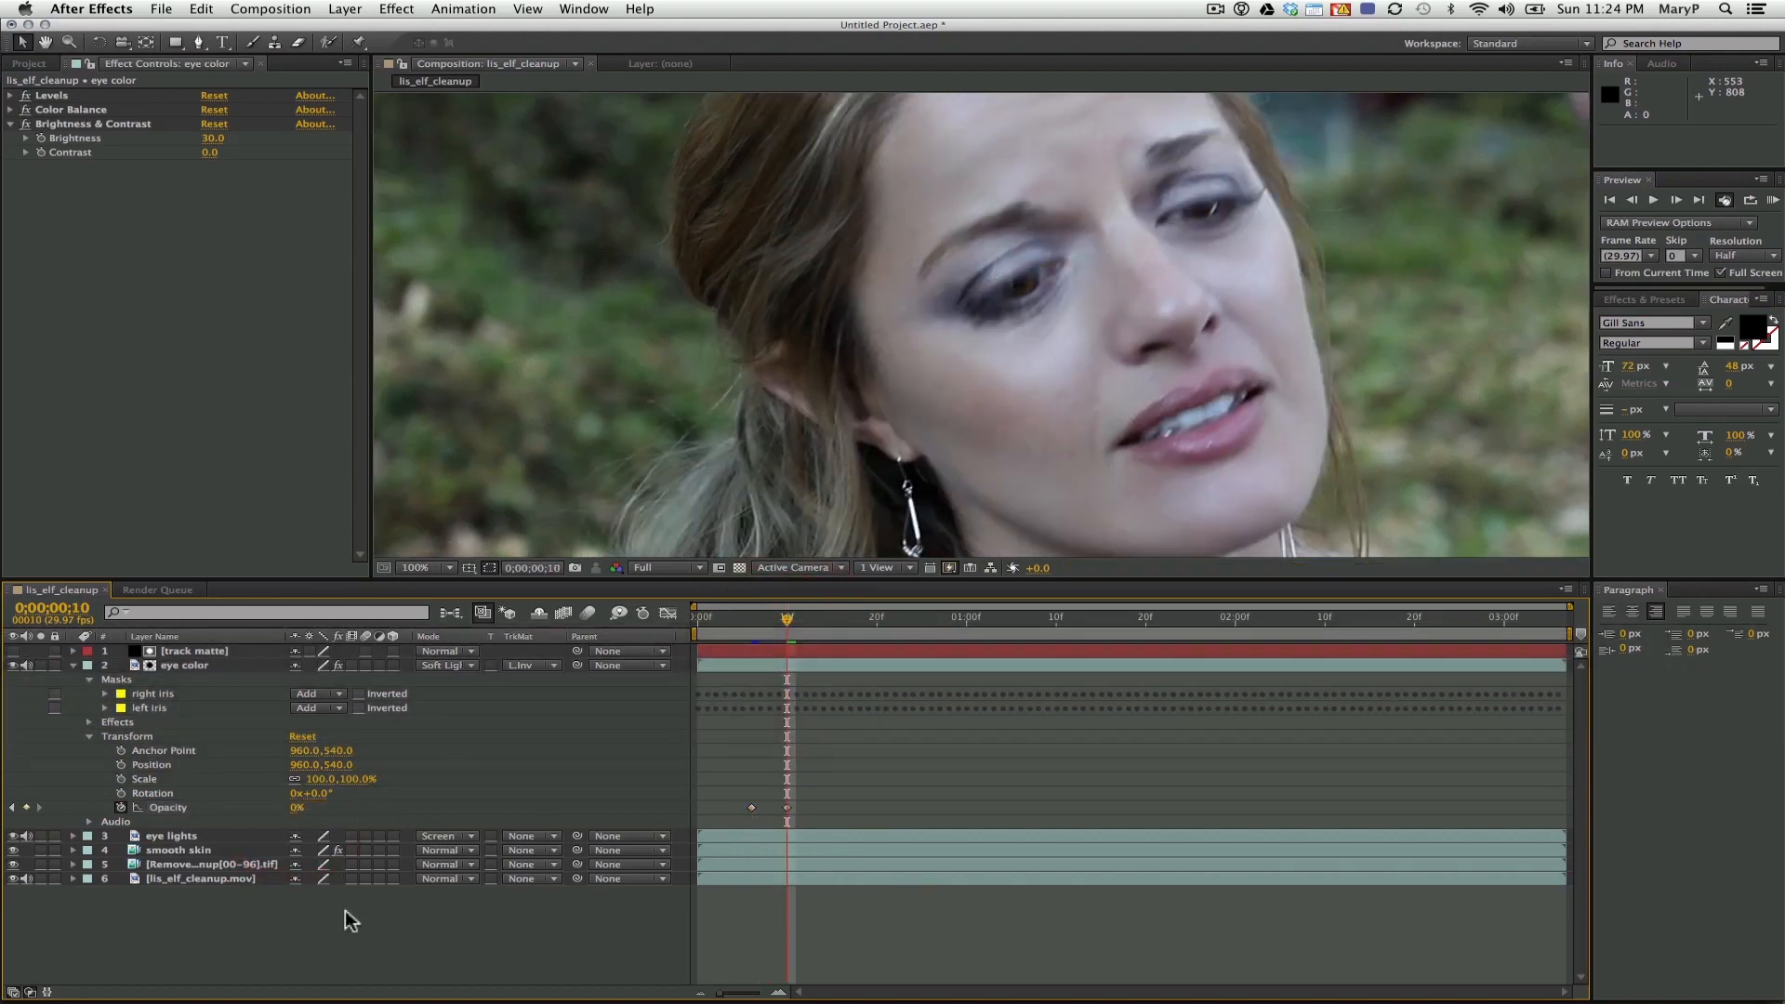
Keyframe the eye color layer's opacity from 0% at frame 23 to 100% at frame 25
left_click_drag(864, 638, 912, 632)
left_click(899, 632)
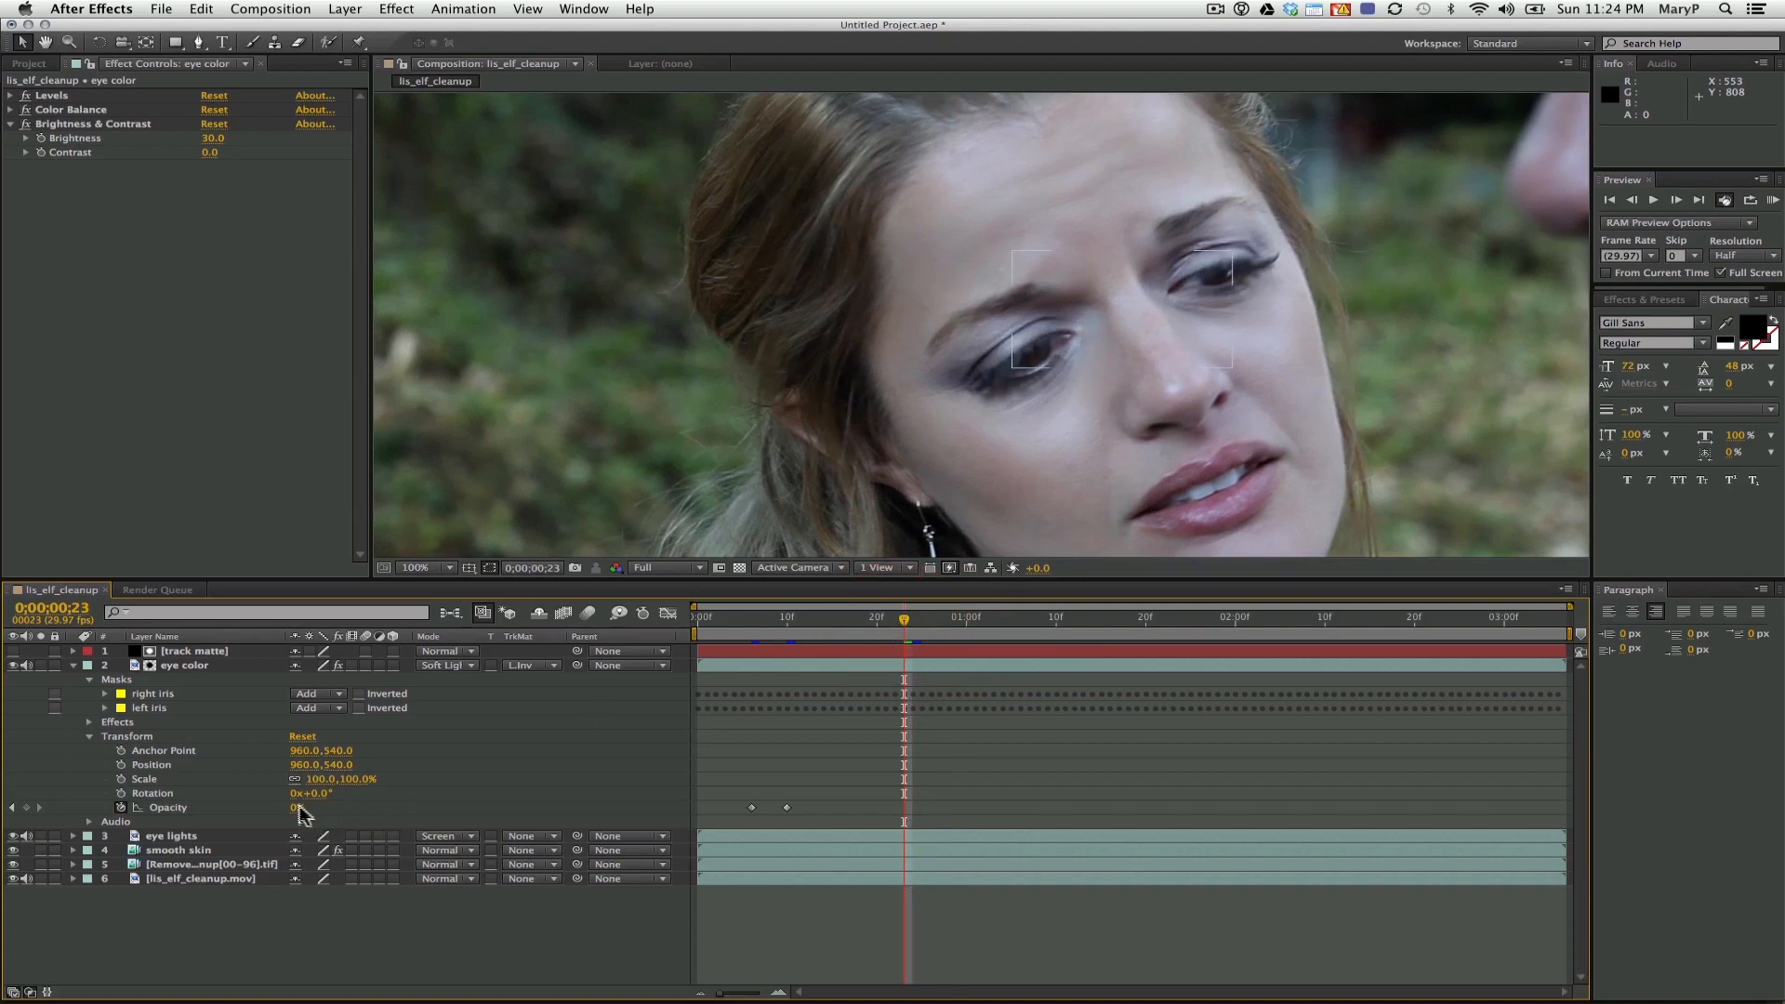
left_click(339, 814)
key("Page_Down")
key("Page_Down")
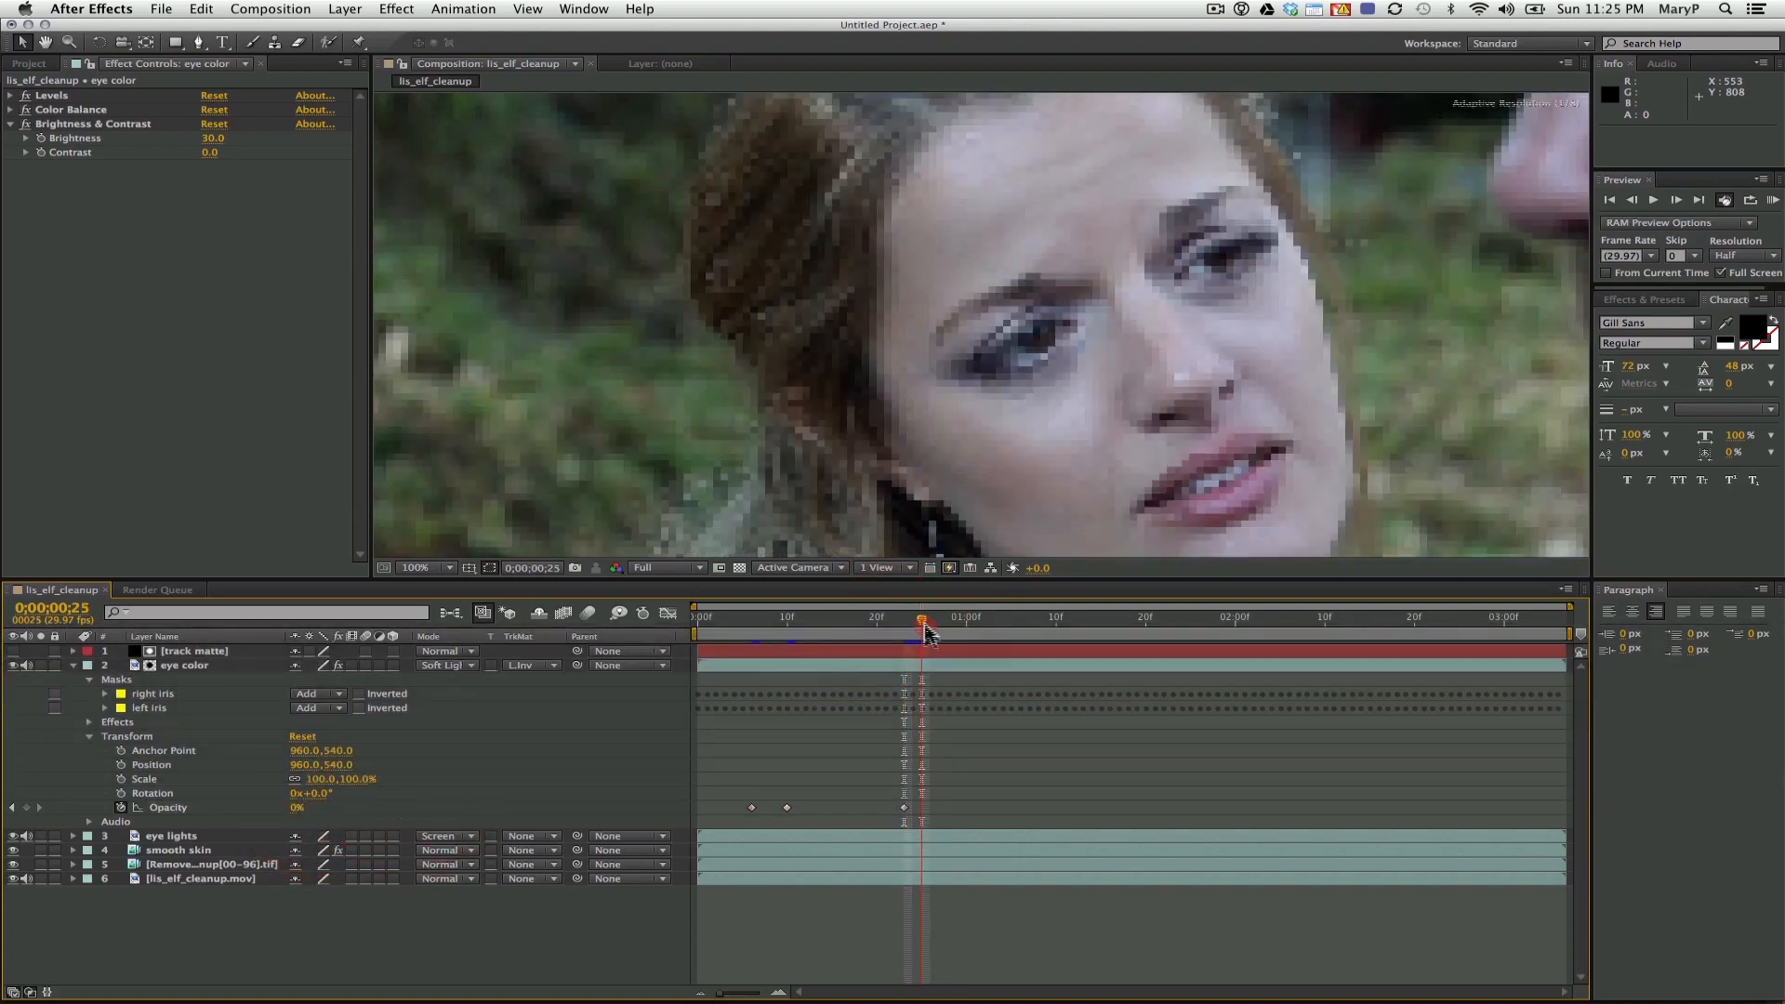
left_click(296, 808)
type("100")
key("Return")
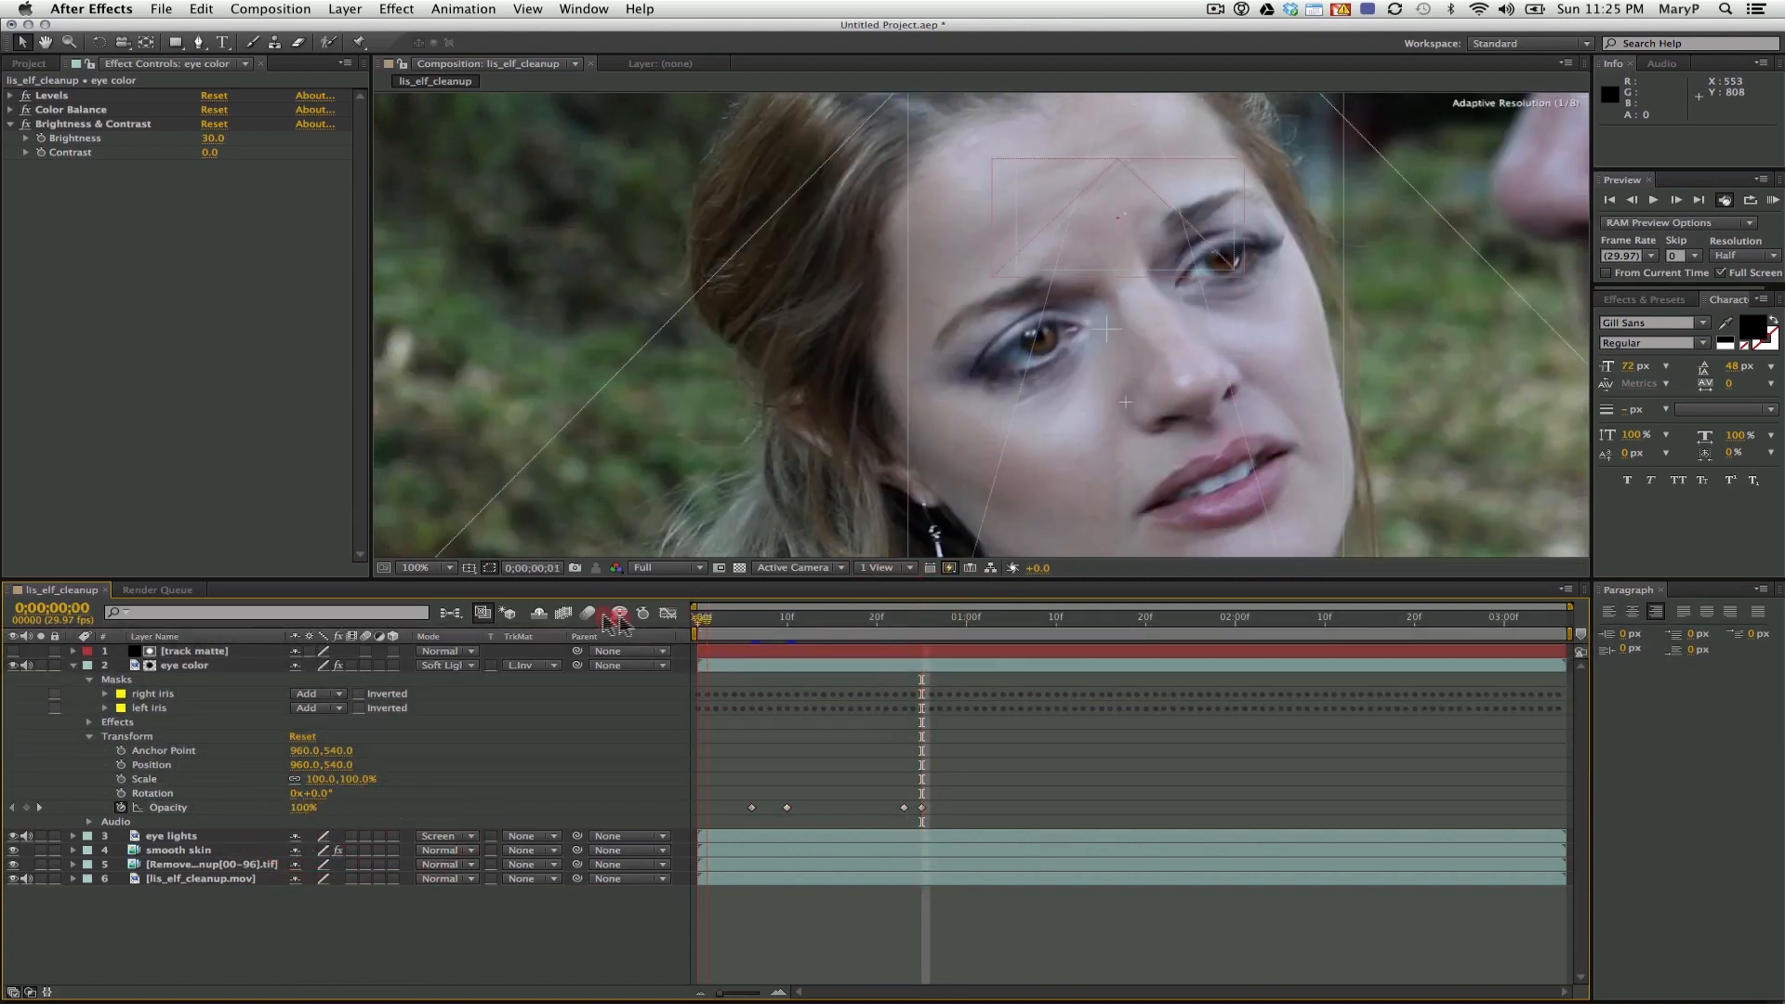
Reduce the eye color layer's opacity keyframe at frame 6 to 75%
key("Home")
left_click(69, 43)
left_click(848, 355, "alt")
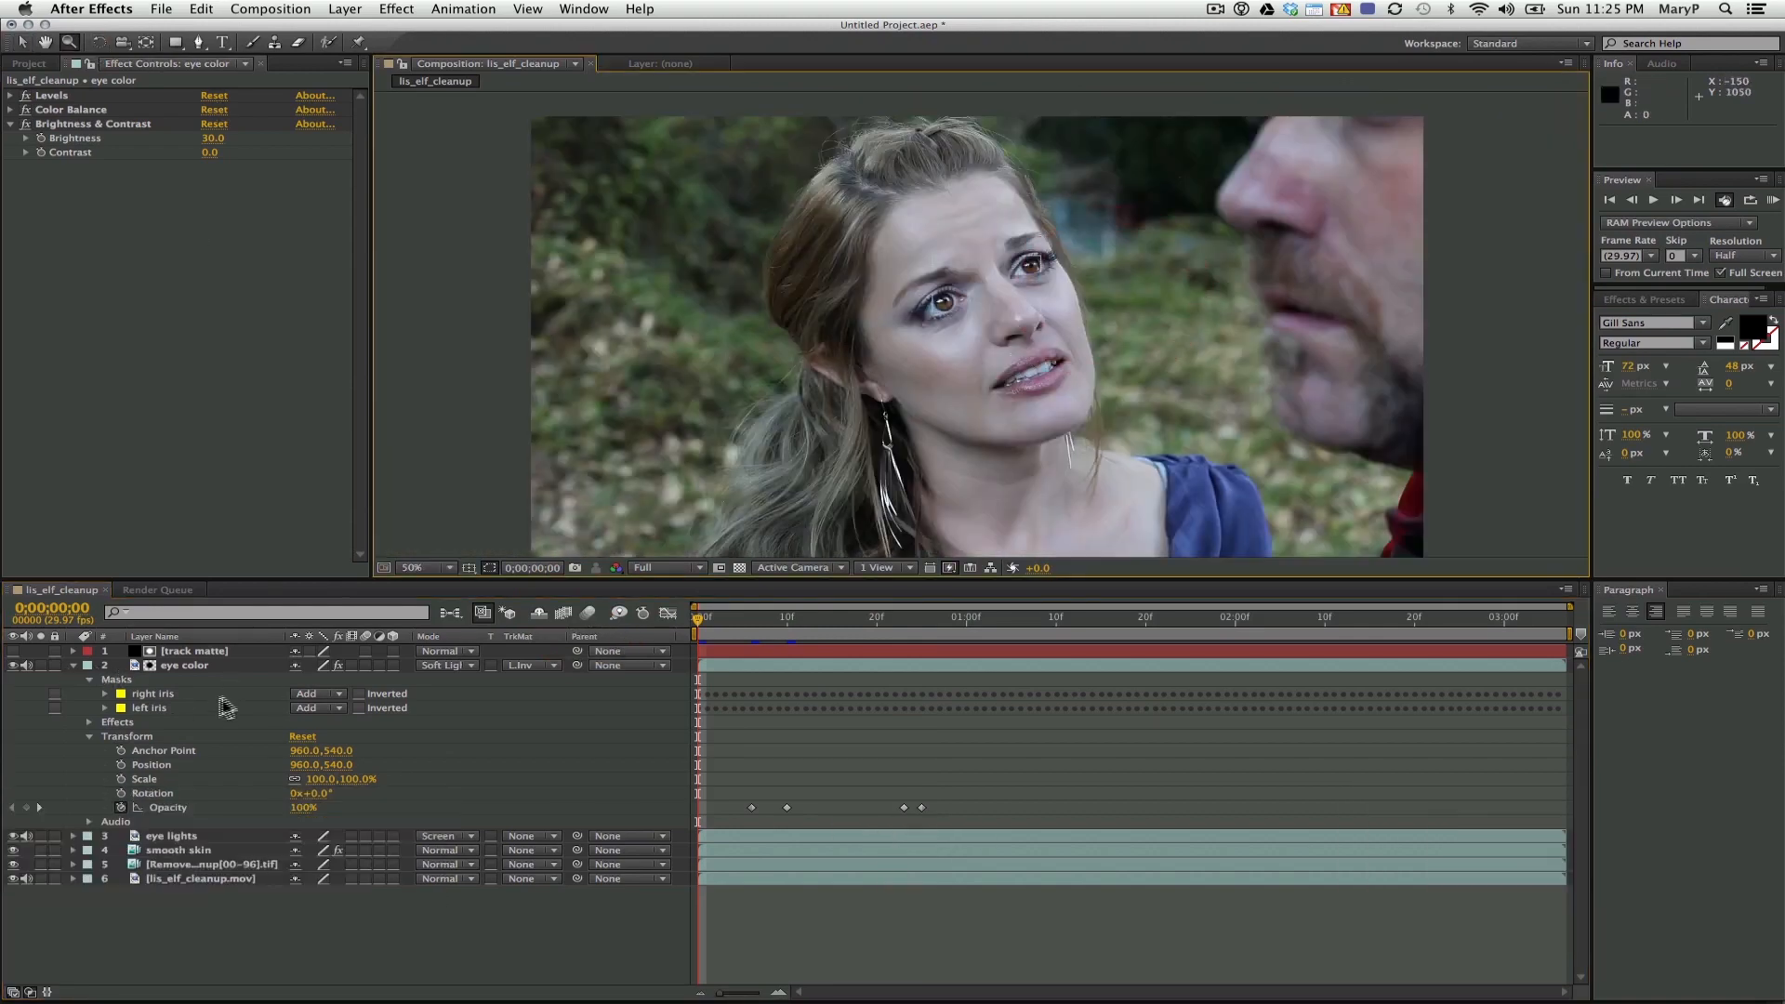
left_click(753, 619)
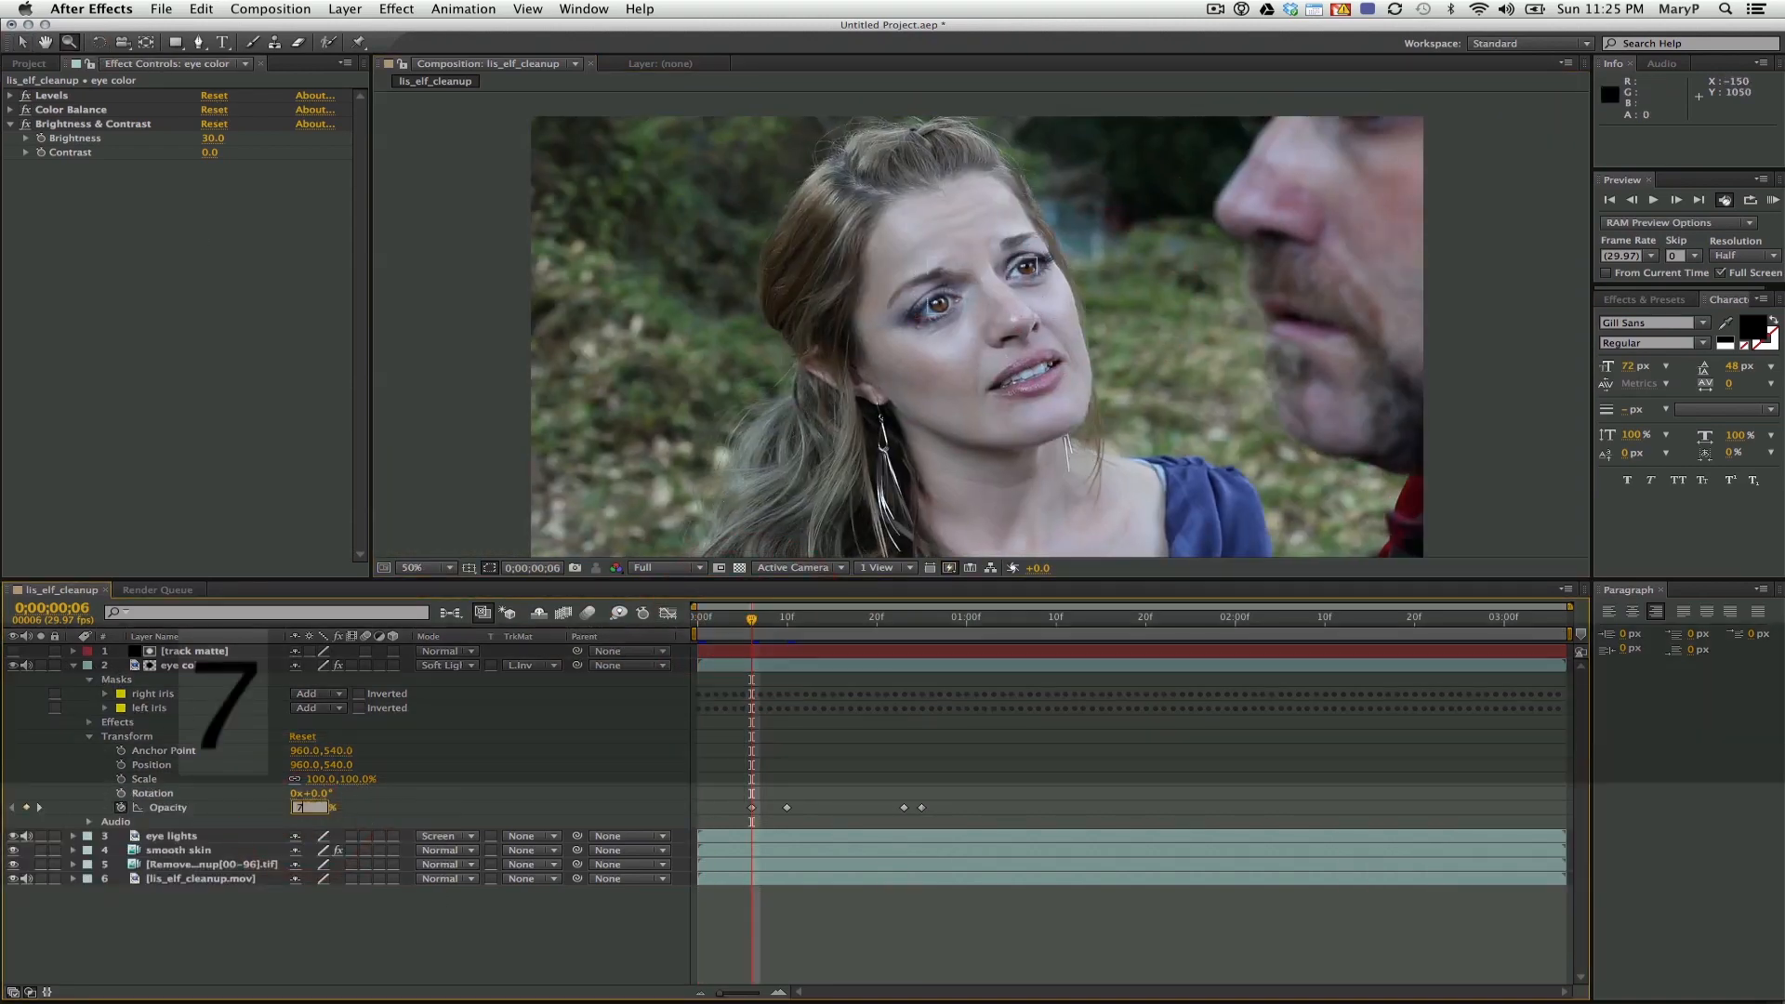
left_click_drag(760, 621, 925, 641)
left_click(299, 809)
type("75")
key("Return")
Return to the first frame and fit the whole composition in the viewer to examine the result
left_click_drag(751, 618, 634, 623)
left_click(877, 390, "alt")
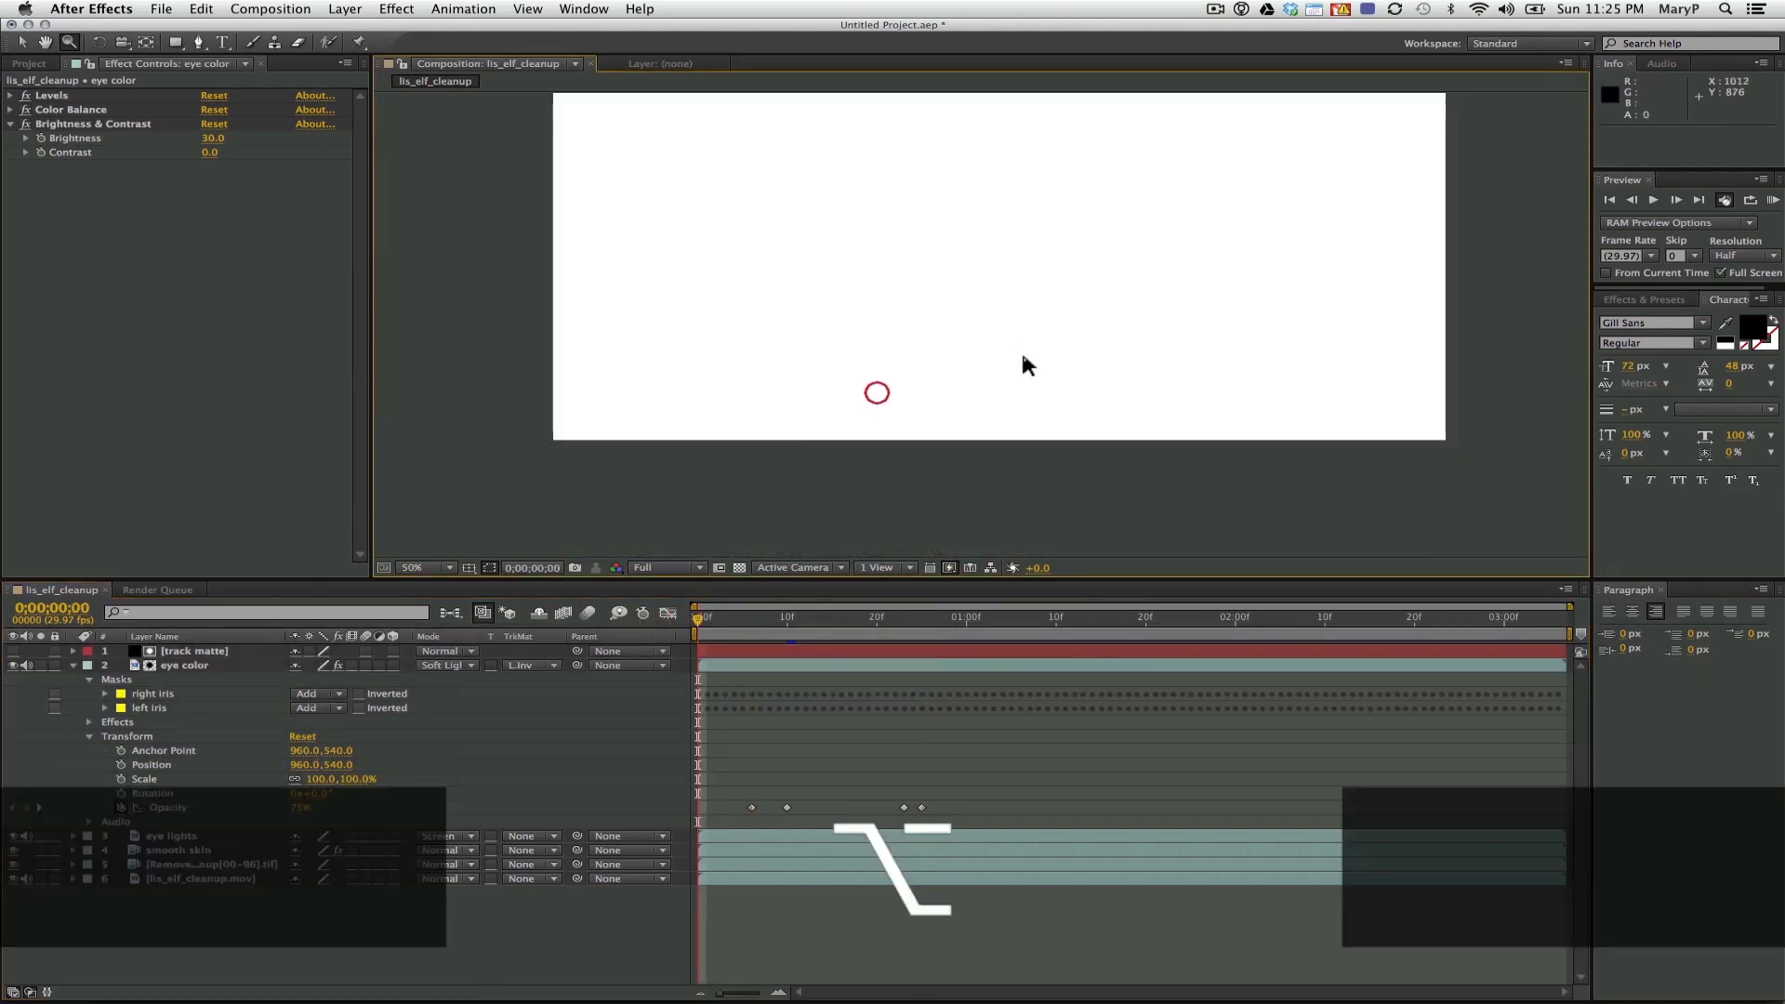
left_click(976, 432)
scroll(1116, 437, "up", 1)
left_click(664, 568)
left_click(437, 568)
left_click(437, 568)
left_click(442, 583)
Save the project as elffacecleanup_01.aep in the Elf Face Cleanup folder on the Desktop
key("super+s")
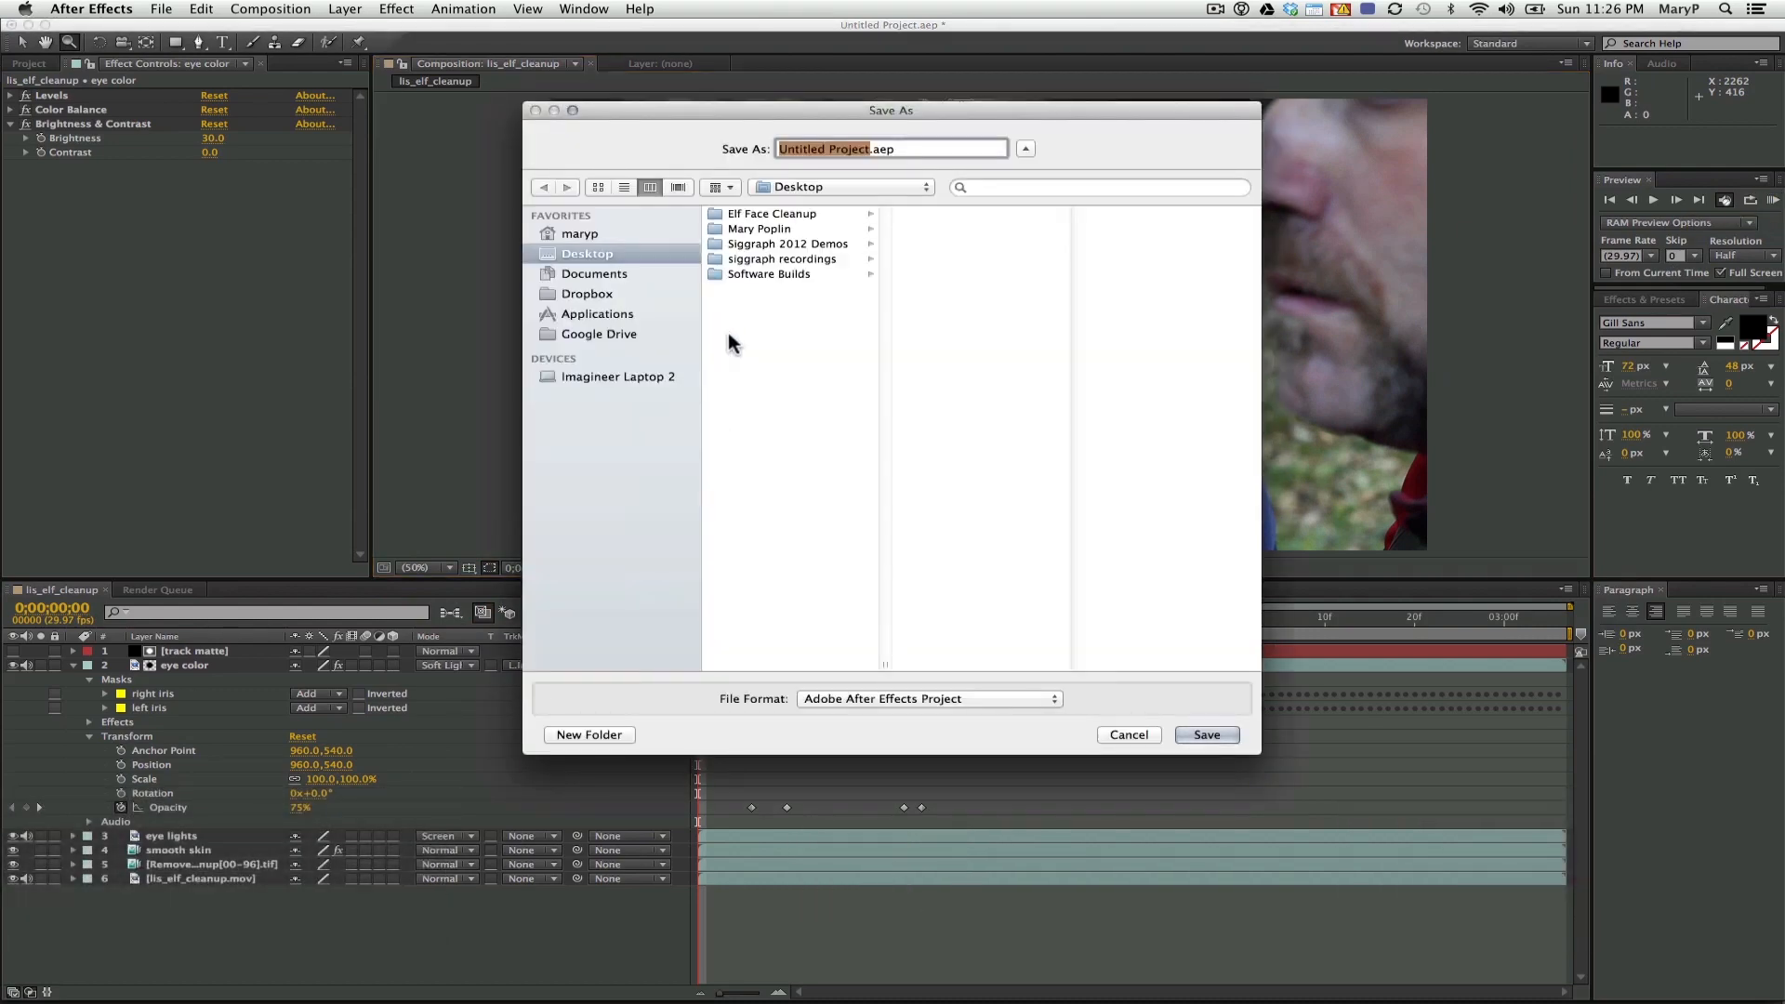
left_click(783, 212)
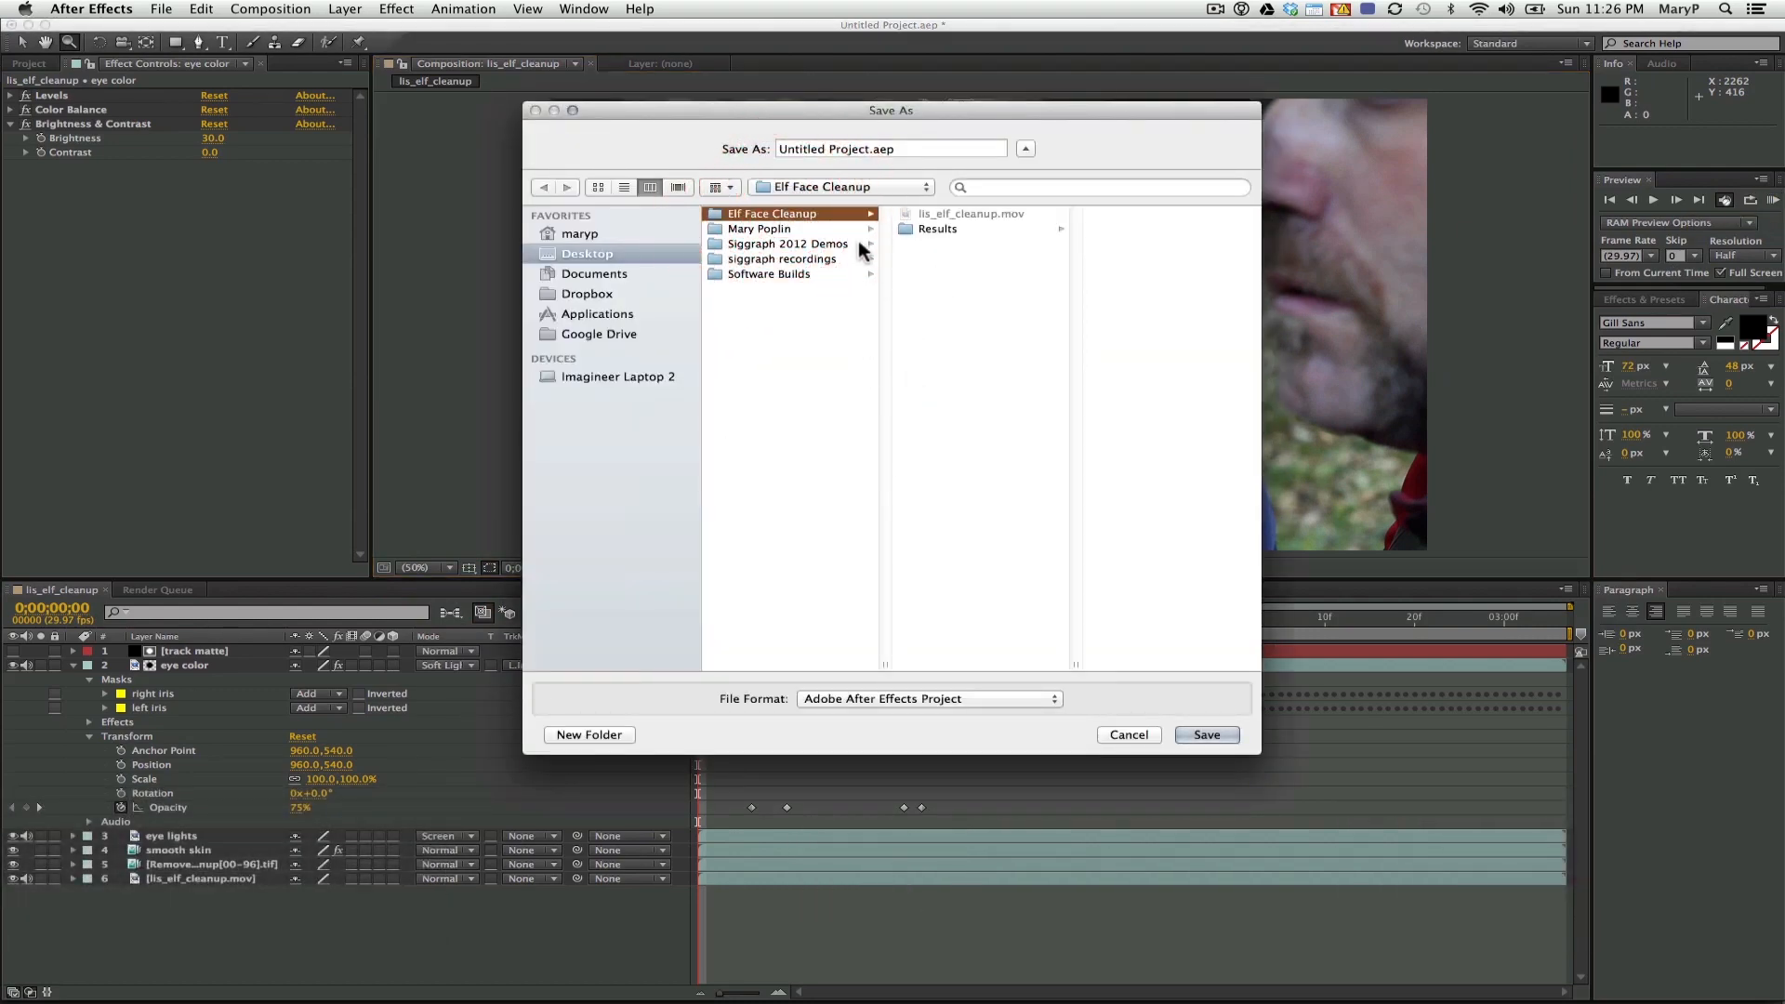
double_click(835, 149)
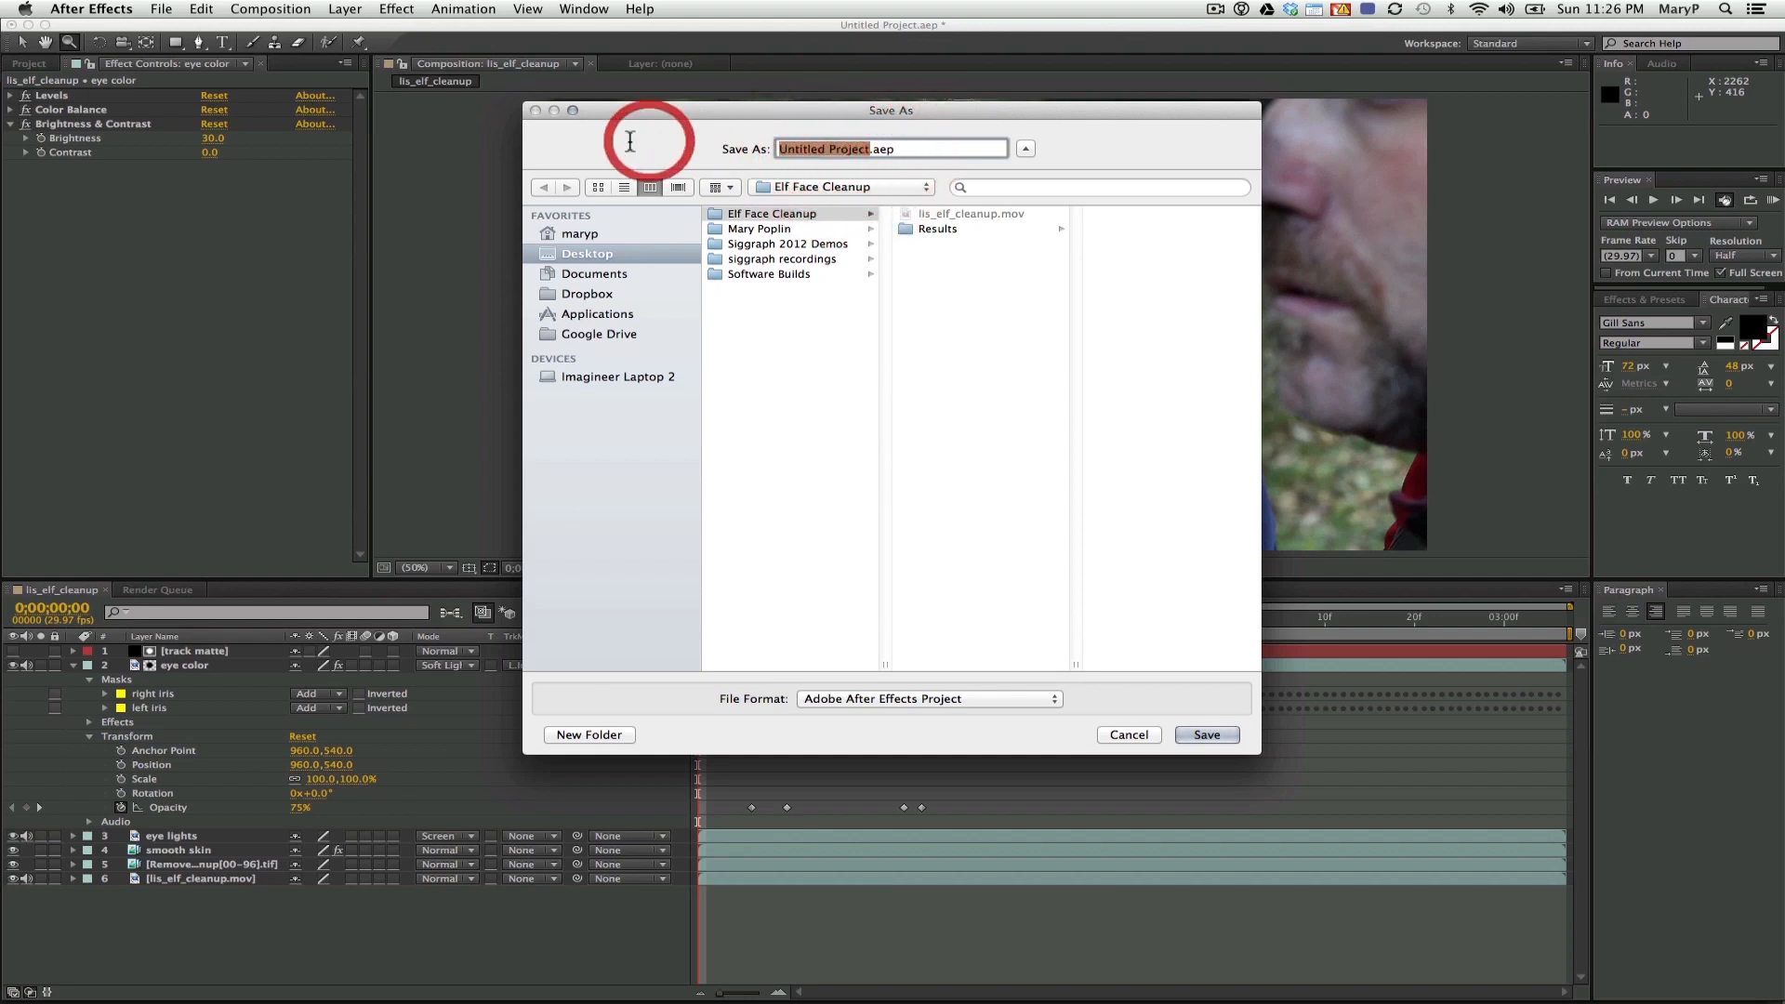
type("elfface")
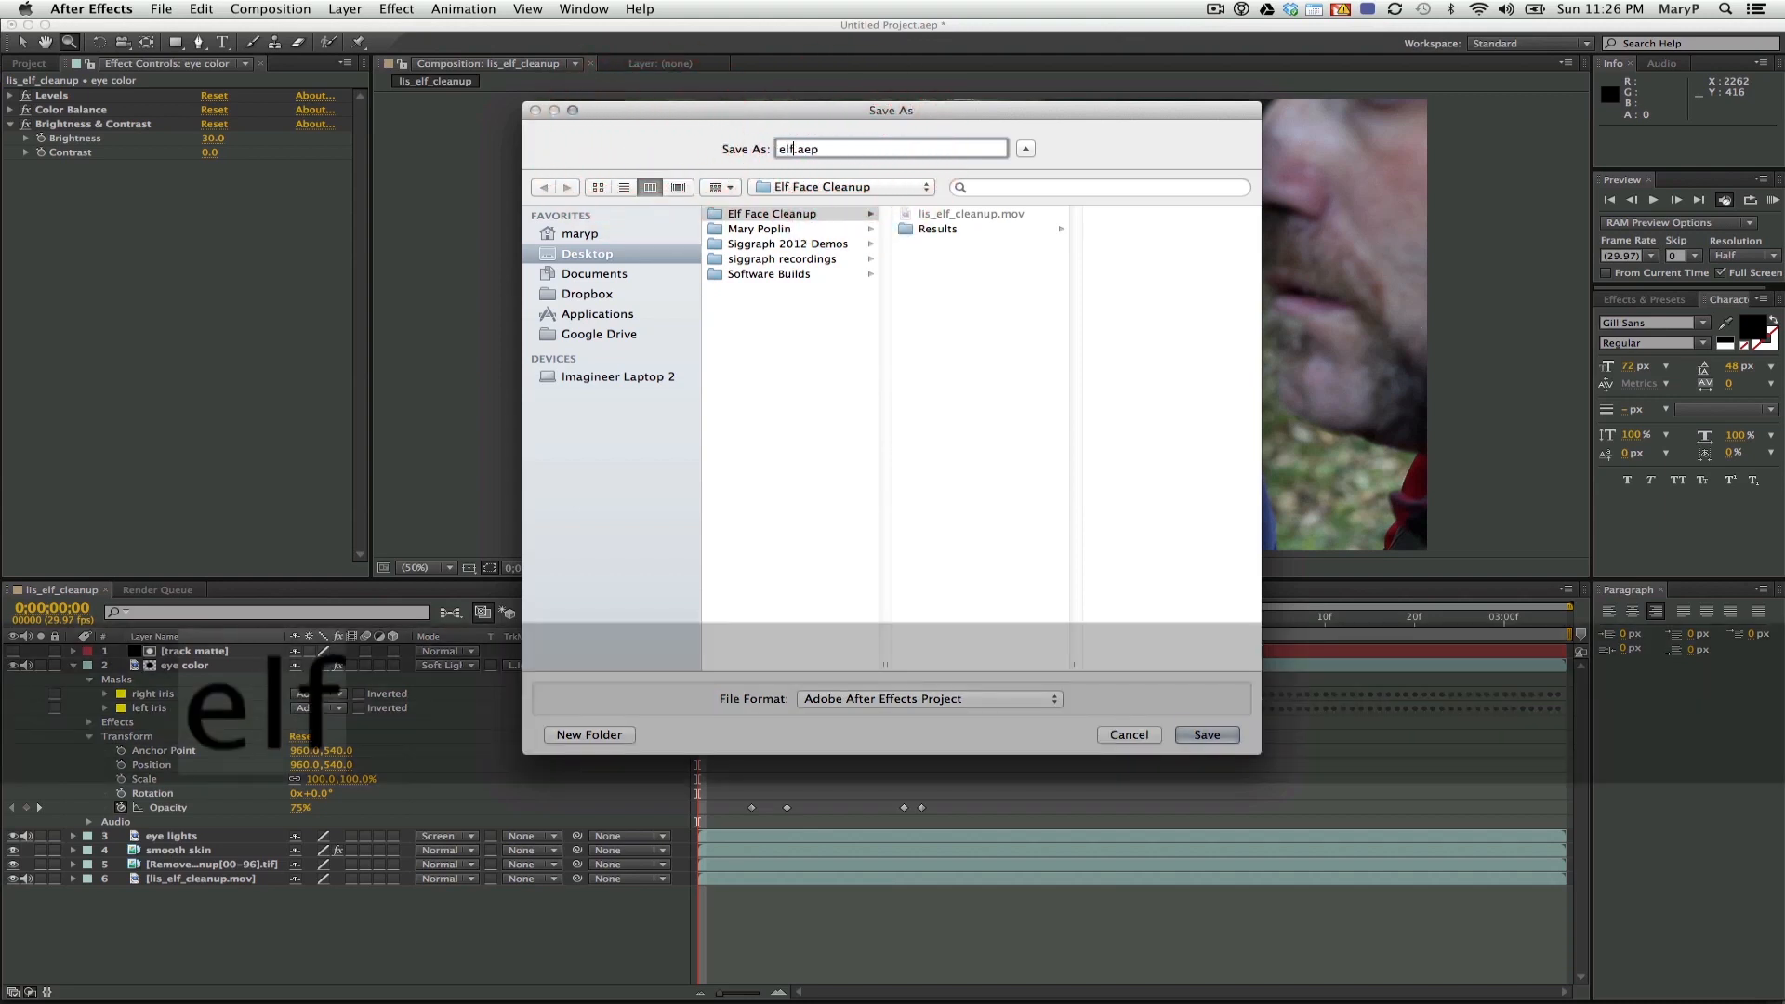
type("cleanup")
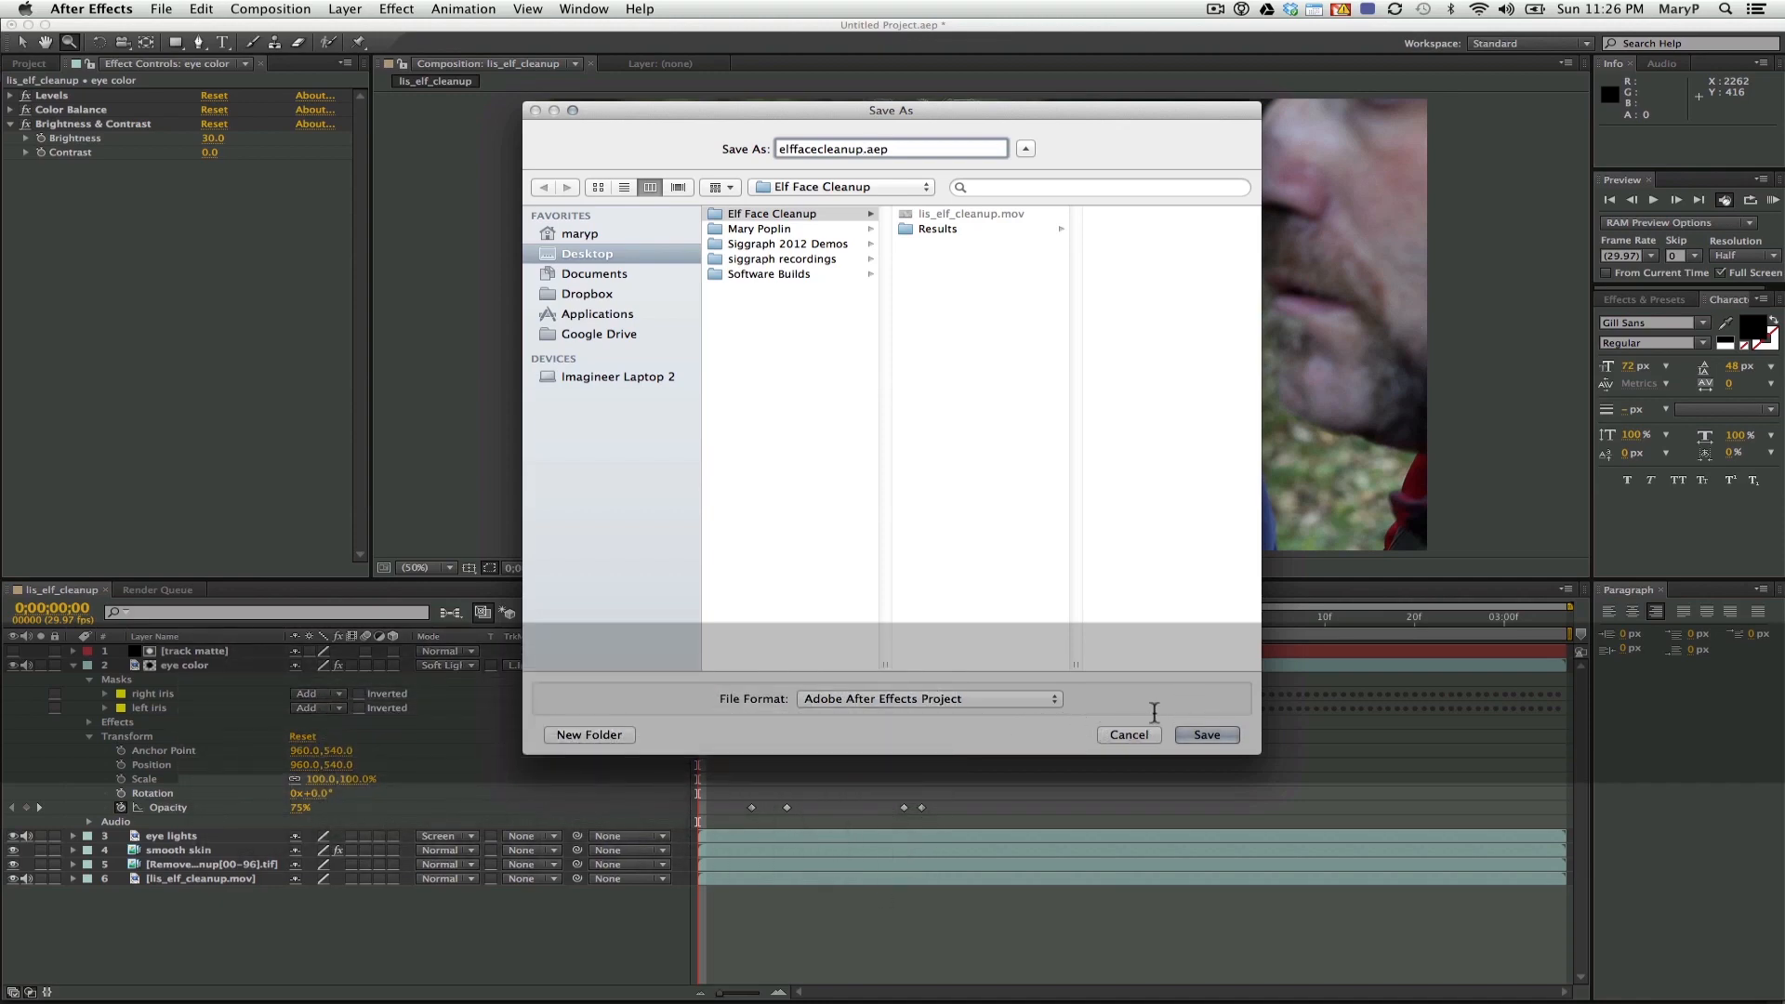
type("_01")
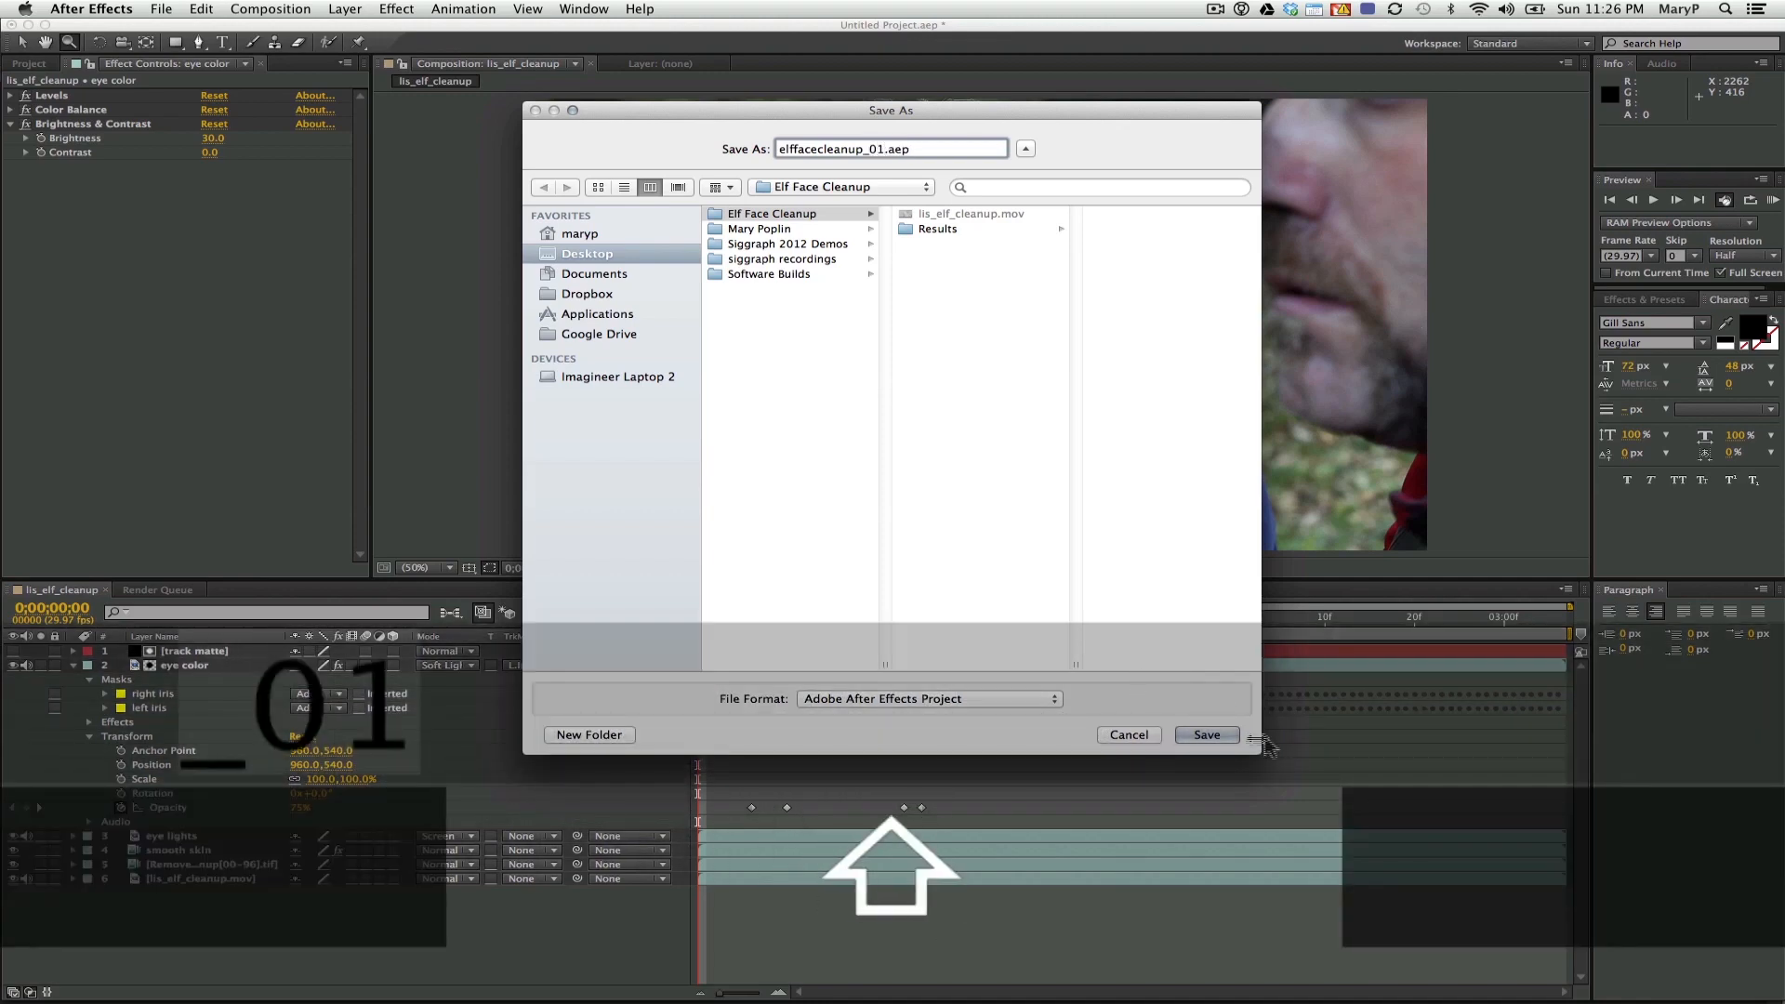
left_click(1209, 736)
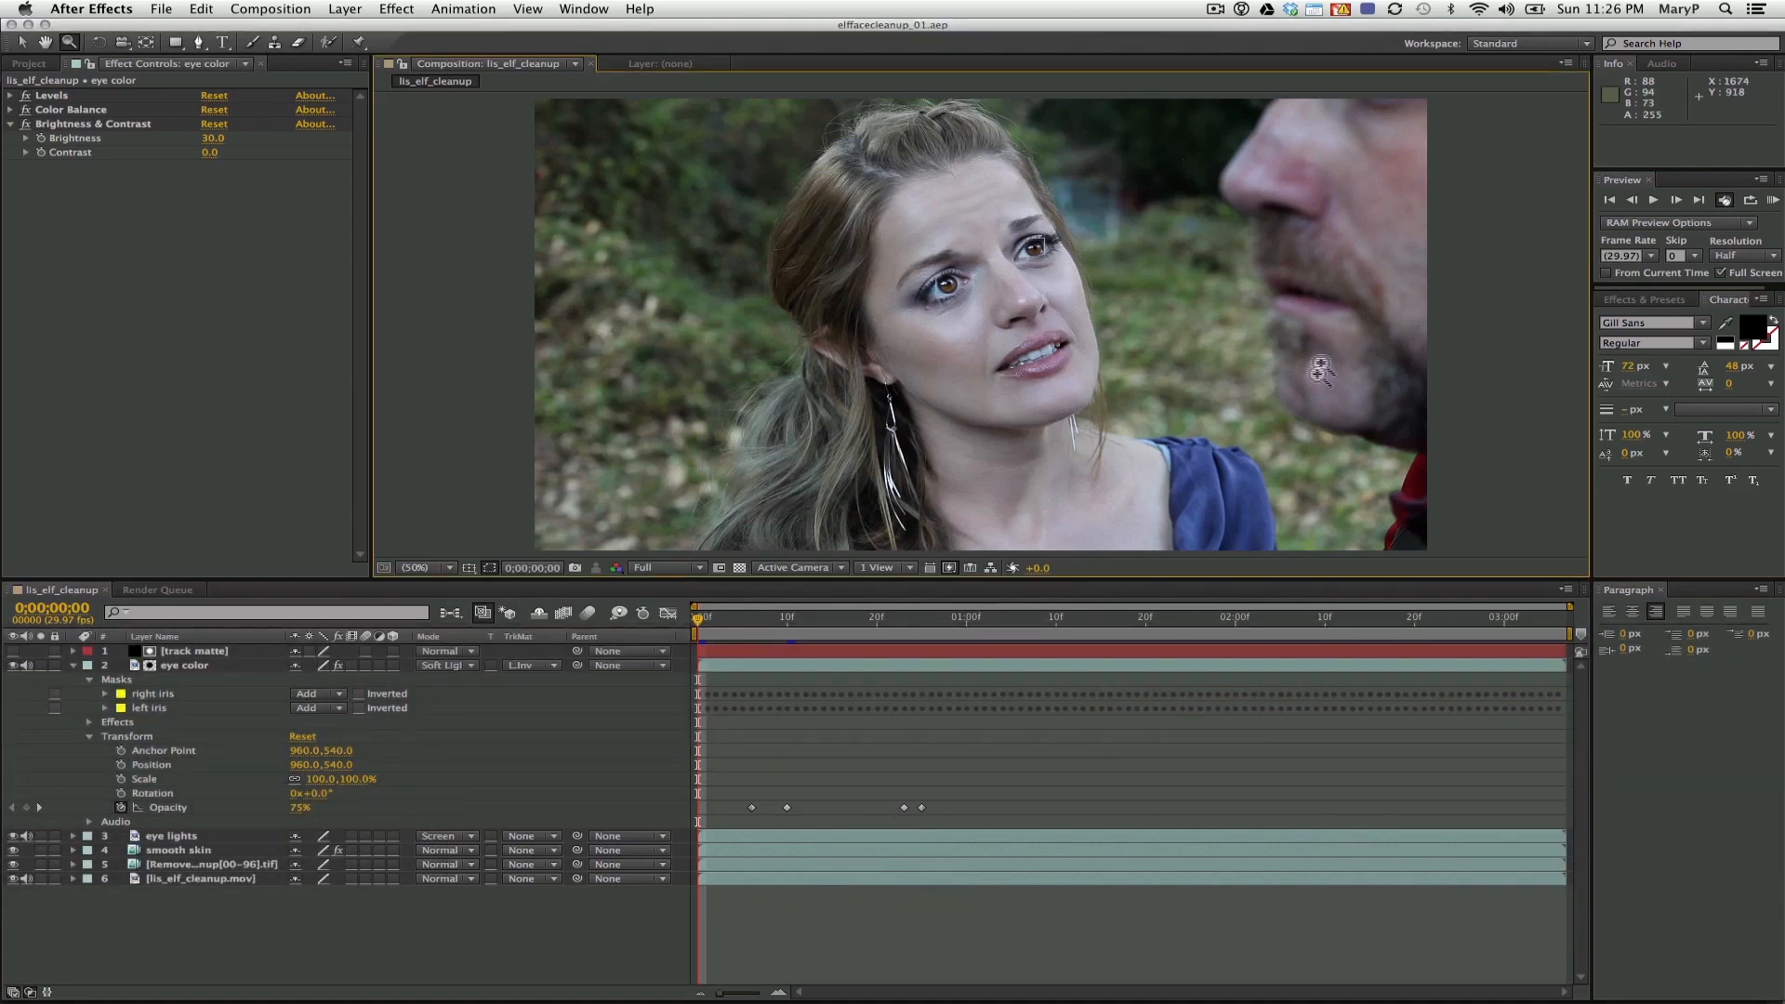
Add an adjustment layer above all layers and apply Neat Video's Reduce Noise effect to it
left_click(345, 8)
mouse_move(372, 28)
left_click(641, 110)
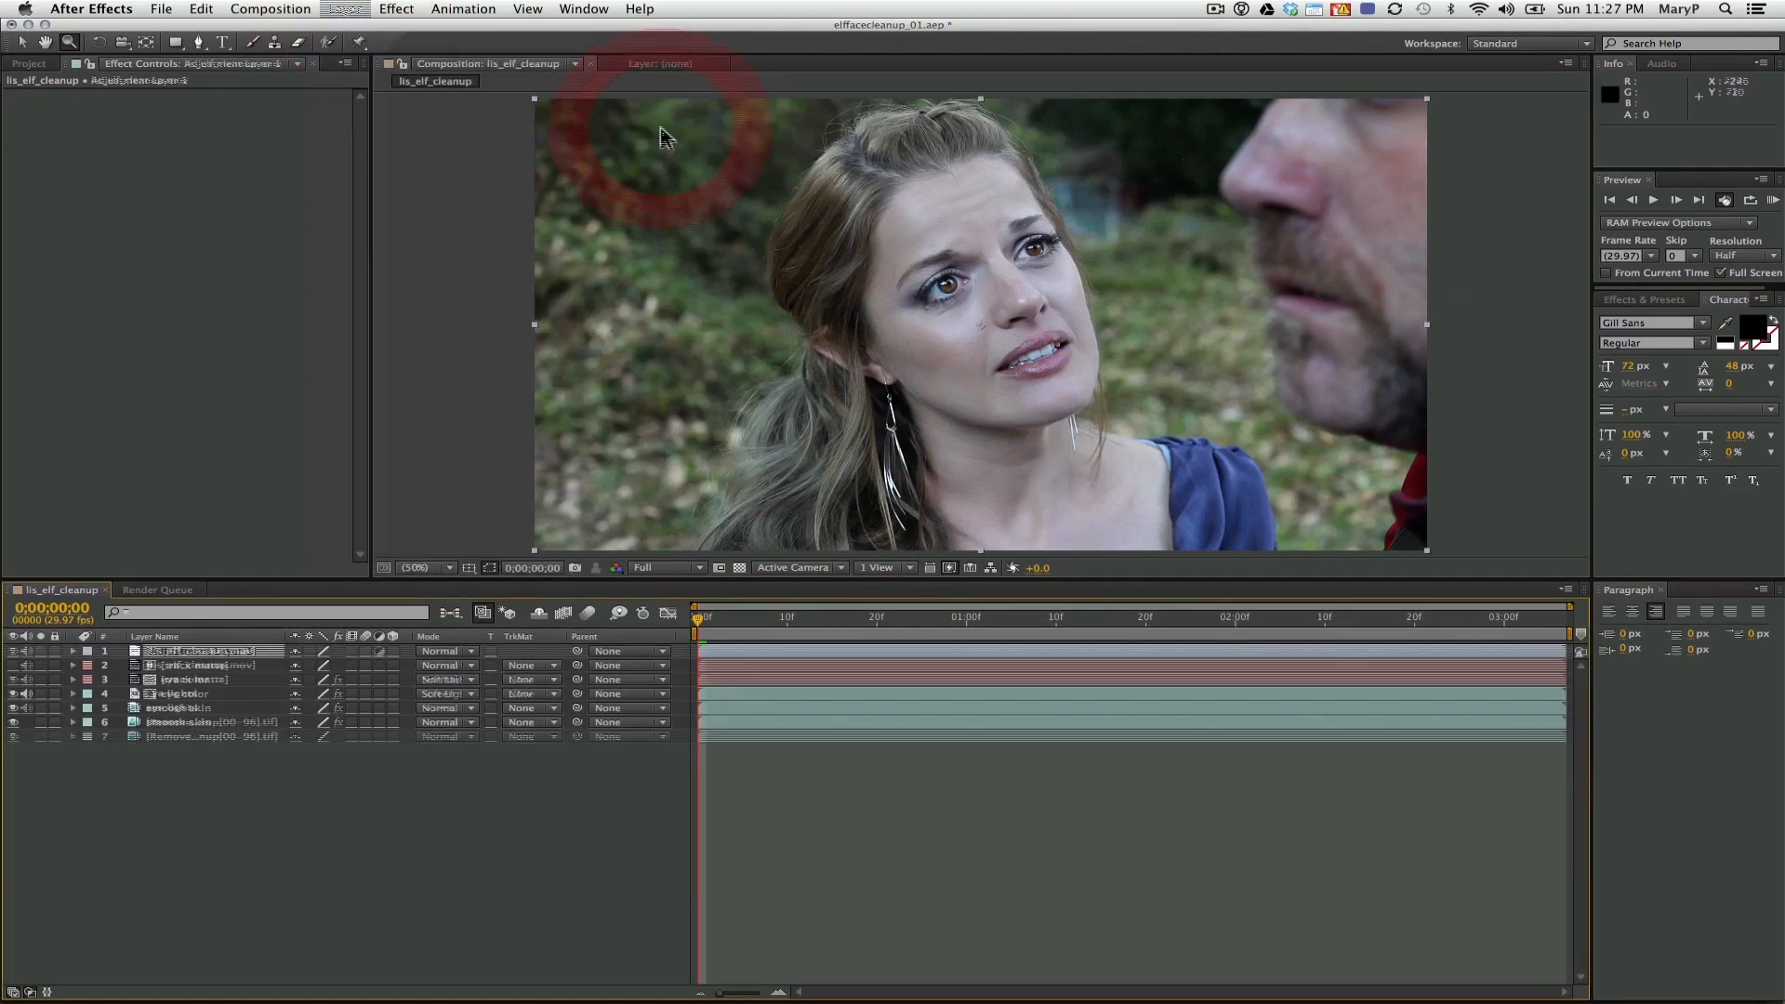
left_click(397, 9)
mouse_move(507, 361)
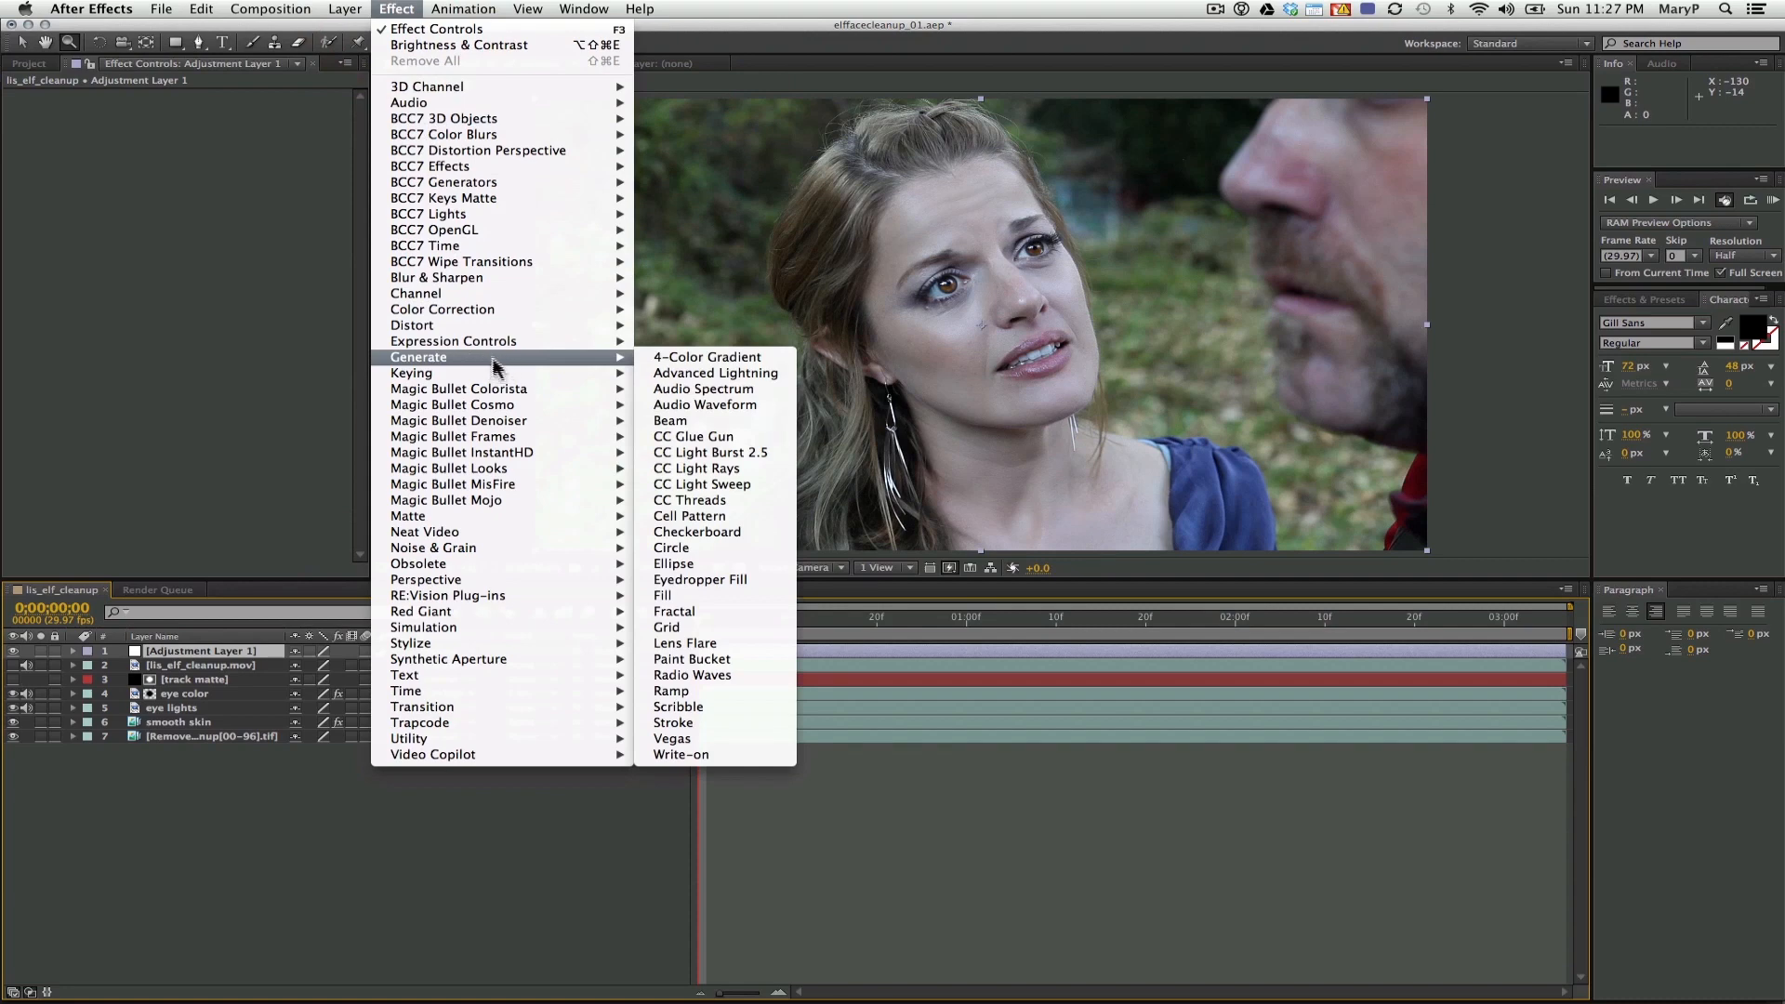
mouse_move(459, 539)
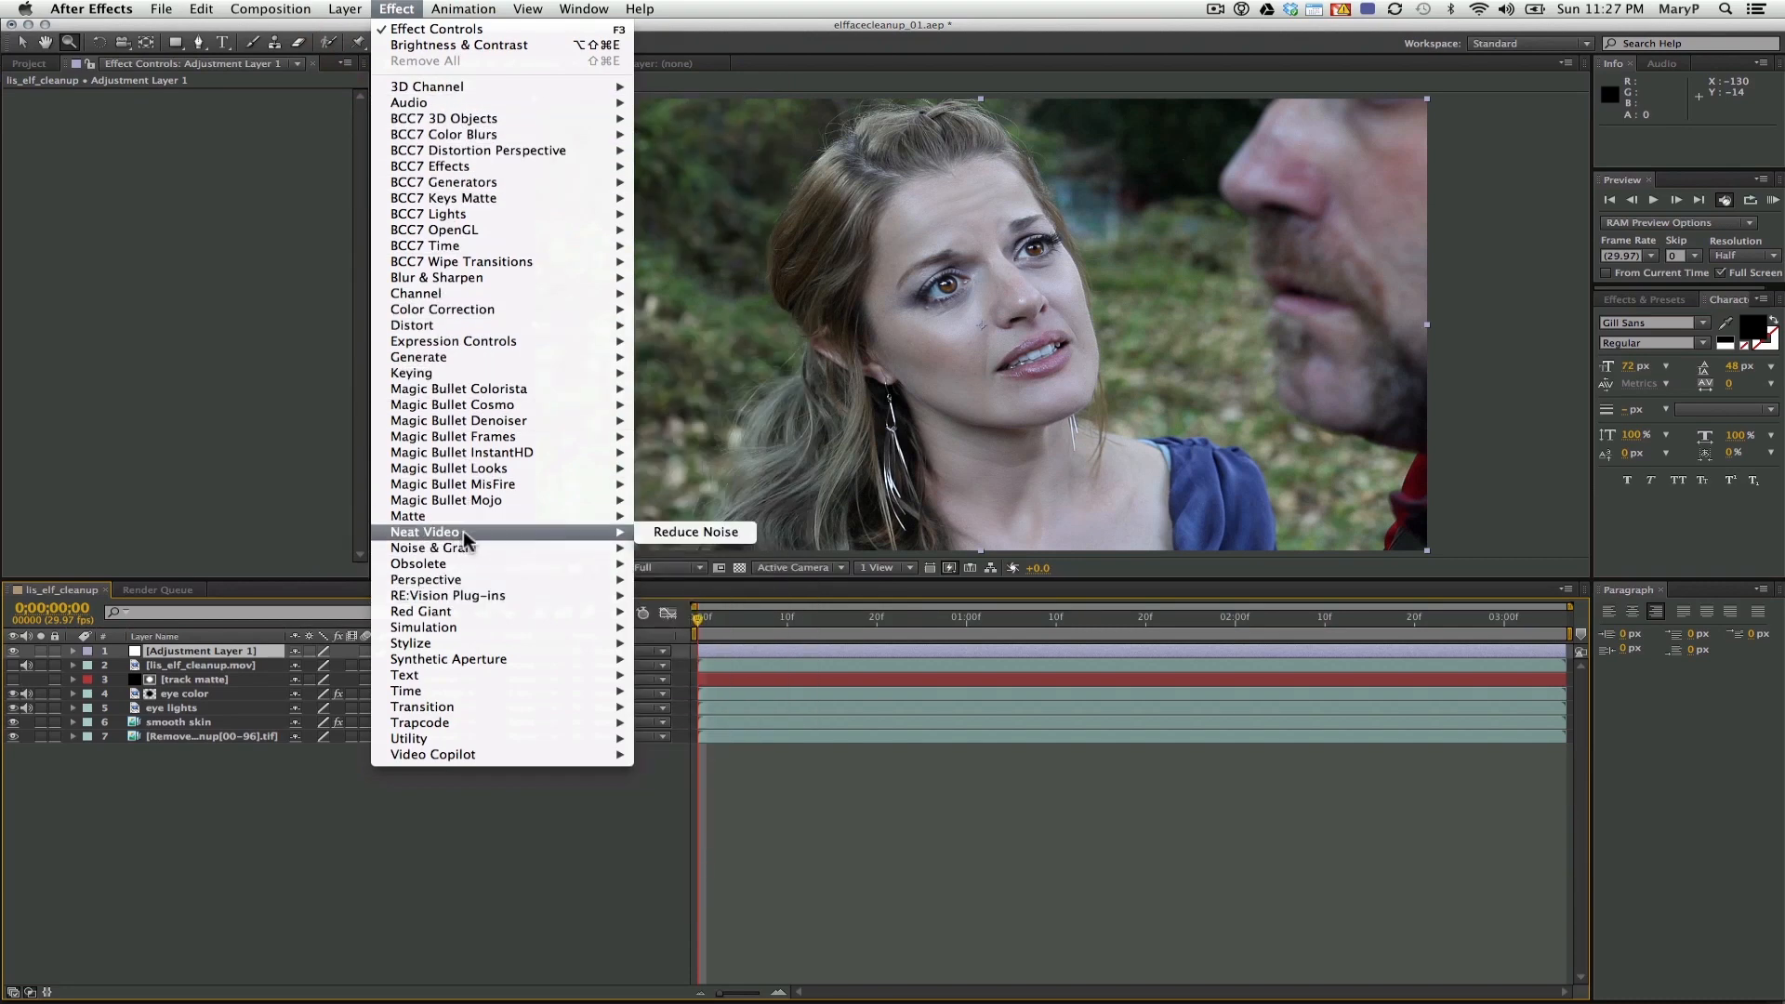
left_click(666, 534)
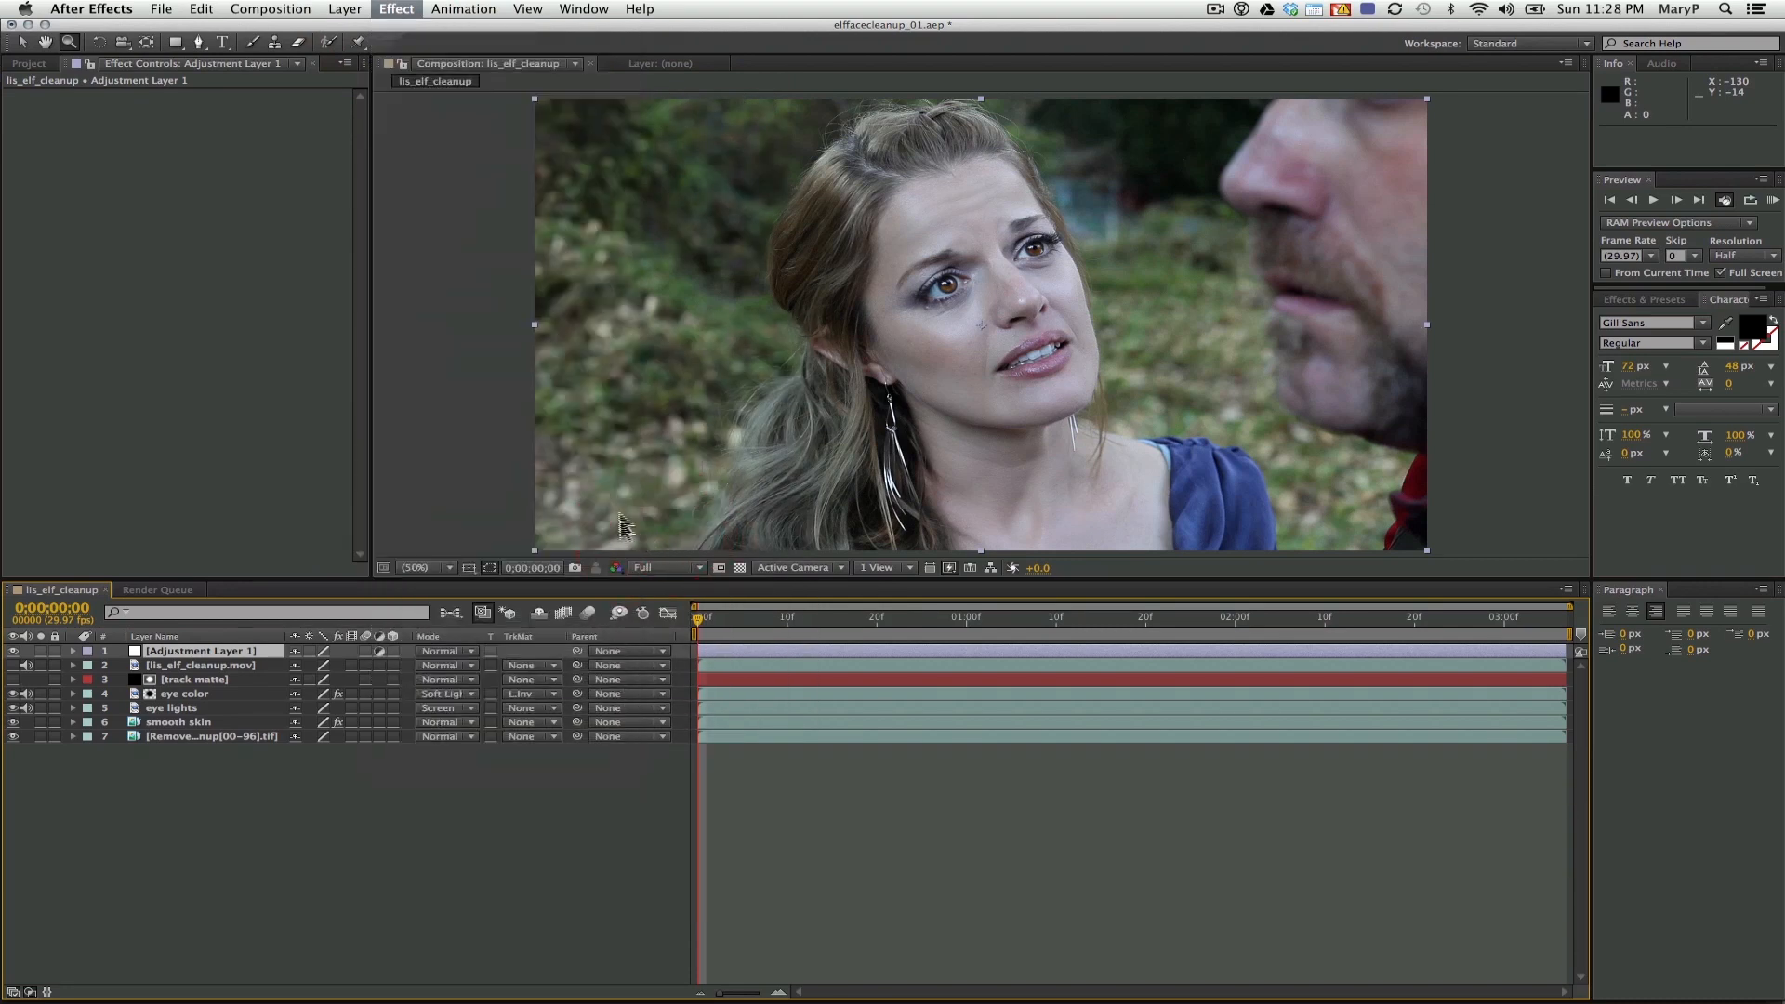
double_click(81, 97)
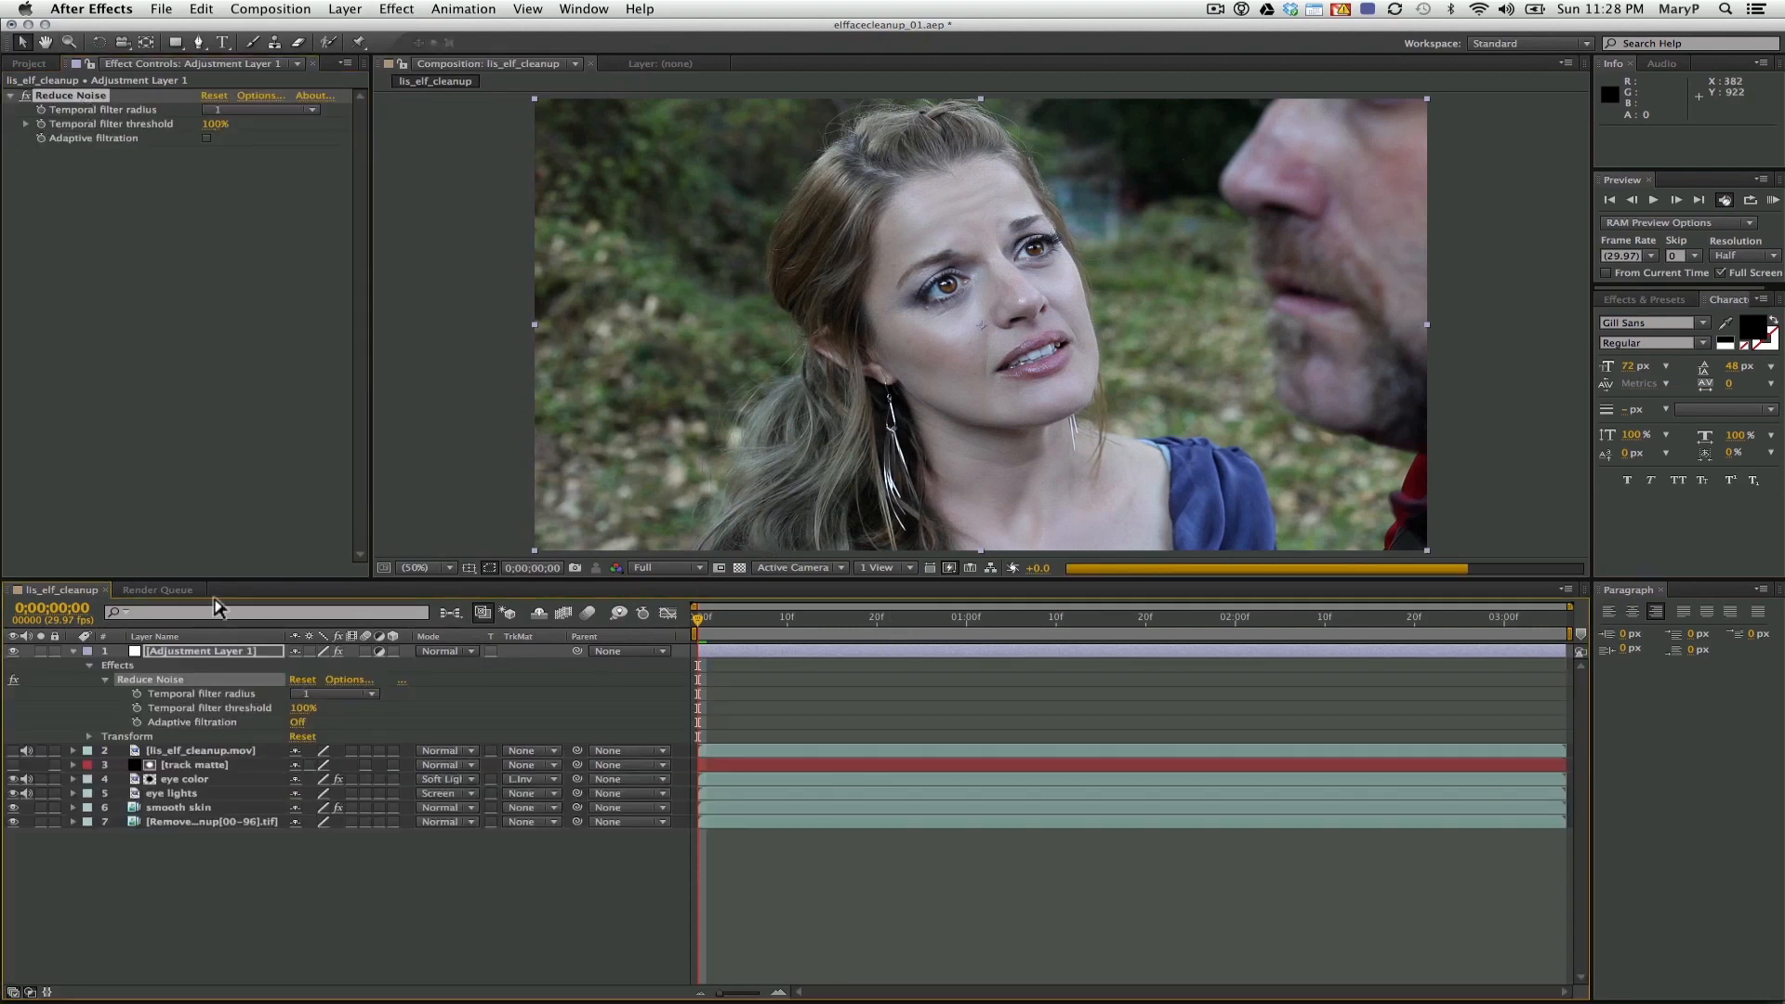
Build an automatic noise profile from a dark background area of about 106 × 66 px, apply it, and examine the noise reduction up close
left_click(254, 95)
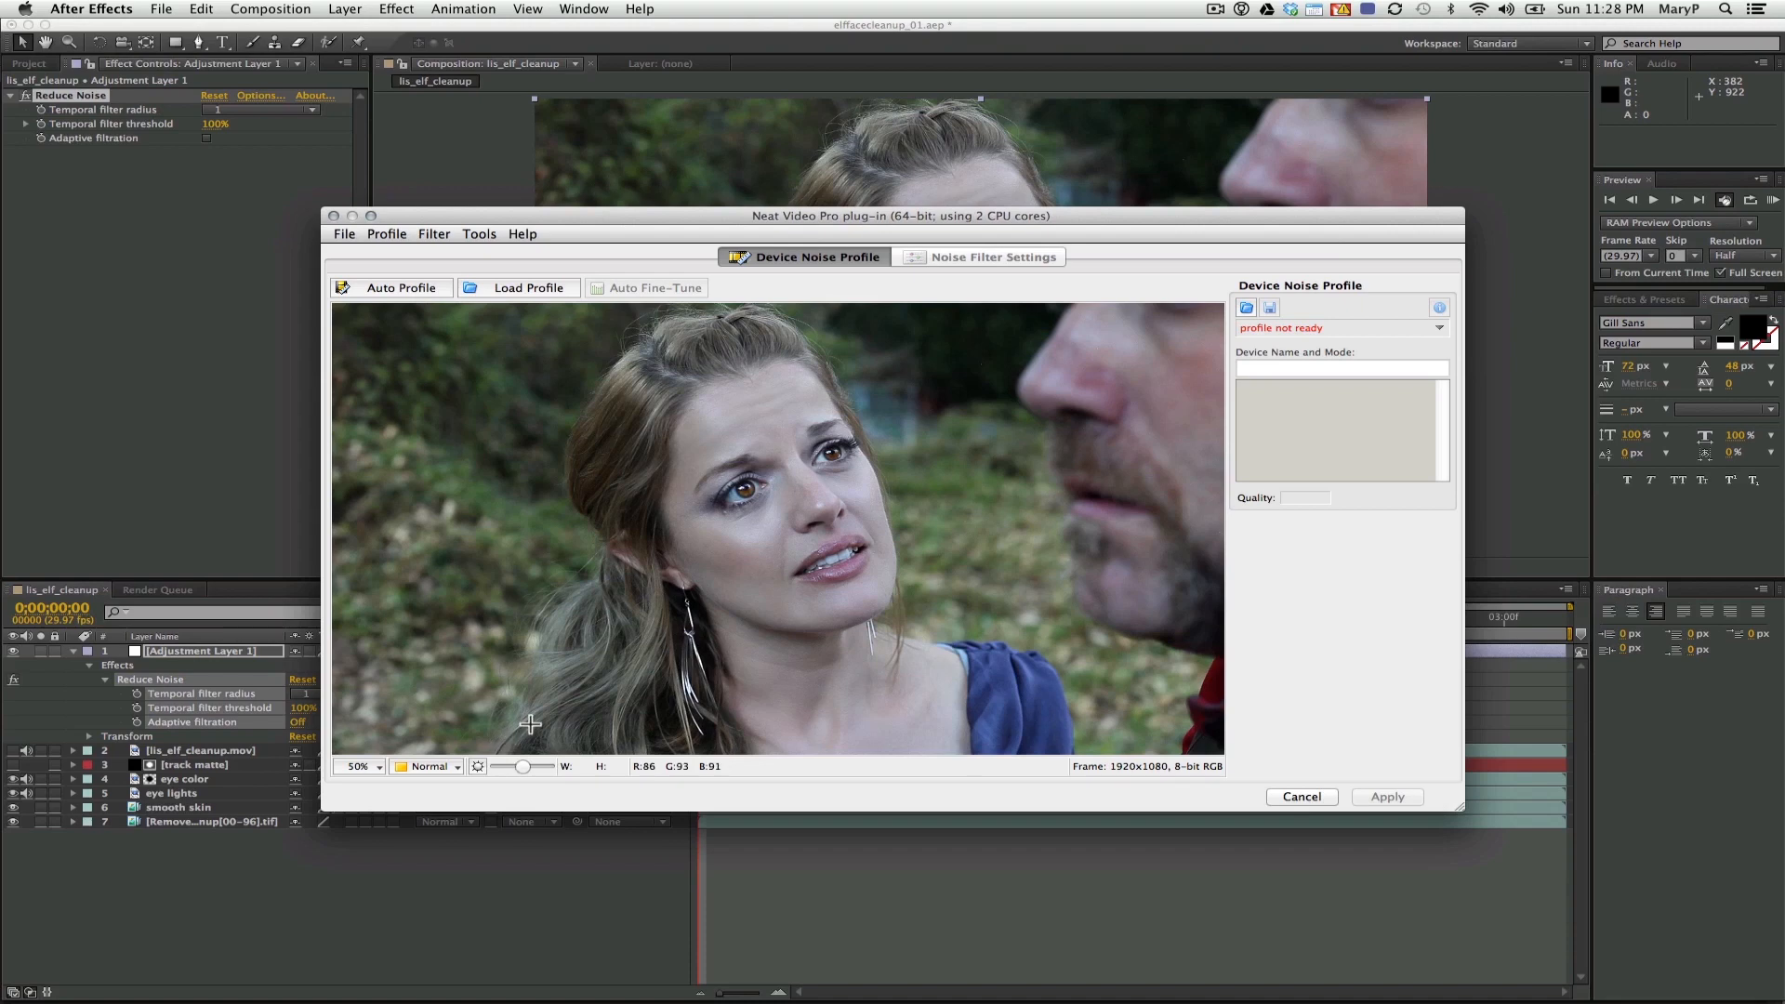
left_click_drag(986, 398, 990, 400)
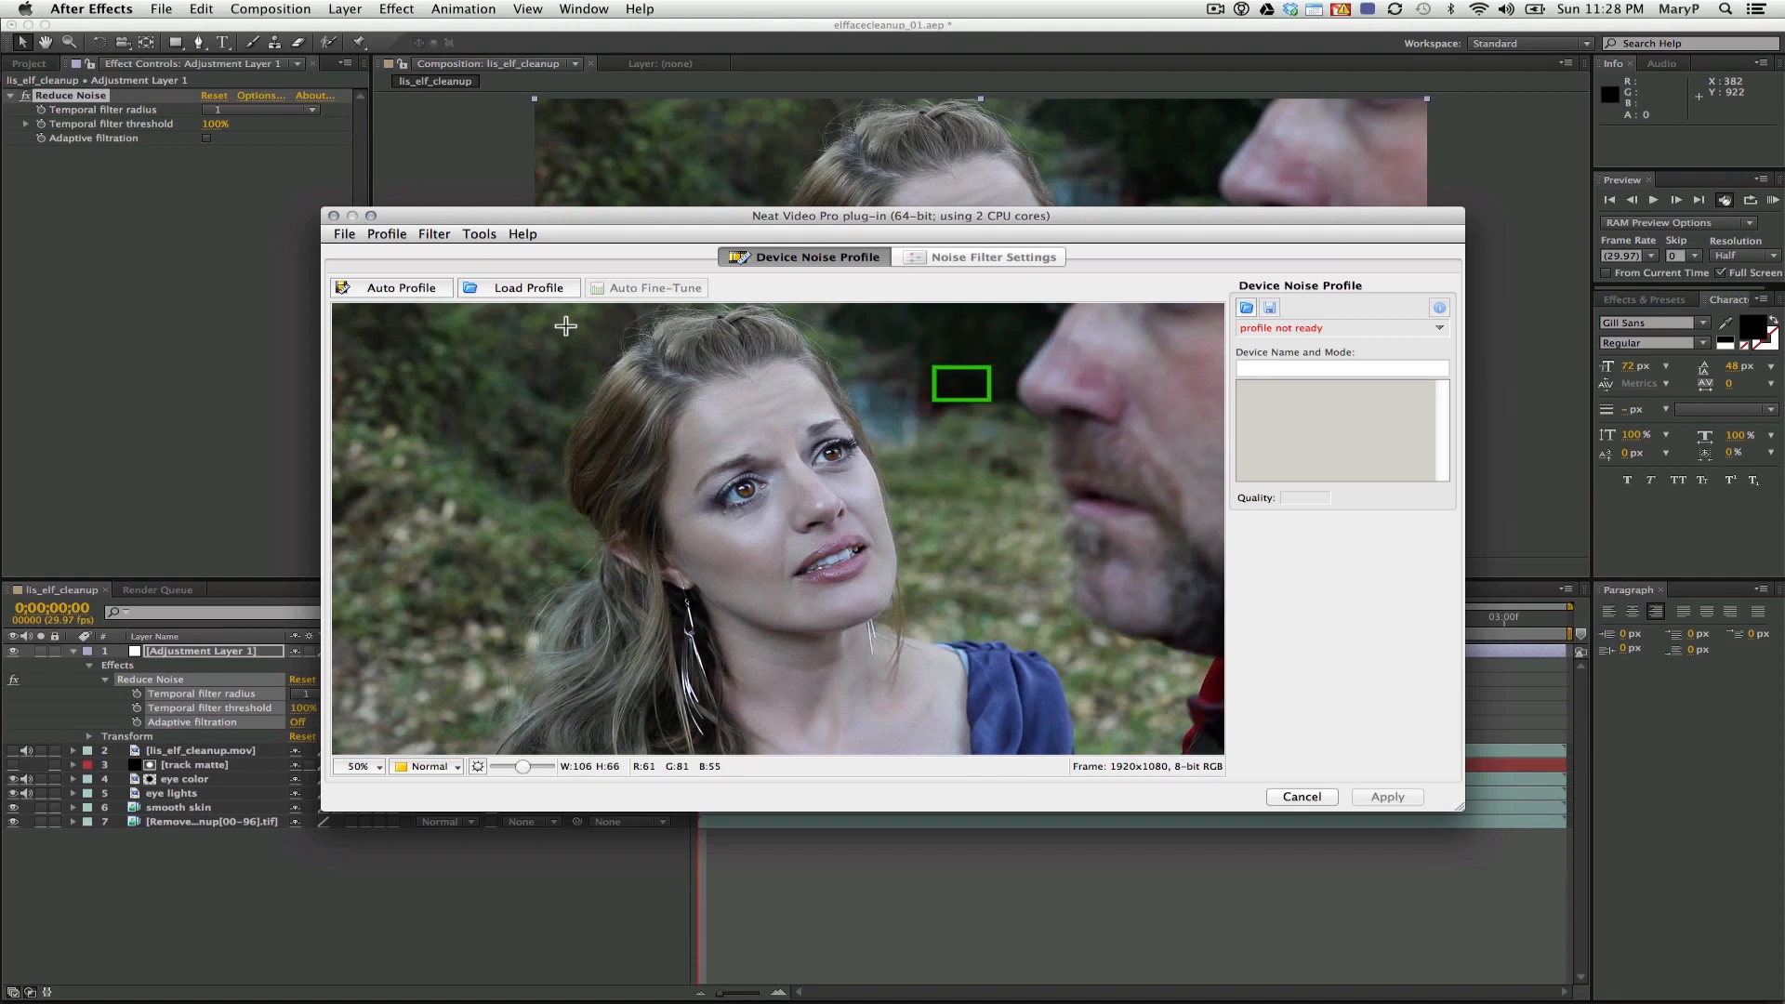
left_click(409, 289)
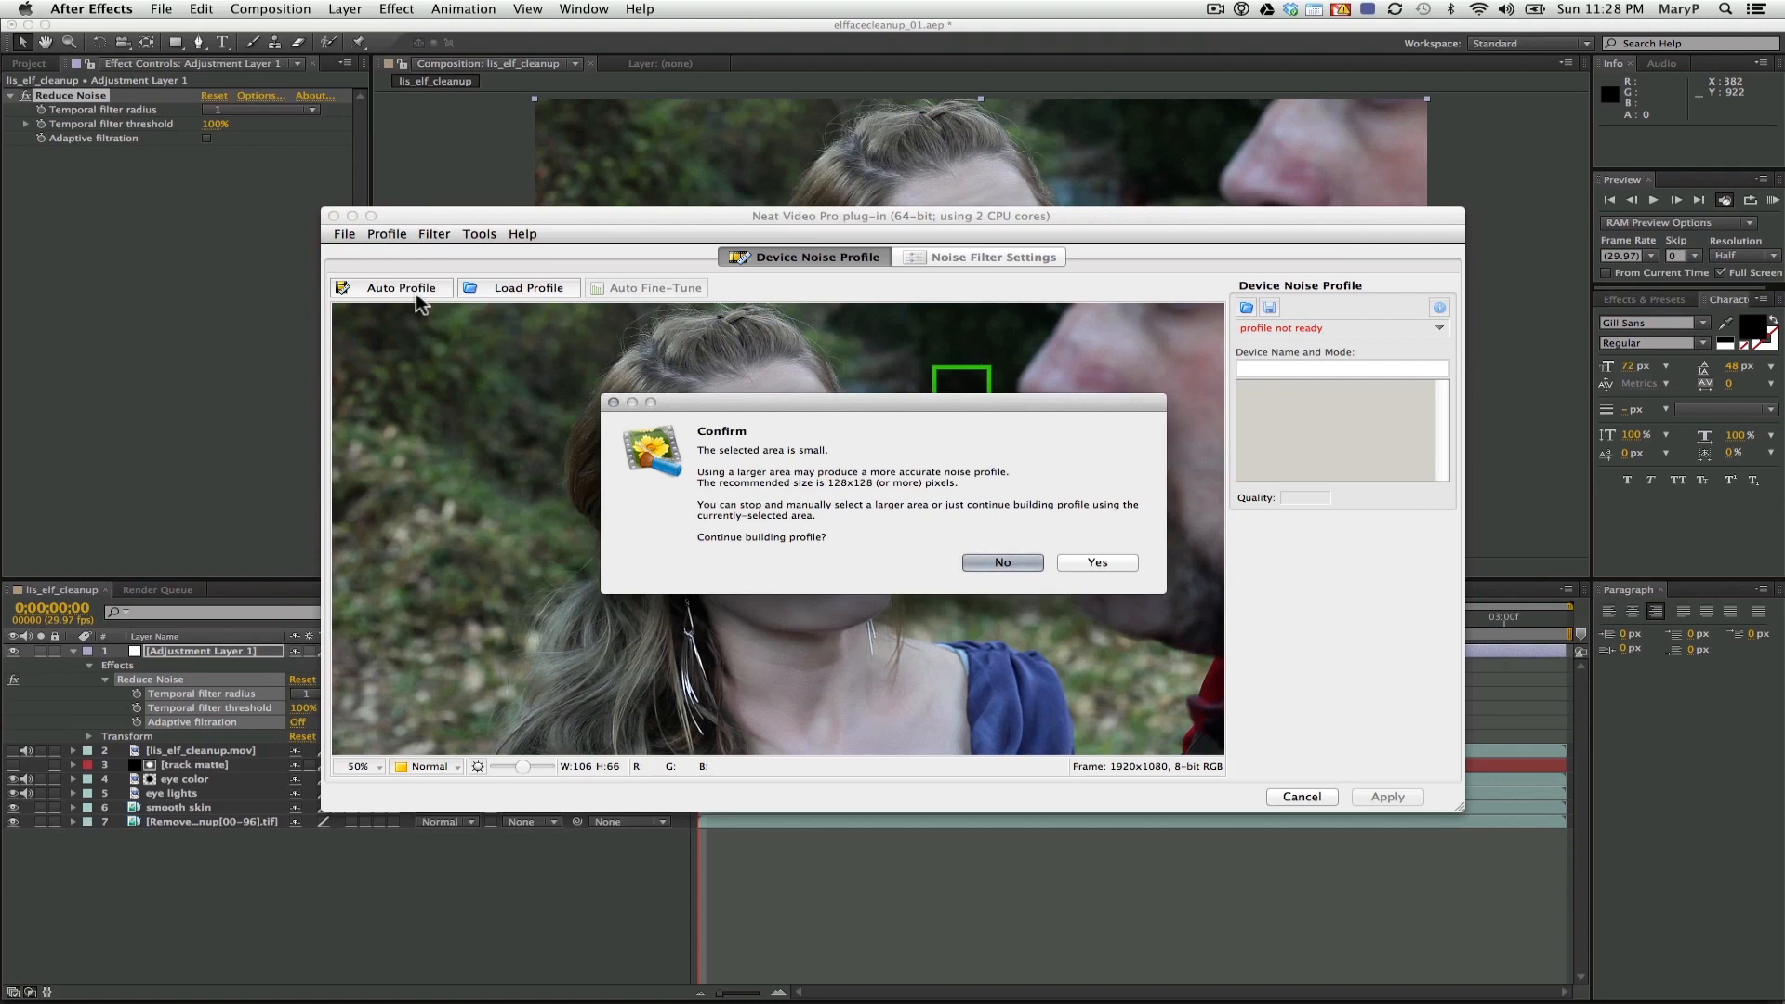
left_click(1095, 562)
left_click(1374, 797)
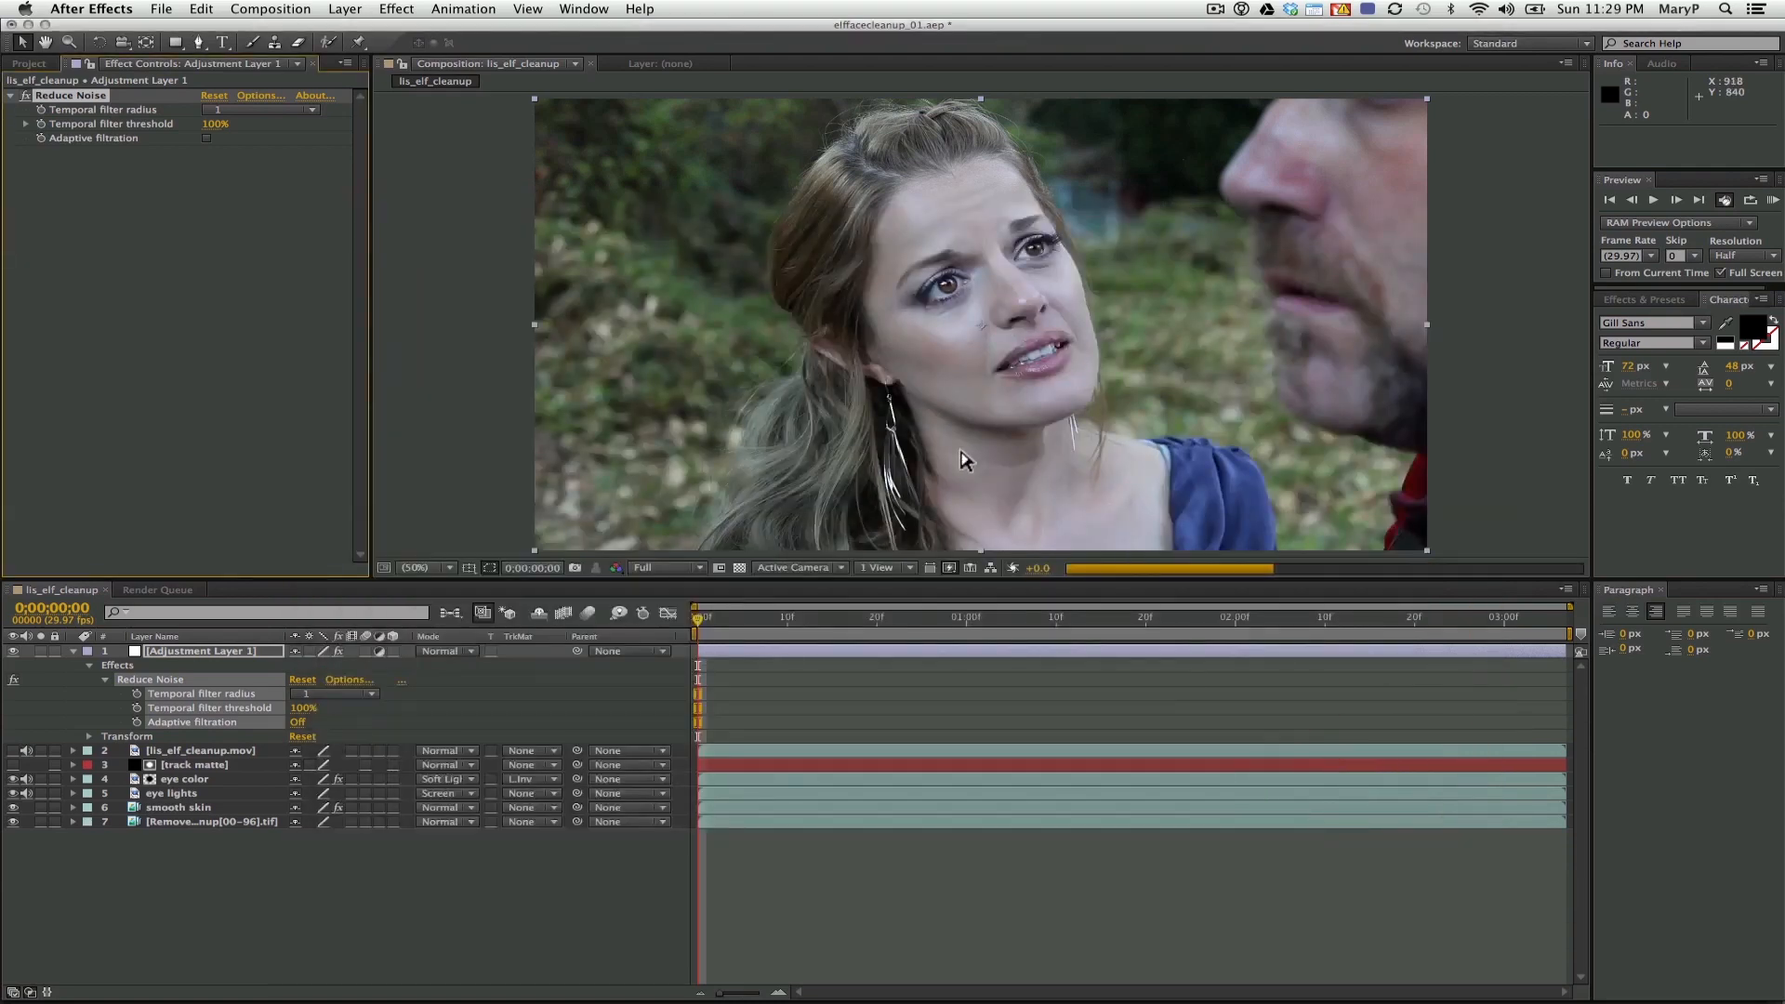
key("z")
left_click(1174, 172)
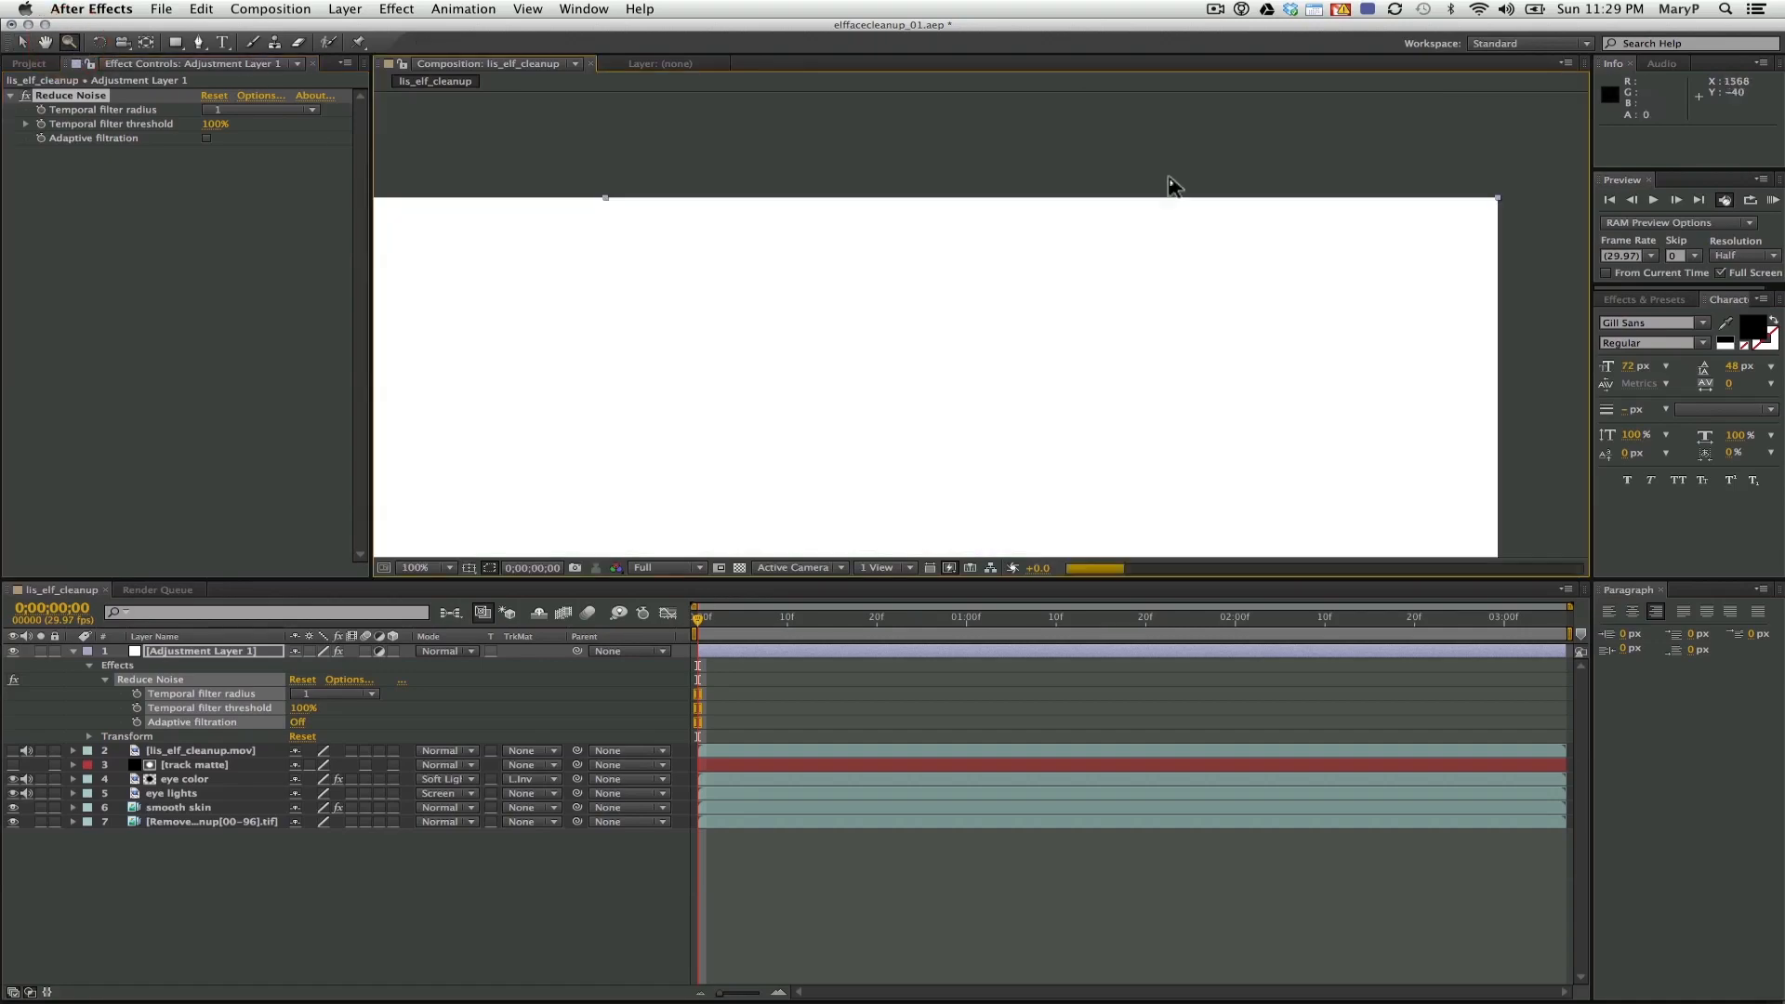
left_click(1011, 329)
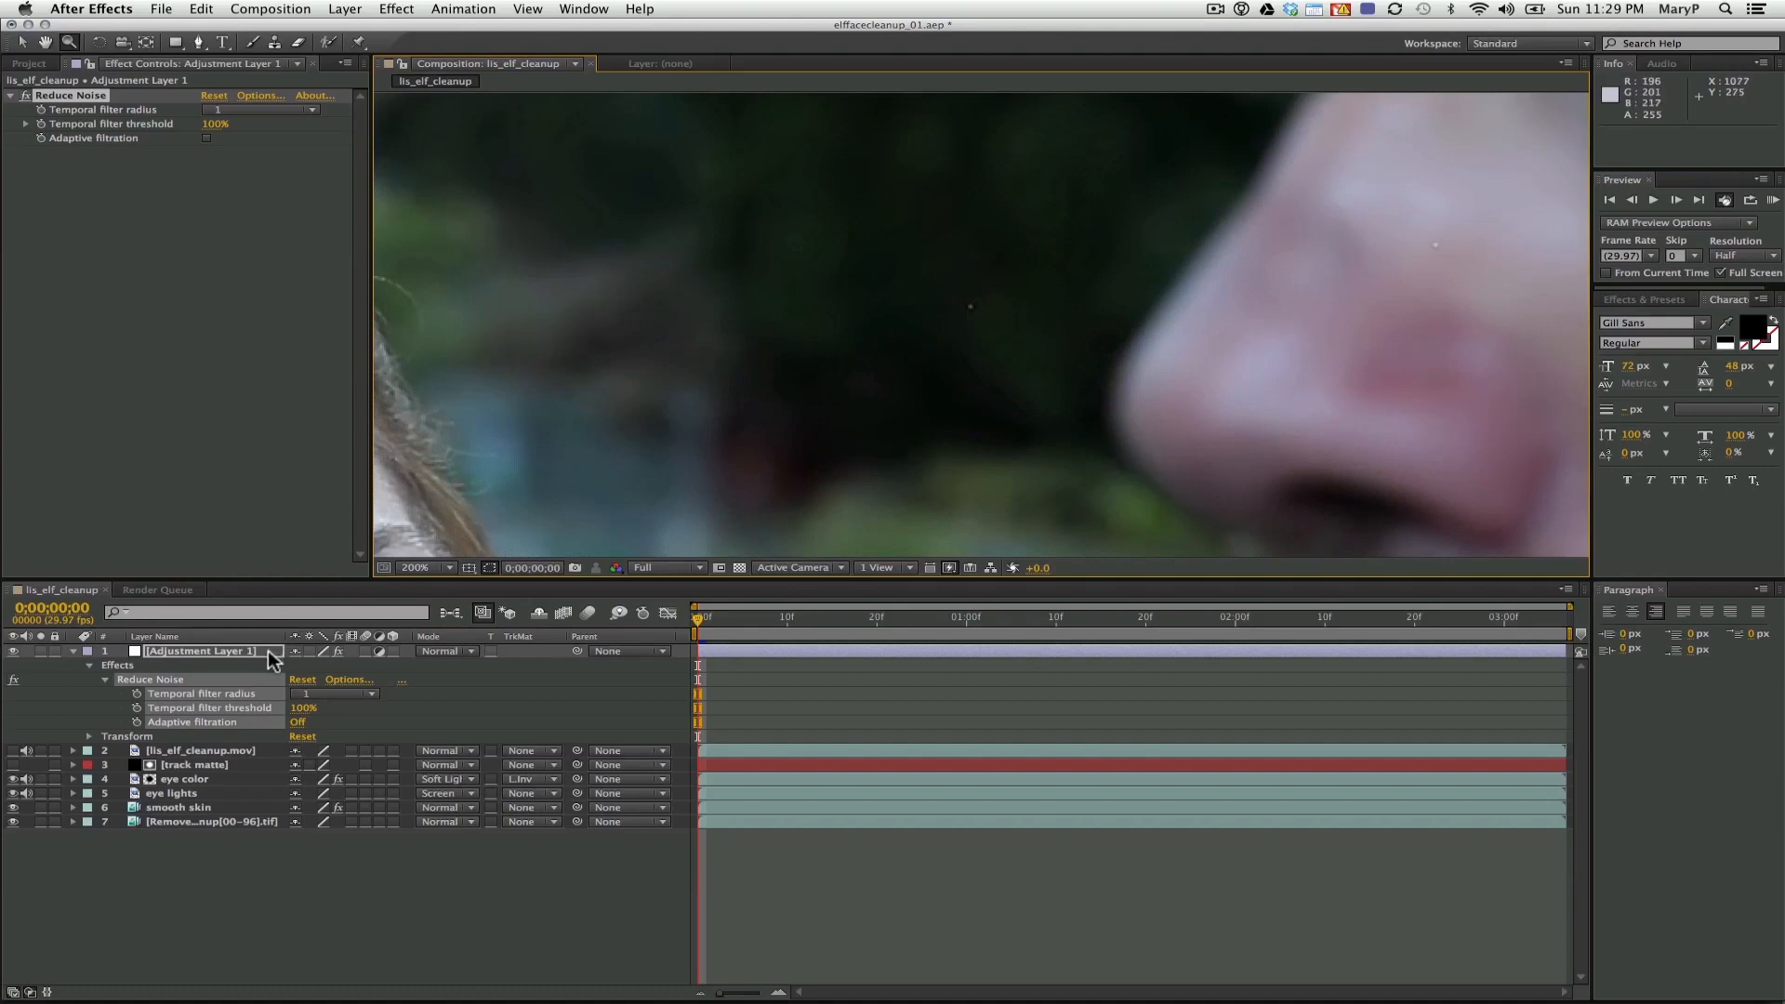
left_click(510, 432, "alt")
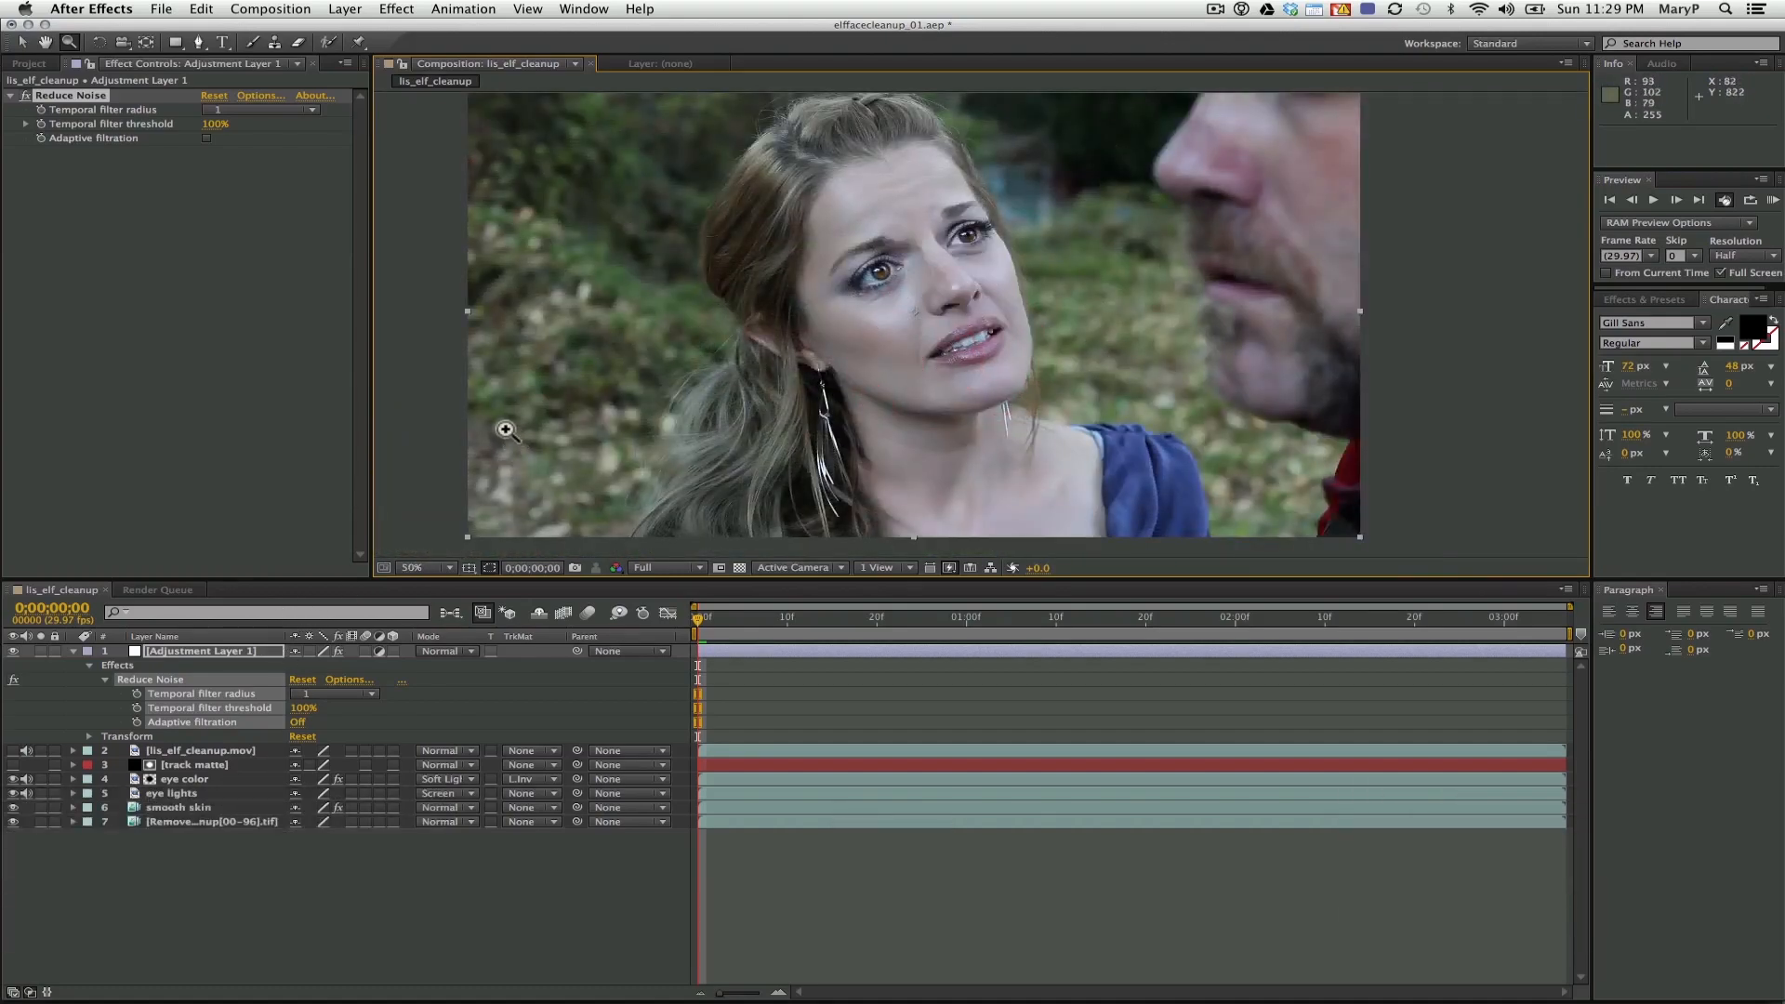
Apply the Magic Bullet Mojo effect to the adjustment layer
left_click(247, 884)
left_click(205, 650)
left_click(397, 9)
mouse_move(525, 395)
mouse_move(520, 500)
left_click(678, 507)
Tune the Mojo grade by setting Mojo to about 11 and adjusting the Warm It and Punch It amounts
left_click_drag(220, 192, 173, 197)
left_click_drag(88, 306, 322, 333)
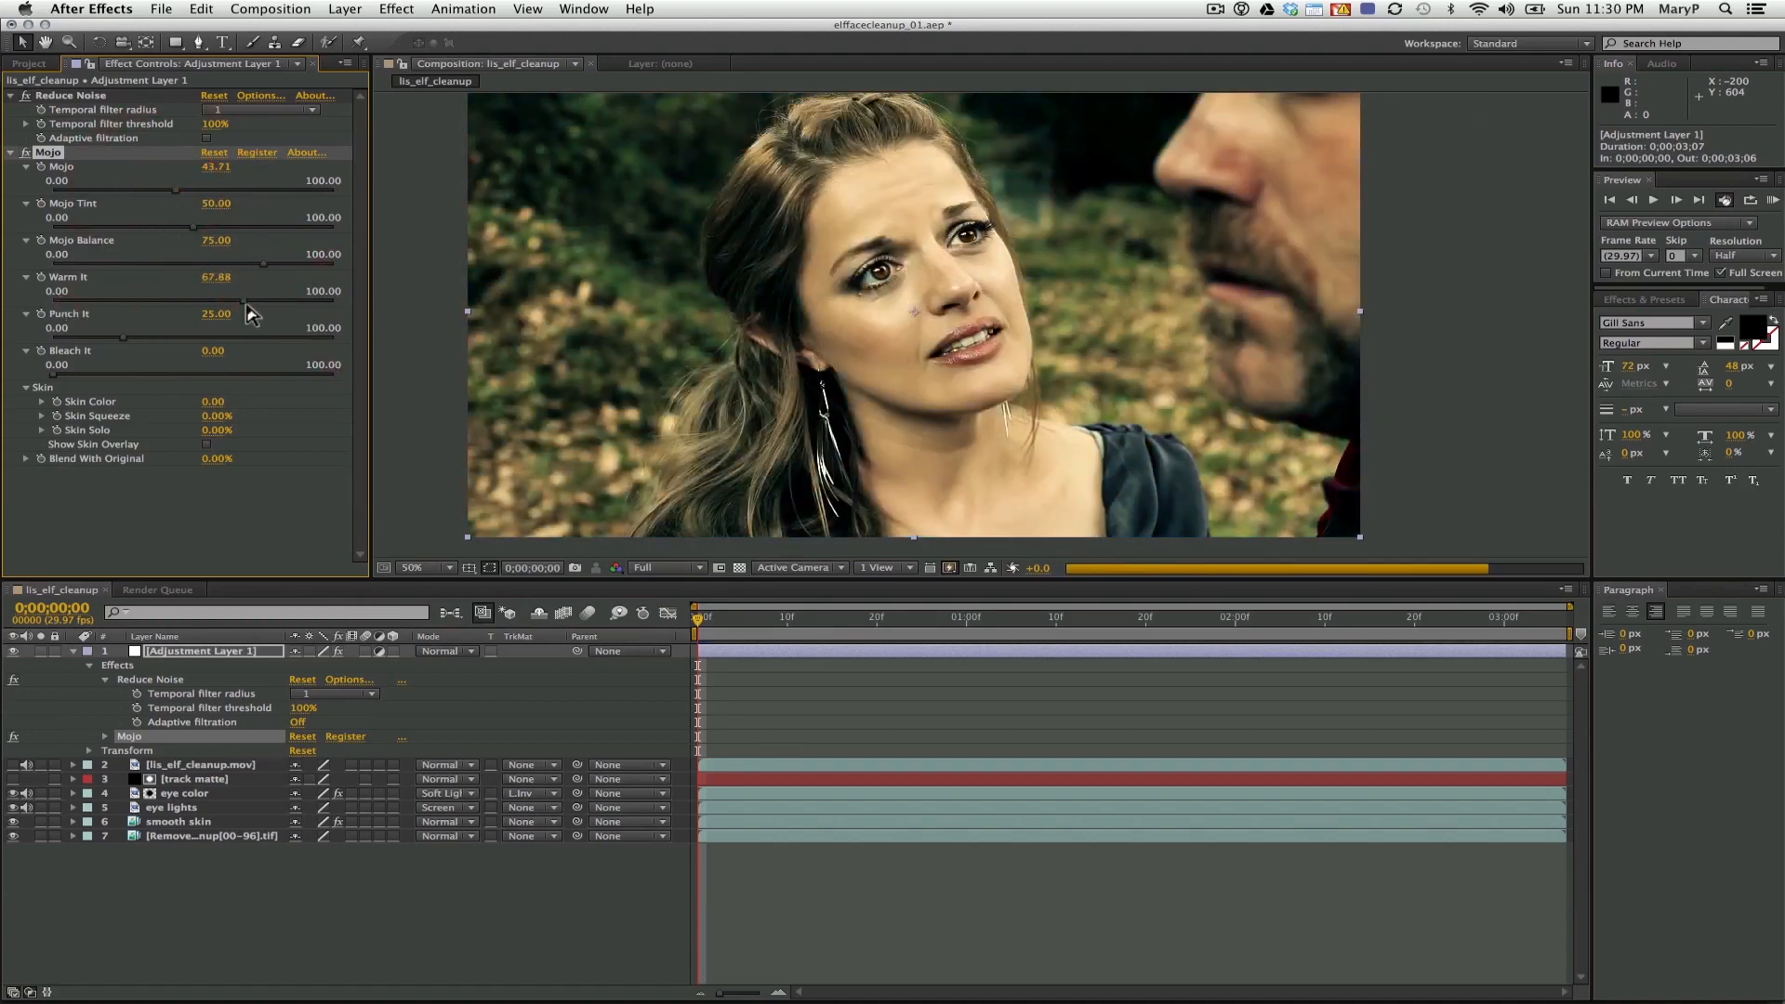
left_click(86, 190)
left_click(117, 305)
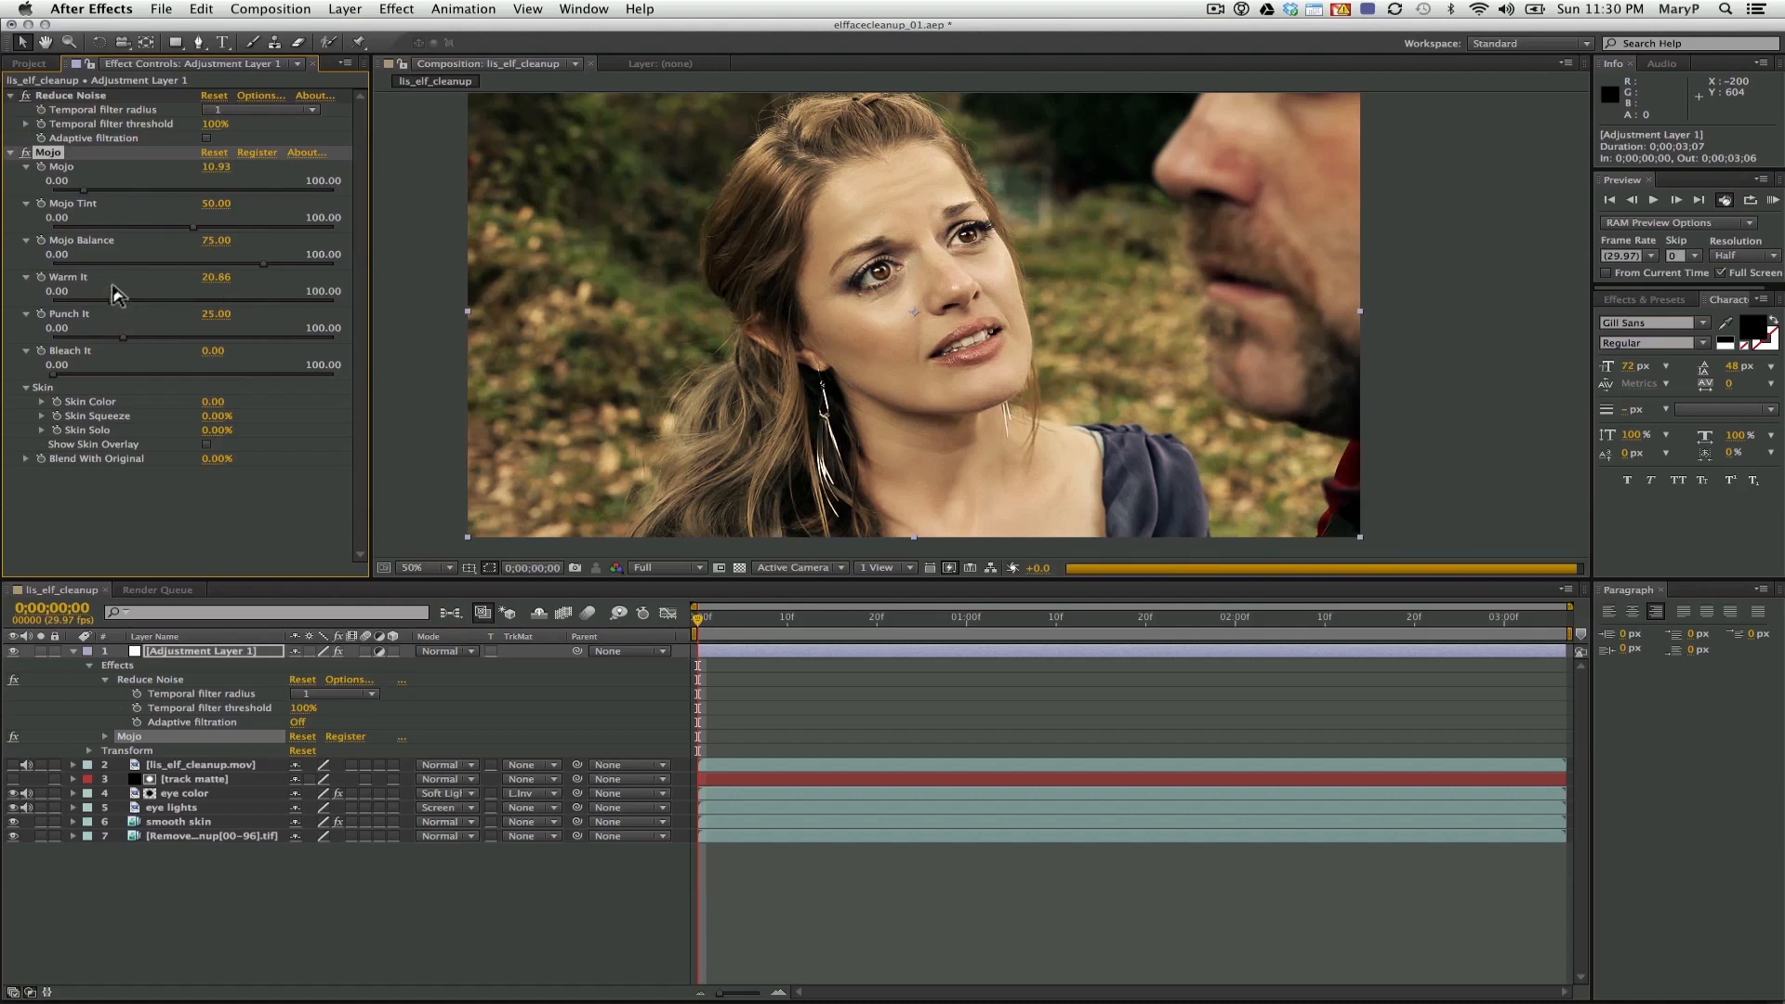
left_click(158, 336)
left_click(138, 301)
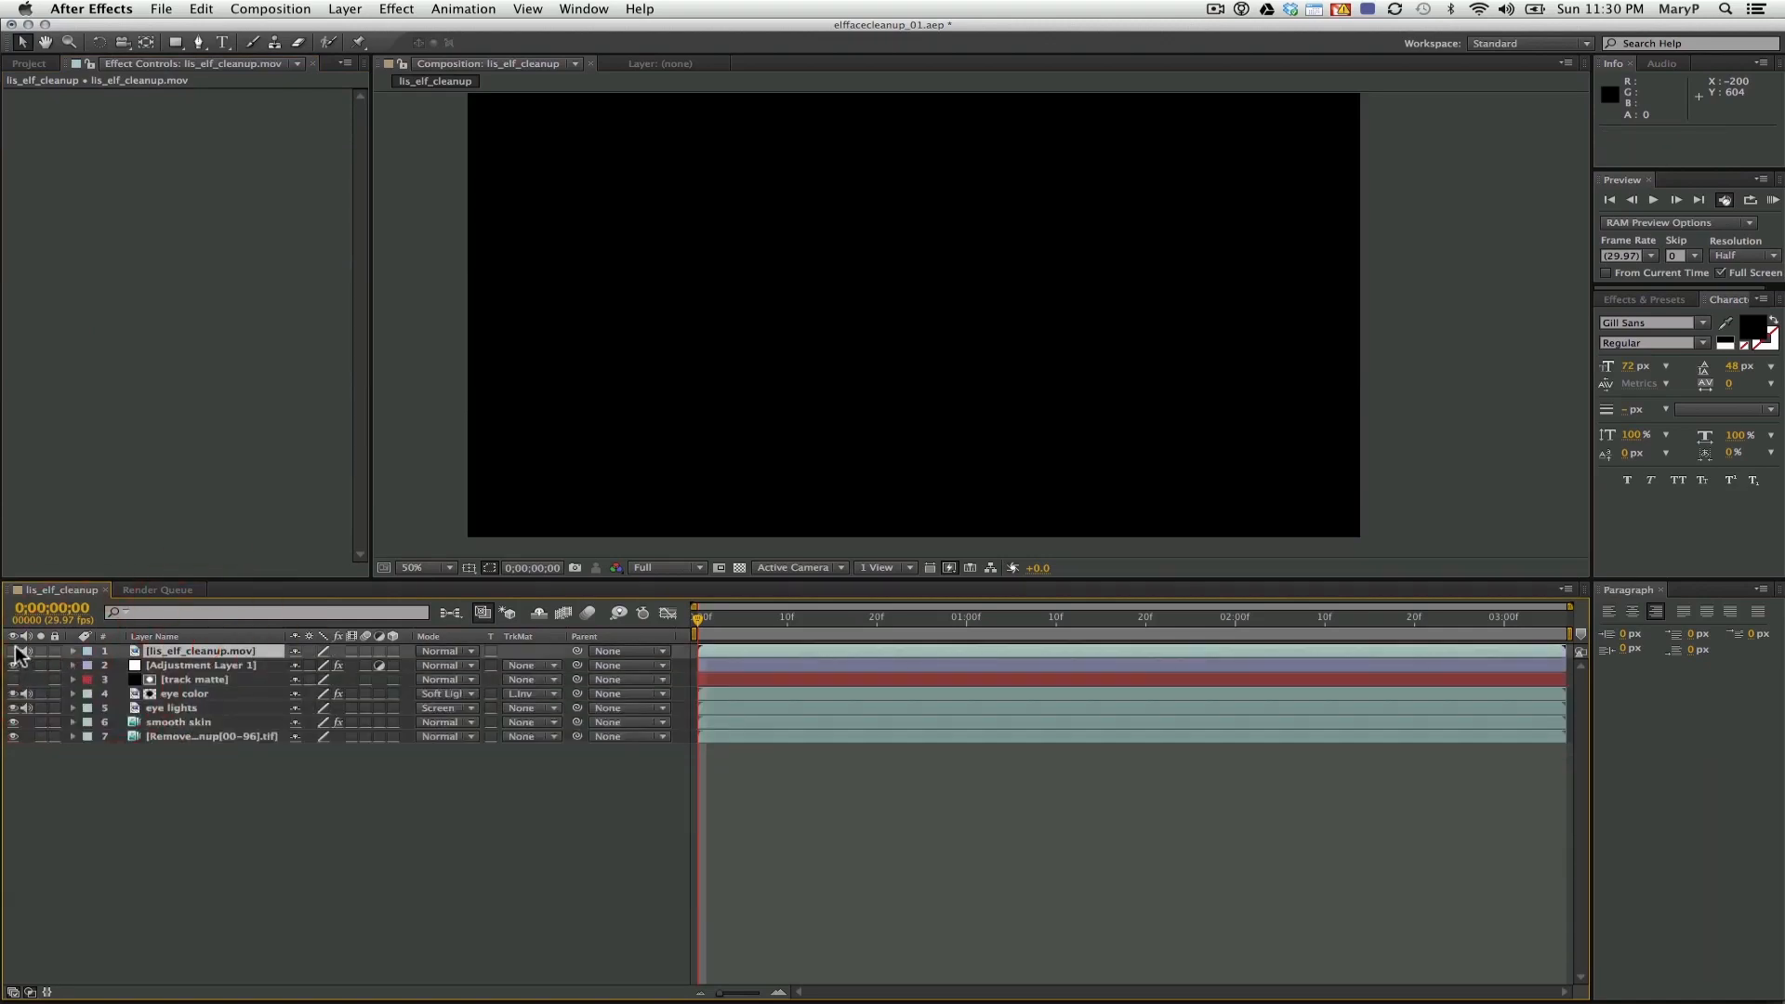
Toggle the visibility of the topmost original lis_elf_cleanup.mov layer to compare the shot before and after the cleanup
left_click(13, 650)
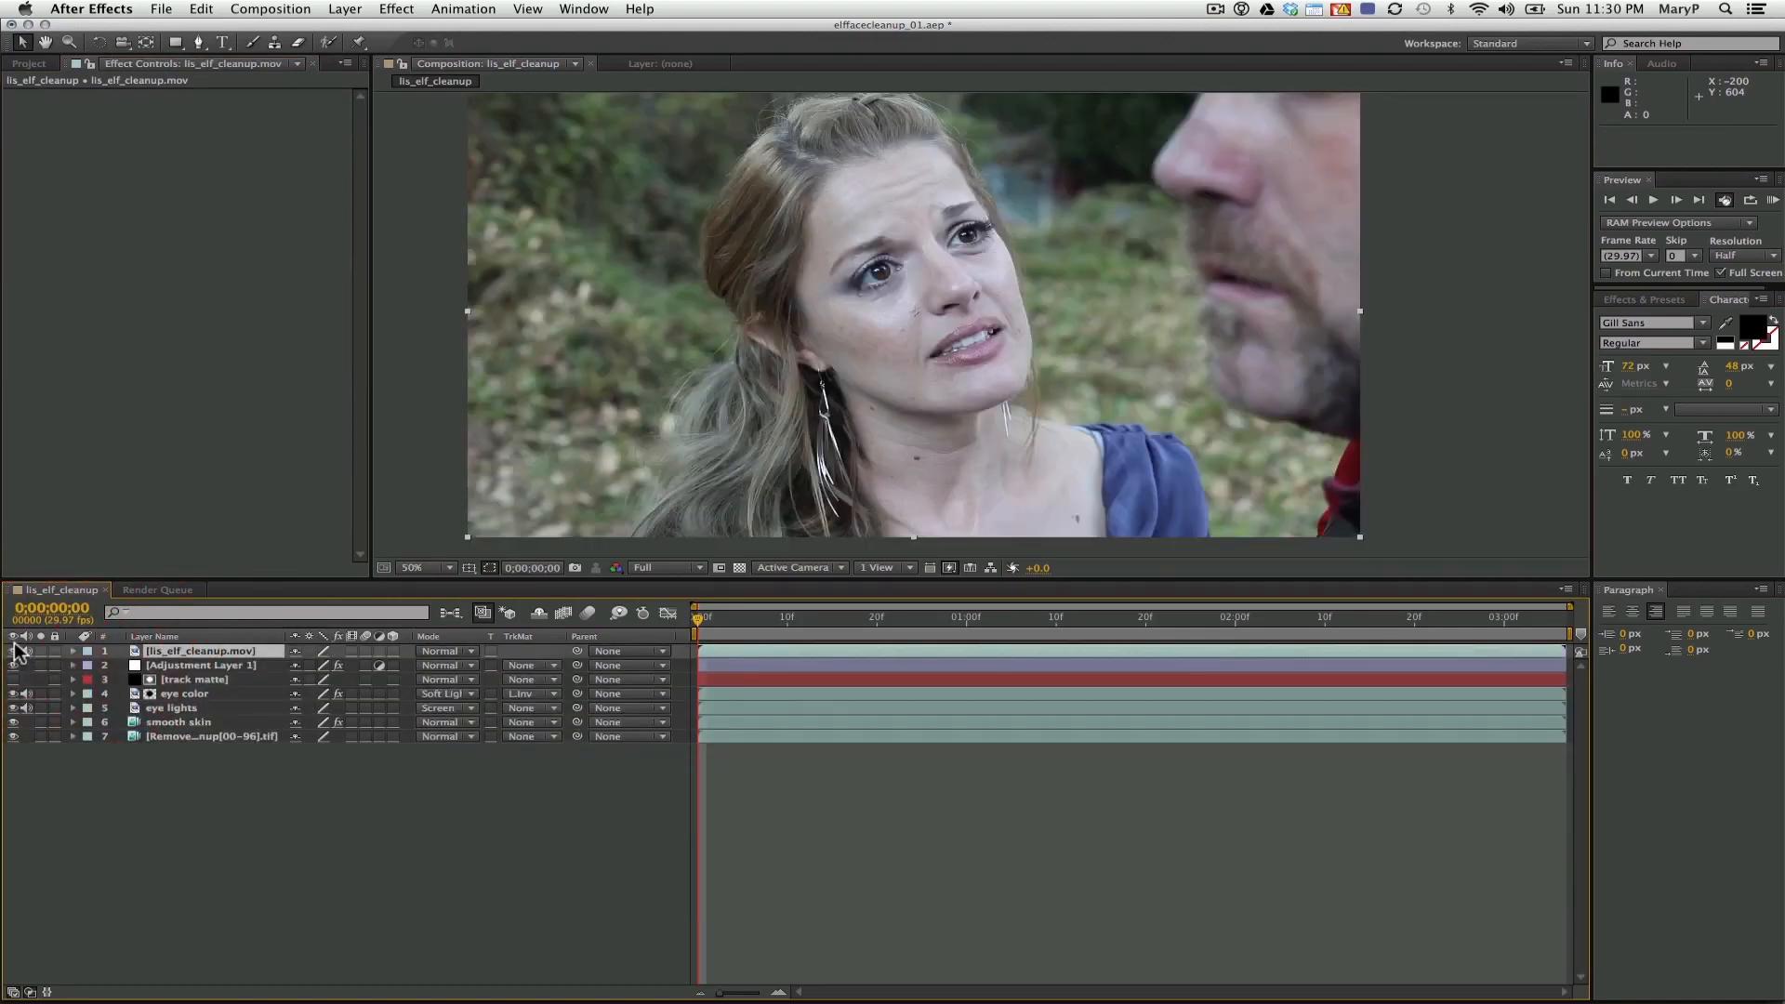
left_click(13, 651)
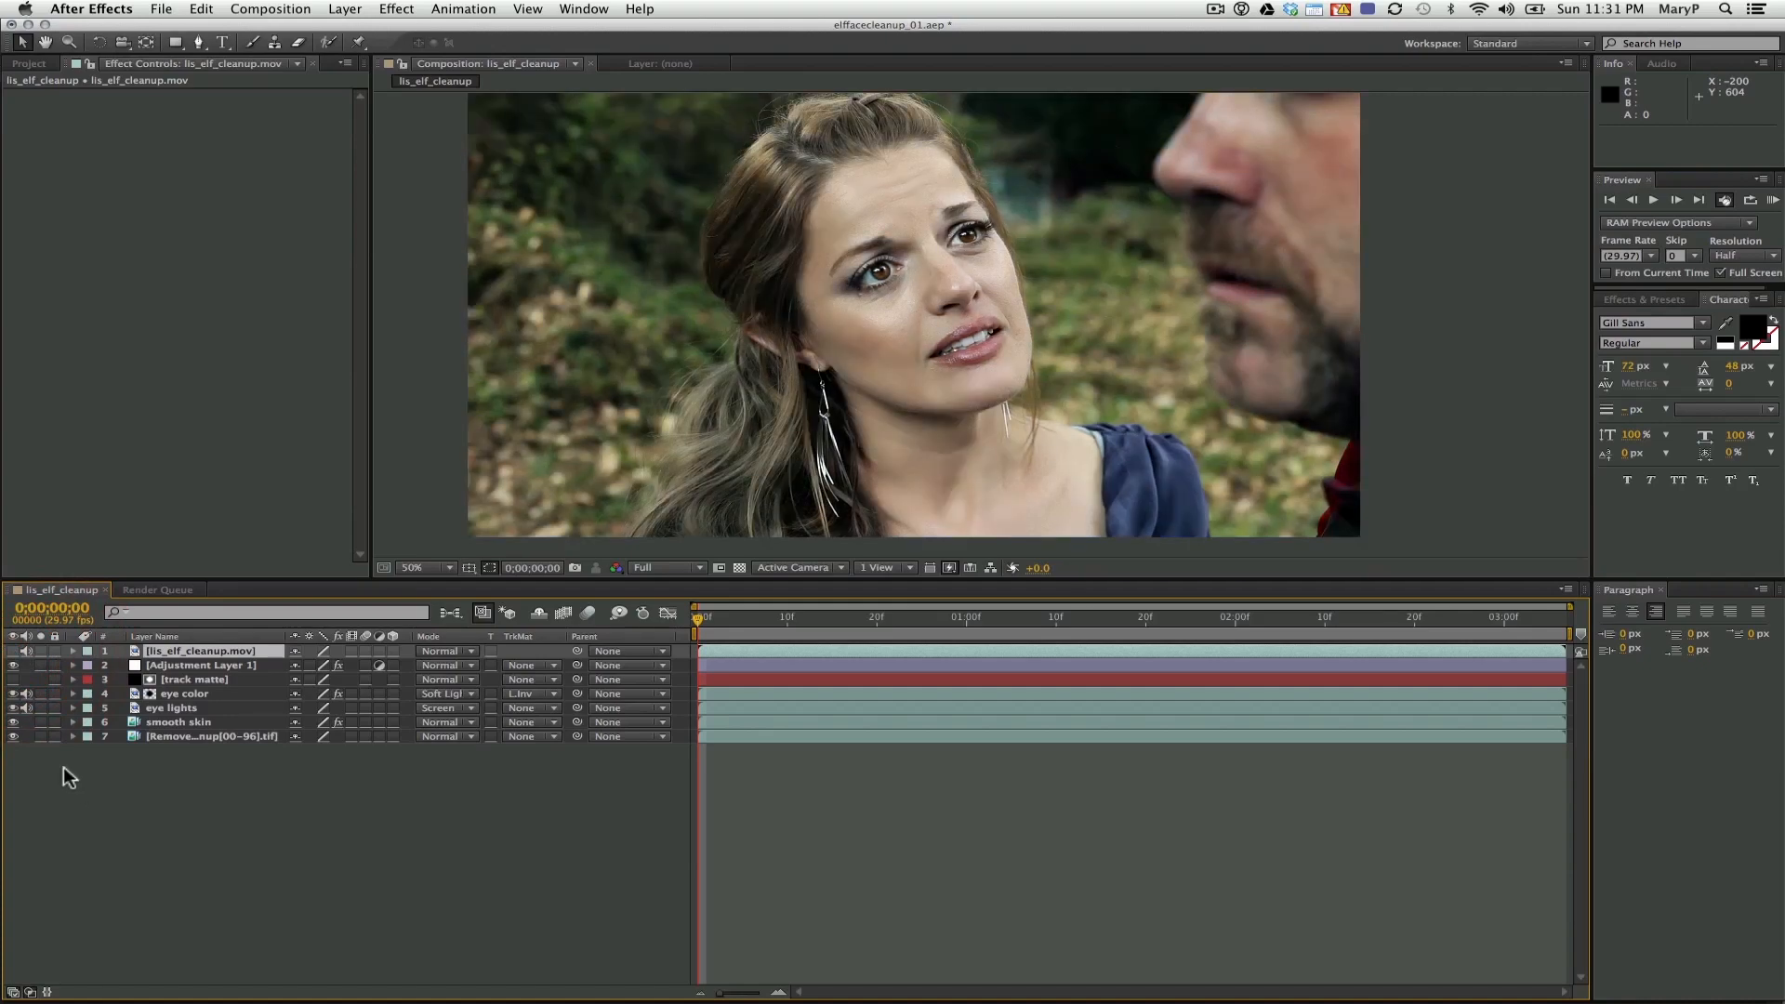
left_click(13, 650)
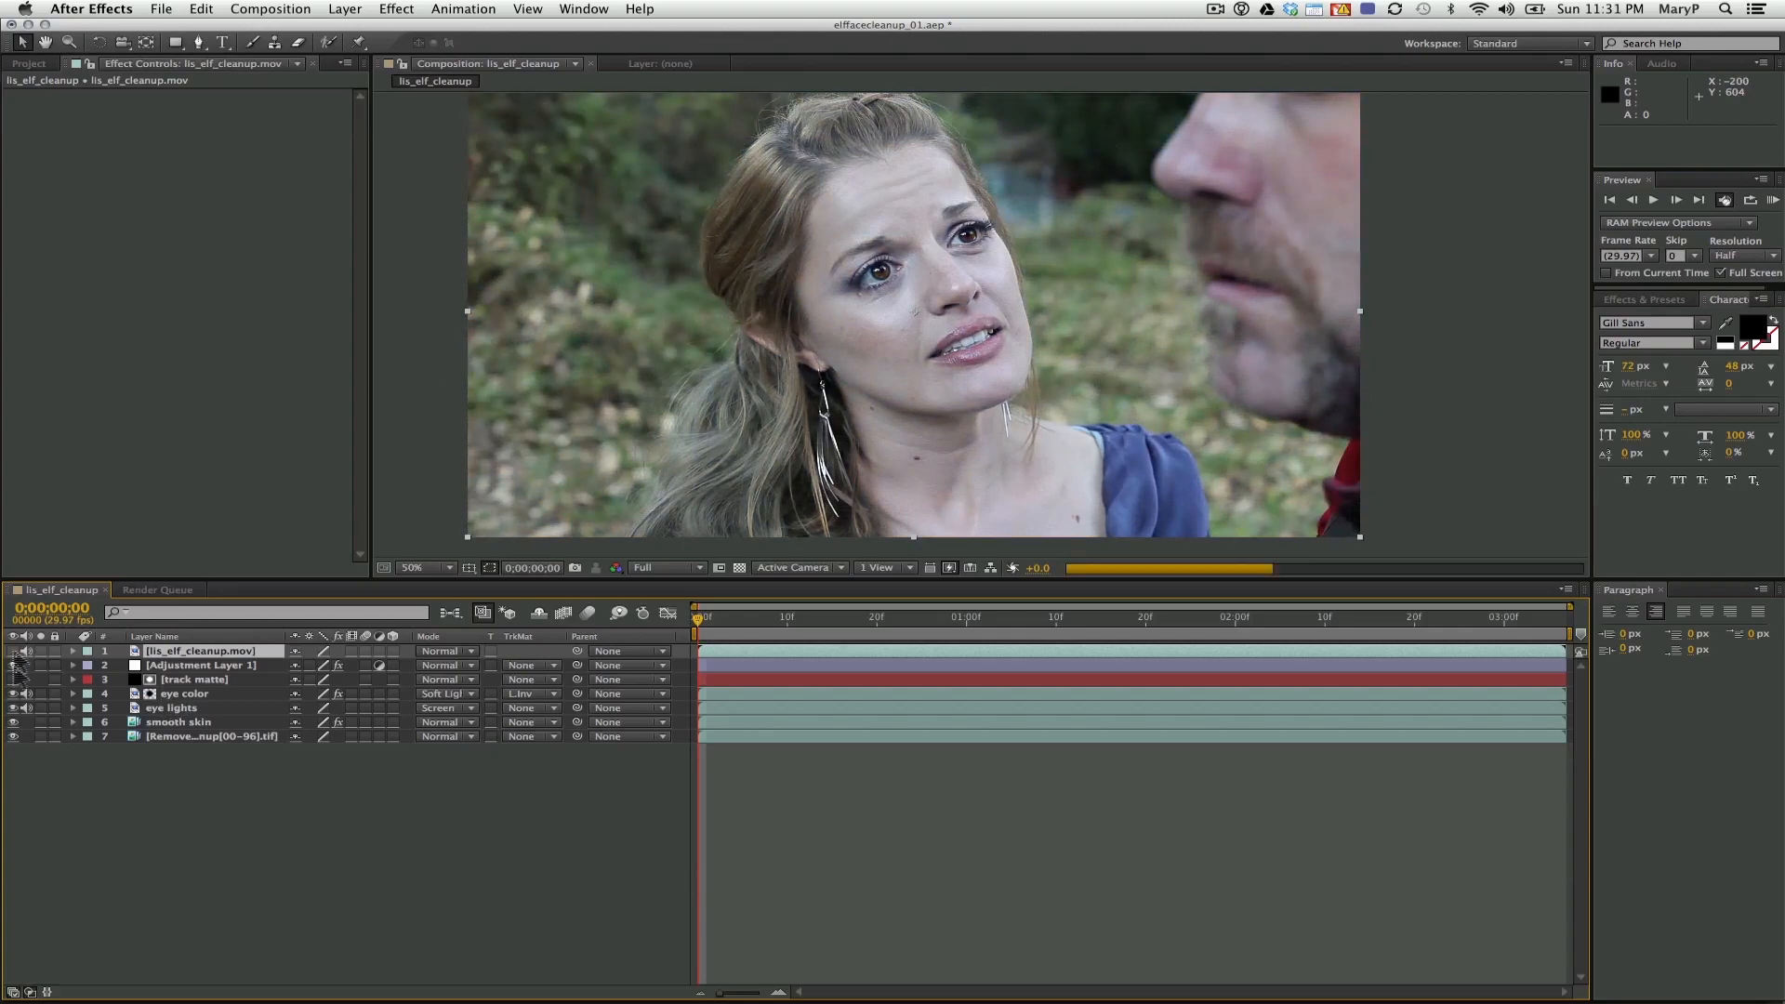
left_click(13, 651)
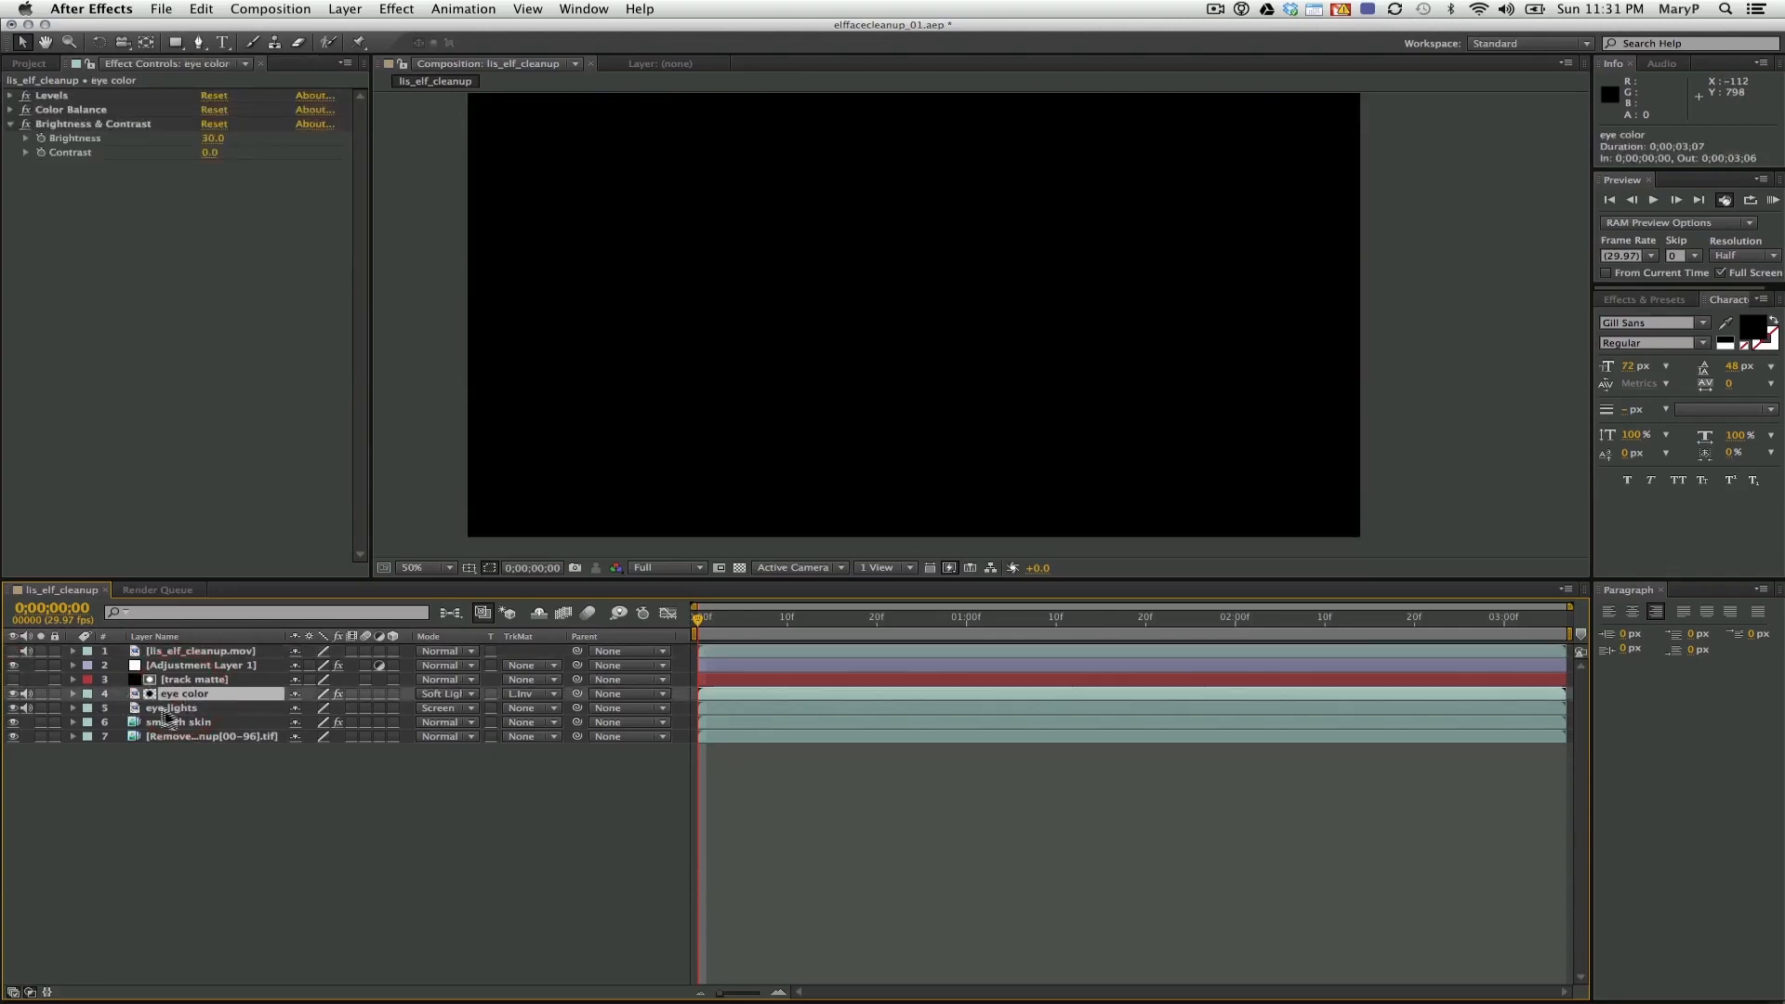
Set the eye color layer's opacity to 80% at the first frame and save the project
left_click(156, 709)
left_click(74, 695)
left_click(296, 836)
type("90")
key("Return")
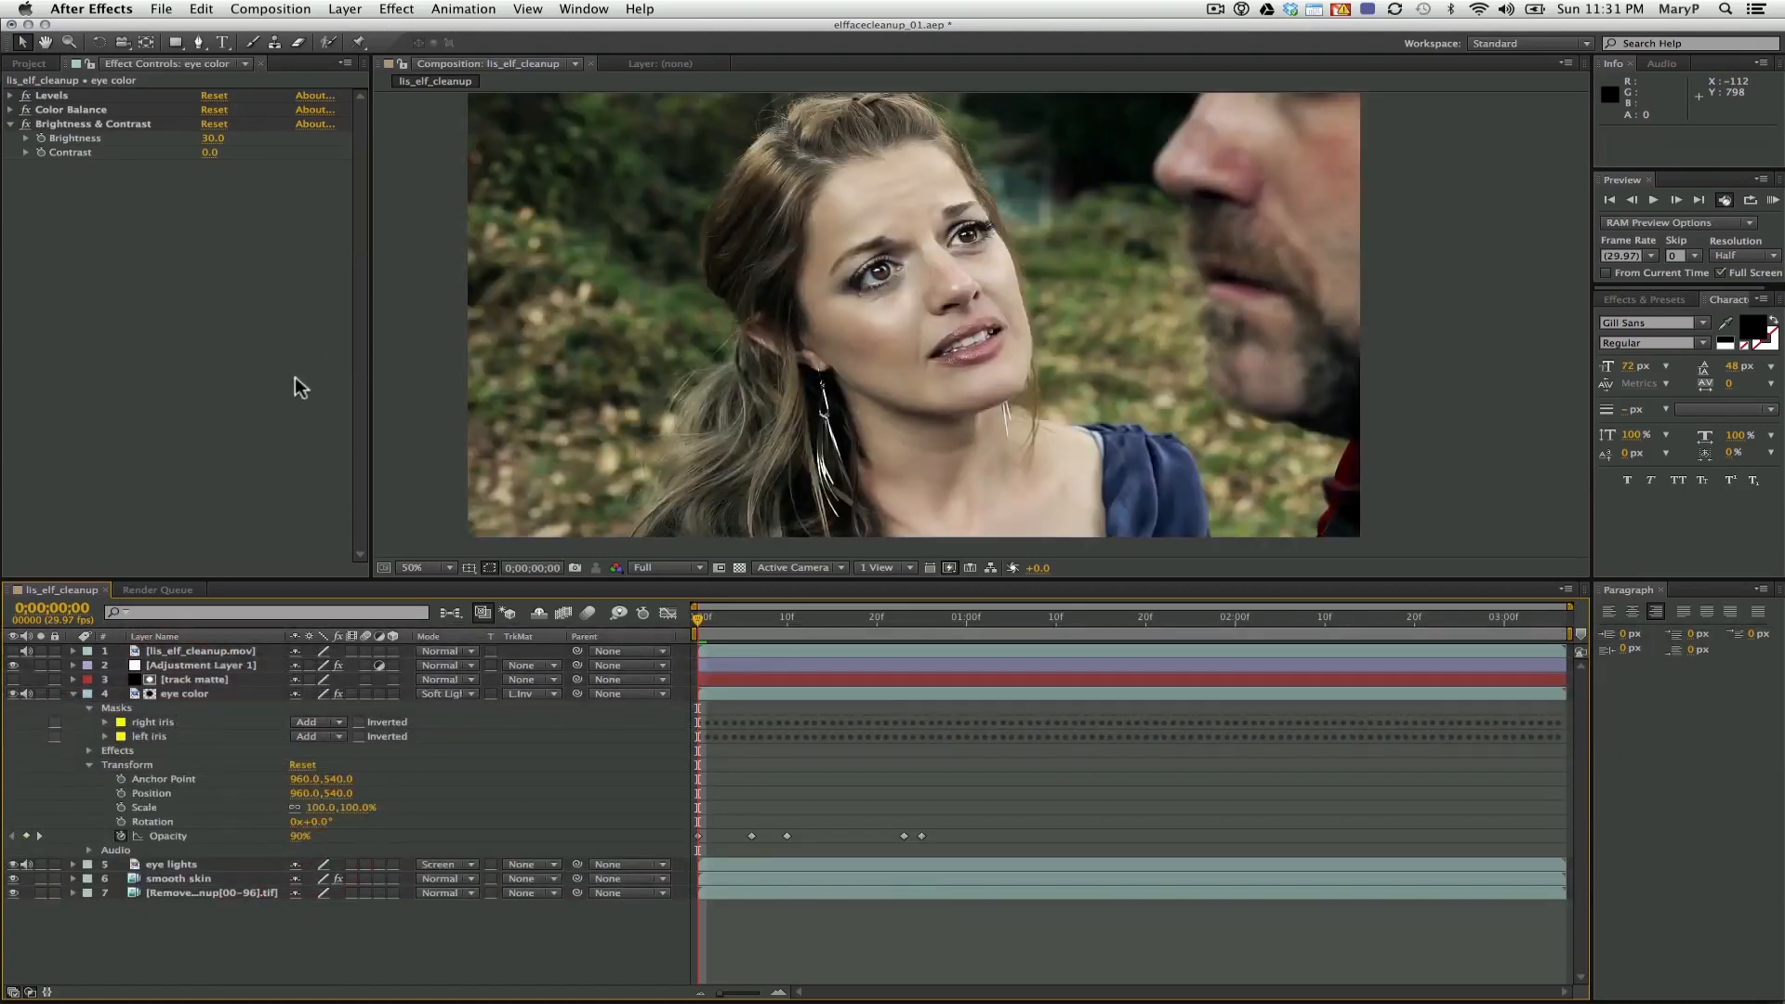
left_click(300, 836)
type("80")
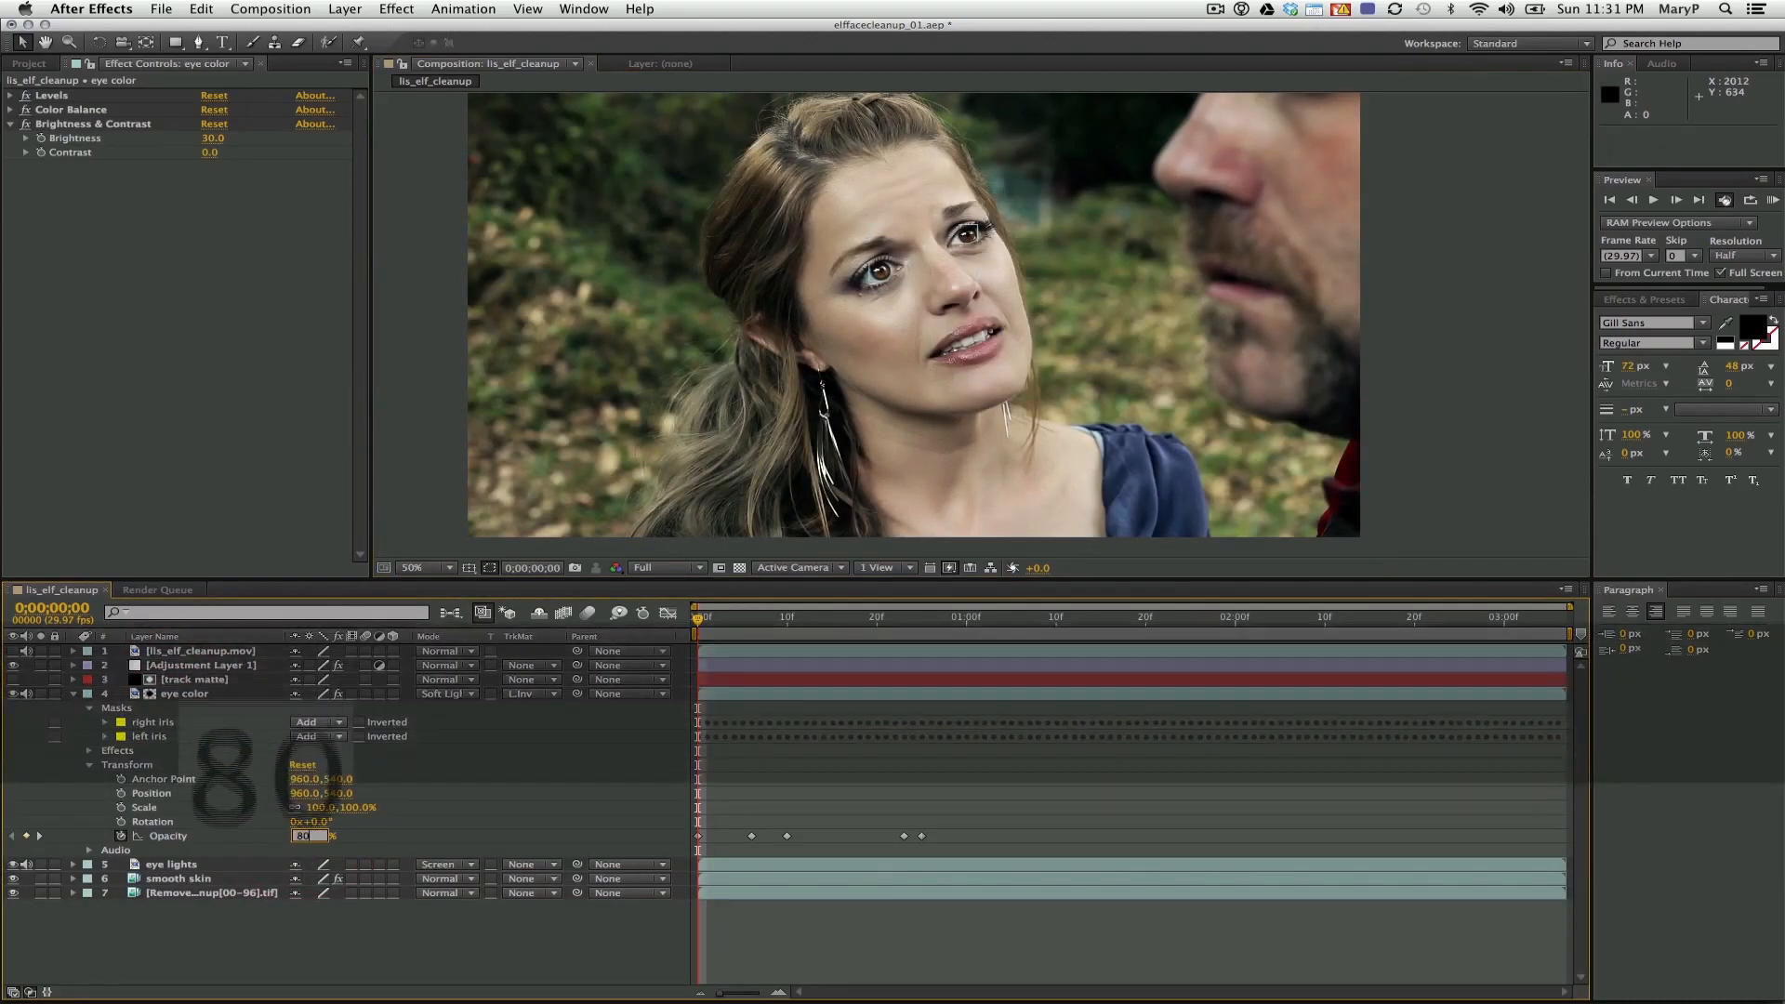
key("Return")
left_click(353, 948)
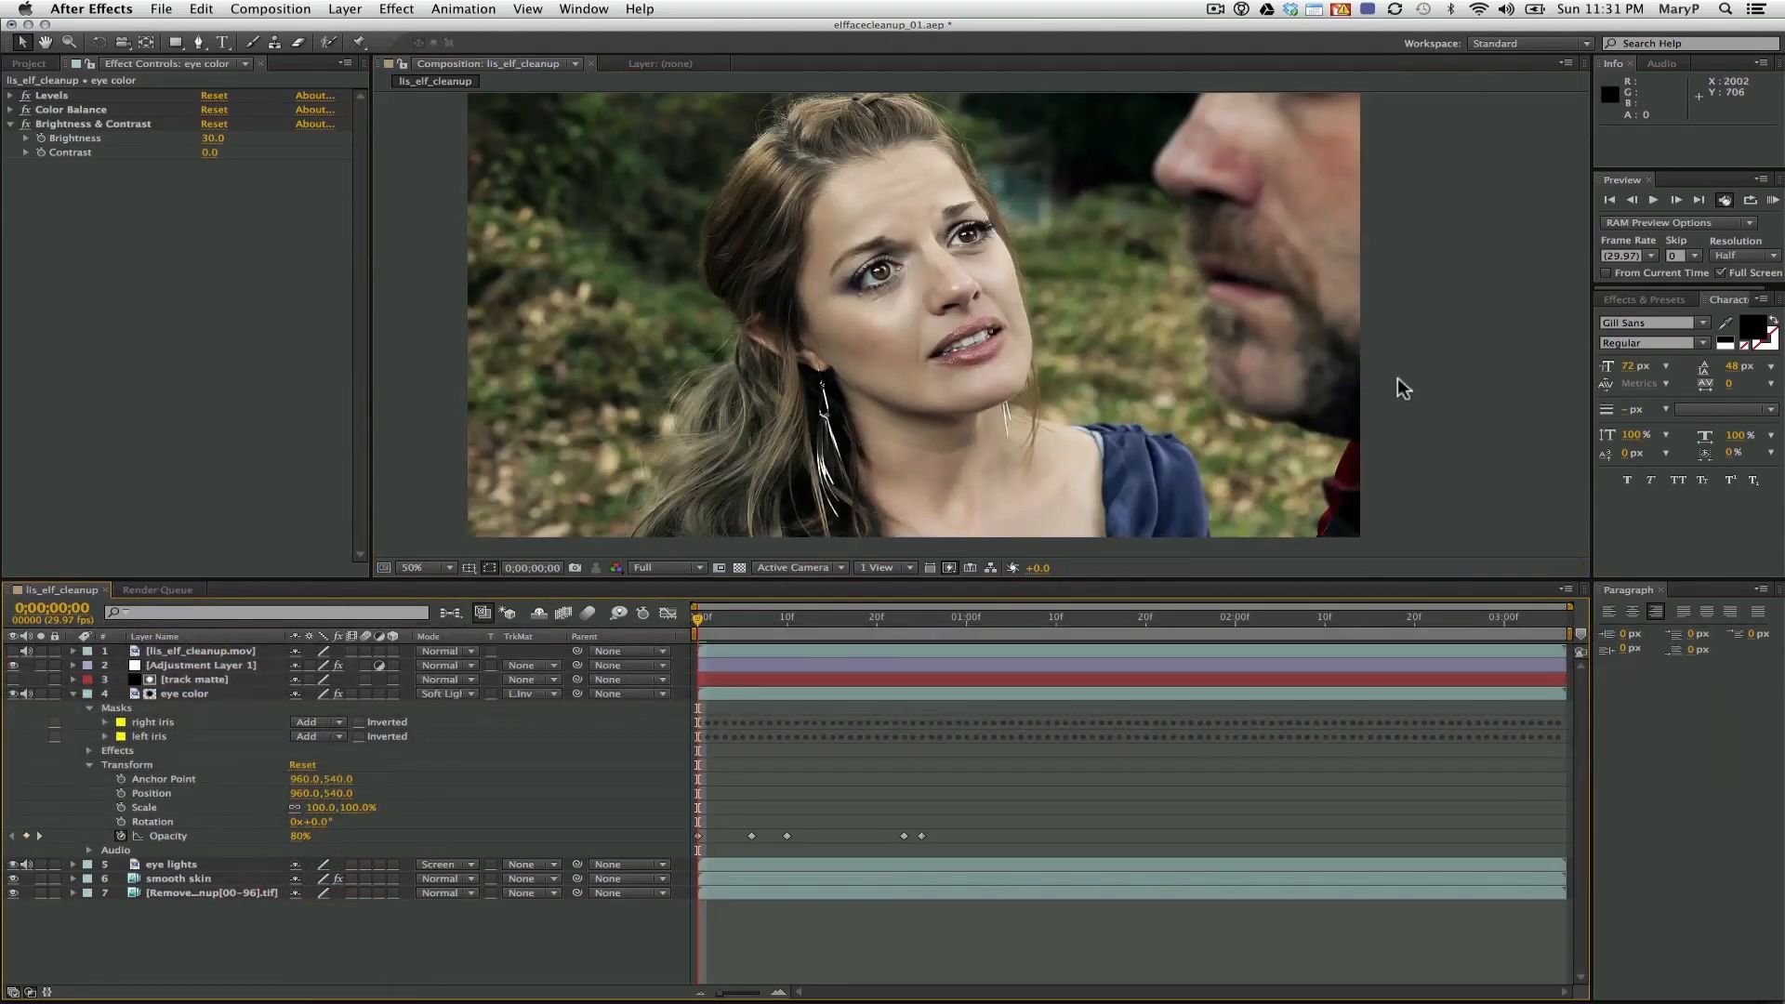
left_click(168, 11)
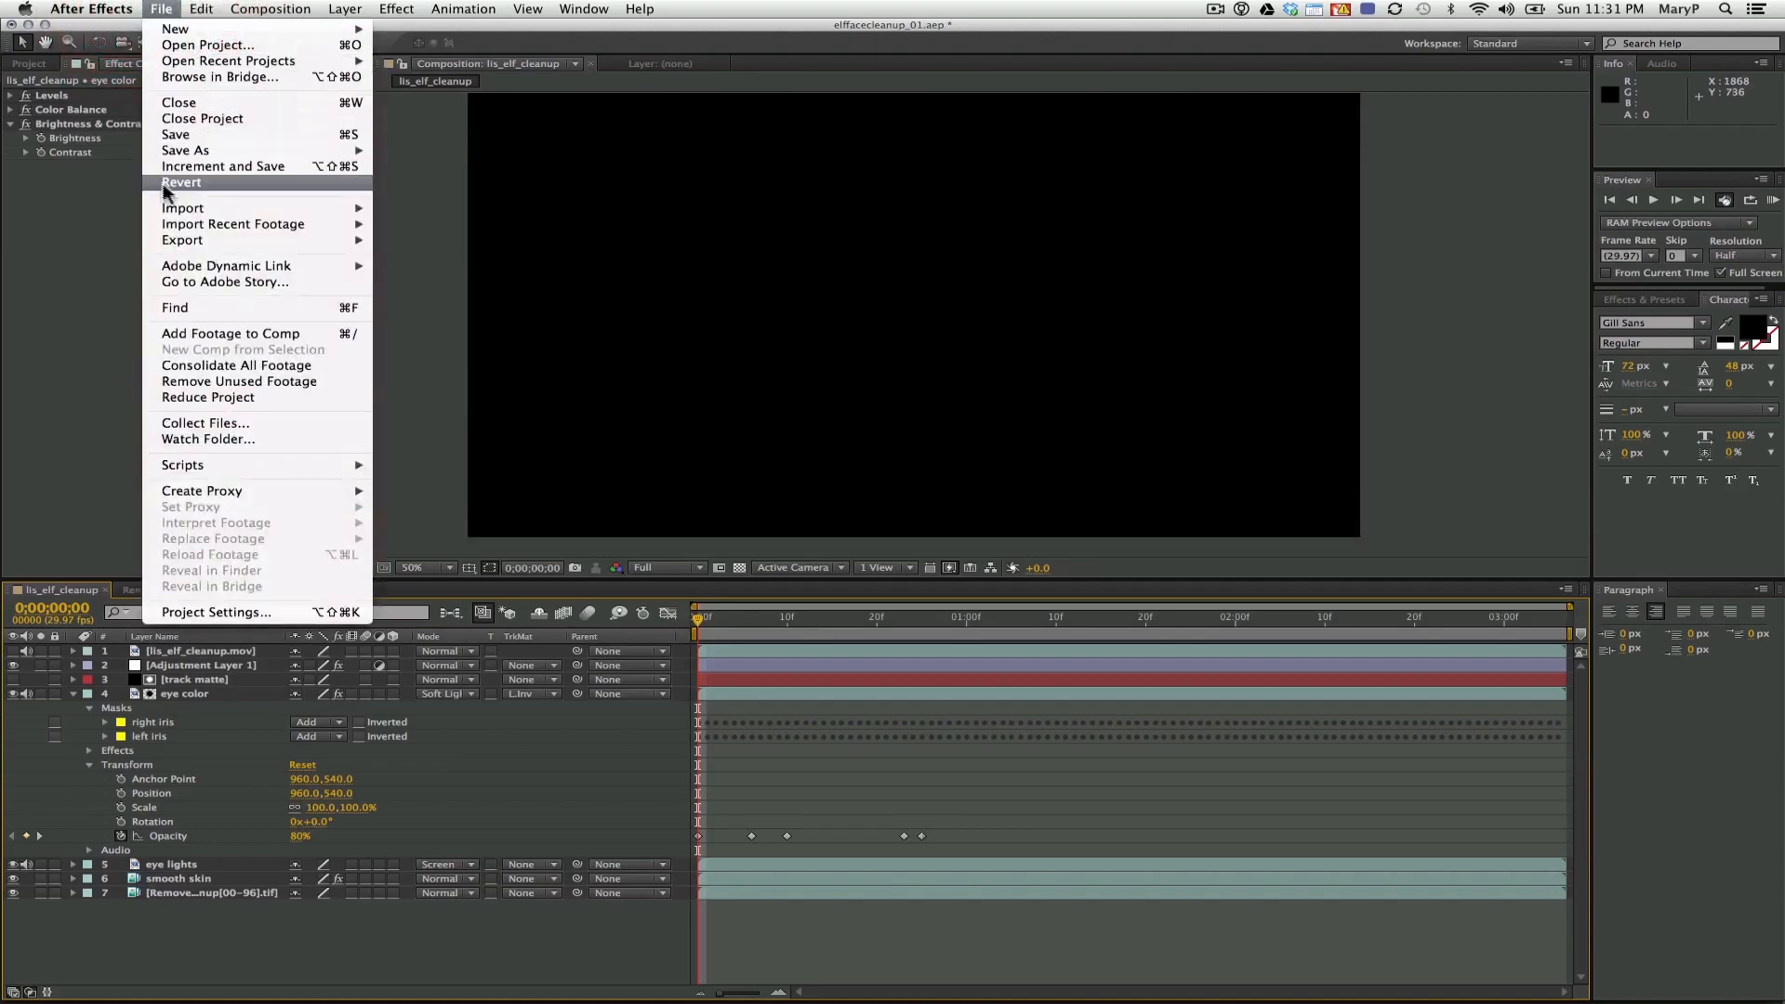
left_click(177, 136)
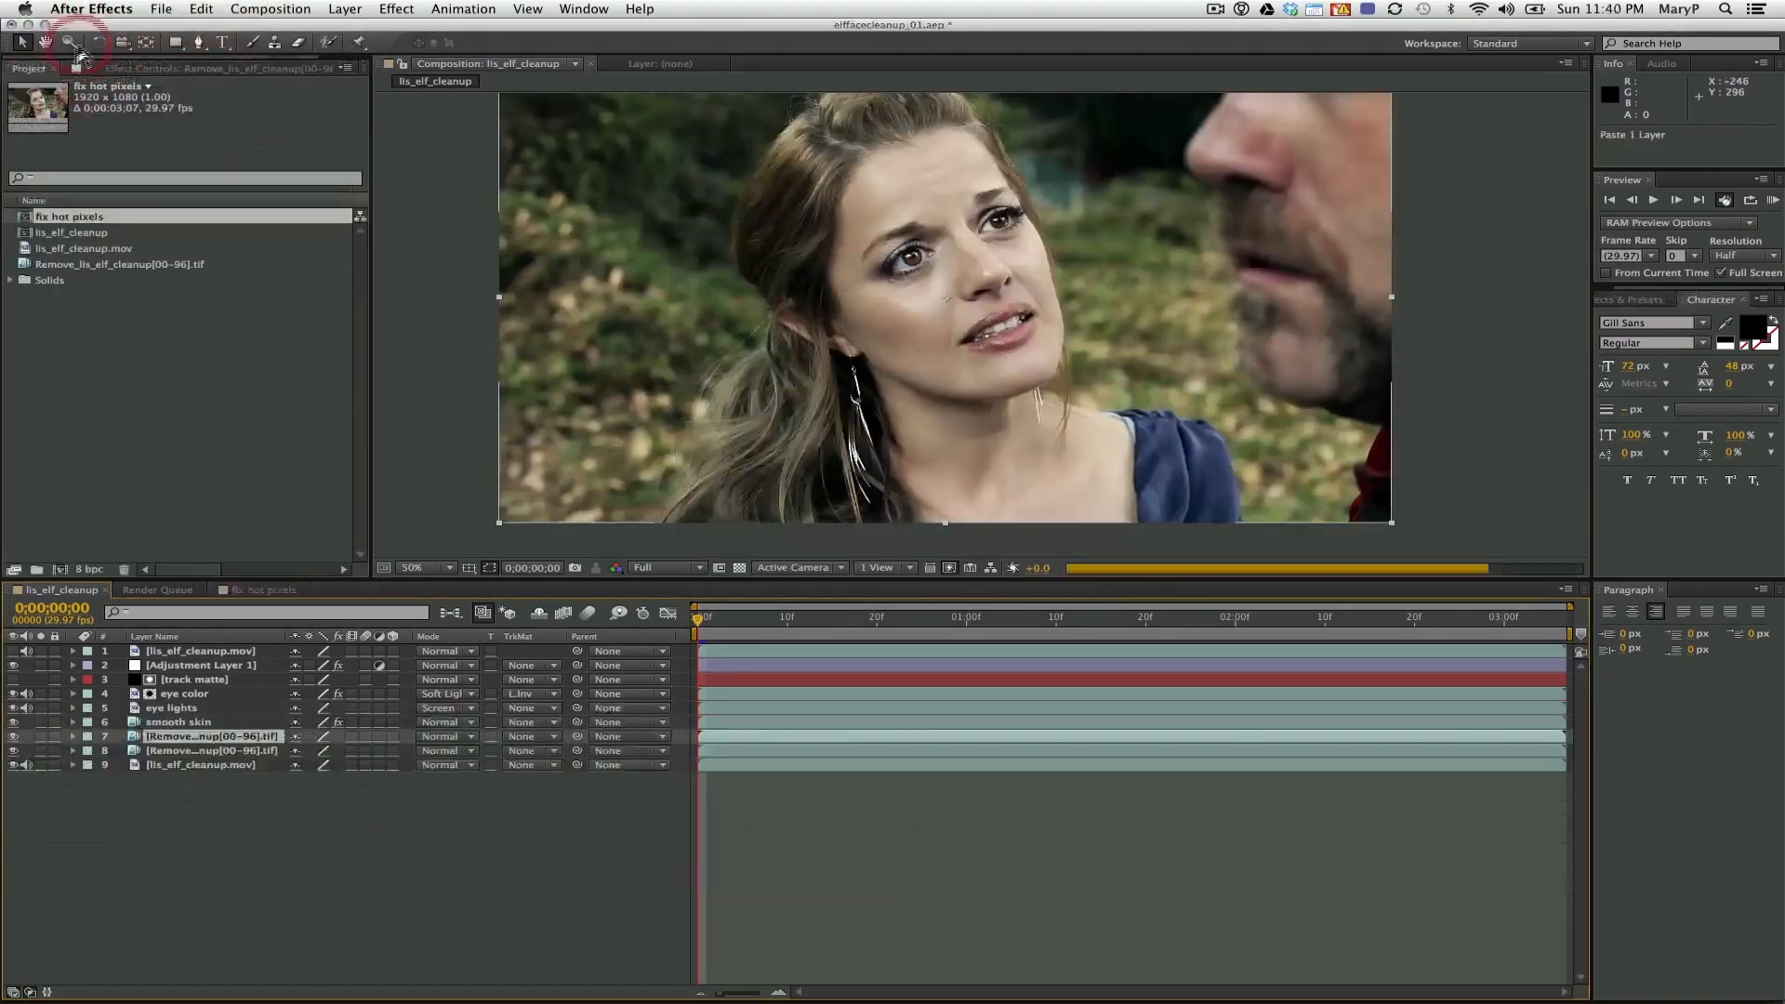
Open the upper Remove_lis_elf_cleanup[00-96].tif layer on its own and draw a tiny seven-point mask around the hot pixel on the man's face
double_click(165, 738)
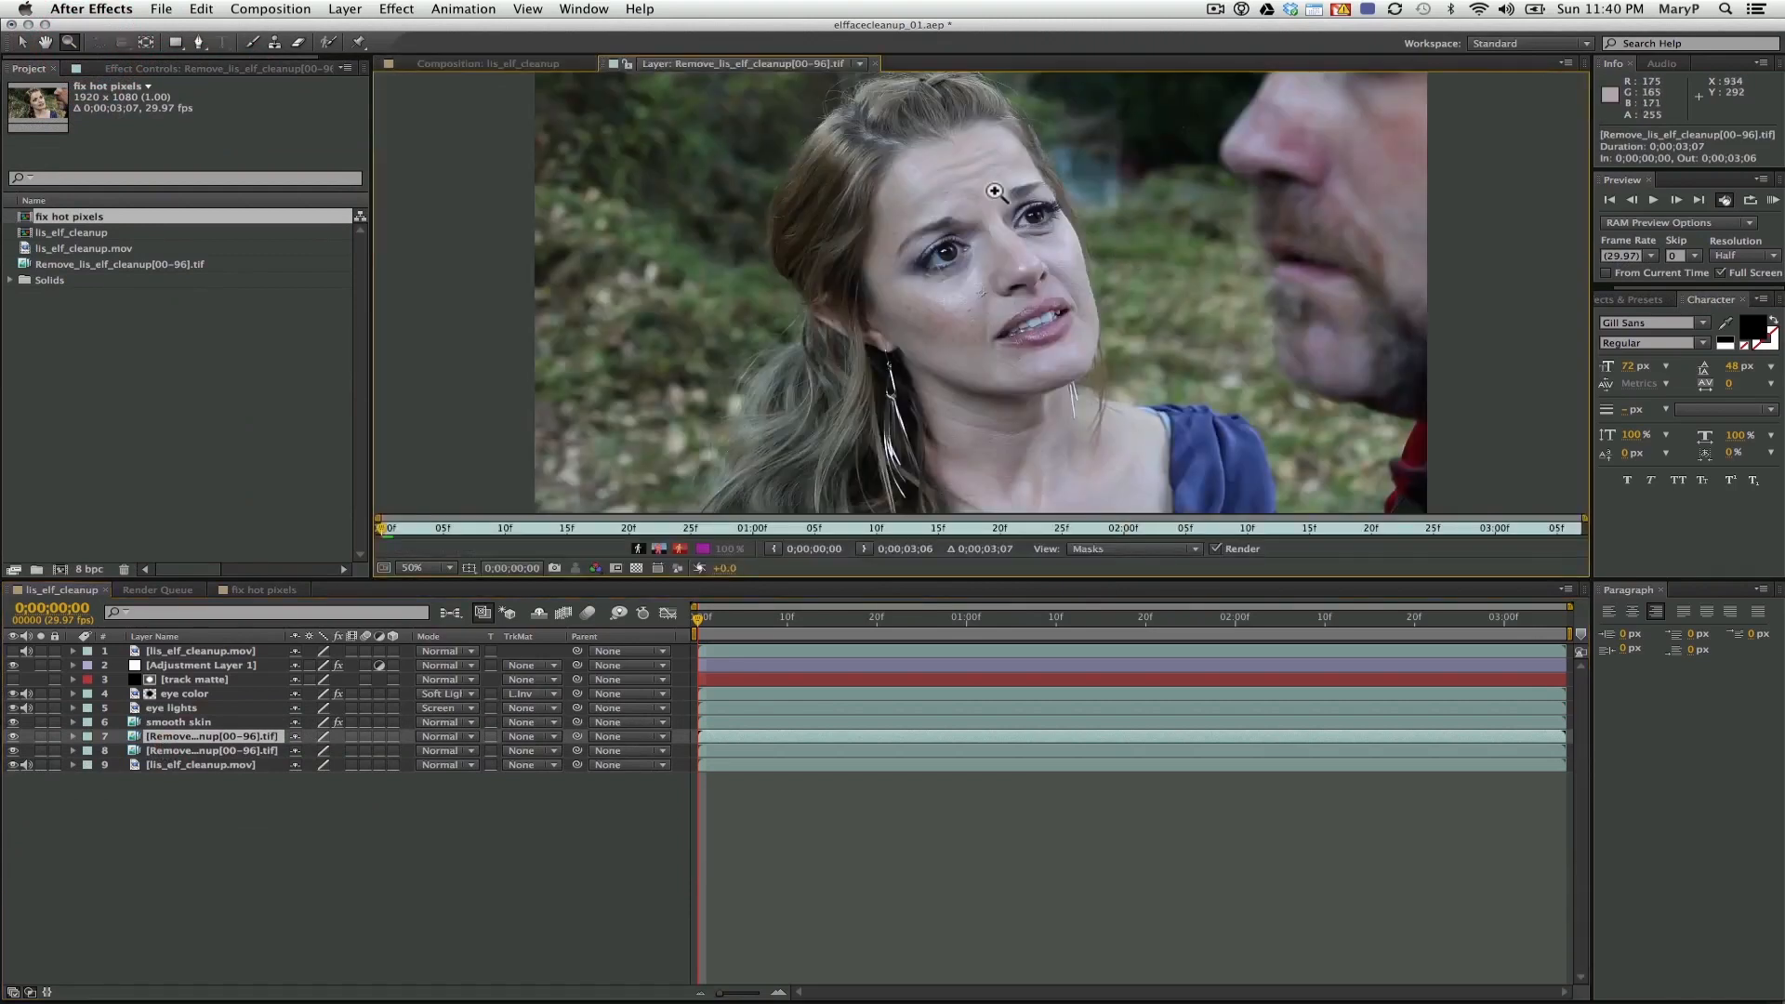
left_click(1292, 279)
left_click(908, 291)
left_click(1032, 363)
key("g")
left_click(977, 276)
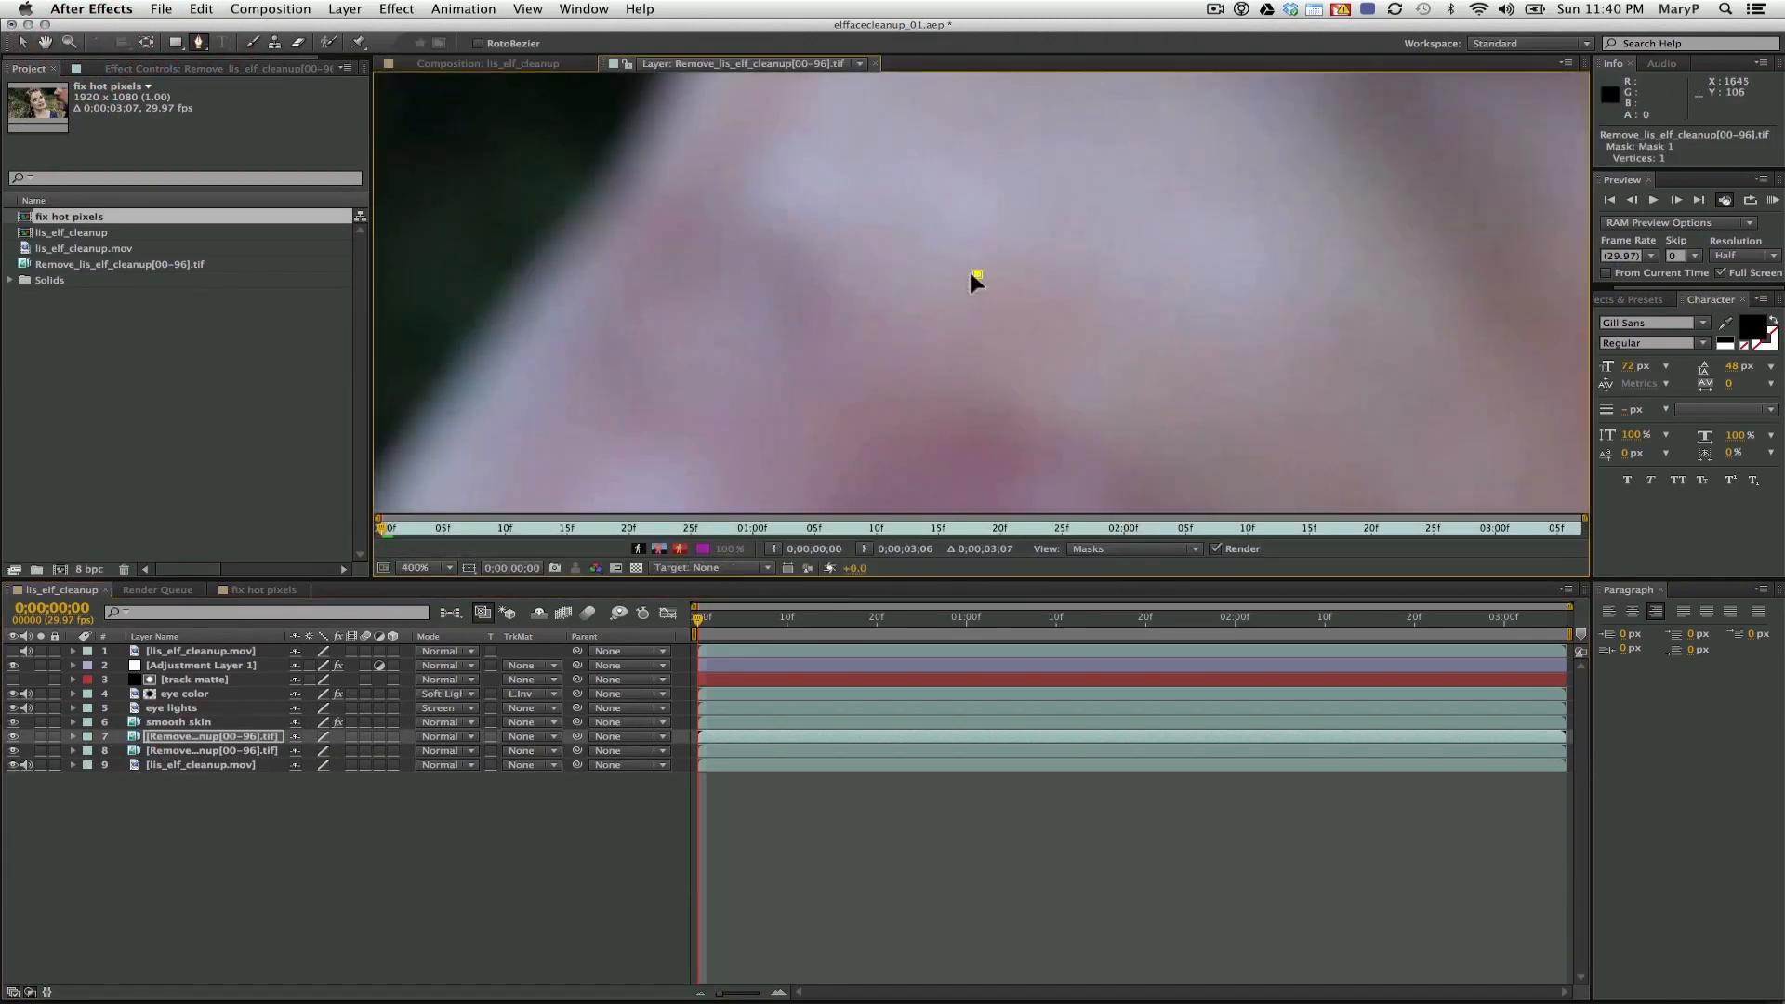
left_click(950, 298)
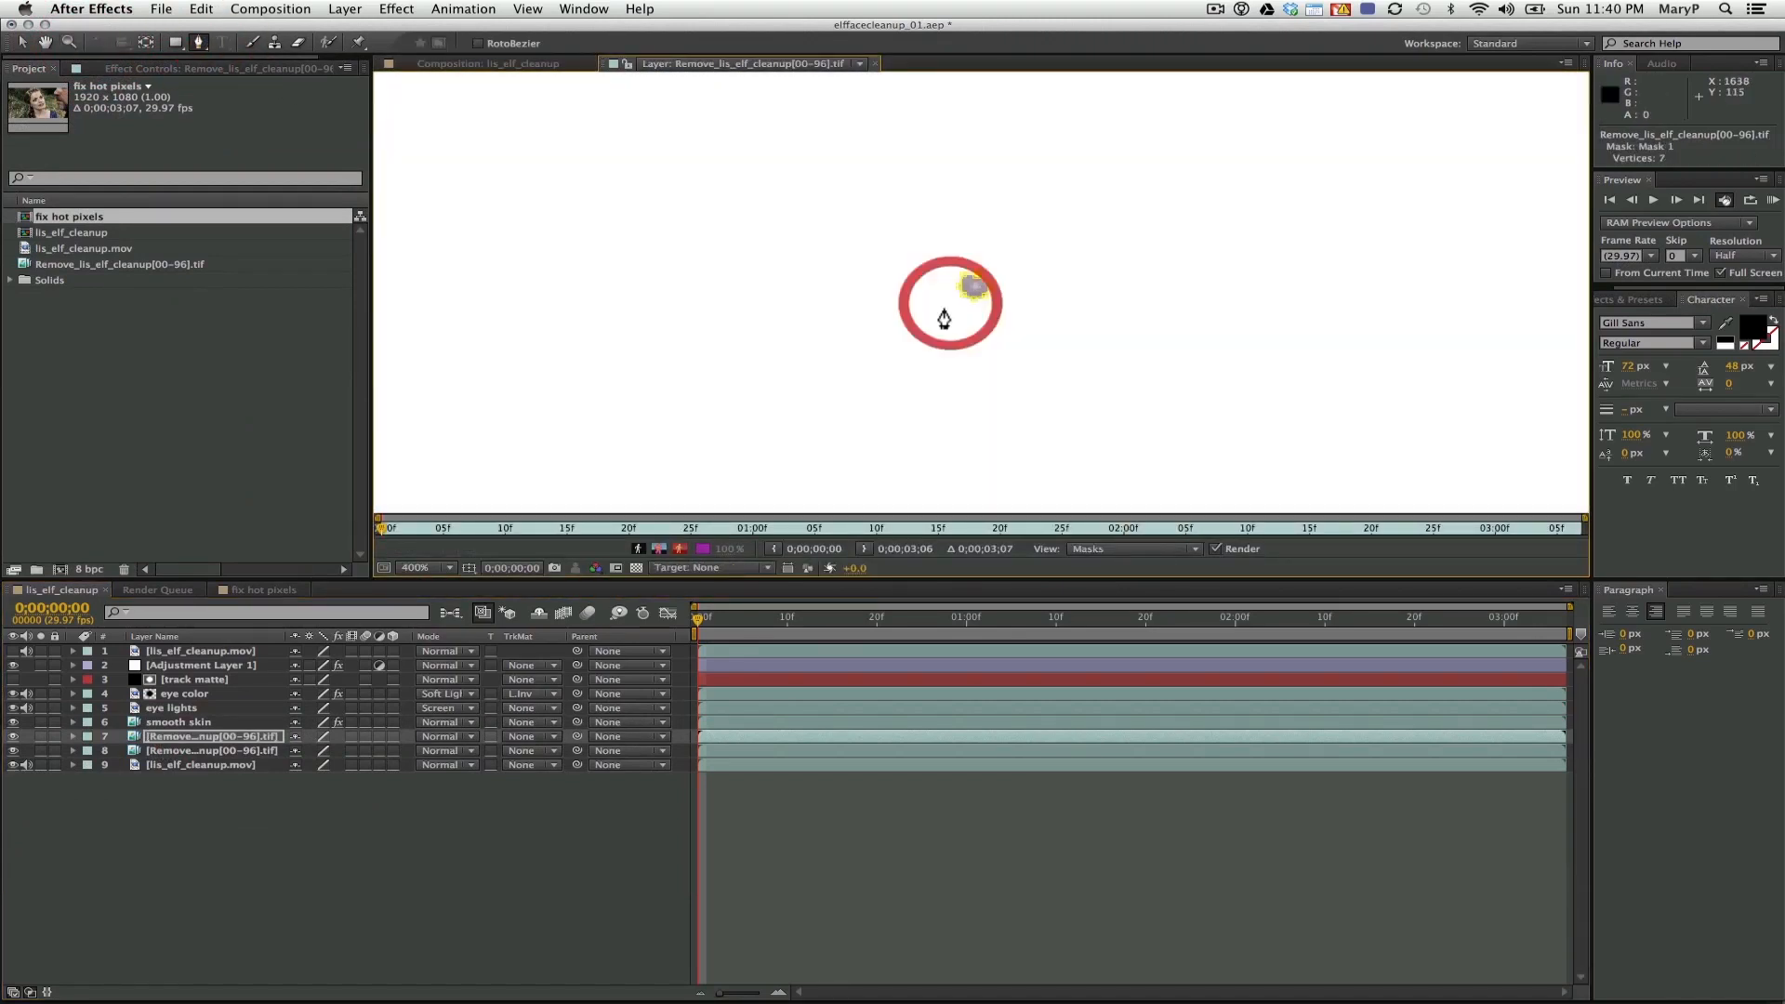
Reveal the properties of Mask 1 on the upper Remove_lis_elf_cleanup[00-96].tif layer and set its mask mode to None
left_click(73, 736)
left_click(90, 751)
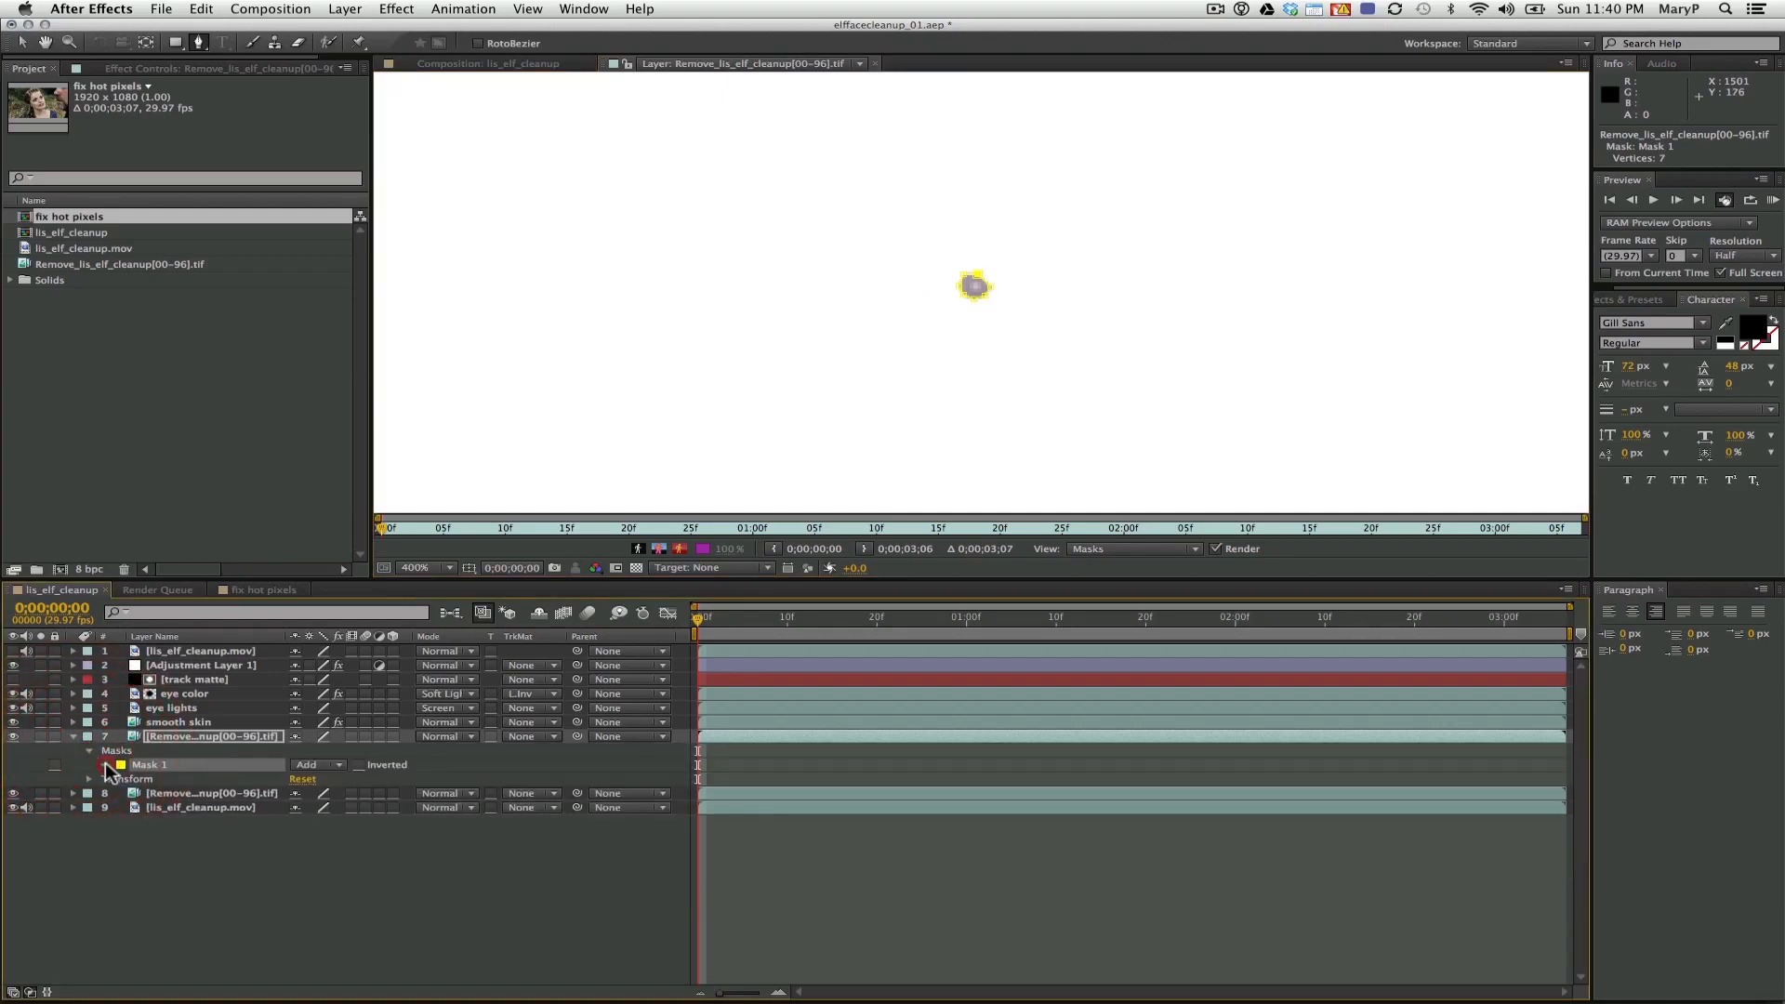
left_click(105, 764)
left_click(316, 764)
left_click(307, 744)
Draw a second tiny closed mask, with six points, around the hot pixel in the dark background beside the man's face
scroll(688, 379, "left", 10)
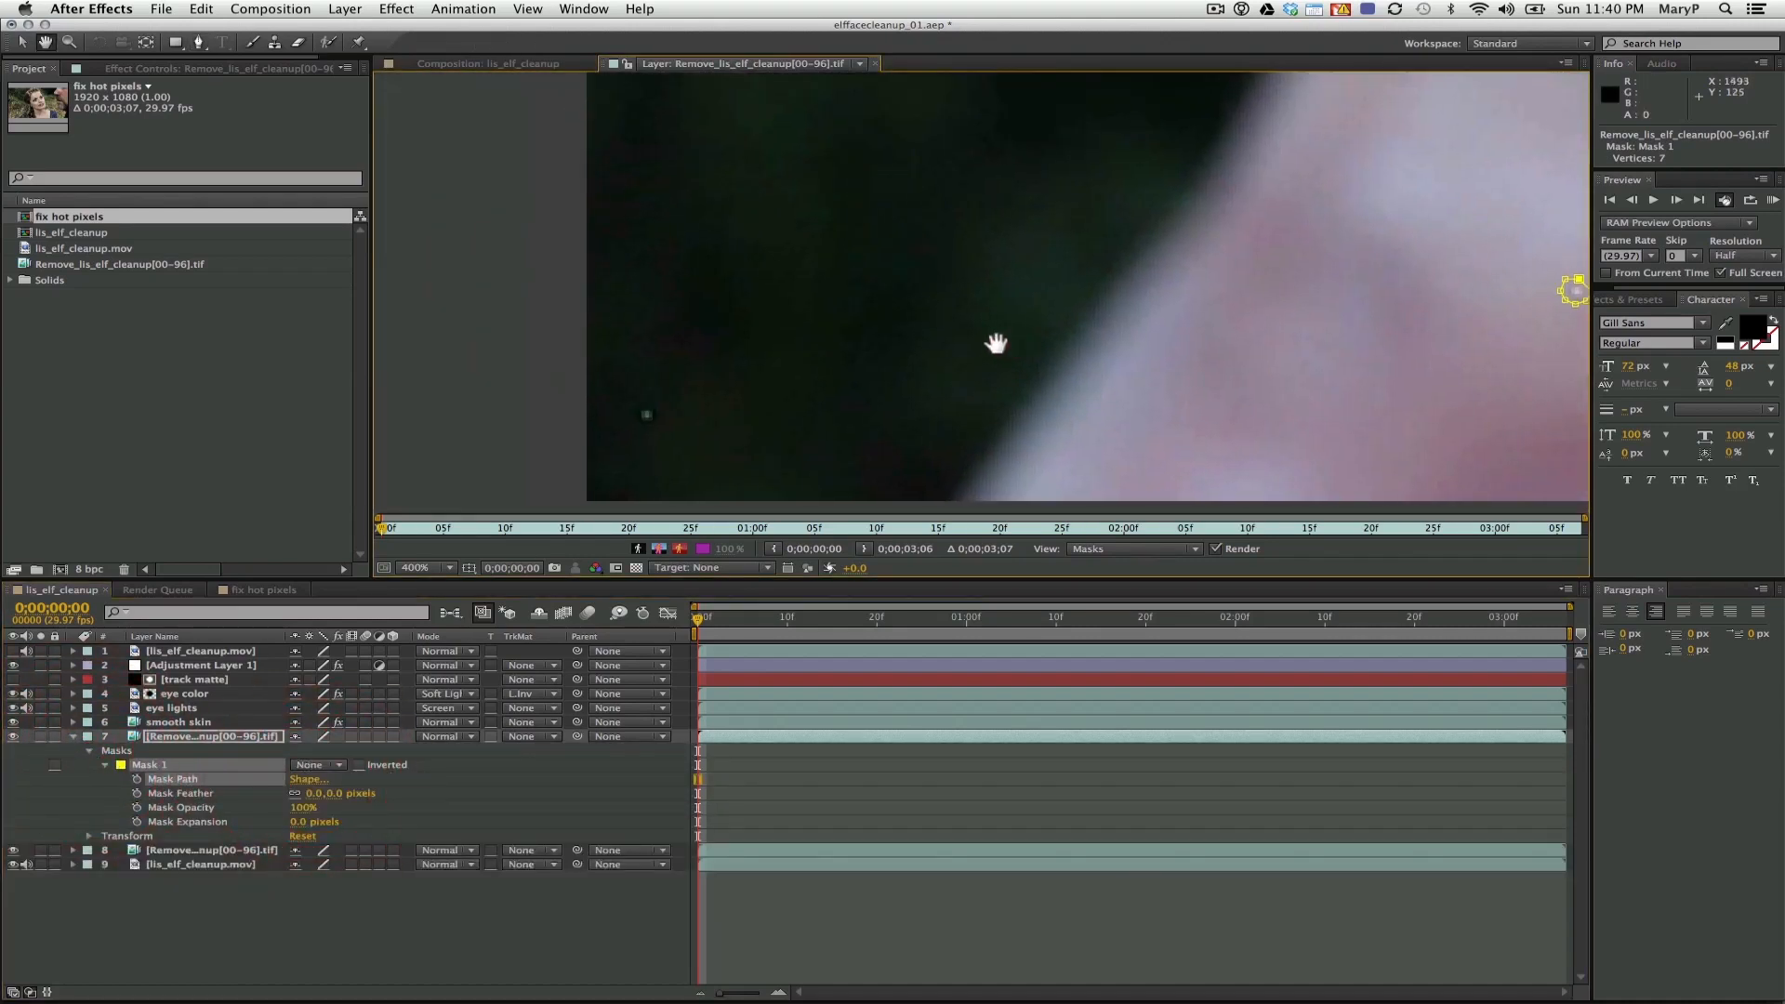
left_click(732, 365)
left_click(711, 368)
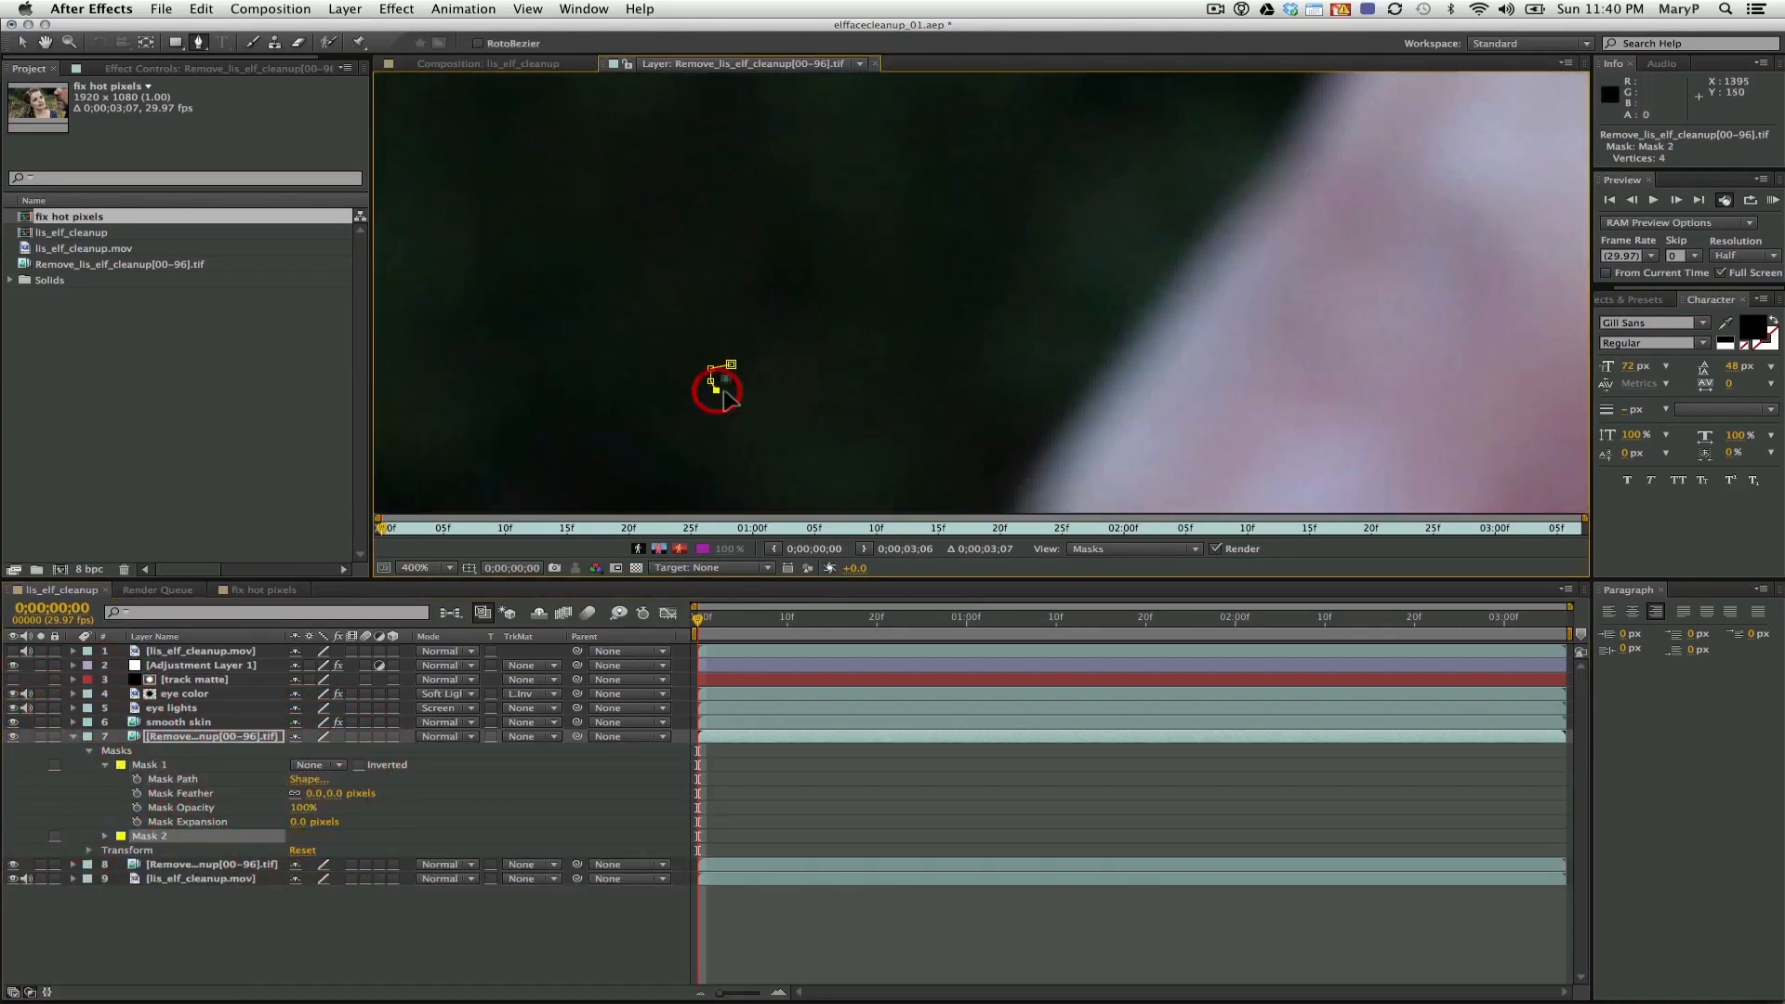
left_click(720, 376)
key("v")
left_click_drag(716, 371, 715, 377)
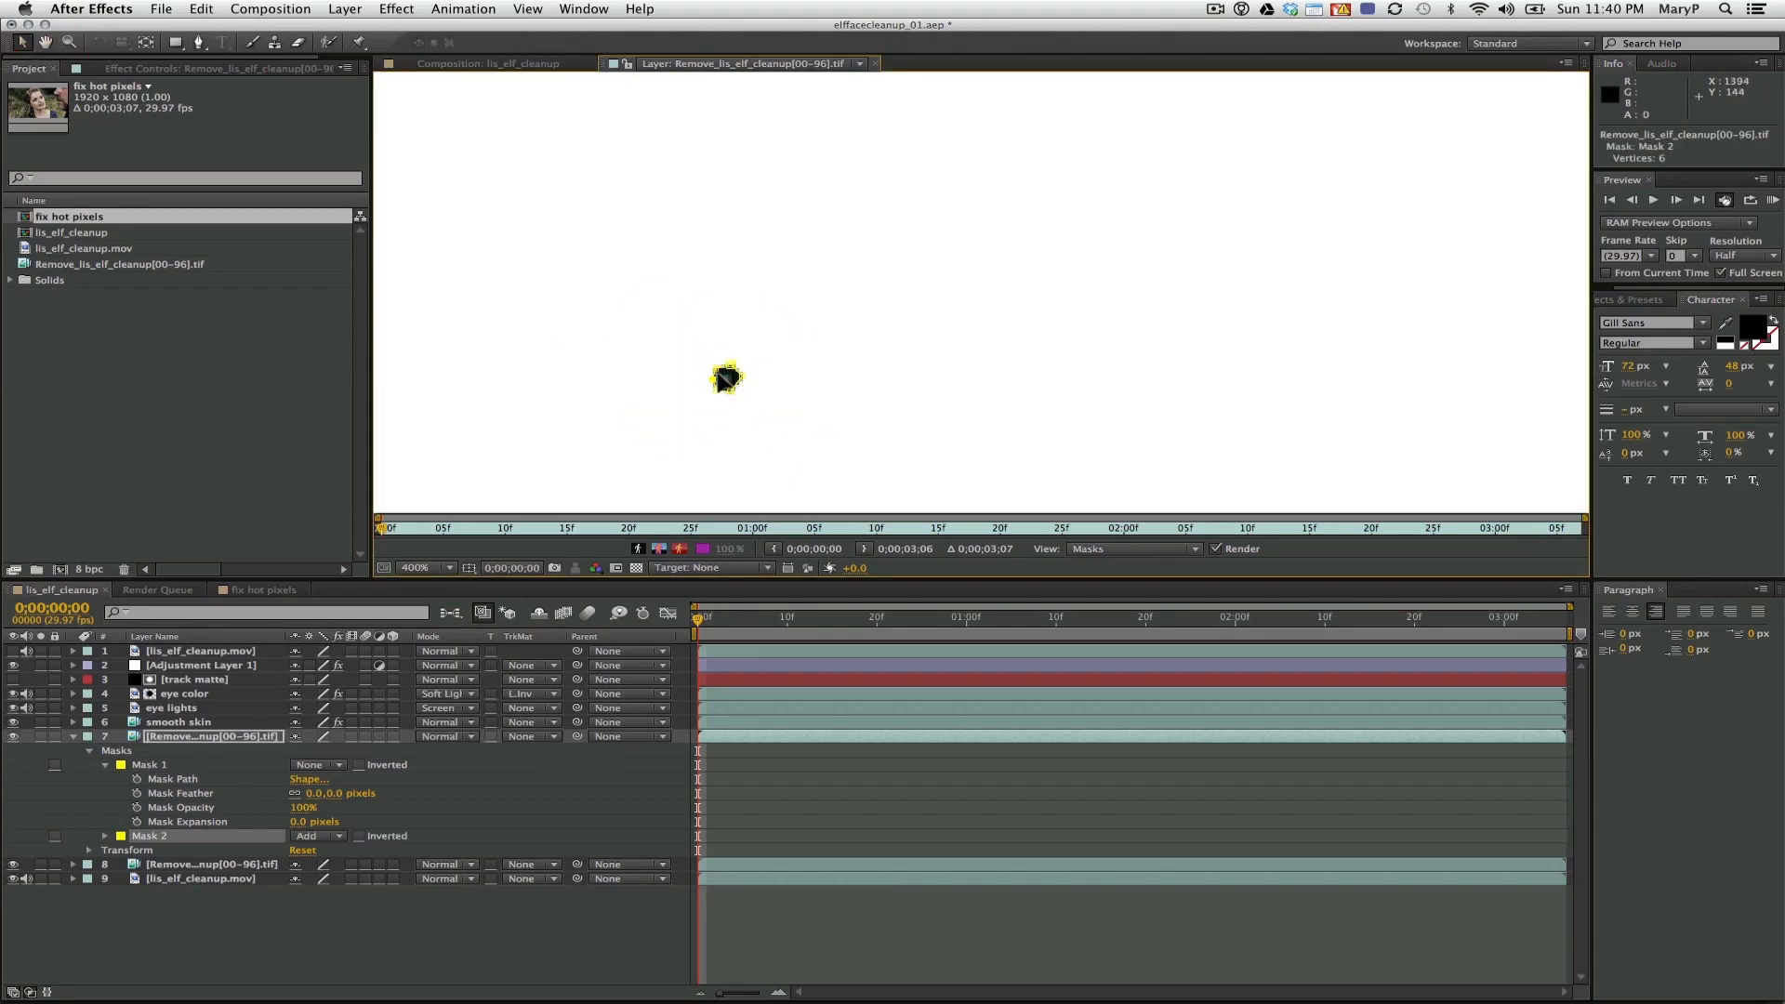
Set the mask feather of Mask 1 and Mask 2 together to 2 pixels
left_click(146, 764)
left_click(157, 835, "shift")
left_click(314, 794)
type("2")
left_click(290, 932)
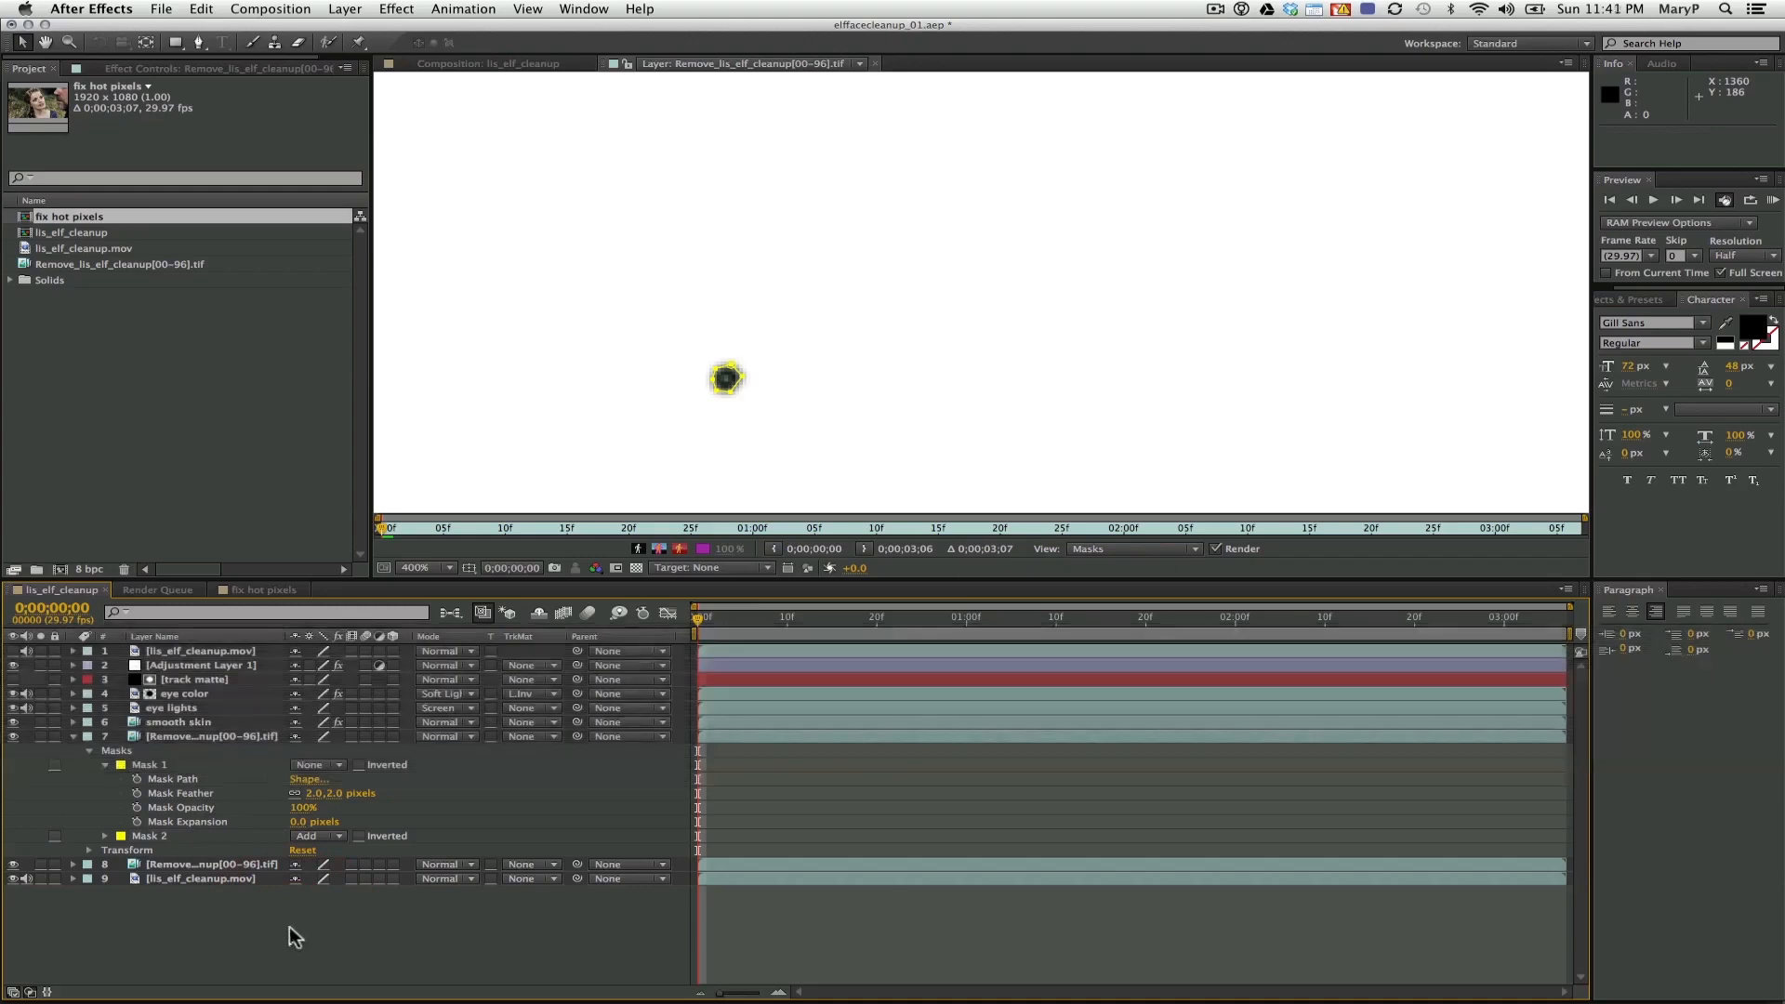
Set the mask expansion of both Mask 1 and Mask 2 to -1 pixel
left_click(297, 823)
type("-1")
left_click(299, 968)
left_click(105, 836)
left_click(295, 893)
type("-1")
left_click(354, 953)
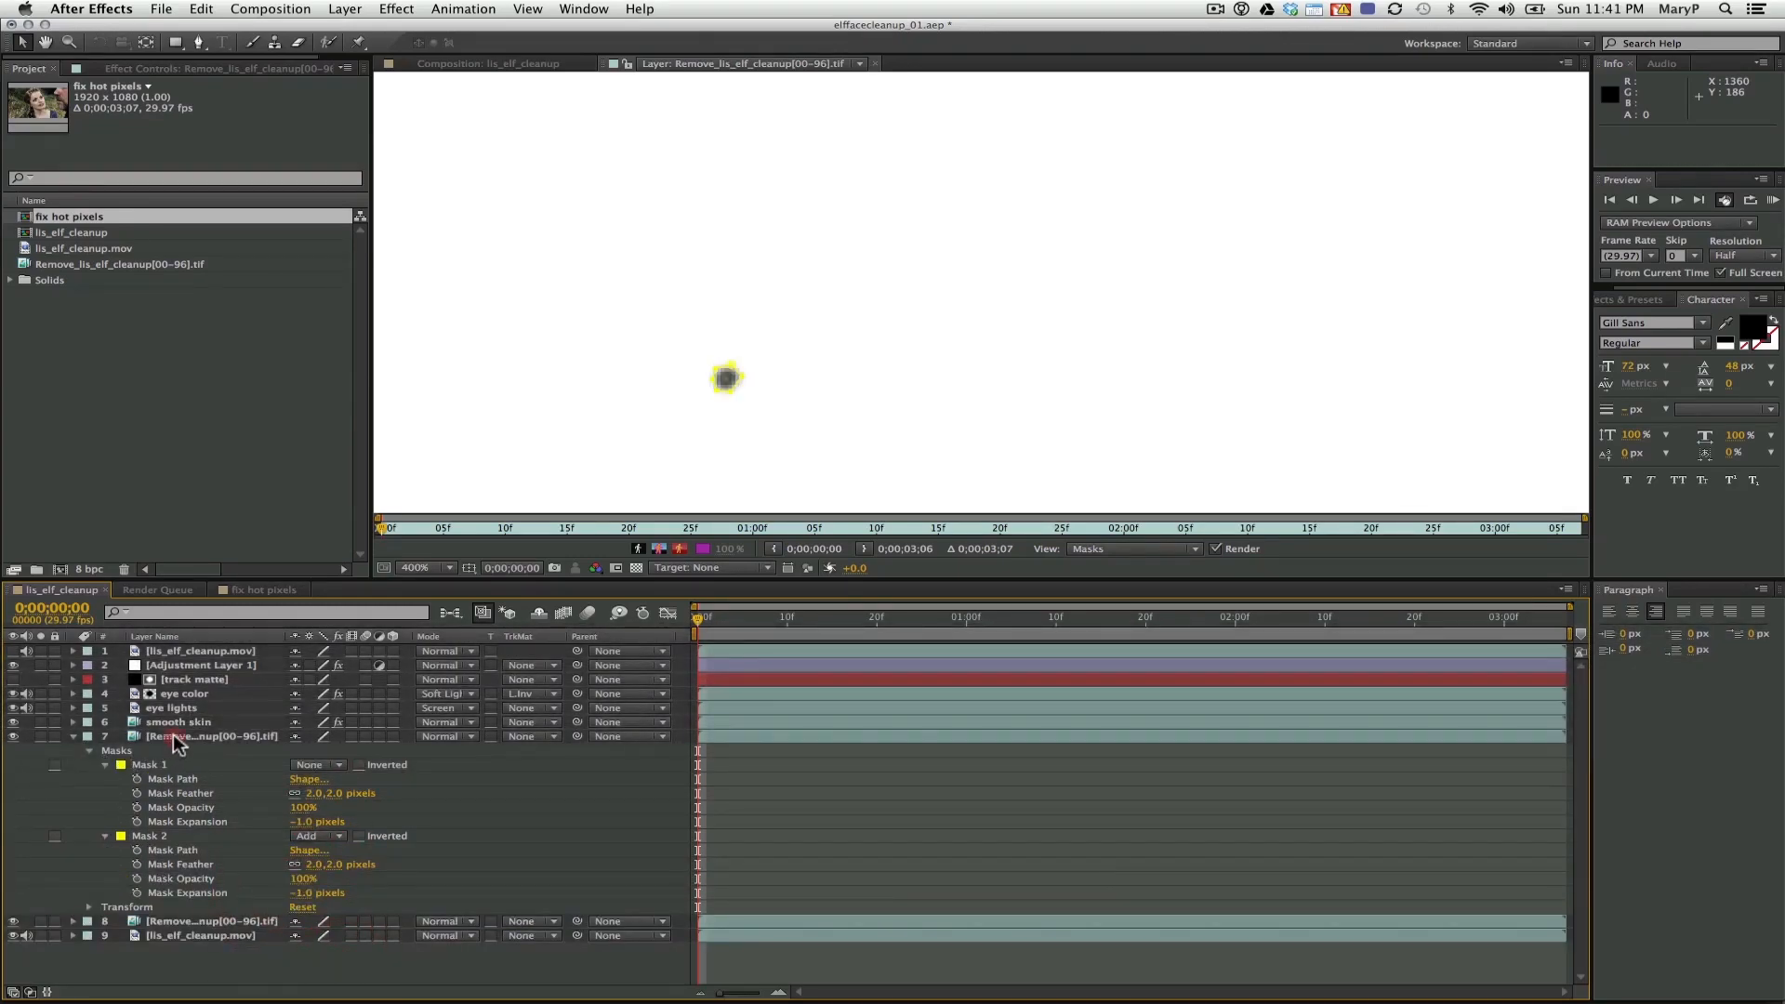
Change the mode of Mask 1 and Mask 2 to Subtract so they cut holes over the hot pixels
left_click(174, 739)
left_click(311, 765)
left_click(324, 815)
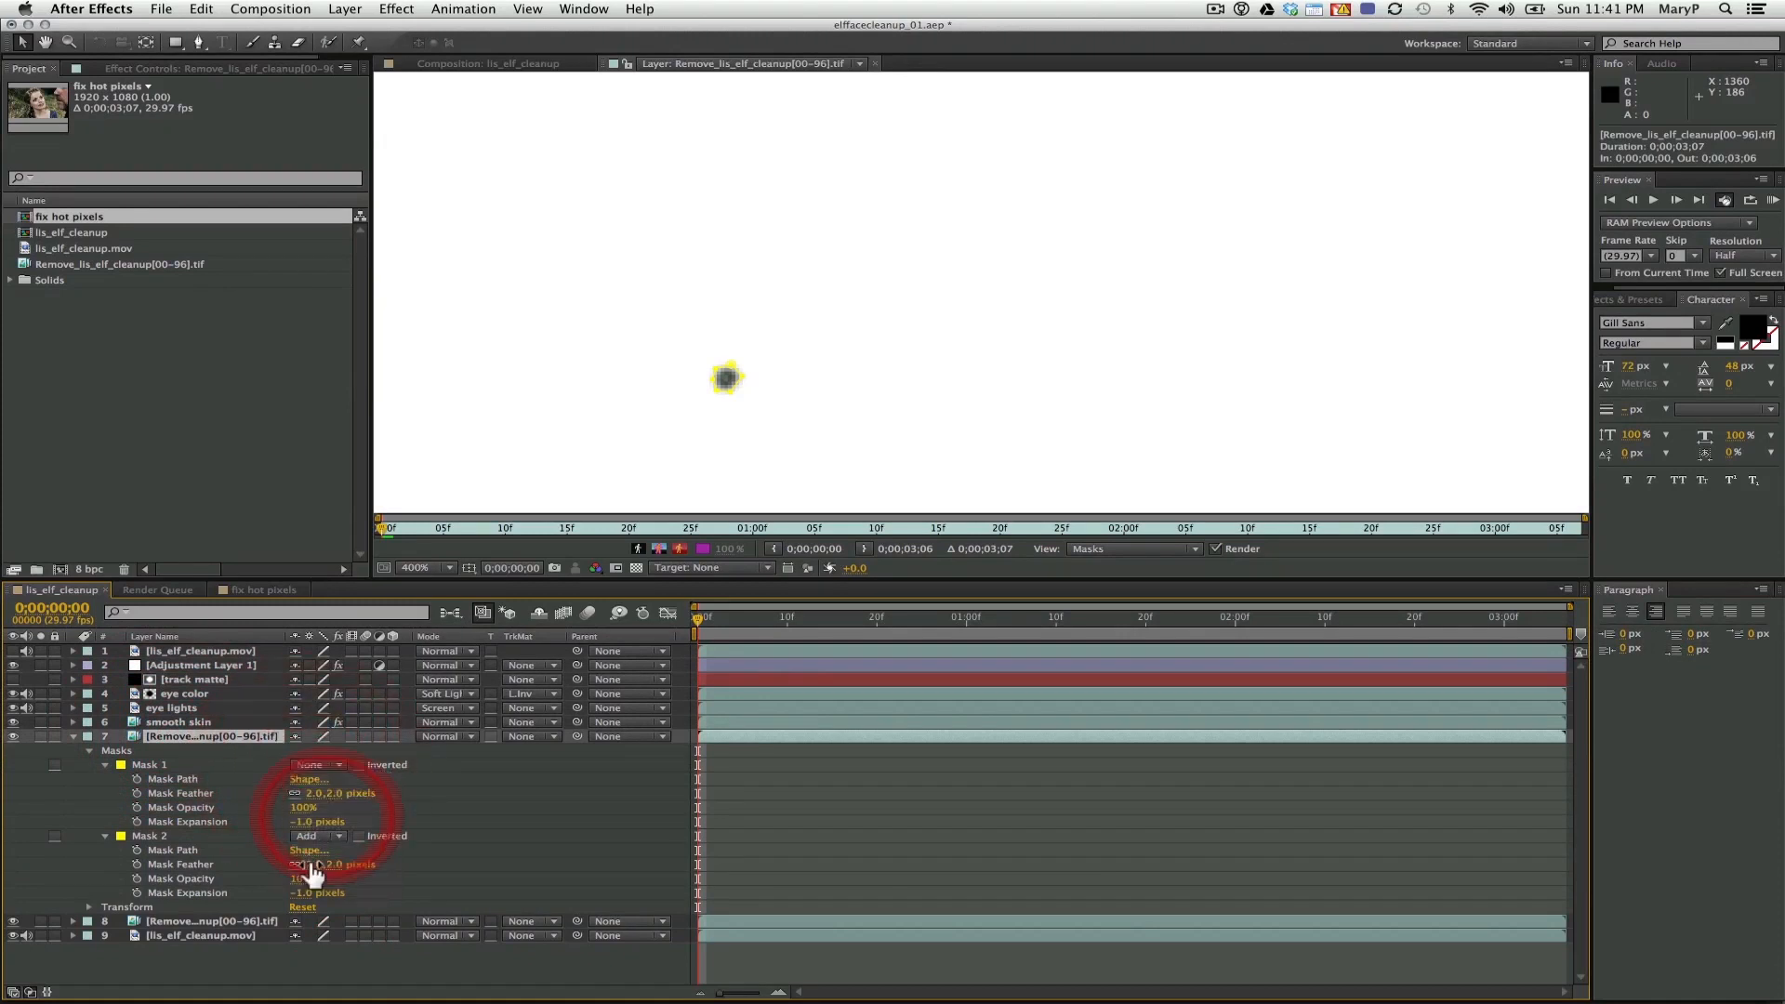
left_click(313, 836)
left_click(326, 893)
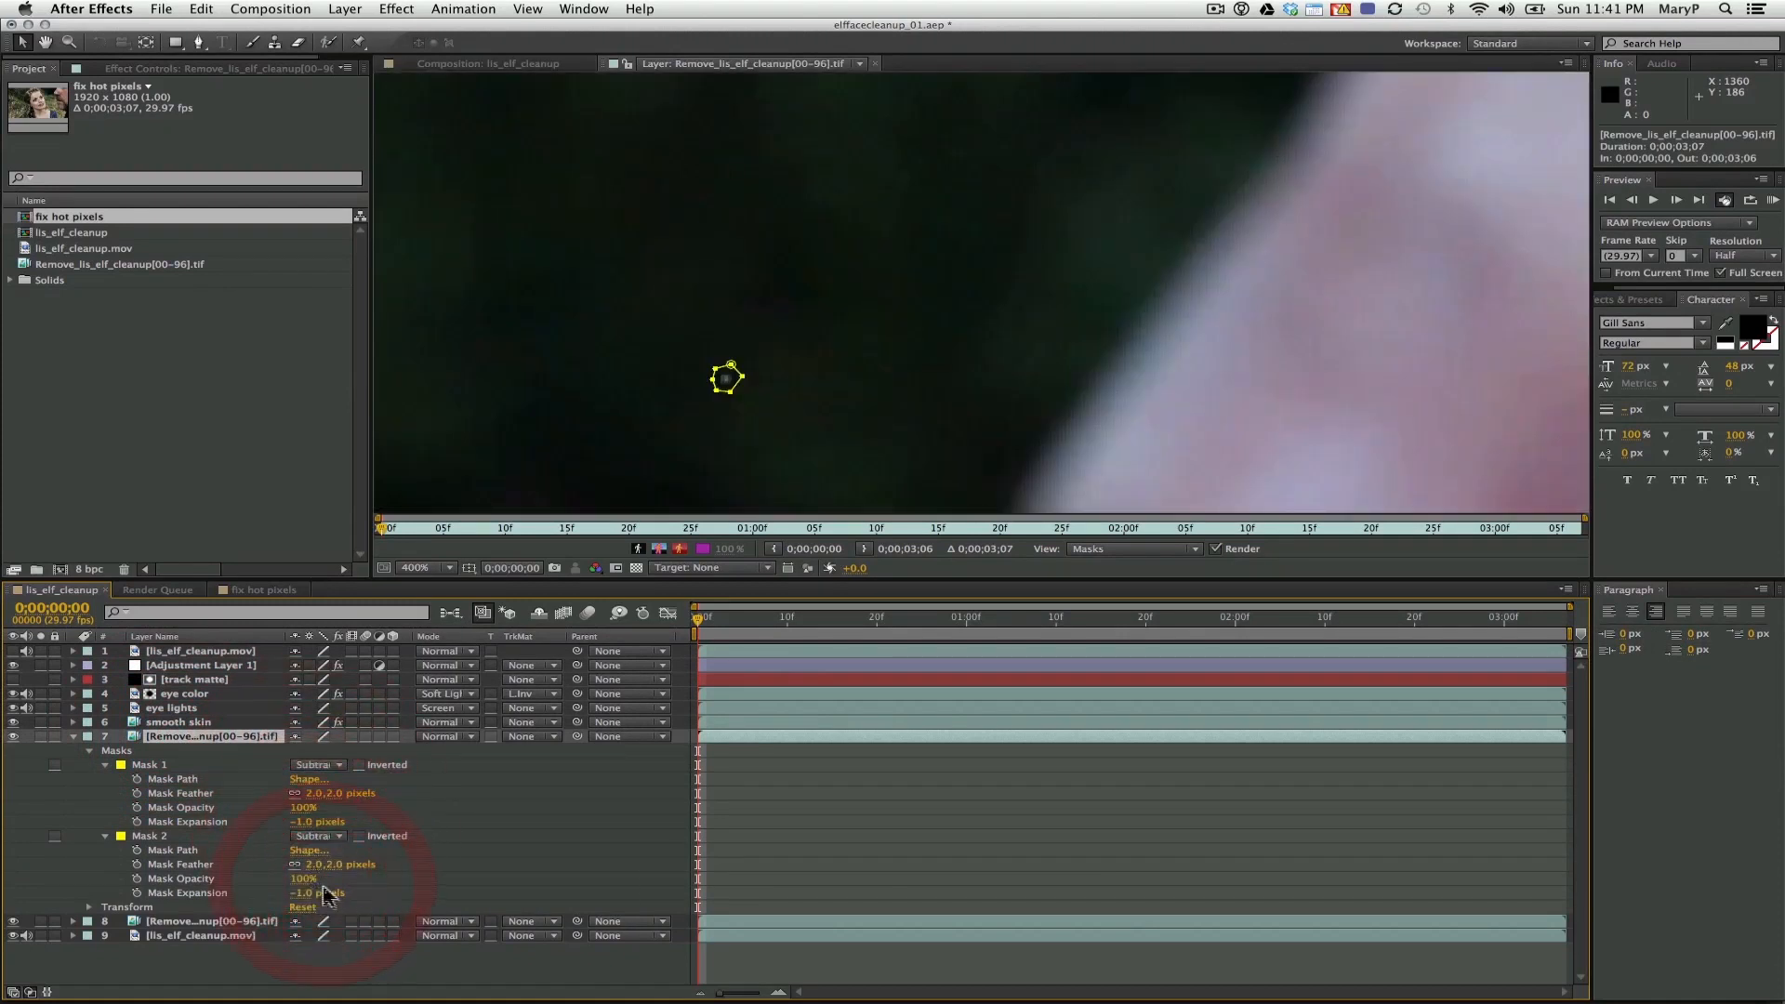
Return to the lis_elf_cleanup composition and hide Adjustment Layer 1 to inspect the masked hot pixel on the man's face
left_click(265, 922)
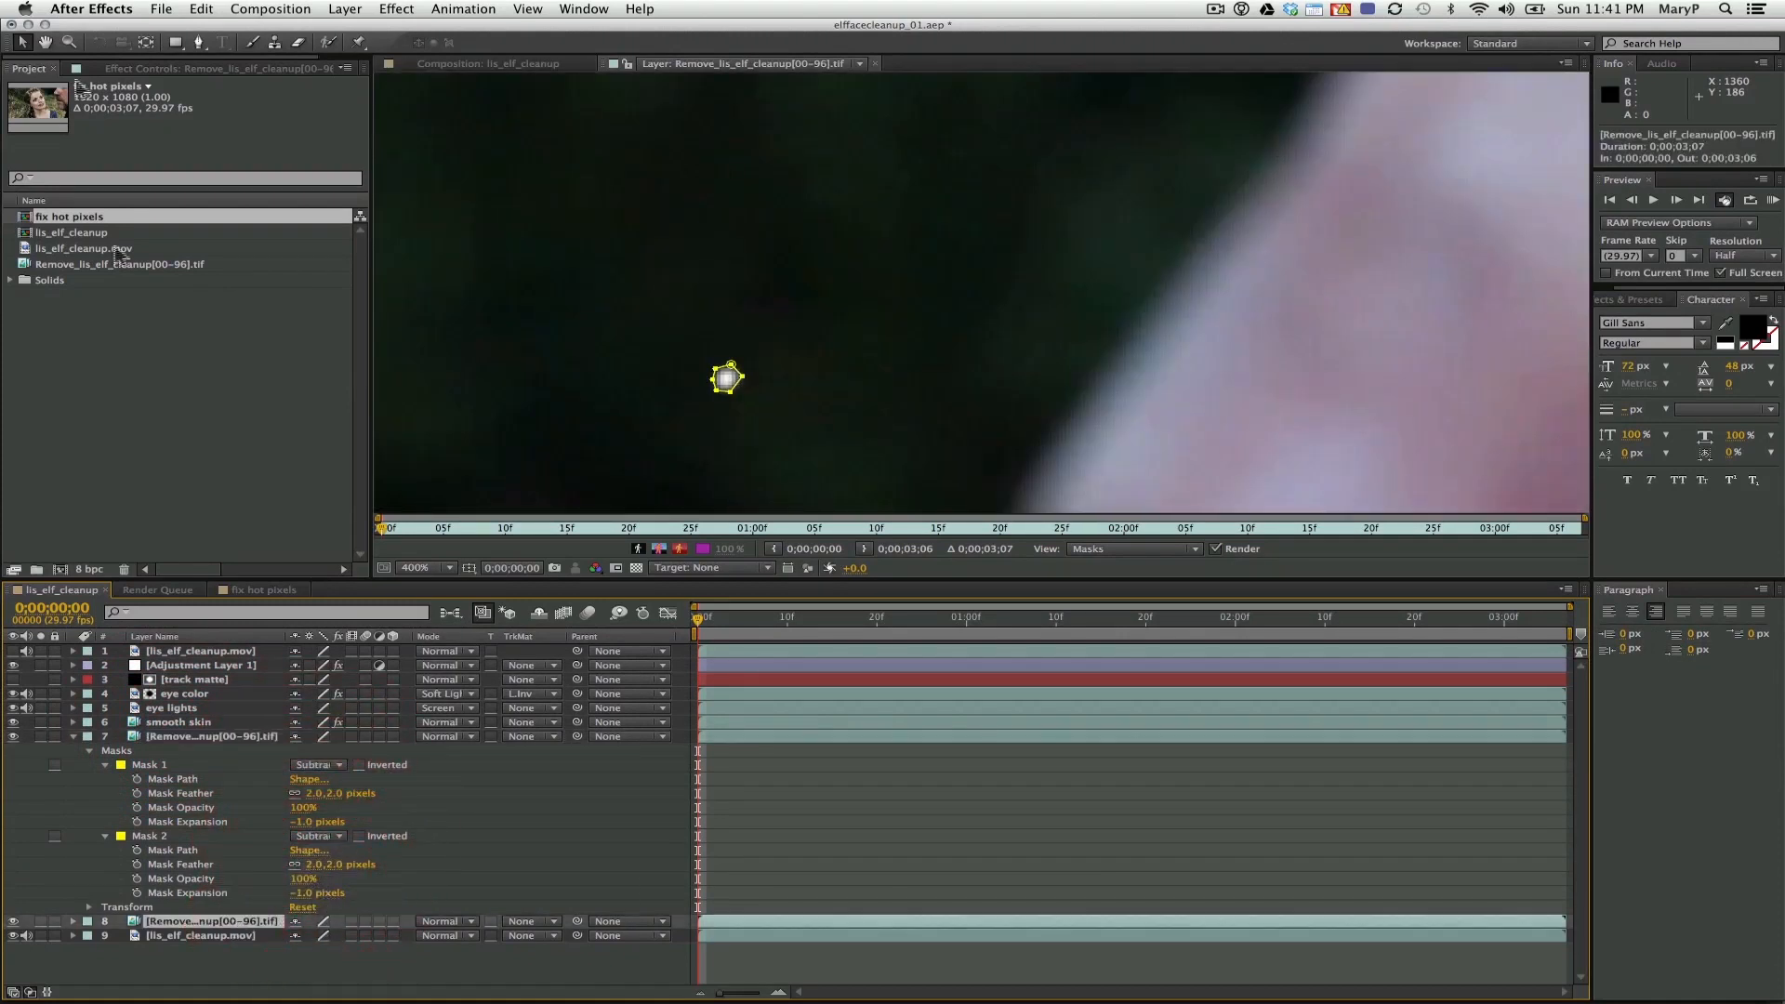
left_click_drag(13, 928, 17, 795)
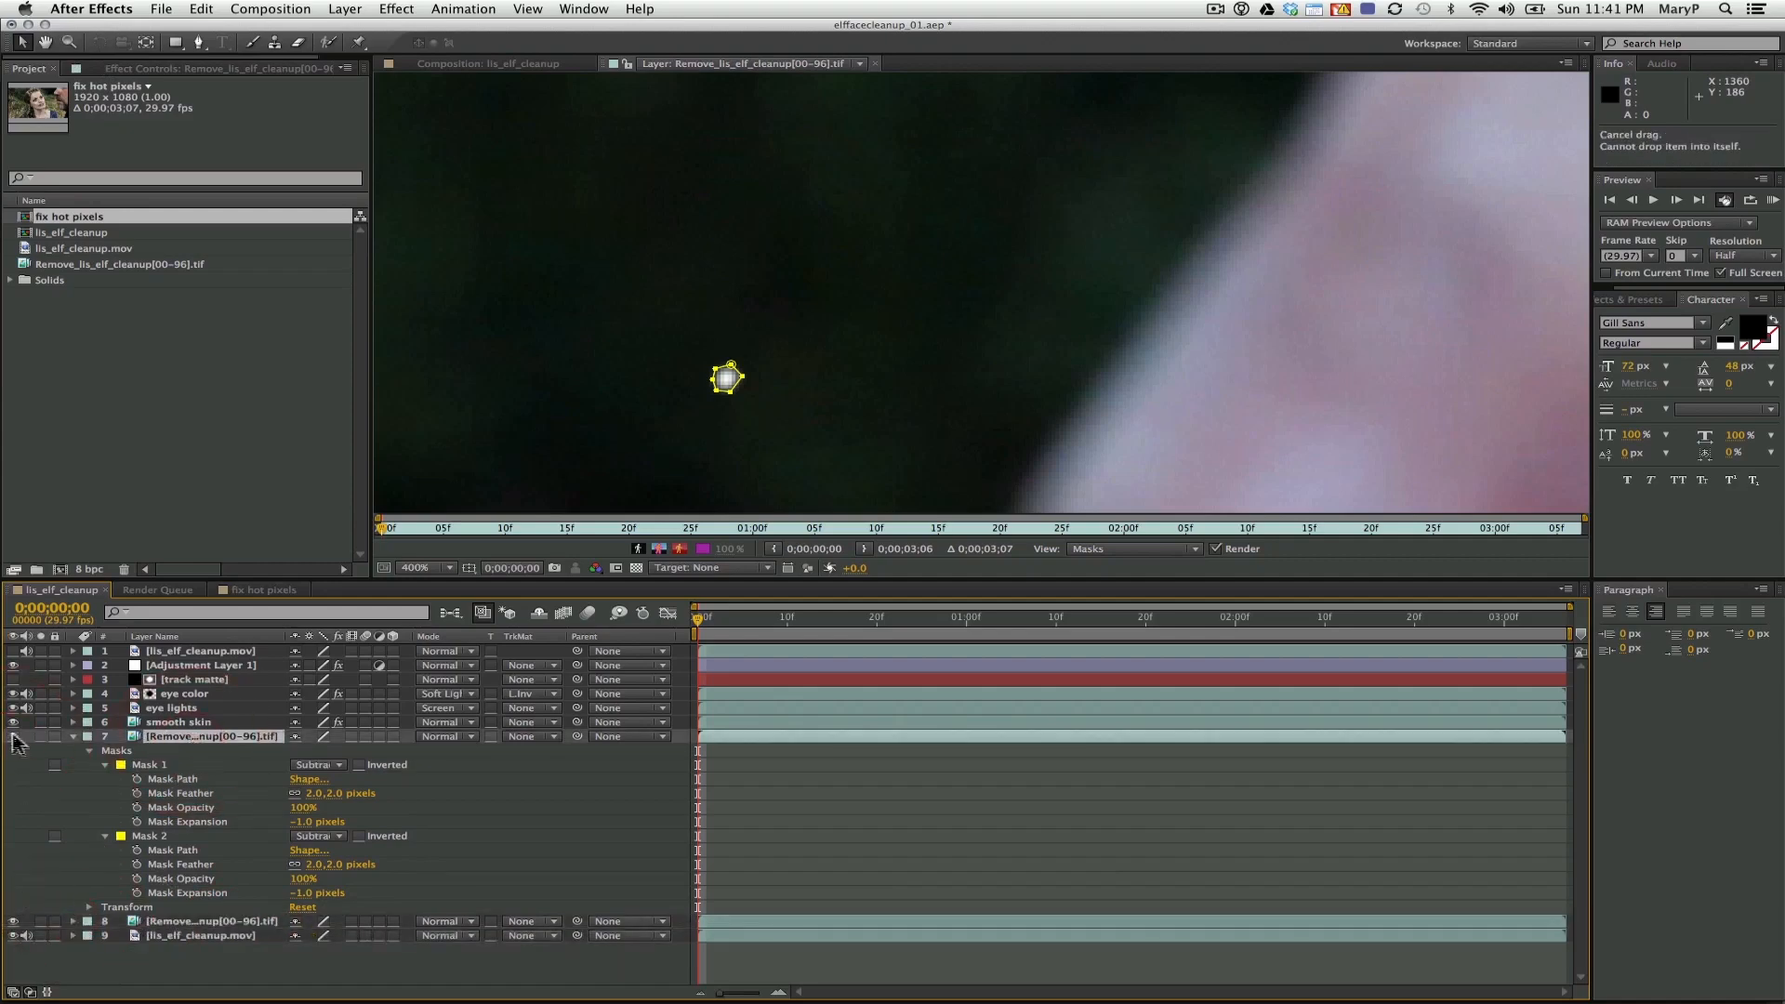
left_click(492, 65)
left_click(70, 44)
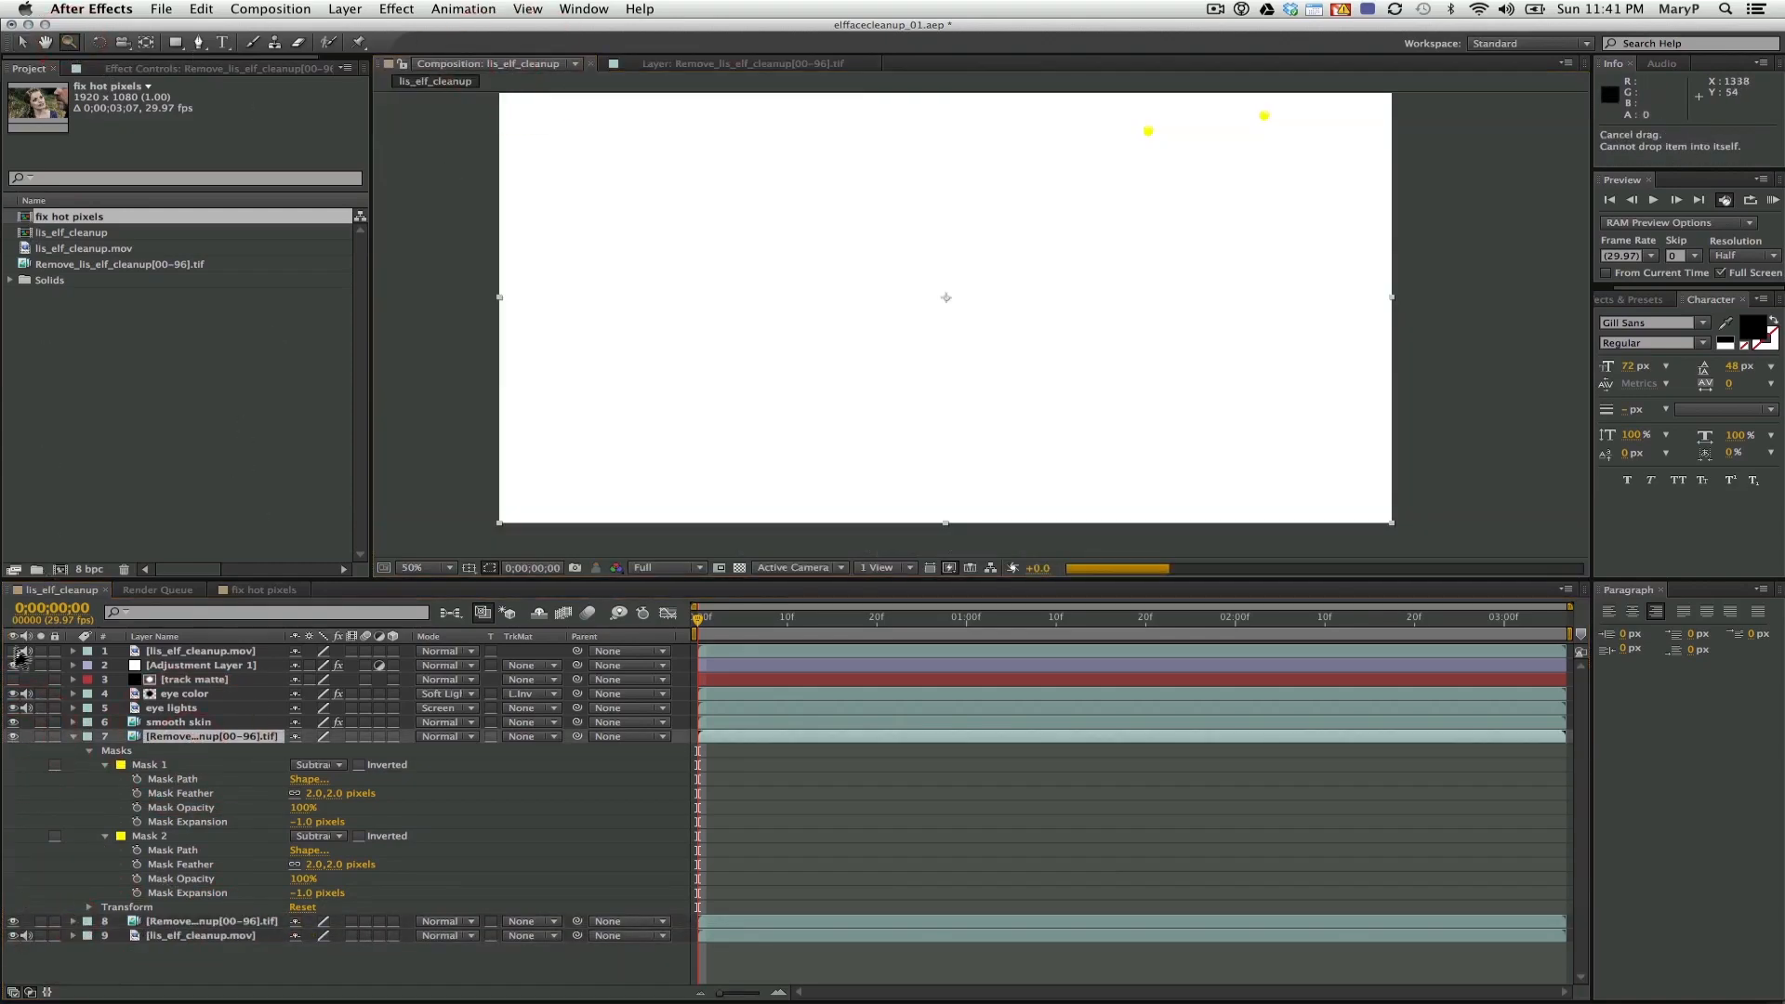
left_click(15, 653)
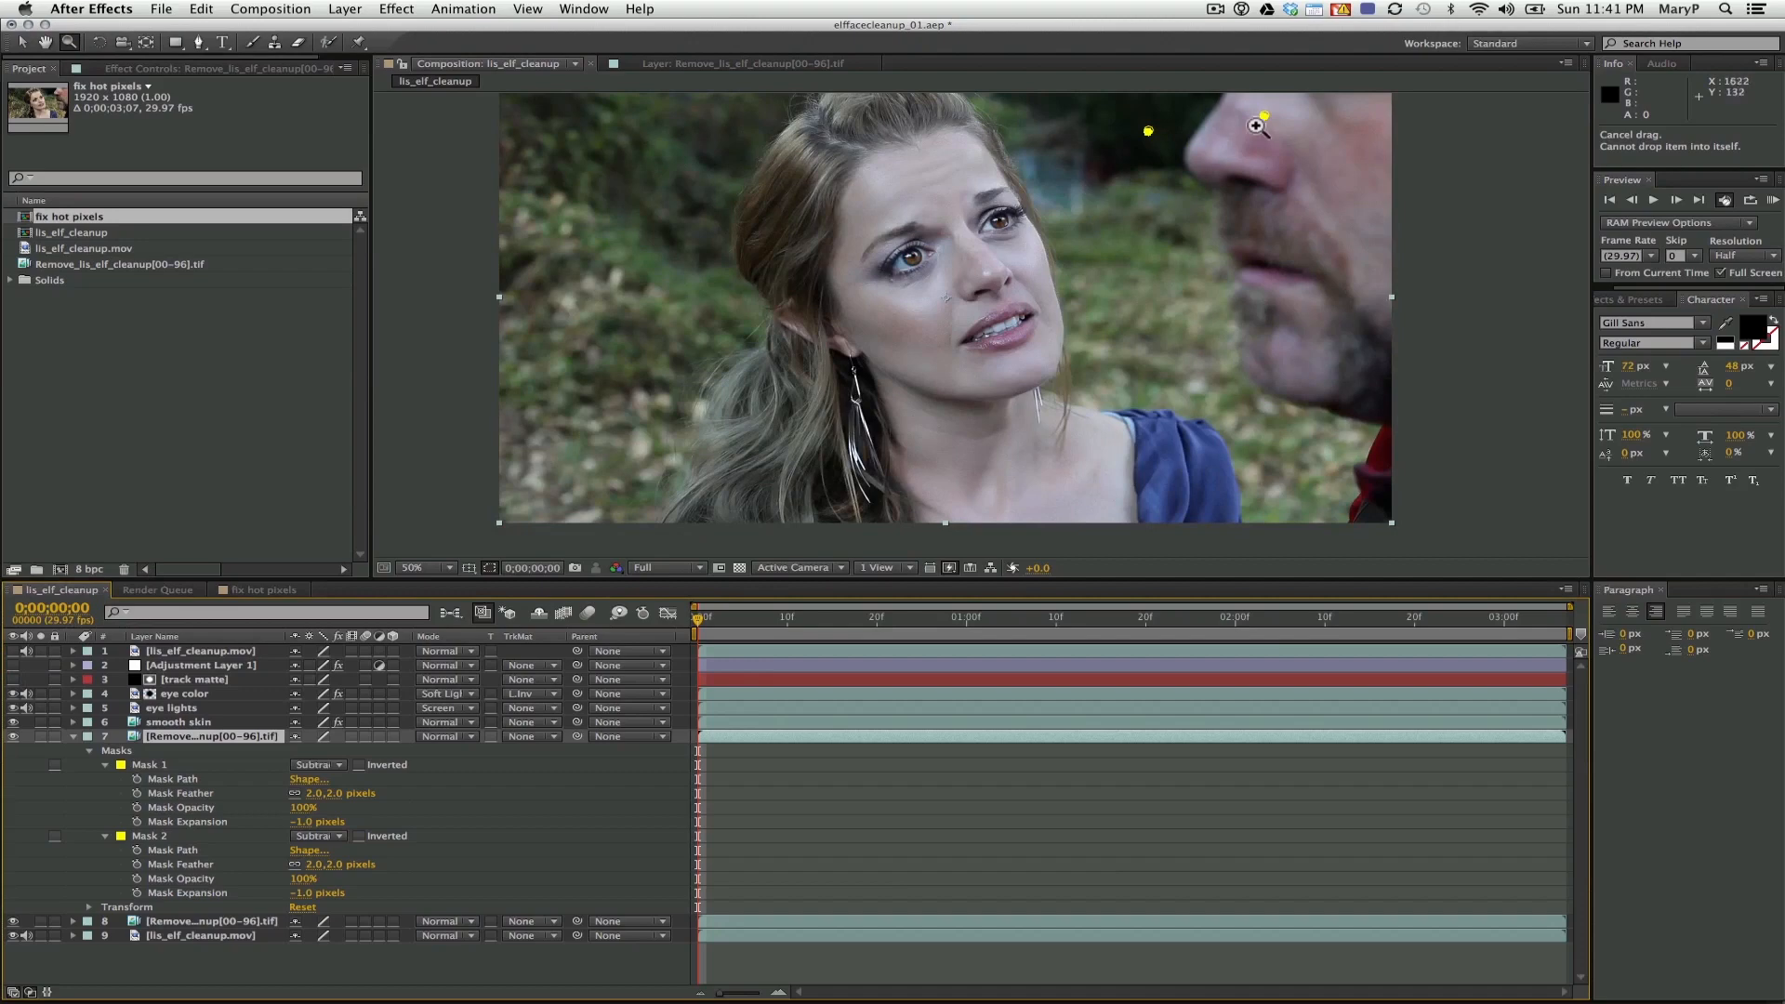
left_click(1258, 126)
left_click(968, 318)
left_click(1005, 314)
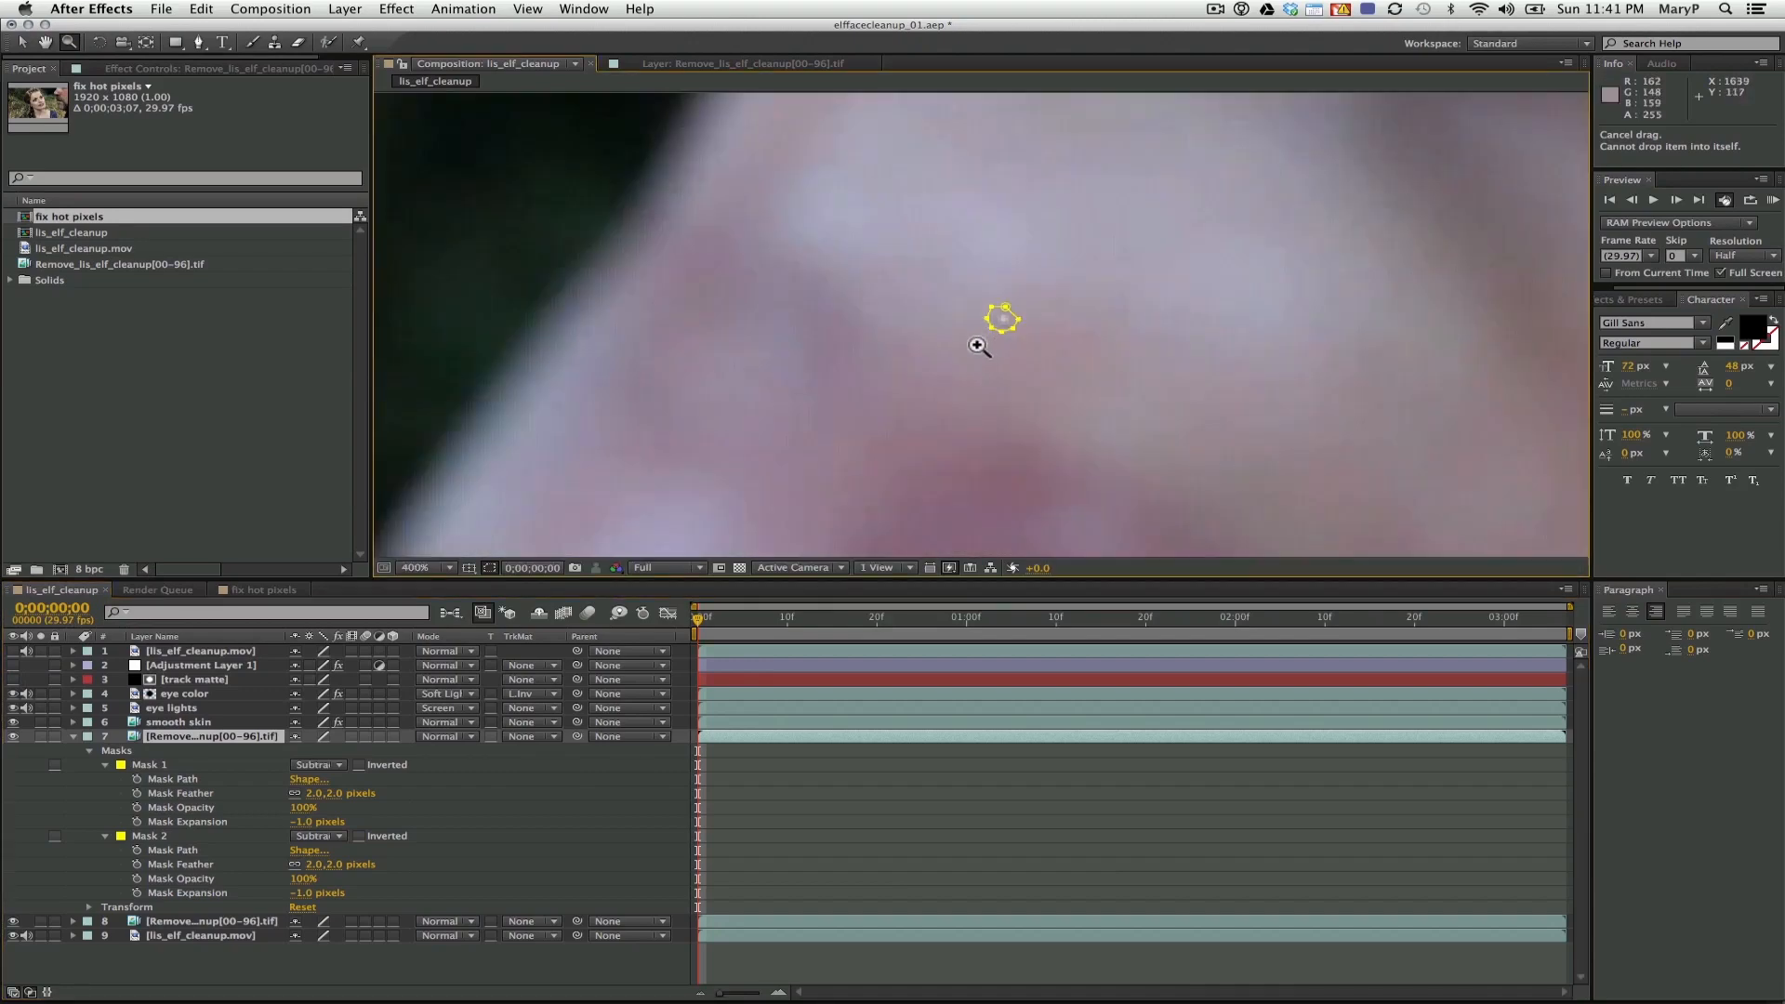
Nudge the lower Remove_lis_elf_cleanup[00-96].tif layer slightly down and left to position 958.8, 543.5 to fill the mask holes with clean pixels
key("ctrl+Down")
key("v")
left_click(1002, 333)
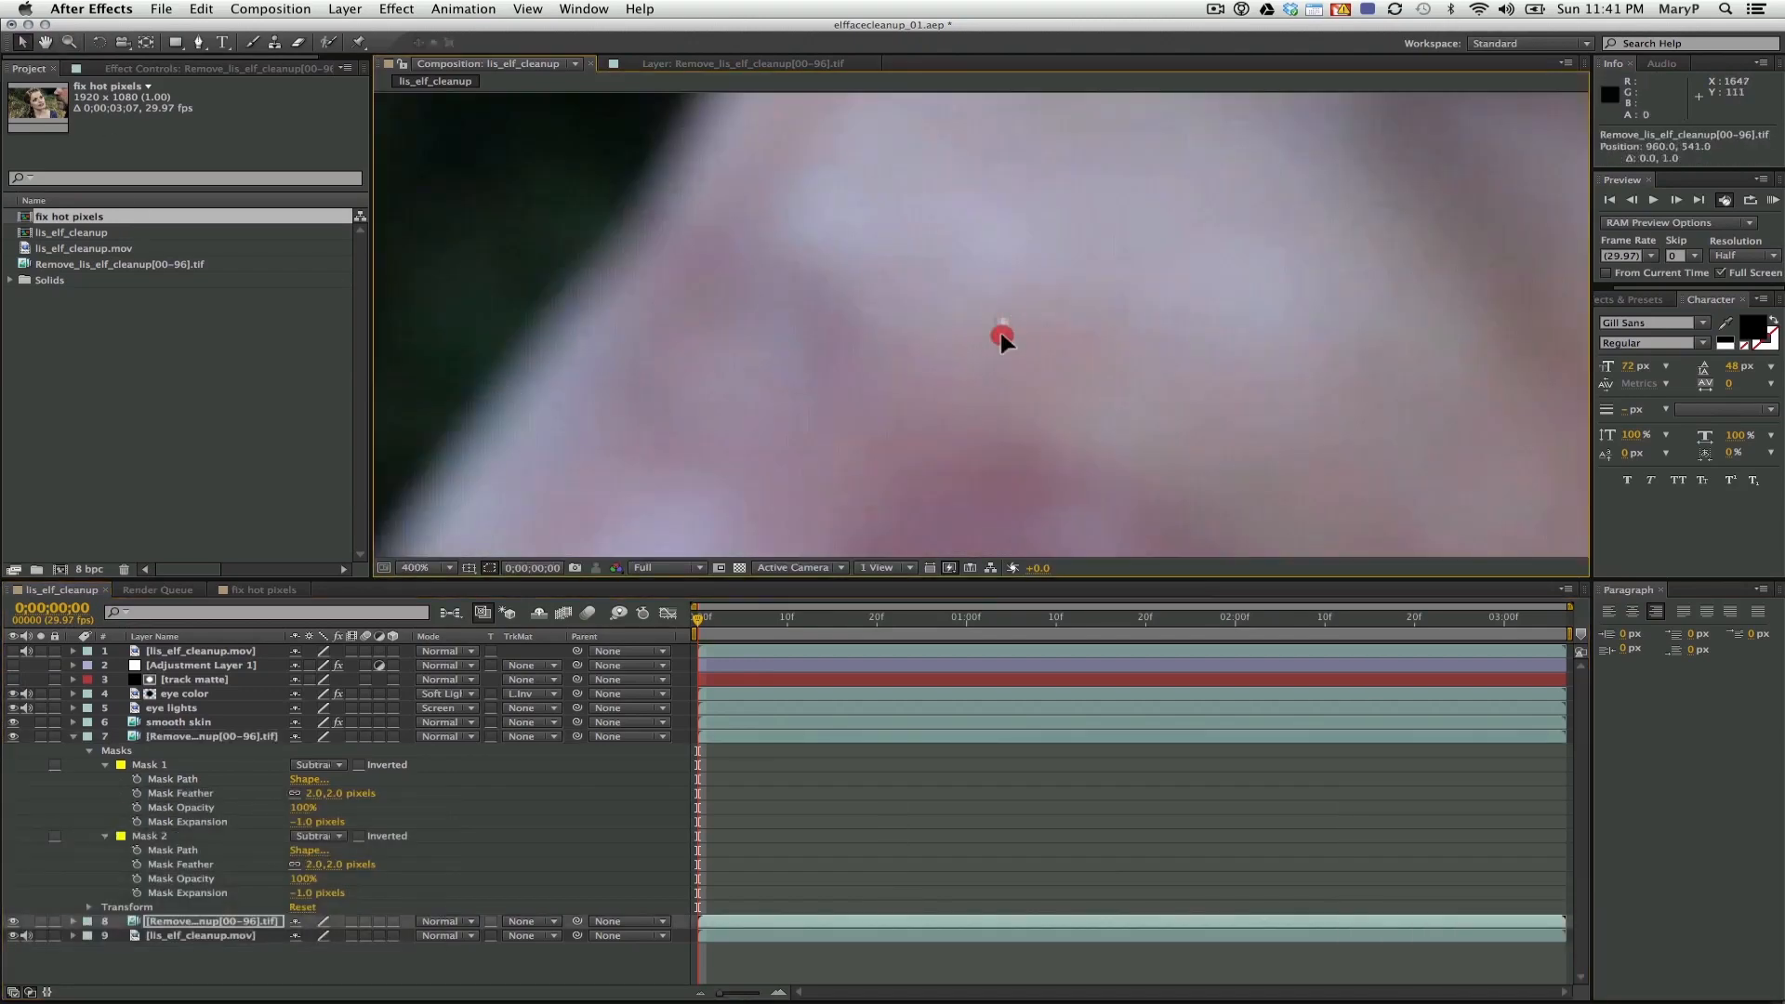
key("super+z")
Try a tighter mask feather of 1 pixel on both Mask 1 and Mask 2
left_click(310, 822)
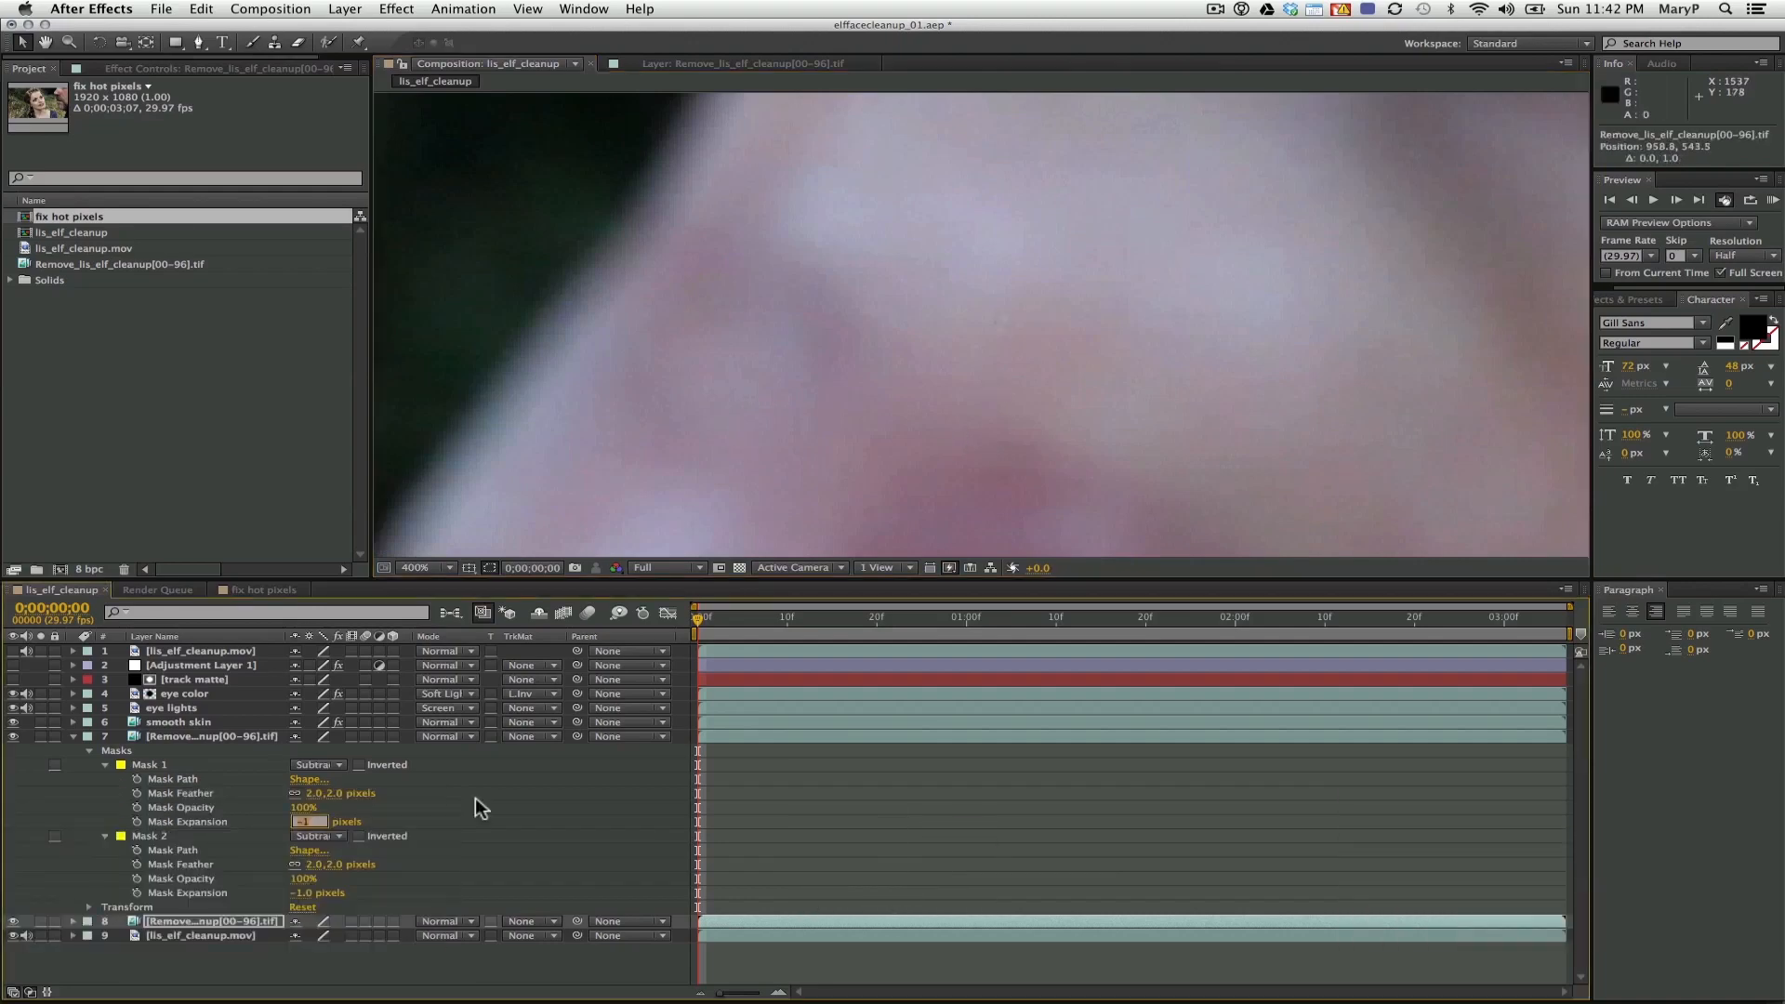
left_click(310, 894)
left_click(317, 794)
type("1")
left_click(317, 865)
type("1z")
Offset the lower Remove_lis_elf_cleanup[00-96].tif layer further to position 953.8, 546.0
left_click(778, 307, "alt")
key("v")
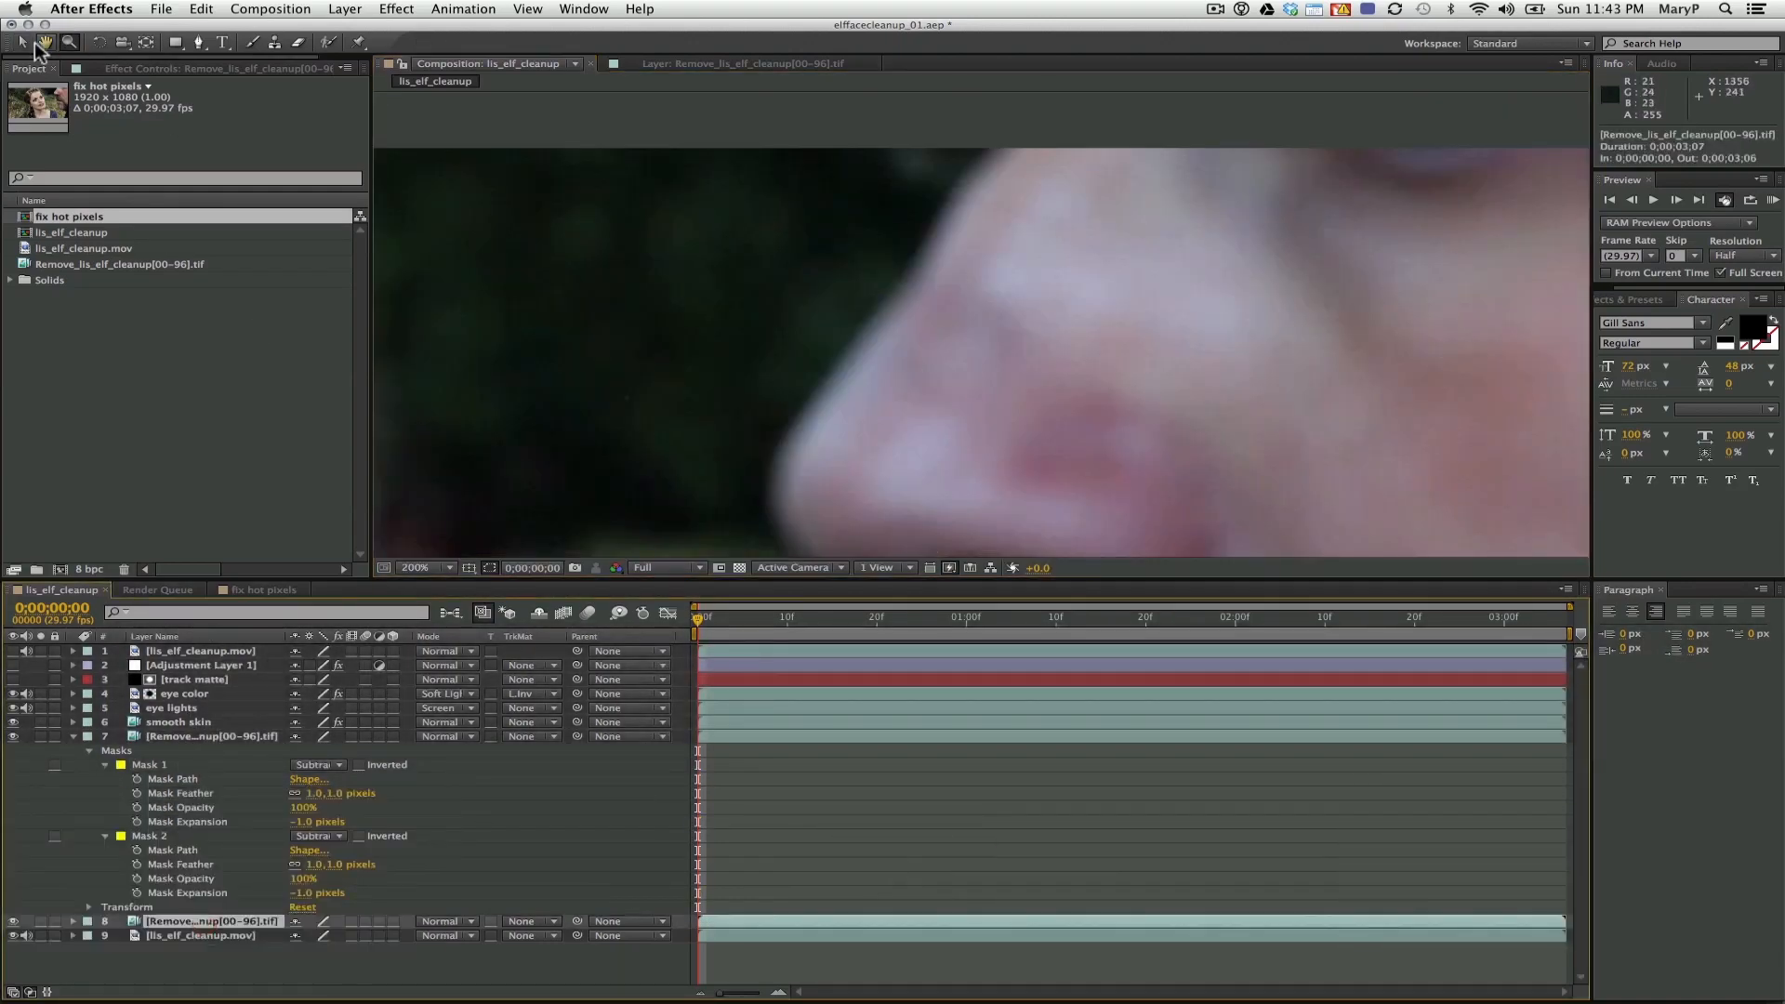
key("Left")
Set the feather of both hot-pixel masks to 2 pixels
type("2")
left_click(322, 865)
type("2")
key("Return")
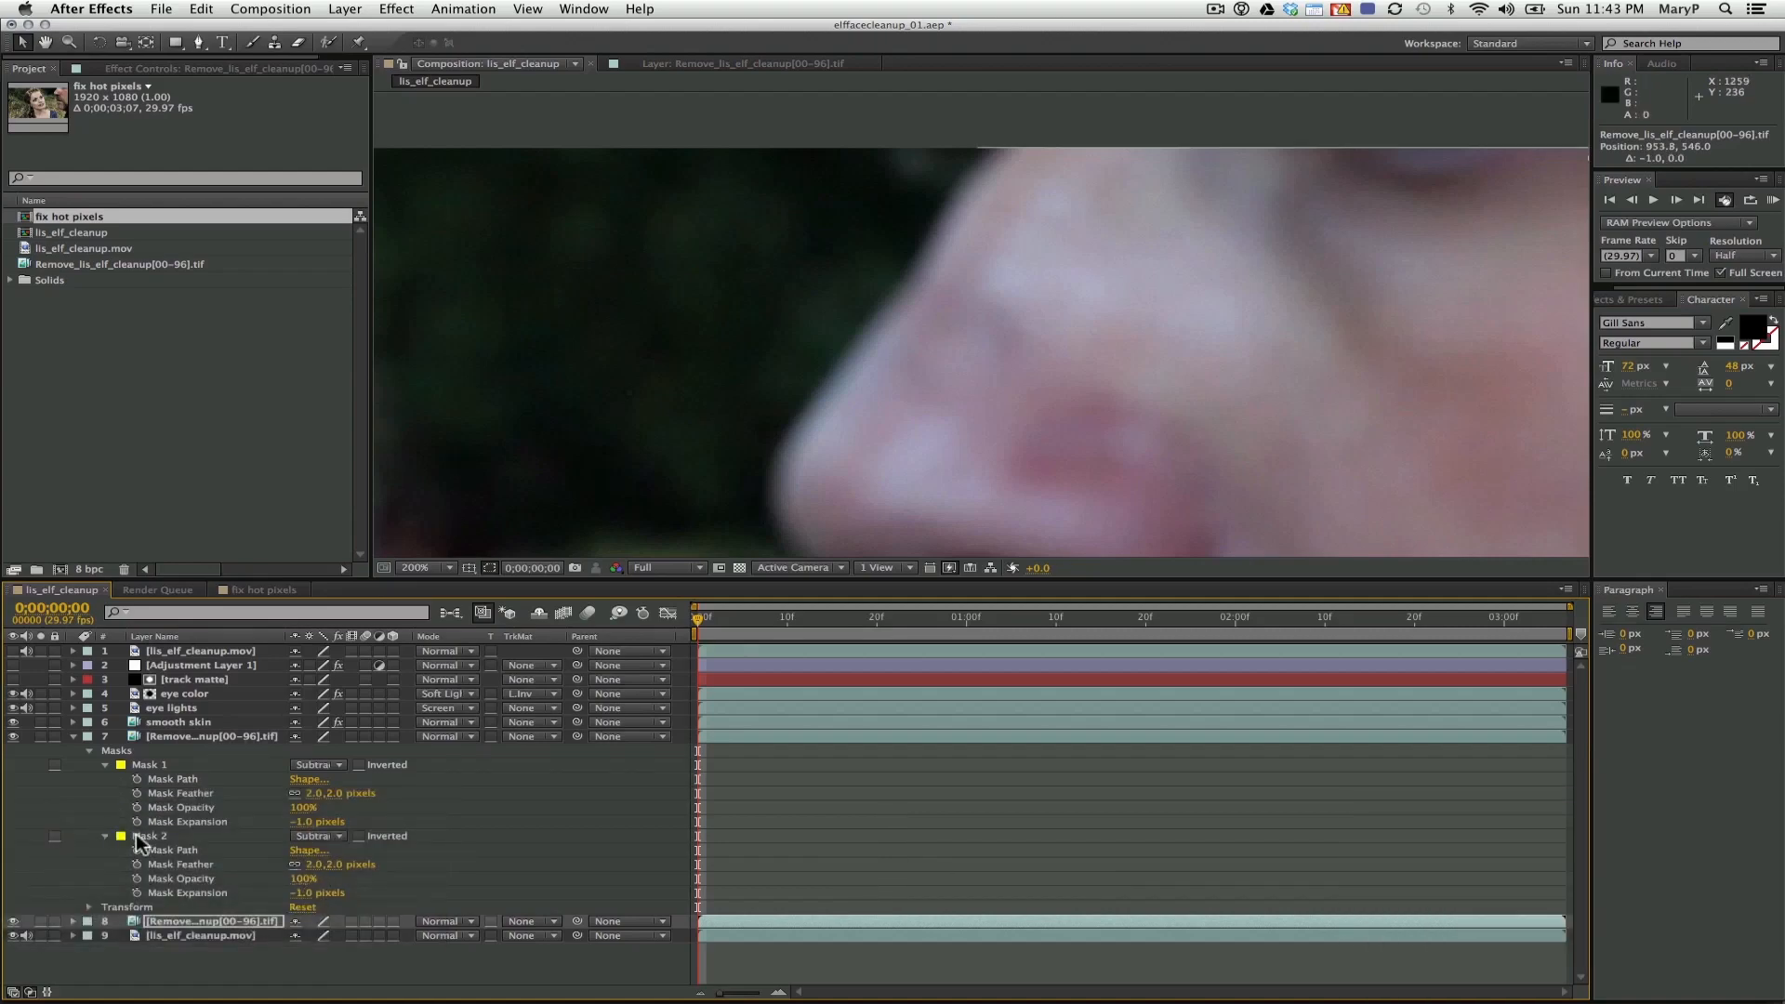
Set the mask expansion of Mask 1 and Mask 2 to 0 pixels
left_click(316, 865)
type("0")
key("Return")
left_click(302, 822)
type("0")
left_click(300, 894)
type("0")
key("Return")
Make Adjustment Layer 1 visible again to restore the color grade, and save the project
key("z")
left_click(937, 346, "alt")
left_click(939, 344, "alt")
left_click(1010, 327, "alt")
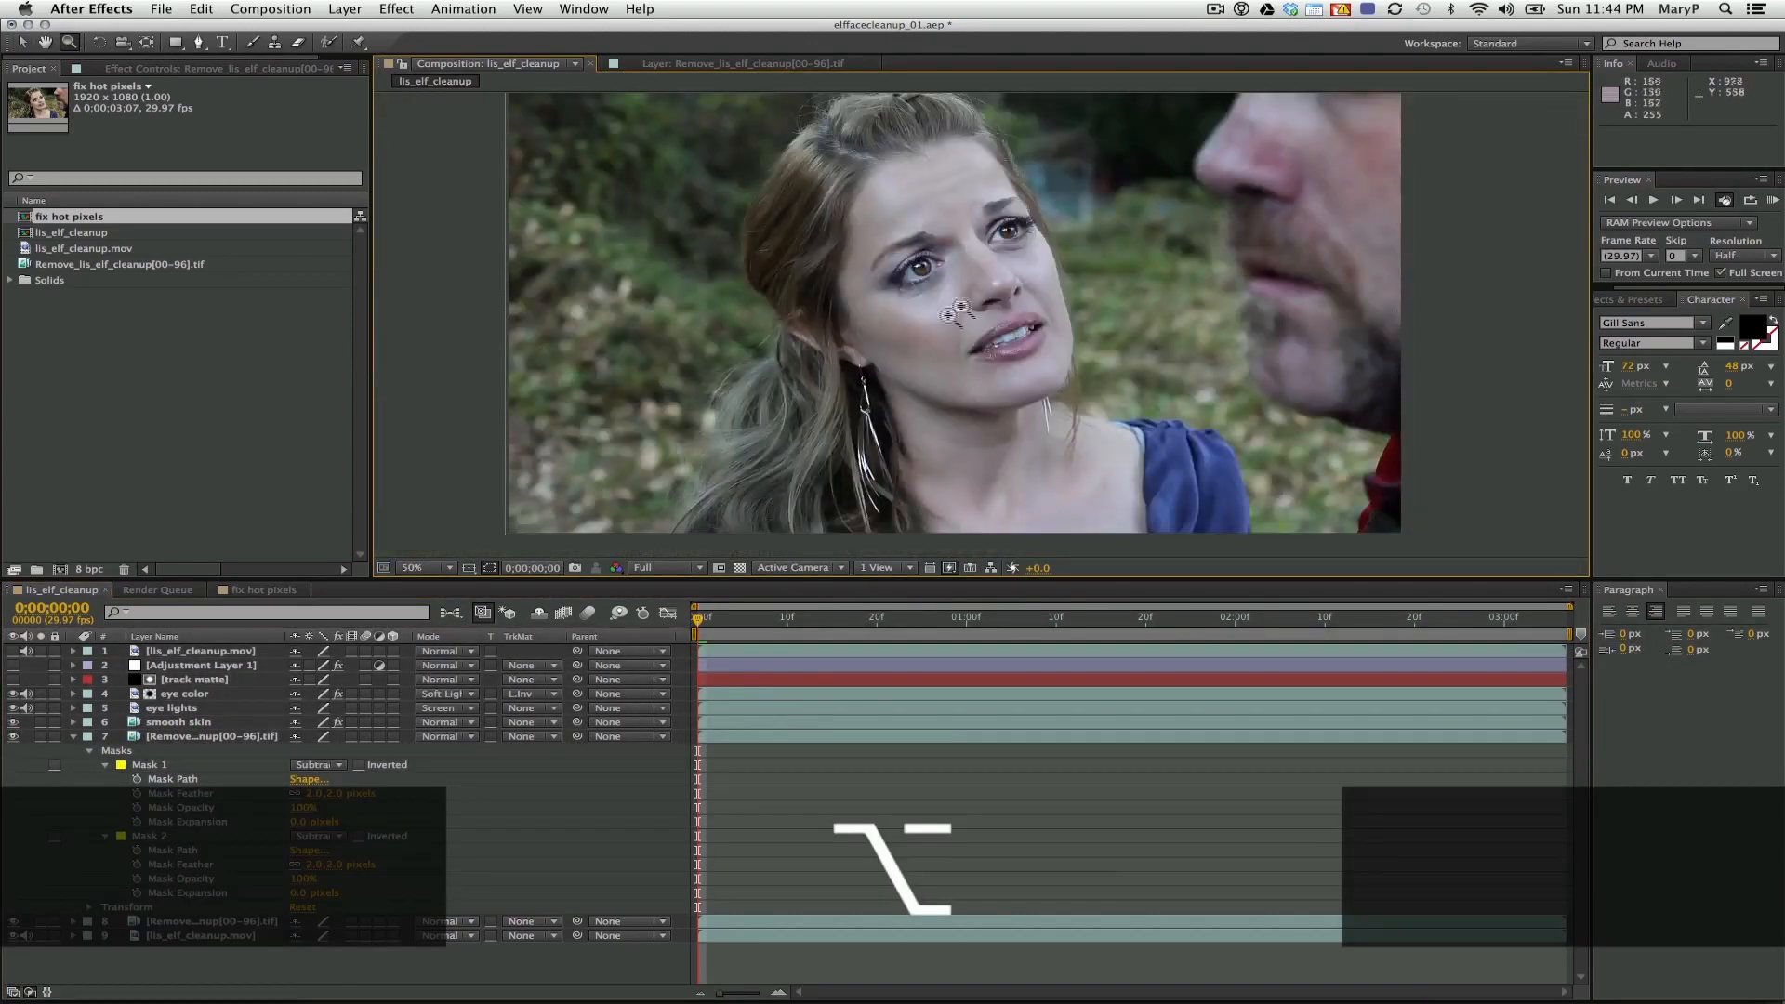
left_click(13, 665)
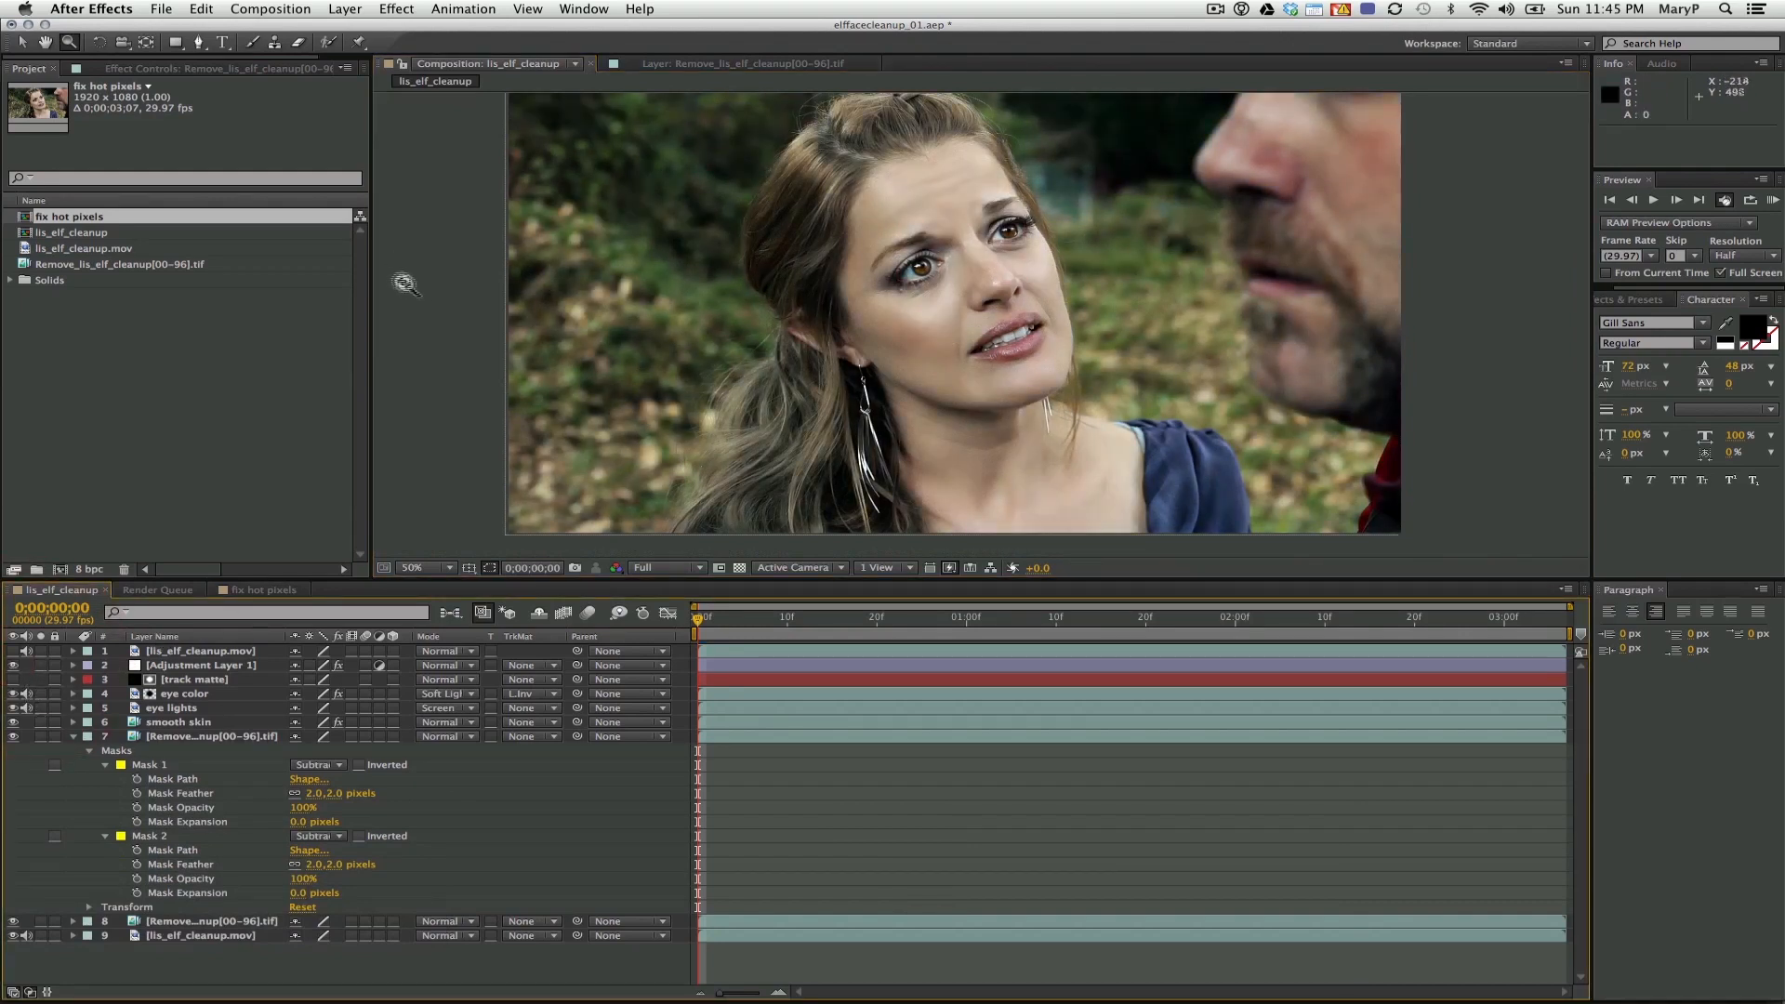
left_click(166, 11)
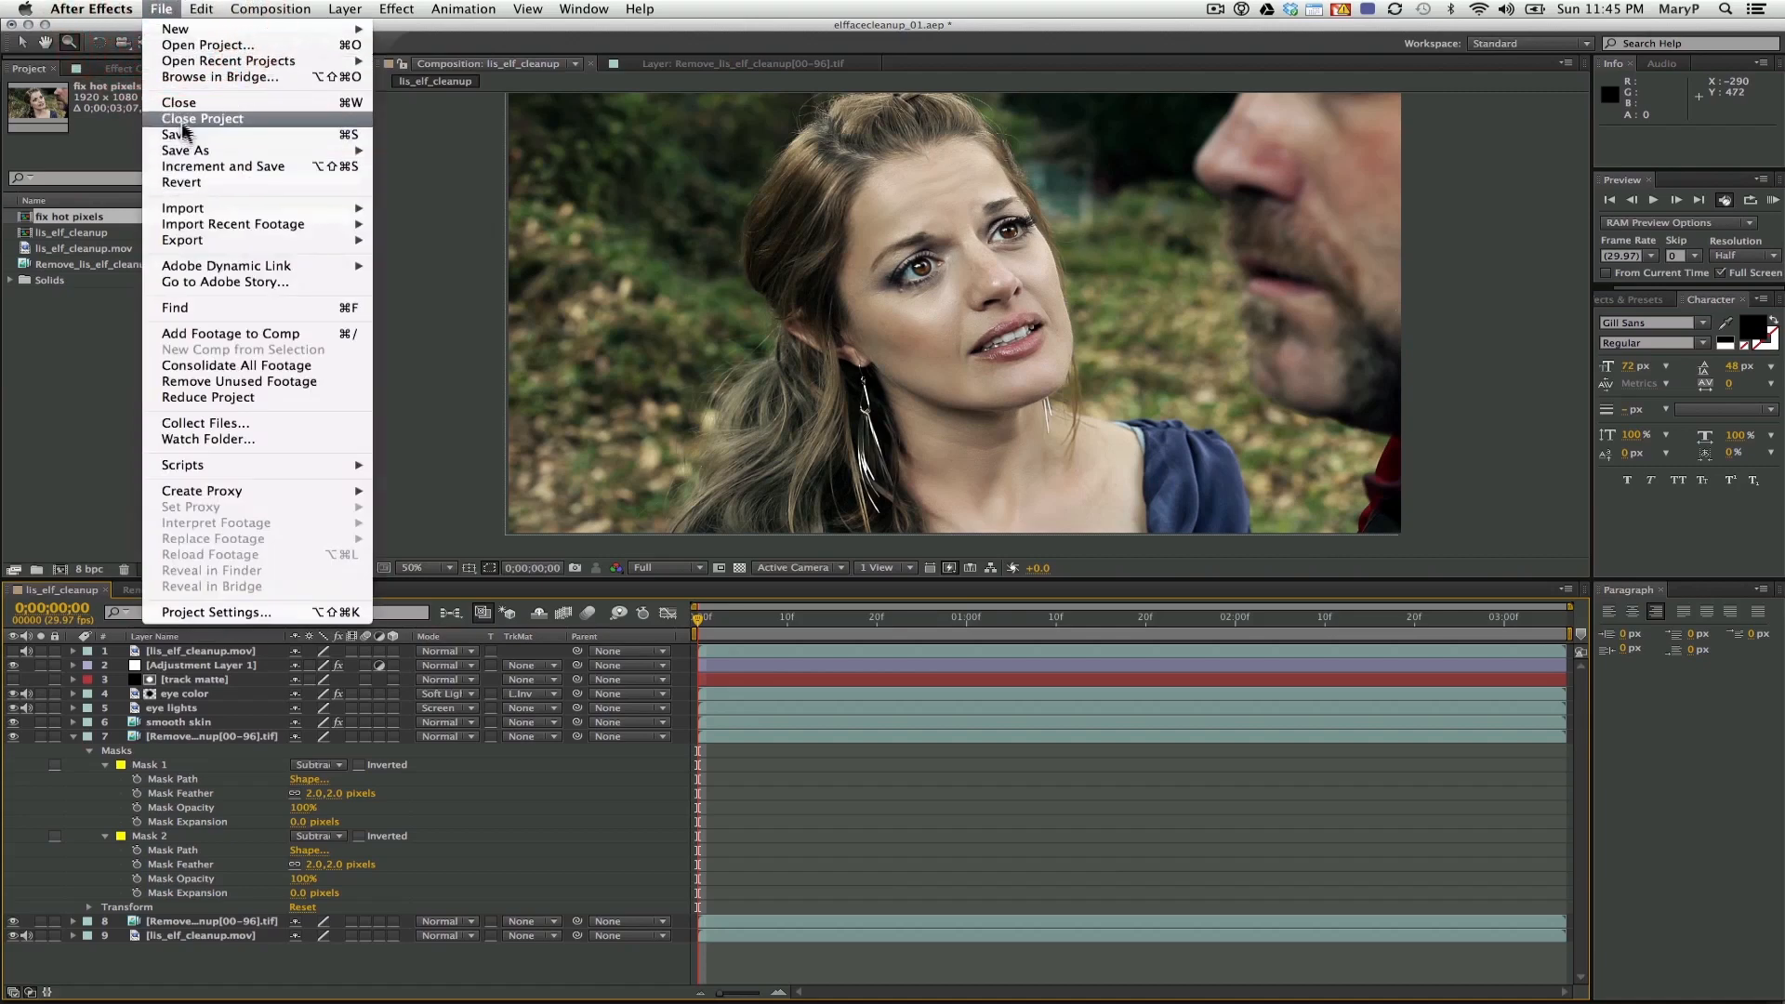
left_click(178, 136)
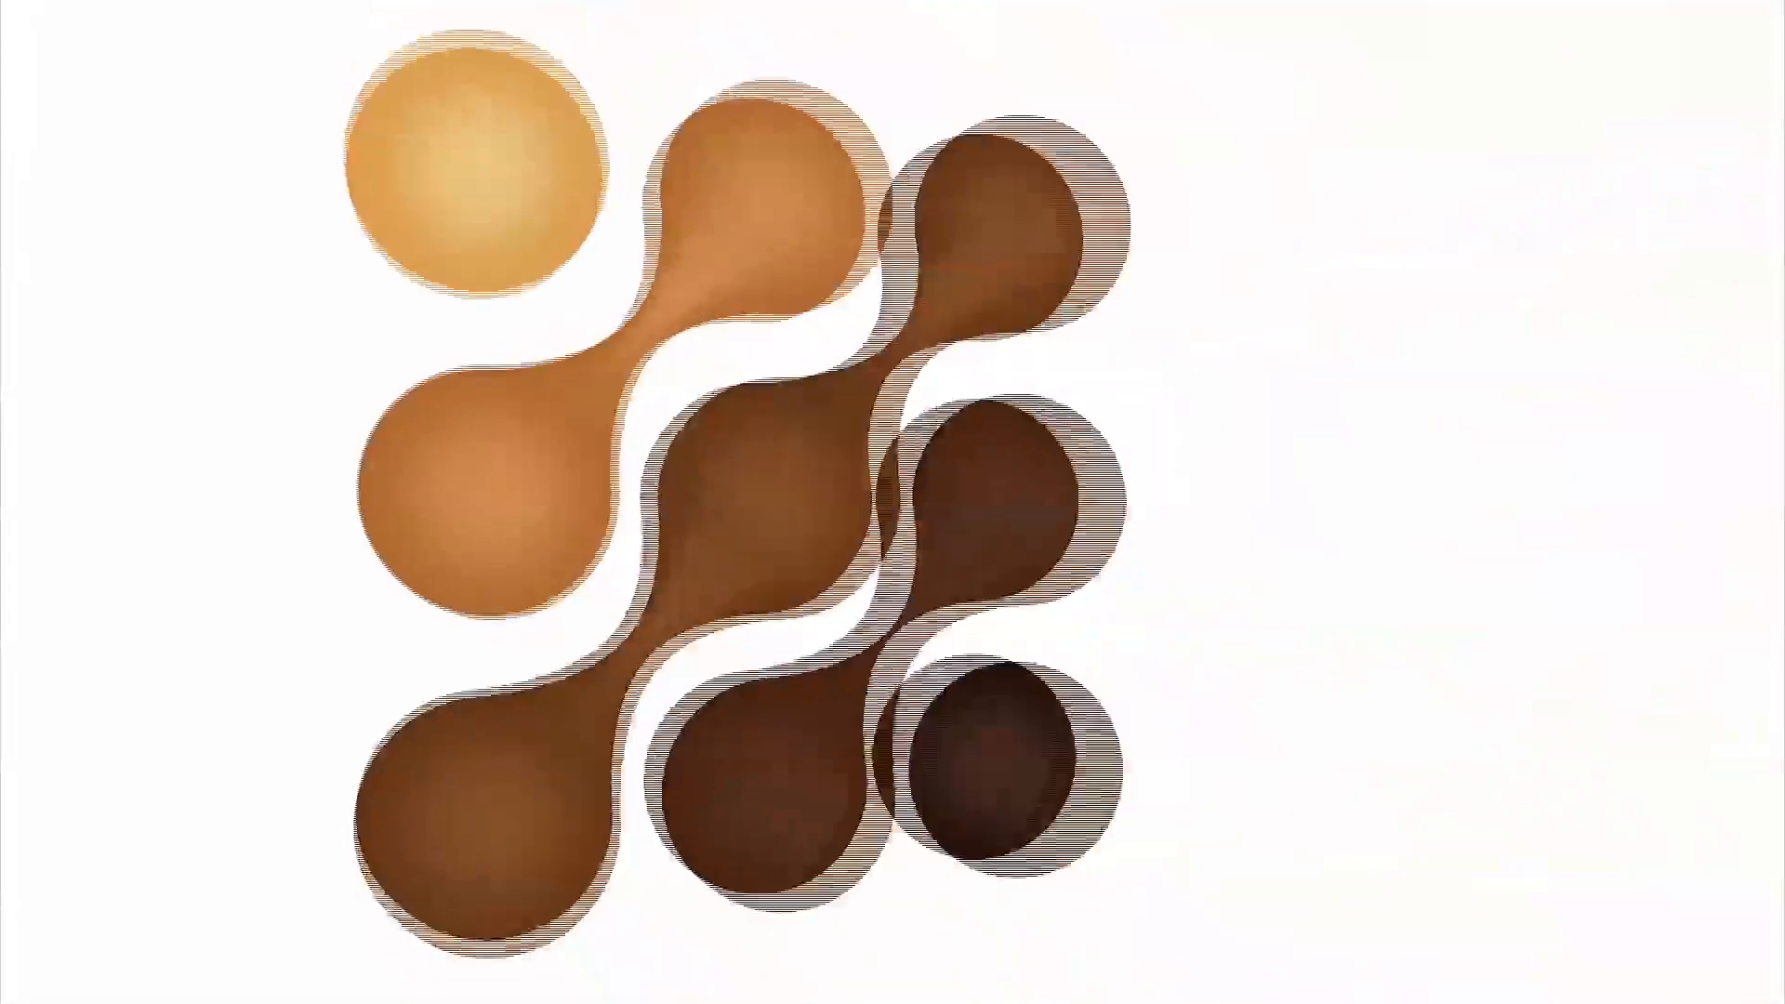